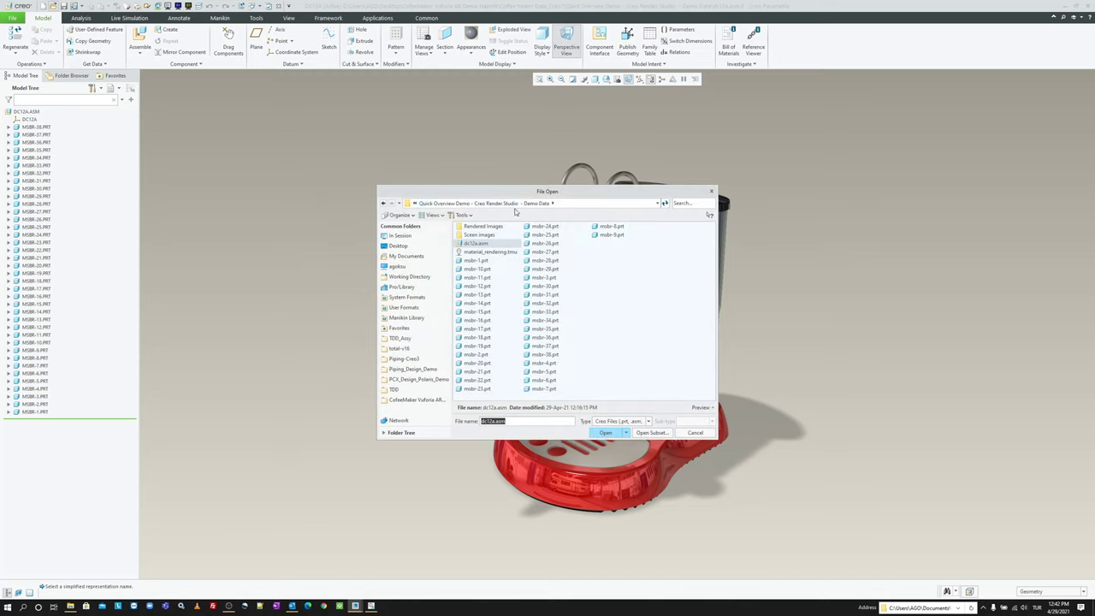
Step: Open assemblage_pixie.asm from the current session using the Master Rep representation
click(403, 237)
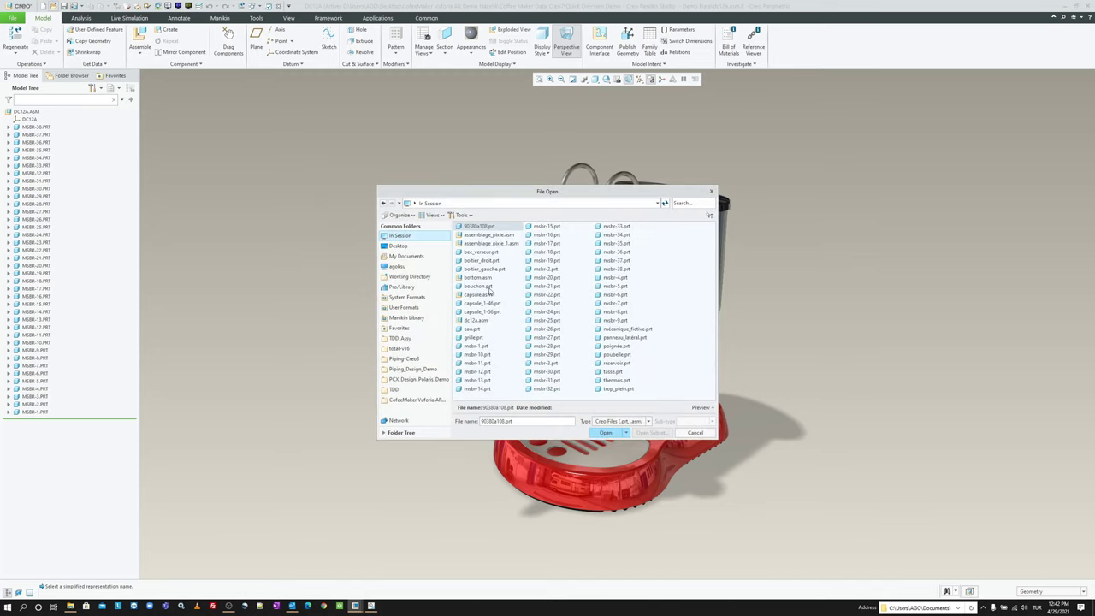
double_click(493, 235)
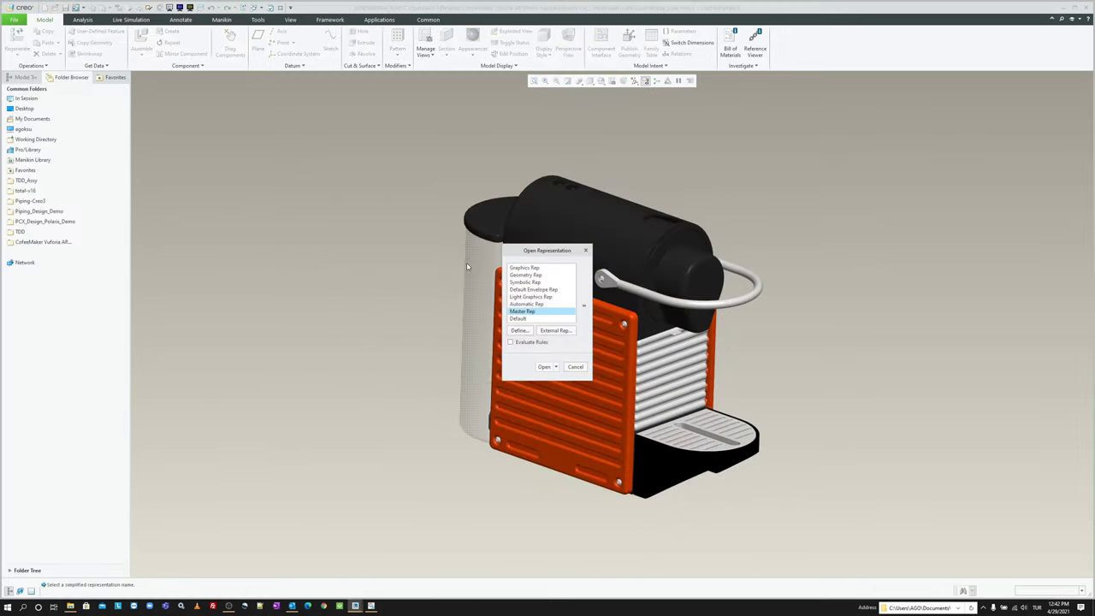
key(Return)
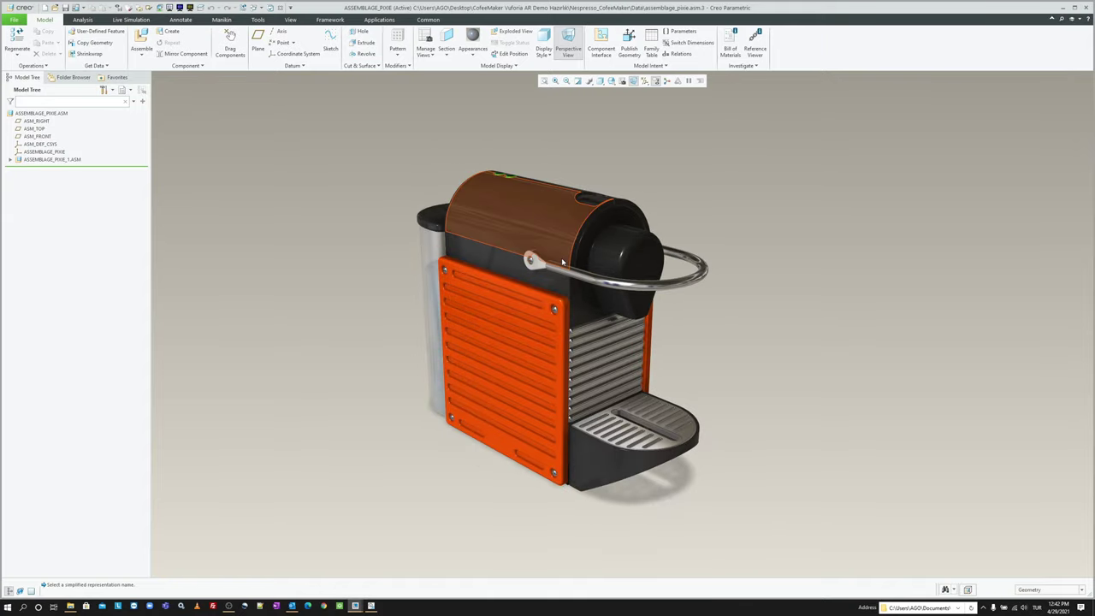
Step: Expand the ASSEMBLAGE_PIXIE_1 subassembly and show its hidden CAPSULE.ASM, THERMOS.PRT and TASSE.PRT components
middle_drag(545, 263, 561, 258)
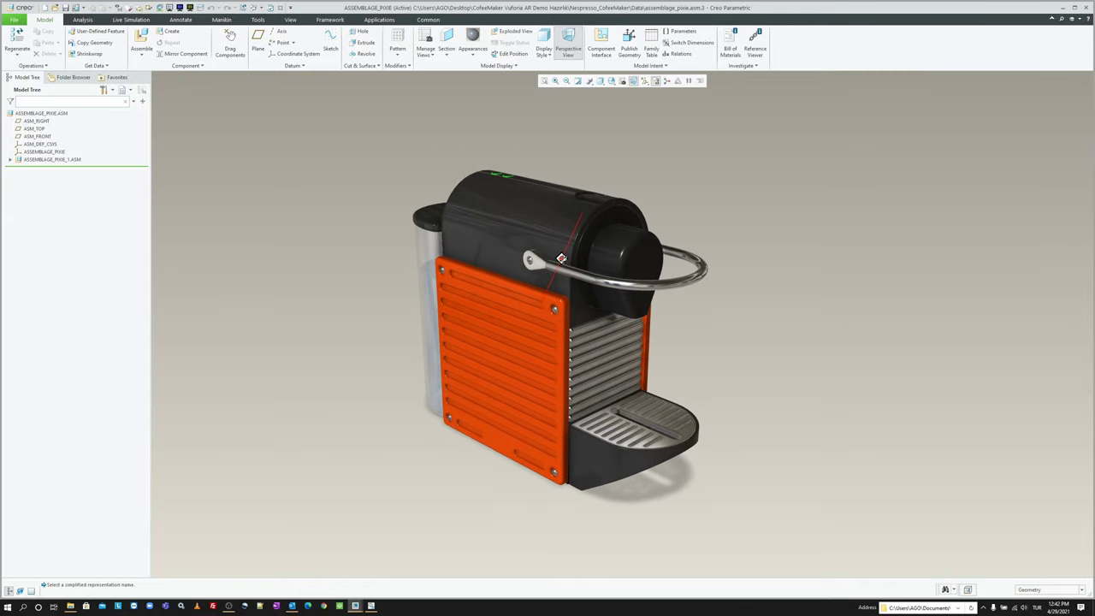
click(71, 161)
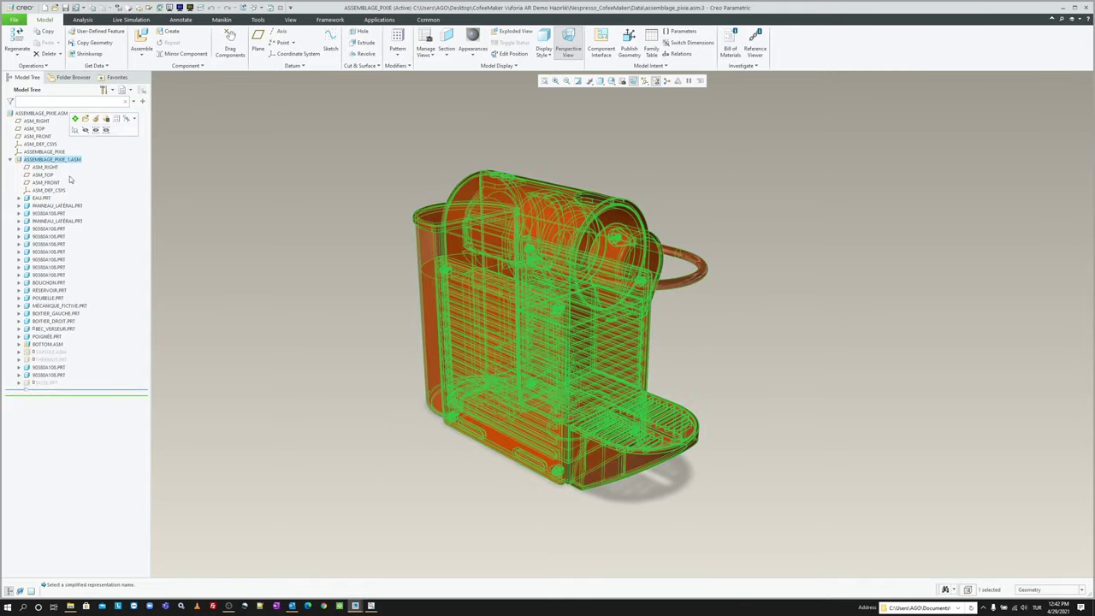
click(57, 353)
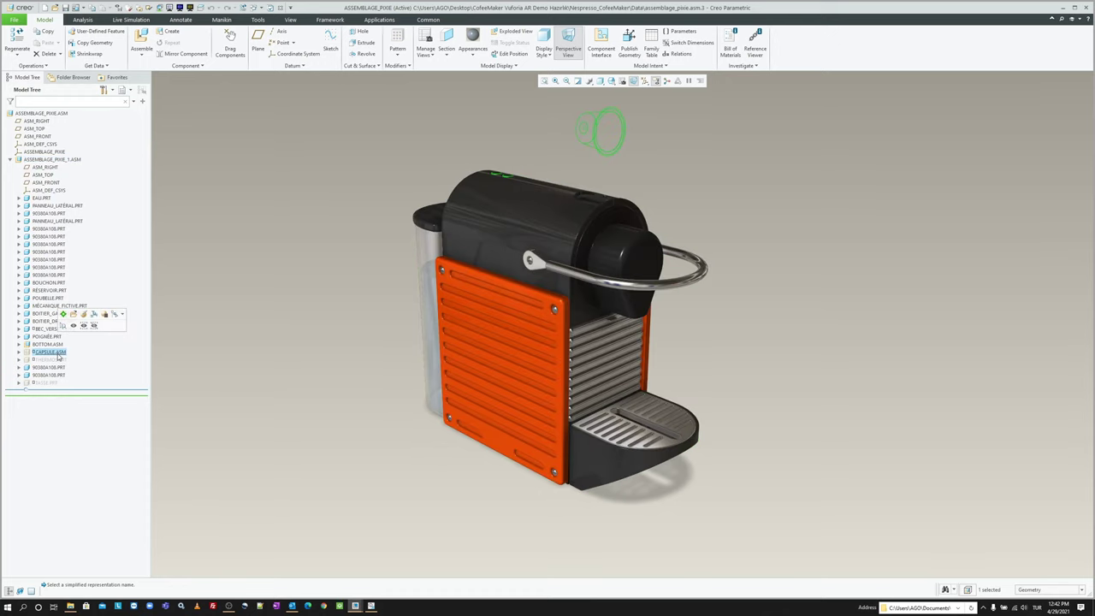
click(57, 360)
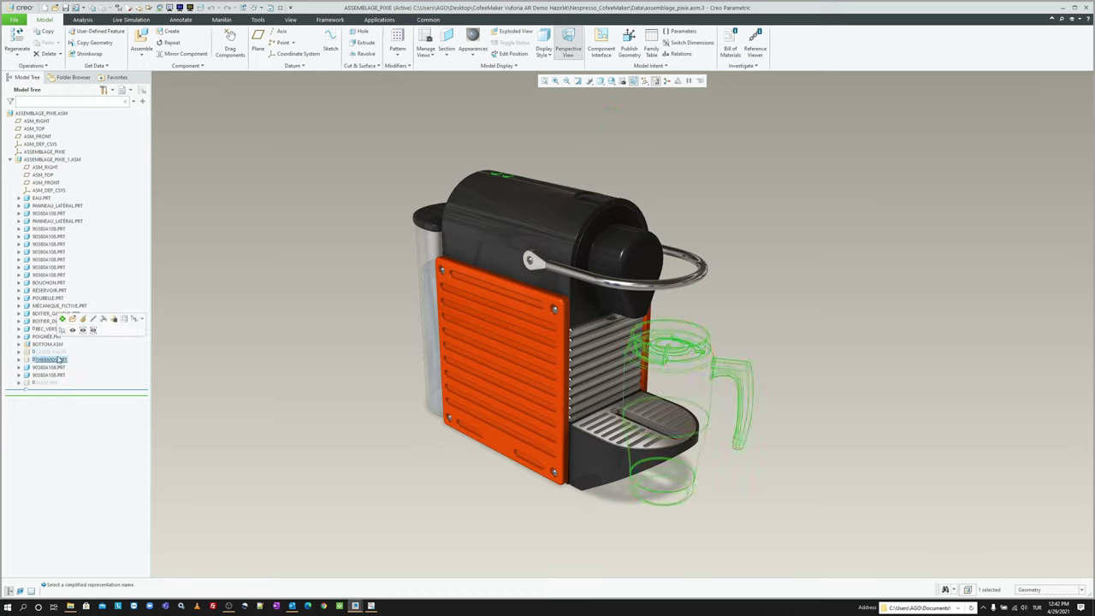
ctrl+click(56, 352)
ctrl+click(46, 383)
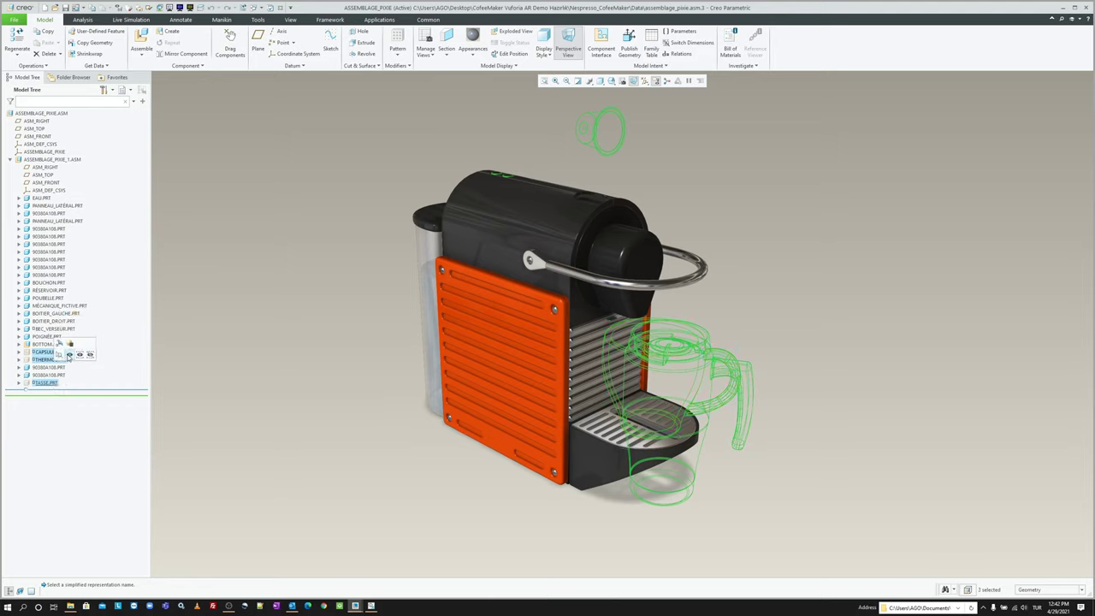
click(363, 225)
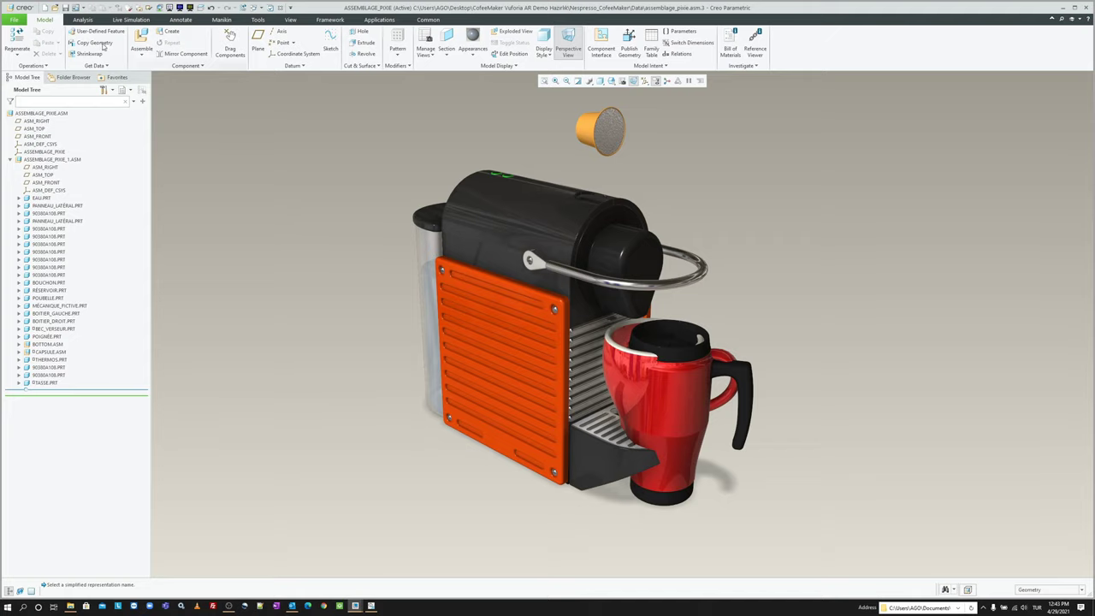
Step: Start saving a copy of the coffee machine assembly with Creo View (*.pvz) as the file type
click(13, 18)
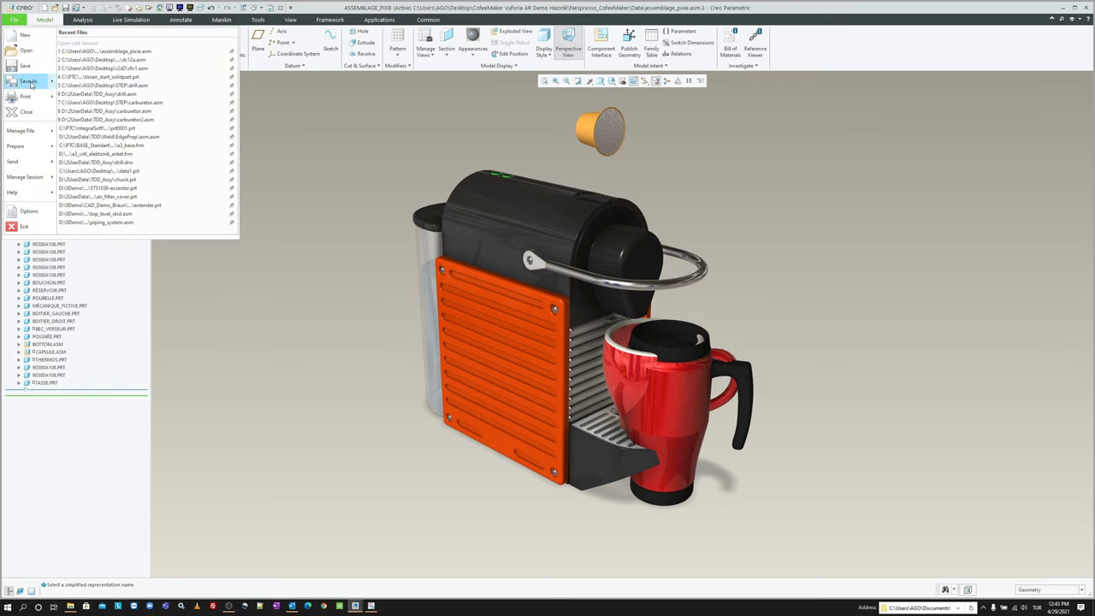
mouse_move(25, 81)
click(111, 51)
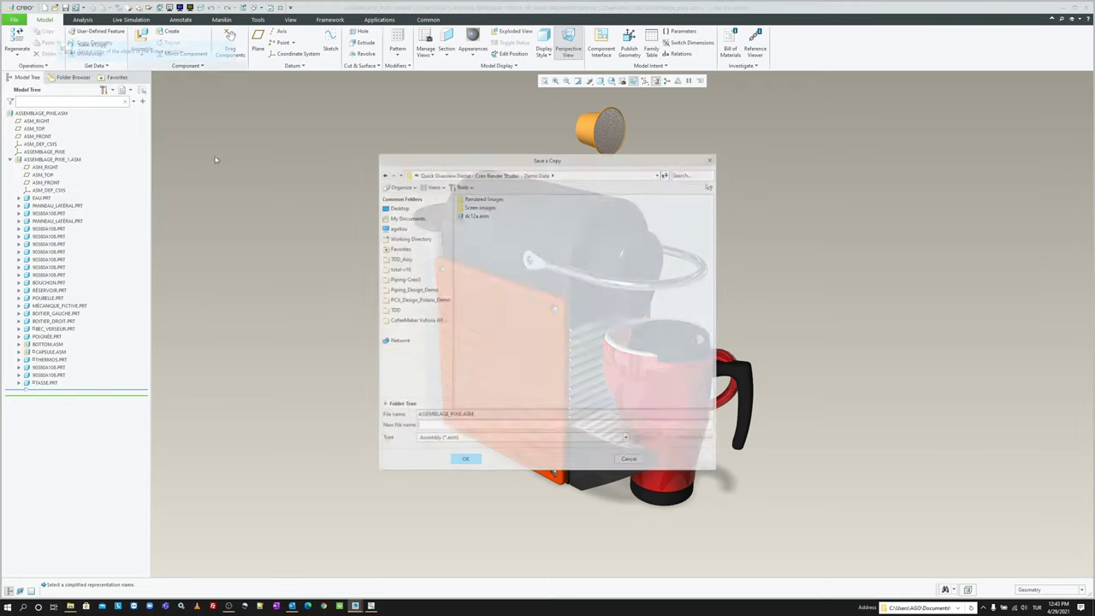
click(572, 439)
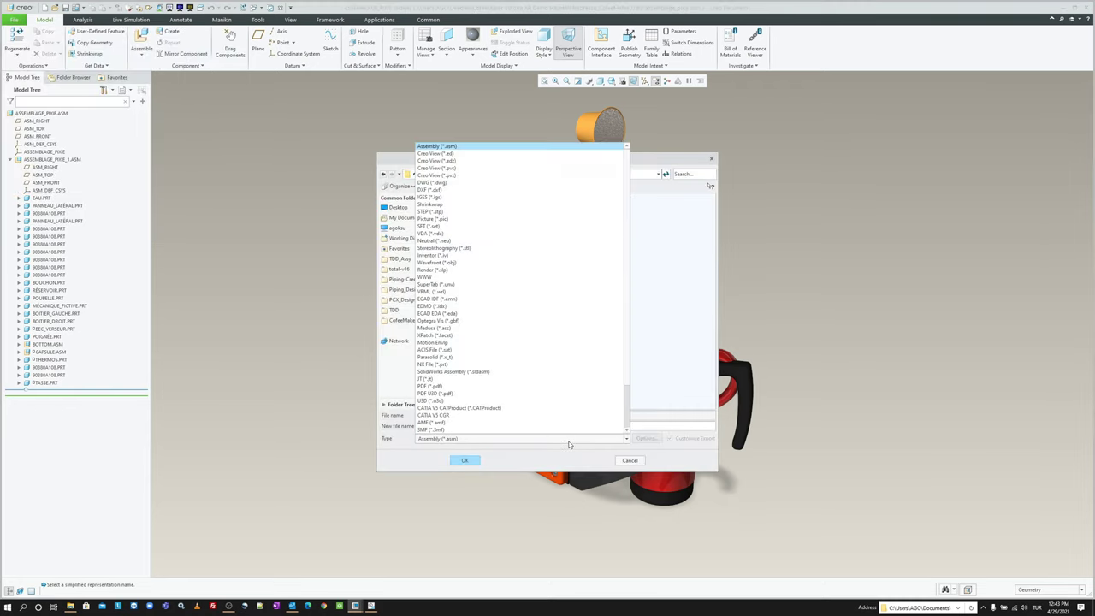
click(469, 175)
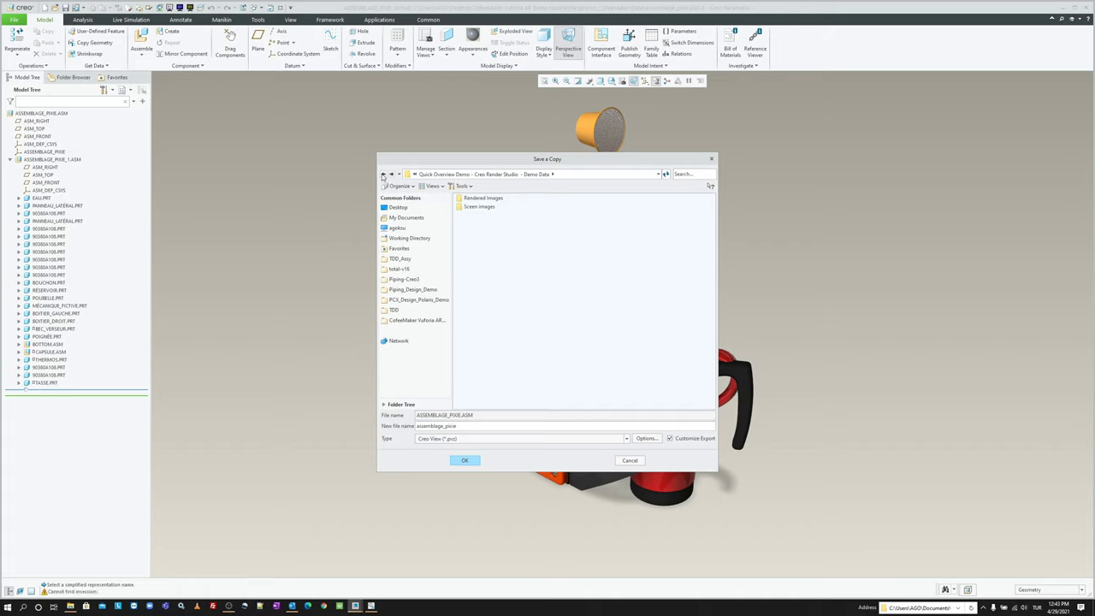
Step: Set the save location to the CofeeMaker Vuforia AR Demo folder on the Desktop
click(455, 176)
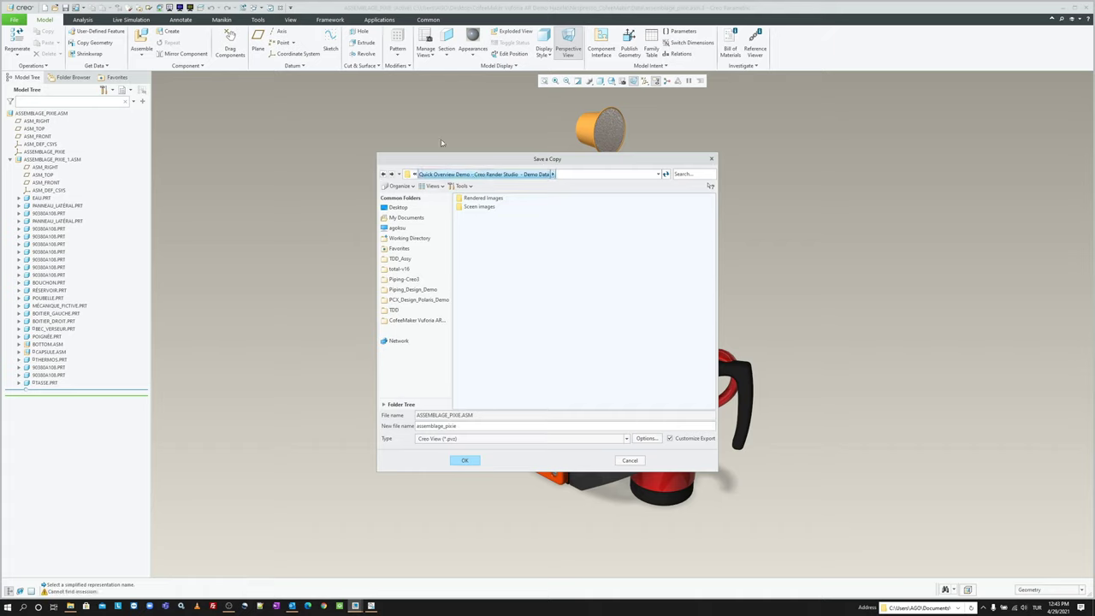
click(414, 173)
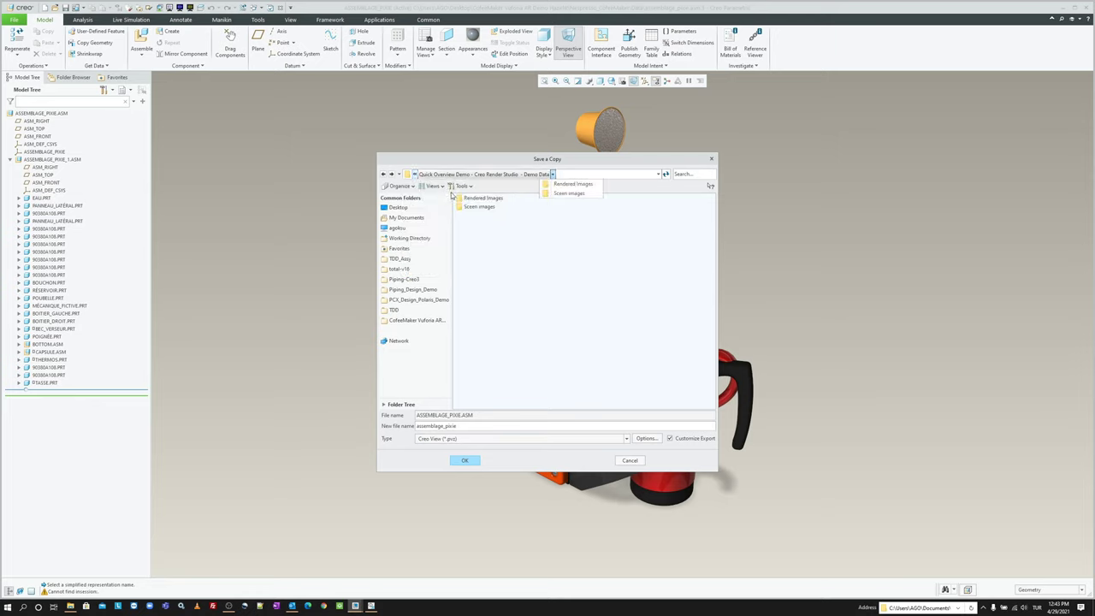
click(398, 207)
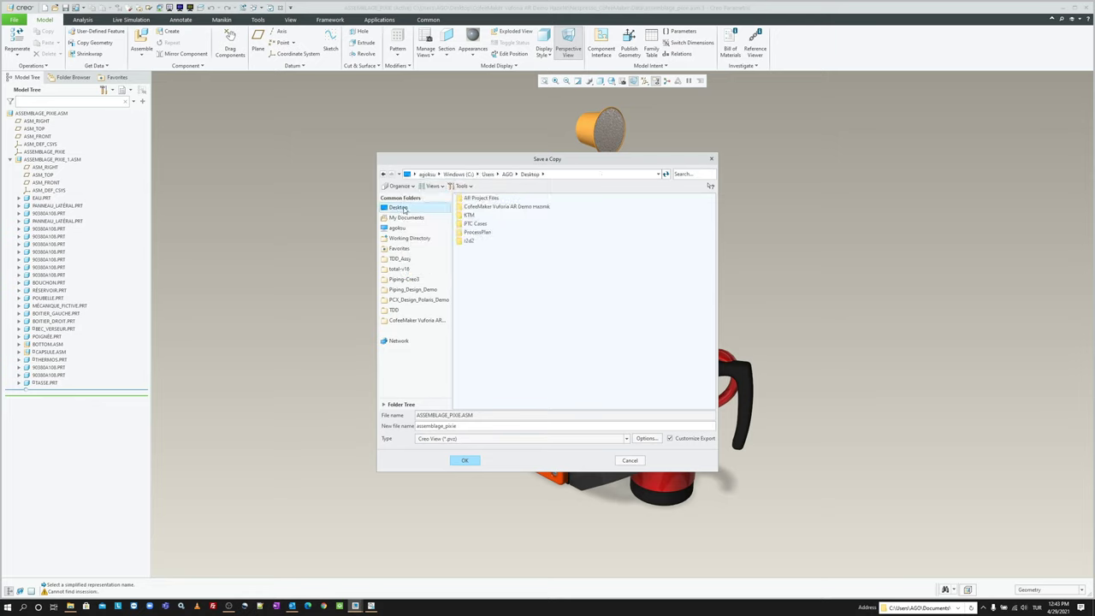
double_click(502, 208)
Step: Create a new folder named Data_Export and export the assembly copy into it as assemblage_pixie
right_click(499, 335)
click(524, 359)
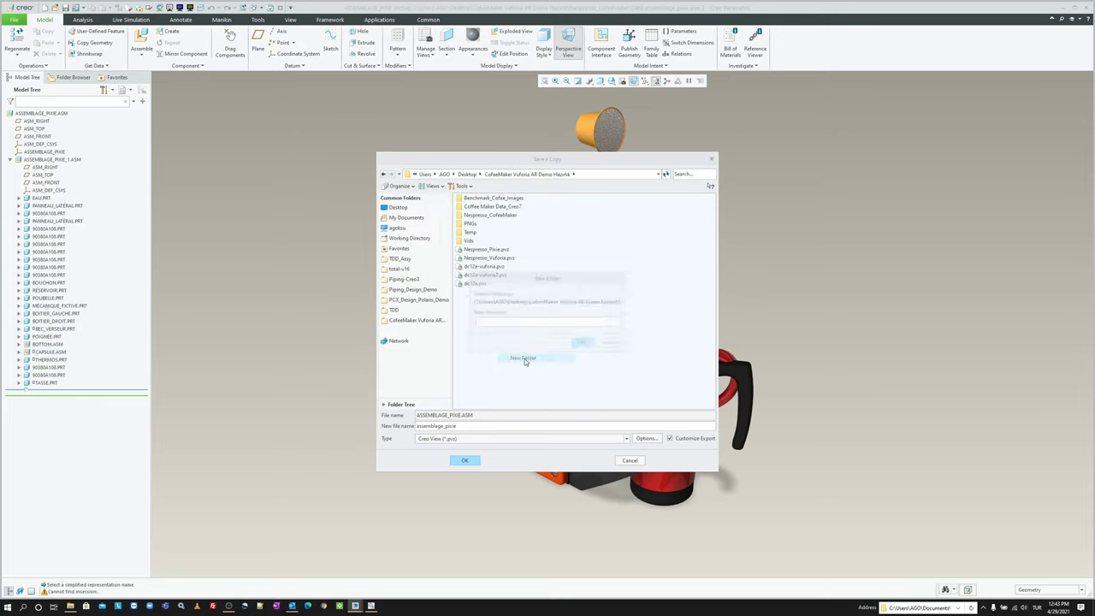
text(Data)
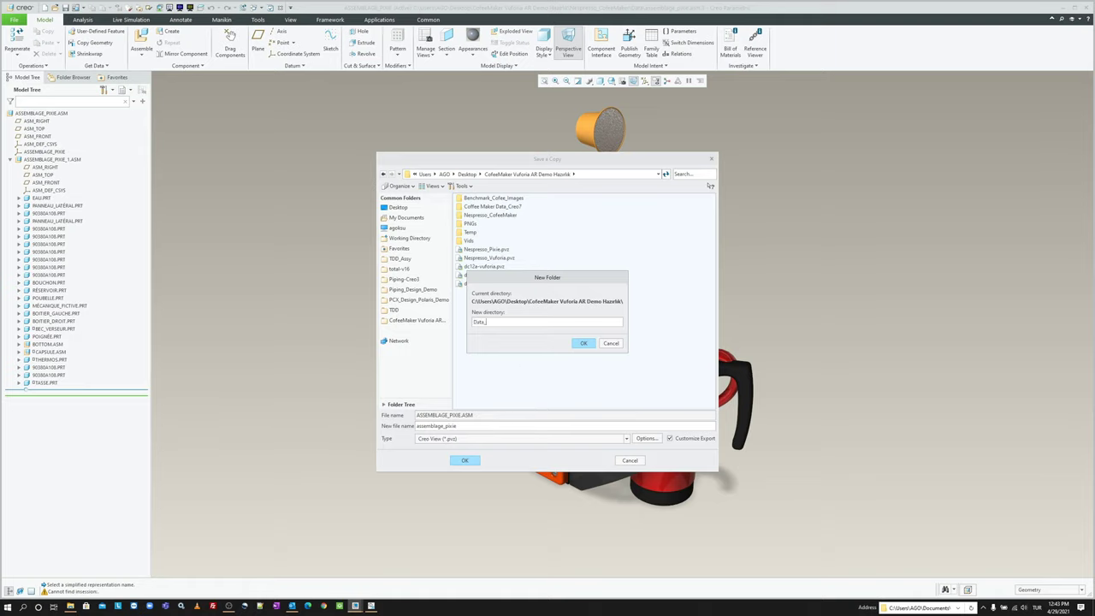
text(_Export)
key(Return)
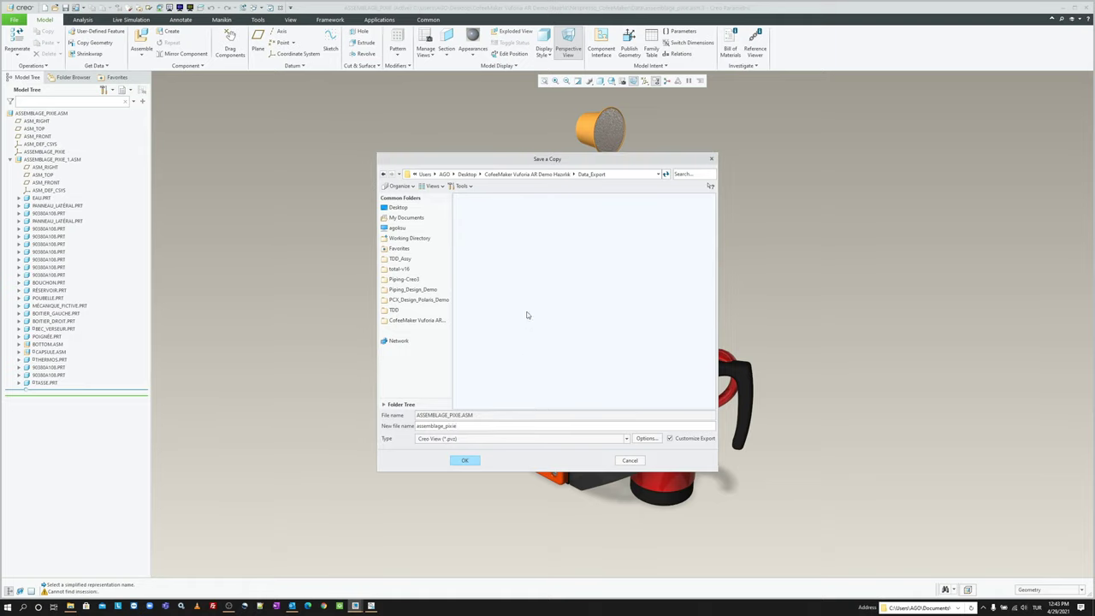
key(Return)
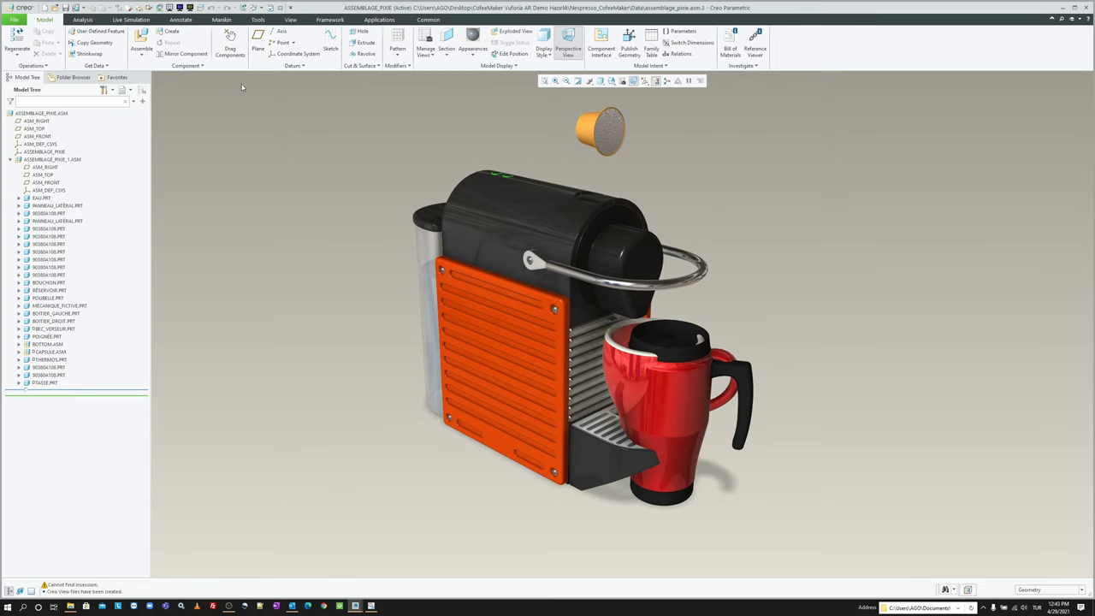
Step: Switch to the DC12A.ASM assembly and save a copy of it as a Creo View (*.pvz) file in Data_Export
click(254, 7)
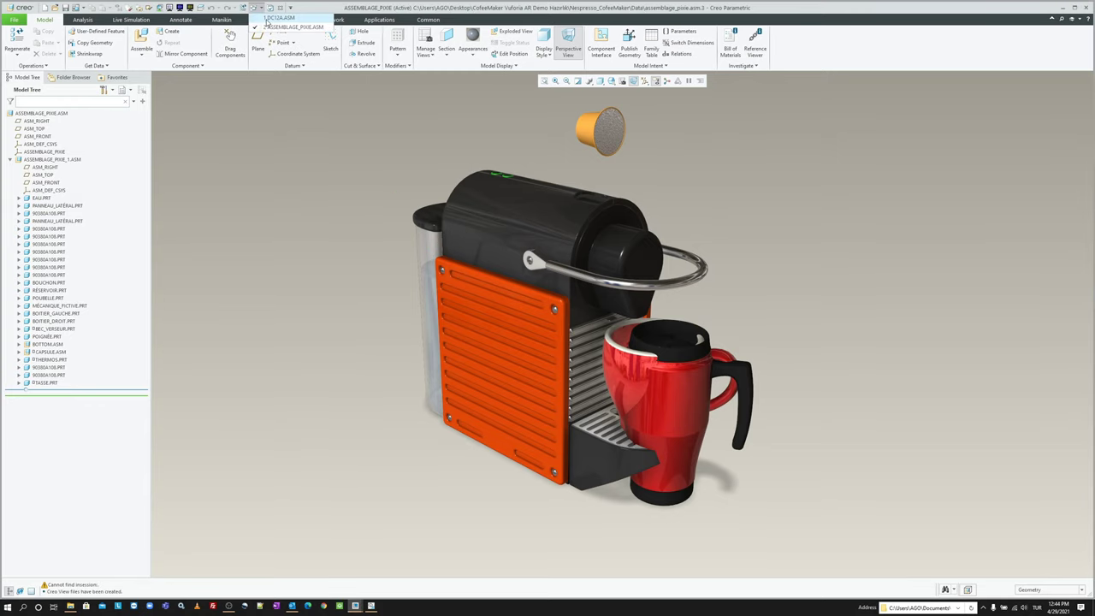
click(276, 18)
click(12, 18)
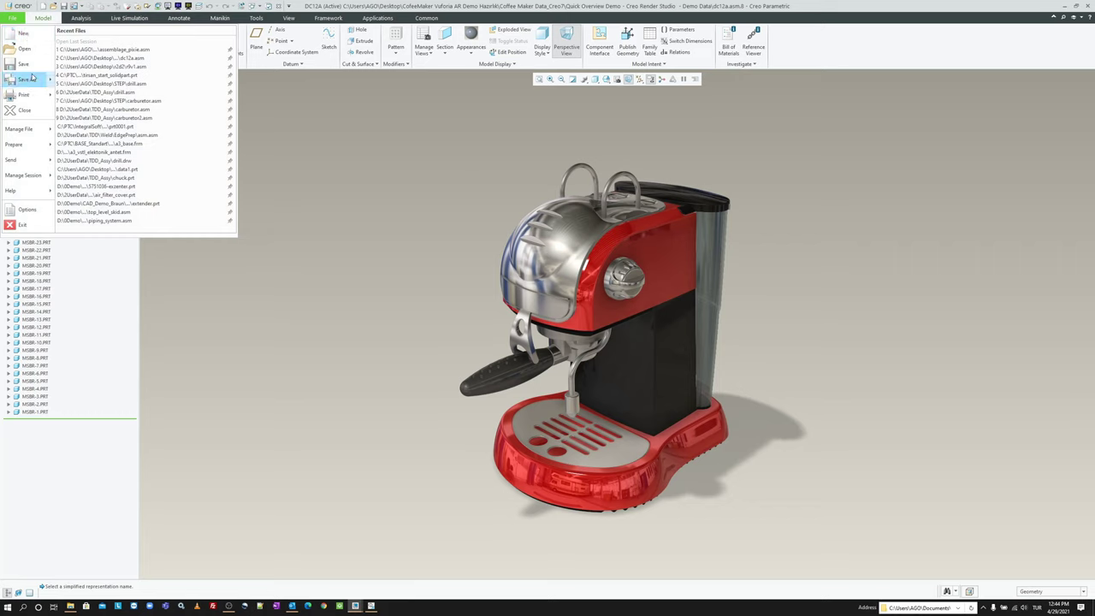
mouse_move(32, 78)
click(103, 47)
click(493, 437)
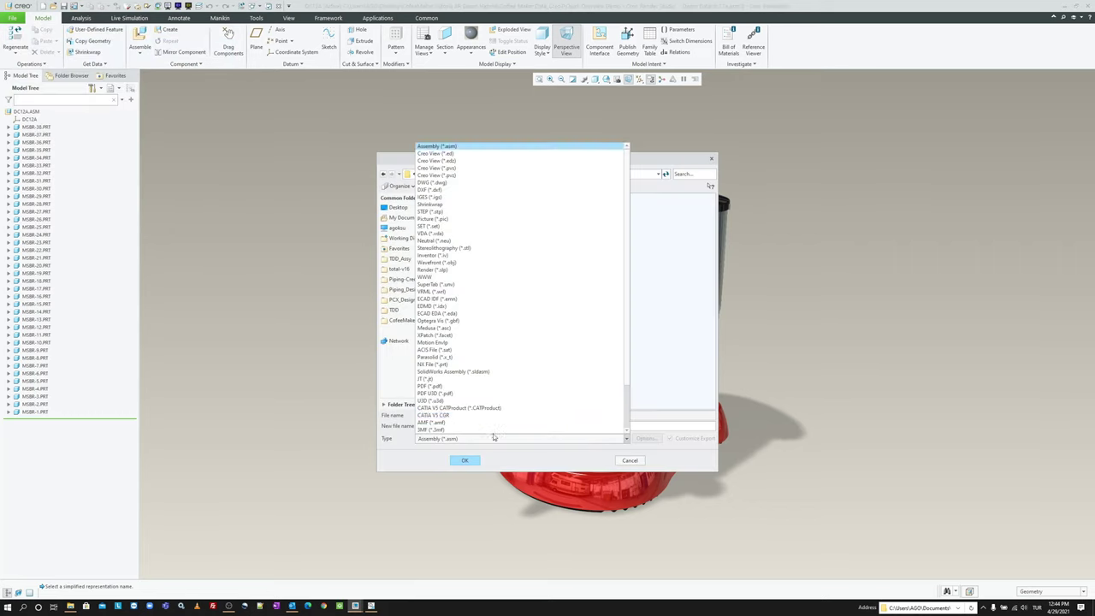
click(500, 174)
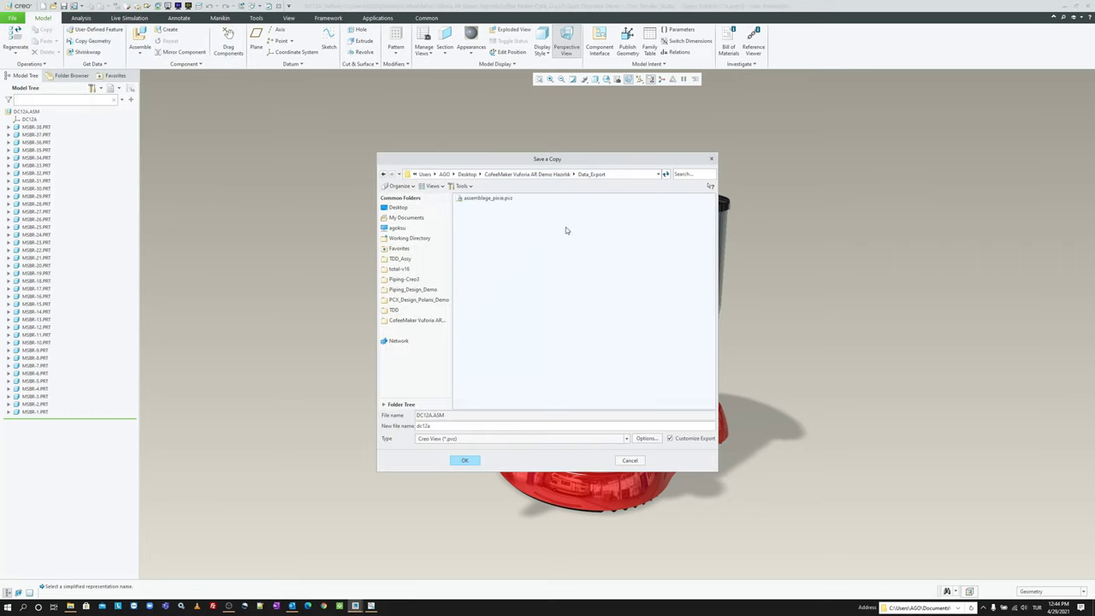
key(Return)
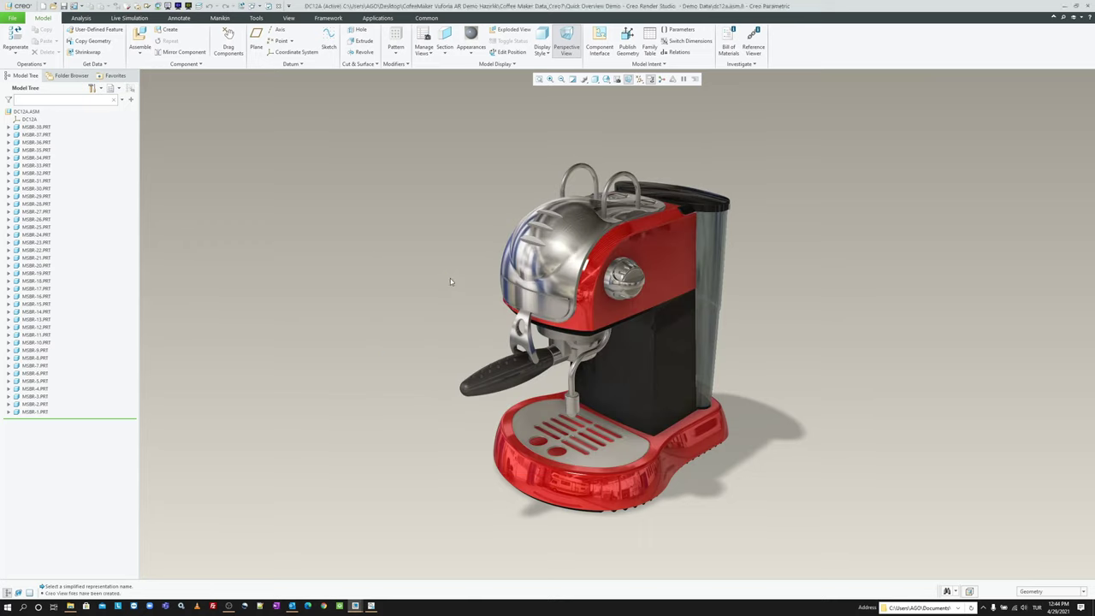
Step: Close the open model windows and exit Creo Parametric
click(1088, 6)
click(1087, 6)
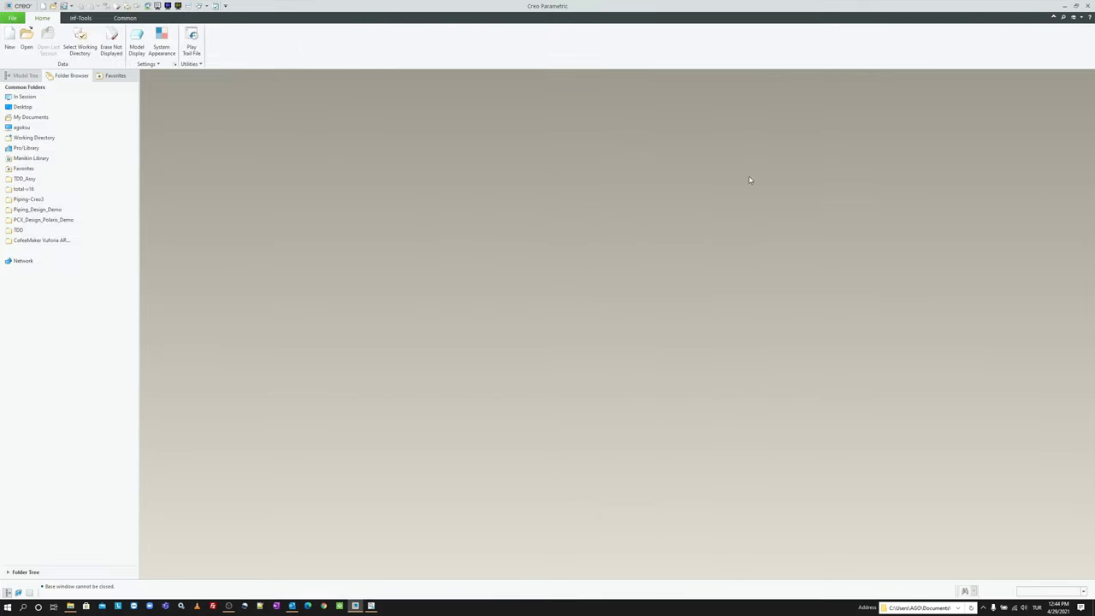
click(1087, 6)
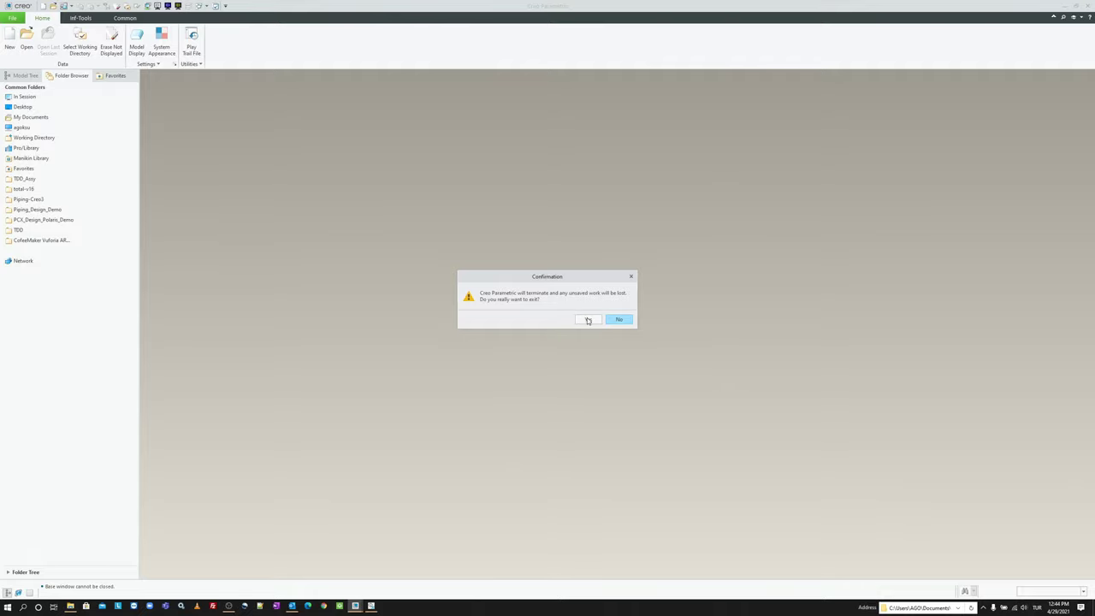
click(588, 320)
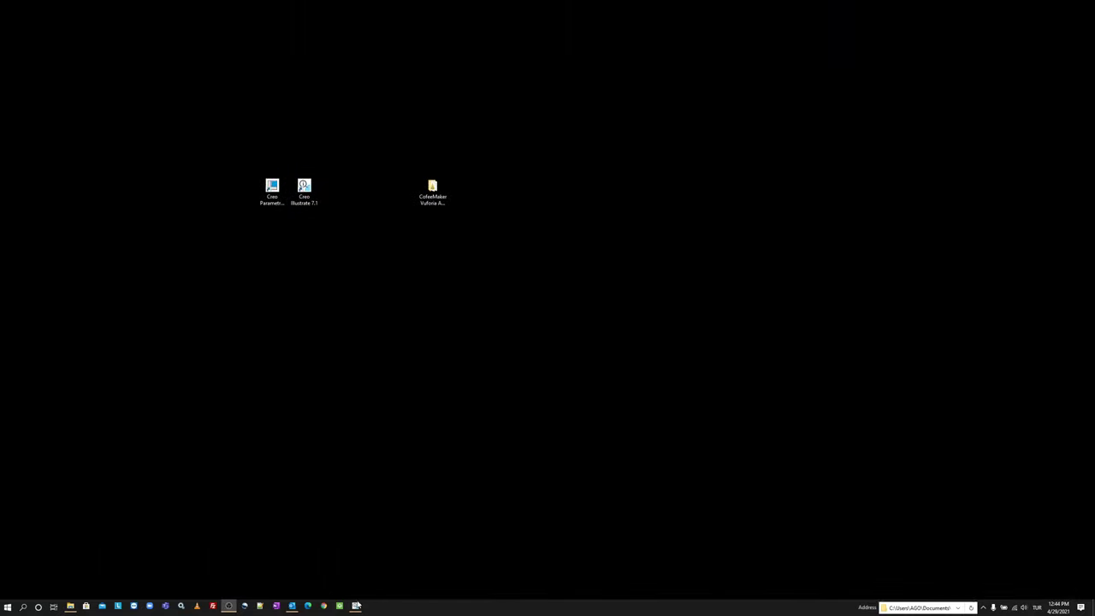
Step: Switch to Creo Illustrate, import assemblage_pixie.pvz from Data_Export as a link, and create a new figure for it
click(356, 606)
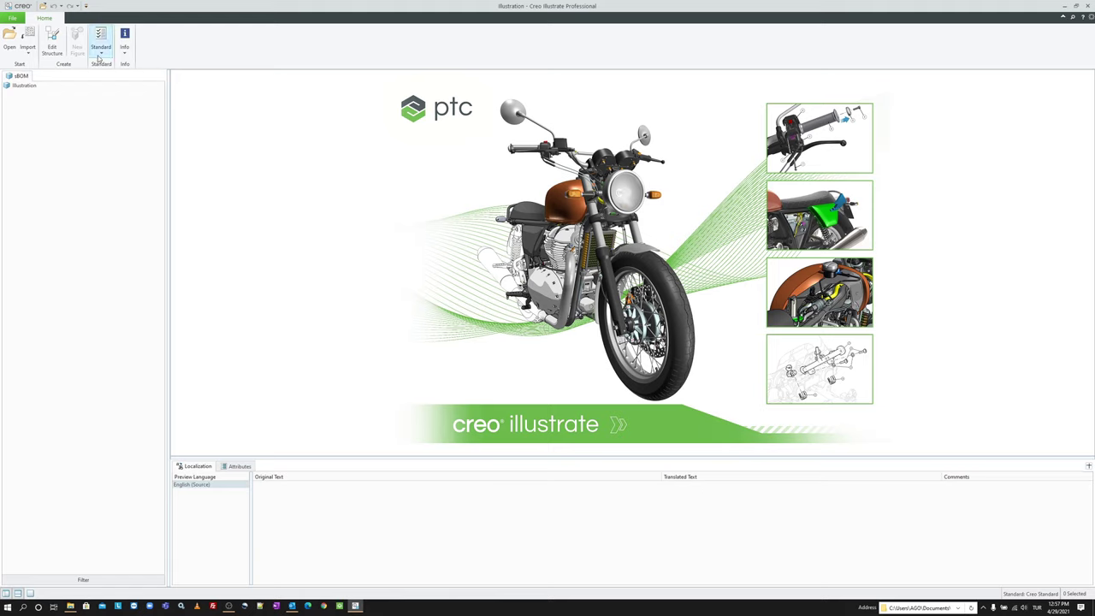
click(29, 53)
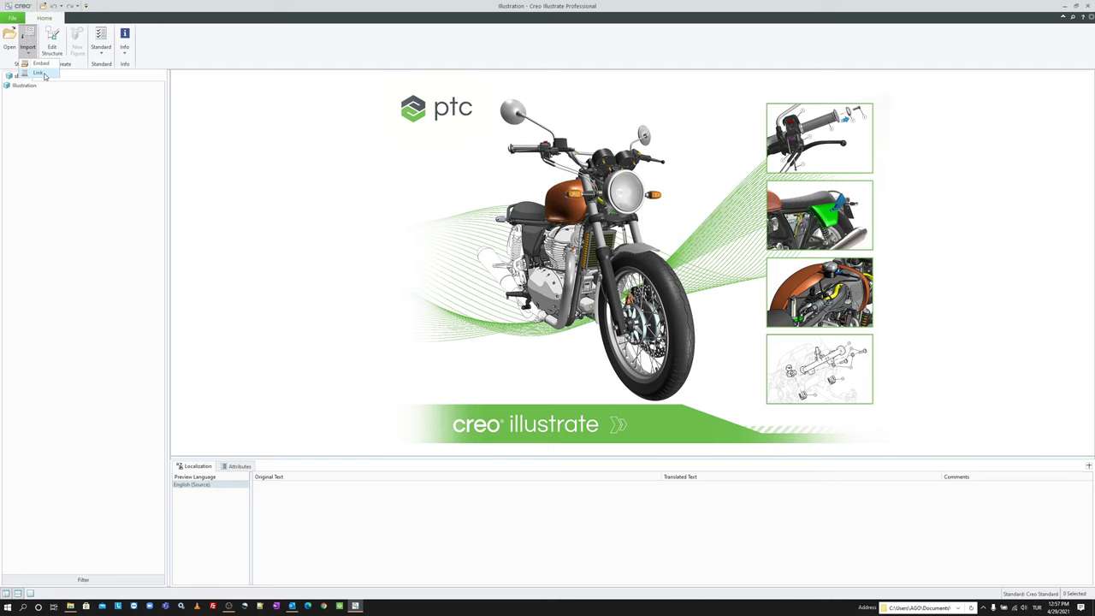
click(39, 74)
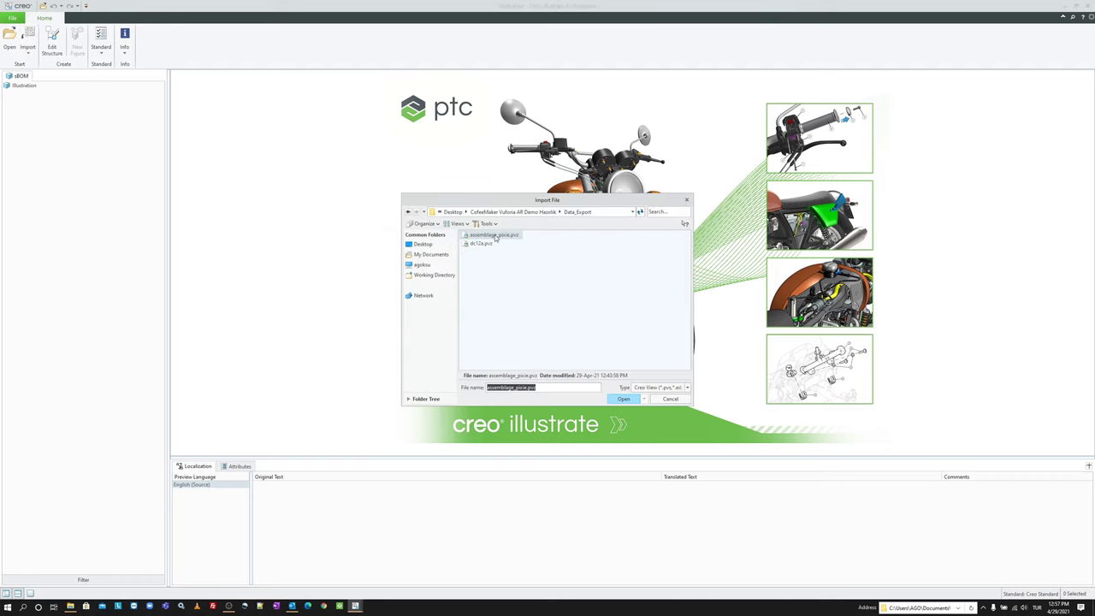
double_click(494, 236)
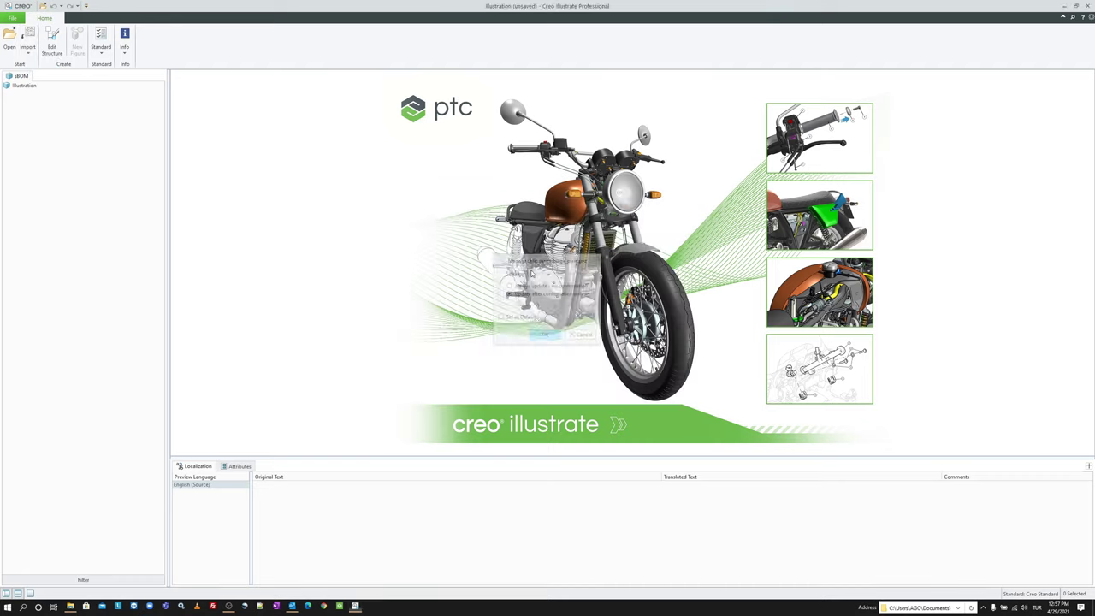
double_click(400, 191)
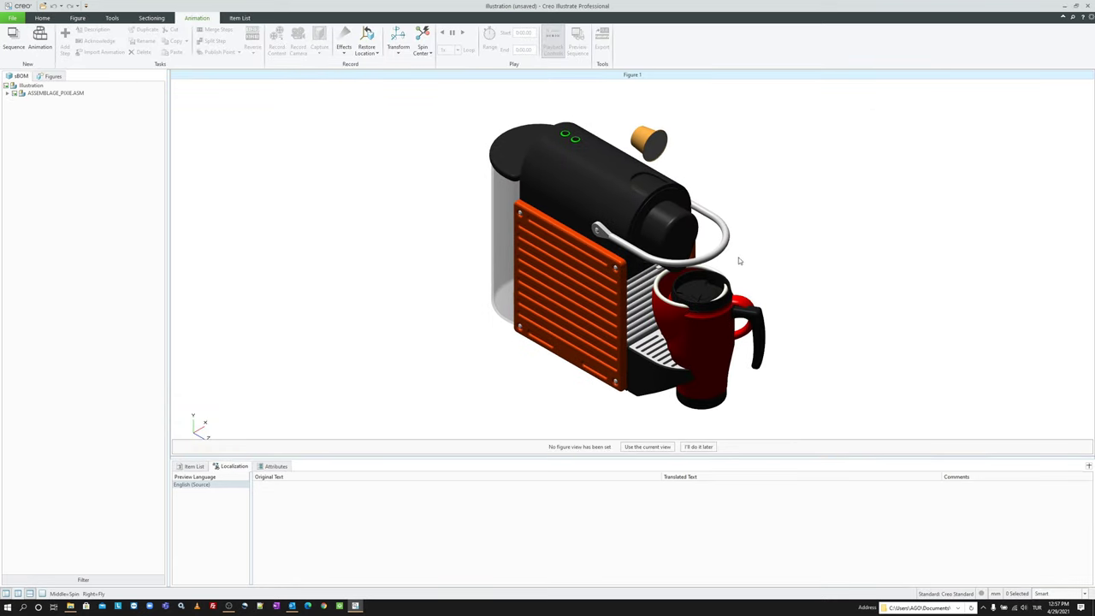
Step: Turn on the spin center and place it at the pivot of the machine's handle
middle_drag(726, 267, 724, 255)
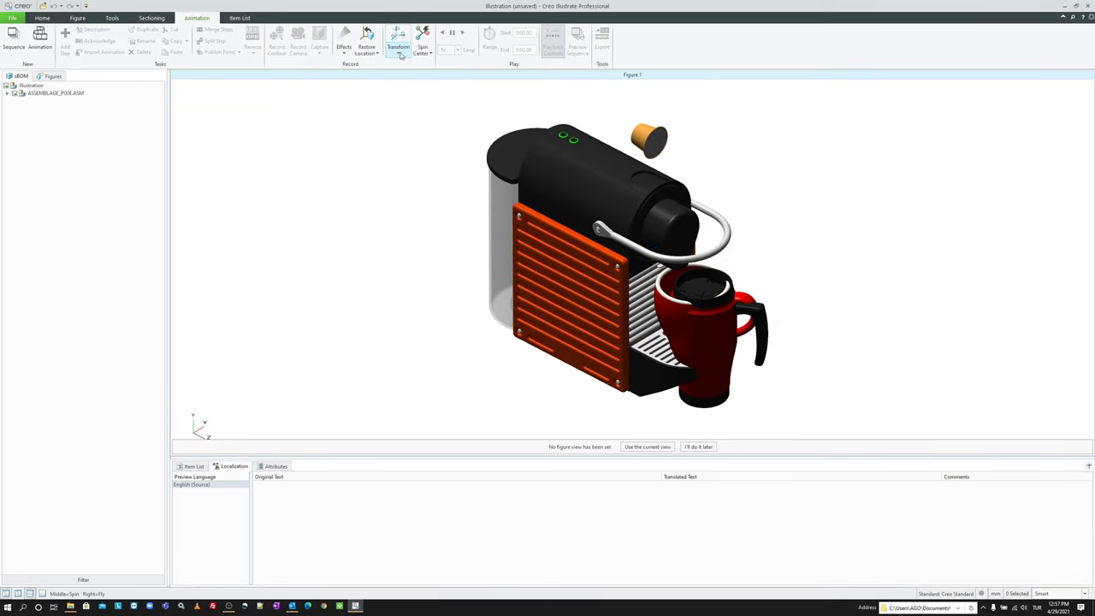
click(421, 34)
middle_drag(633, 233, 601, 227)
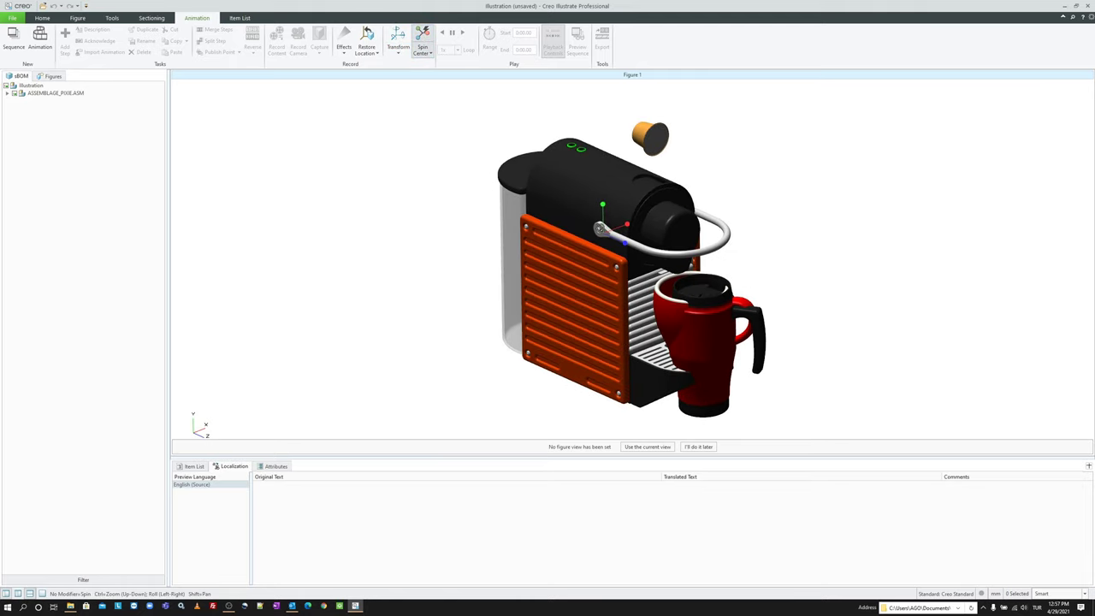
Step: Display the illustration's figures with thumbnail previews
click(13, 93)
click(50, 76)
click(28, 87)
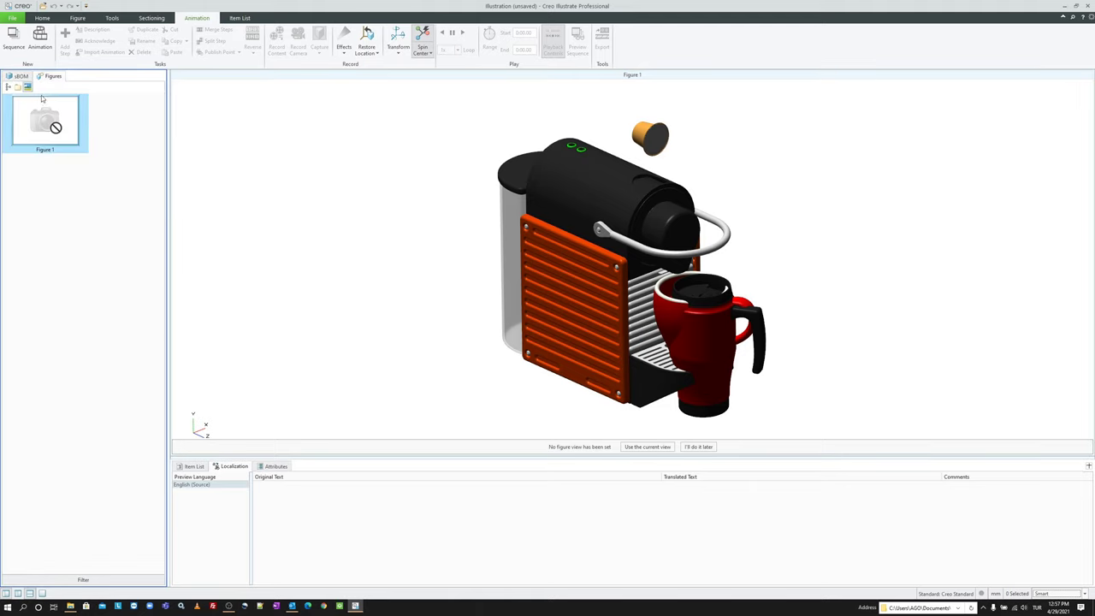
middle_drag(774, 376, 820, 370)
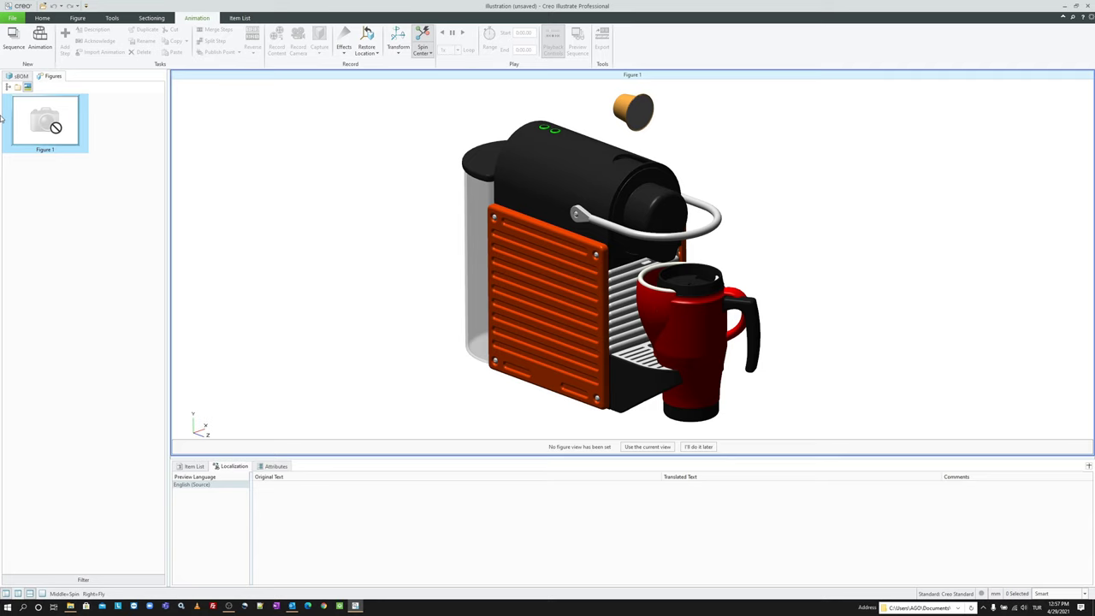
Step: Hide CAPSULE.ASM, THERMOS.PRT and TASSE.PRT, and set the current view as the view of Figure 1
click(18, 76)
click(15, 101)
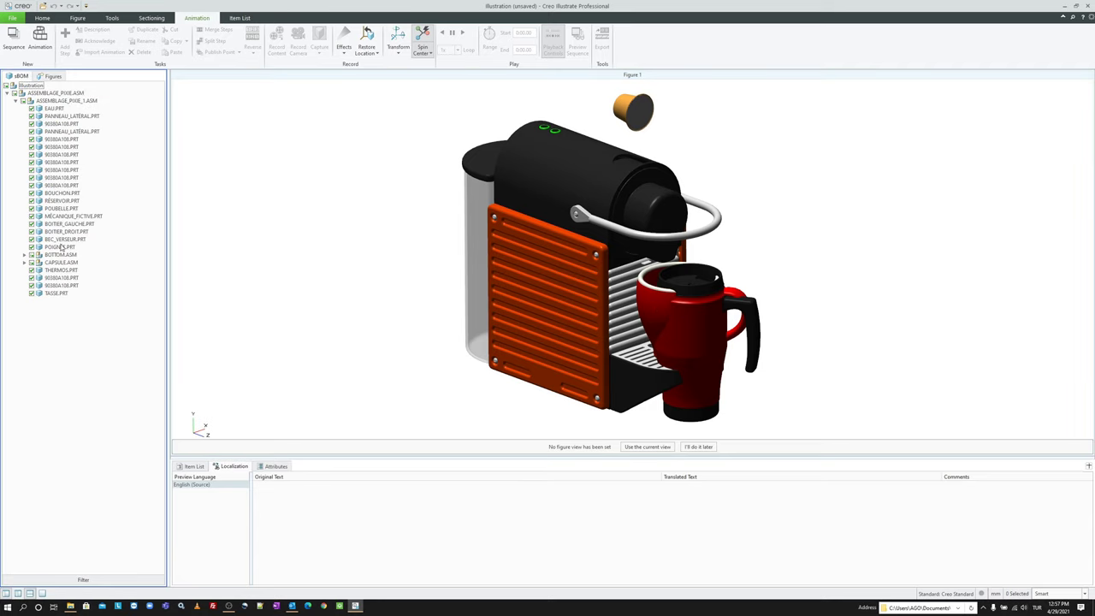
click(56, 293)
shift+click(58, 262)
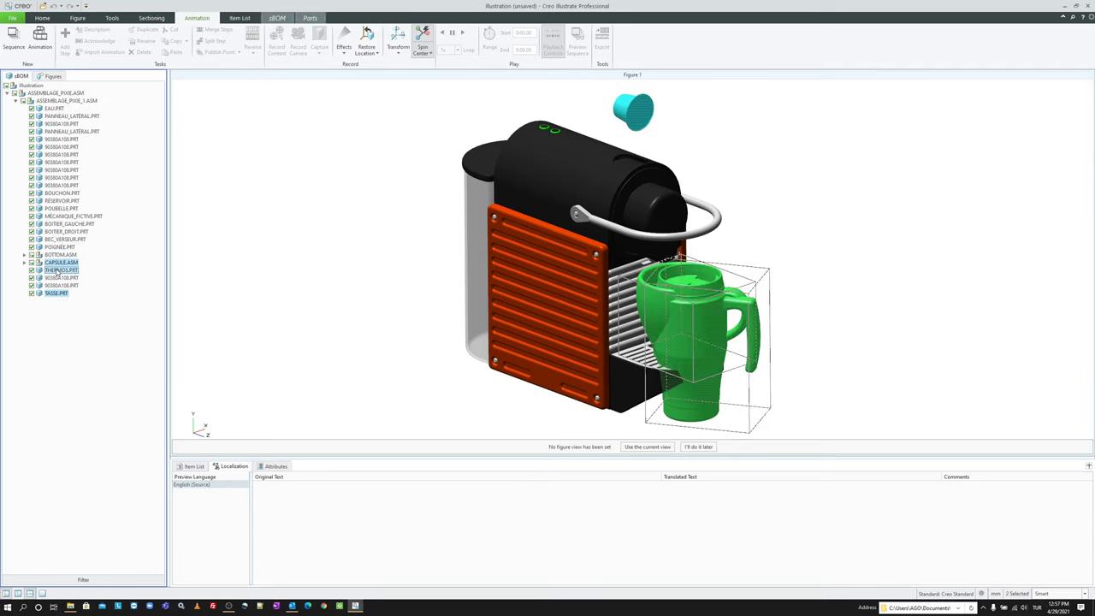
key(ctrl+h)
click(319, 201)
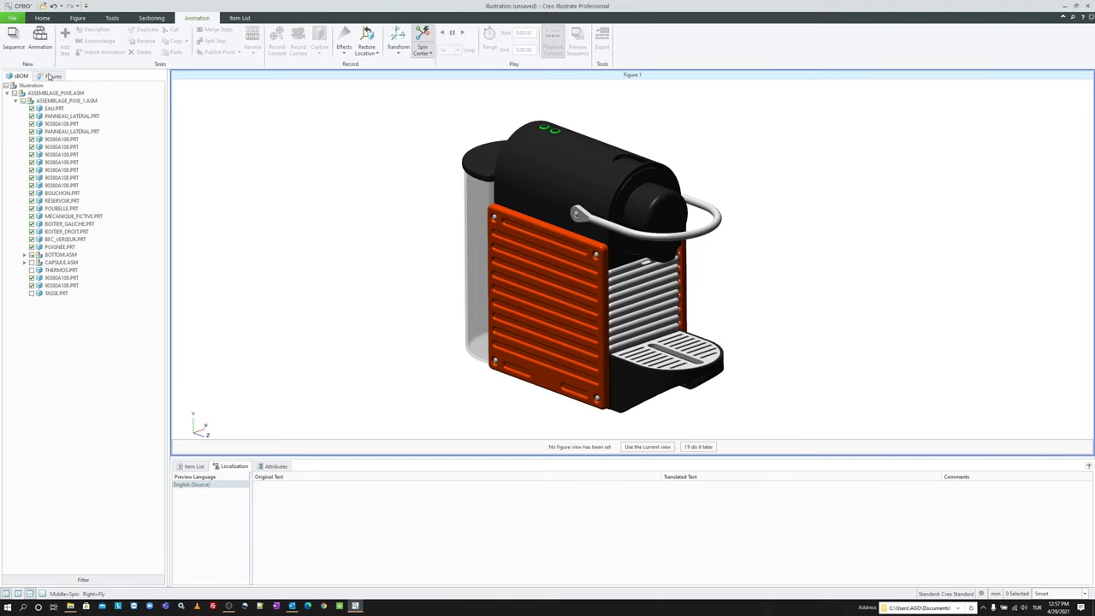
click(53, 76)
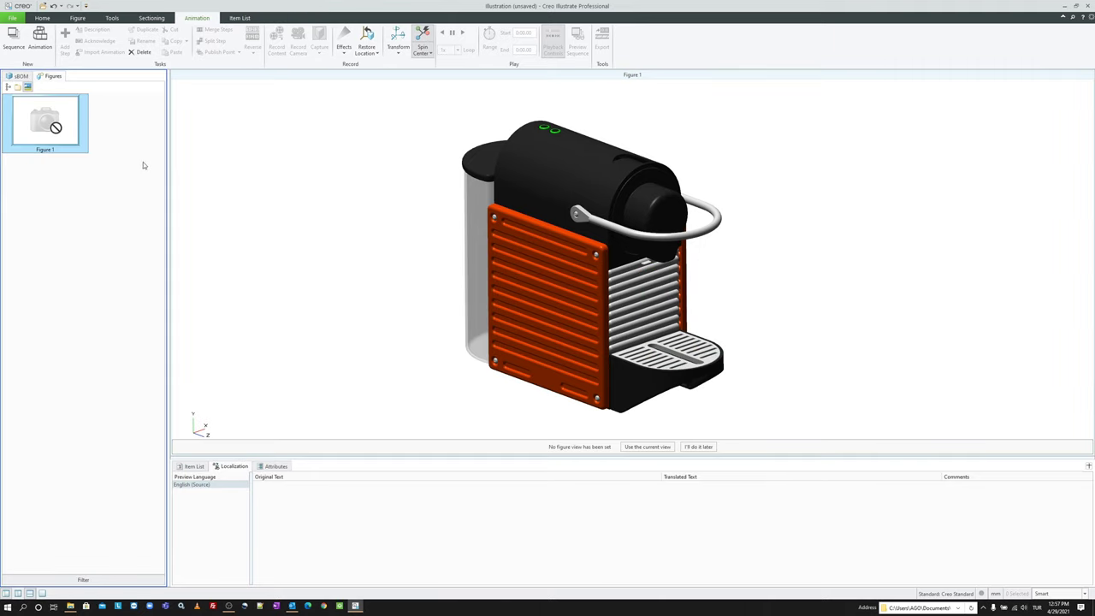
click(328, 196)
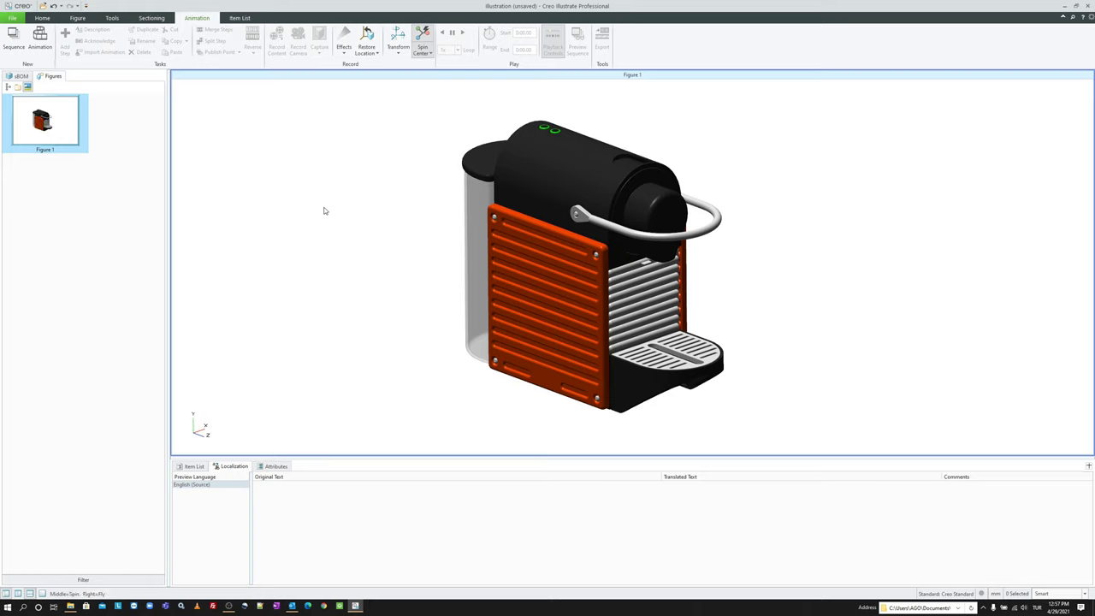
Step: Duplicate Figure 1 and rename the copy ManualAnim_Seq
right_click(51, 128)
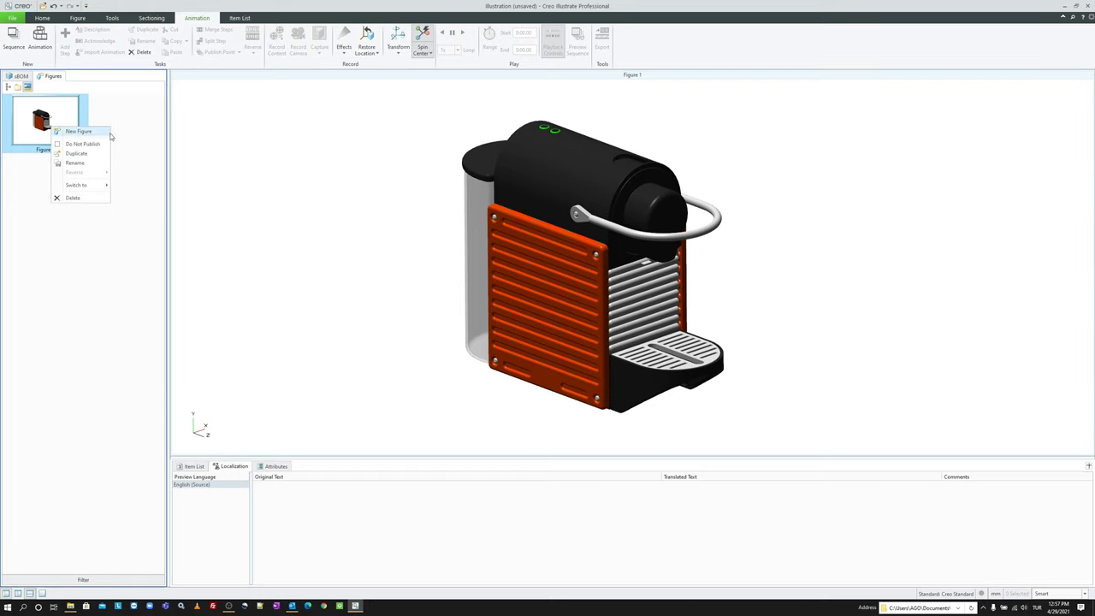
click(117, 156)
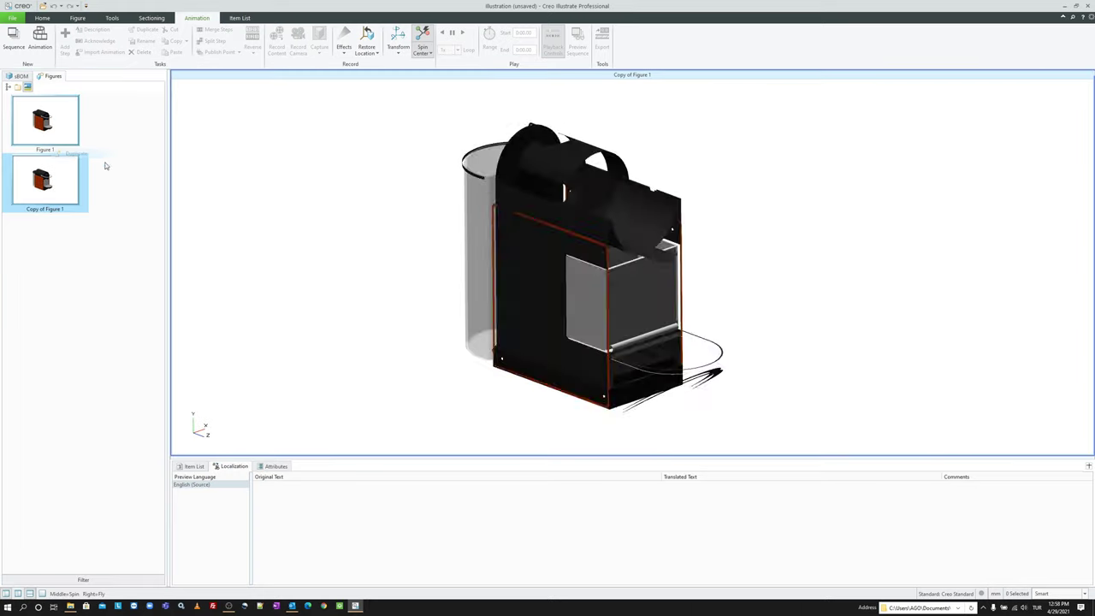
right_click(58, 181)
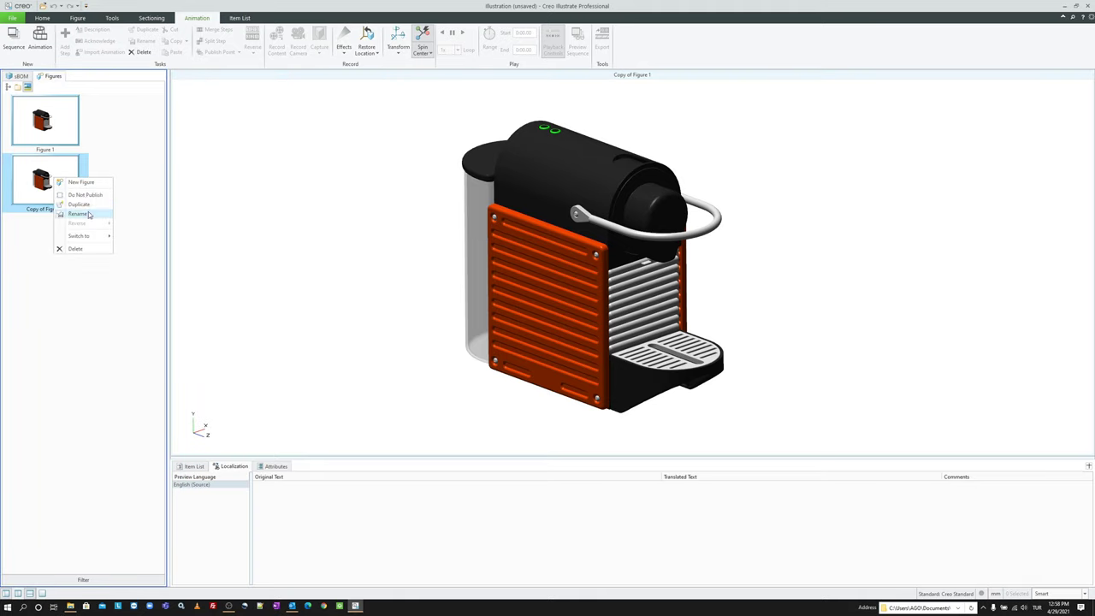
click(78, 215)
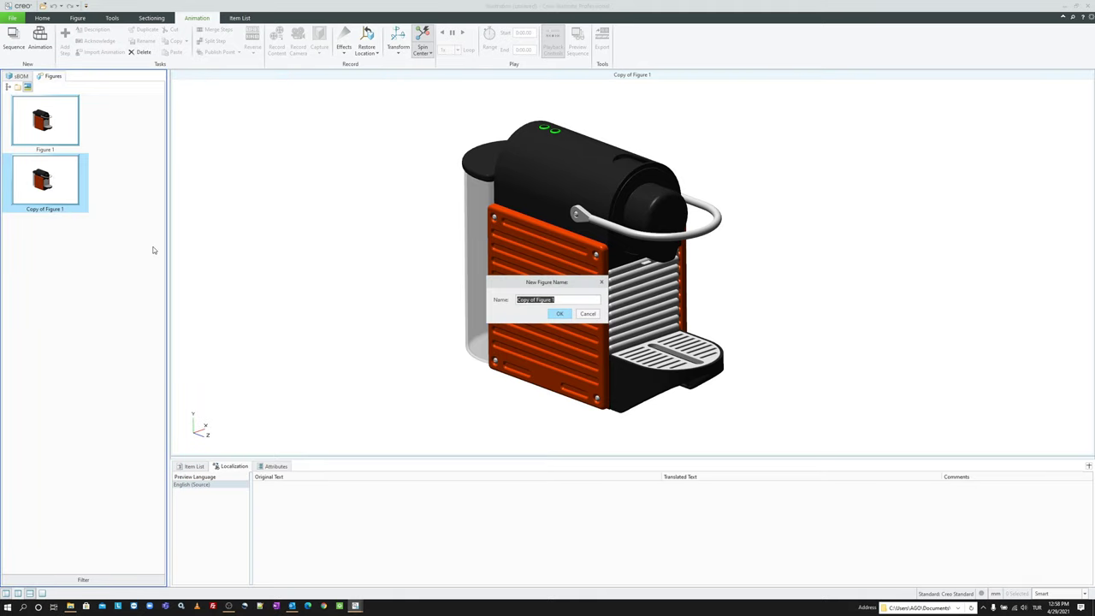
text(ManualAnim_Seq)
key(Return)
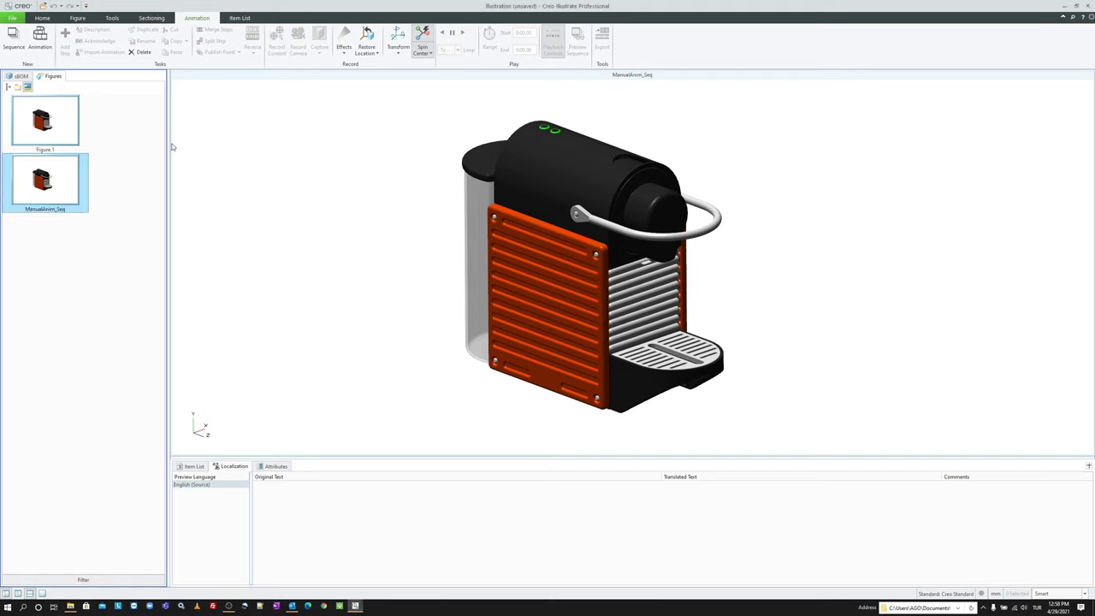
Step: Create a new animation sequence in the ManualAnim_Seq figure
click(13, 39)
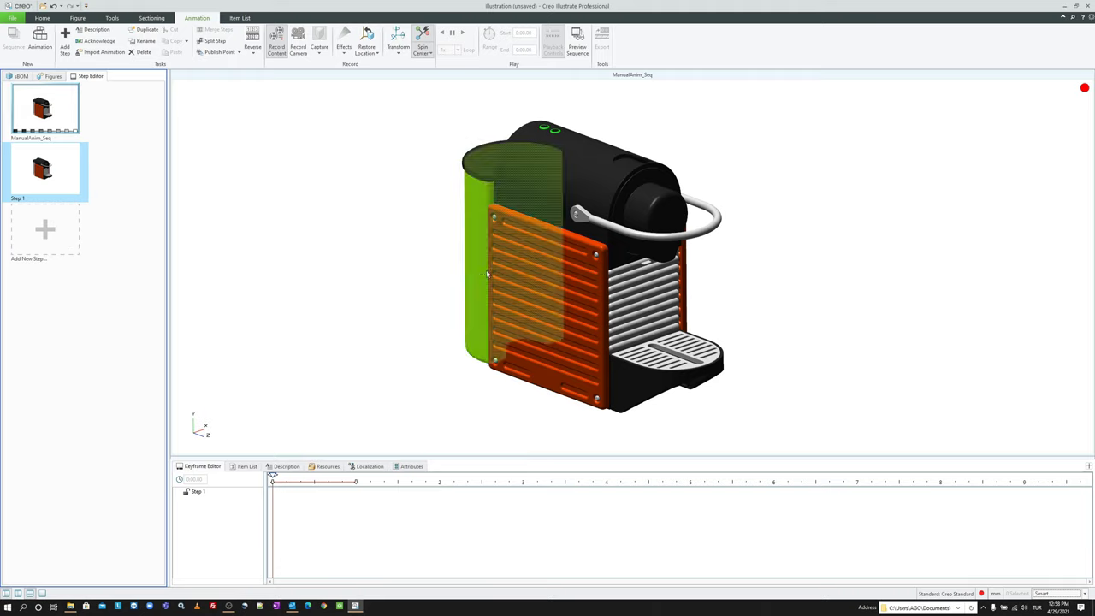
middle_drag(476, 265, 510, 333)
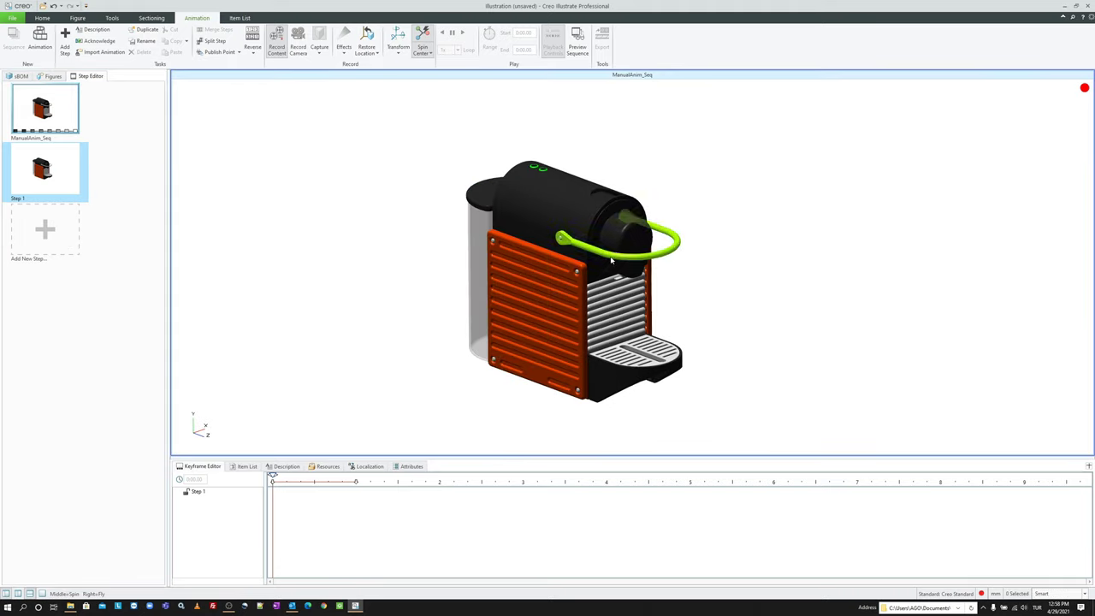
middle_drag(612, 259, 637, 259)
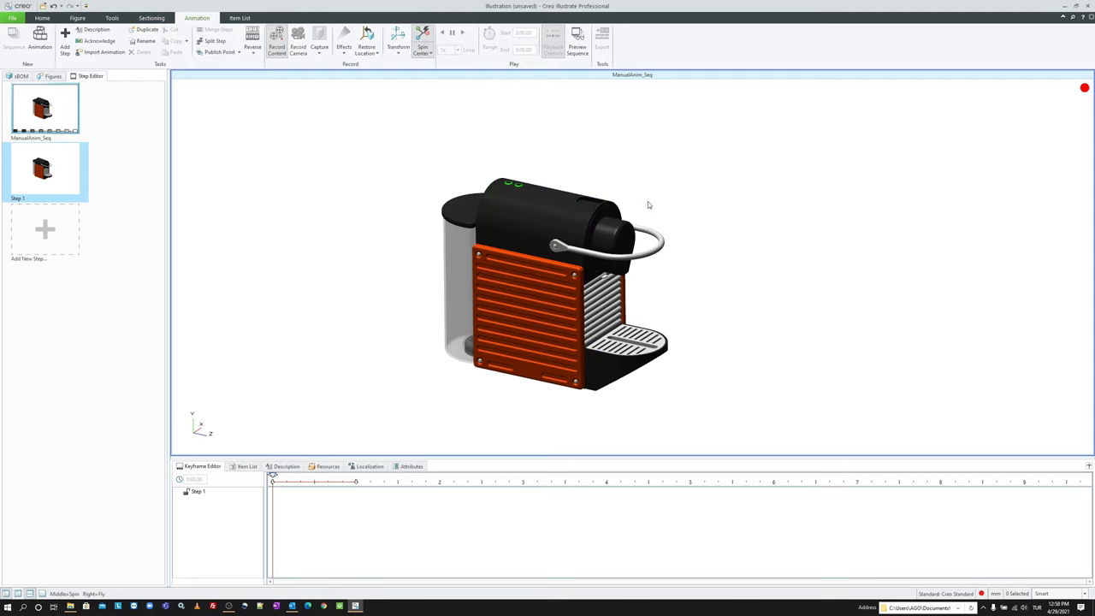
middle_drag(663, 259, 667, 297)
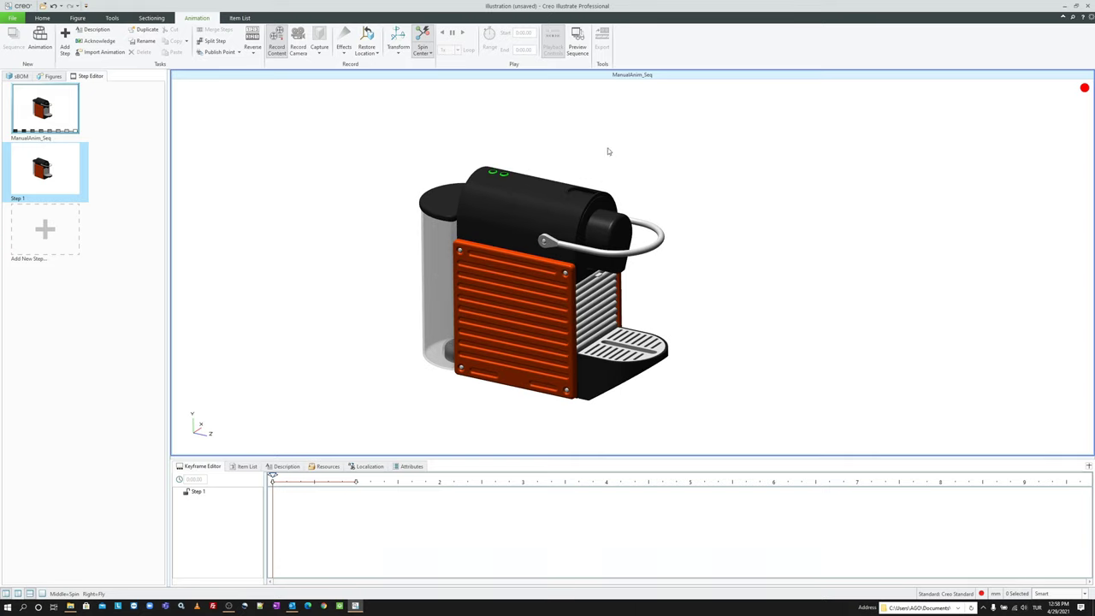
Step: Activate Transform on the machine's handle, POIGNÉE.PRT, and set its reference coordinate system to the cylindrical face at the handle's pivot
click(646, 224)
scroll(604, 231, up, 5)
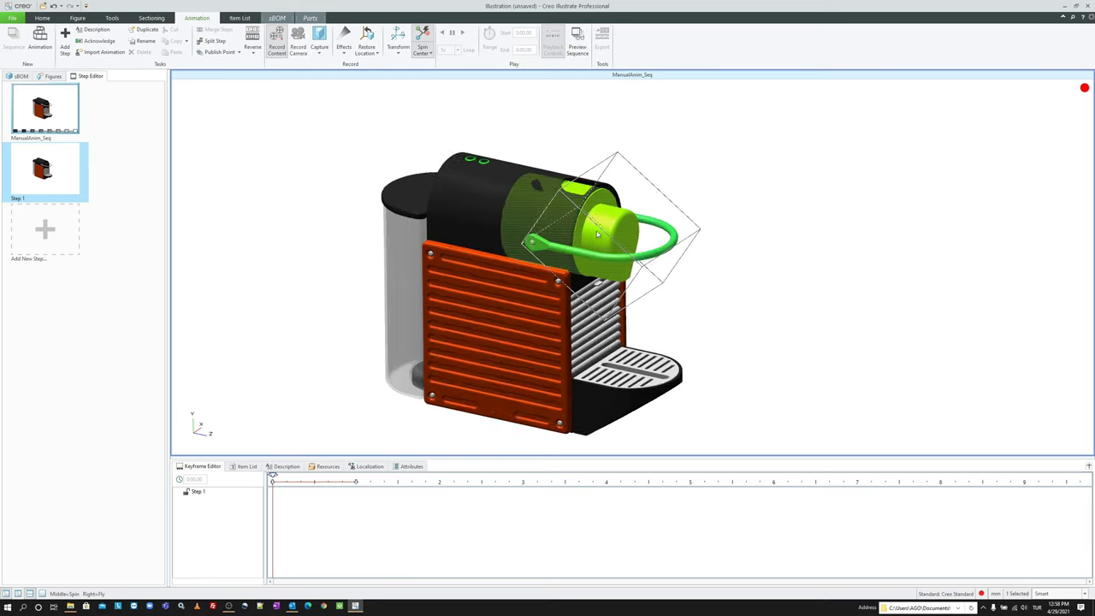
click(397, 36)
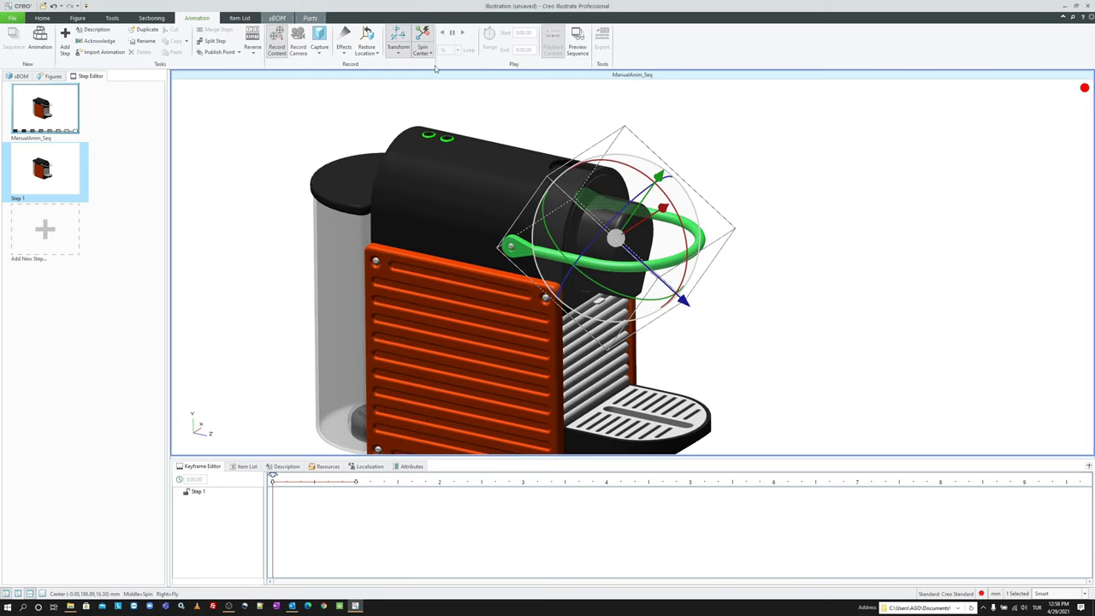
click(398, 49)
click(415, 86)
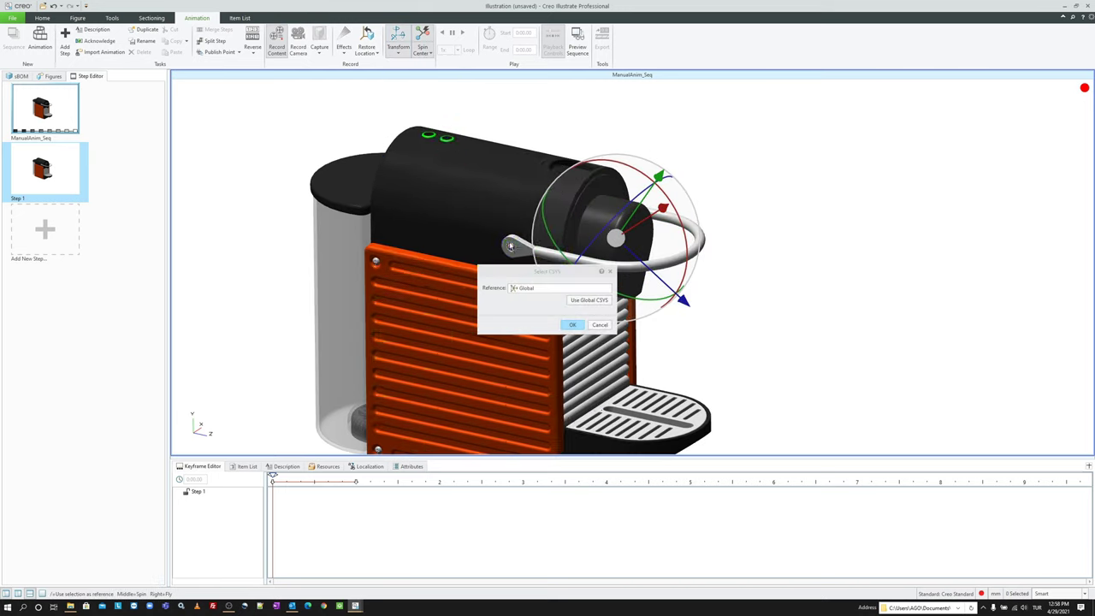
scroll(511, 244, up, 4)
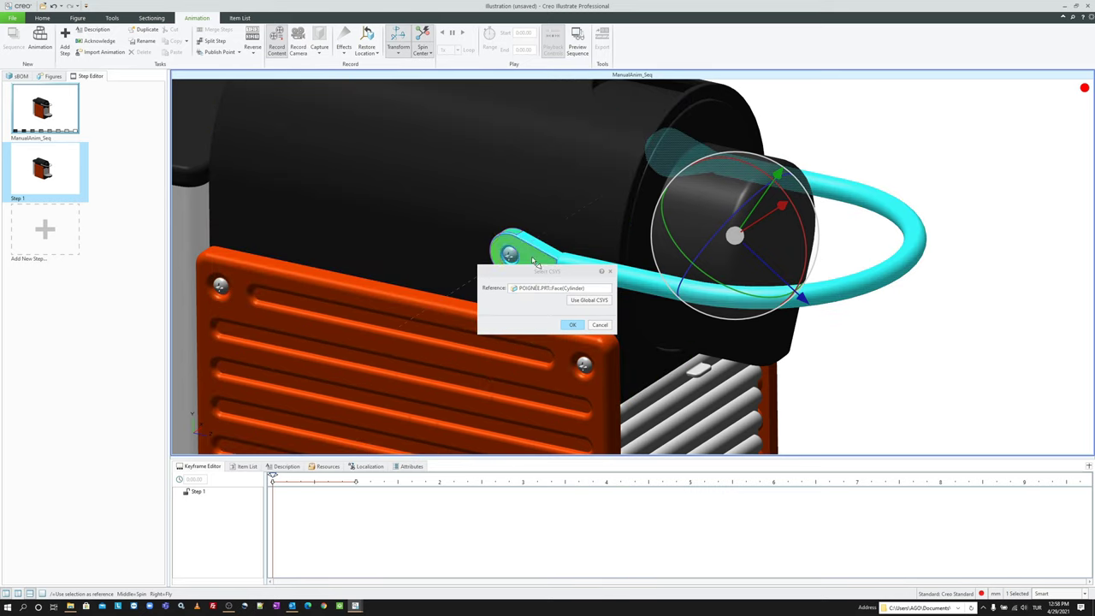
click(513, 239)
scroll(516, 300, down, 4)
scroll(552, 292, down, 1)
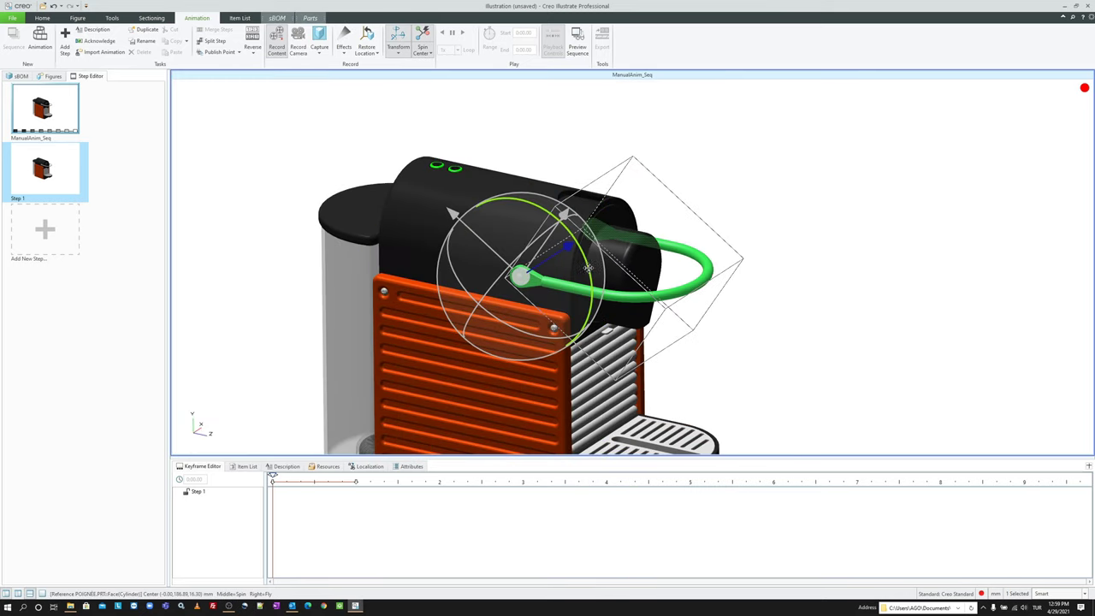
Step: Rotate the handle about its pivot until it stands upright, and play back Step 1
drag(589, 268, 560, 225)
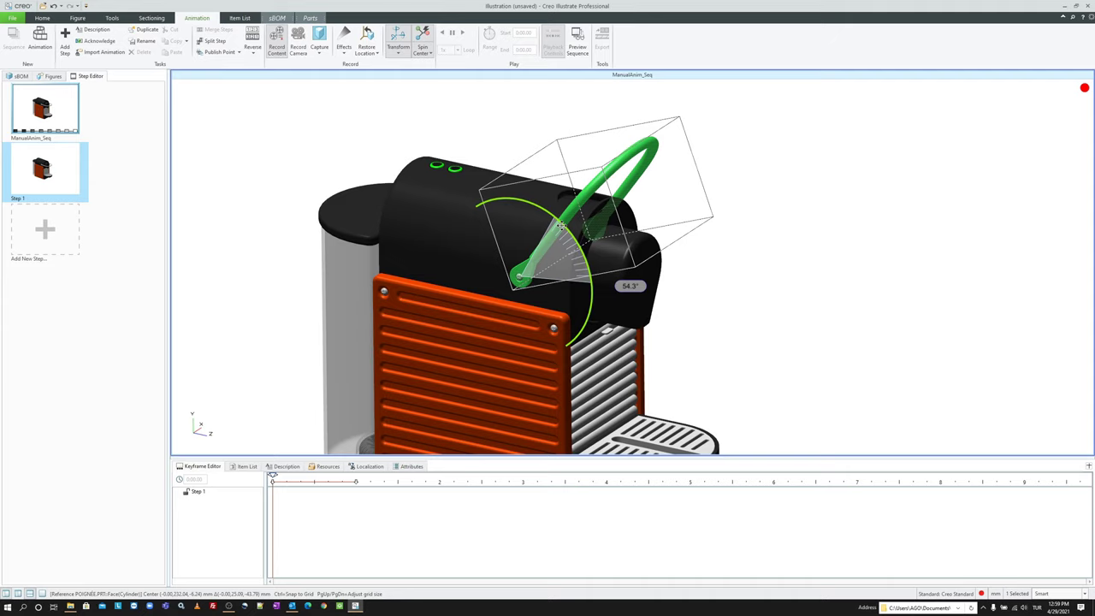
drag(561, 225, 524, 204)
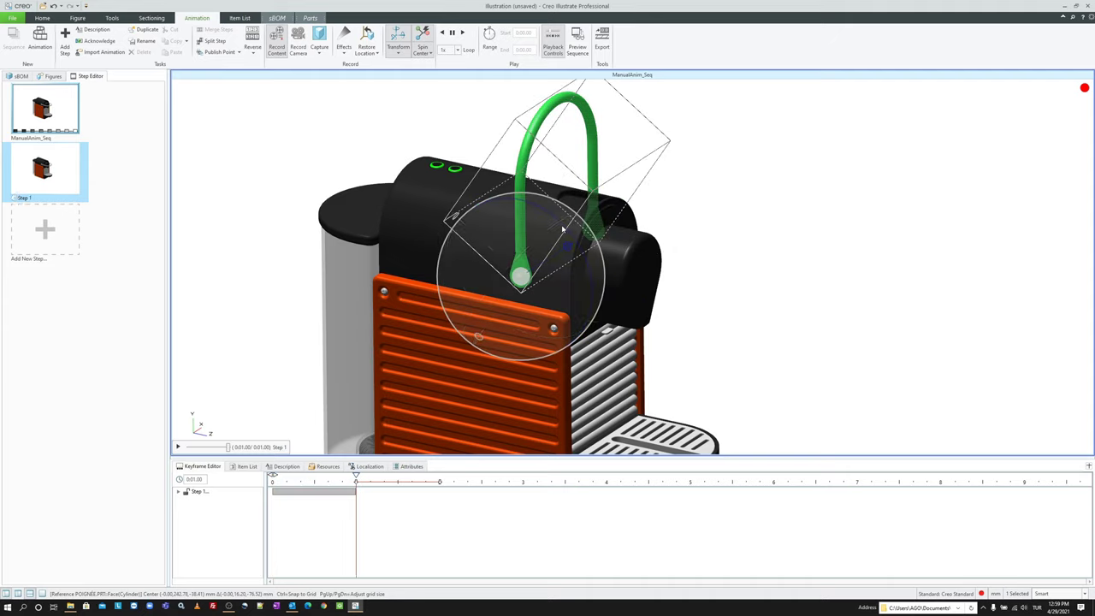
click(178, 447)
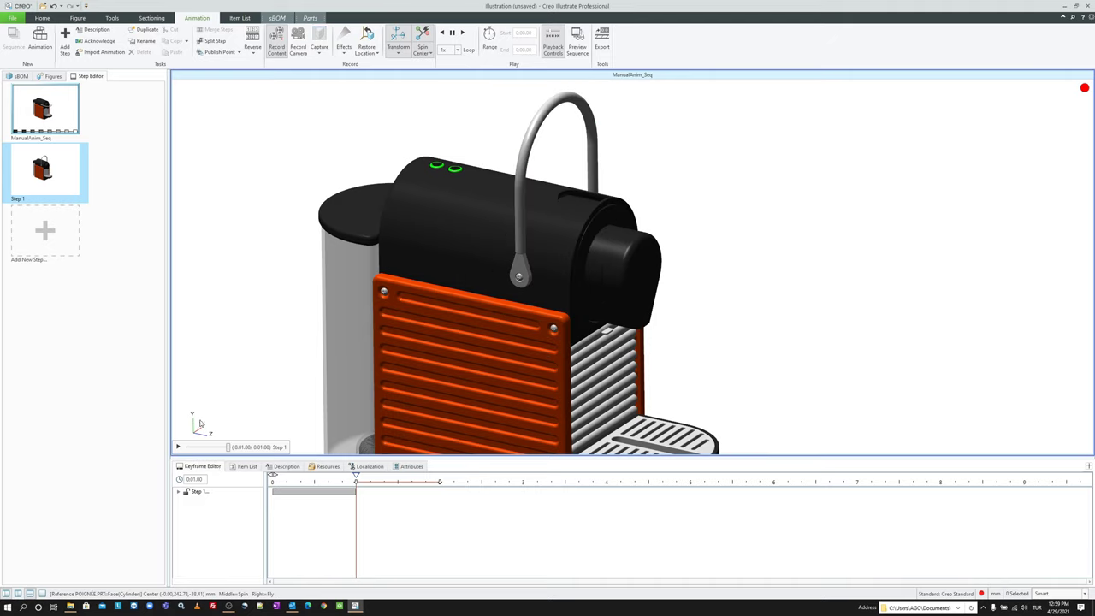
Step: Extend the Step 1 animation track to about 2 seconds, and replay the handle motion from the start
click(331, 494)
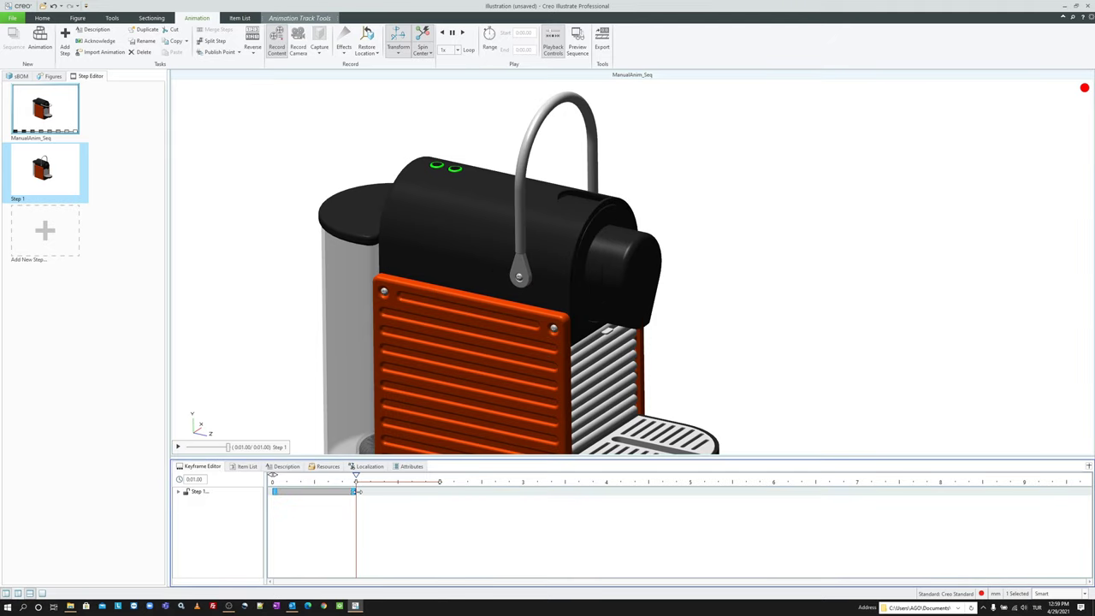
drag(355, 492, 441, 492)
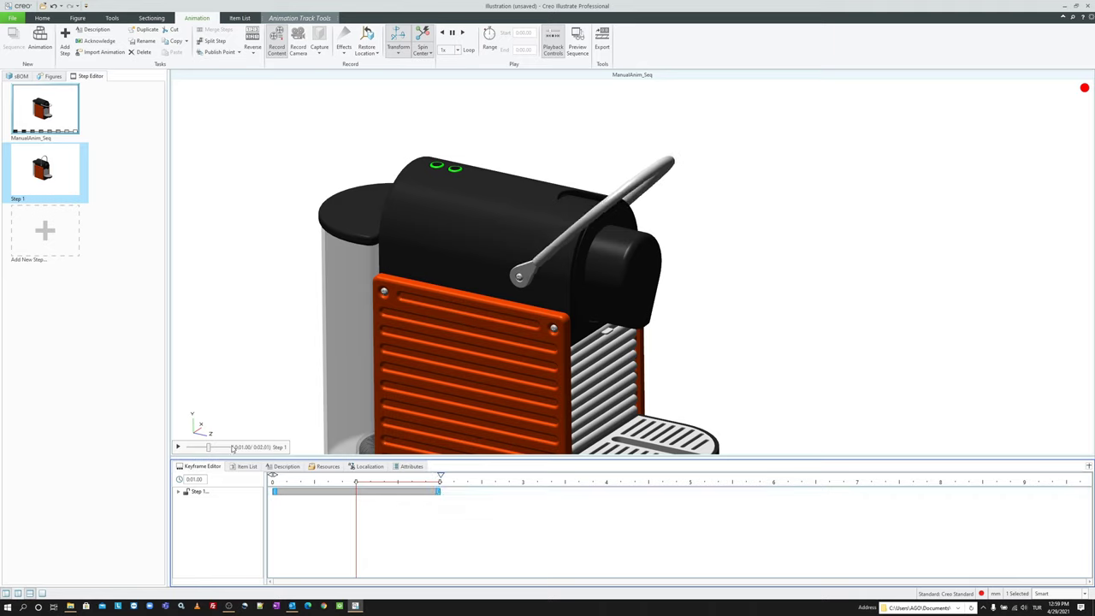
drag(332, 486, 256, 477)
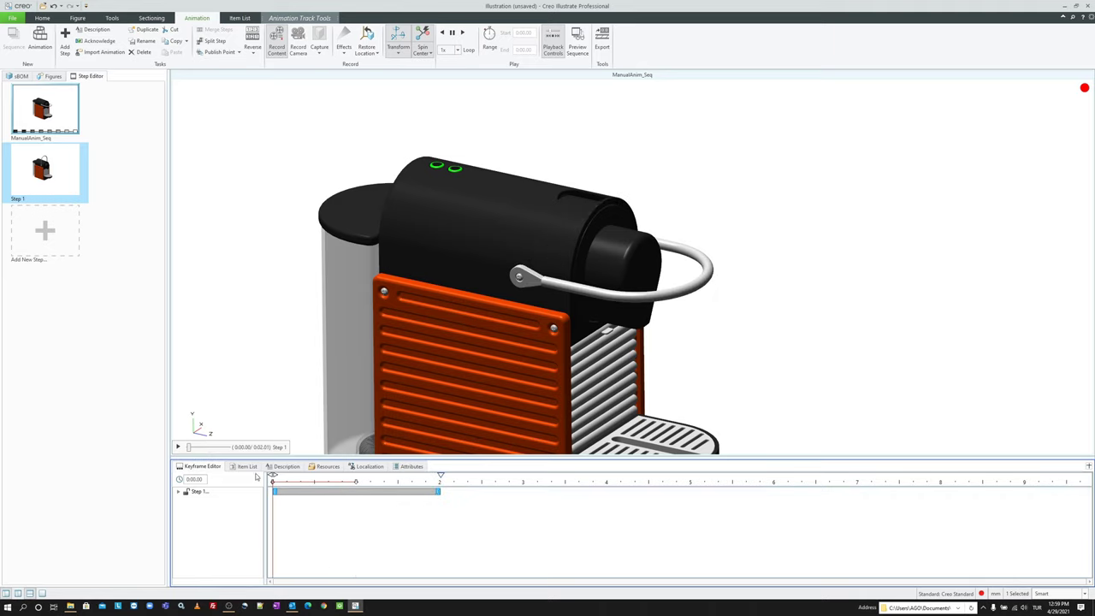
click(178, 446)
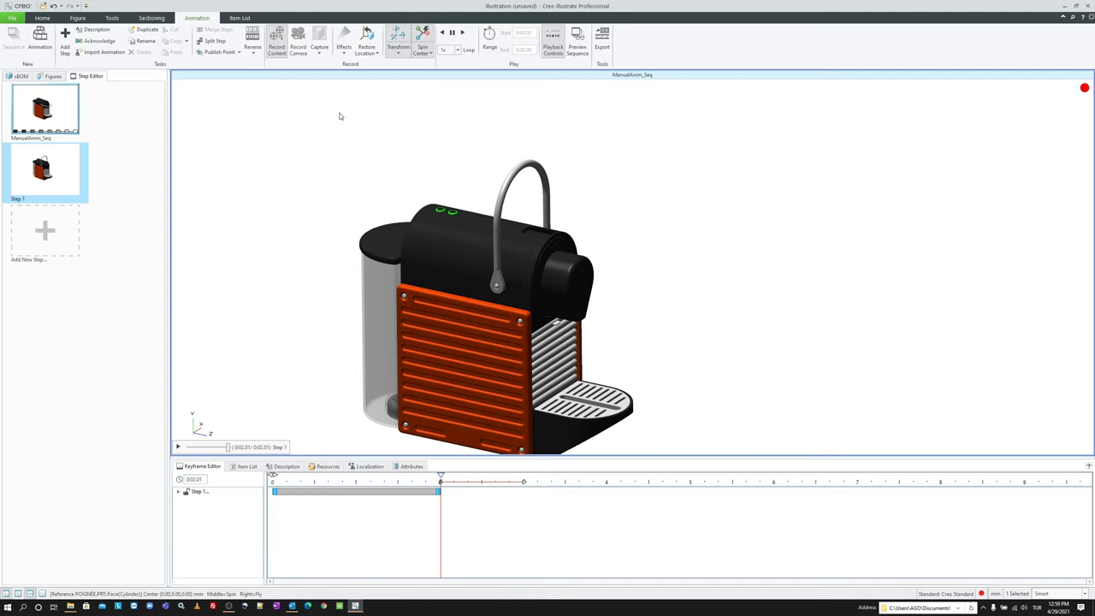
Step: Center the transform on the spout part BEC_VERSEUR.PRT and slide the part about 34 mm forward out of the housing
click(581, 269)
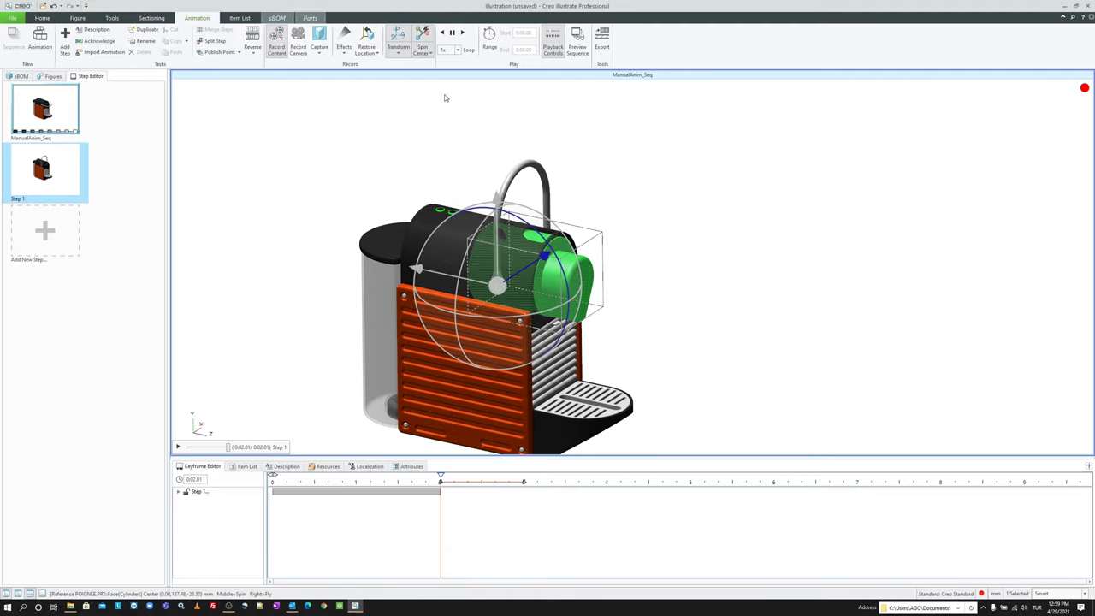
click(399, 53)
click(421, 95)
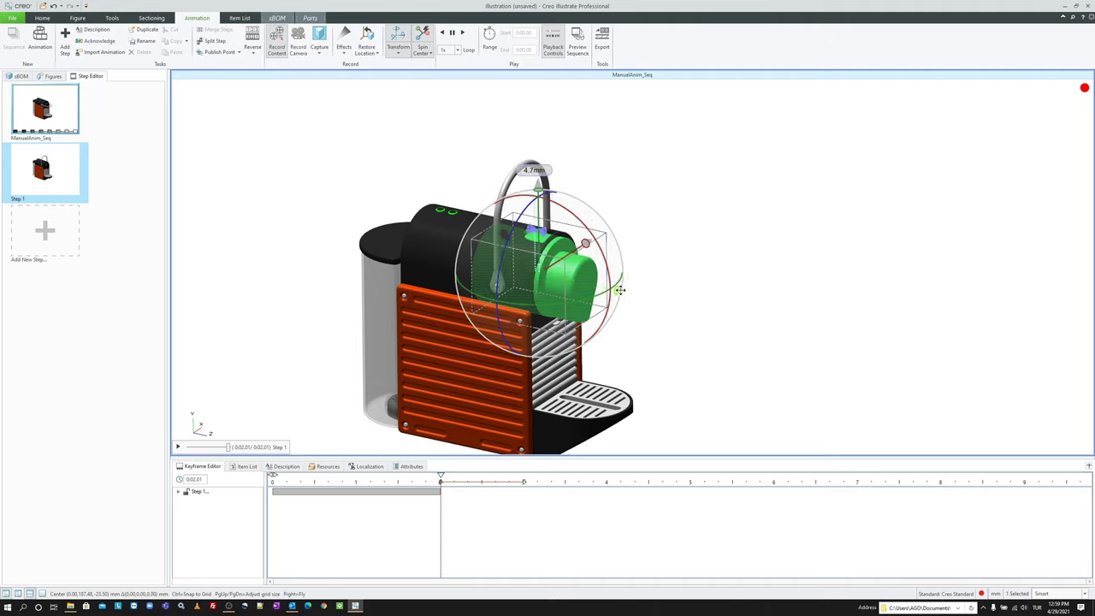
drag(616, 290, 642, 292)
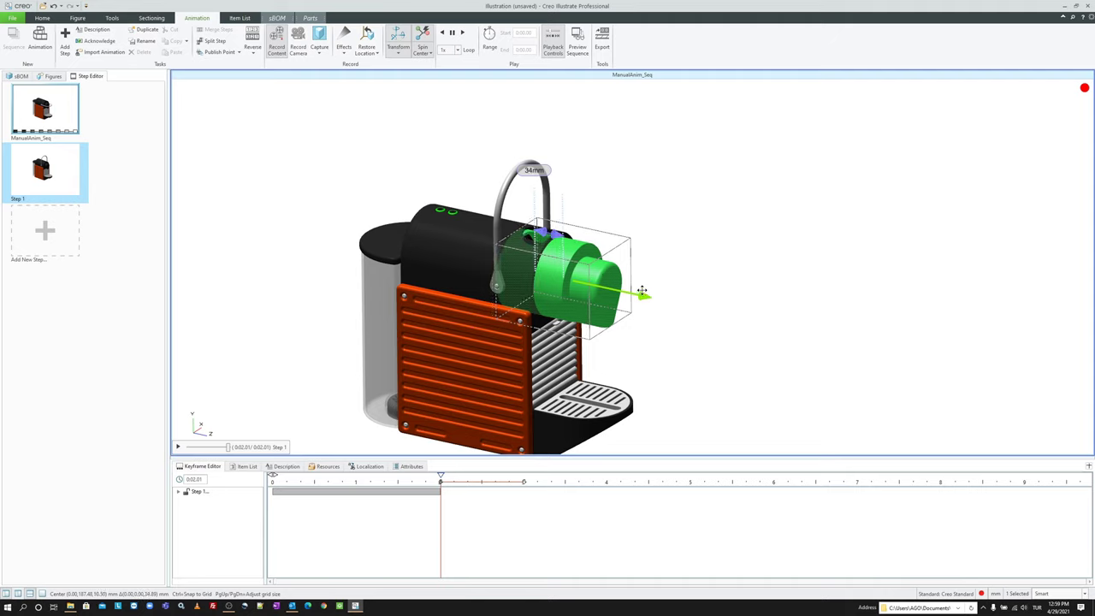
drag(641, 292, 642, 292)
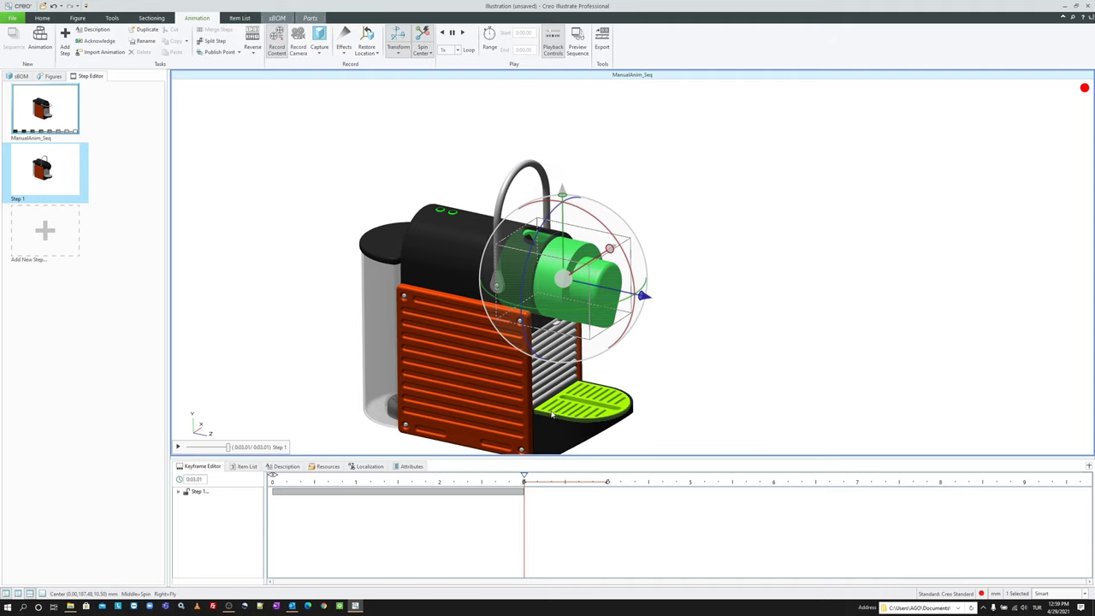
Step: Expand the Step 1 tracks, shift the BEC_VERSEUR.PRT track to end at 3 seconds, and check the animation at 0:00.87
click(181, 493)
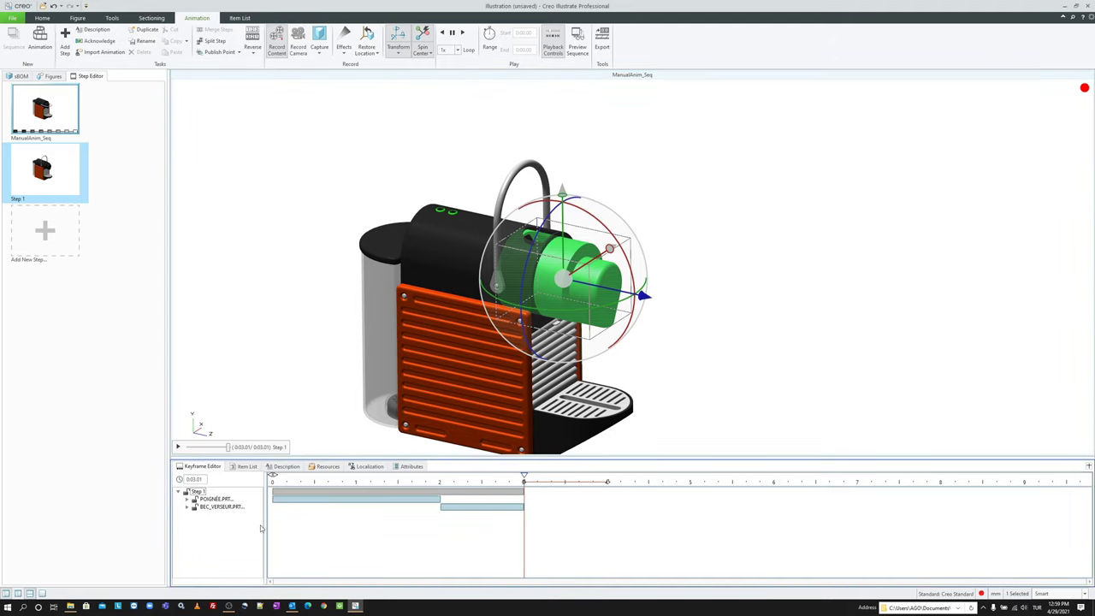
click(456, 506)
mouse_move(457, 506)
mouse_down()
mouse_move(442, 507)
mouse_move(459, 507)
mouse_up()
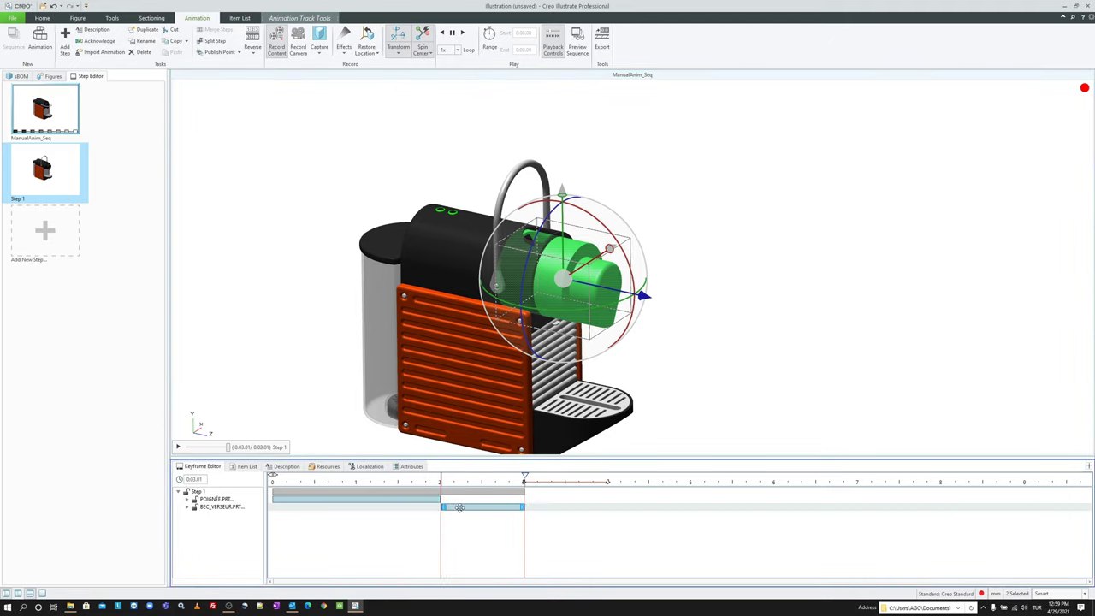
click(346, 483)
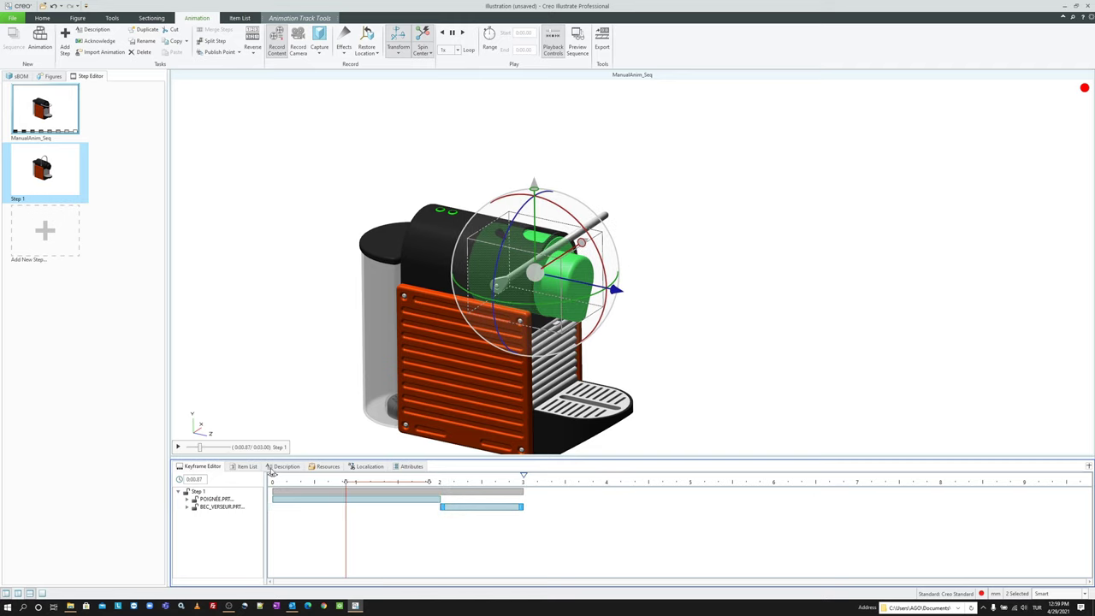
Step: Play back Step 1, stretch and shift the BEC_VERSEUR.PRT track to overlap the POIGNÉE.PRT track and end at about 2 seconds, and replay it
click(178, 447)
click(291, 380)
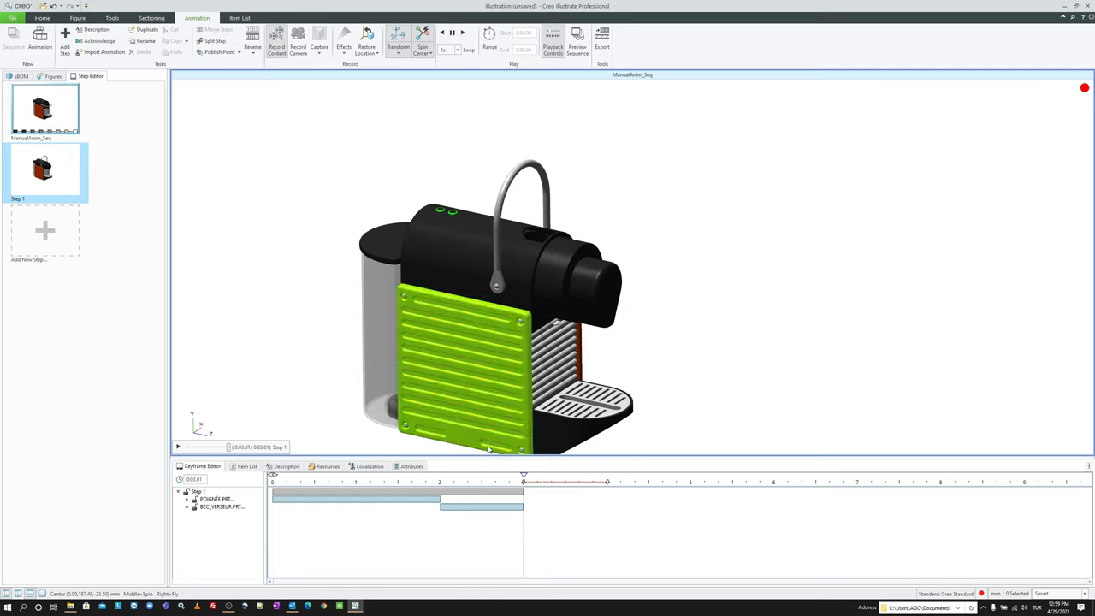
drag(494, 506, 434, 508)
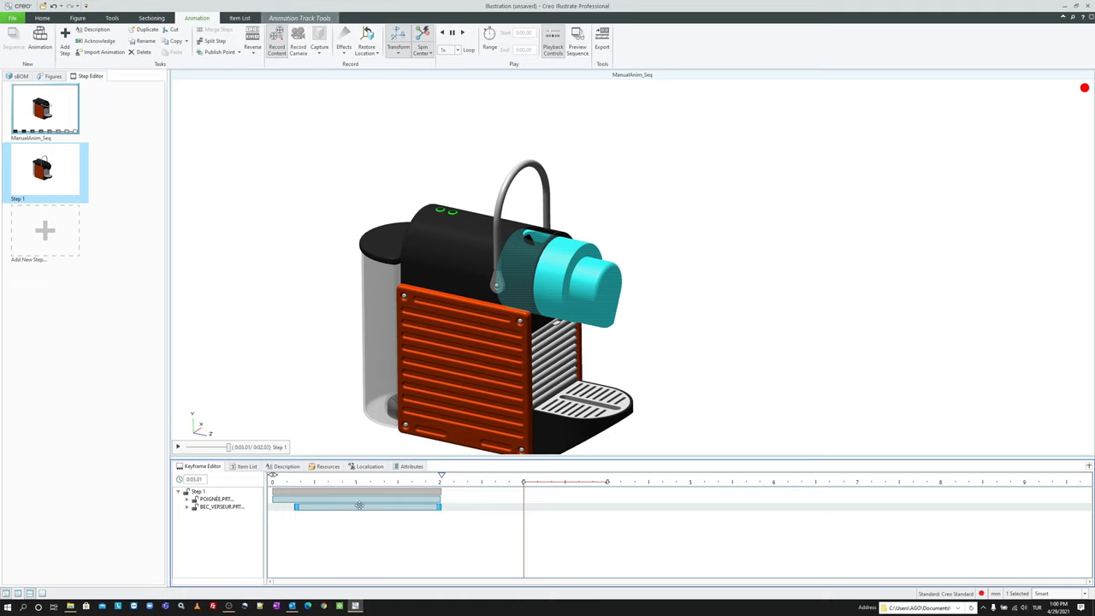
drag(355, 507, 336, 507)
drag(423, 507, 436, 506)
click(306, 483)
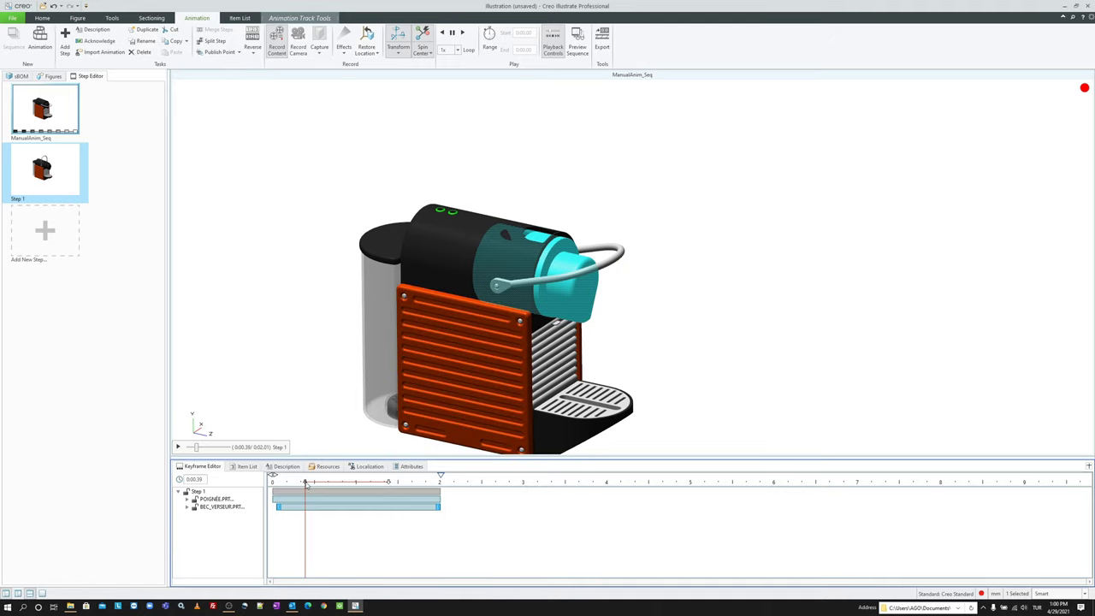
click(274, 483)
click(265, 411)
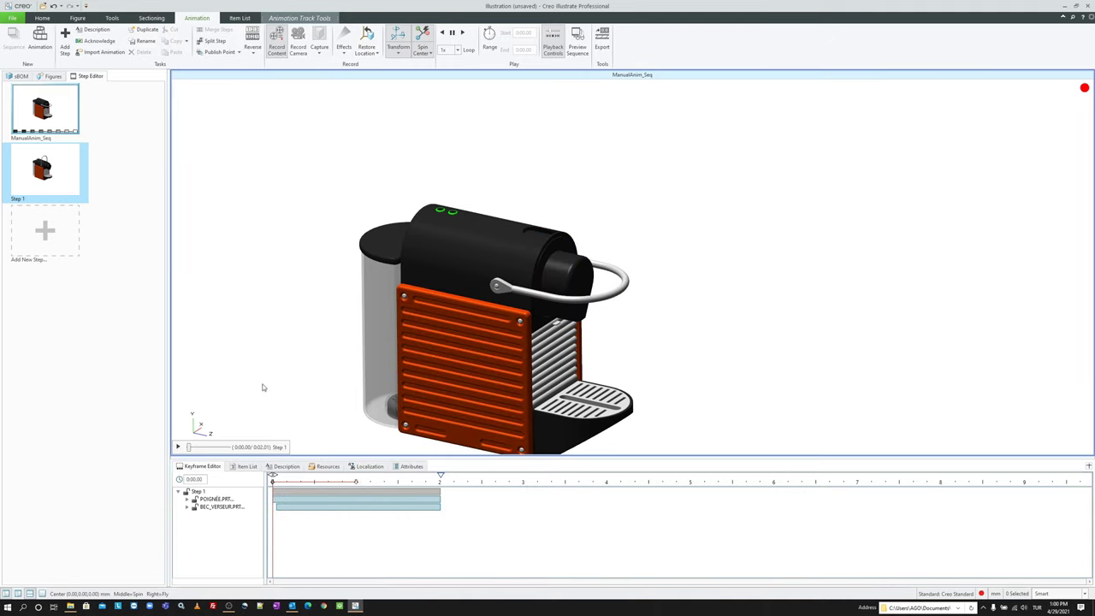
click(179, 447)
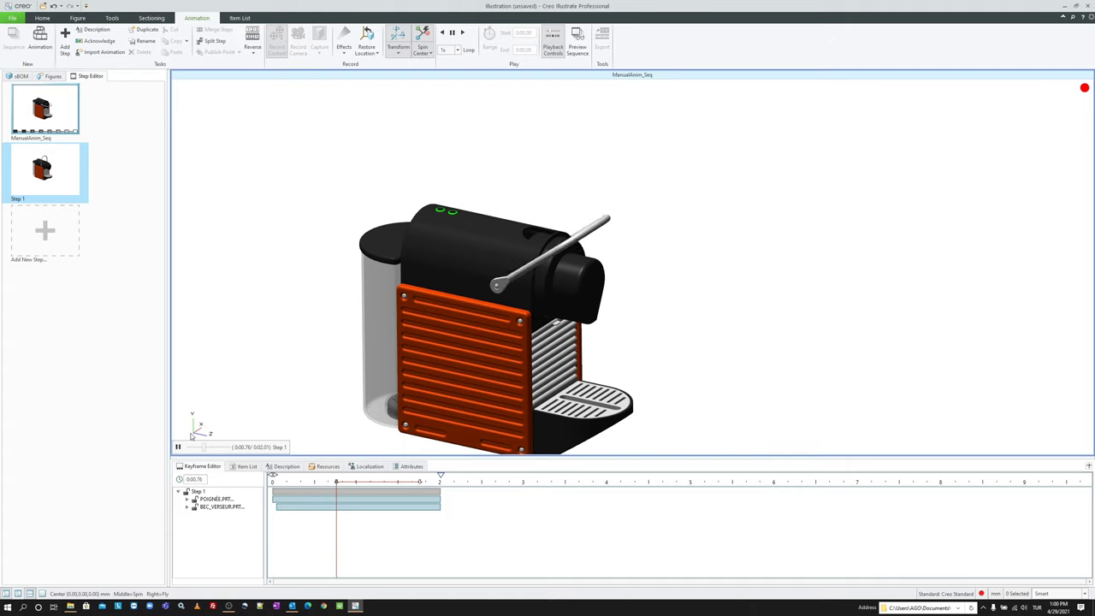
Step: Adjust the start of the BEC_VERSEUR.PRT track to 0 seconds, and replay Step 1 to check both motions
click(282, 507)
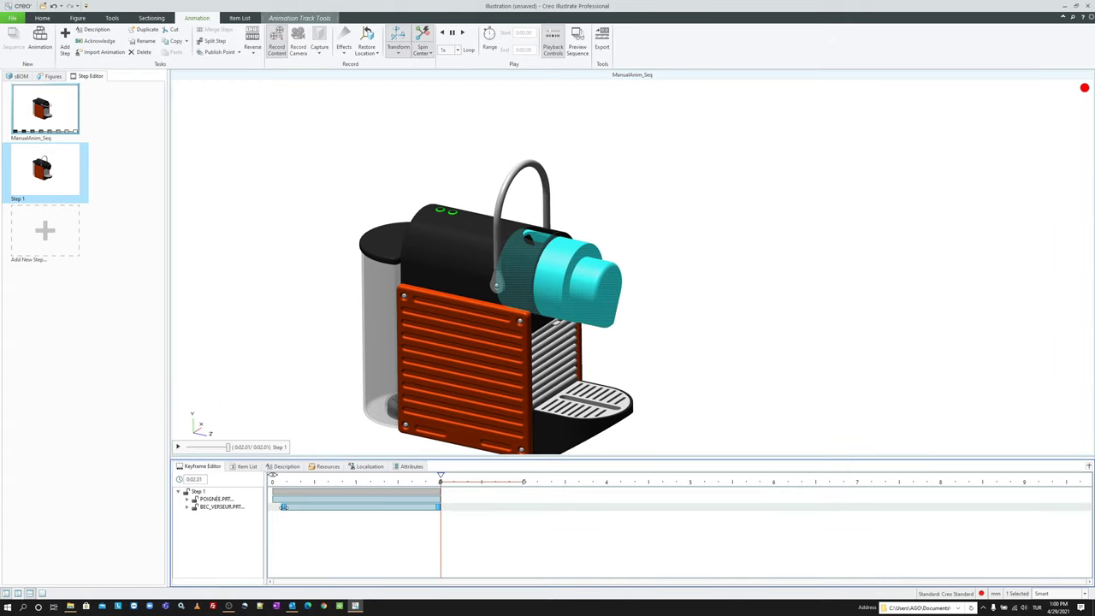
drag(229, 447, 180, 446)
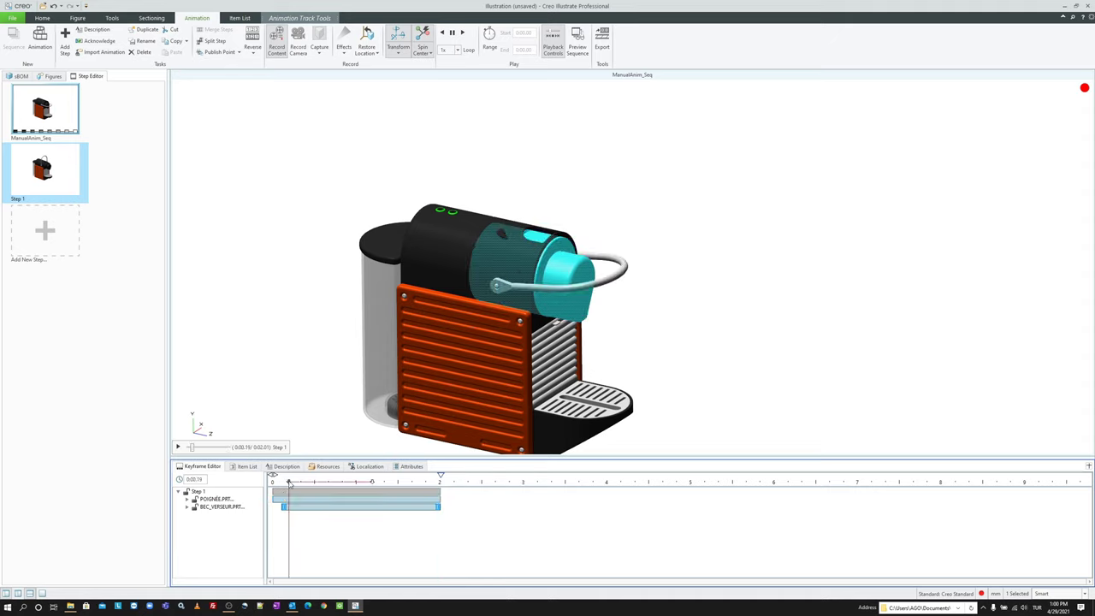
click(180, 446)
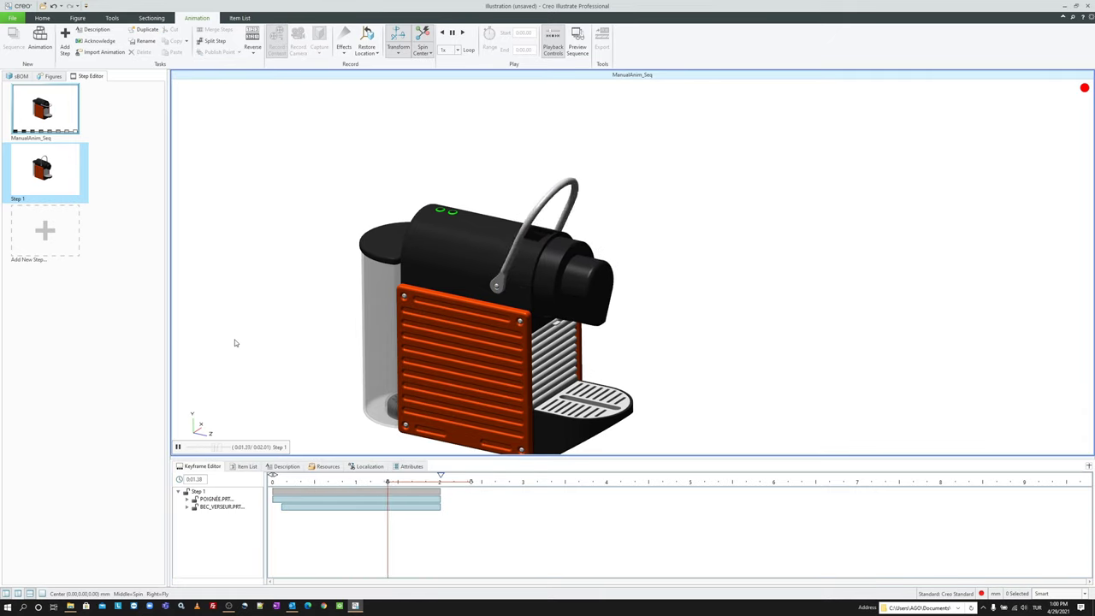
click(283, 507)
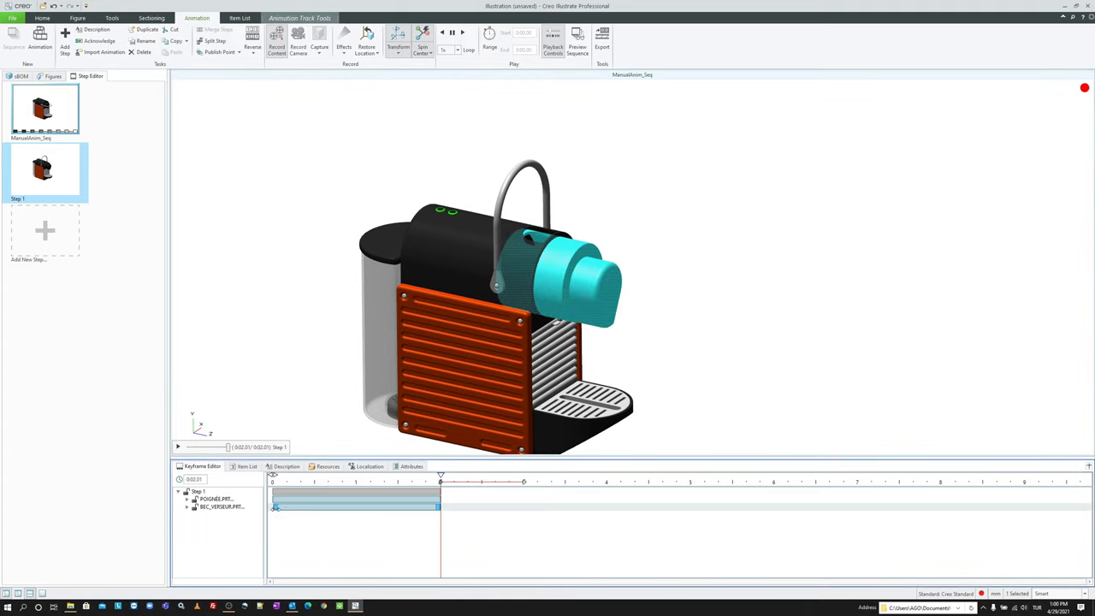
click(178, 447)
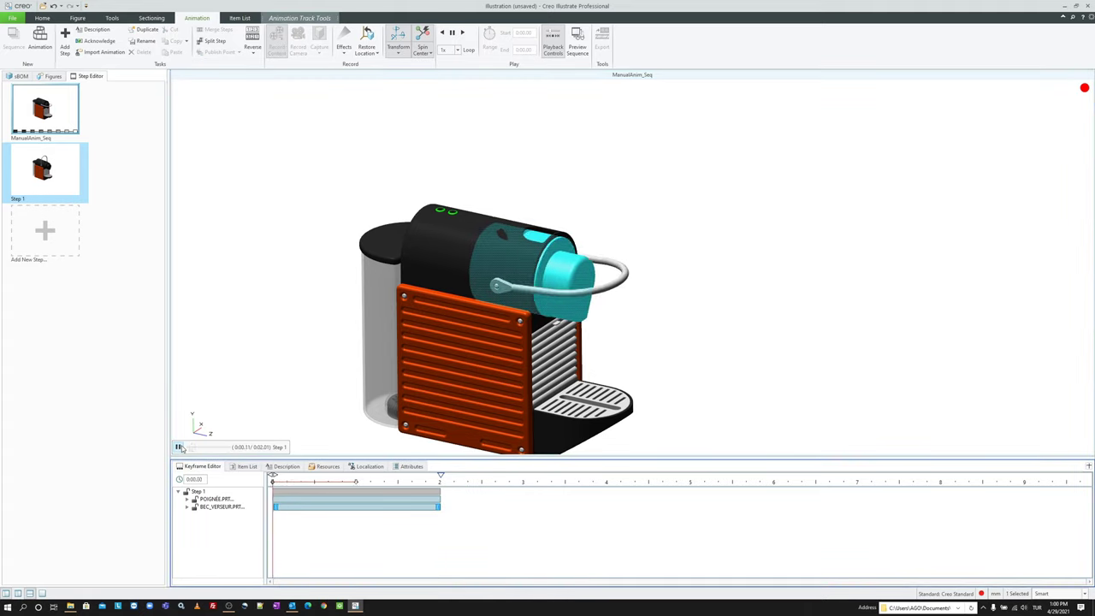
click(256, 317)
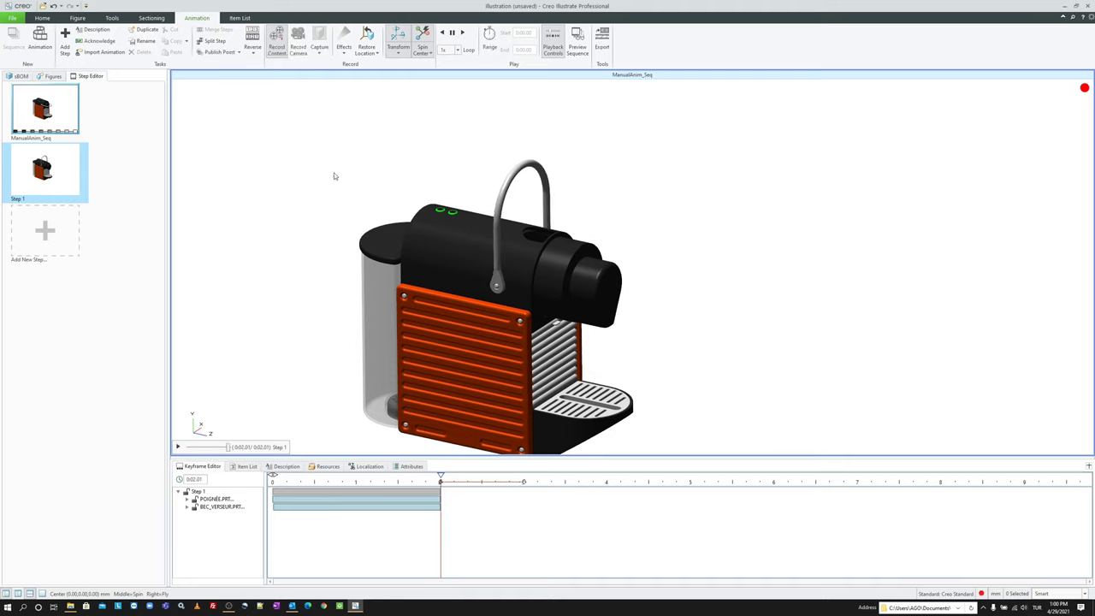
Step: Add a second step to ManualAnim_Seq and show the sBOM part structure
click(500, 237)
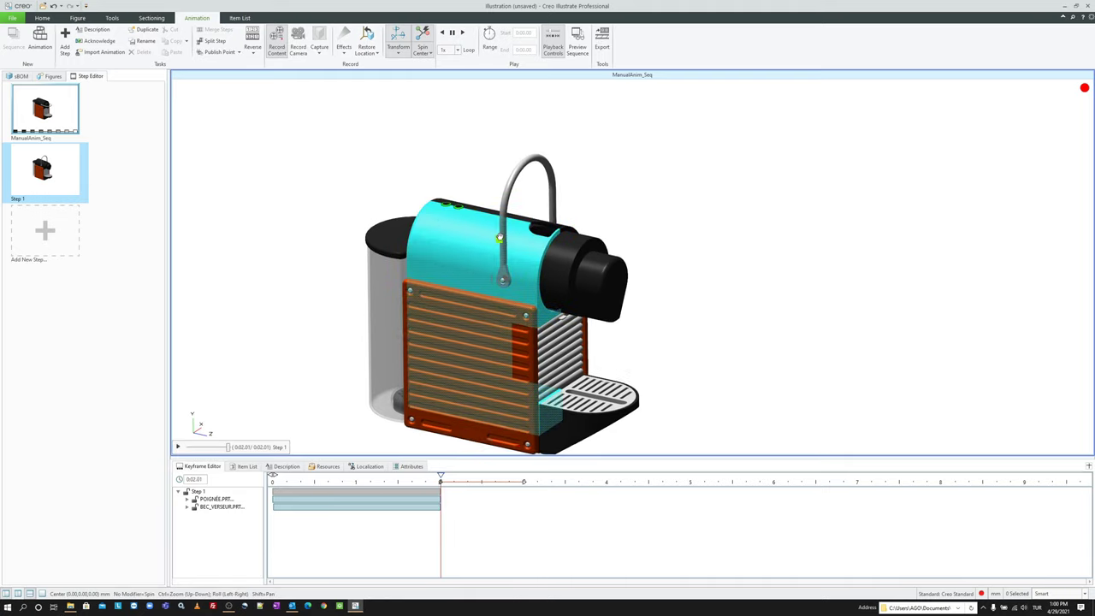
click(58, 225)
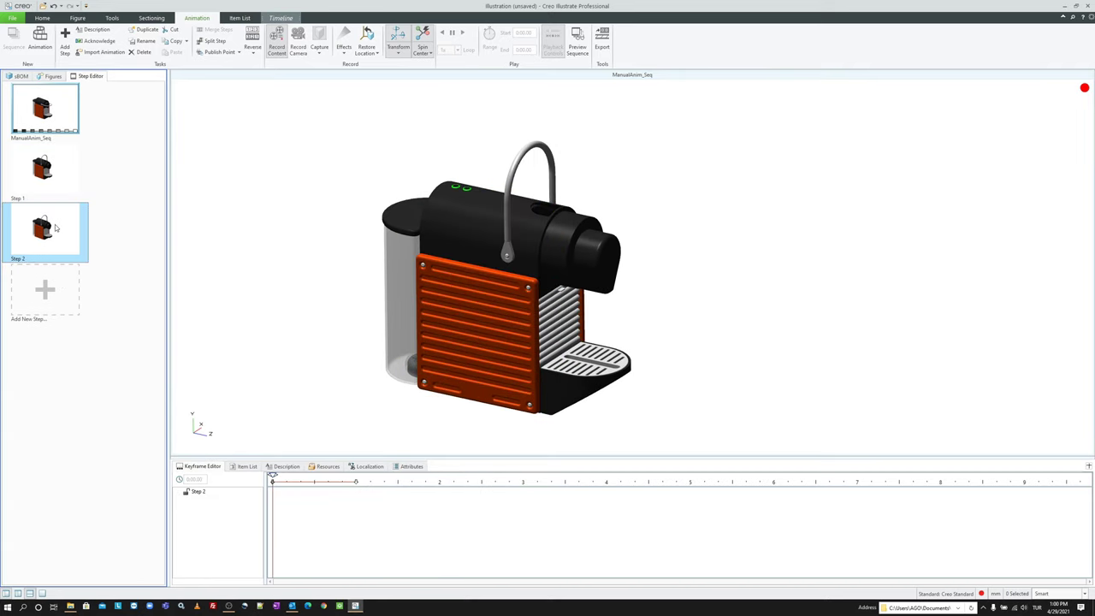
click(20, 76)
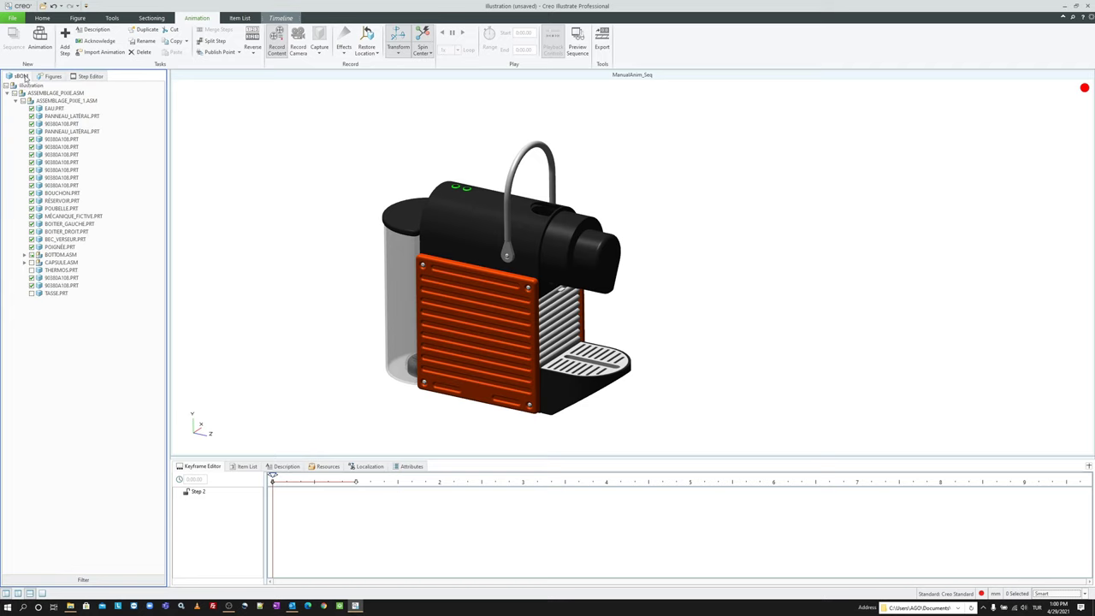
Step: Try a 1-second Fade In effect on CAPSULE.ASM in Step 2, play it back, and remove the effect
click(59, 263)
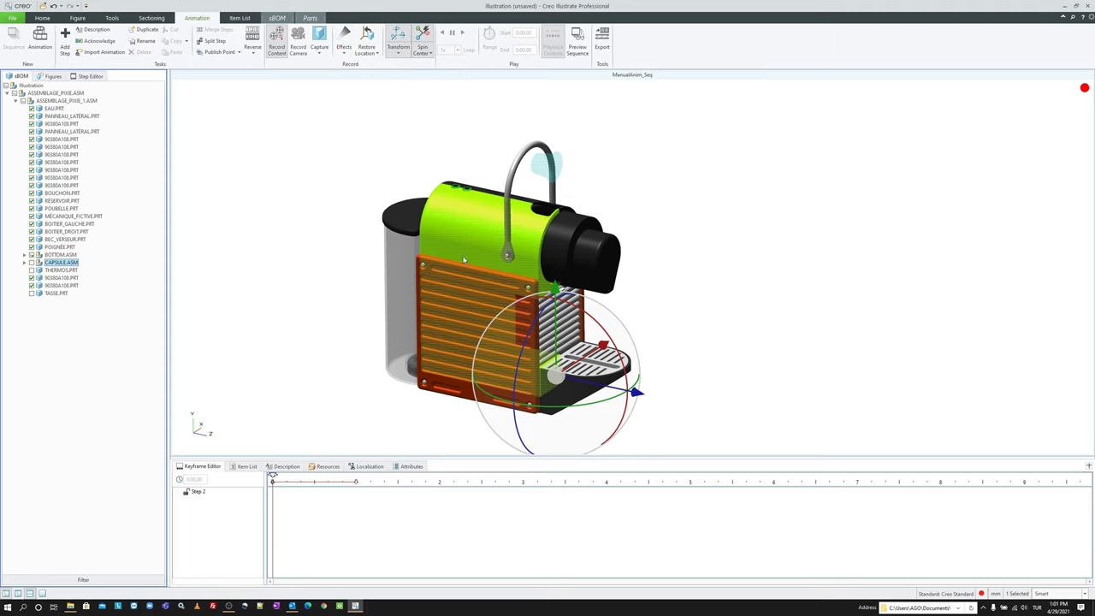
click(344, 50)
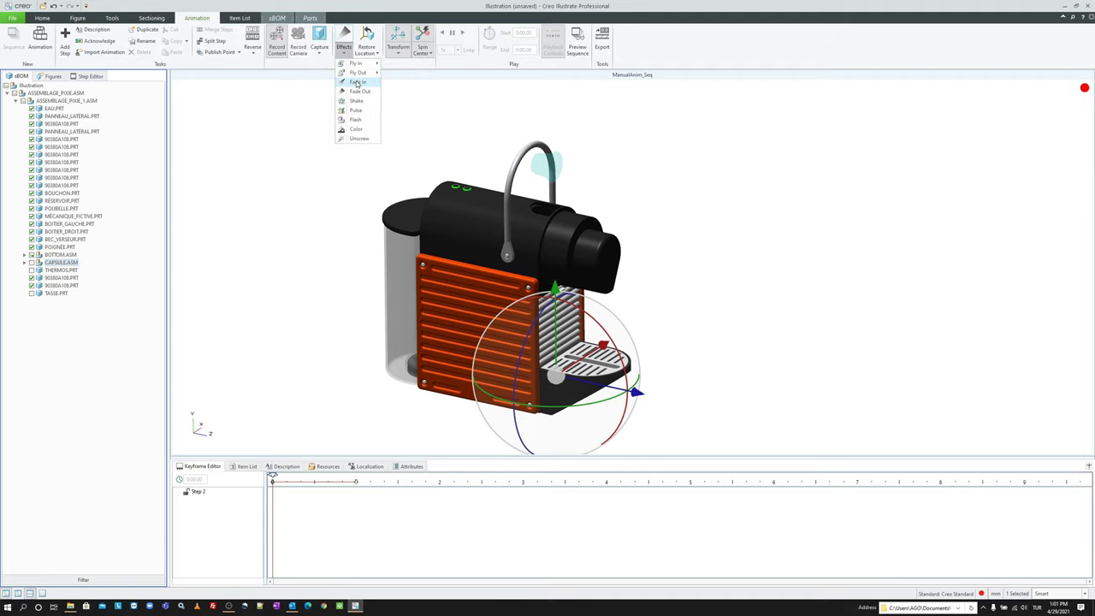
click(357, 82)
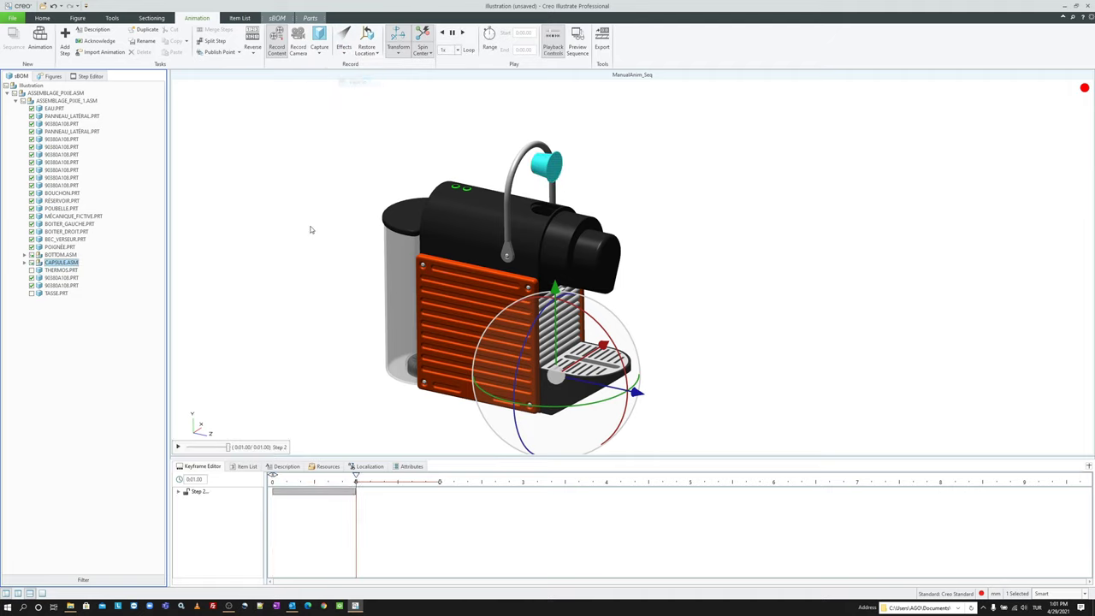
click(178, 446)
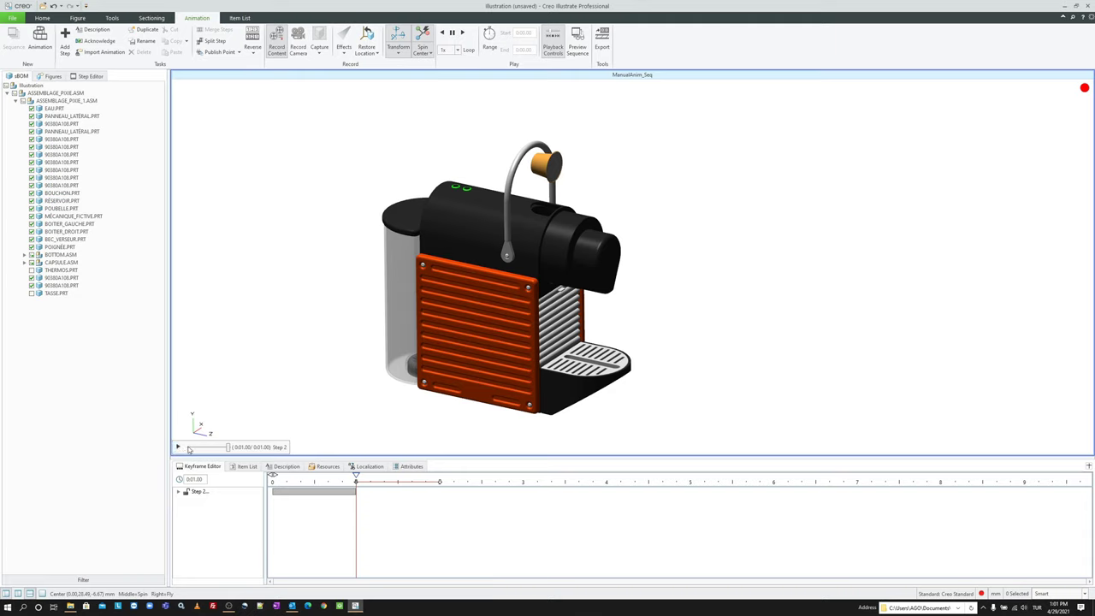
click(306, 491)
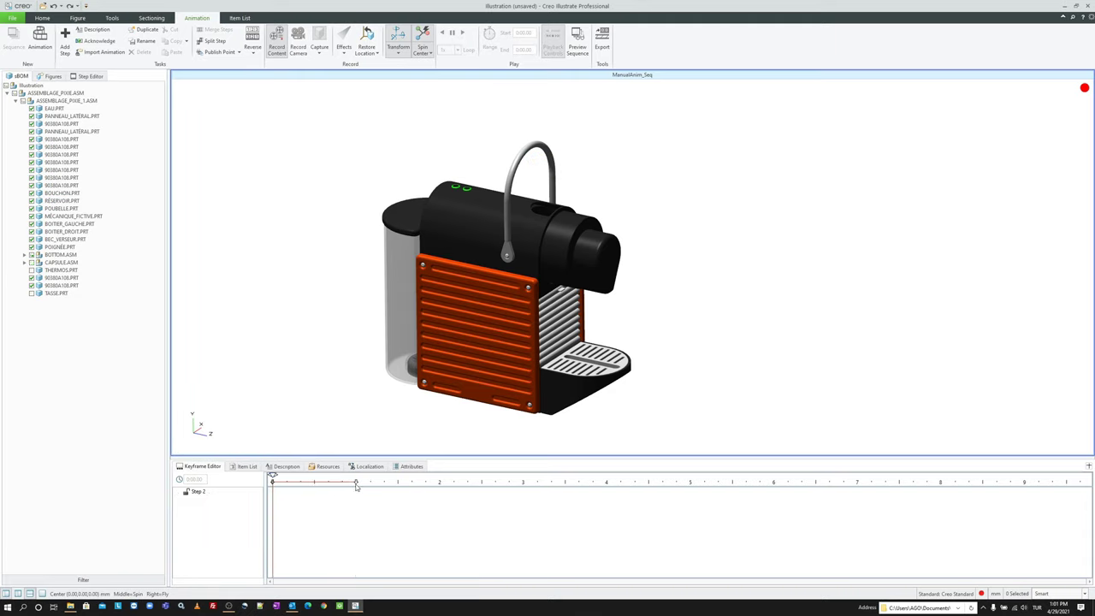
Step: Extend the recording interval in Step 2 to 1.5 seconds, apply a Fade In effect to CAPSULE.ASM, and play it back
drag(355, 484, 400, 485)
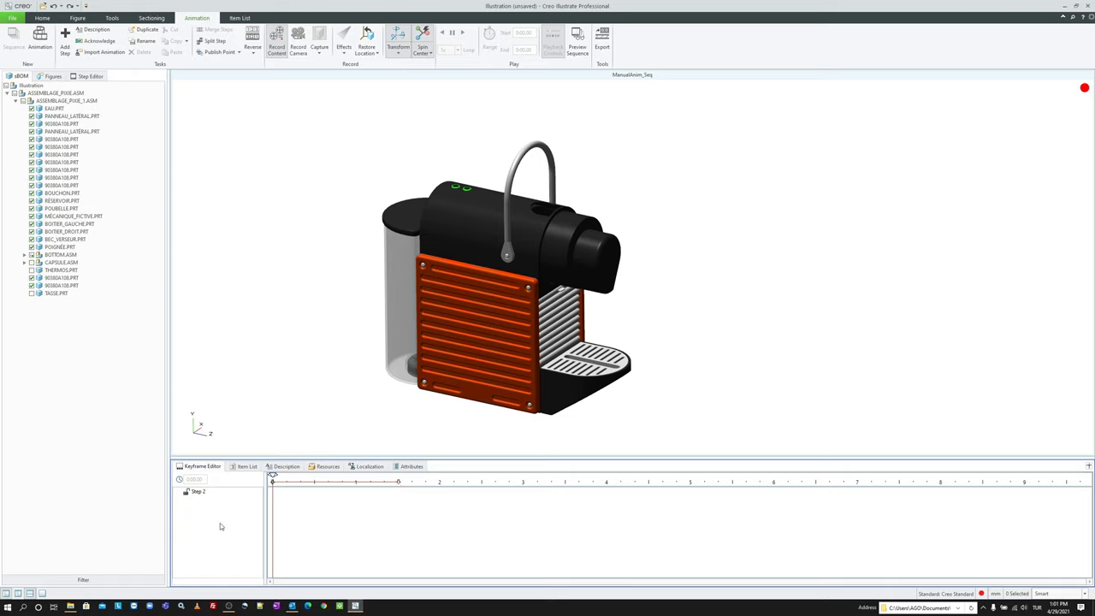
click(58, 262)
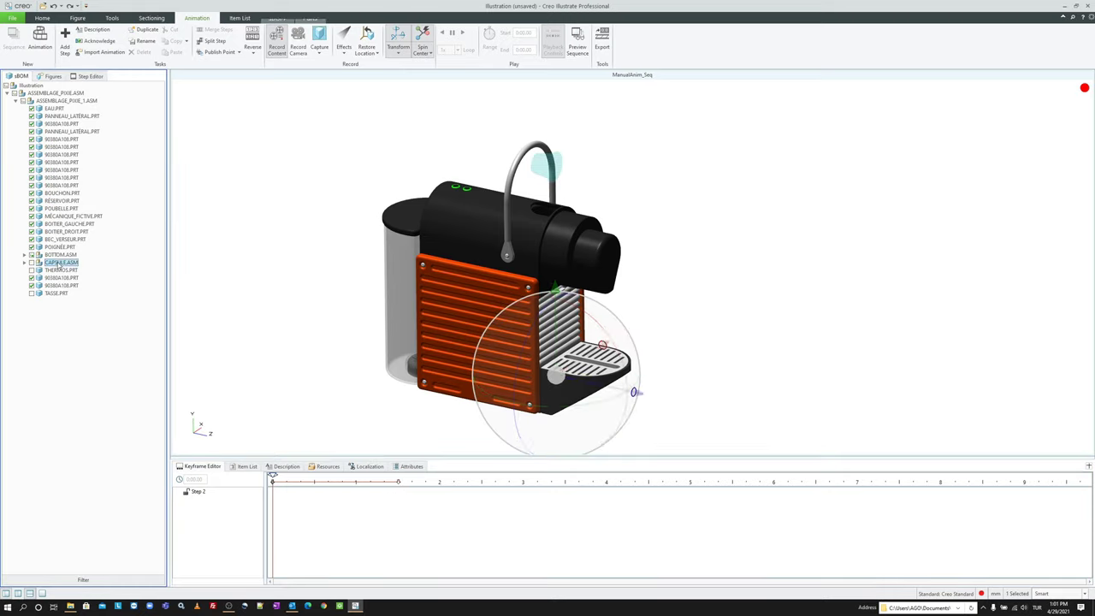
click(344, 47)
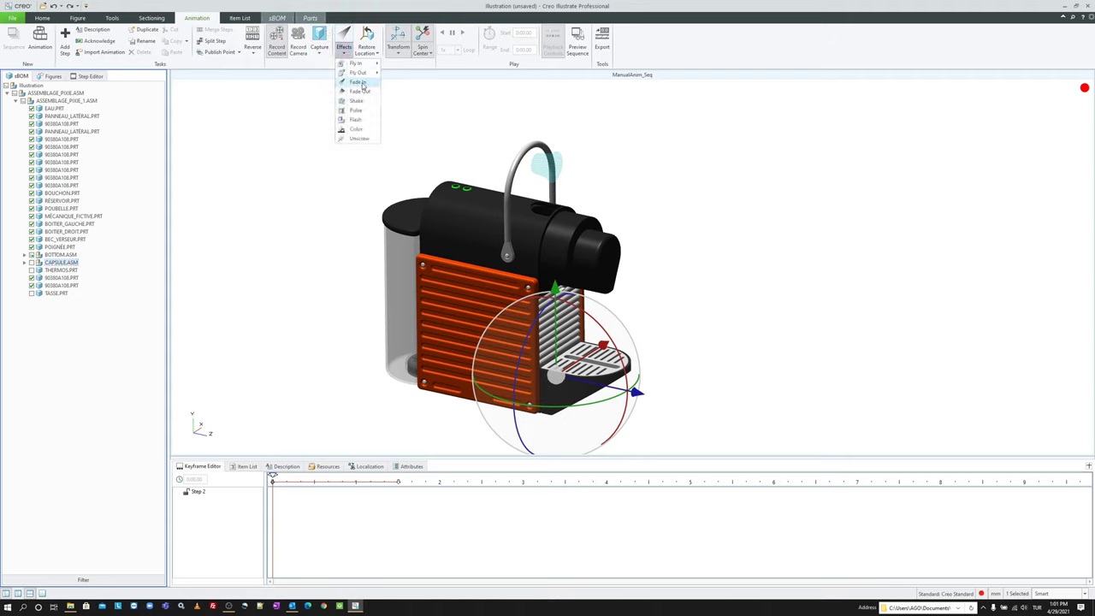
click(359, 82)
click(181, 448)
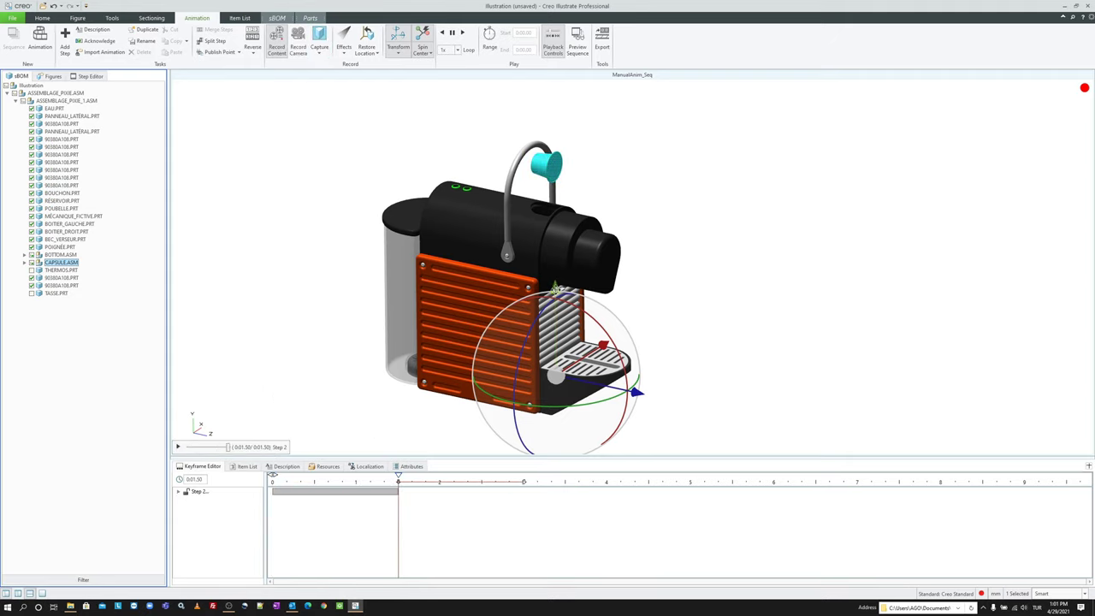
Step: Move CAPSULE.ASM straight down into the opening on top of the machine, and play back Step 2
drag(555, 290, 539, 351)
click(329, 325)
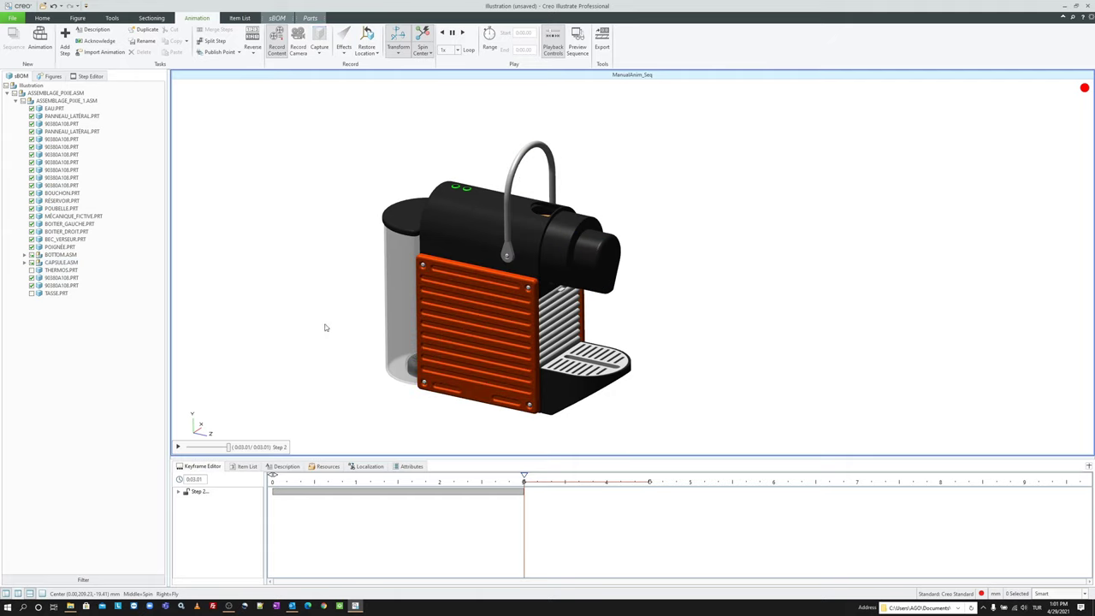
click(178, 446)
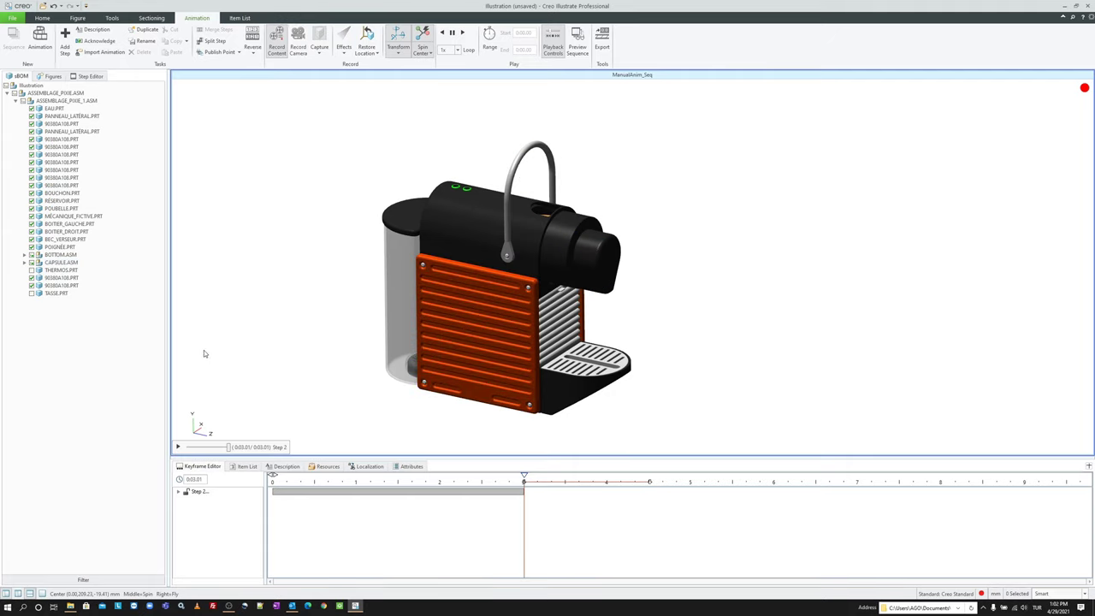
Step: Add a third step to the sequence and copy the complete animation track of Step 1
click(88, 77)
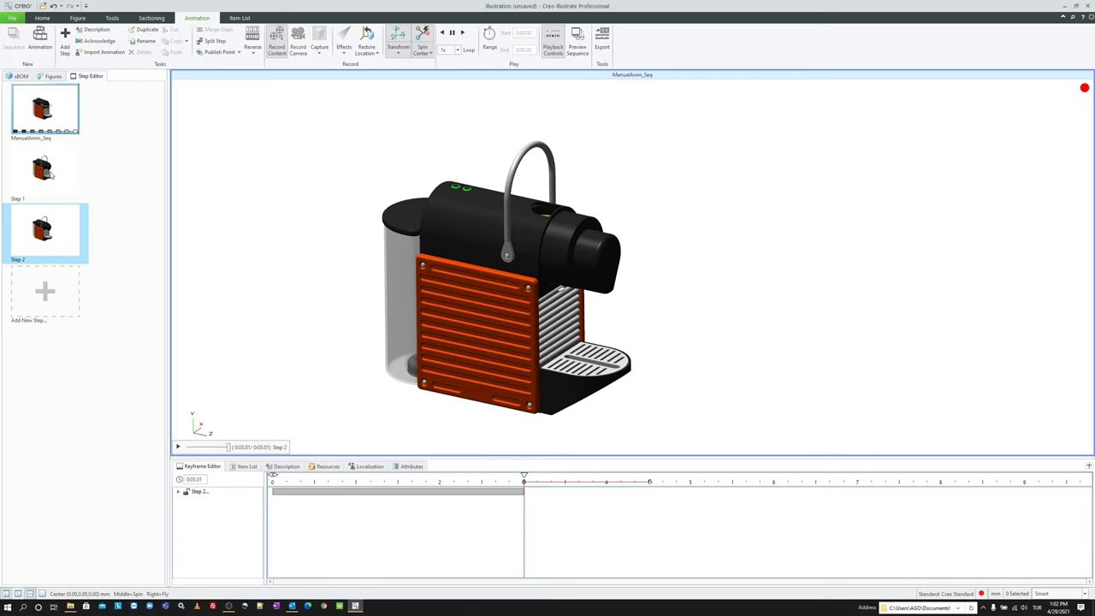
click(55, 291)
click(78, 190)
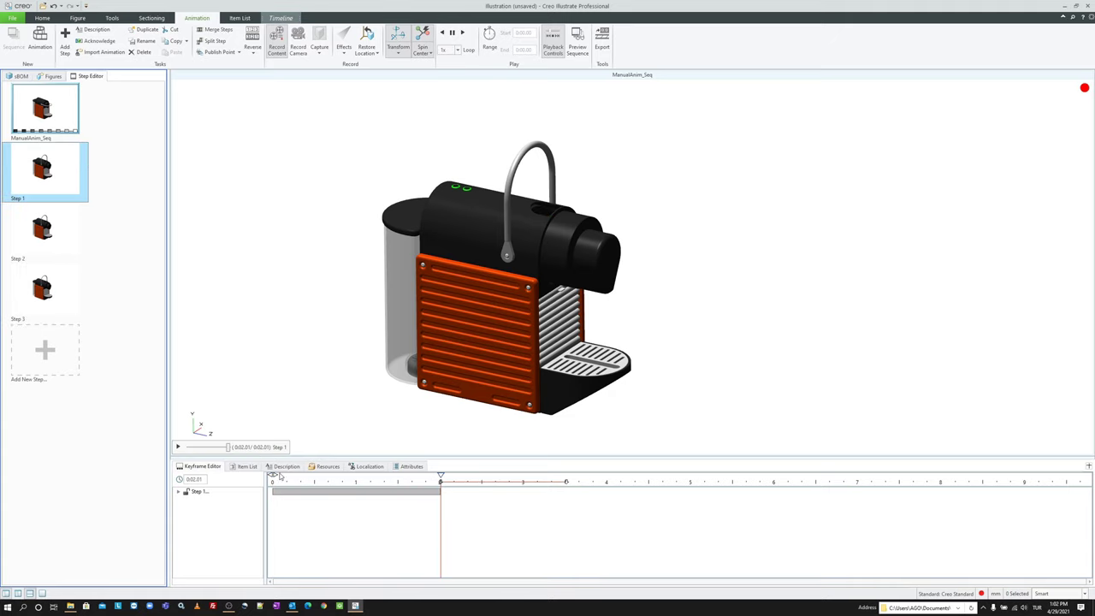
click(313, 490)
right_click(313, 489)
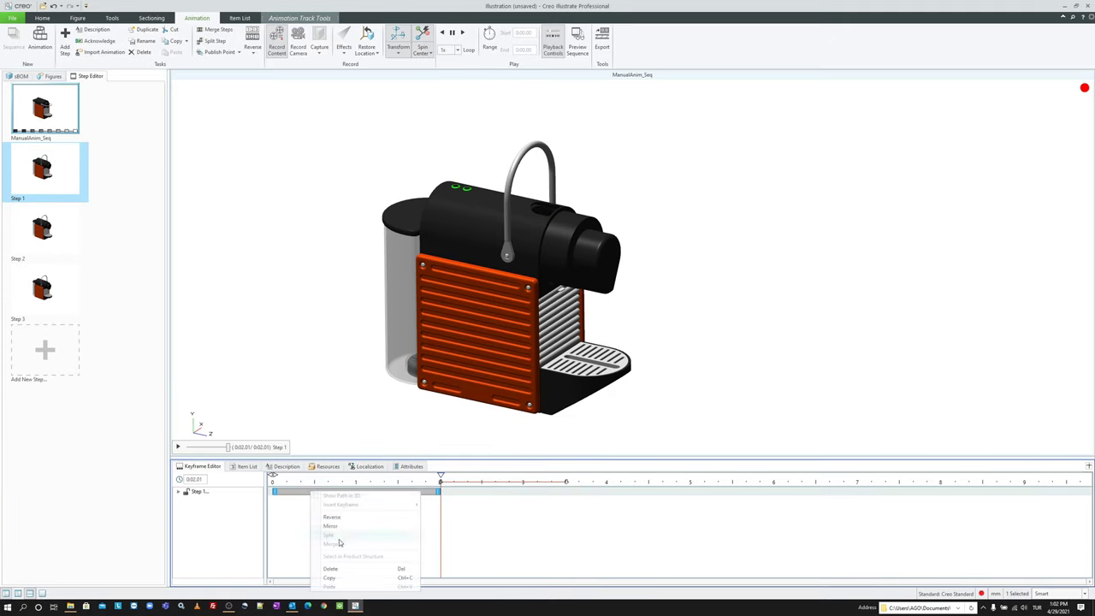
click(339, 578)
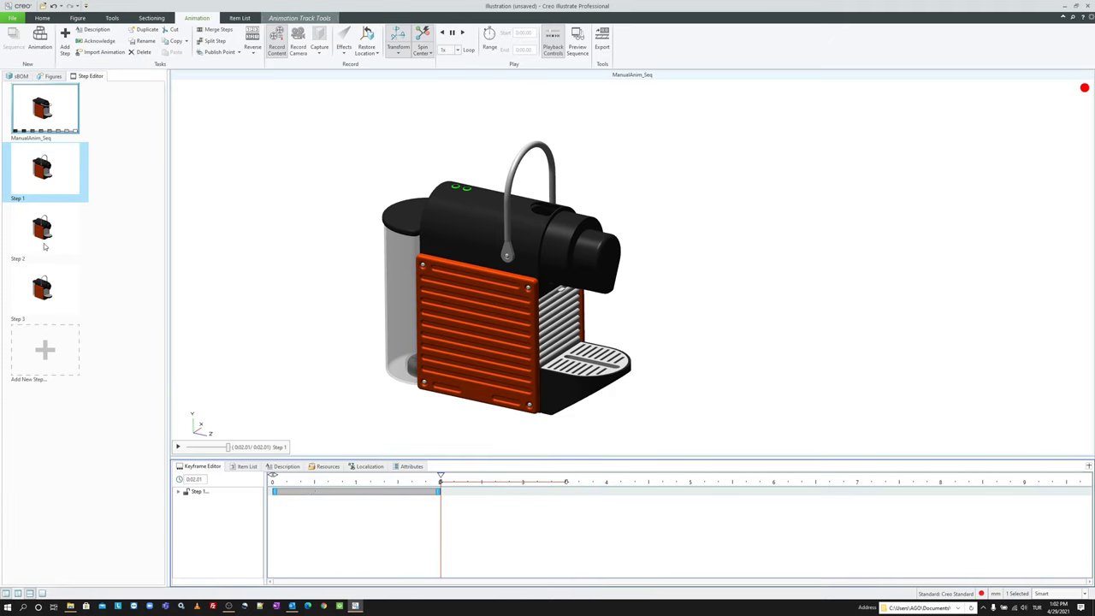
Step: Paste the copied Step 1 track into the Step 3 timeline and start its playback
click(48, 299)
click(288, 499)
right_click(288, 499)
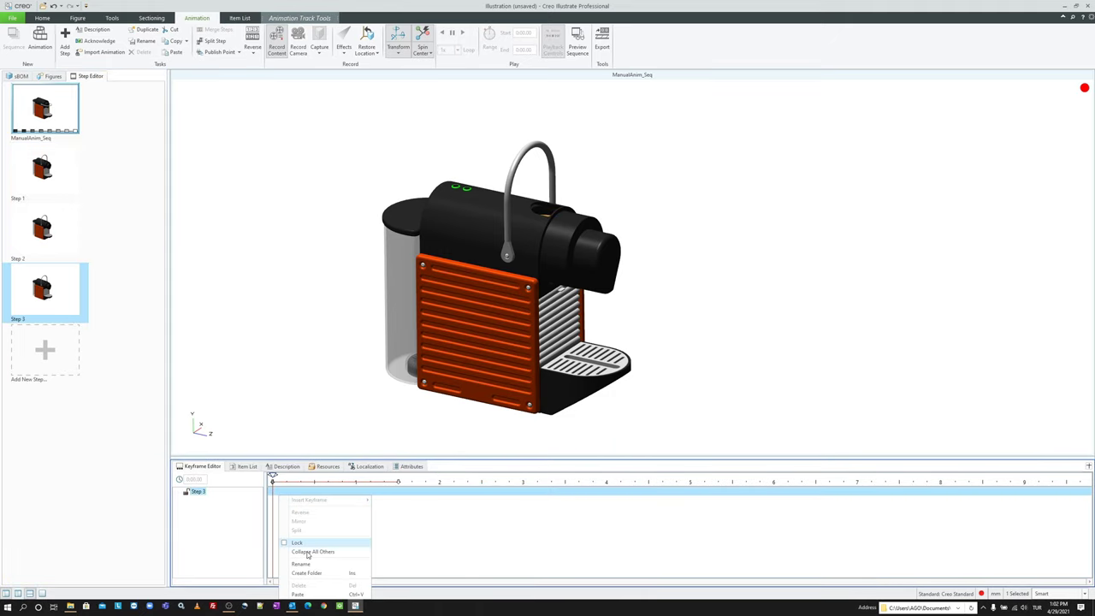
click(297, 593)
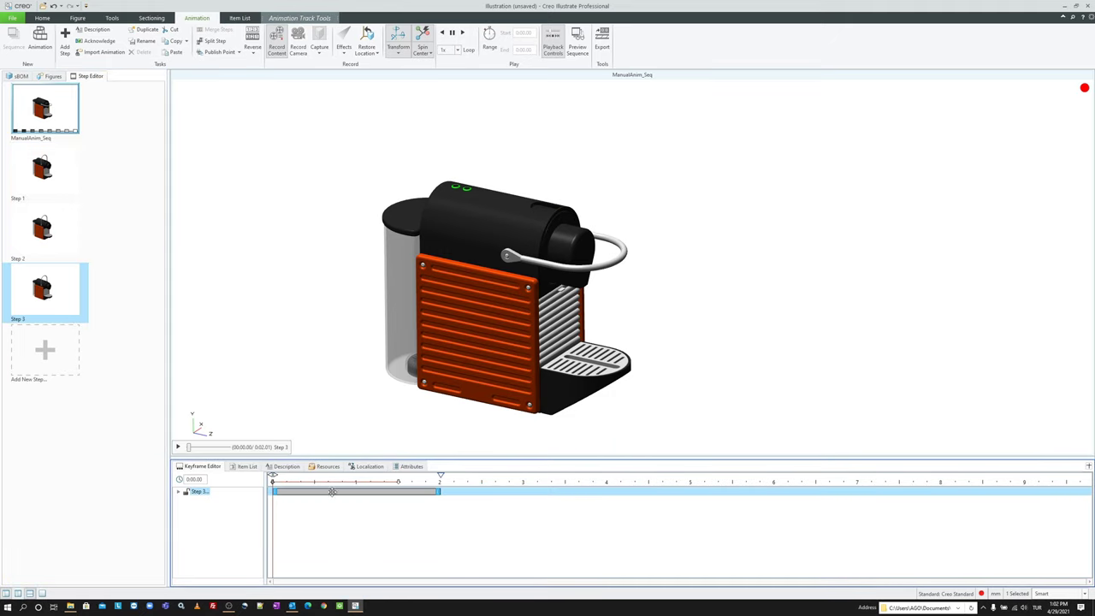
click(178, 447)
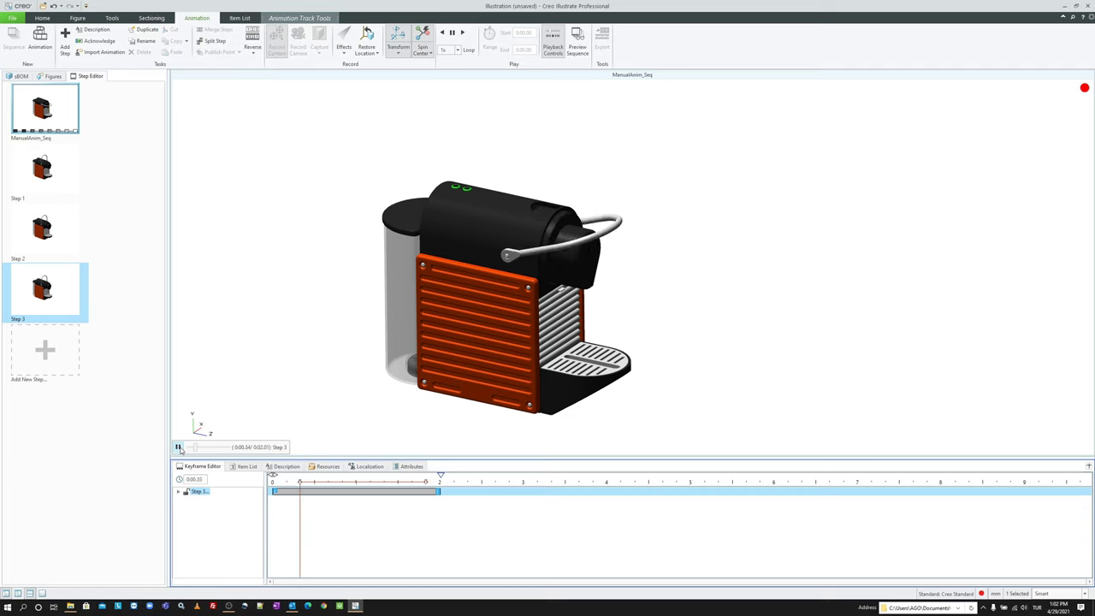
Step: Reverse the Step 3 track so the handle and spout close, and play the step from the start
right_click(300, 494)
click(338, 512)
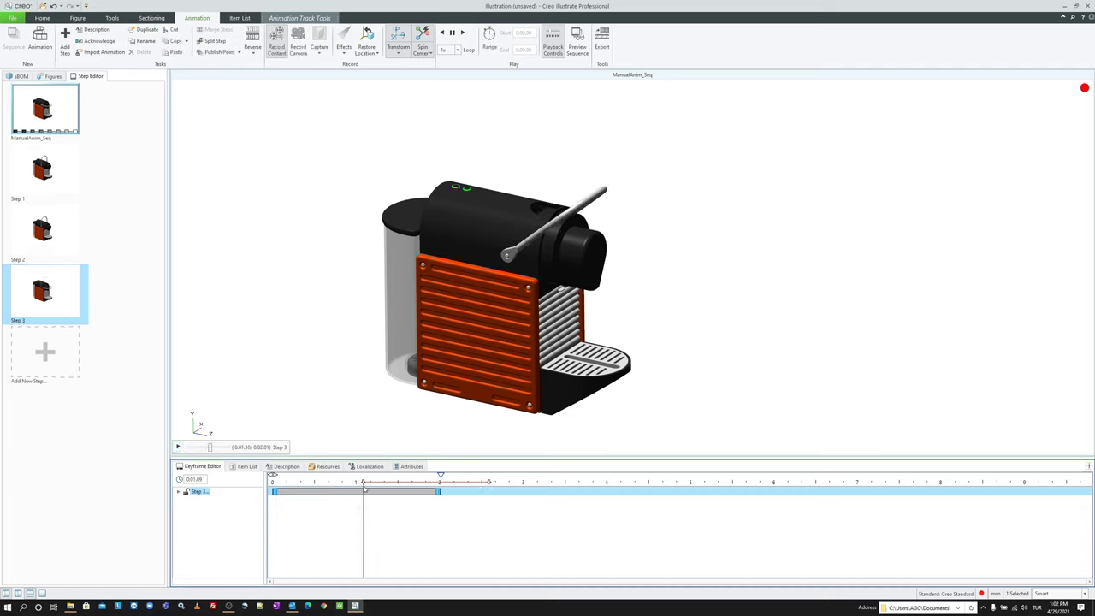
click(245, 428)
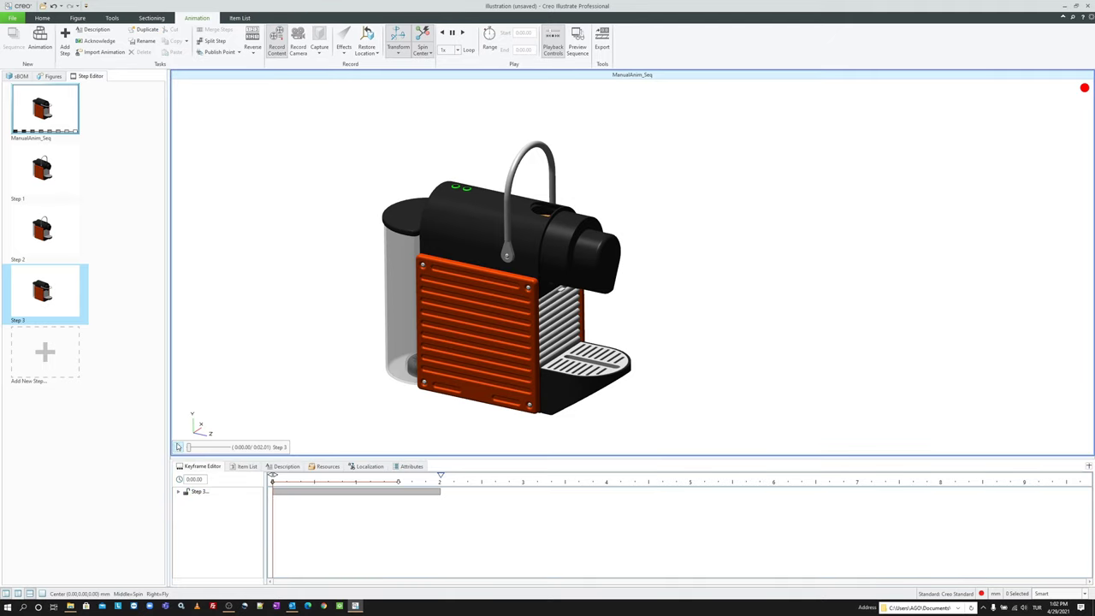
click(178, 446)
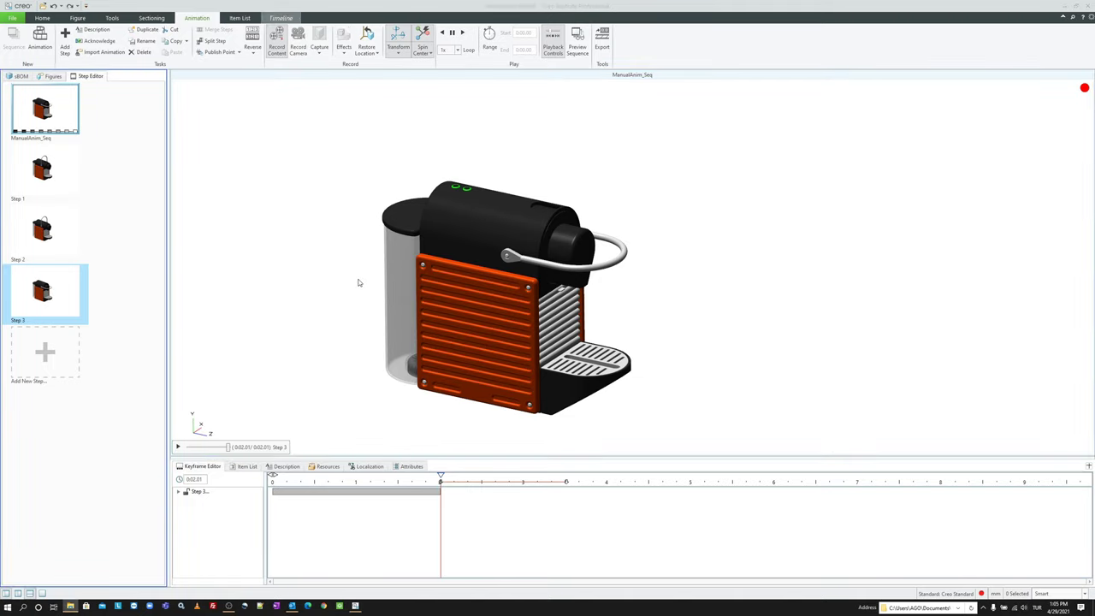
Step: Apply a yellow Flash effect to the handle at the start of Step 1 and play the step back
click(64, 170)
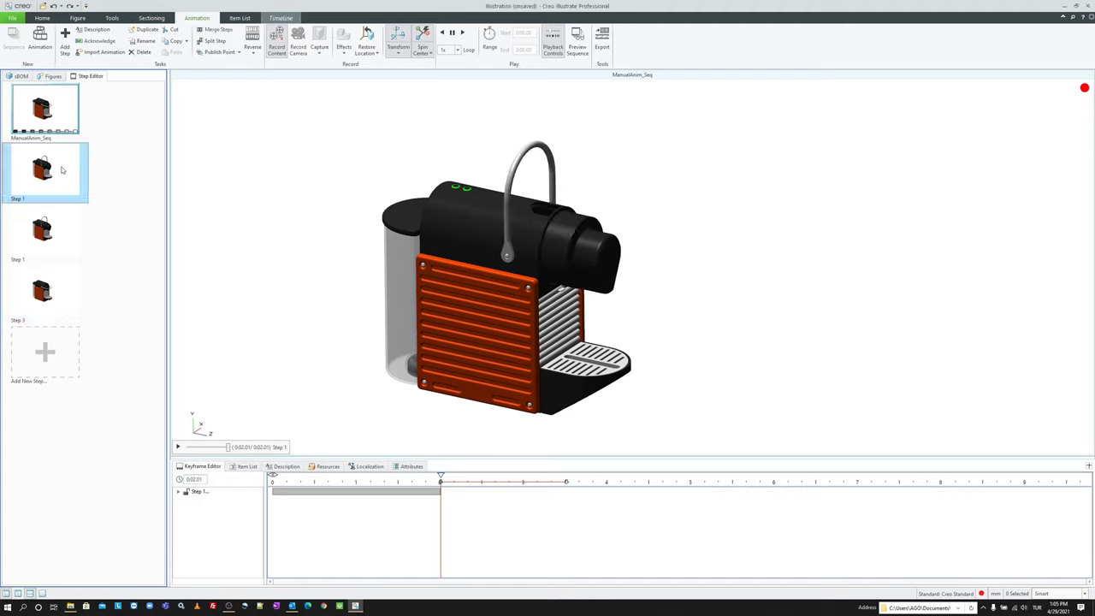
click(178, 447)
drag(280, 484, 271, 484)
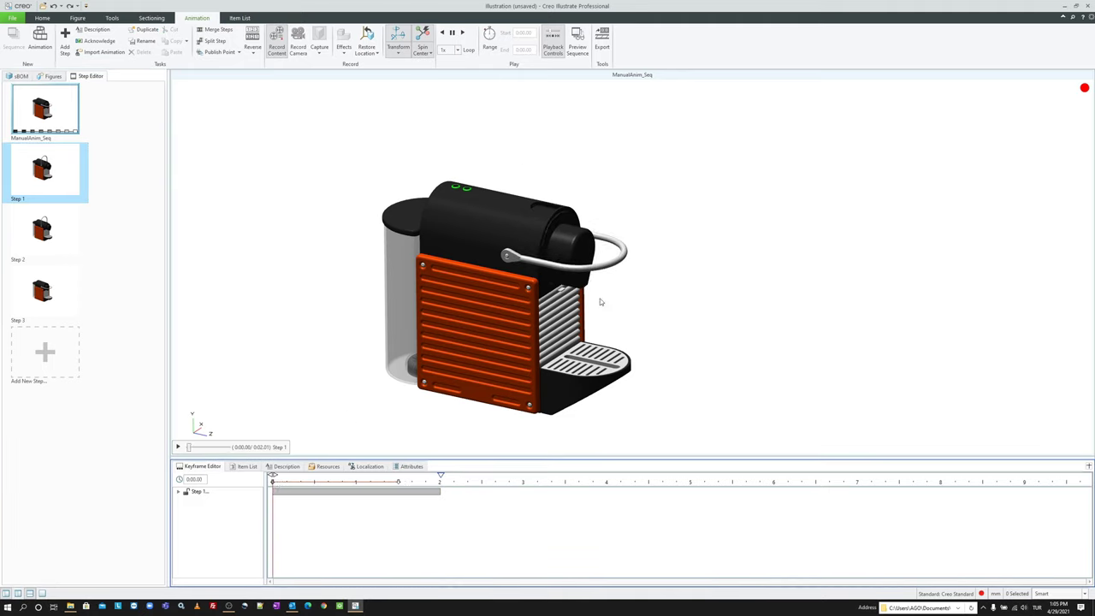
click(623, 254)
click(343, 50)
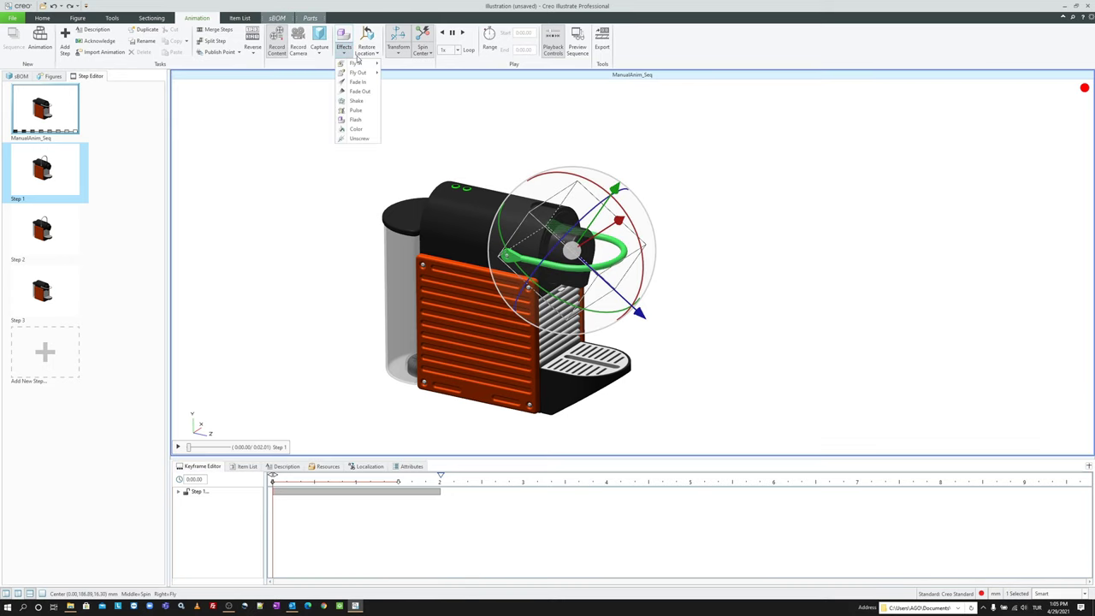
click(356, 128)
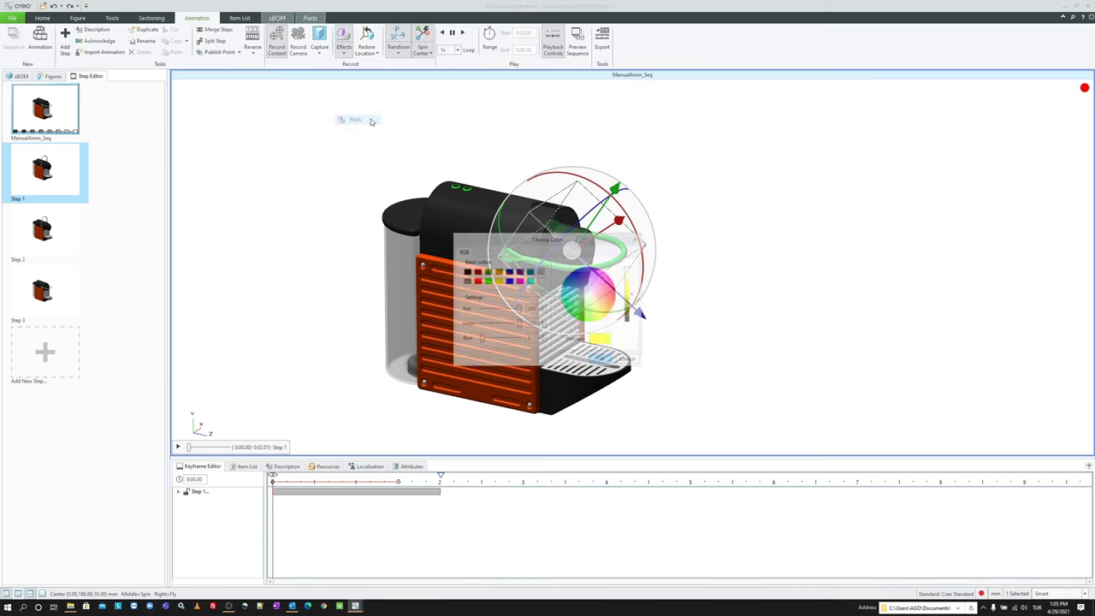
click(599, 360)
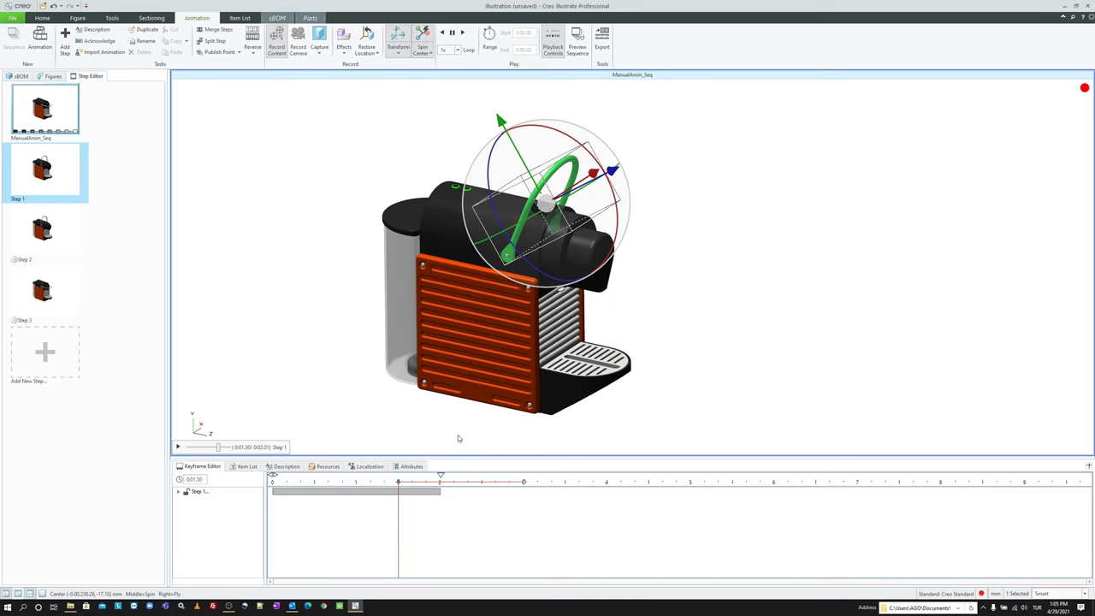
click(192, 436)
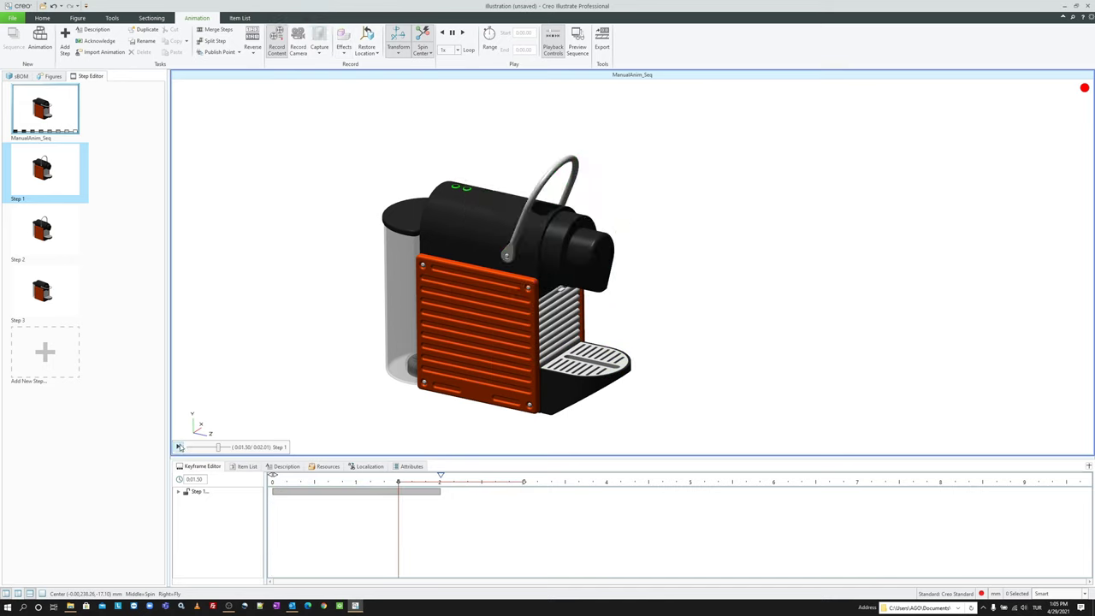
click(179, 446)
click(179, 447)
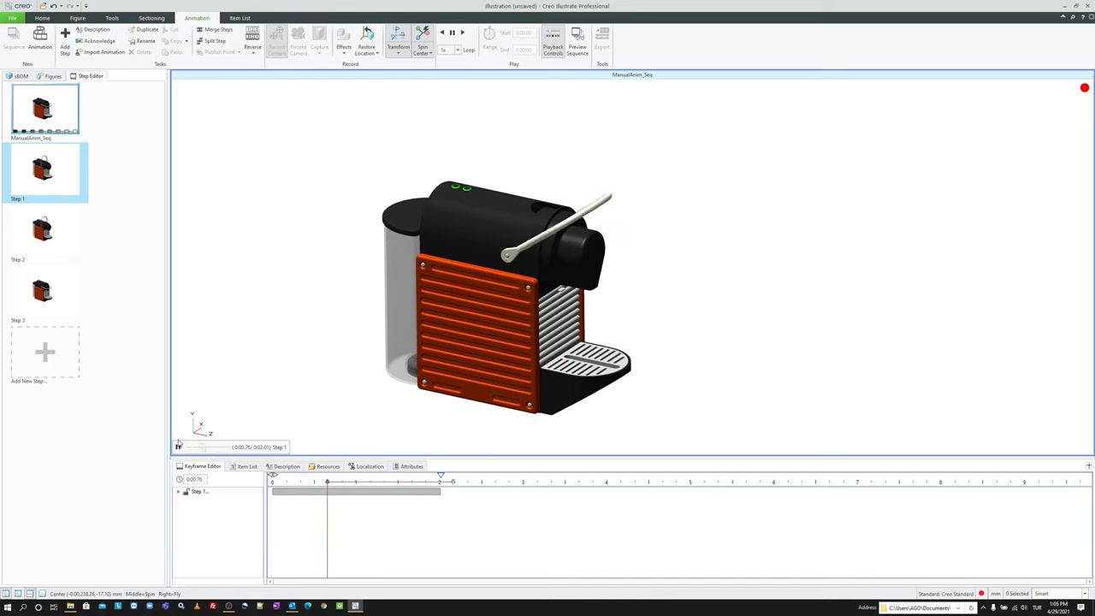
Step: Spread the handle's (POIGNÉE.PRT) colour keys evenly across the two seconds of Step 1 and play the step
click(179, 494)
click(192, 501)
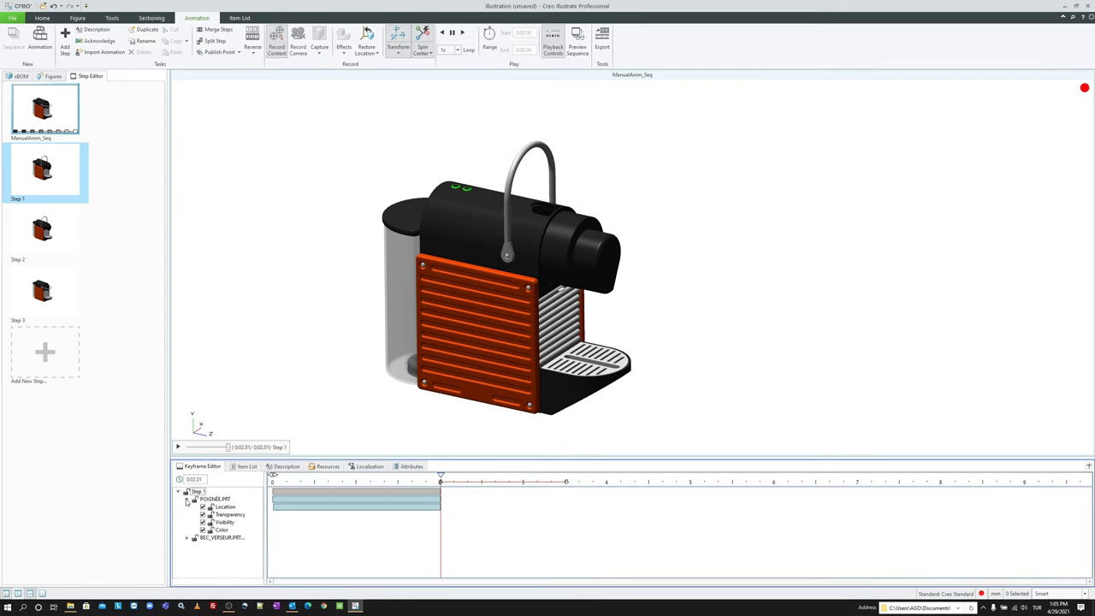
drag(399, 533, 439, 534)
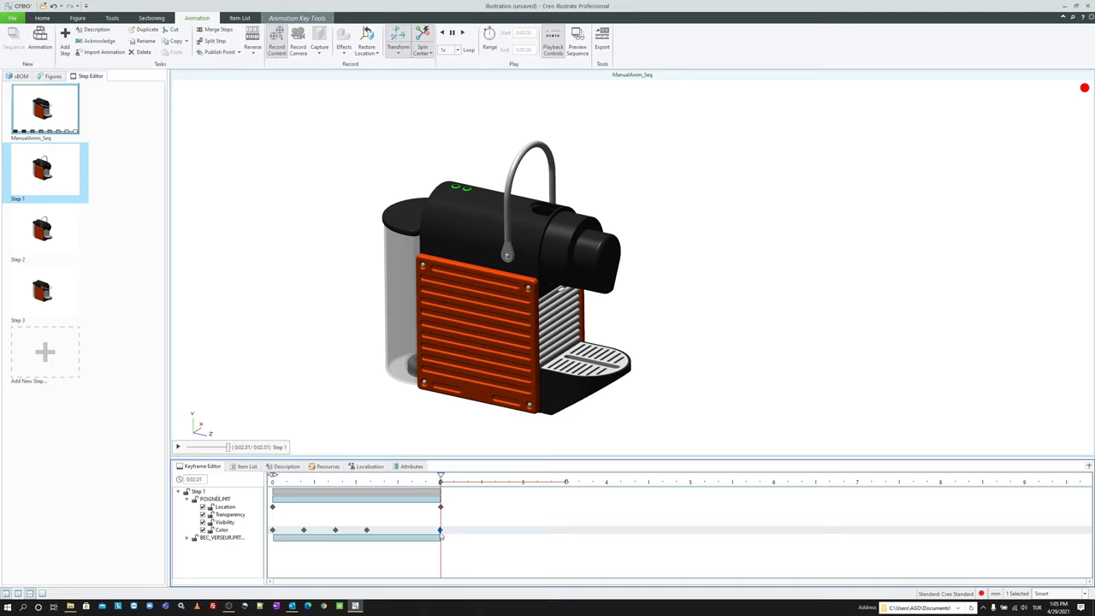
drag(368, 534, 315, 533)
click(178, 447)
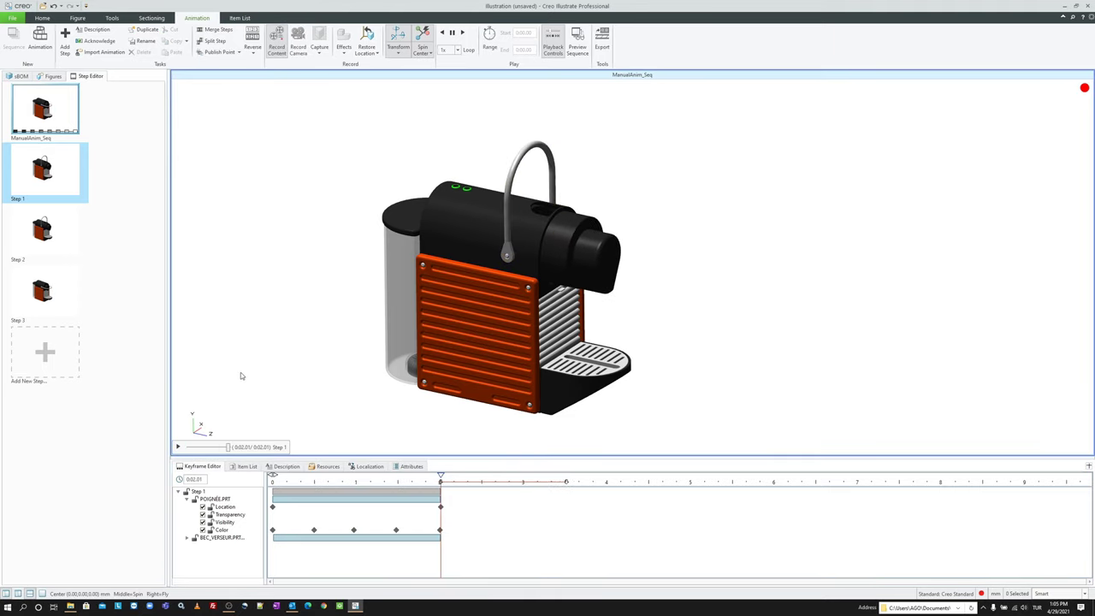
Step: Expand the animation tracks of Step 3 and select the hidden cup TASSE.PRT in the assembly structure
click(25, 296)
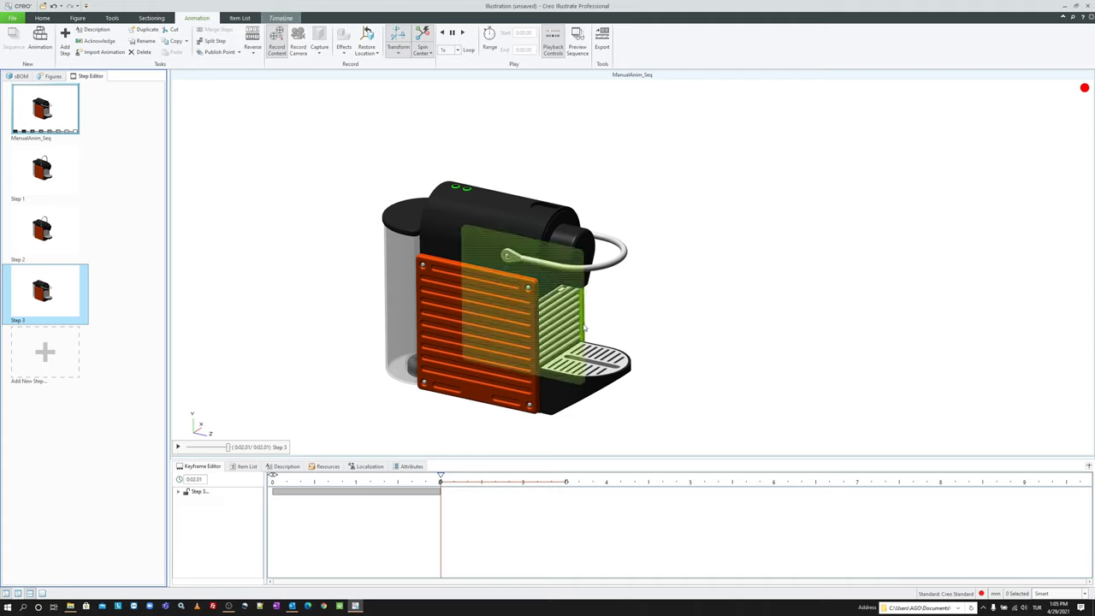
click(178, 494)
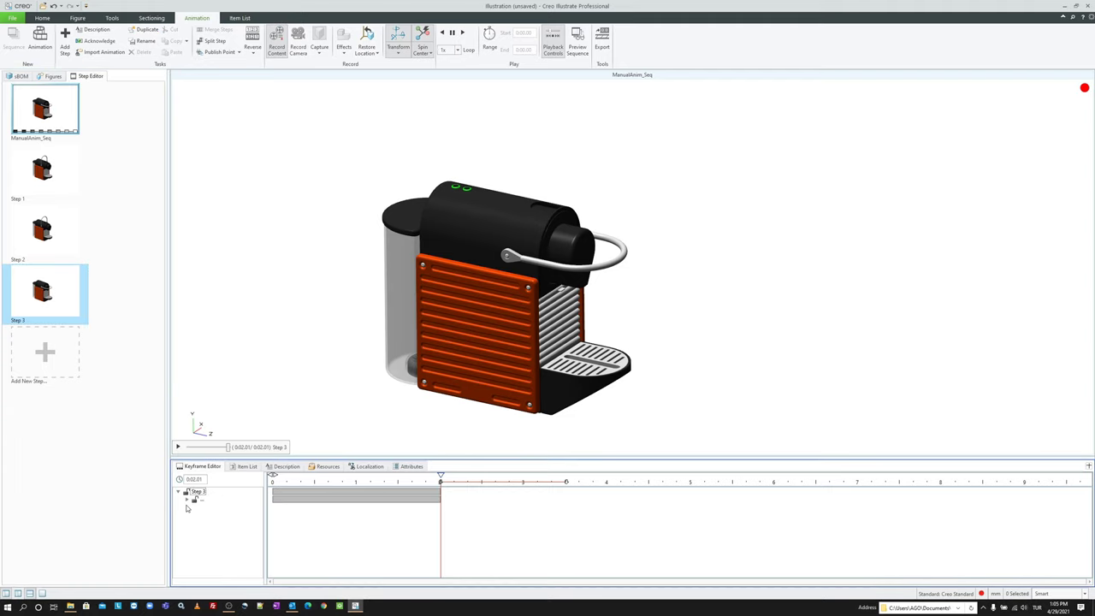
click(187, 501)
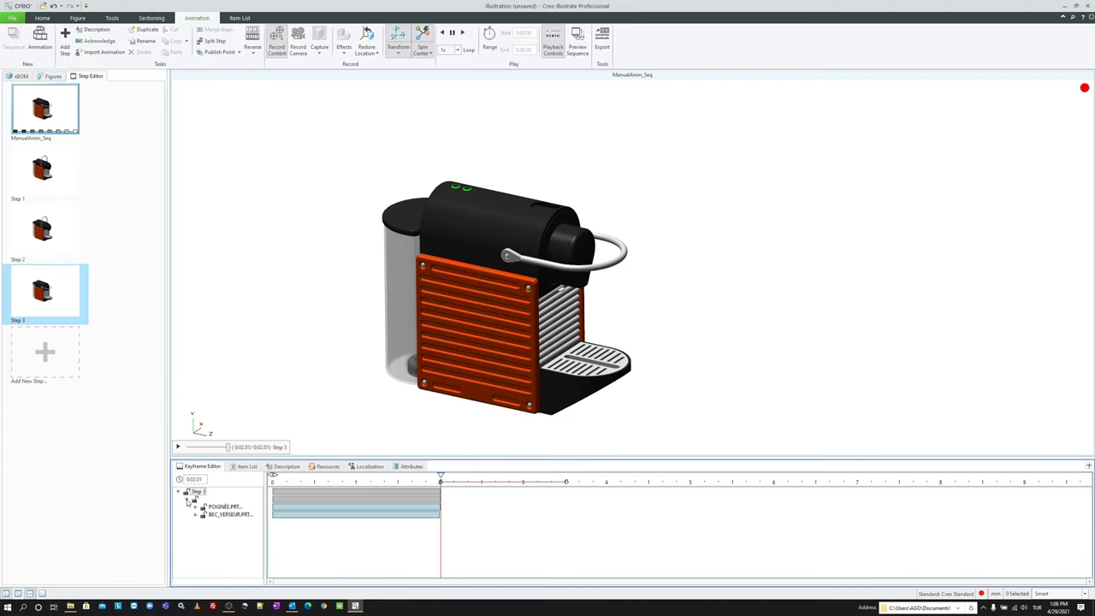
click(18, 76)
click(6, 95)
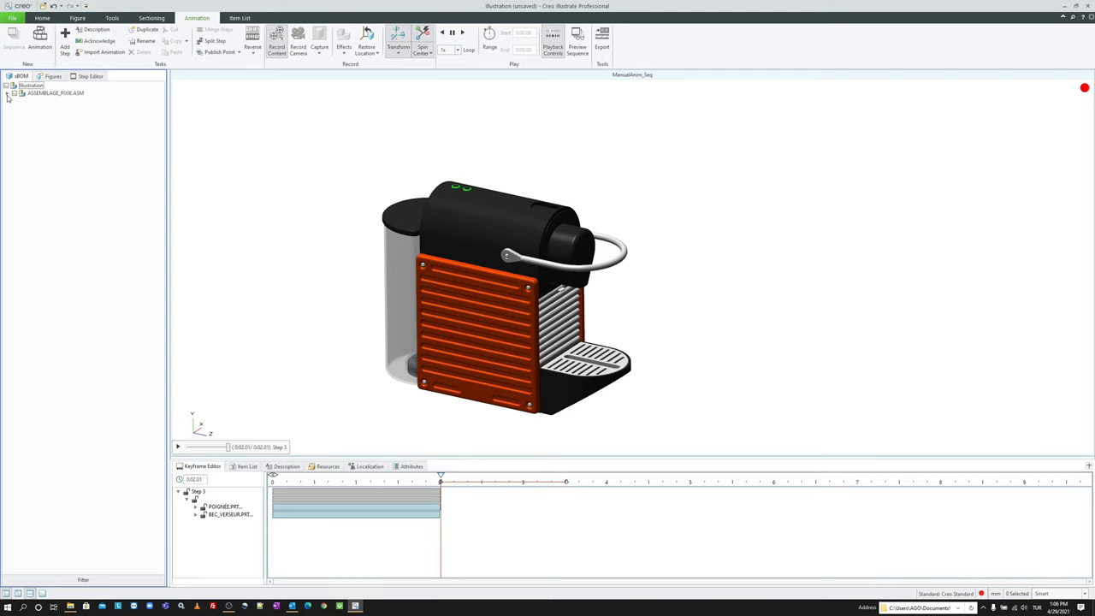
click(7, 96)
click(15, 101)
click(56, 294)
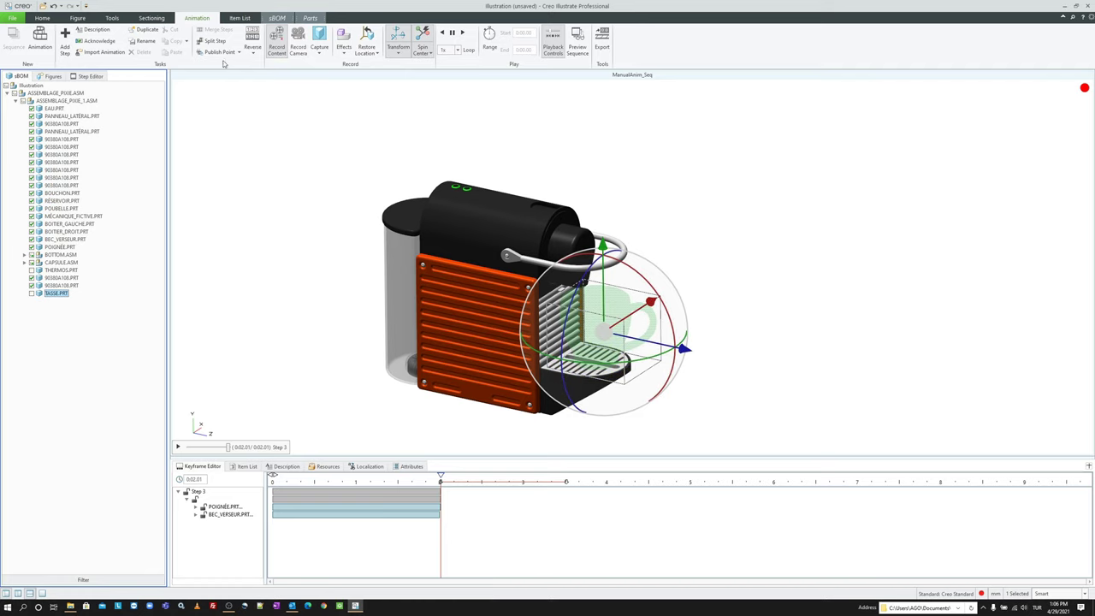
Step: In the starting state of ManualAnim_Seq, move the hidden cup about 124 mm out in front of the machine along Z
click(89, 76)
click(57, 108)
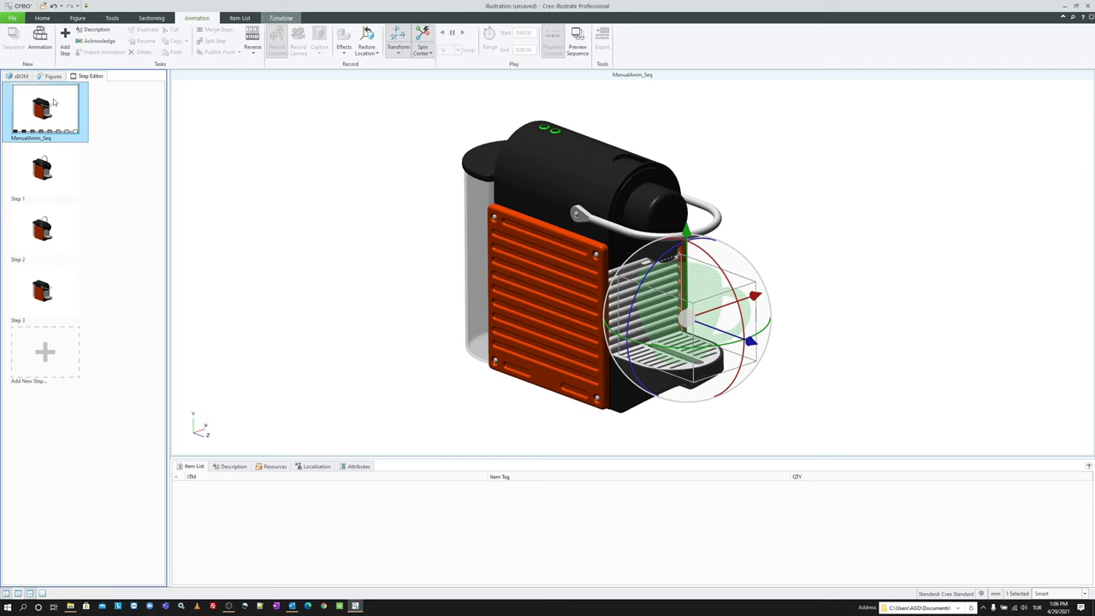
click(23, 77)
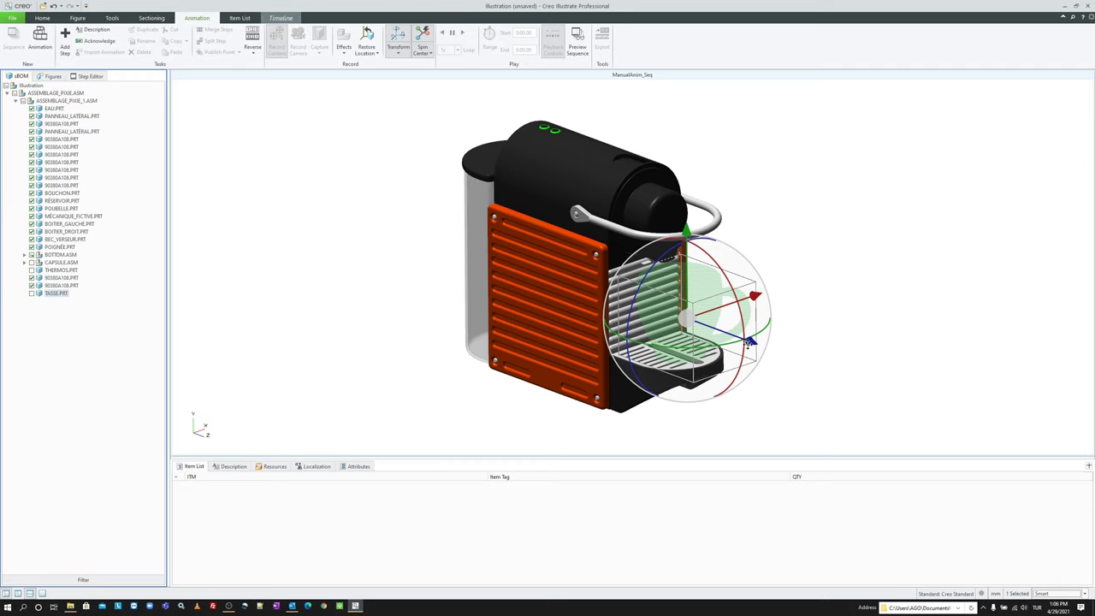
drag(754, 344, 833, 406)
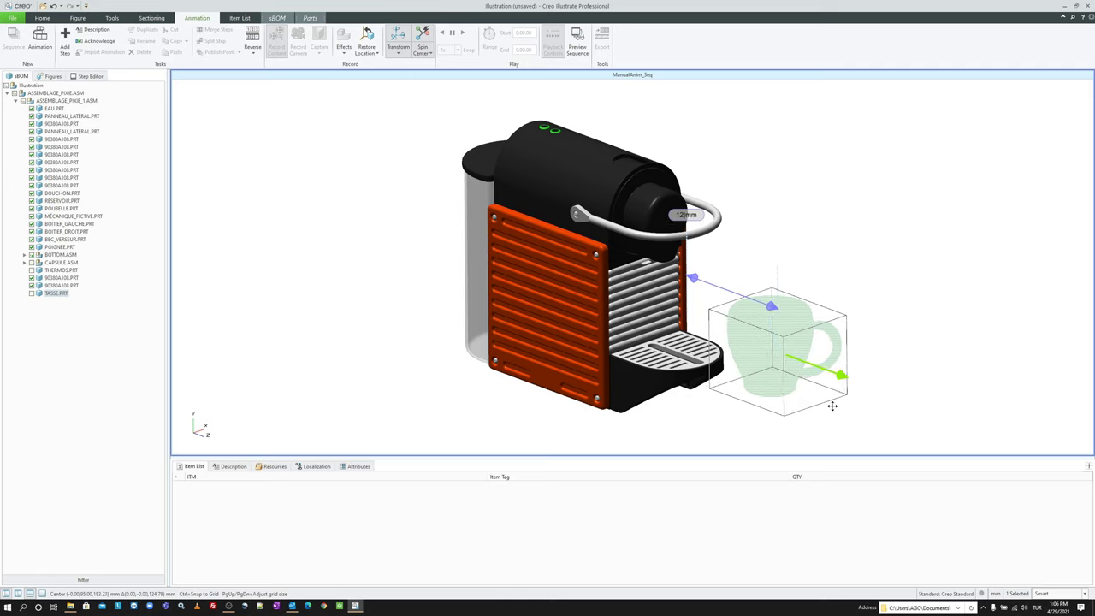
middle_drag(831, 402, 746, 295)
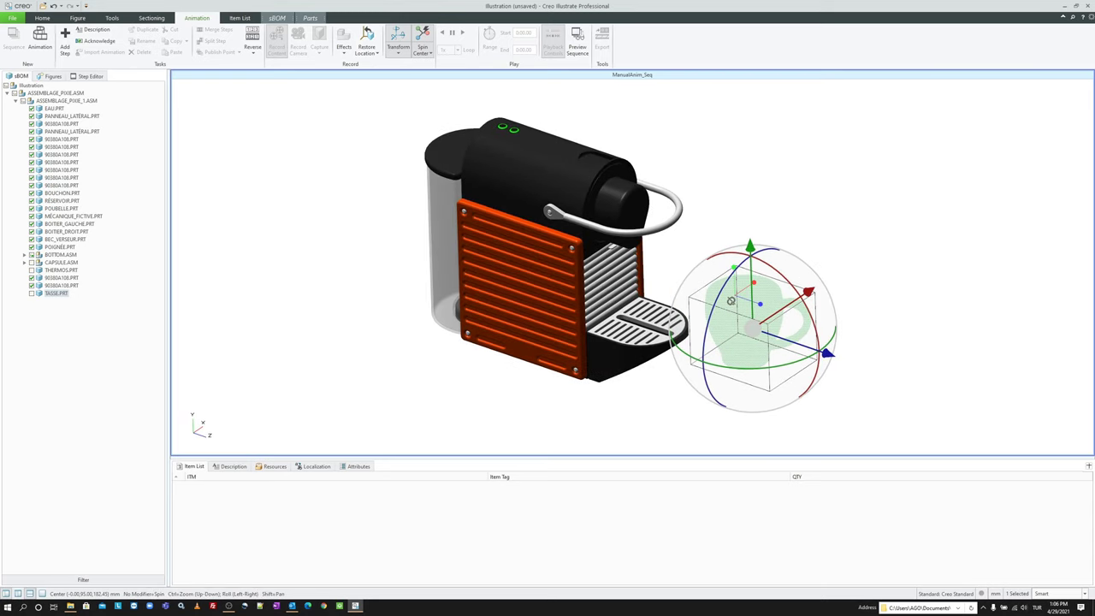
Step: Add a Fade In effect for the hidden cup to Step 3, starting at 2.06 s
click(89, 77)
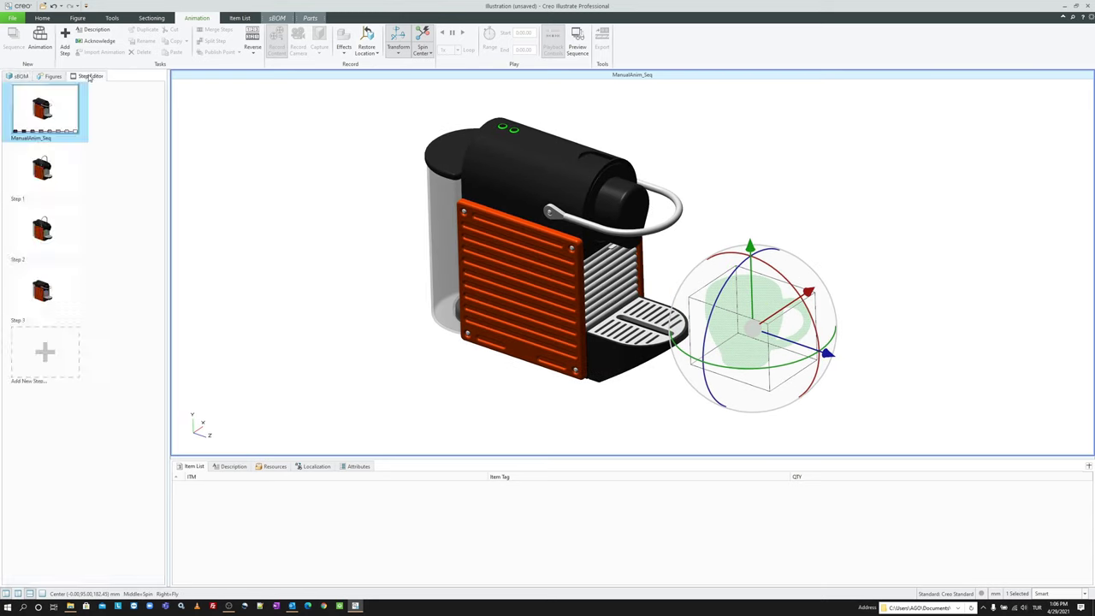
click(66, 280)
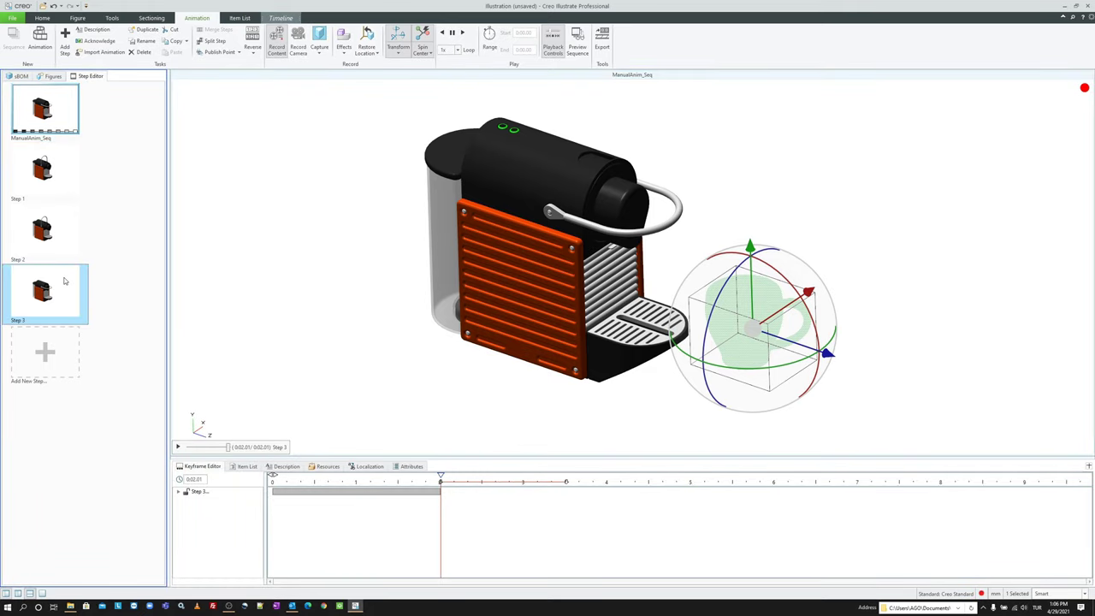
click(178, 447)
click(180, 494)
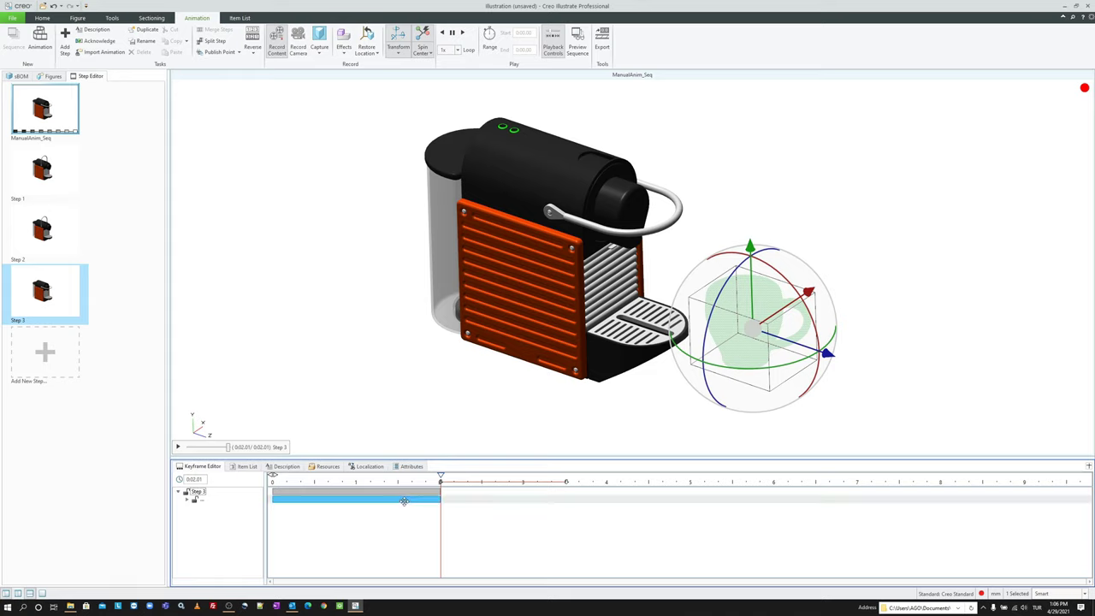
click(189, 502)
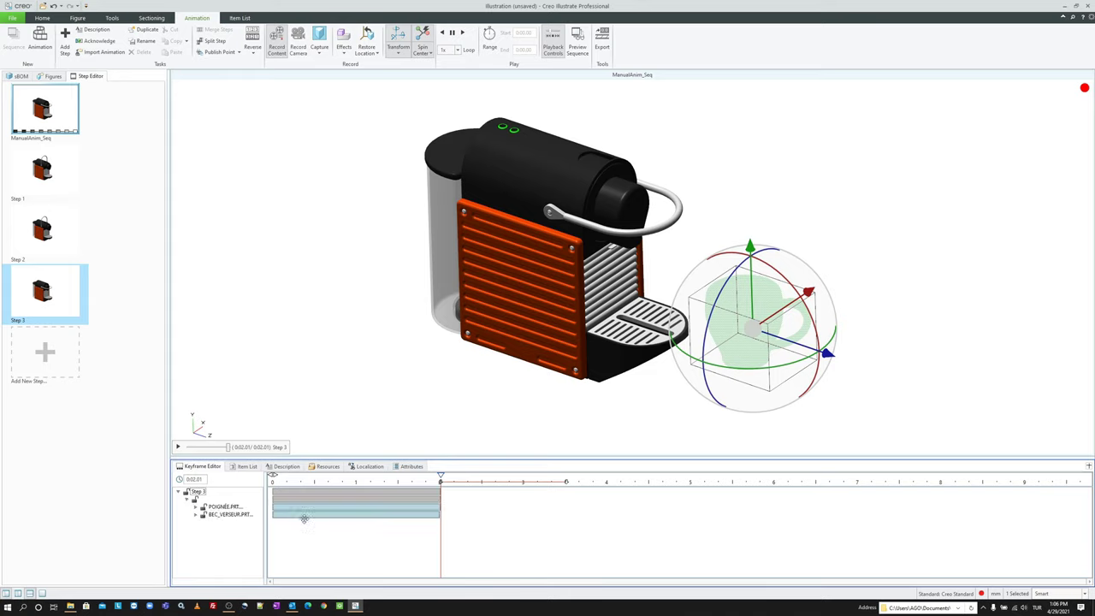
drag(441, 482, 445, 486)
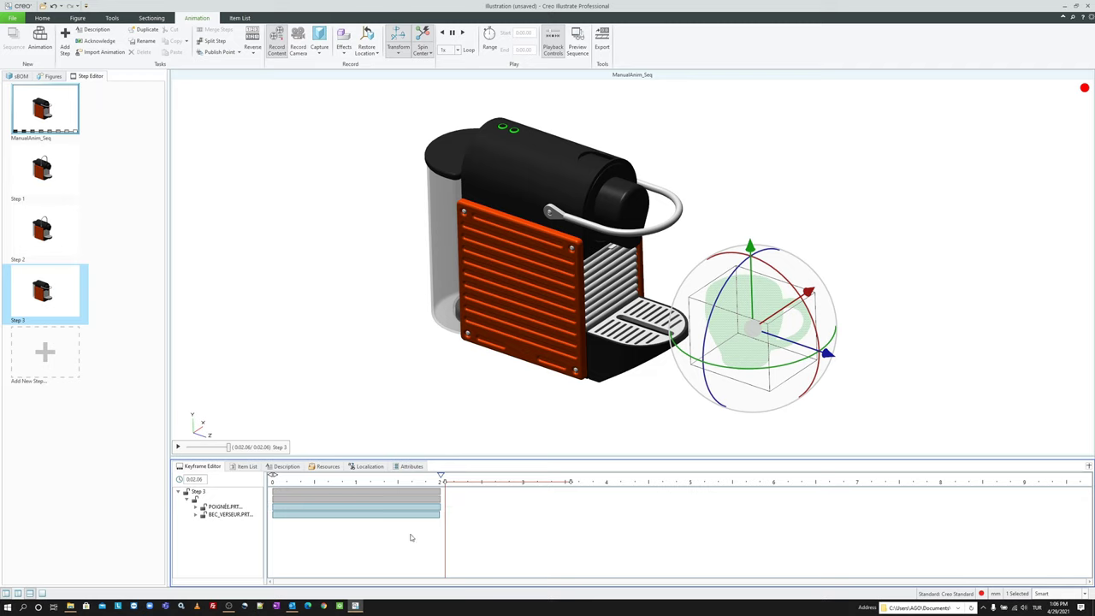
click(345, 54)
click(362, 83)
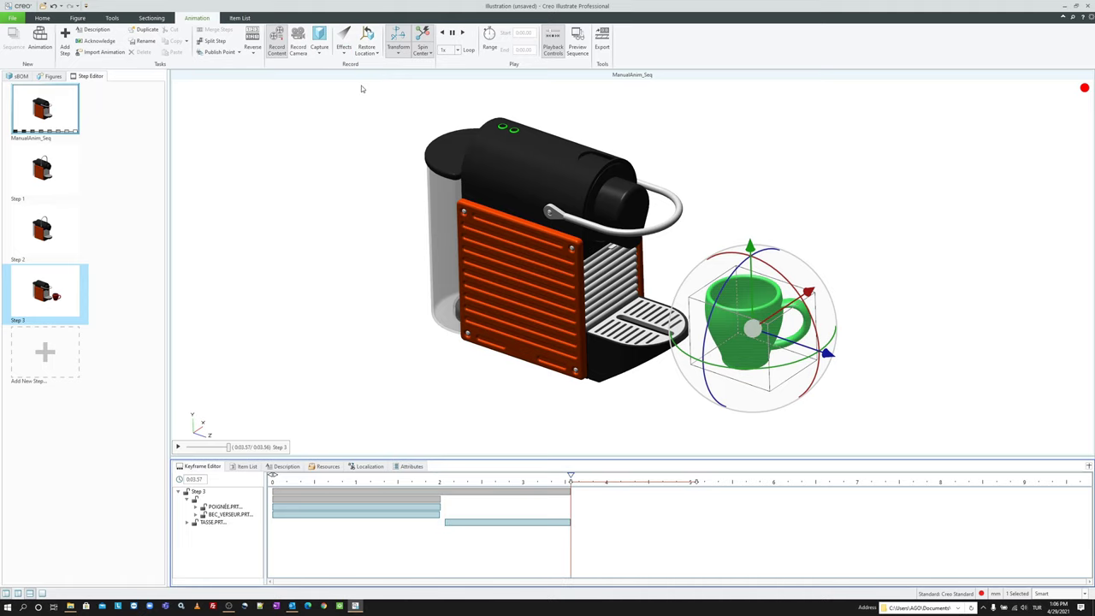
Step: Shorten and shift the cup's fade-in track to run from about 0.4 to 1.3 s, and play Step 3 from 0.20 s
click(502, 522)
mouse_move(469, 524)
mouse_down()
mouse_move(331, 521)
mouse_move(395, 523)
mouse_move(378, 524)
mouse_up()
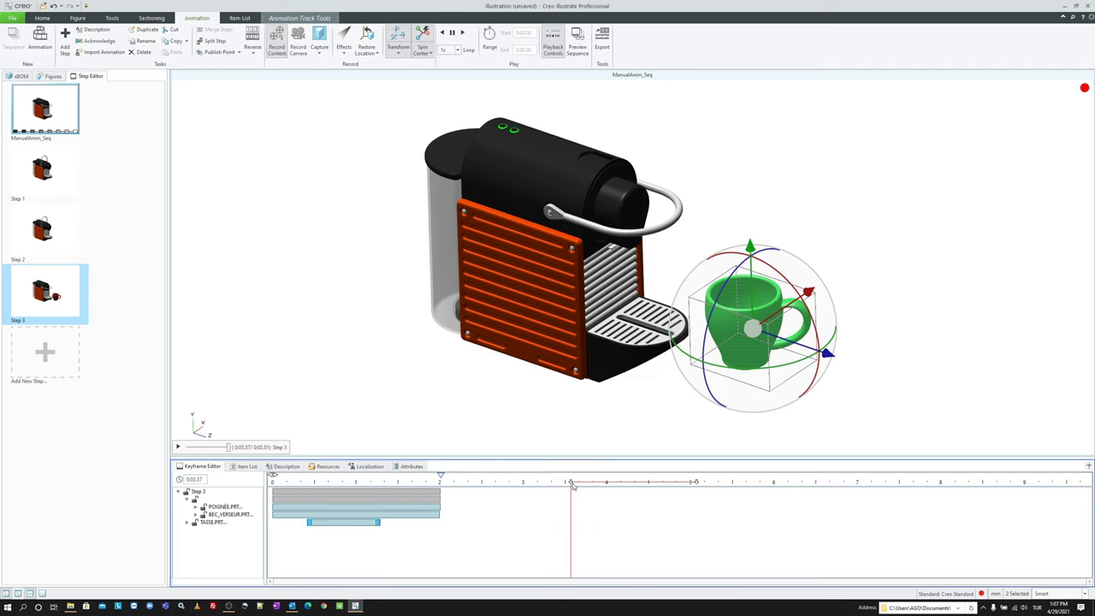
drag(573, 485, 290, 479)
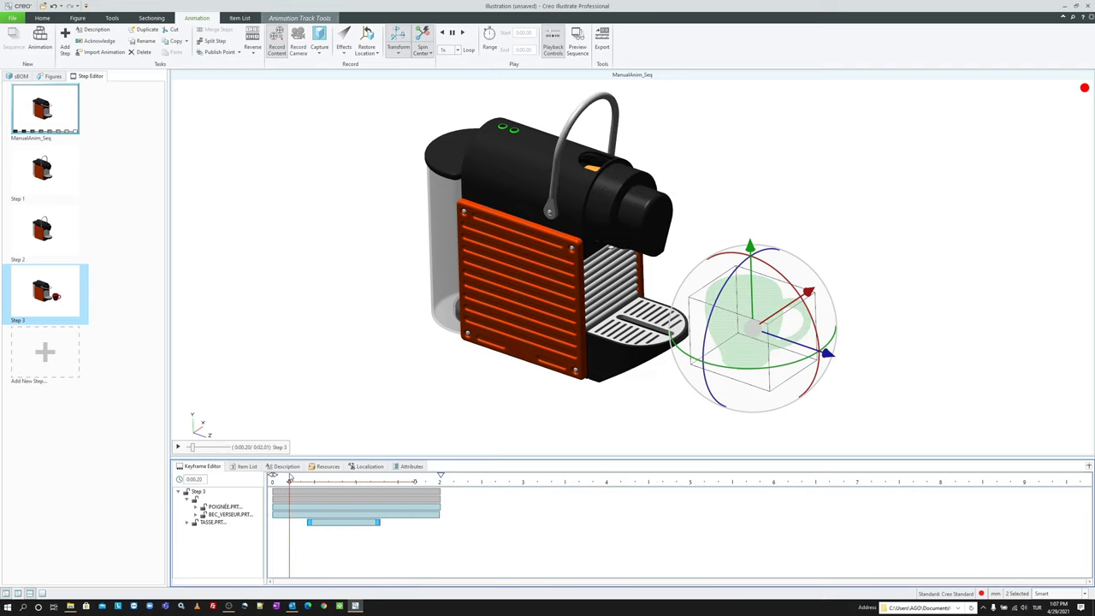
click(178, 447)
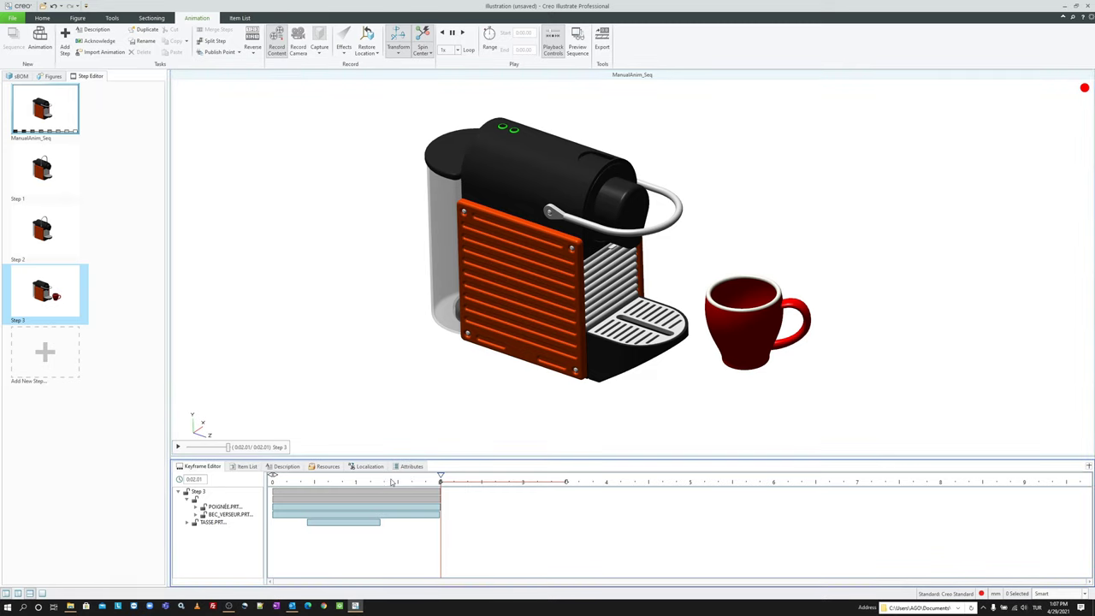
Step: At 1.30 s in Step 3, move the cup about 125 mm along Z onto the drip tray, join its two tracks, and play the step
drag(392, 482, 383, 483)
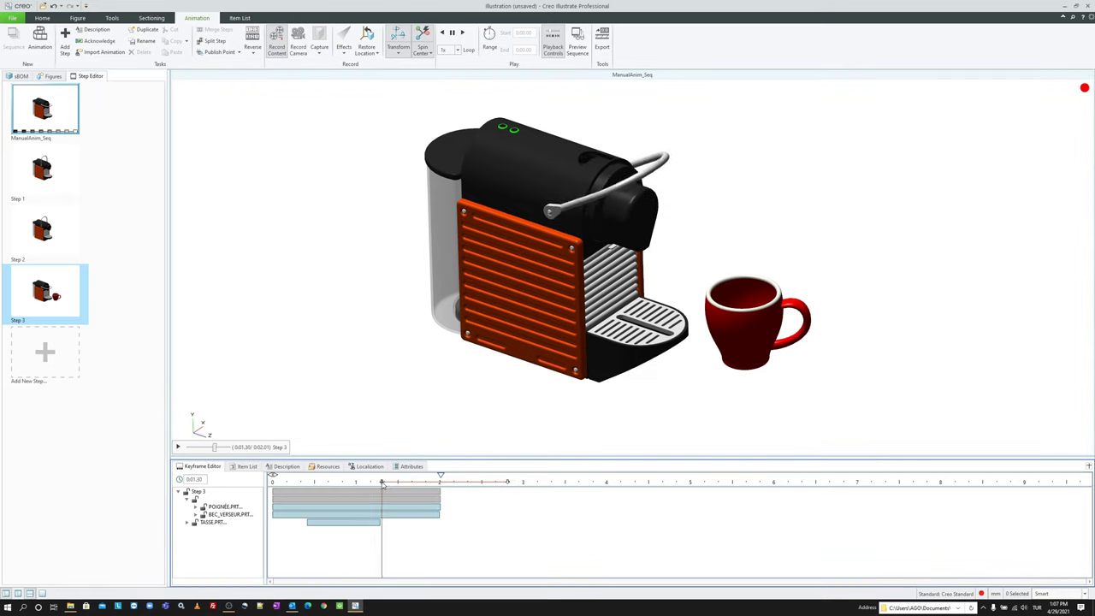
click(751, 323)
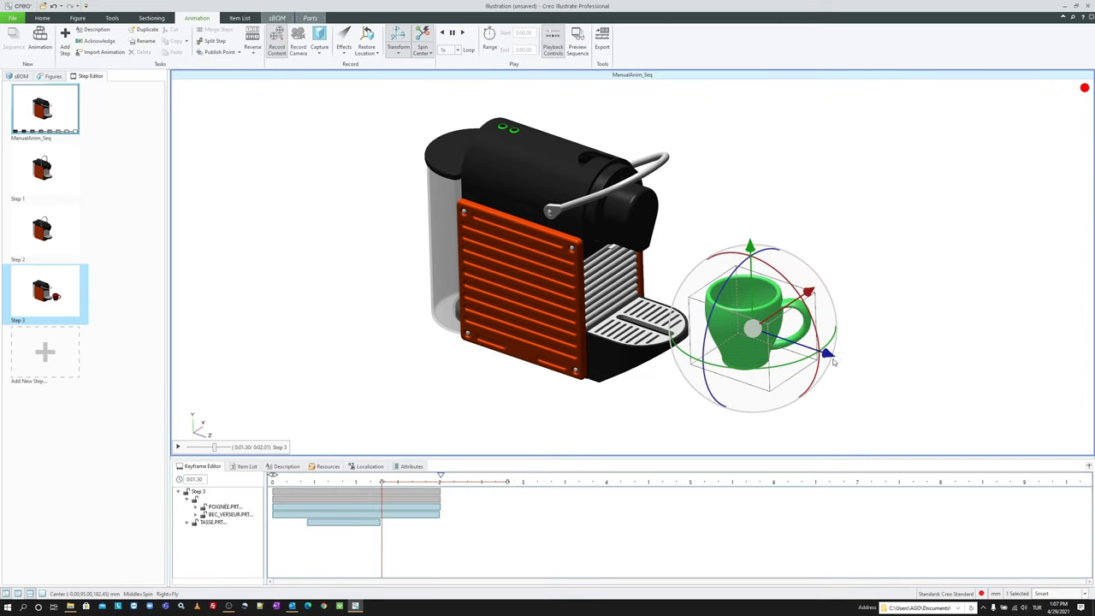
drag(832, 356, 737, 318)
middle_drag(738, 317, 703, 240)
click(460, 522)
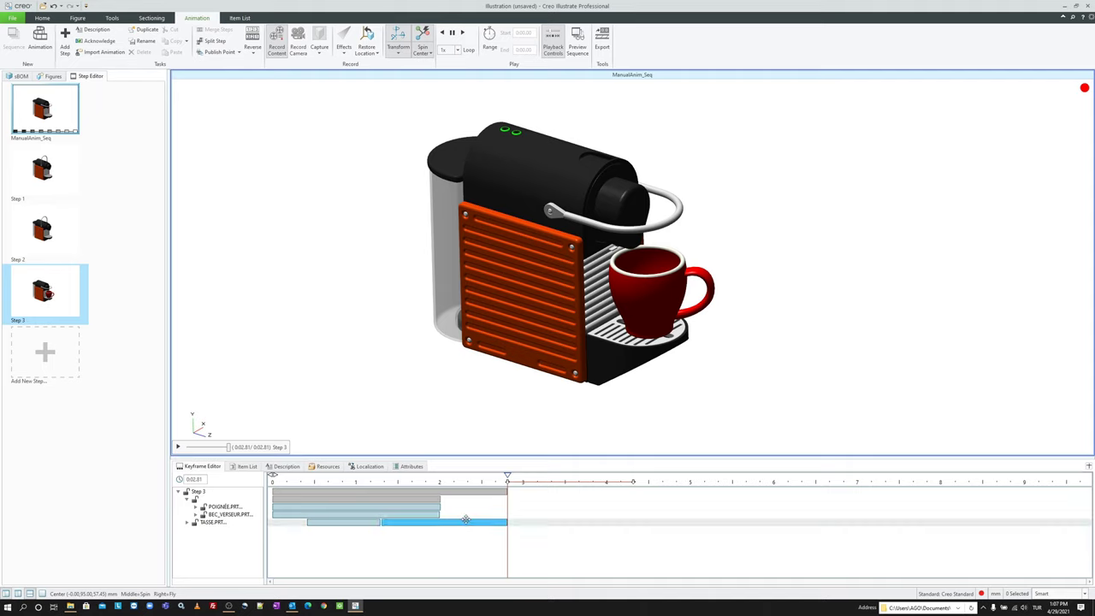
click(405, 434)
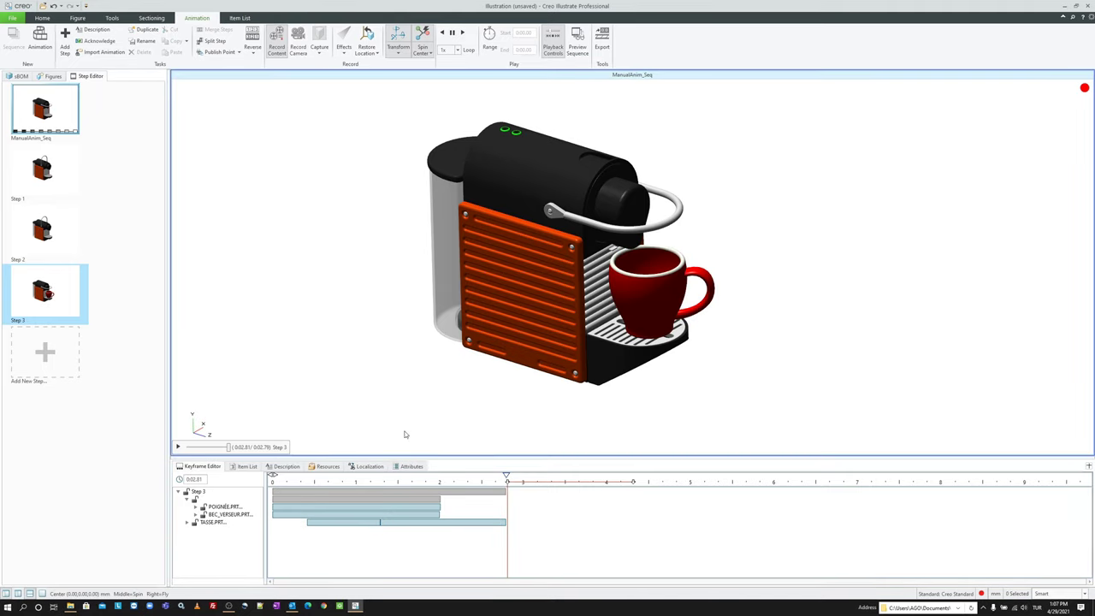
click(178, 447)
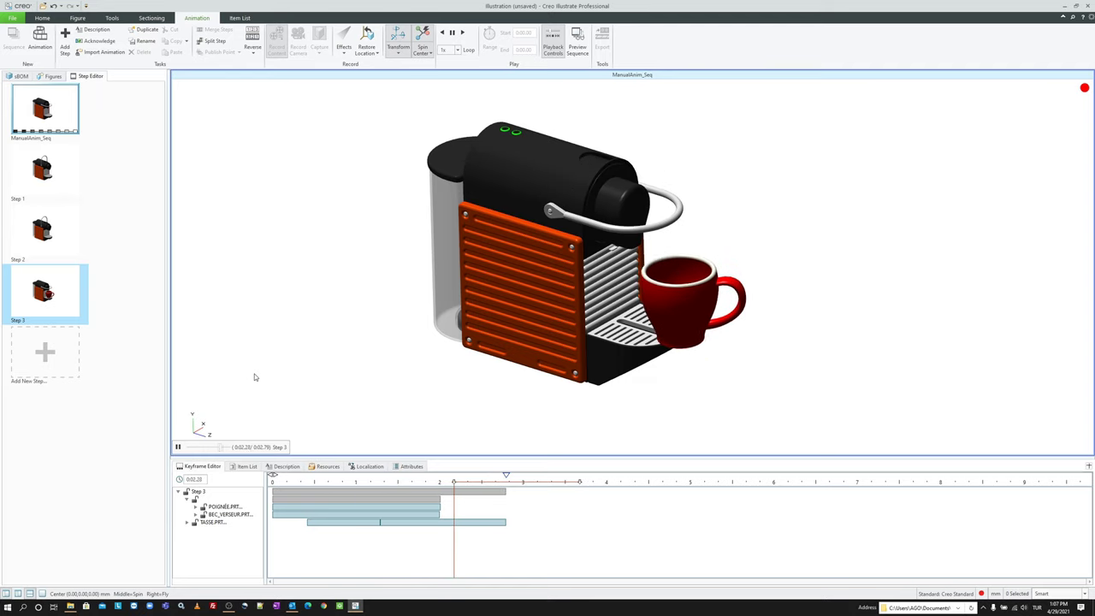
Step: Shift both cup tracks in Step 3 earlier so they run from about 0.15 to 2.53 s
click(377, 521)
drag(408, 521, 393, 523)
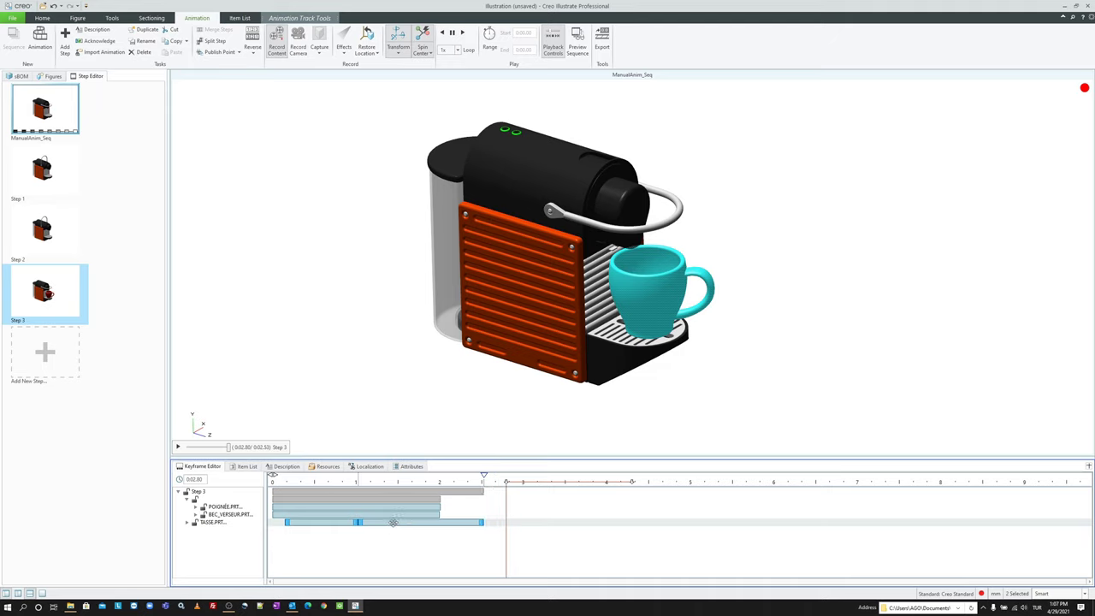
mouse_move(483, 522)
mouse_down()
mouse_move(469, 522)
mouse_move(484, 522)
mouse_up()
click(460, 434)
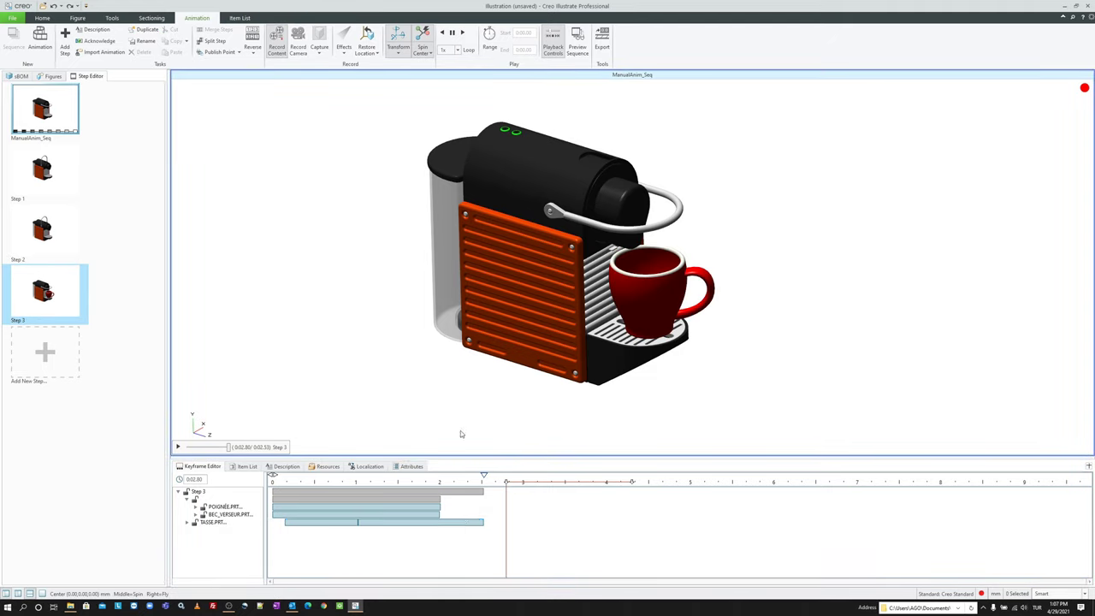
Step: Shorten the cup's movement track in Step 3 to end at 2.22 s and play the step
click(467, 521)
drag(484, 522, 458, 522)
click(216, 451)
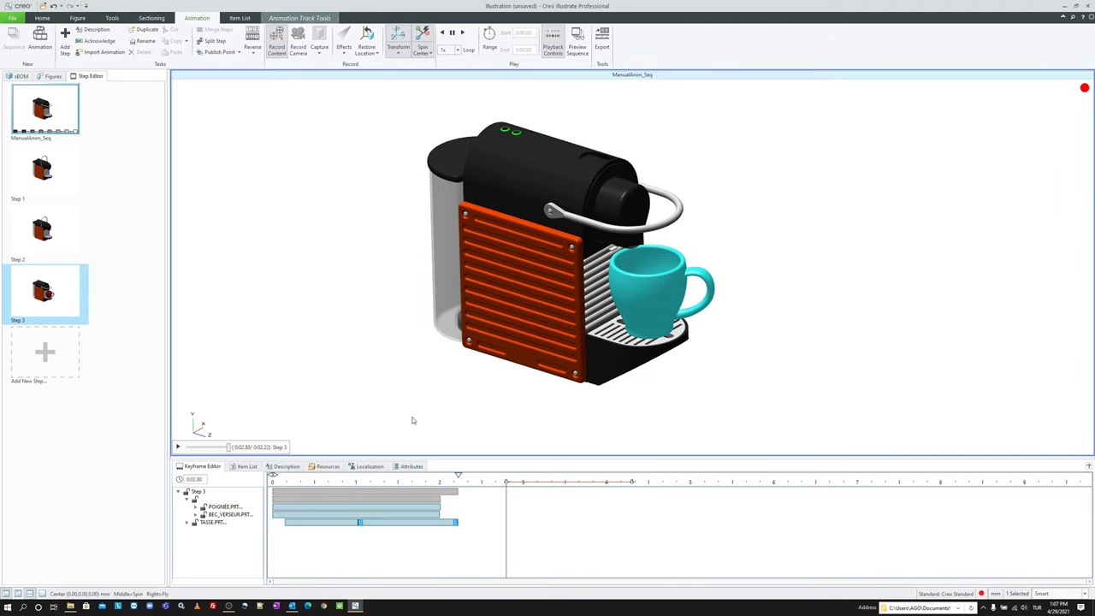
click(179, 446)
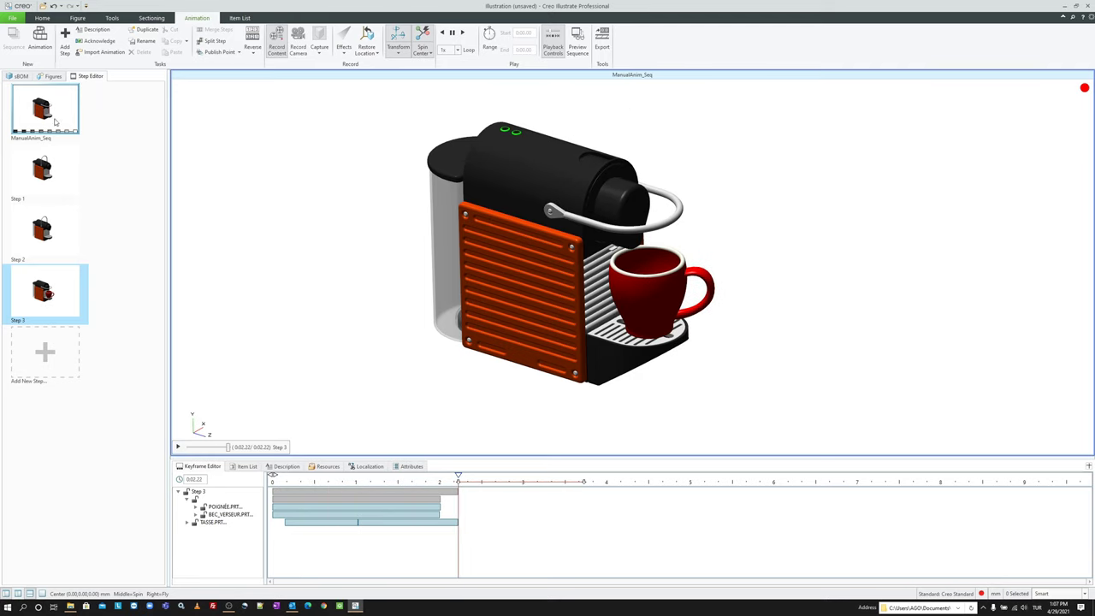
Step: Duplicate Figure 1 and rename the copy LongCup_Seq
click(52, 77)
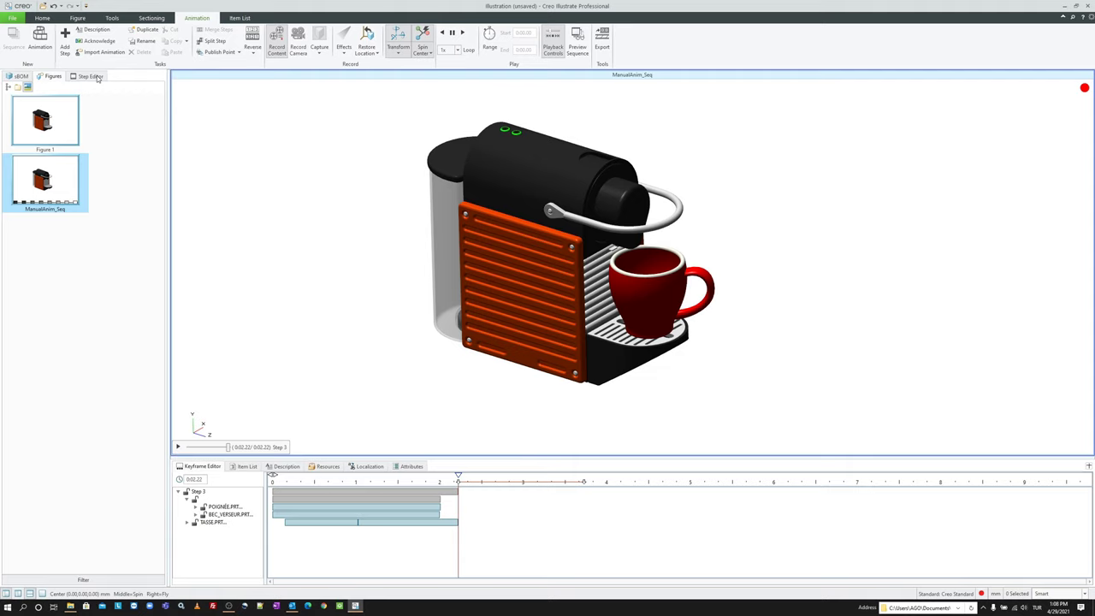
click(59, 135)
right_click(59, 135)
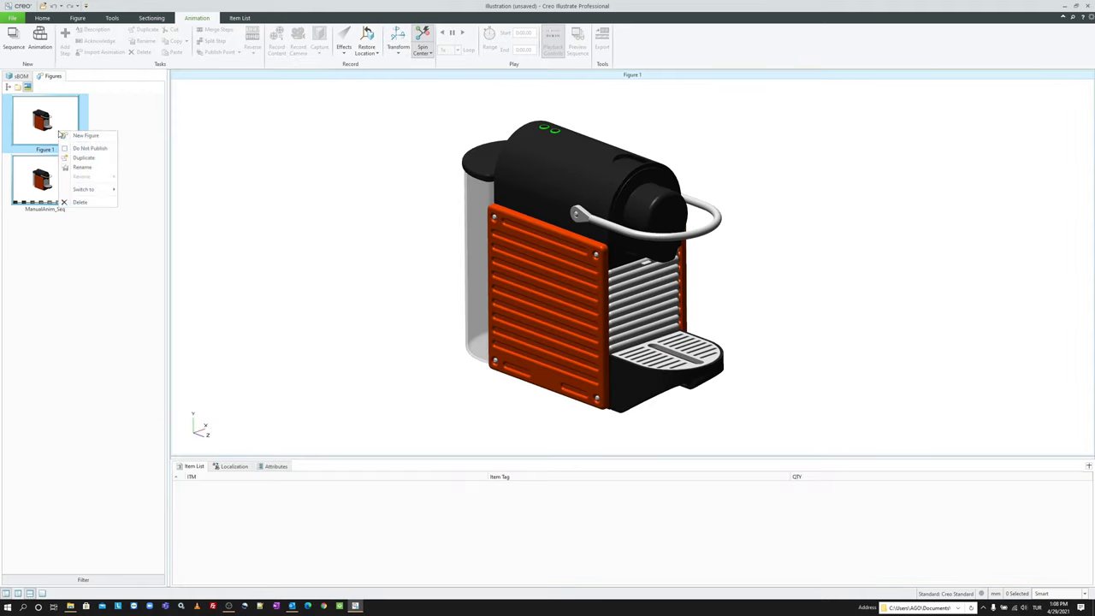
click(99, 164)
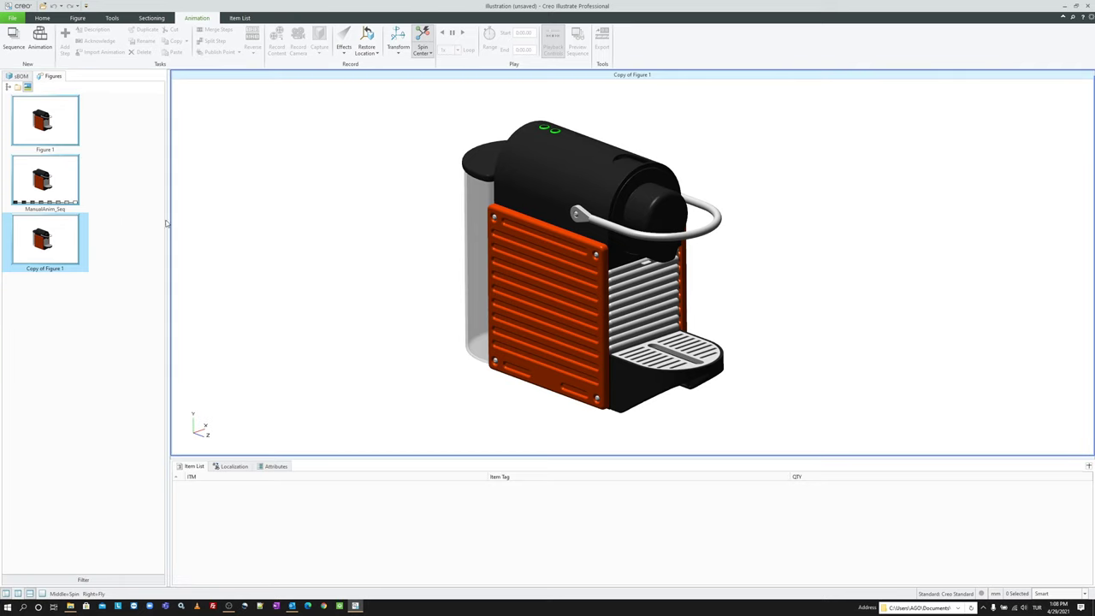
right_click(43, 245)
click(95, 275)
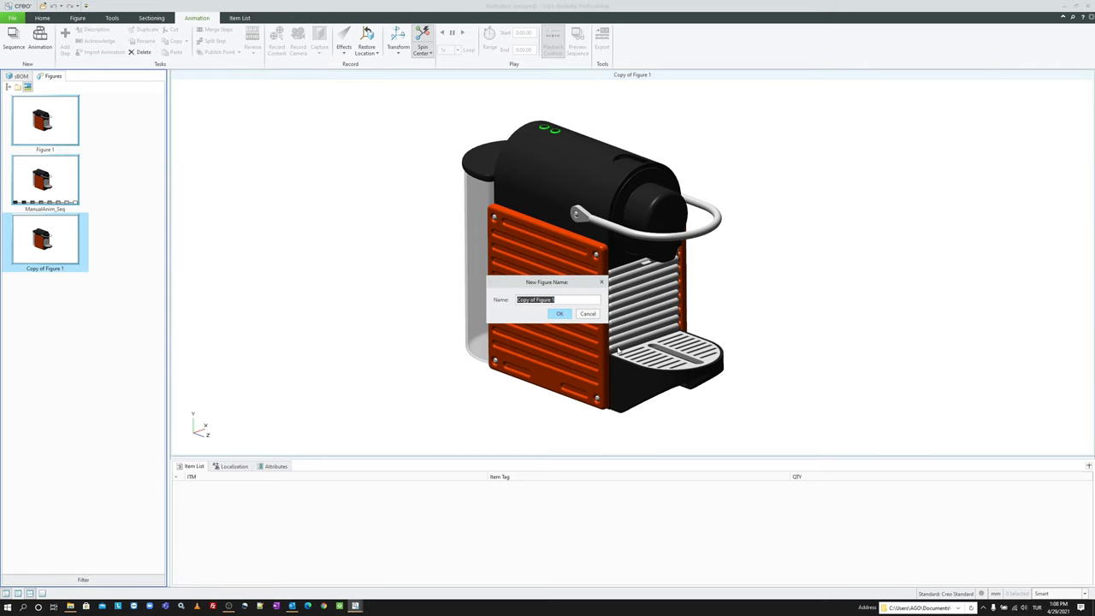
text(LongCup_Seq)
click(559, 314)
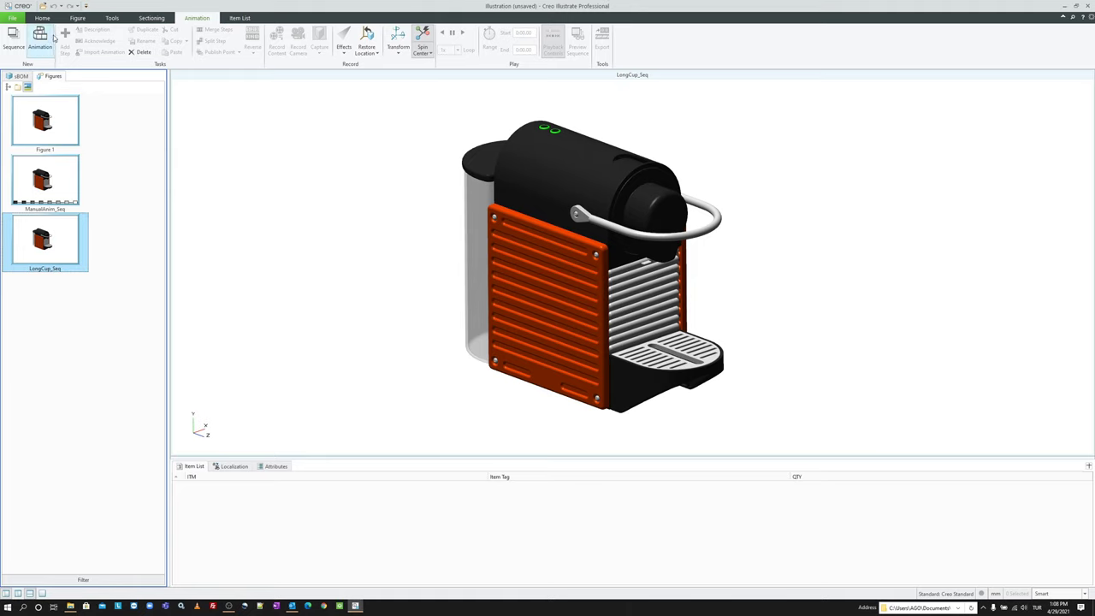
Step: Create a sequence in LongCup_Seq, select the hidden THERMOS.PRT, and activate the sequence's initial state above Step 1
click(14, 34)
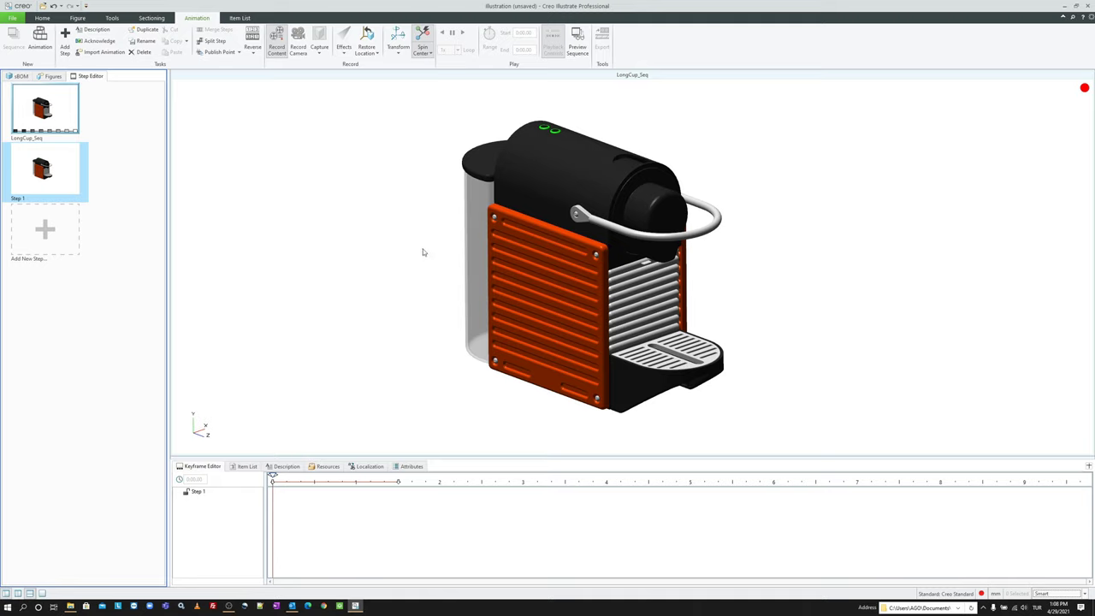
click(21, 76)
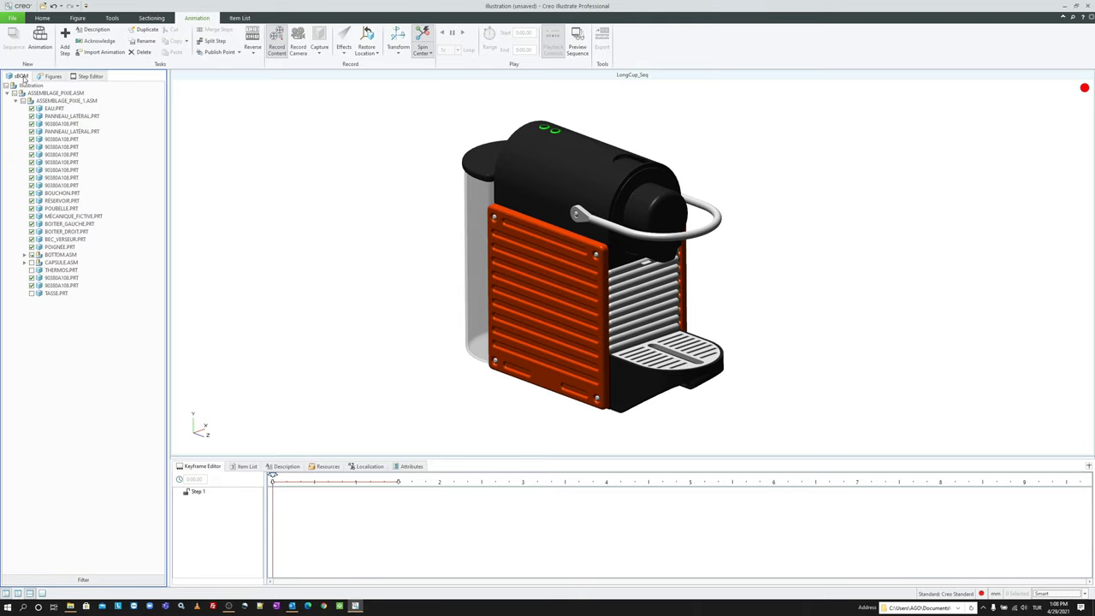
click(48, 271)
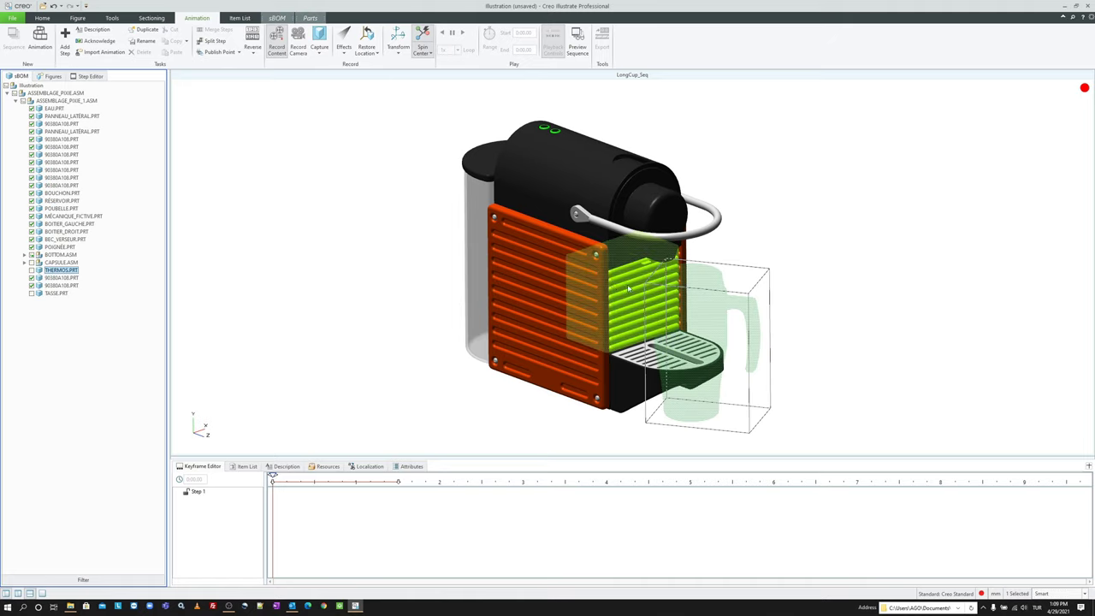
middle_drag(616, 282, 530, 288)
click(80, 75)
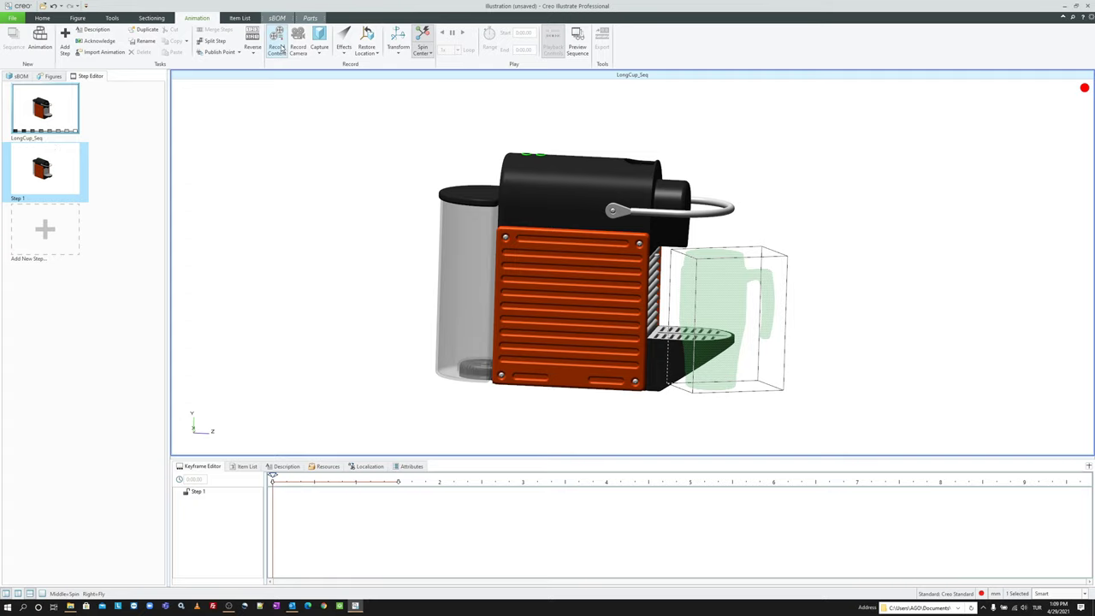
click(57, 111)
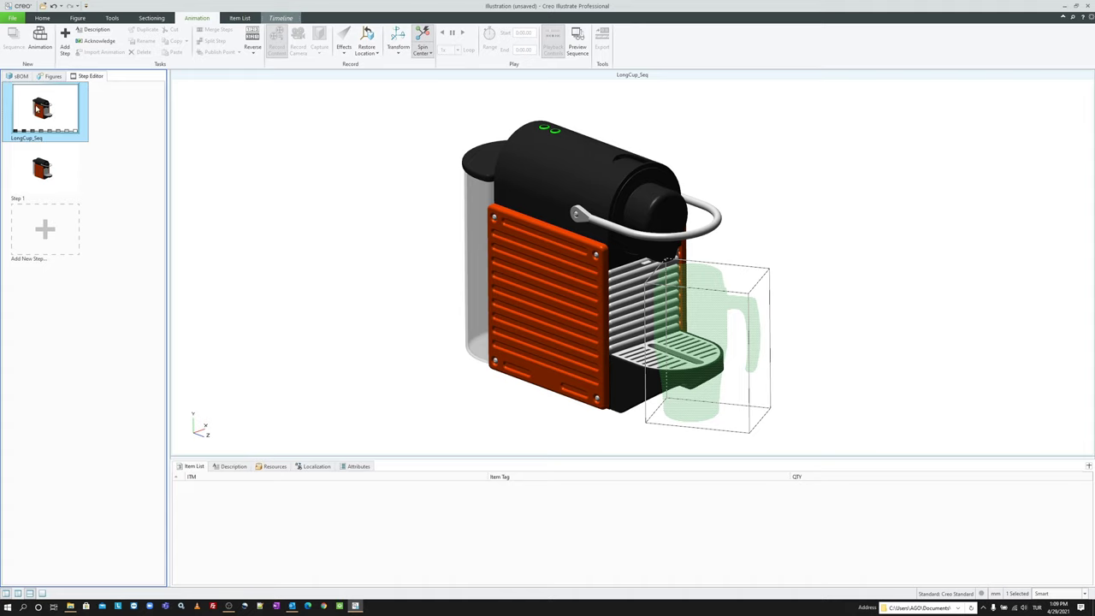
Step: Enable Transform for the hidden thermos and use the drip tray grille, GRILLE.PRT, as its coordinate system reference
middle_drag(405, 242, 630, 316)
scroll(630, 316, up, 2)
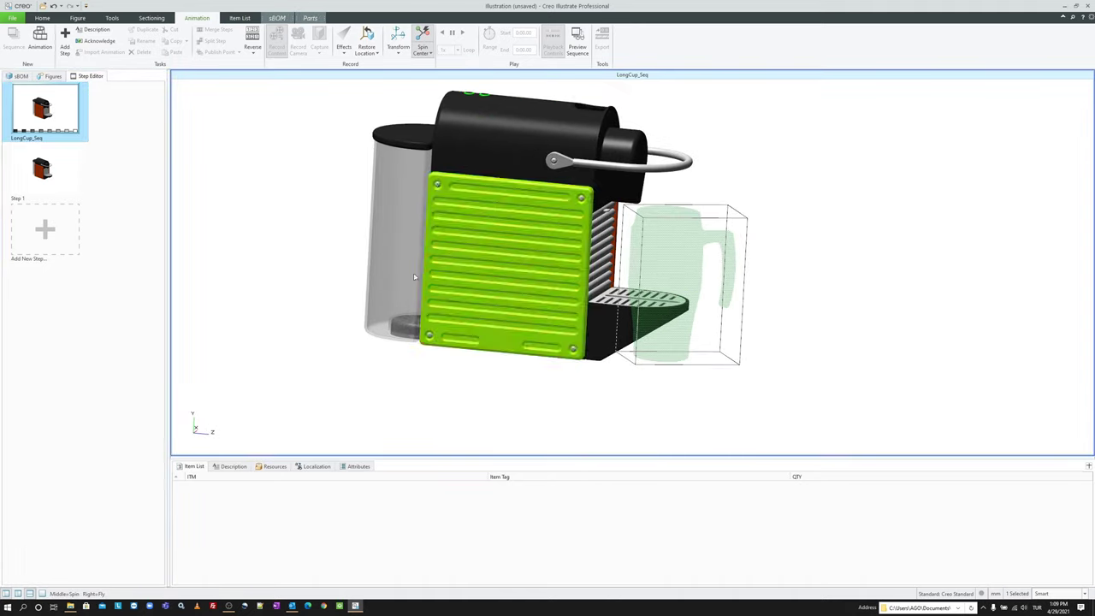
click(19, 76)
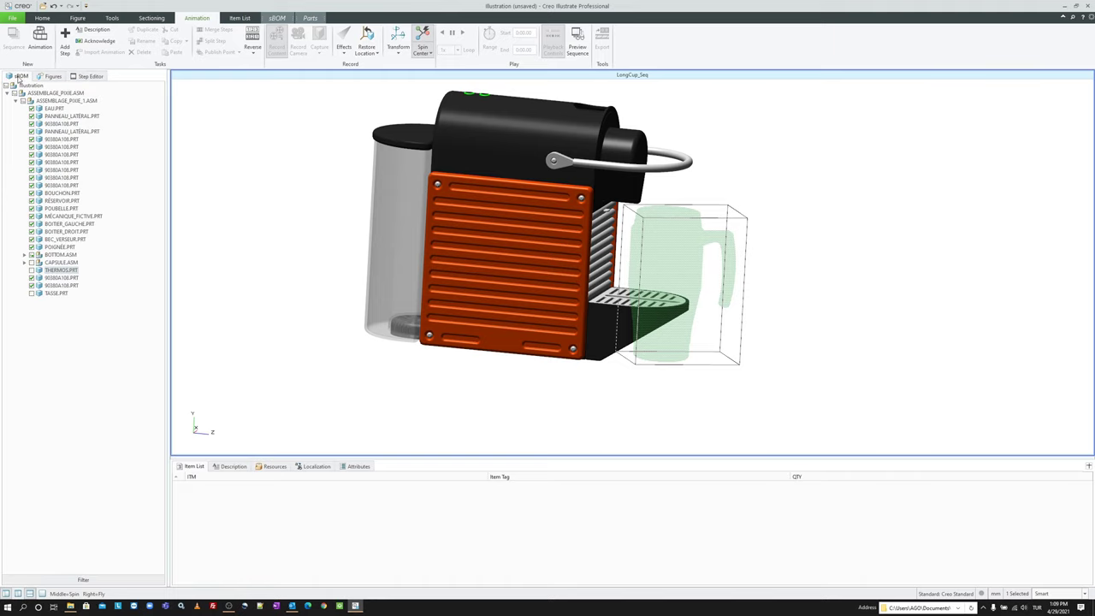
click(398, 38)
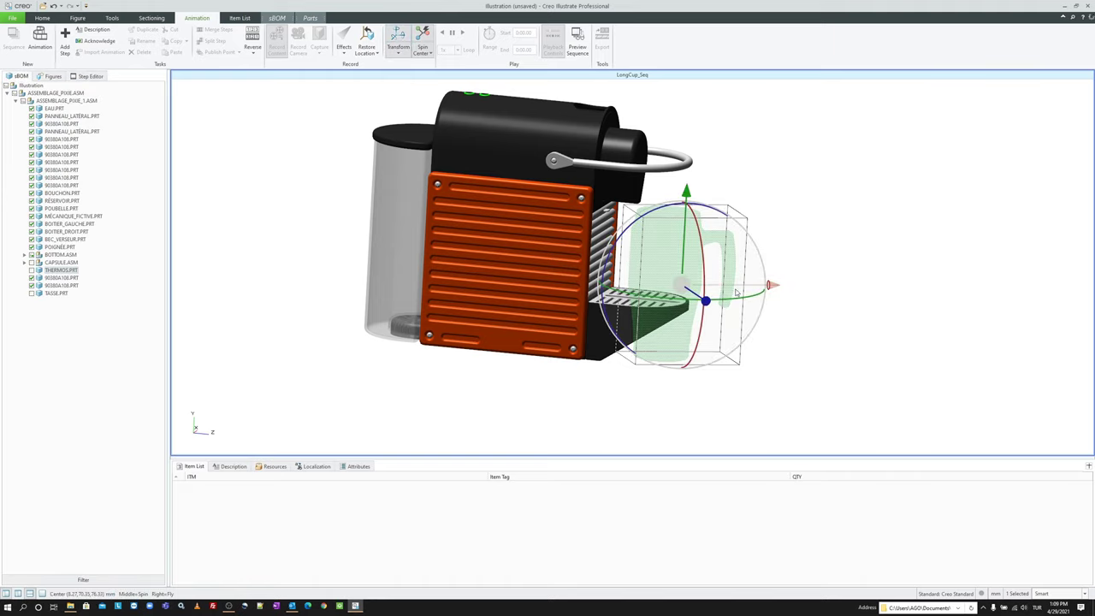
middle_drag(719, 287, 633, 274)
click(422, 51)
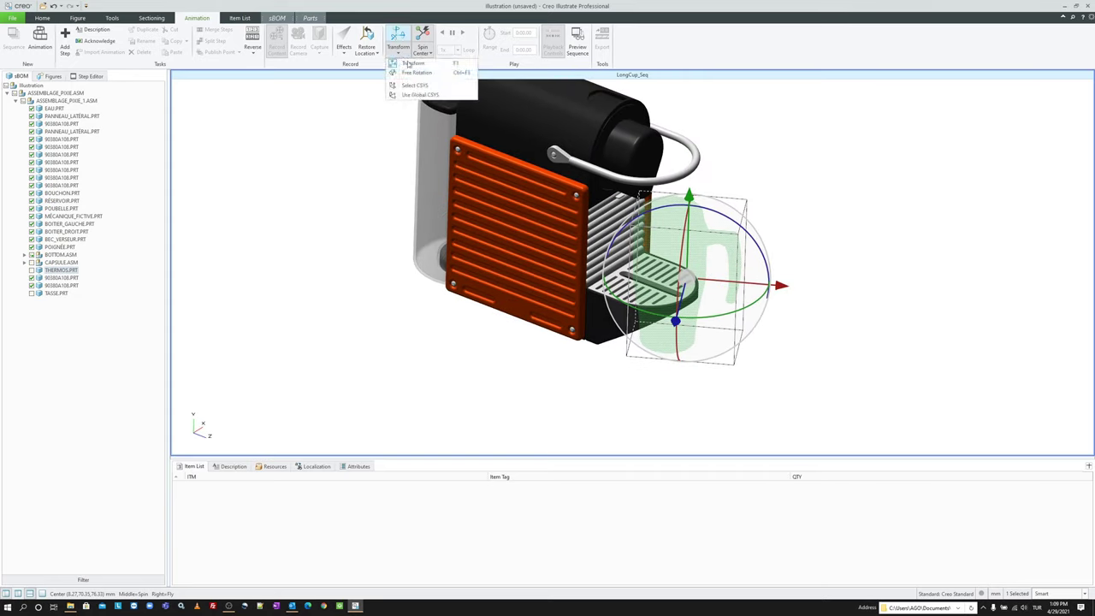
click(432, 87)
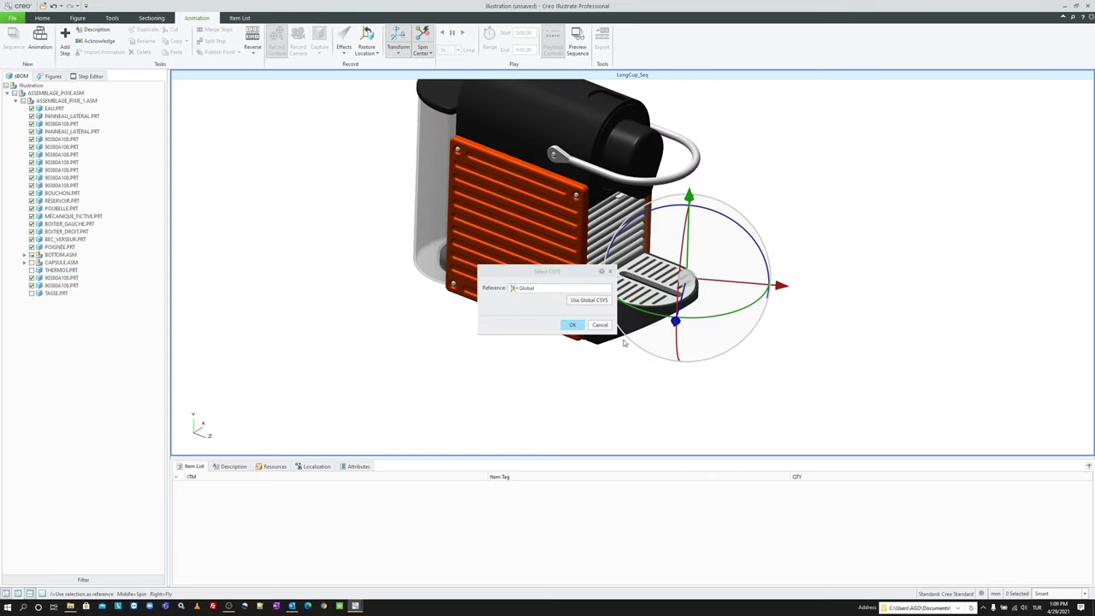
click(651, 290)
click(572, 324)
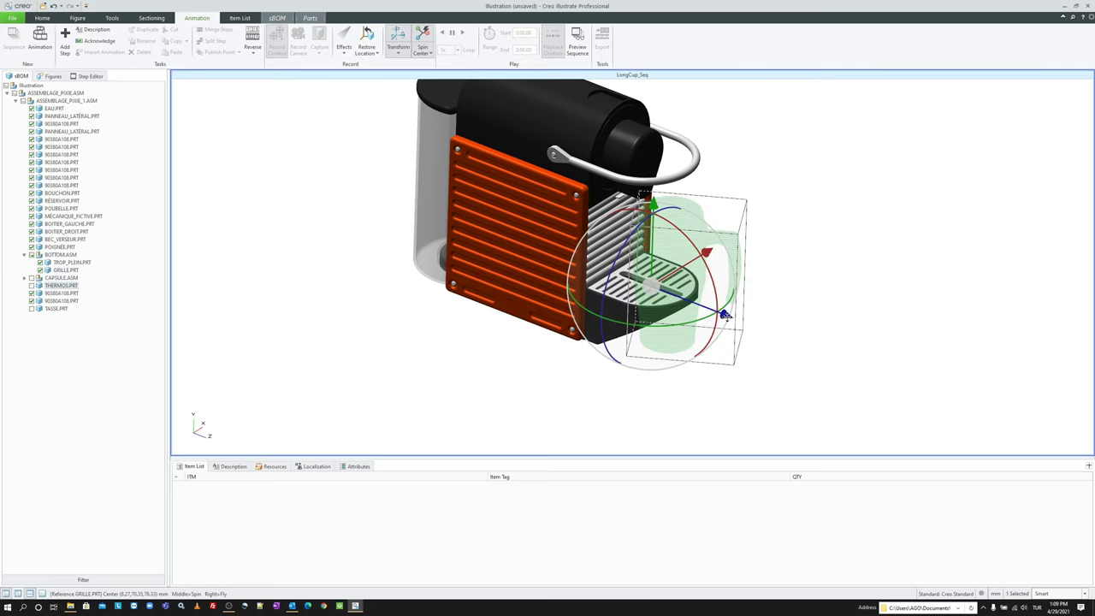
Step: Move the hidden thermos about 55 mm outward along Z until it is clear of the drip tray
mouse_move(698, 287)
middle_down()
mouse_move(693, 268)
mouse_move(700, 276)
middle_up()
scroll(710, 286, down, 3)
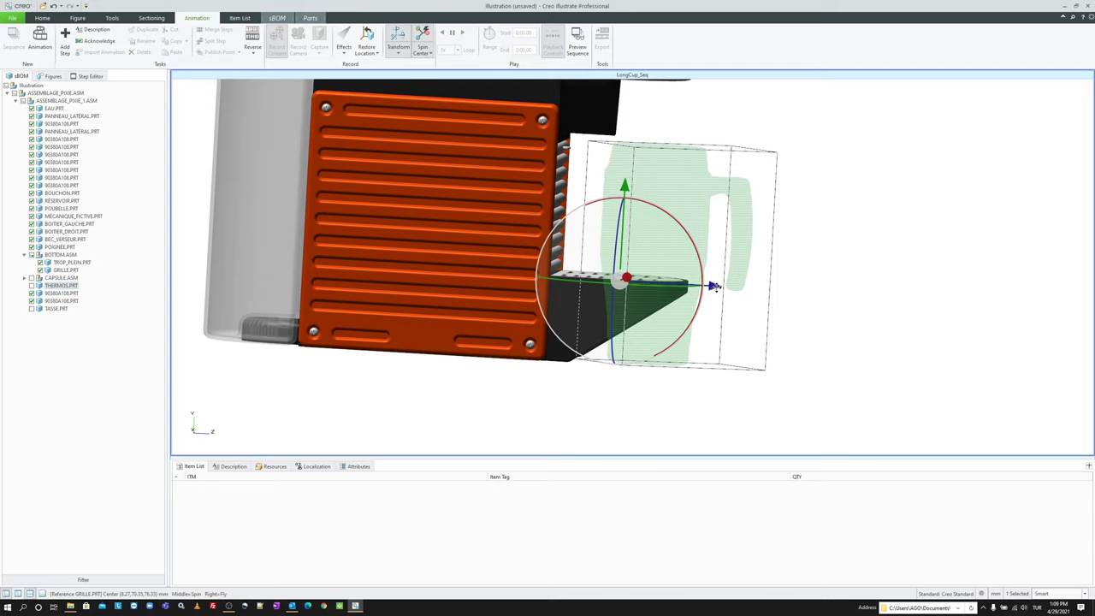
drag(715, 288, 803, 287)
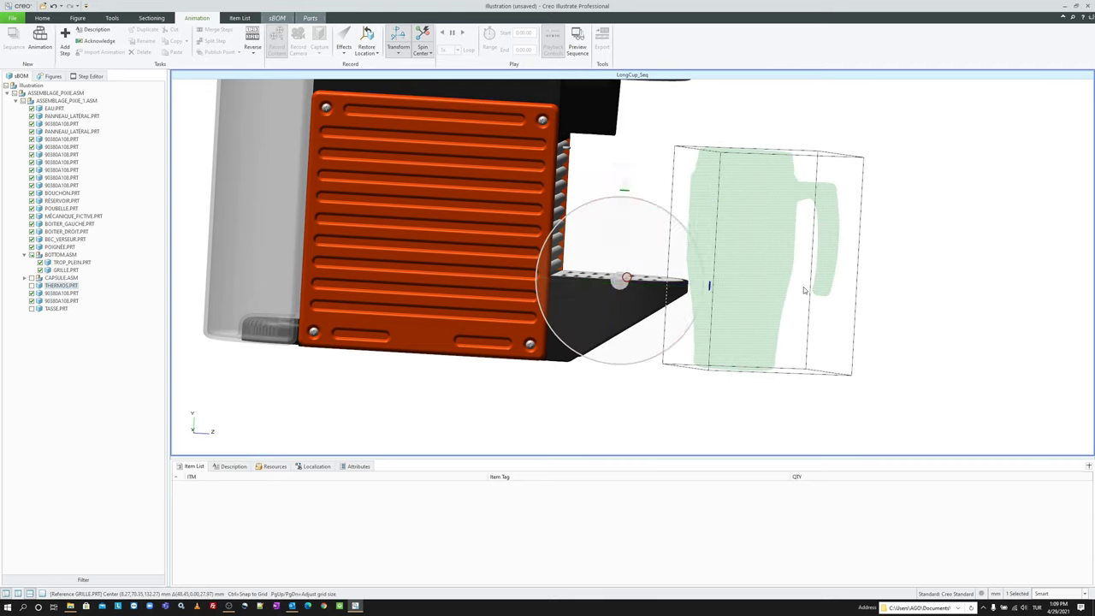
scroll(419, 263, up, 2)
scroll(659, 282, down, 2)
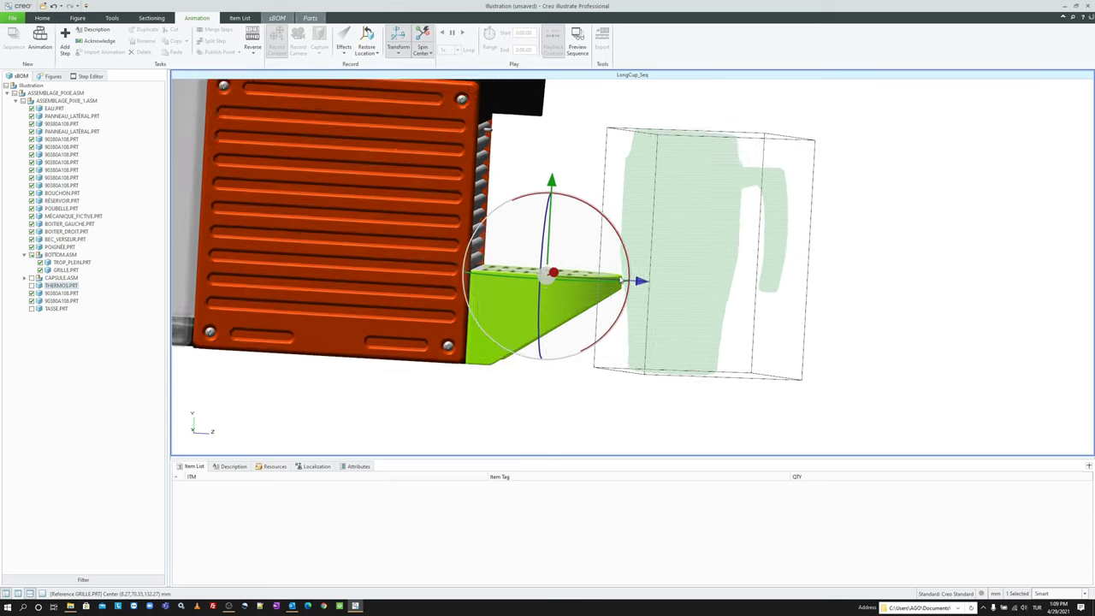
middle_drag(650, 282, 642, 282)
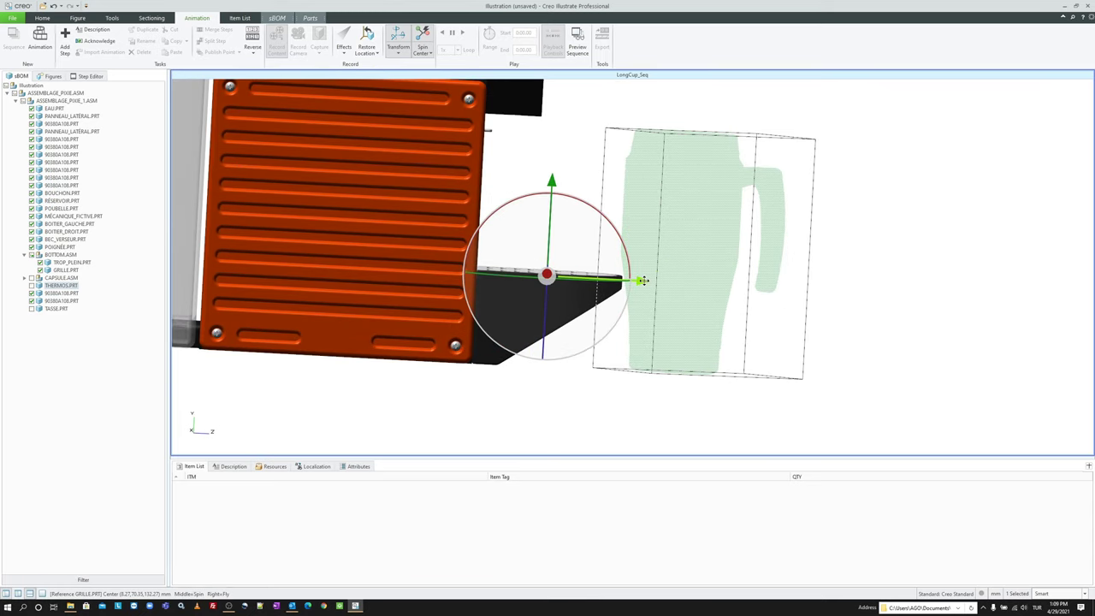
drag(641, 280, 642, 281)
Step: Move the hidden thermos a further 125 mm along Z away from the machine
scroll(642, 281, up, 2)
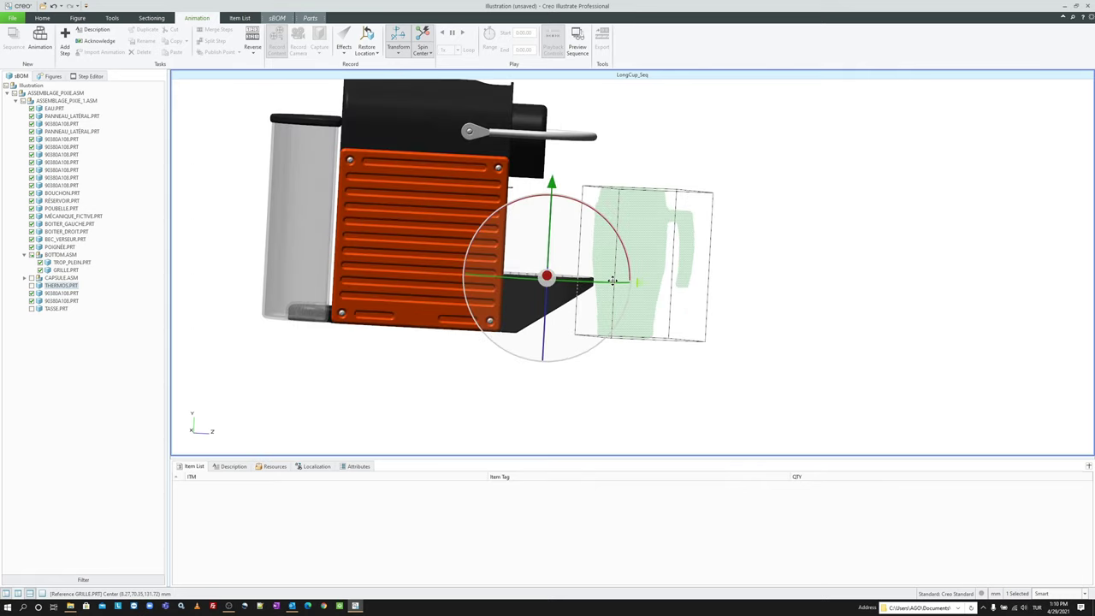
middle_drag(641, 280, 646, 292)
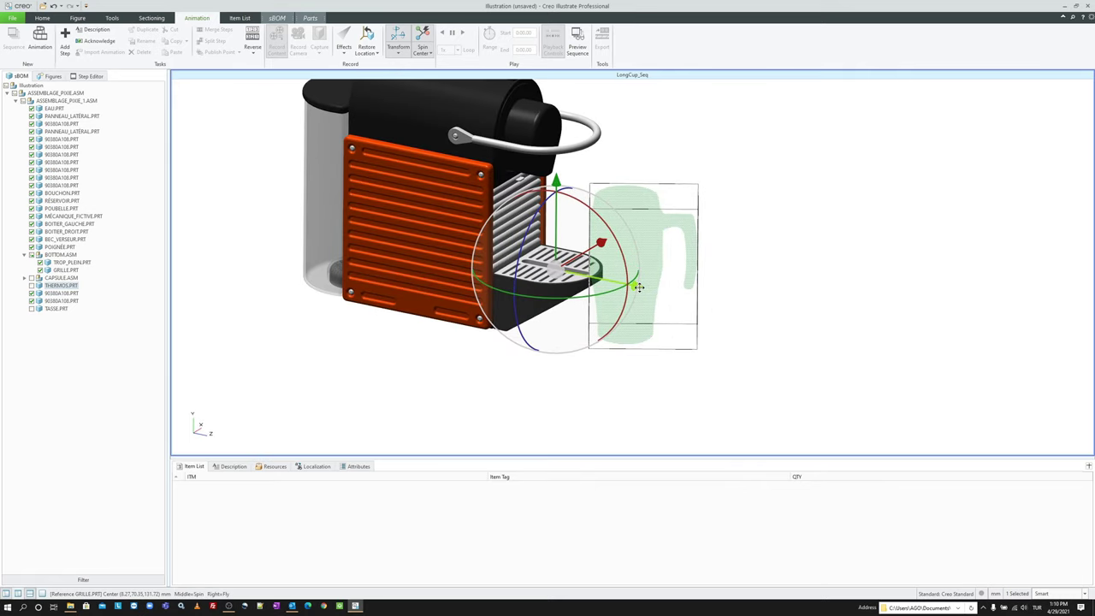
drag(639, 286, 742, 334)
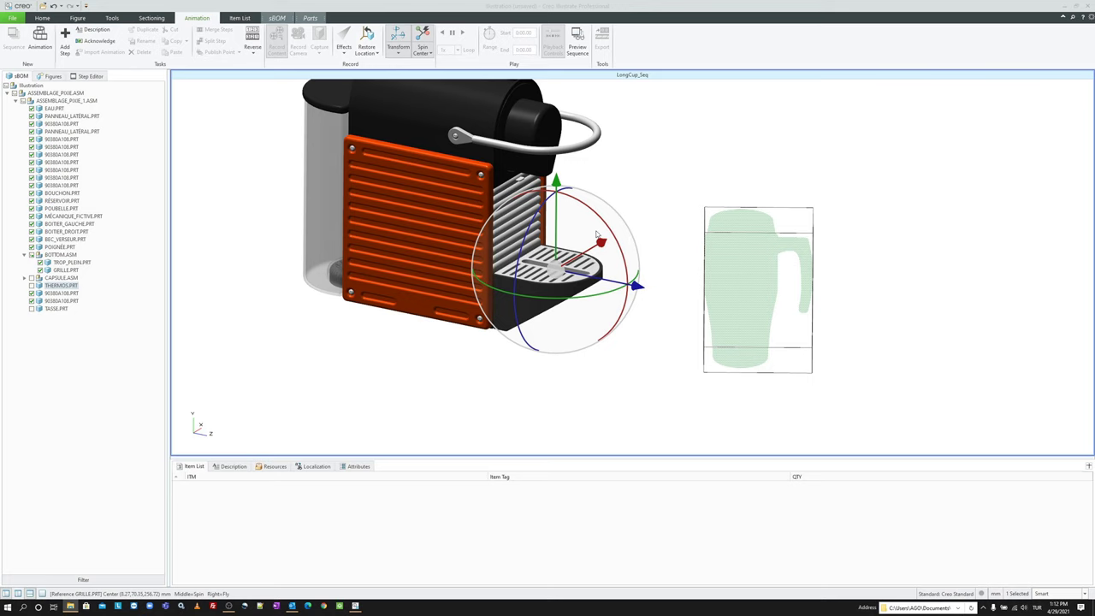
Step: In Step 1 of LongCup_Seq, shorten the effect duration to 1 s, add a Fade In for the thermos, and play the step
click(92, 77)
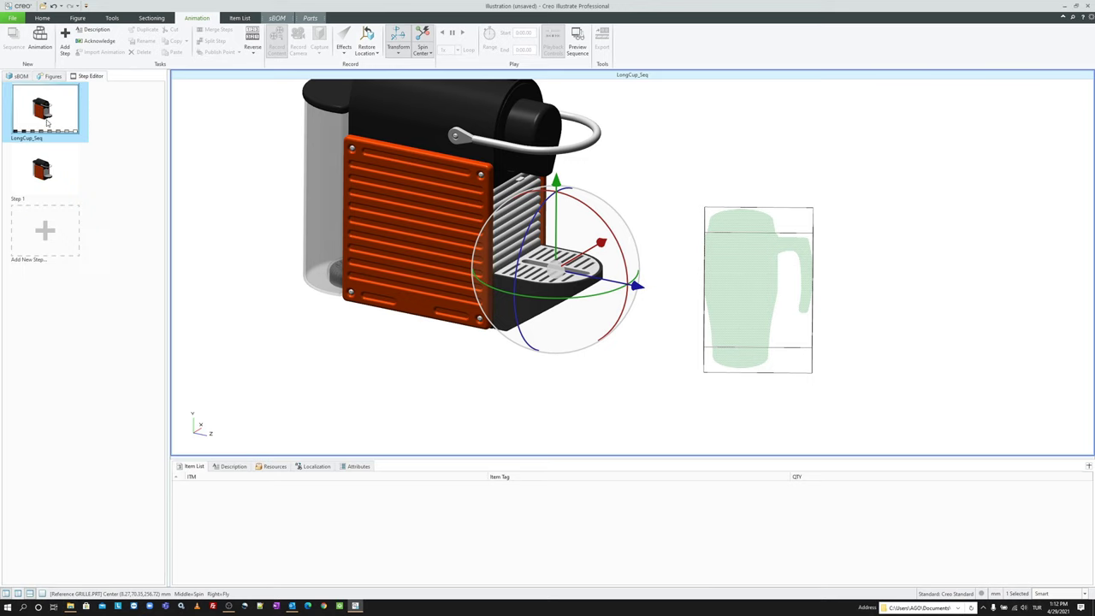
click(59, 162)
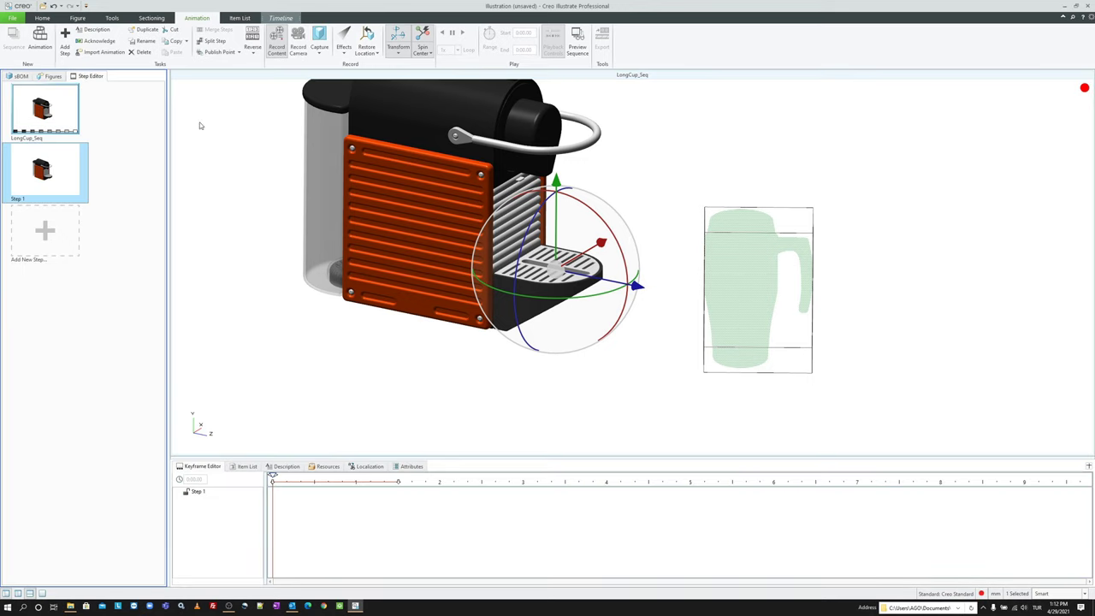
click(343, 47)
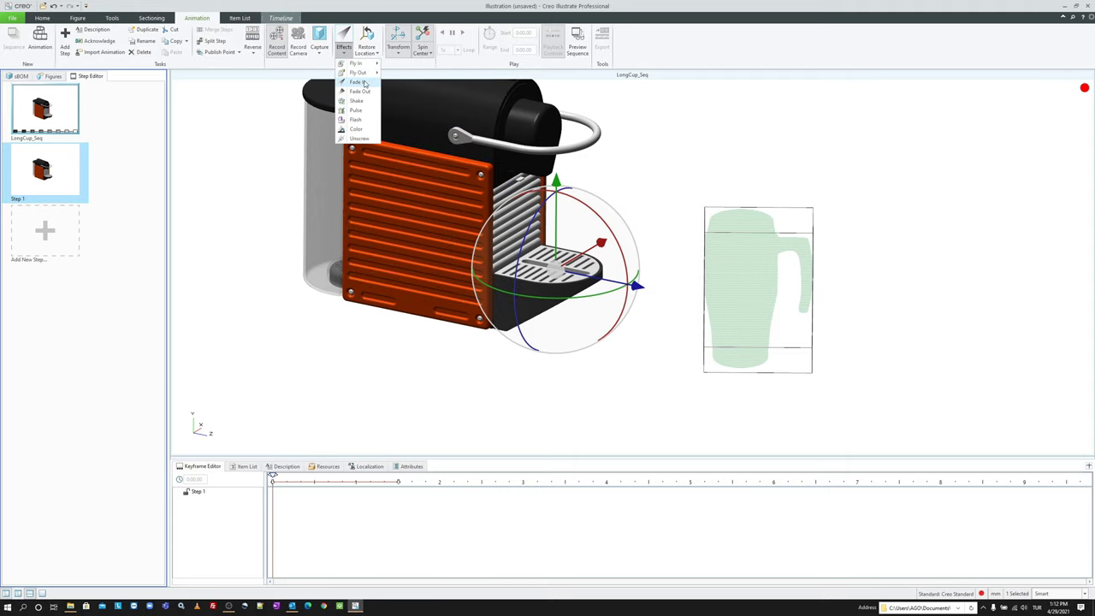
click(398, 483)
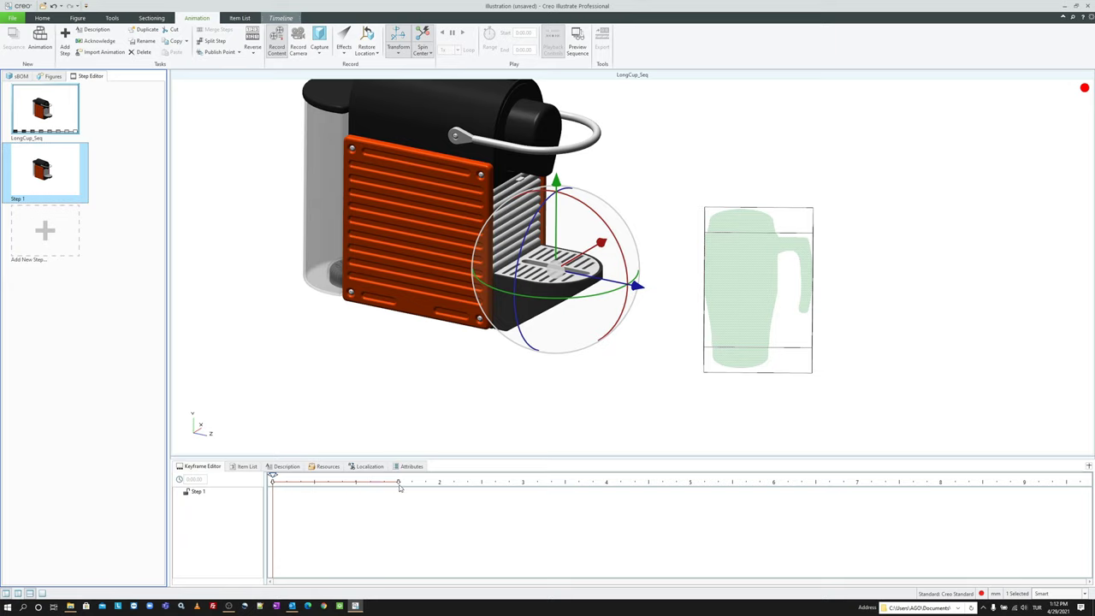
drag(399, 484, 357, 483)
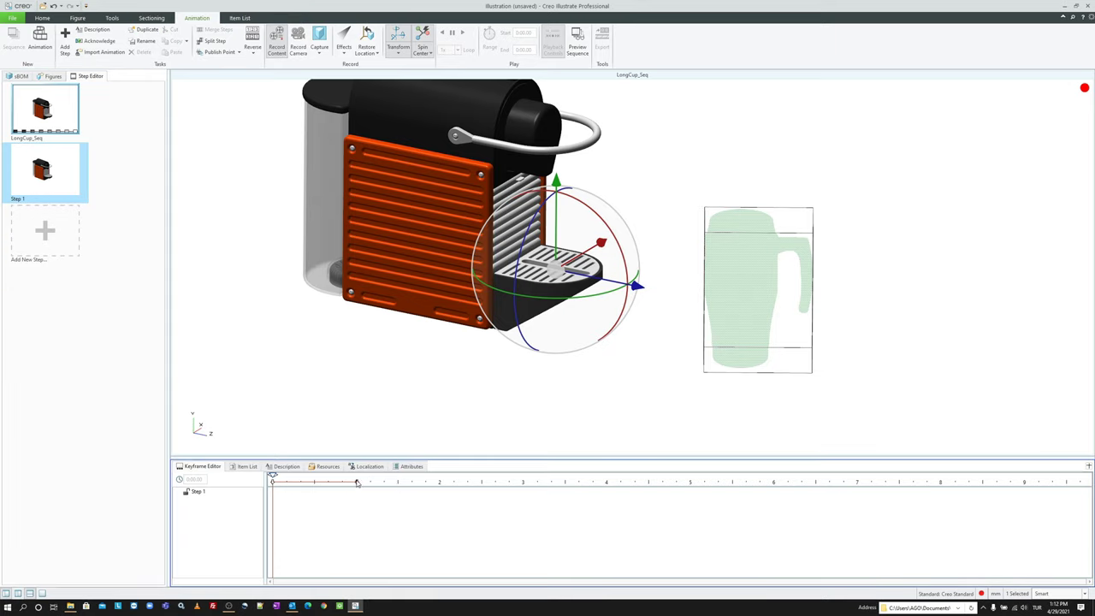
click(343, 48)
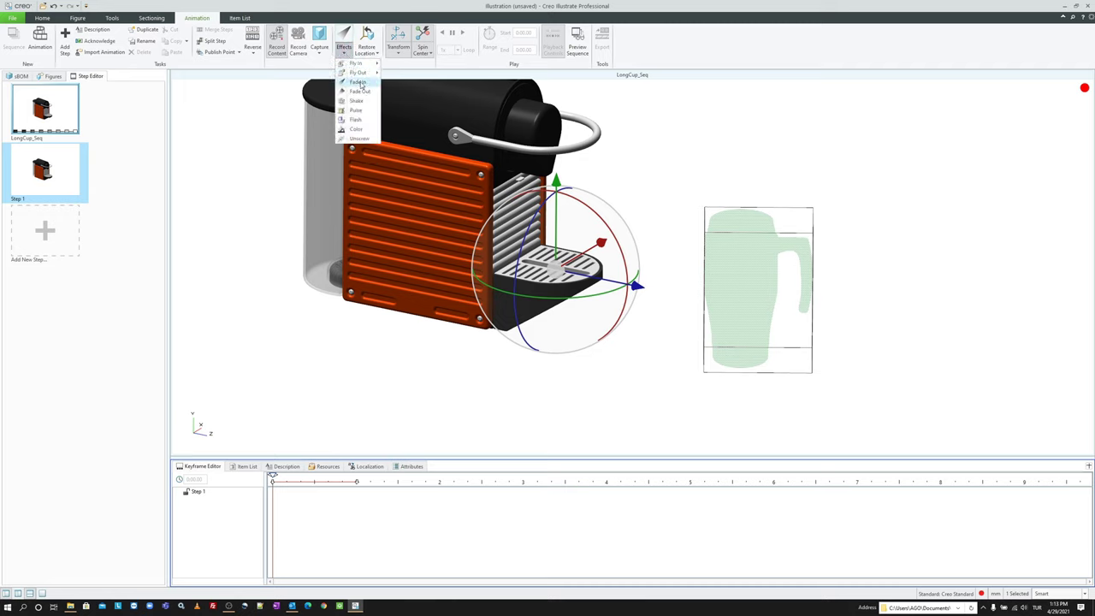
click(359, 82)
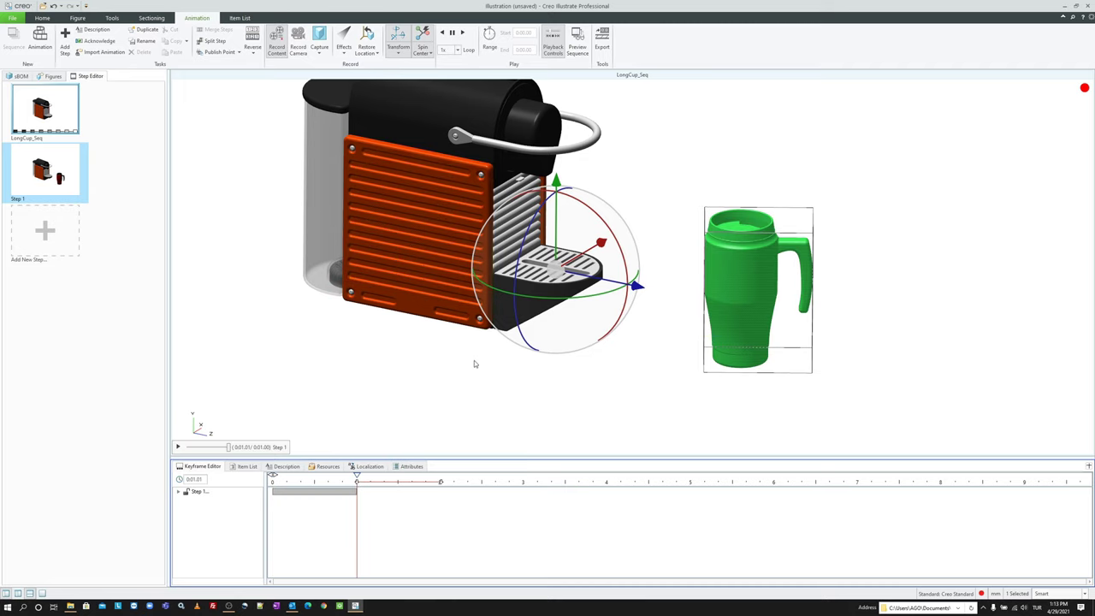
click(178, 446)
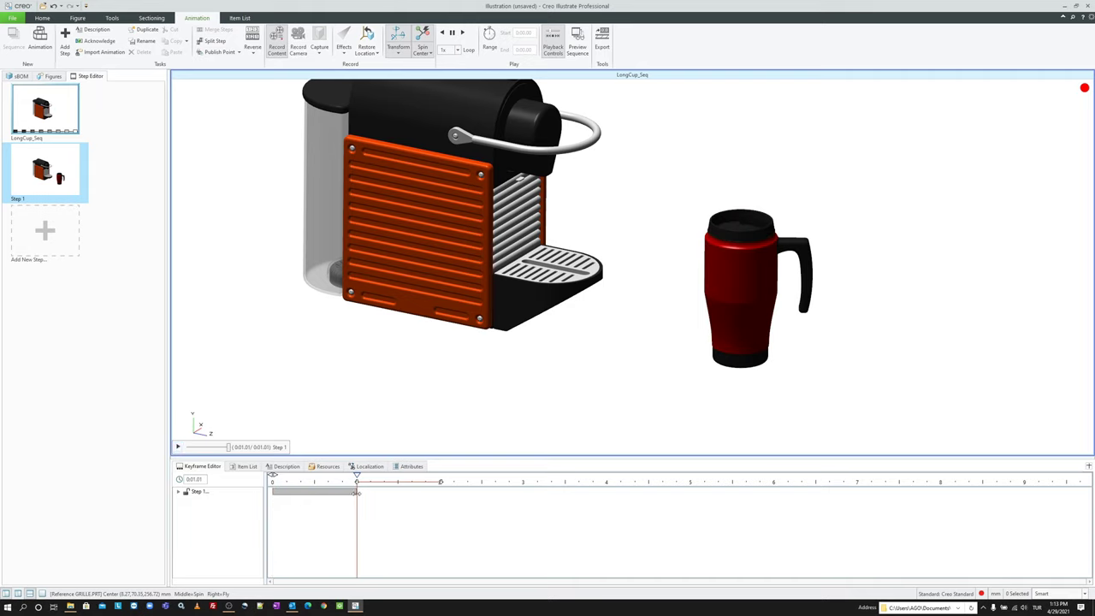
Step: In Step 1, place the time at 1.03 s and move the thermos about 125 mm along Z toward the drip tray
click(745, 321)
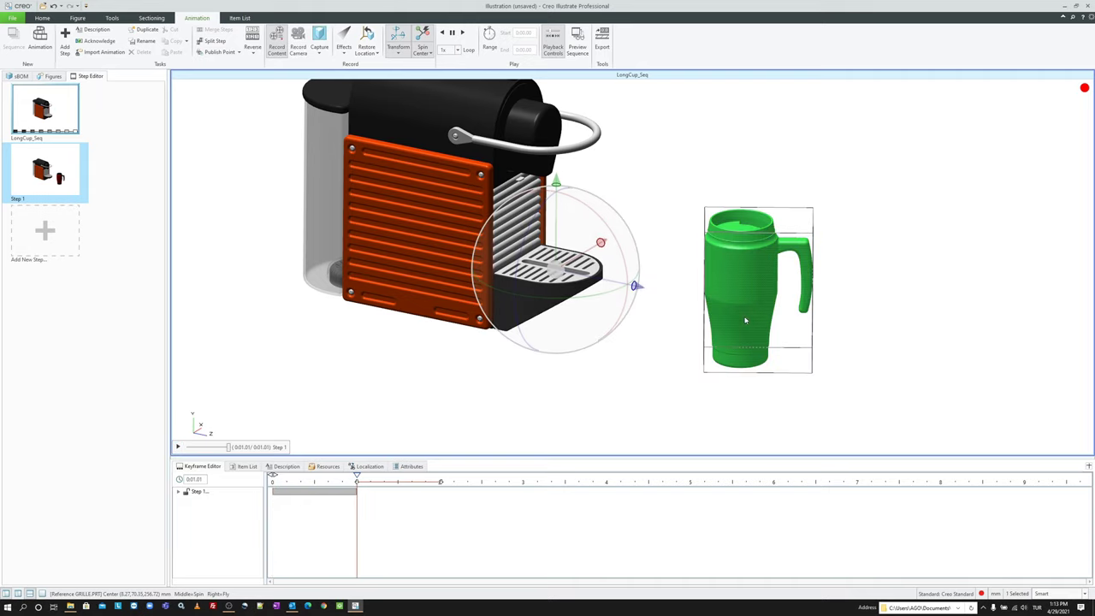
click(359, 482)
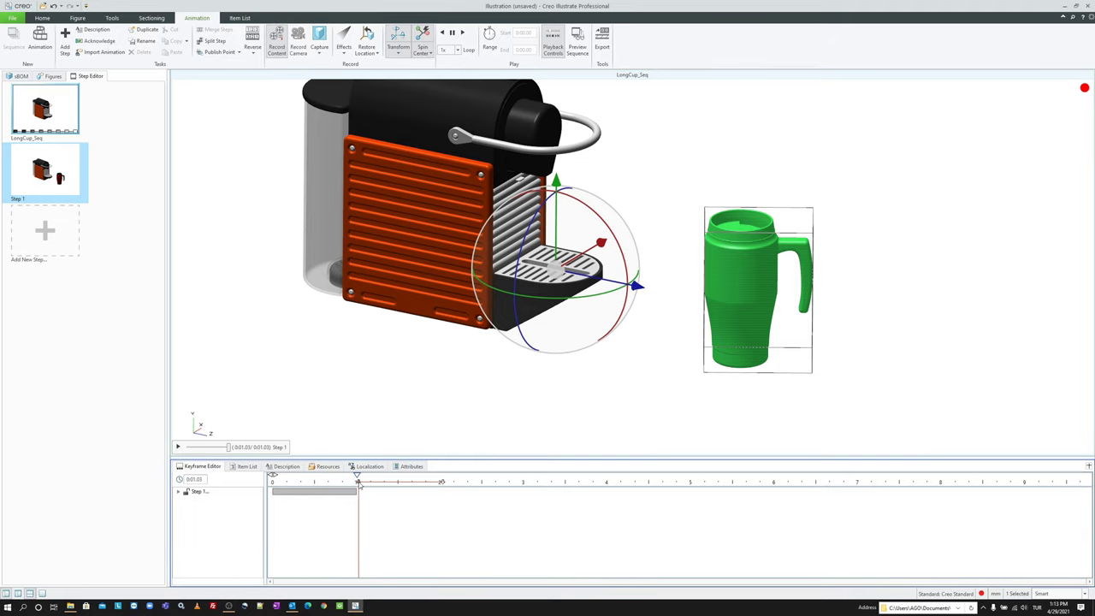
click(178, 493)
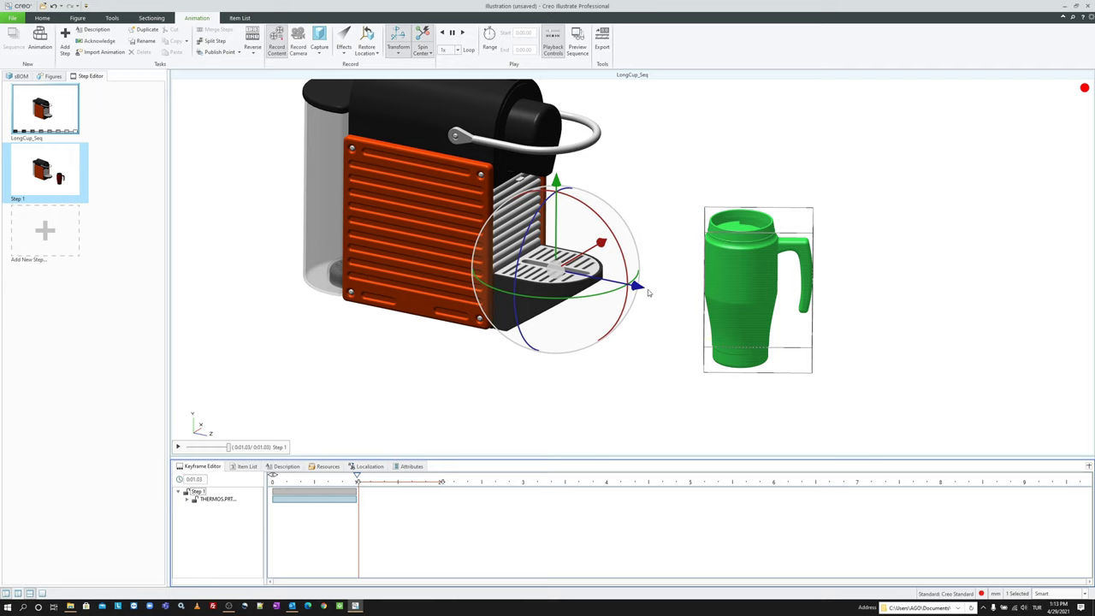
drag(637, 286, 587, 271)
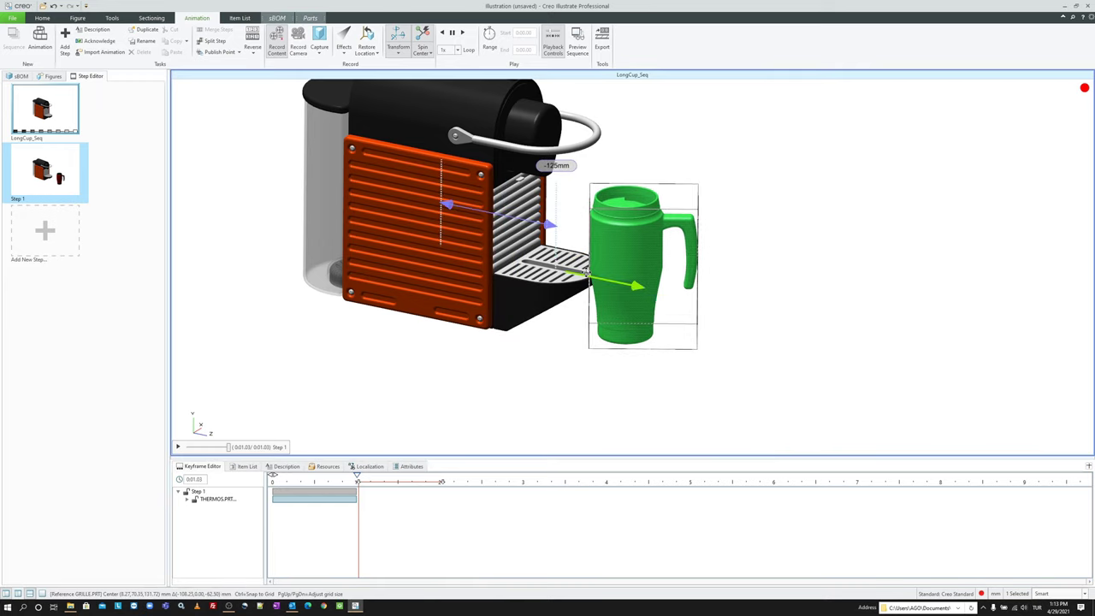
drag(587, 271, 587, 271)
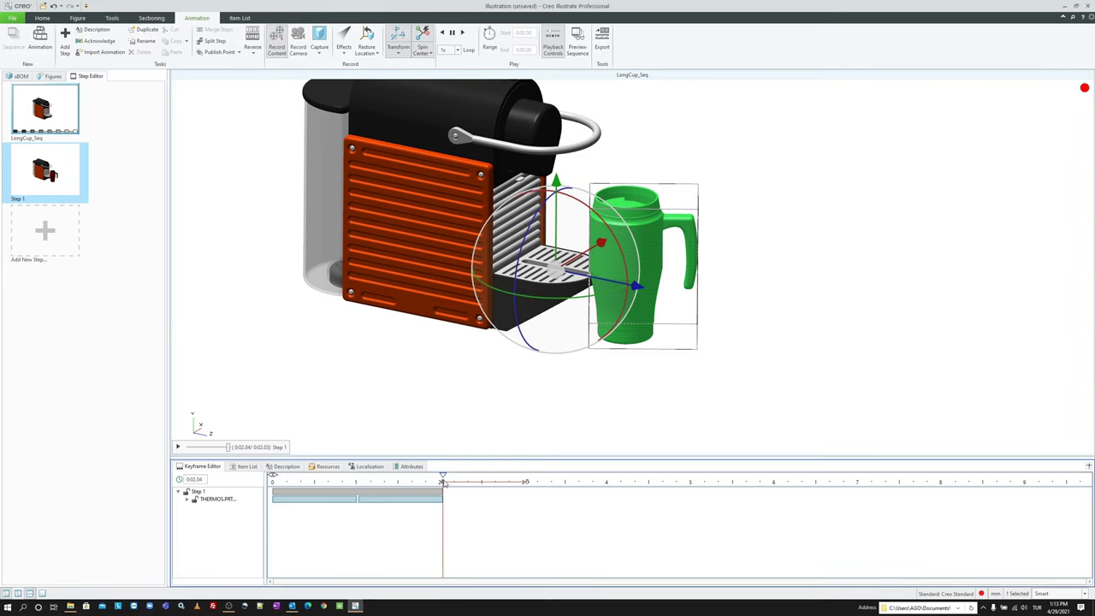
Step: Record a nudge of the thermos about 6 mm outward along Z at 2.04 s and back at 3.11 s, and play the step
drag(444, 484, 445, 484)
drag(637, 287, 641, 287)
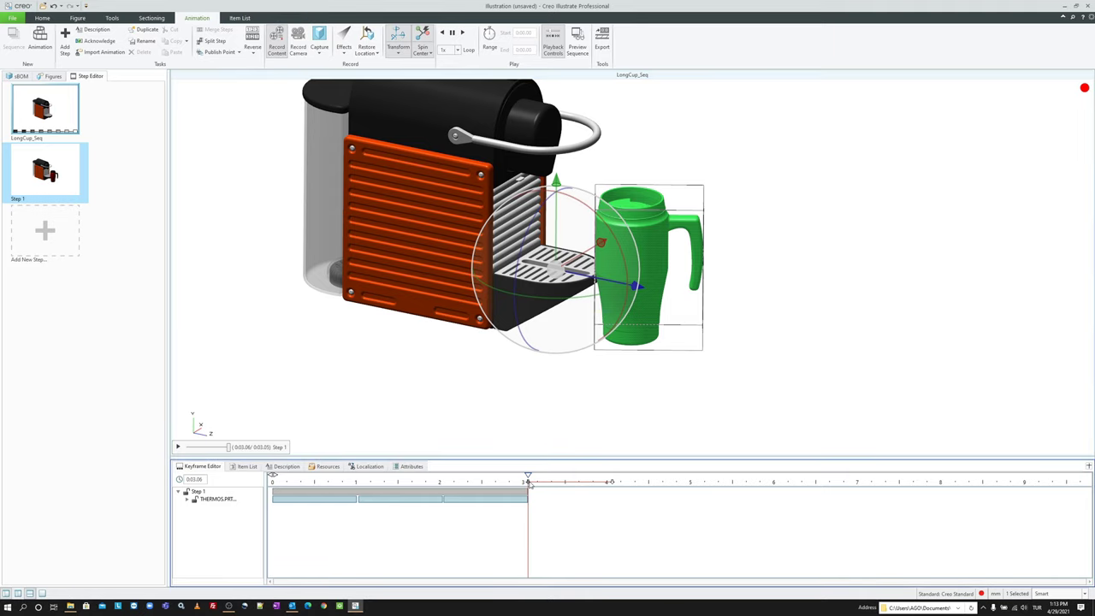
drag(529, 483, 534, 483)
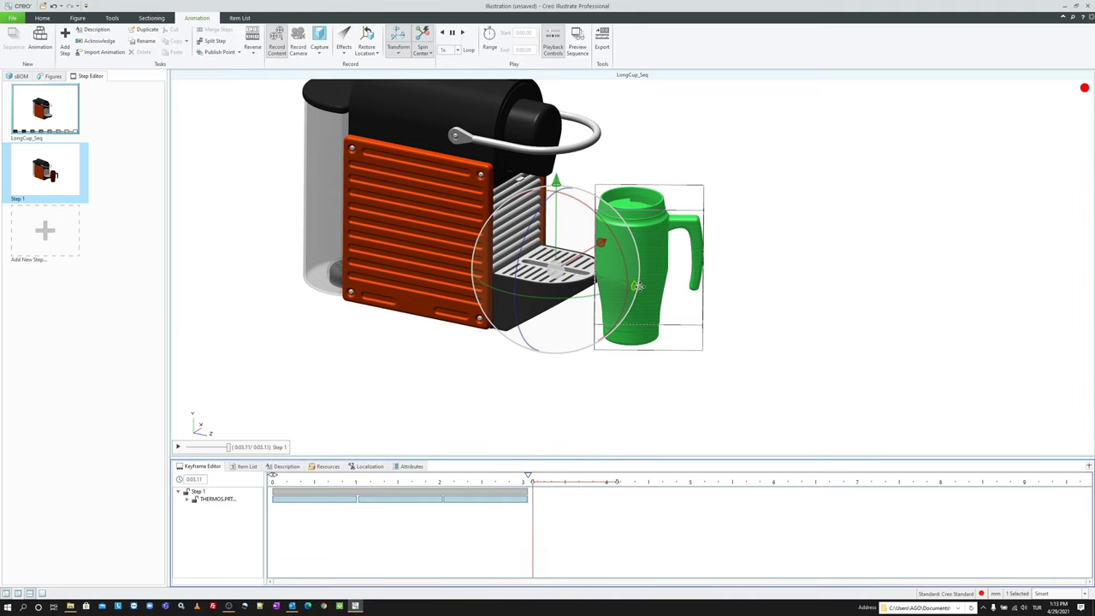
drag(640, 285, 636, 286)
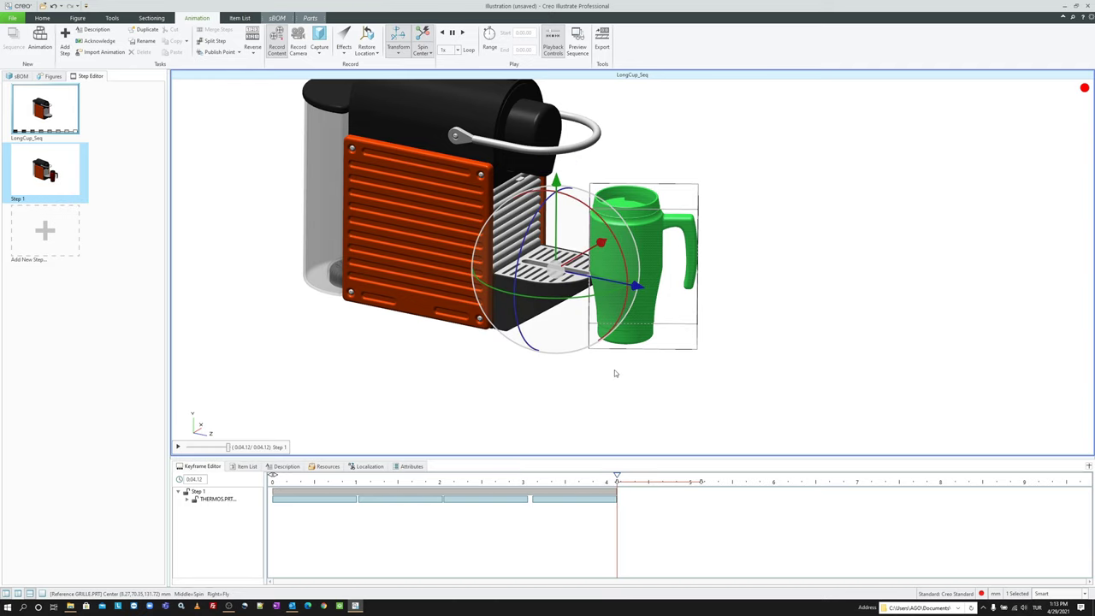
key(ctrl+z)
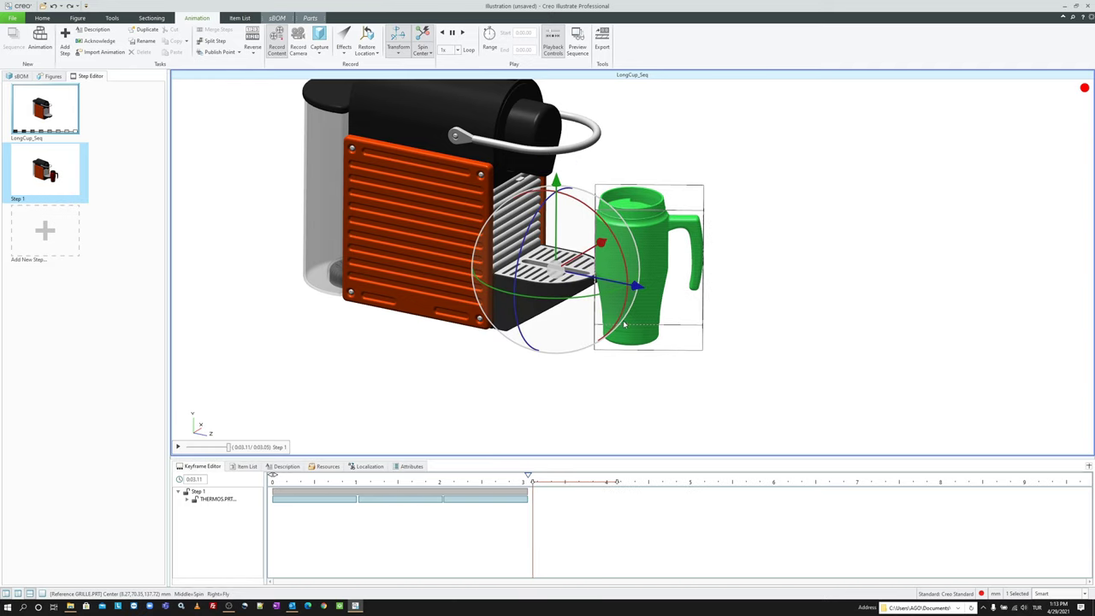
key(ctrl+y)
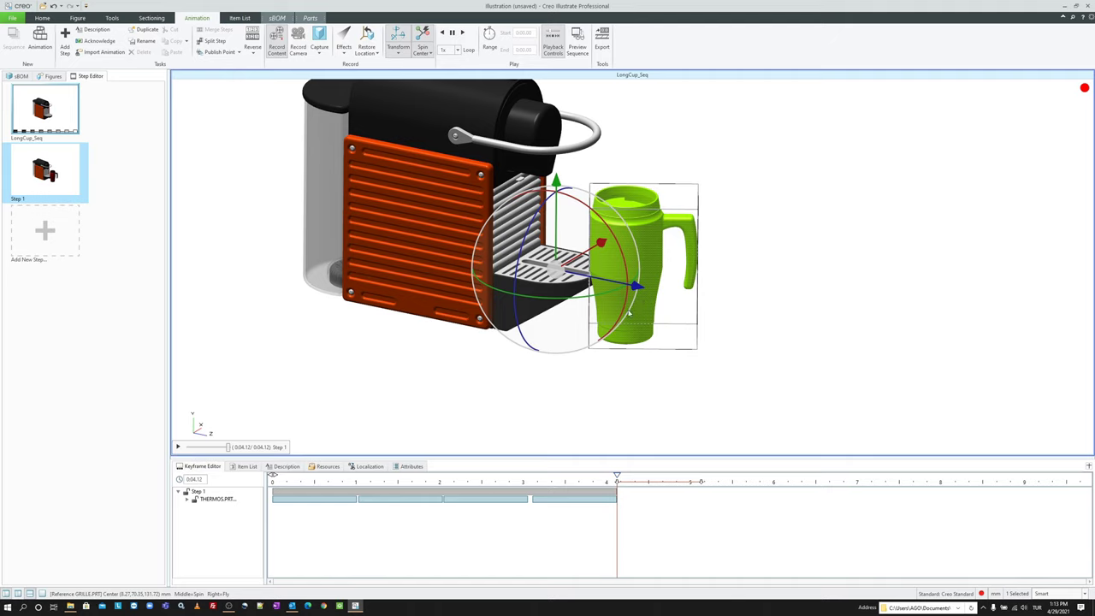
click(272, 381)
click(178, 447)
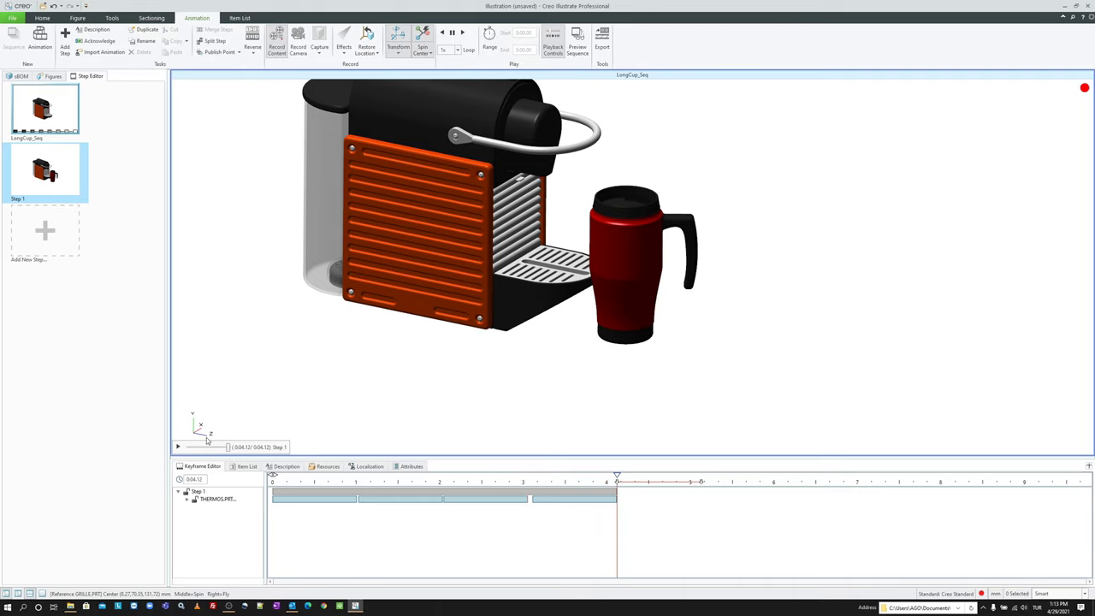
Step: At 4.16 s, move the thermos about 60 mm outward along Z away from the drip tray, and play Step 1
click(619, 482)
click(667, 304)
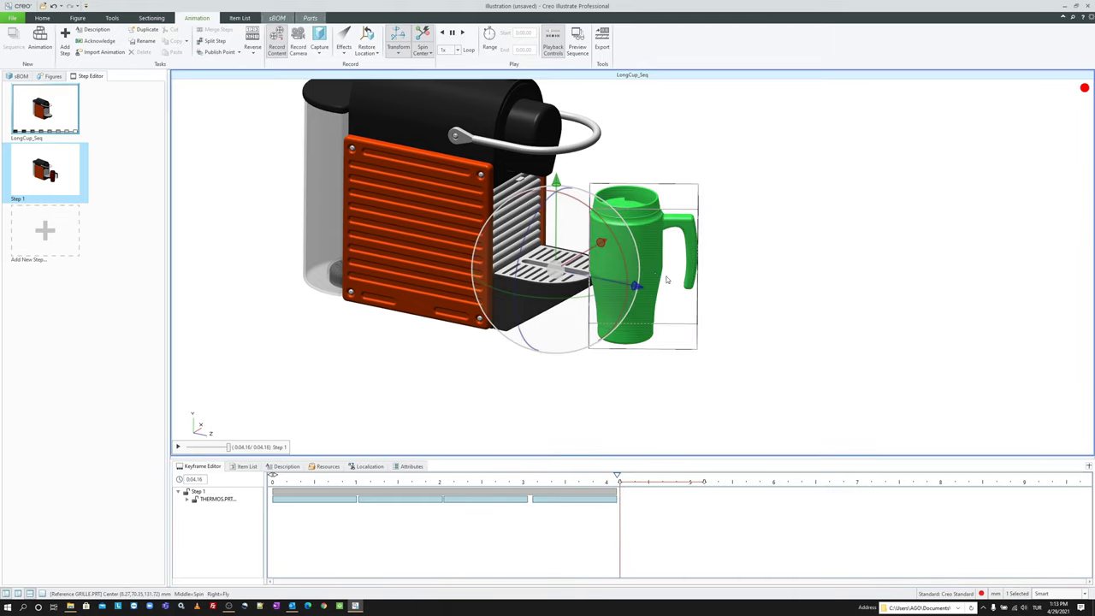
drag(637, 286, 655, 293)
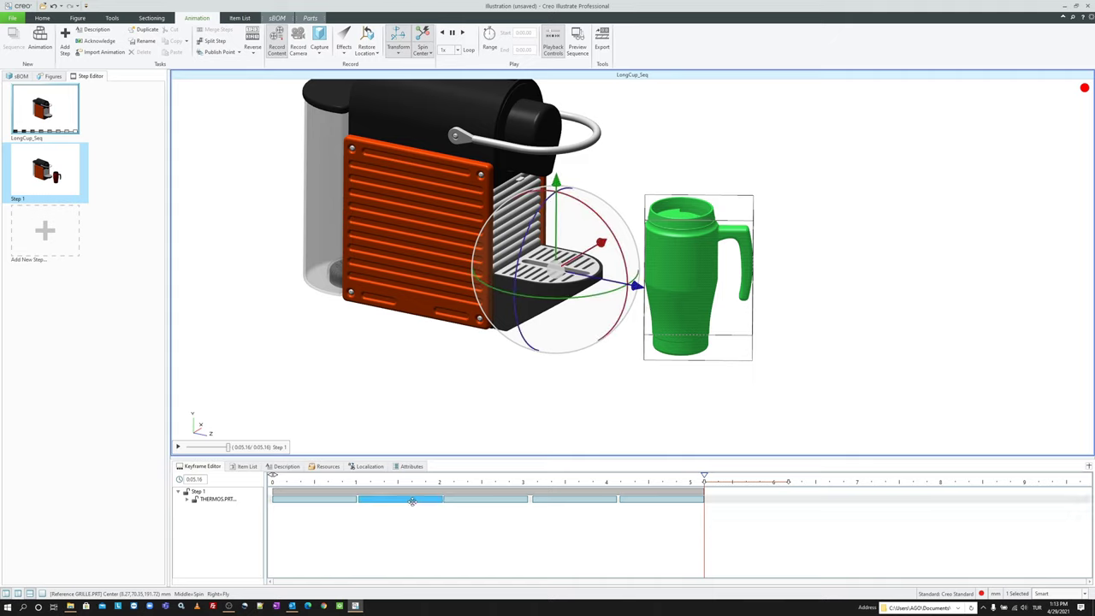
click(565, 401)
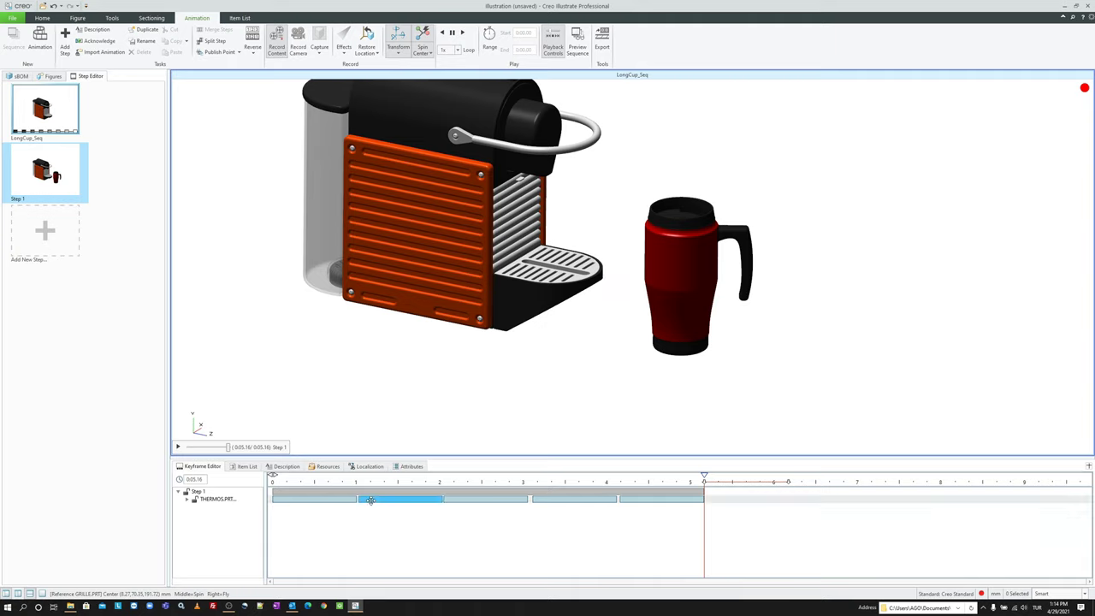
click(178, 446)
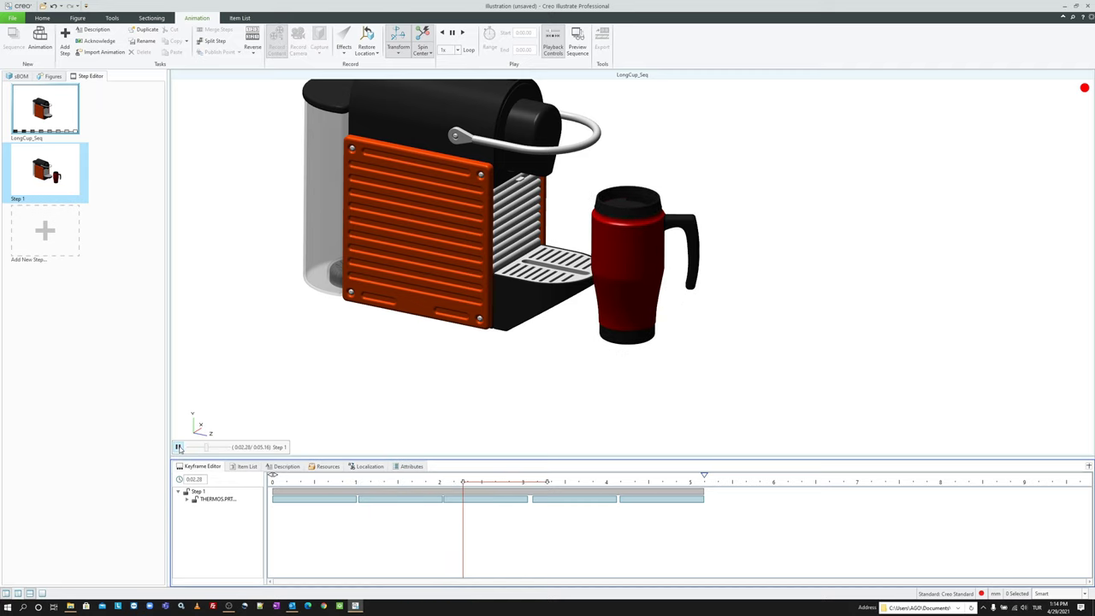
key(space)
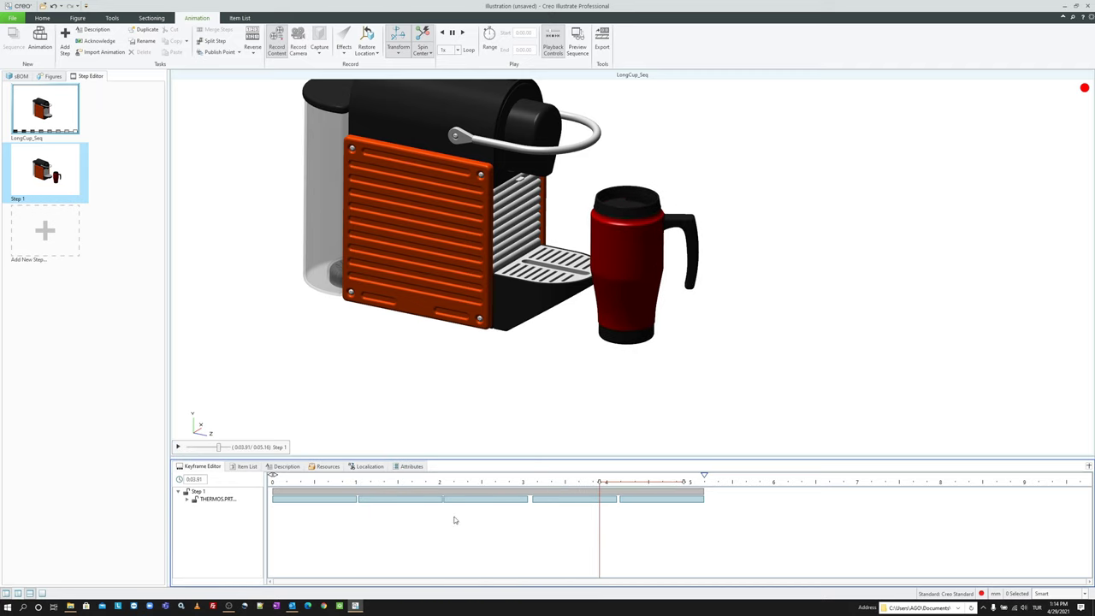
Step: Shorten the two thermos nudge keyframes to about 0.4 s each, place them back to back, and play the step
drag(385, 483, 444, 503)
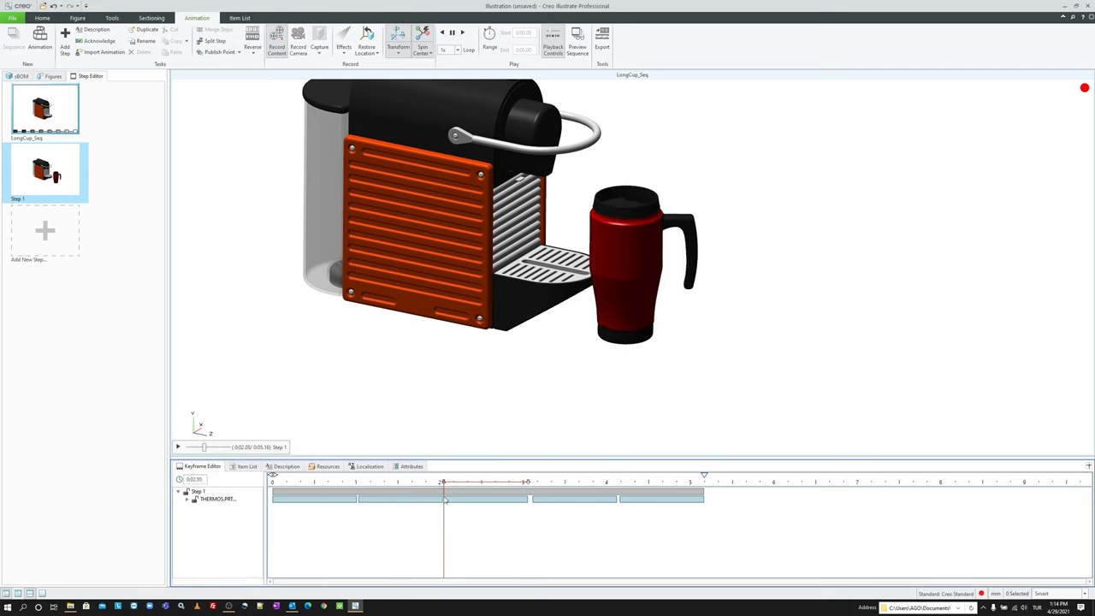
drag(525, 498, 484, 500)
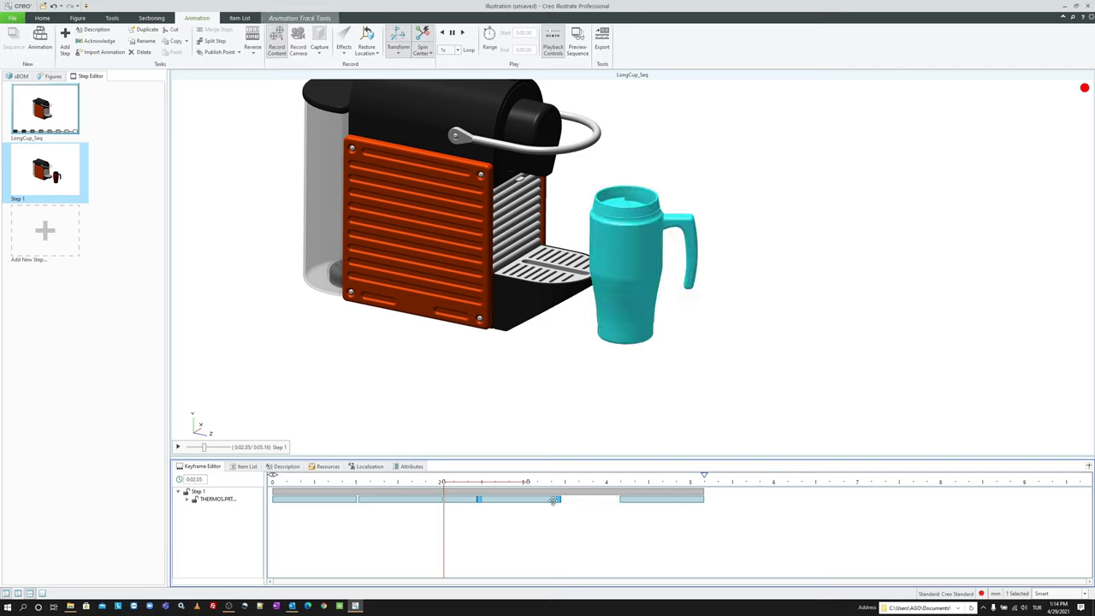
drag(561, 500, 513, 499)
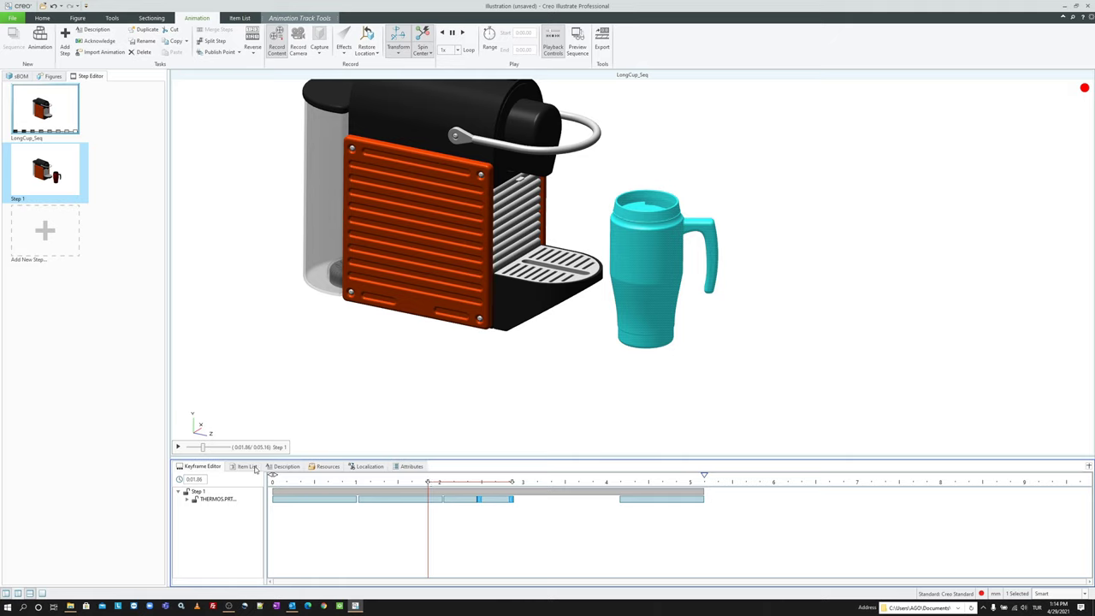
click(178, 447)
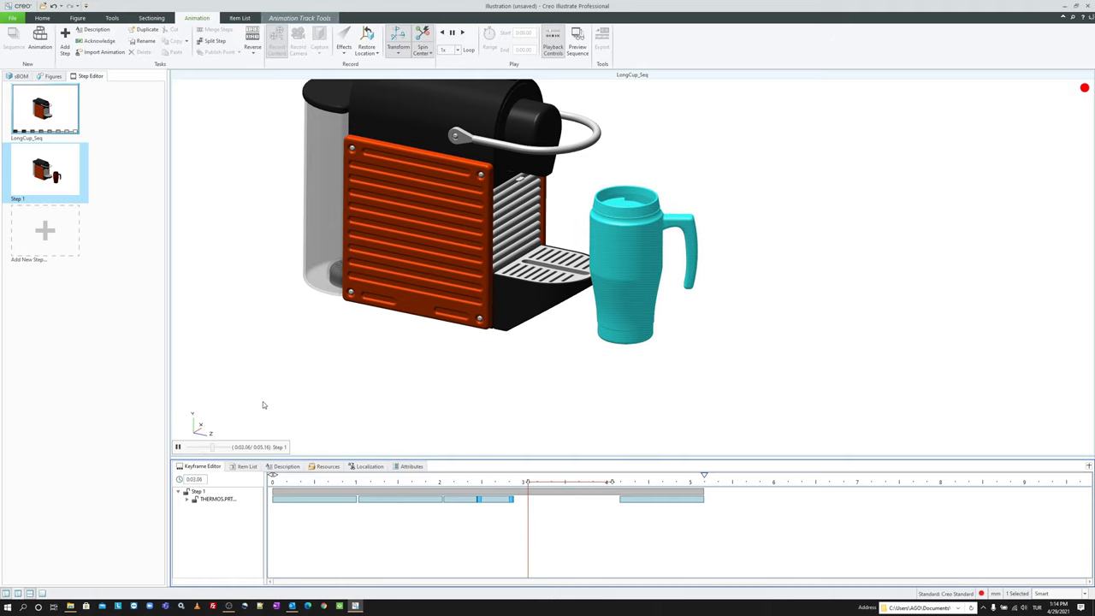
click(267, 403)
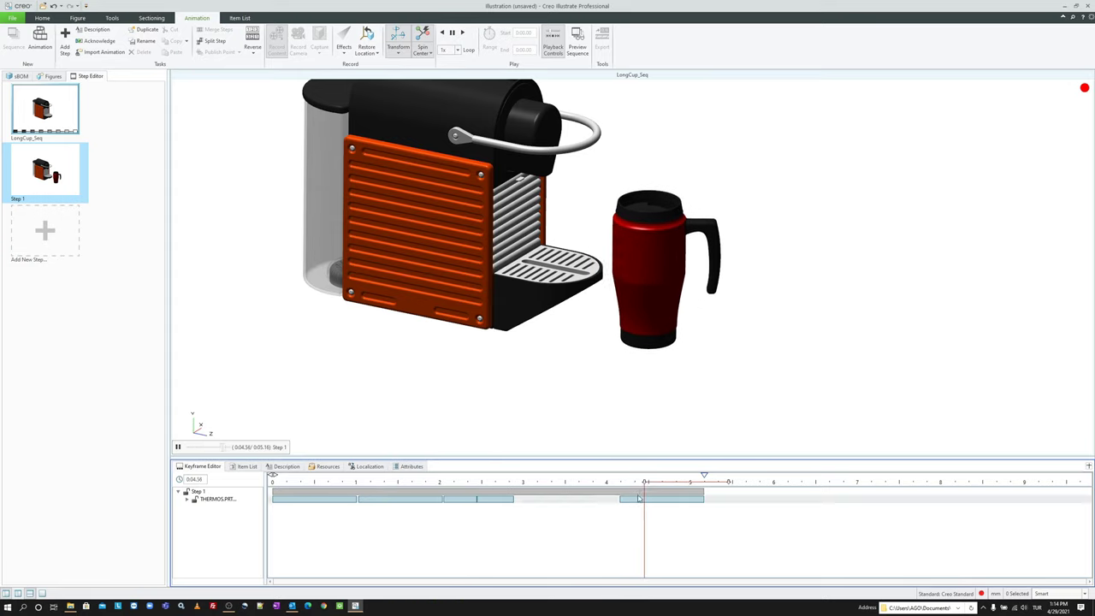
Step: Shift the last thermos keyframe earlier so it starts directly after the second nudge, and play the step
drag(685, 499, 572, 500)
click(502, 422)
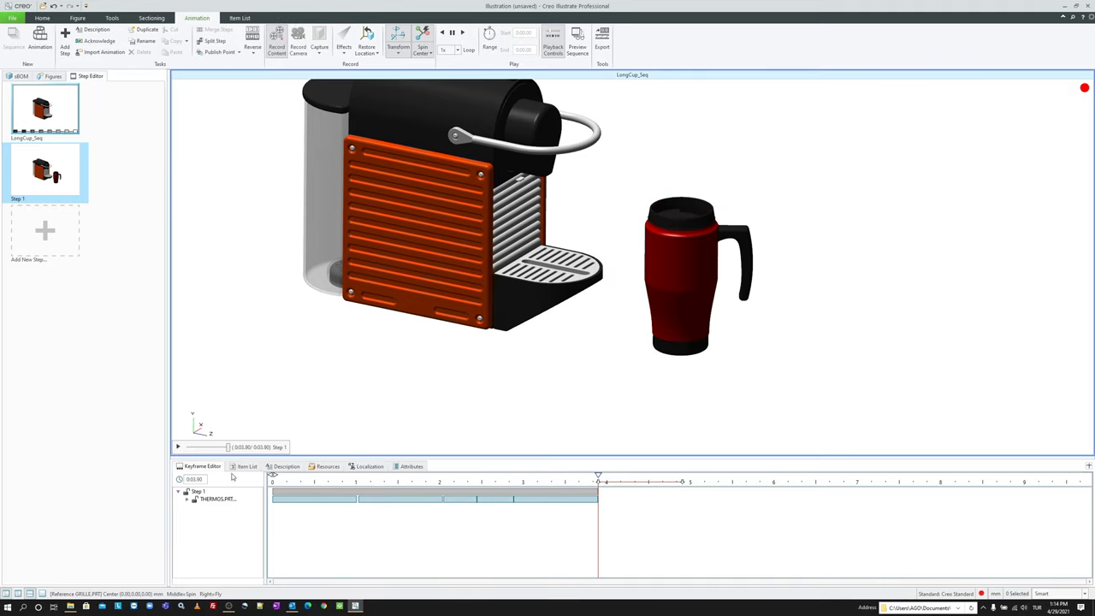
click(179, 447)
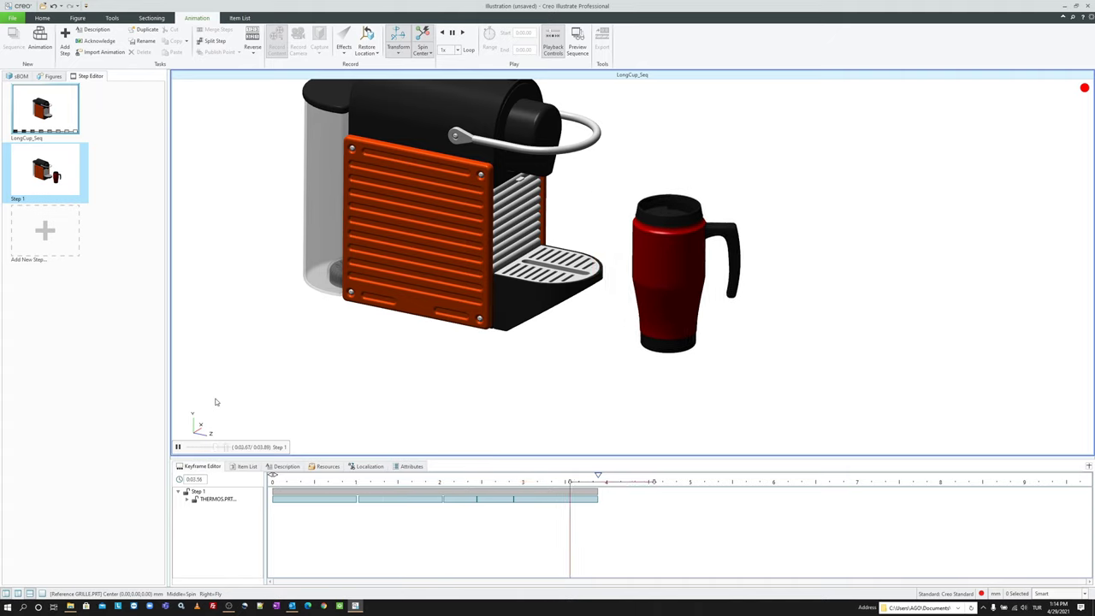
Step: Lengthen the thermos approach keyframe so it runs from 1 s to about 2.5 s, and play the step
drag(524, 500, 471, 501)
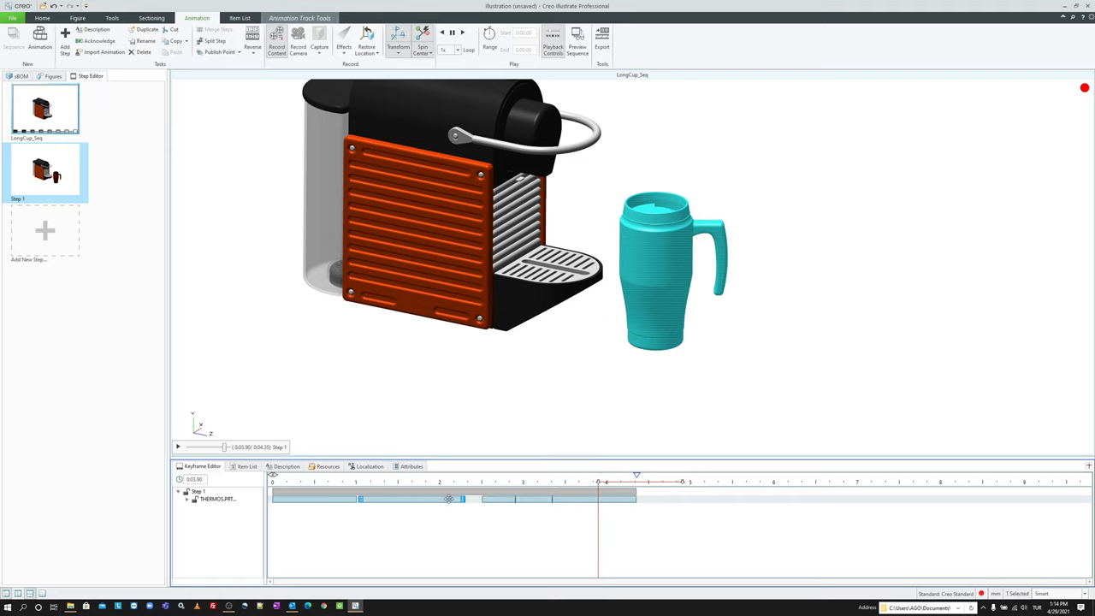
click(353, 477)
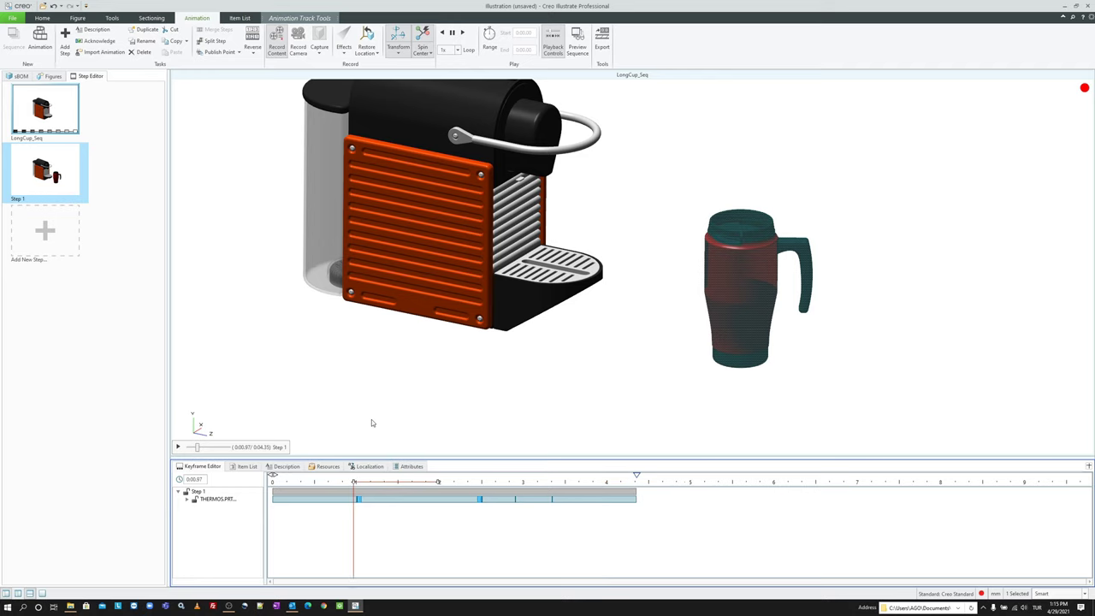
click(178, 447)
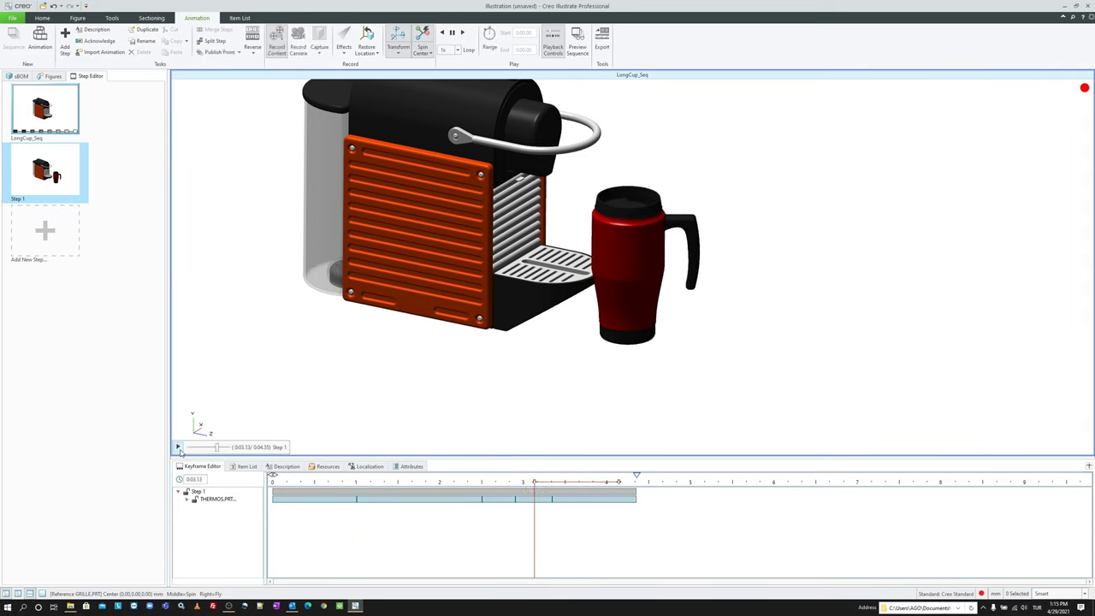
click(178, 447)
Step: Shorten the thermos approach keyframe to end at about 2.2 s, move the following keyframes up against it, and play the step
click(473, 499)
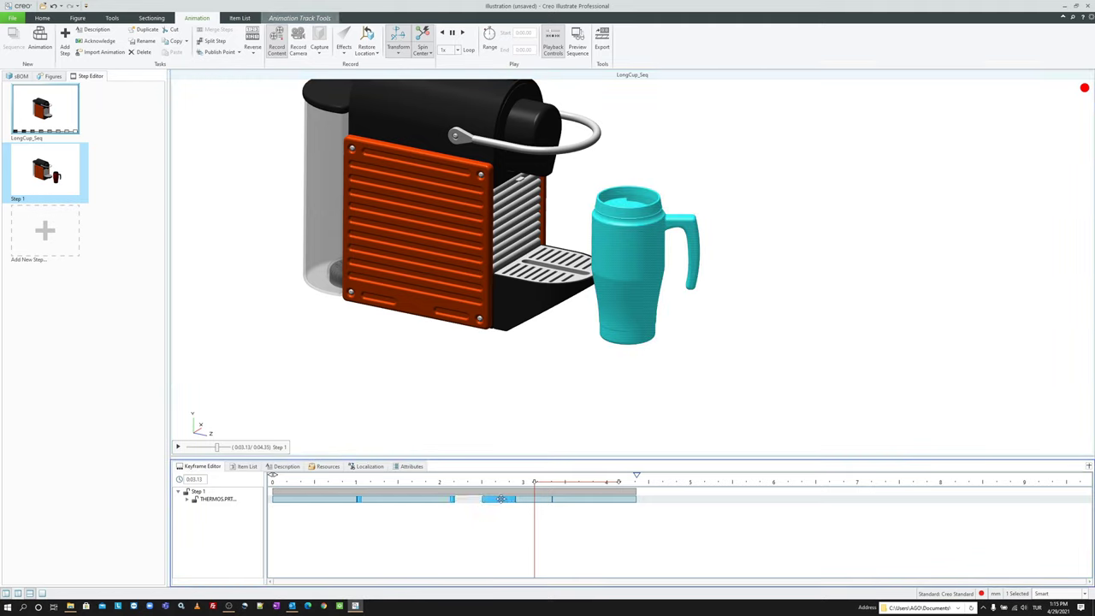
mouse_move(501, 499)
mouse_down()
mouse_move(473, 499)
mouse_move(509, 499)
mouse_up()
drag(573, 506, 549, 507)
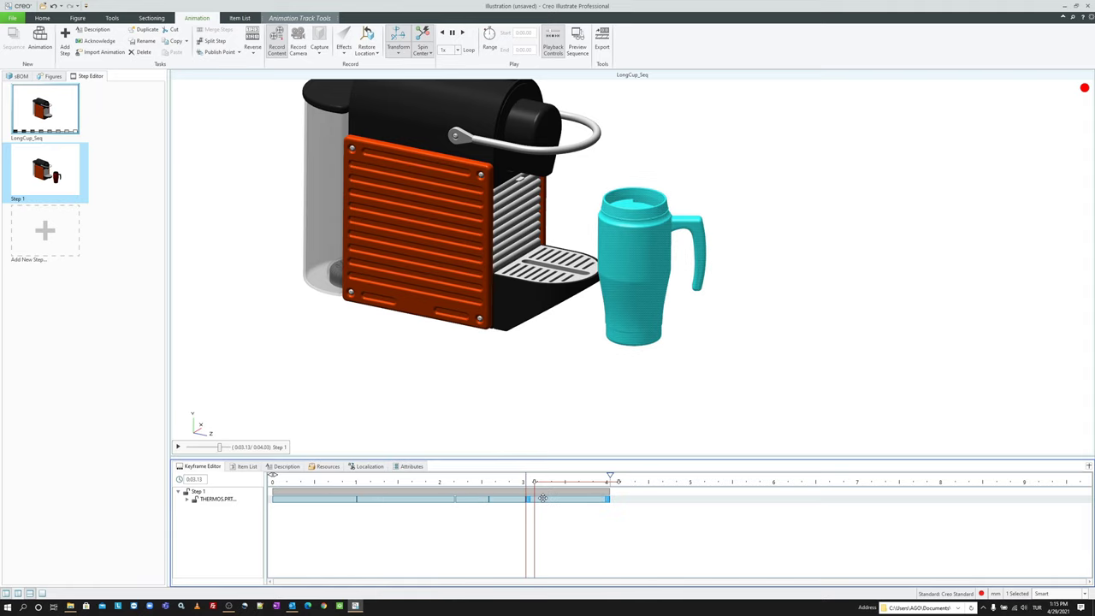
click(325, 481)
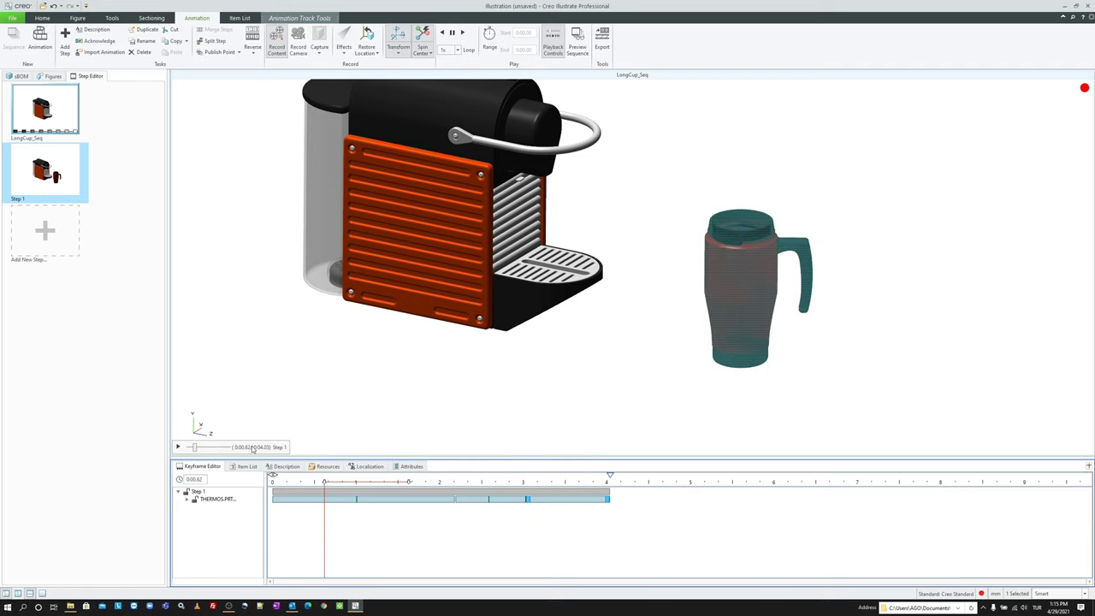
click(240, 427)
click(178, 447)
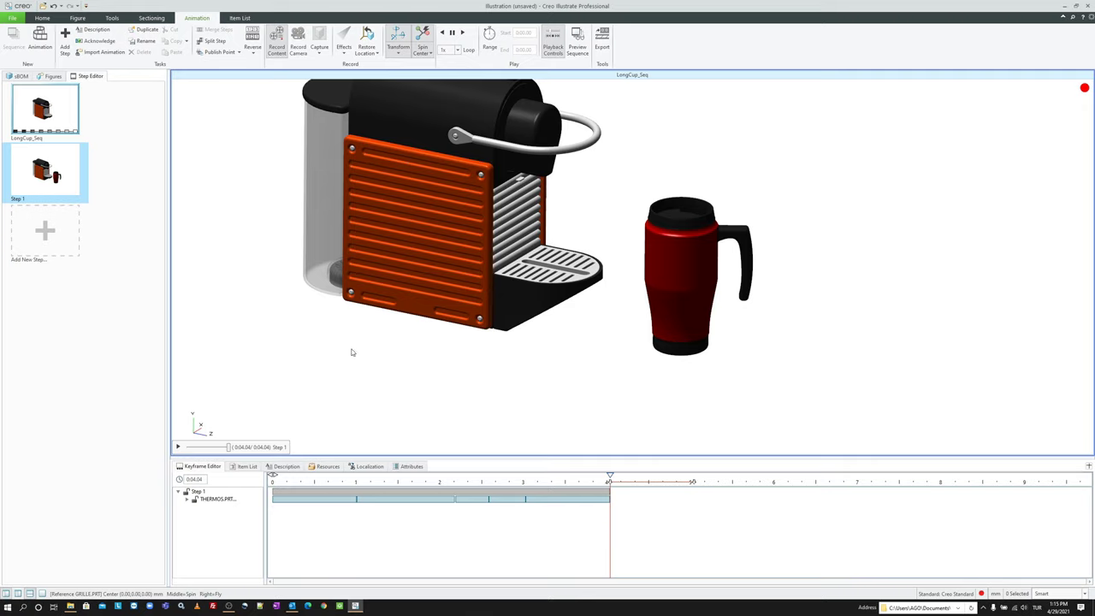
Step: Add a second step to LongCup_Seq and select the drip tray together with its slotted grille
click(55, 232)
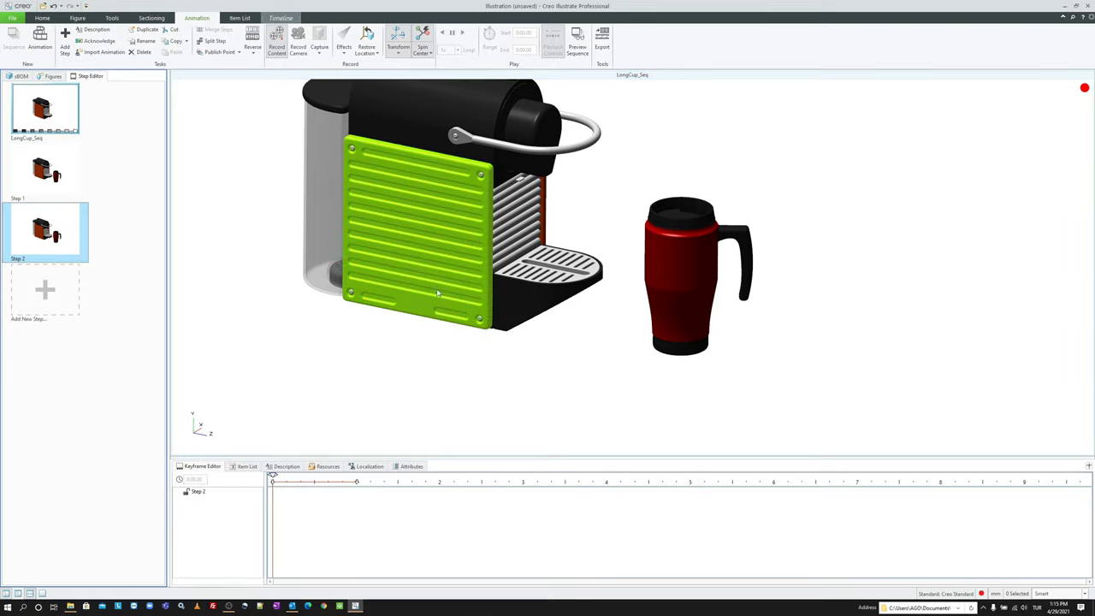
scroll(579, 208, up, 2)
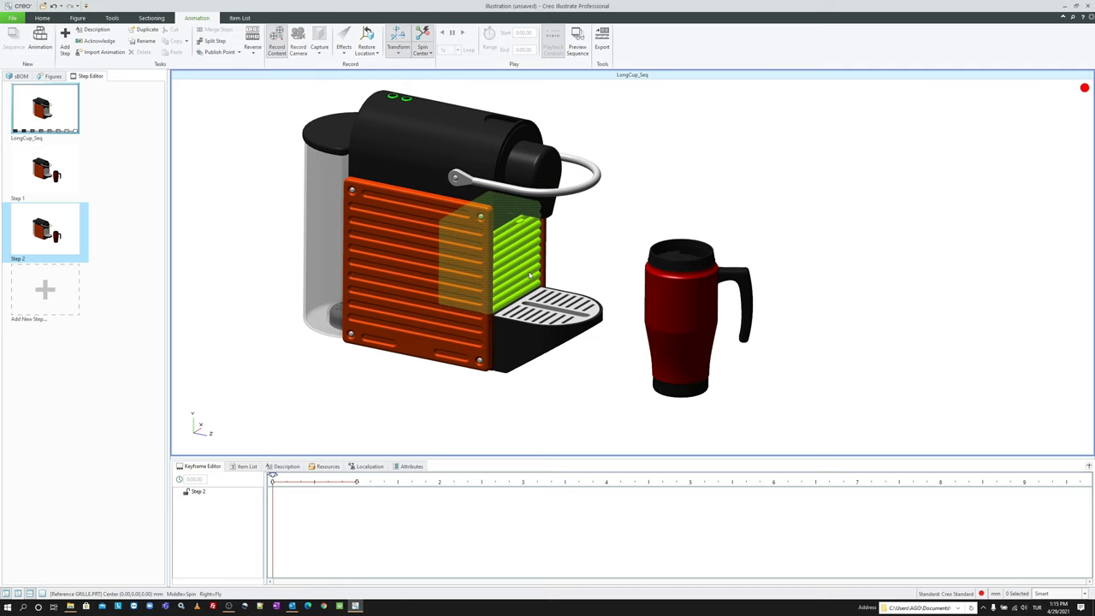
click(541, 345)
scroll(530, 334, up, 3)
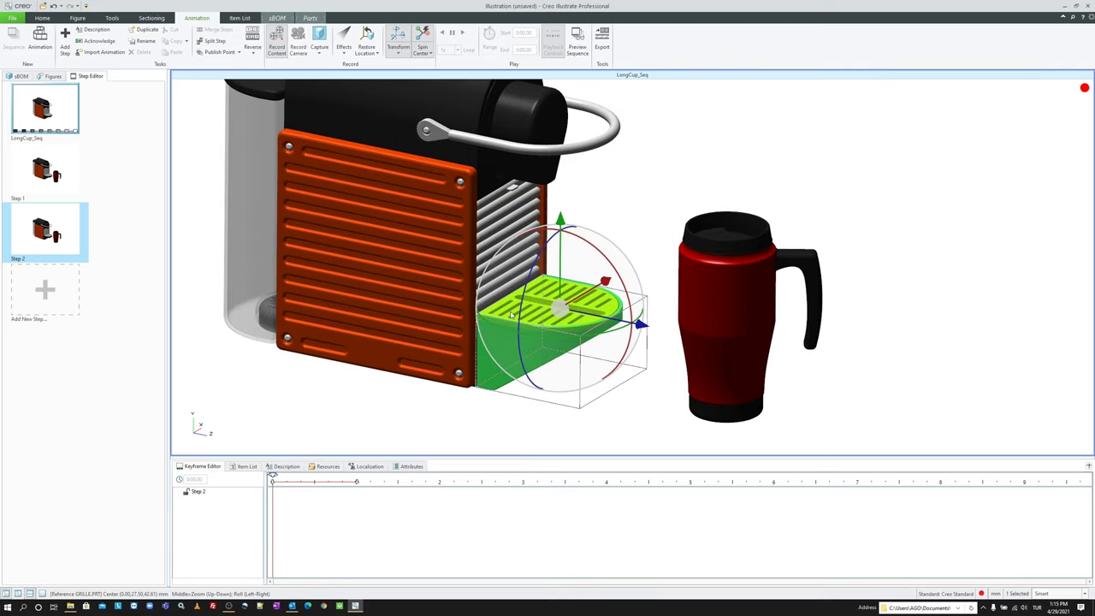
ctrl+click(510, 317)
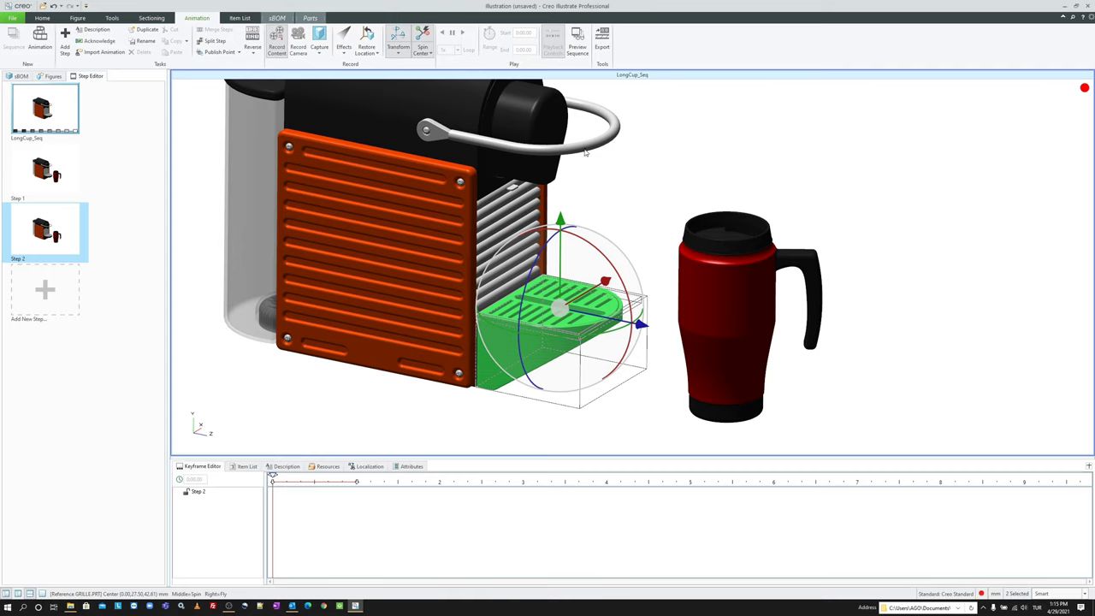
Step: Set the transform coordinate system to the lowest cylindrical rib face of POUBELLE.PRT, just above the drip tray
click(401, 52)
click(422, 89)
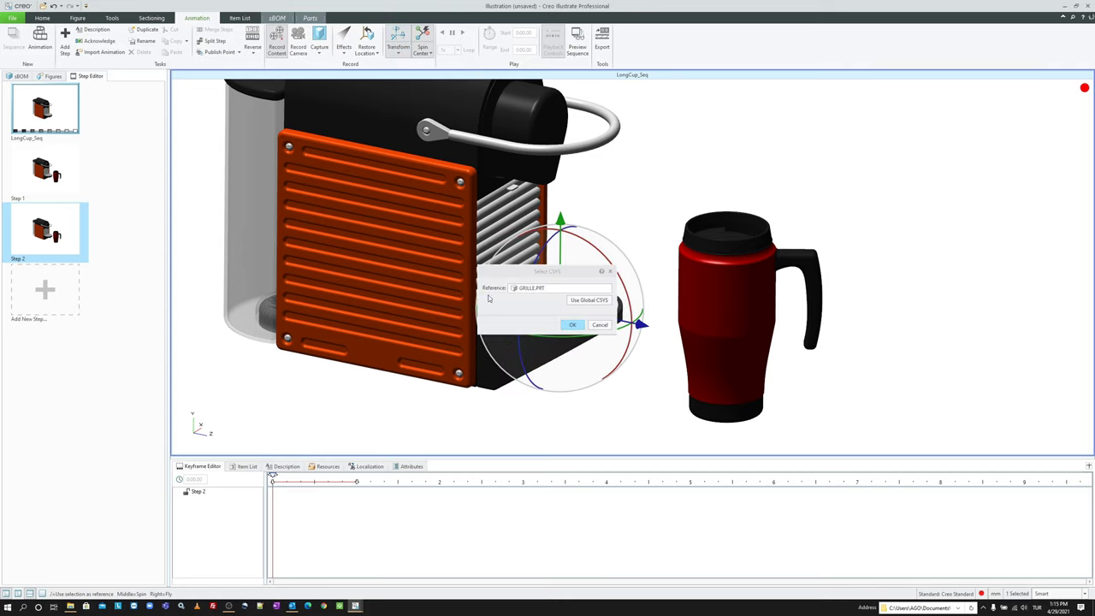
drag(527, 279, 343, 271)
click(494, 307)
scroll(494, 307, up, 5)
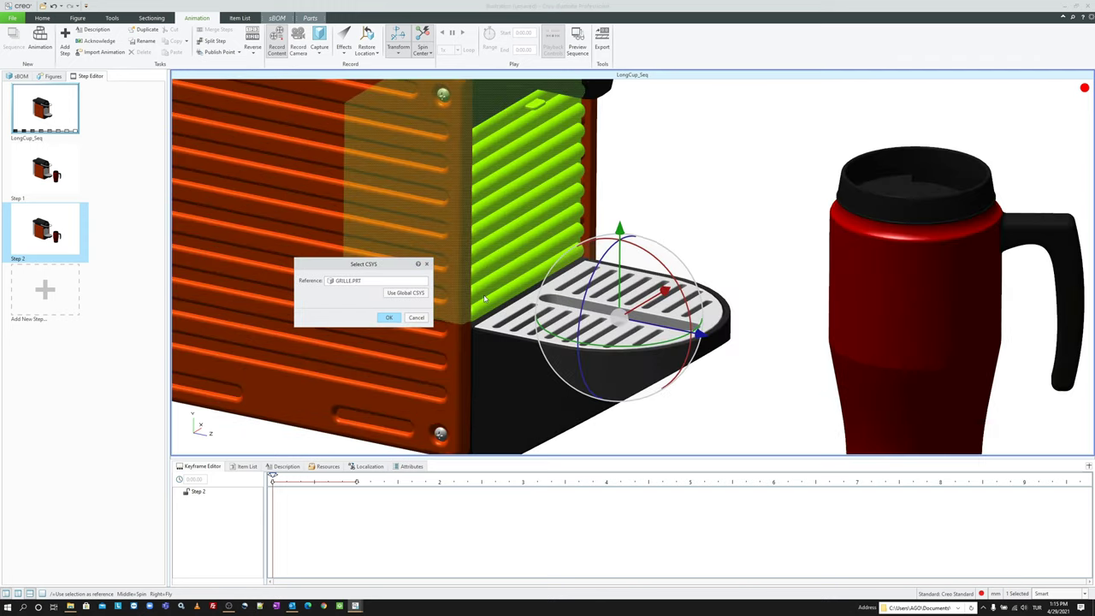
scroll(494, 306, up, 2)
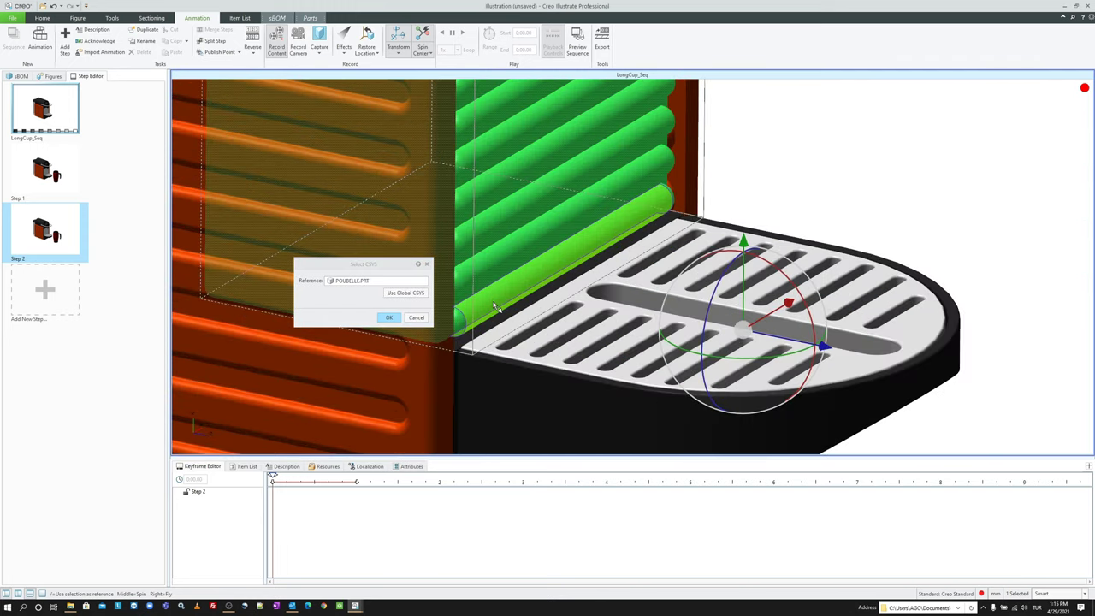
click(494, 306)
scroll(494, 306, down, 5)
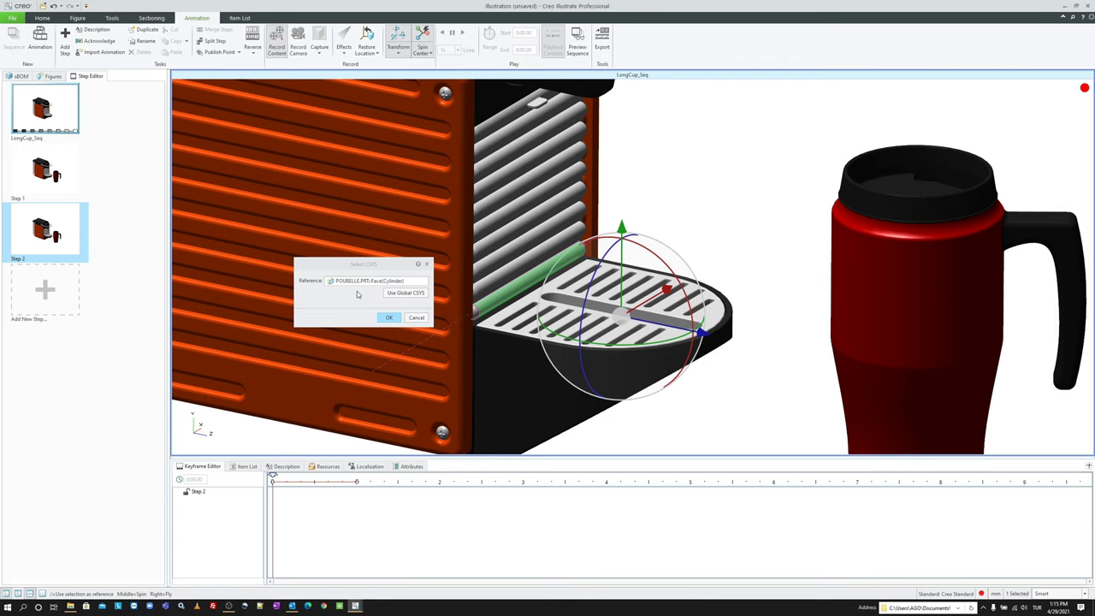
middle_click(357, 291)
scroll(570, 268, down, 3)
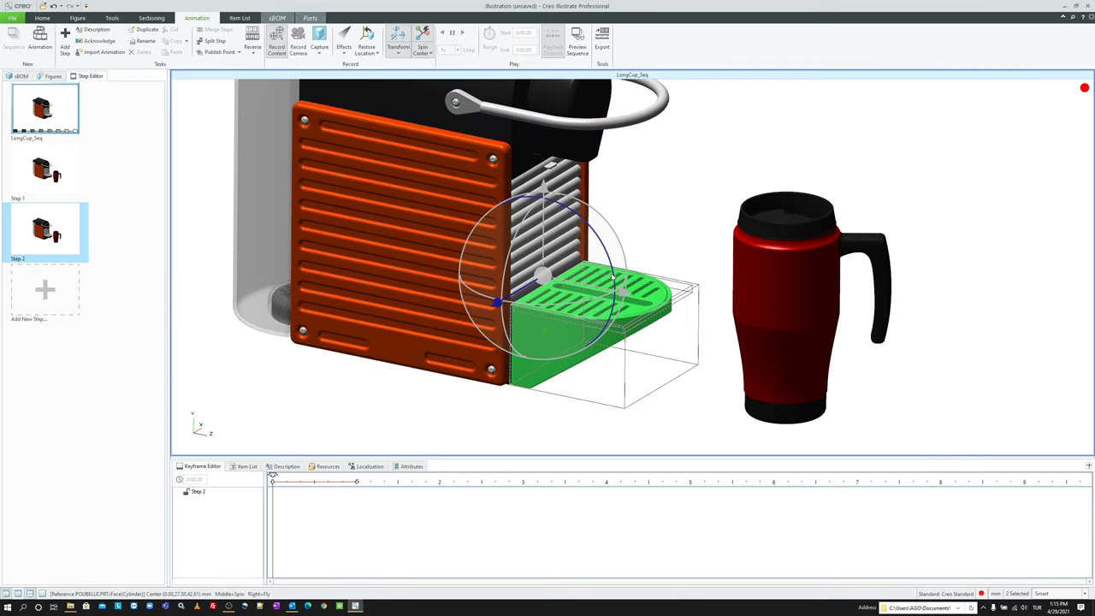
Step: Rotate the drip tray and its grille upward by 90° about the rib's axis
drag(613, 277, 596, 243)
text(9)
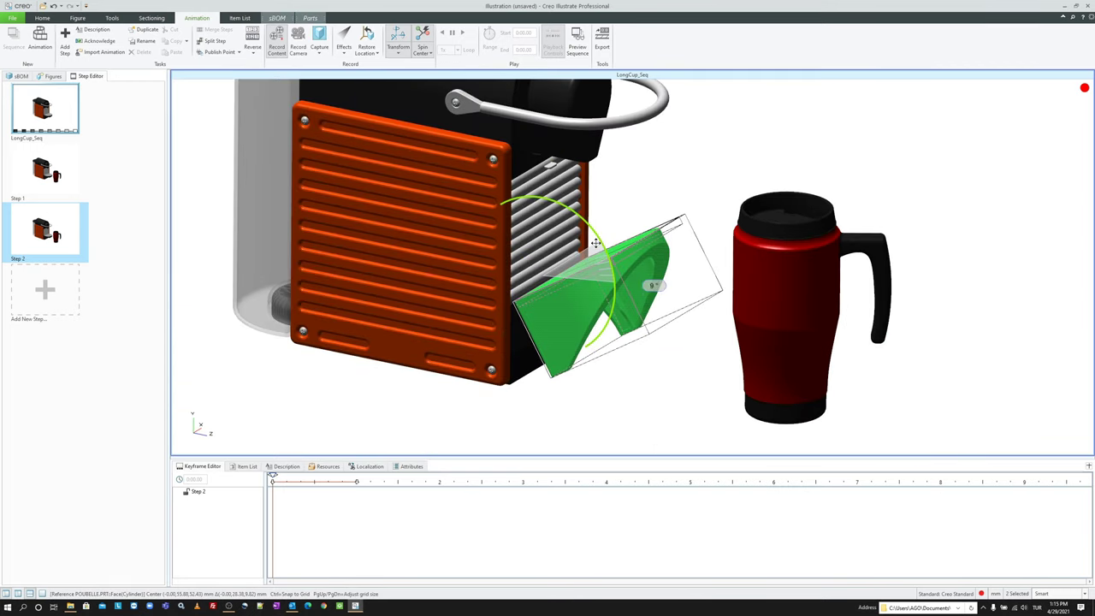
text(0)
key(Return)
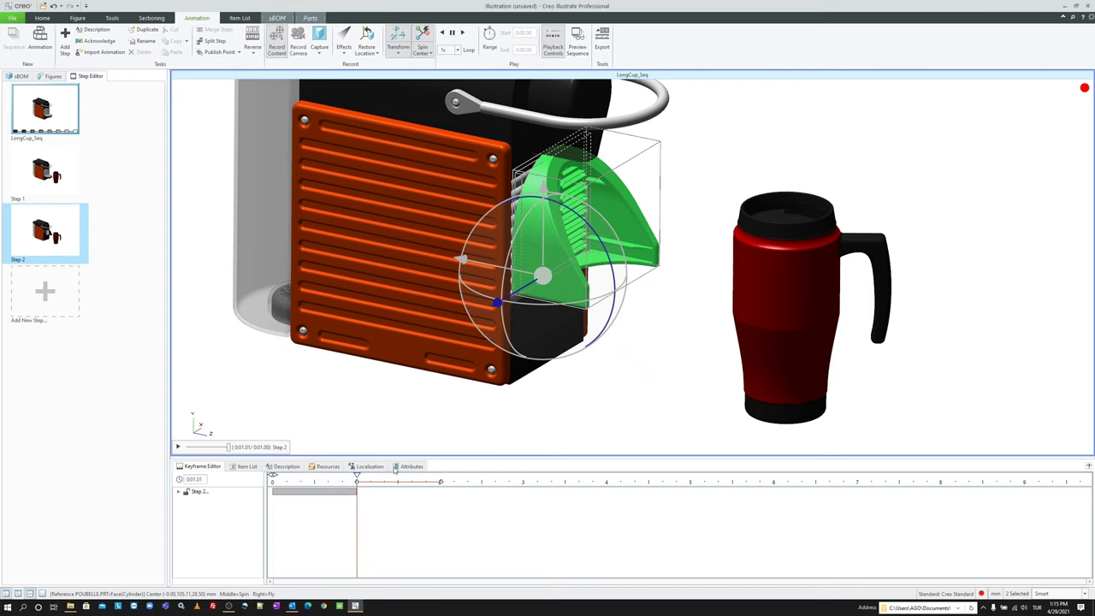
Step: Lengthen the tray rotation keyframe to about 1.5 s and play Step 2 from the start
drag(359, 492, 393, 505)
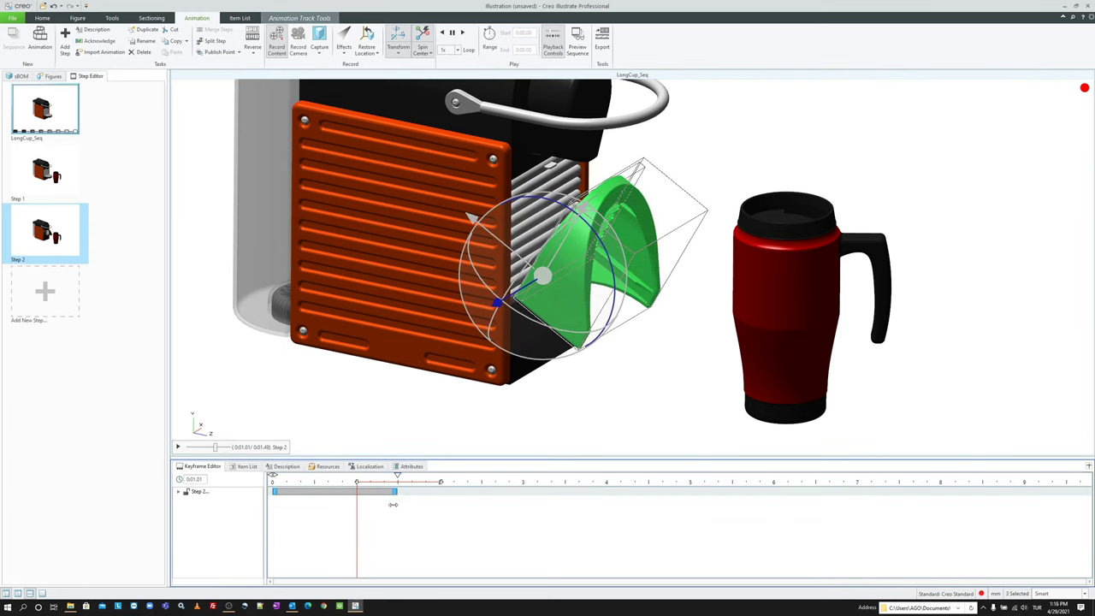
click(299, 403)
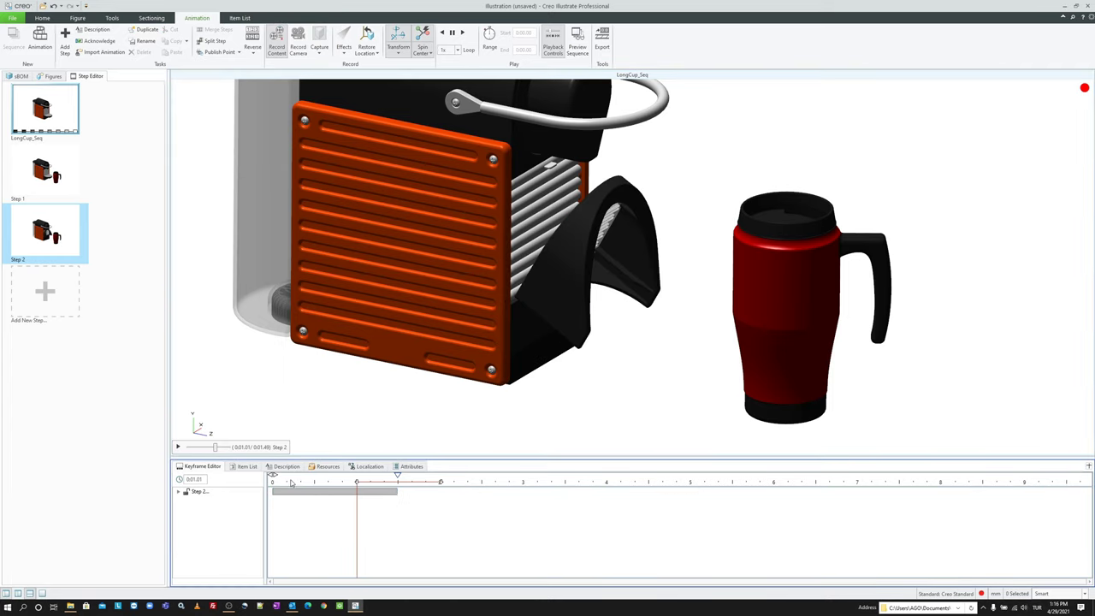
click(291, 481)
drag(291, 482, 252, 482)
click(178, 446)
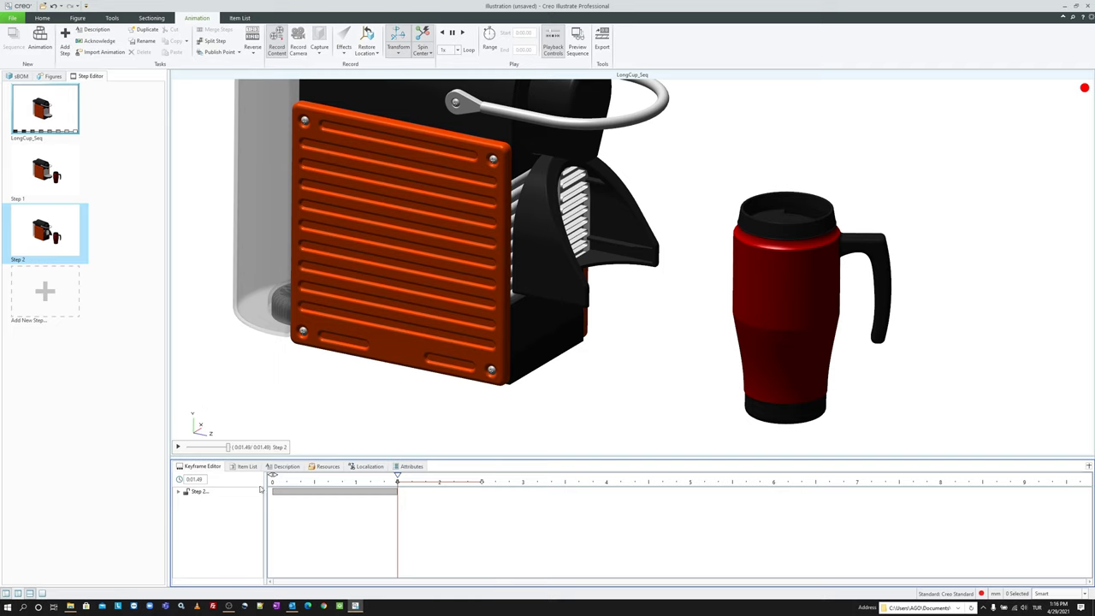
Step: Add a Flash effect to the drip tray from 0 to about 1.5 s with the default colour, and play the step
click(300, 483)
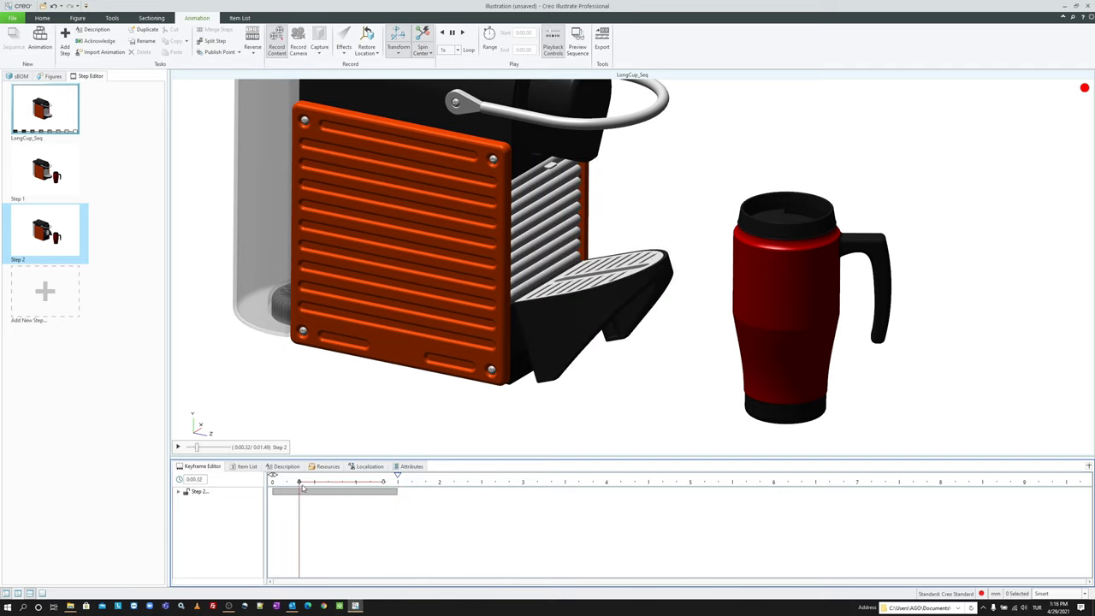
drag(299, 482, 264, 483)
click(534, 346)
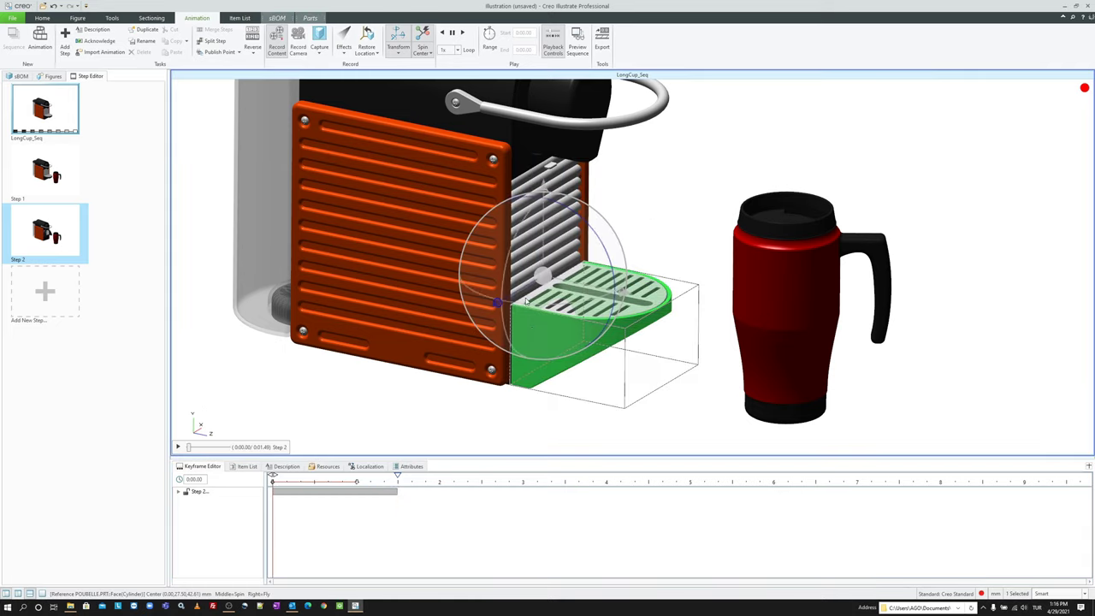
click(343, 44)
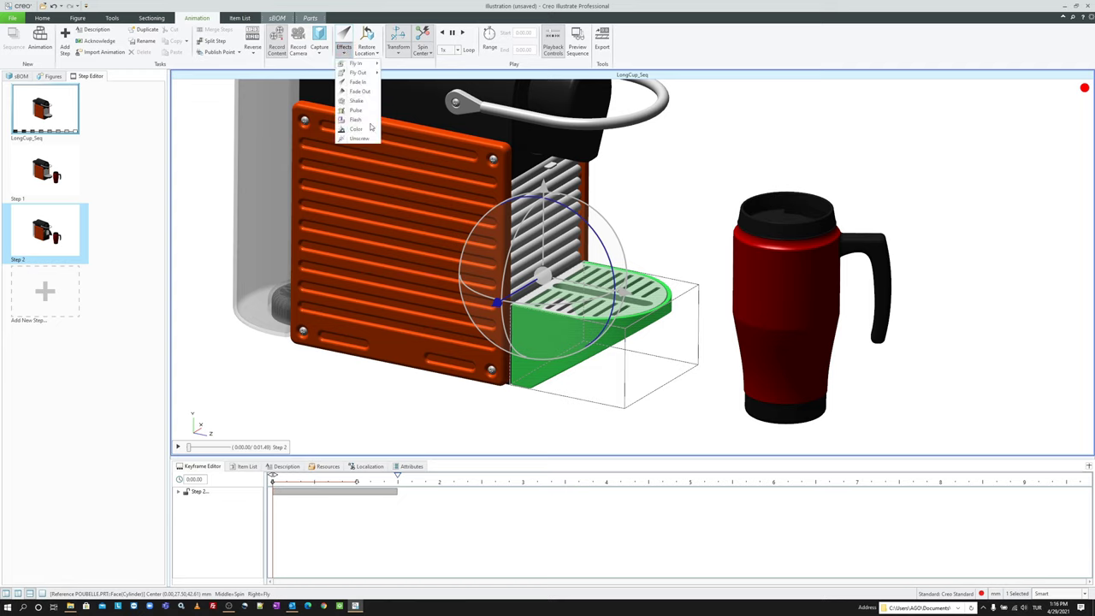
key(Escape)
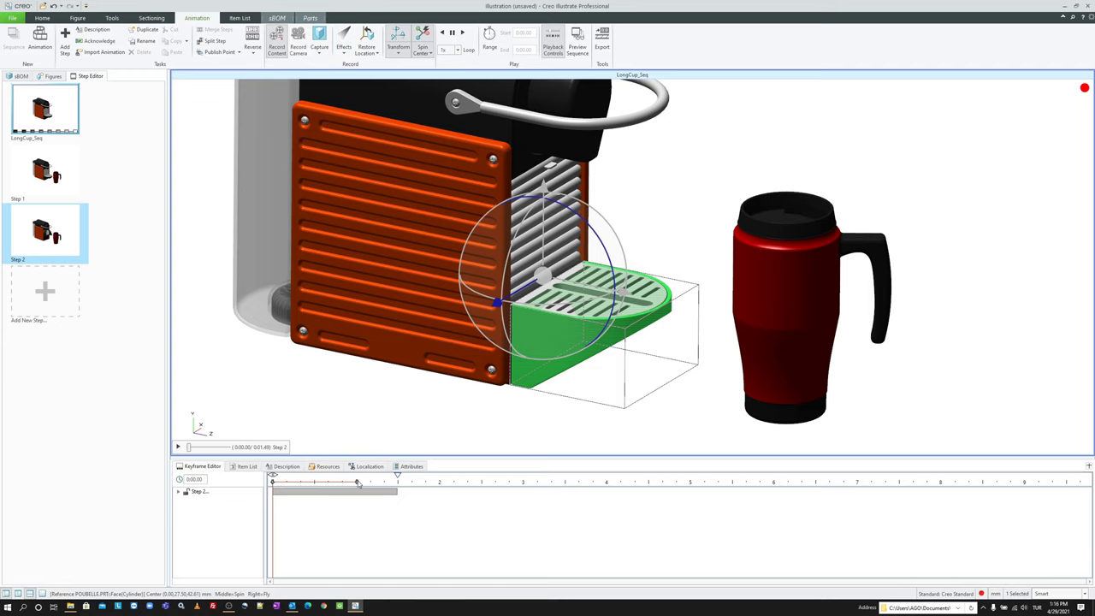
drag(358, 483, 388, 496)
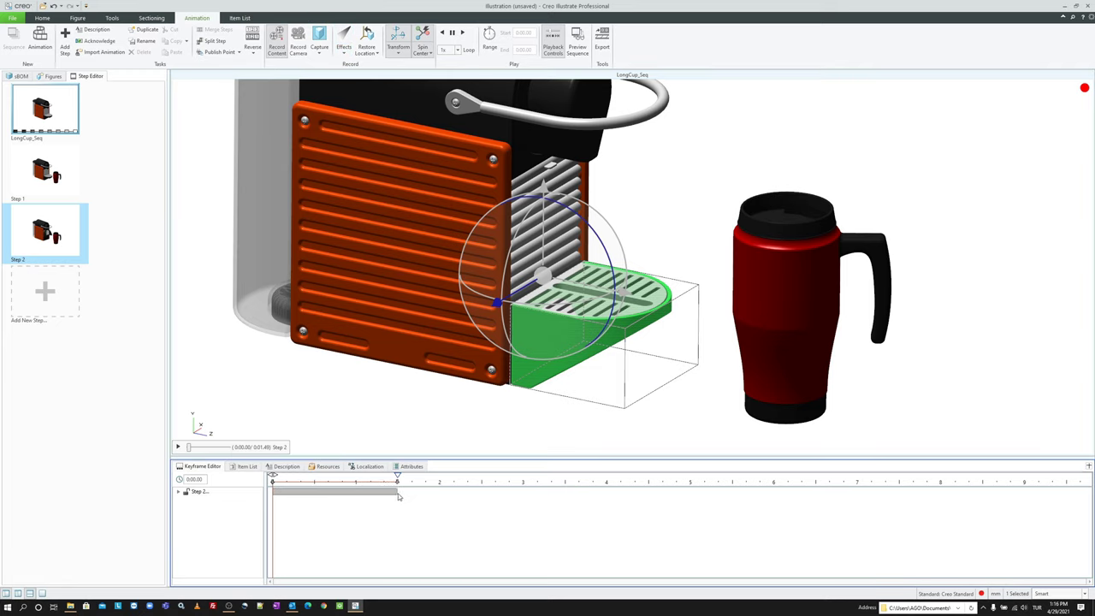
click(343, 44)
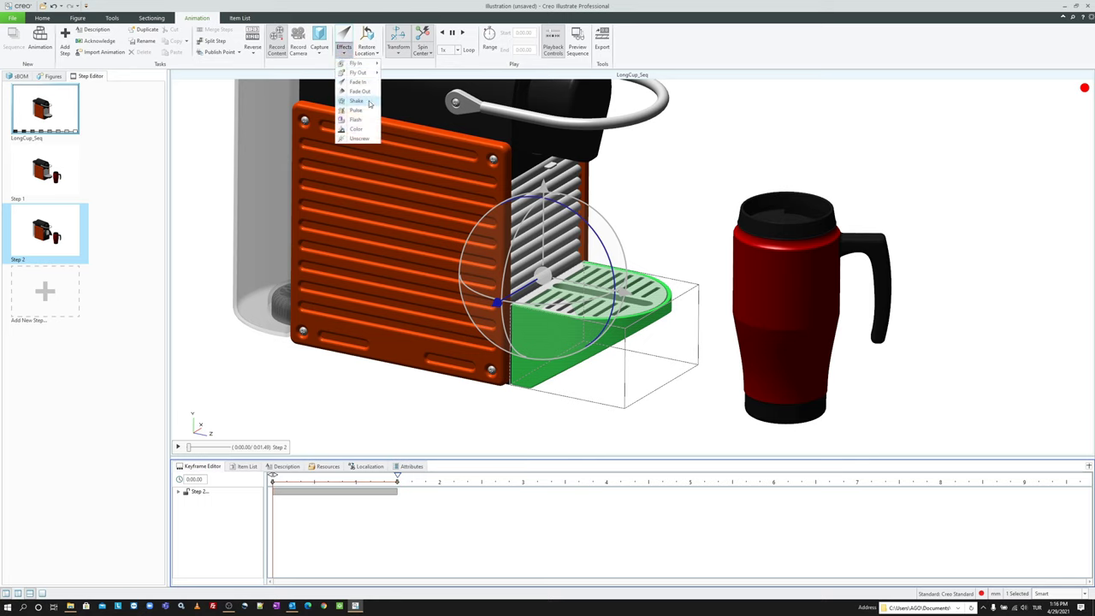
click(358, 120)
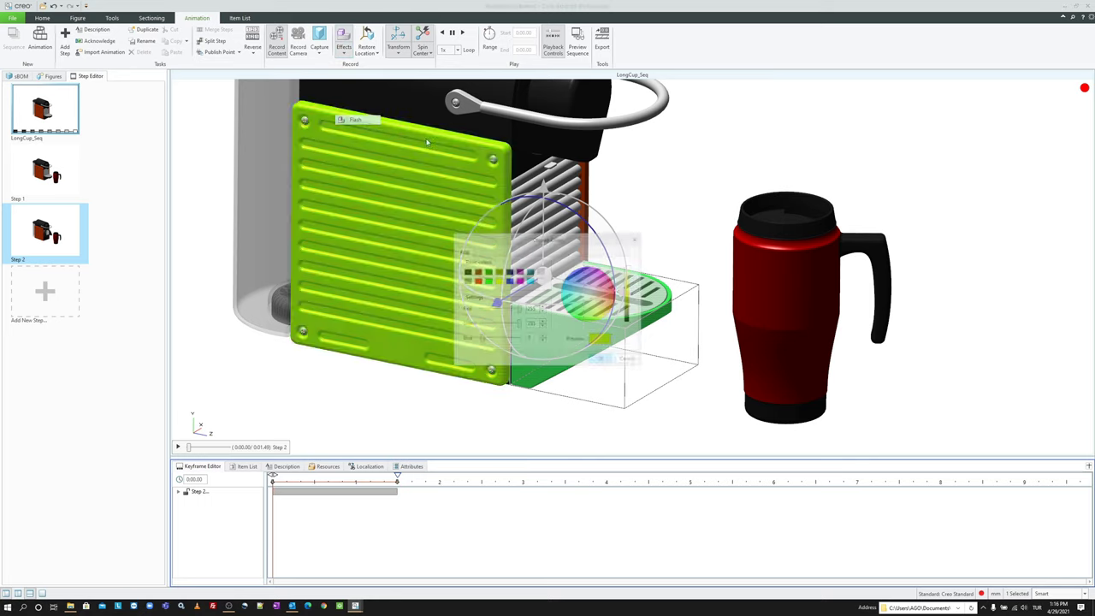
click(601, 360)
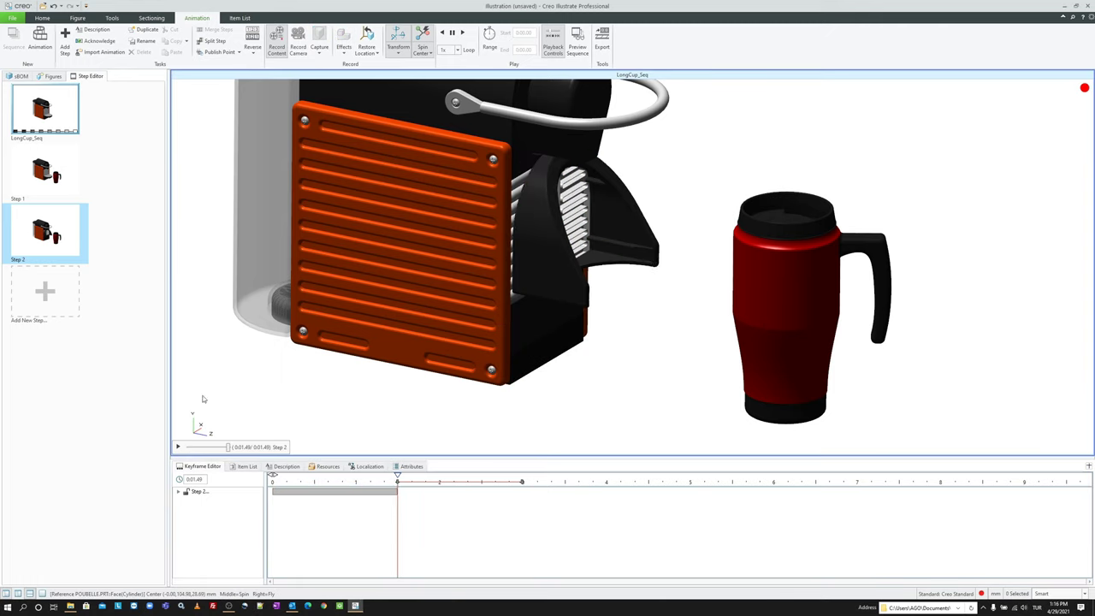
click(181, 447)
Step: Add a third step, select the thermos, and set its transform coordinate system to GRILLE.PRT
click(51, 294)
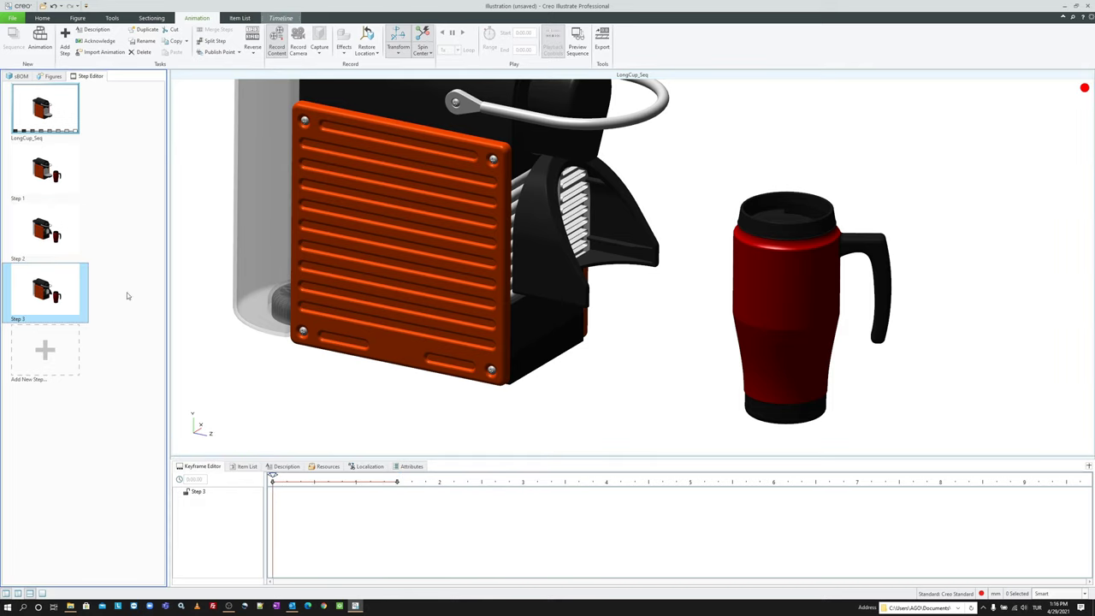
click(793, 314)
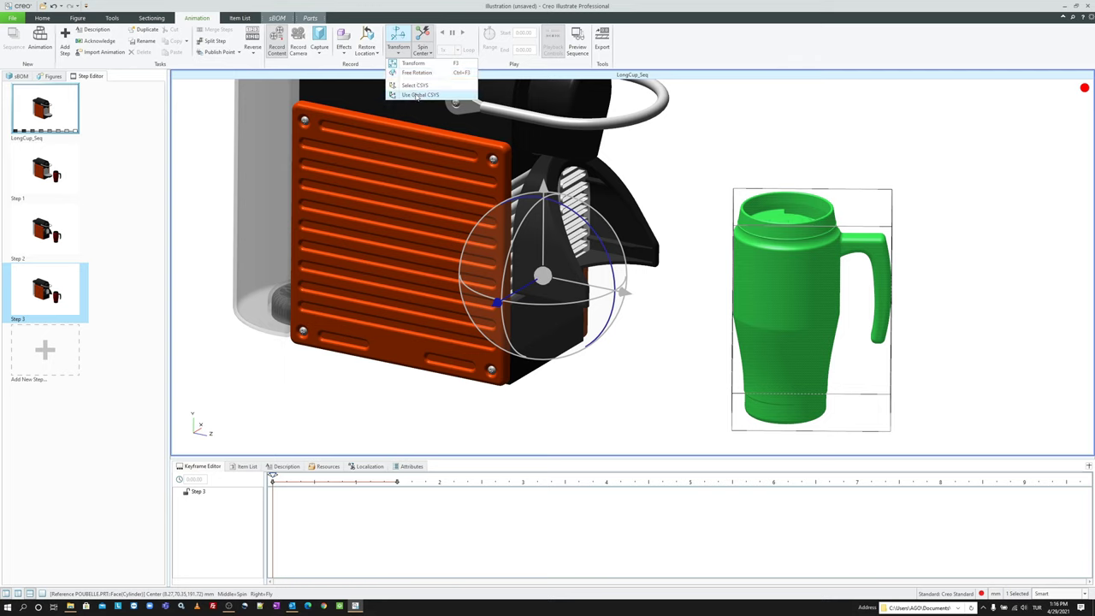
click(398, 50)
click(411, 87)
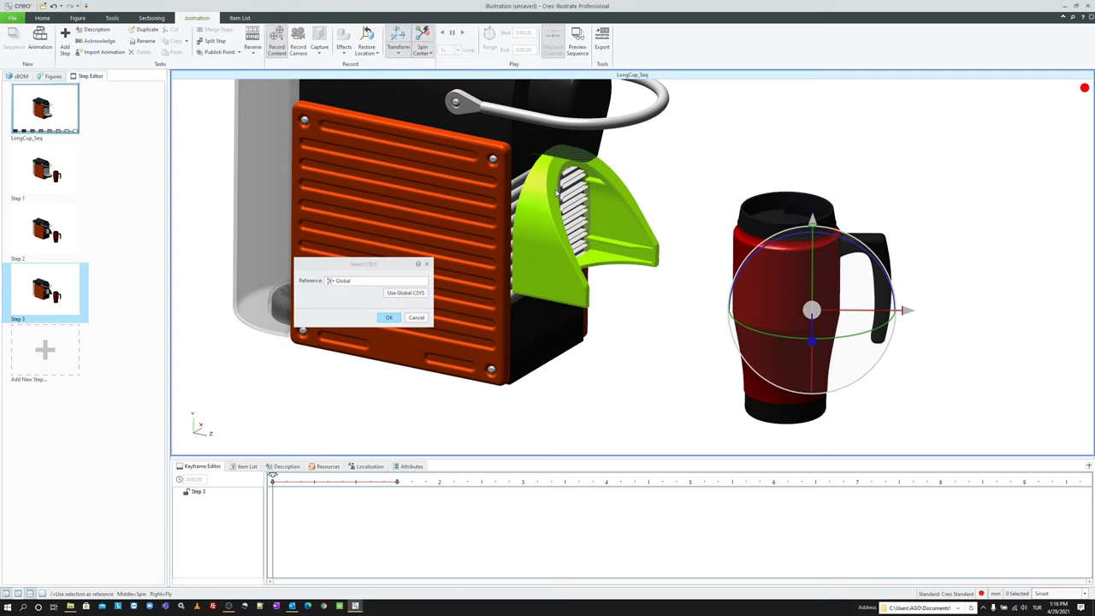
key(Return)
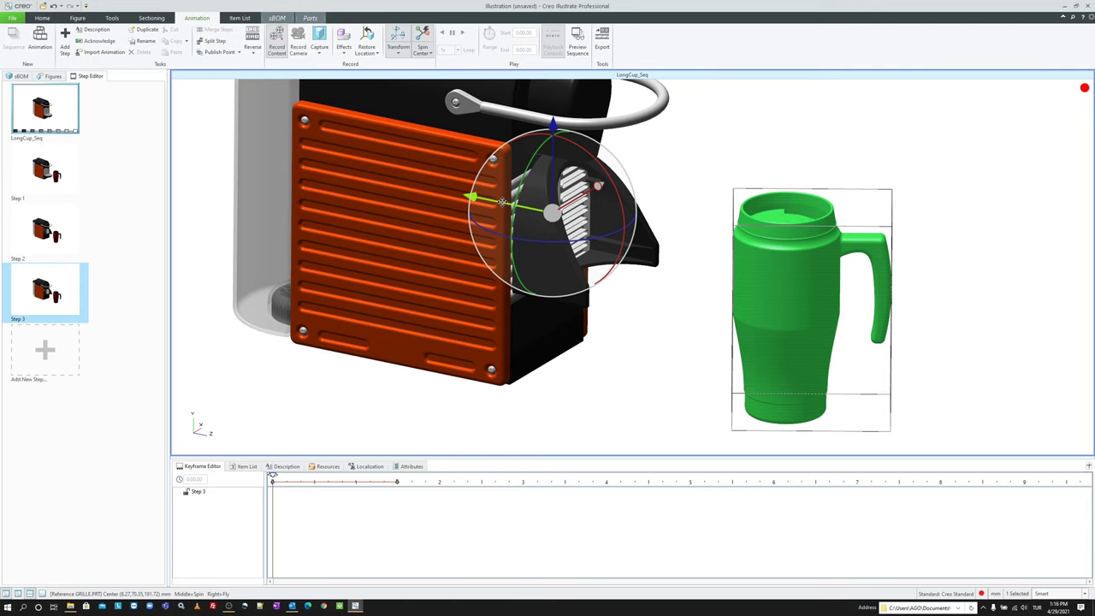
Step: Move the thermos straight toward the machine until it stands under the coffee outlet, and play Step 3
middle_drag(503, 202, 496, 248)
scroll(488, 248, up, 2)
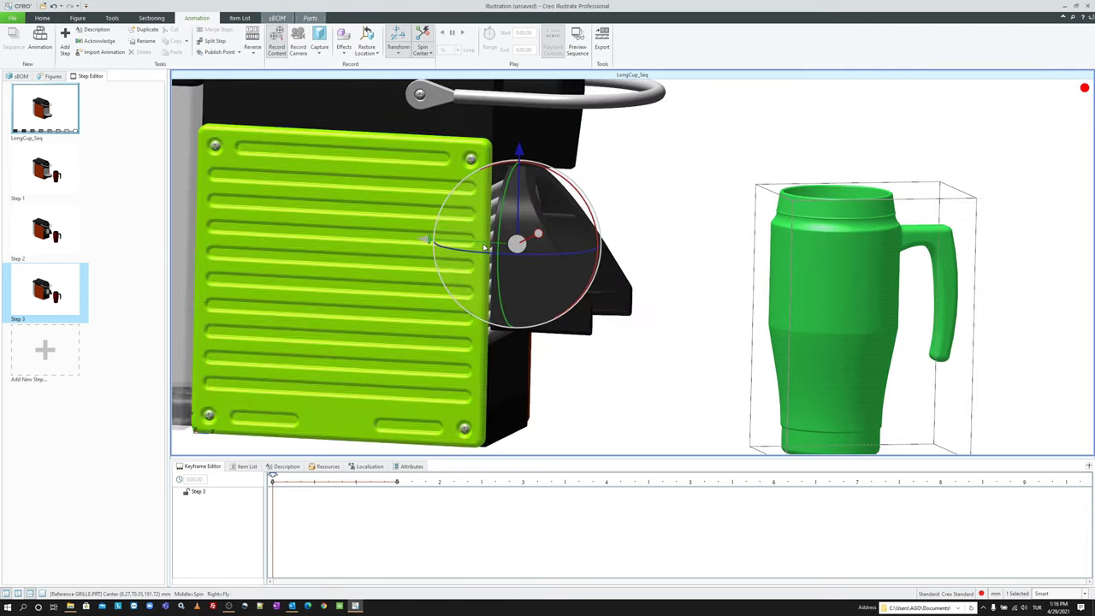
drag(484, 248, 242, 205)
scroll(571, 272, down, 3)
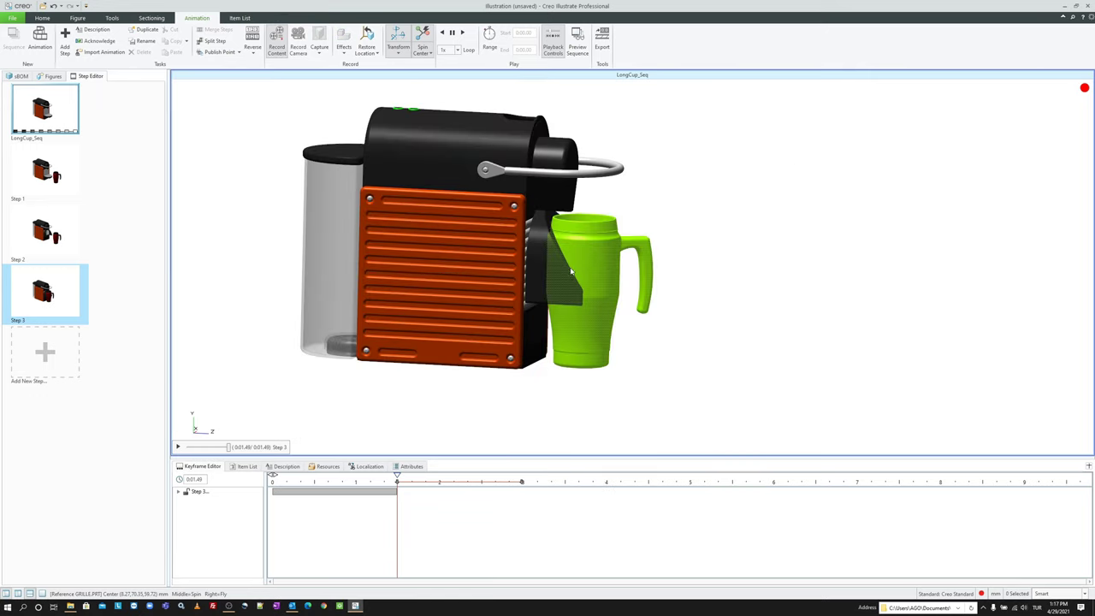
middle_drag(571, 272, 407, 405)
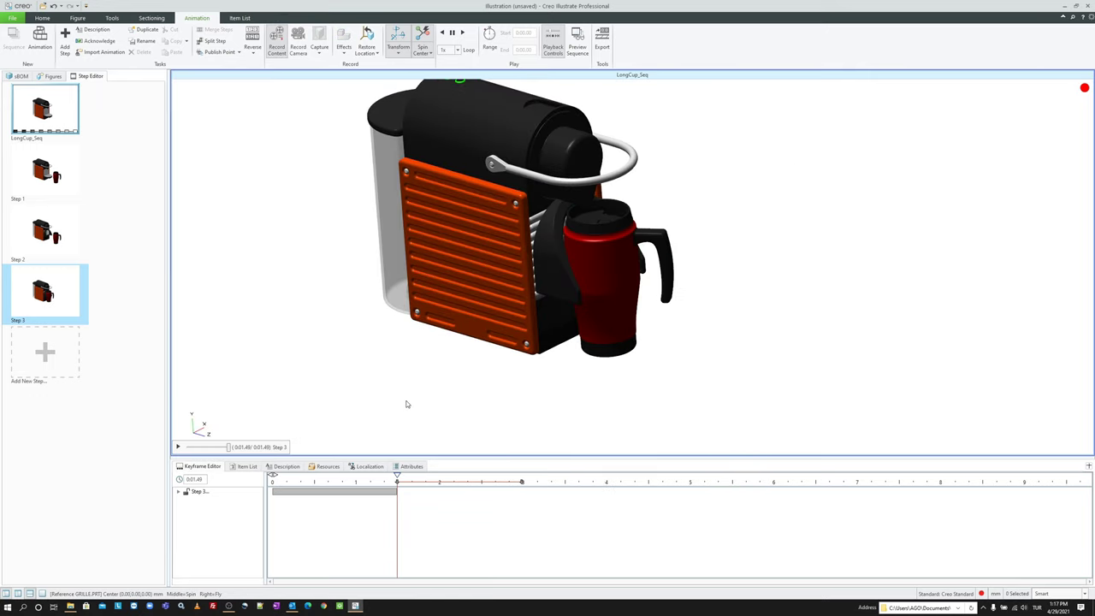
click(178, 447)
scroll(473, 326, down, 3)
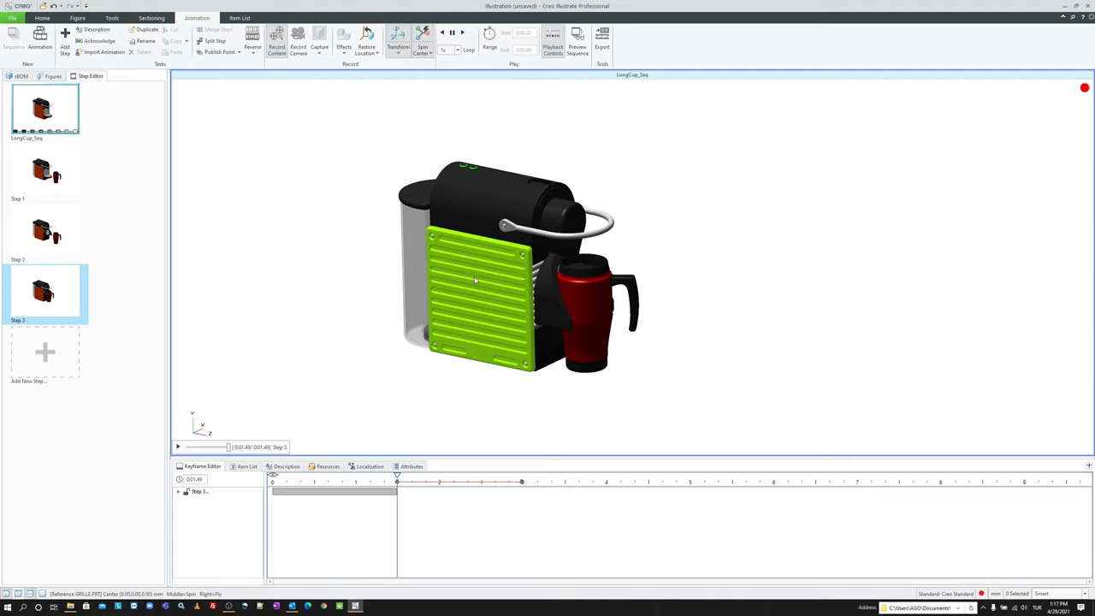
middle_drag(475, 279, 490, 264)
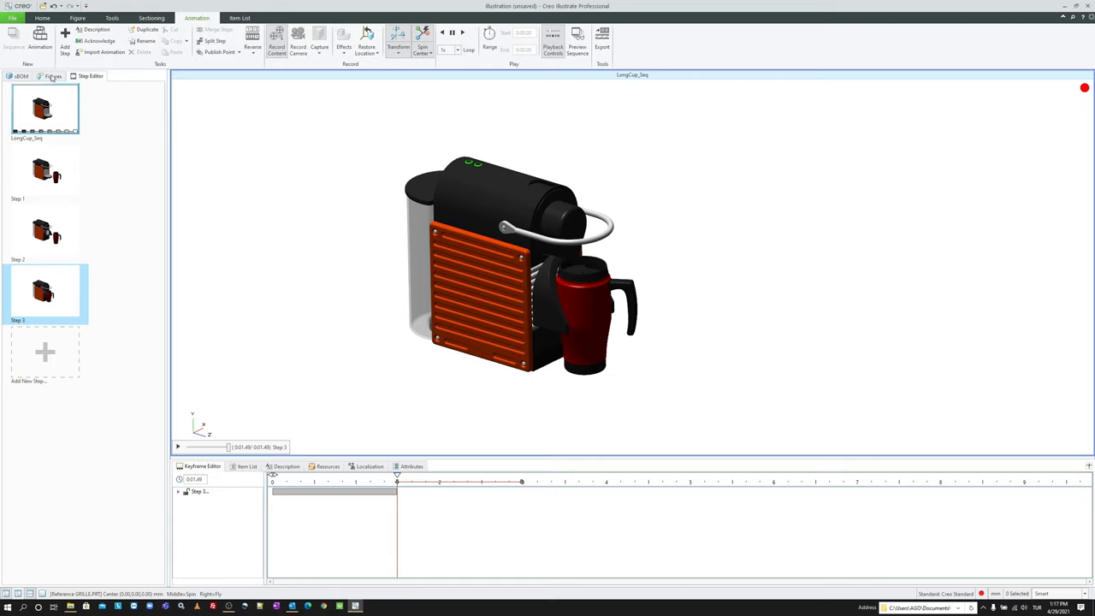
Step: Preview the LongCup_Seq sequence, play its three steps one after another, and close the preview
click(52, 76)
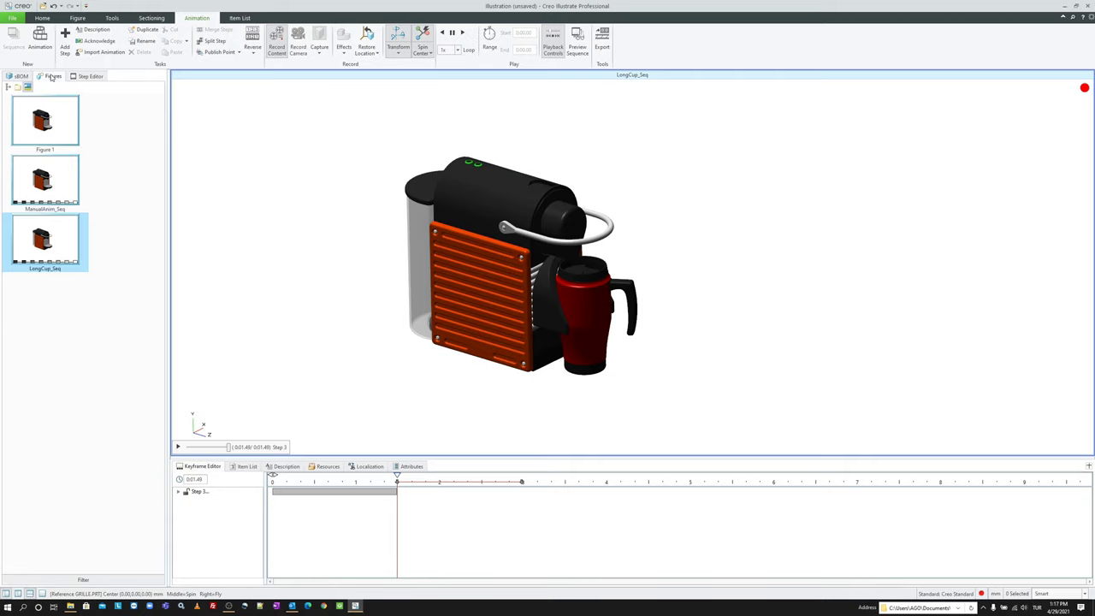
click(12, 18)
click(399, 267)
click(579, 40)
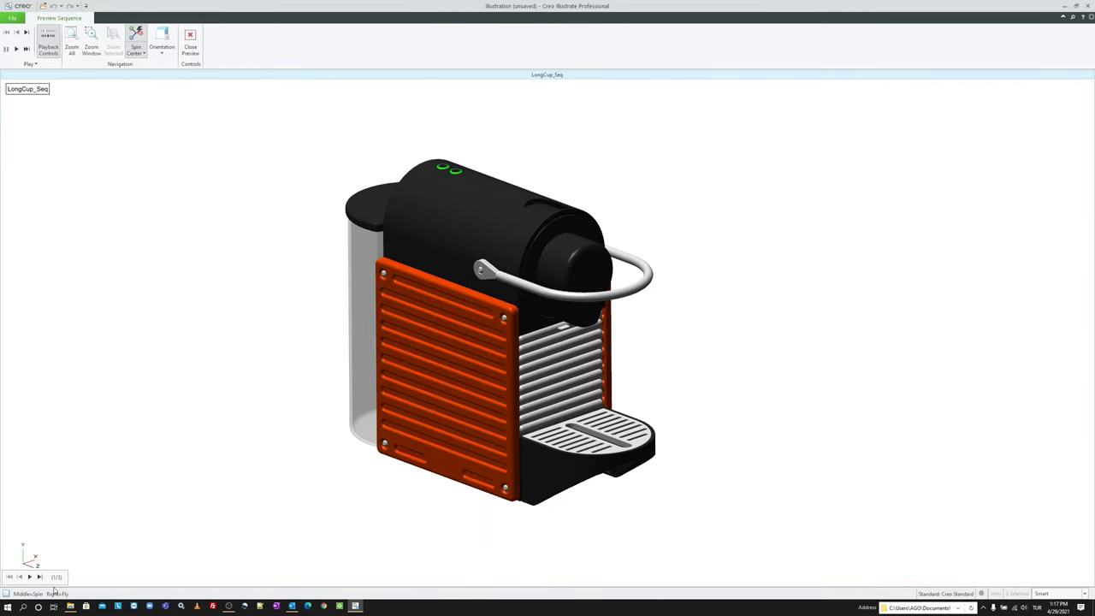
click(34, 577)
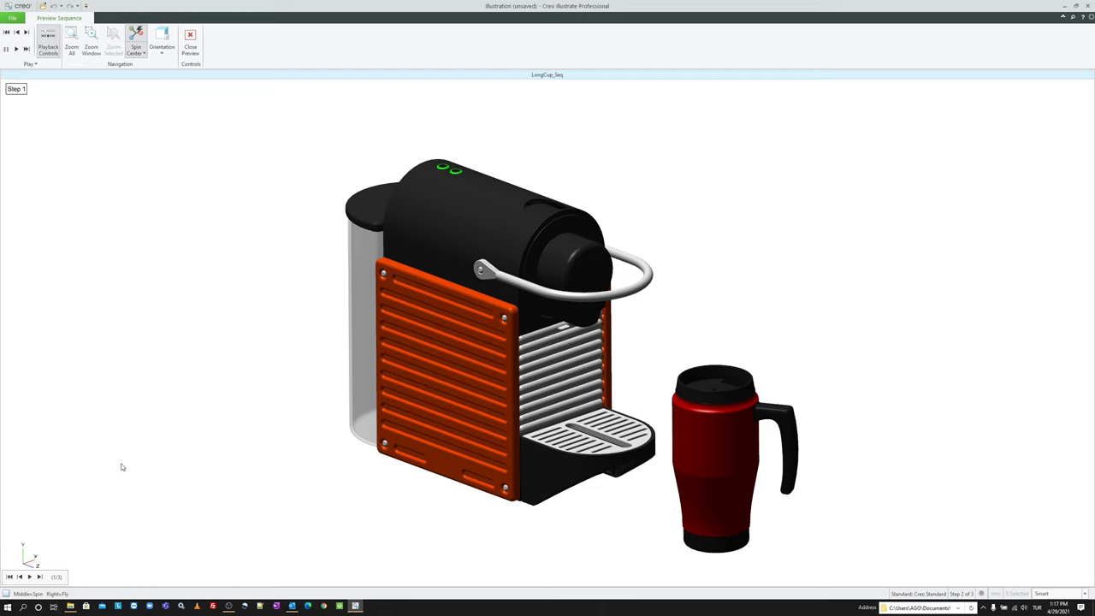
click(29, 578)
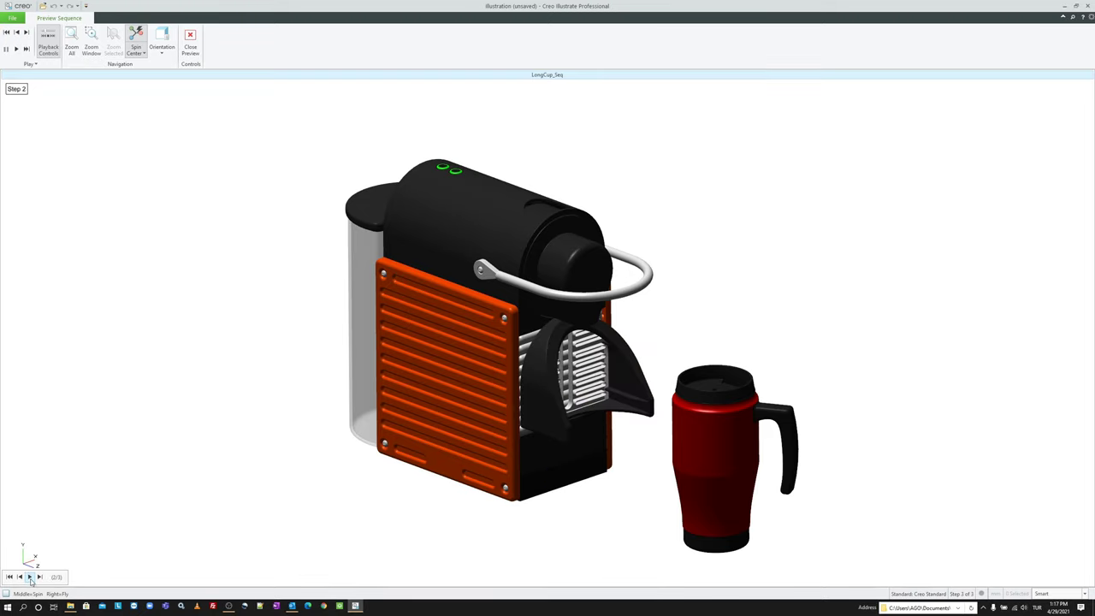
click(29, 578)
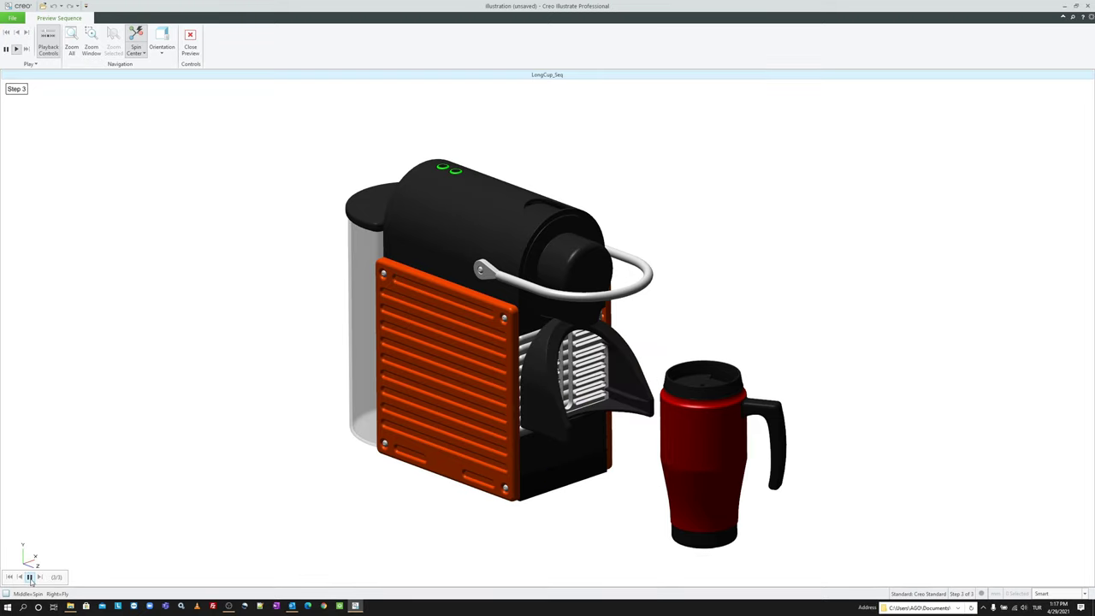
click(192, 40)
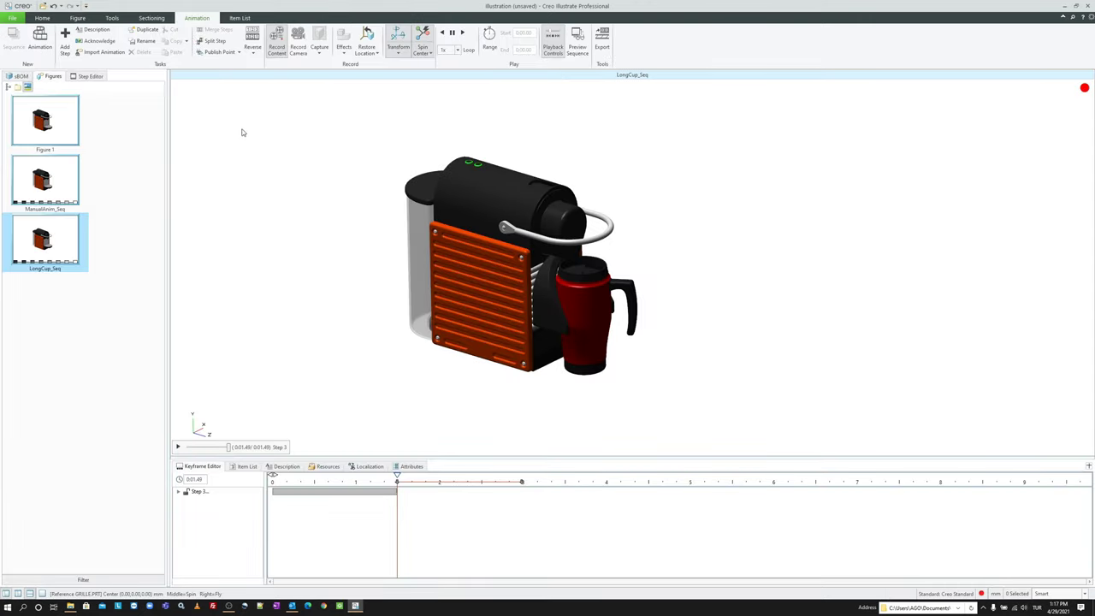
Step: Start publishing the illustration to a PVZ file and browse to the Data_Export folder inside the desktop's CofeeMaker Vuforia AR Demo folder
click(12, 18)
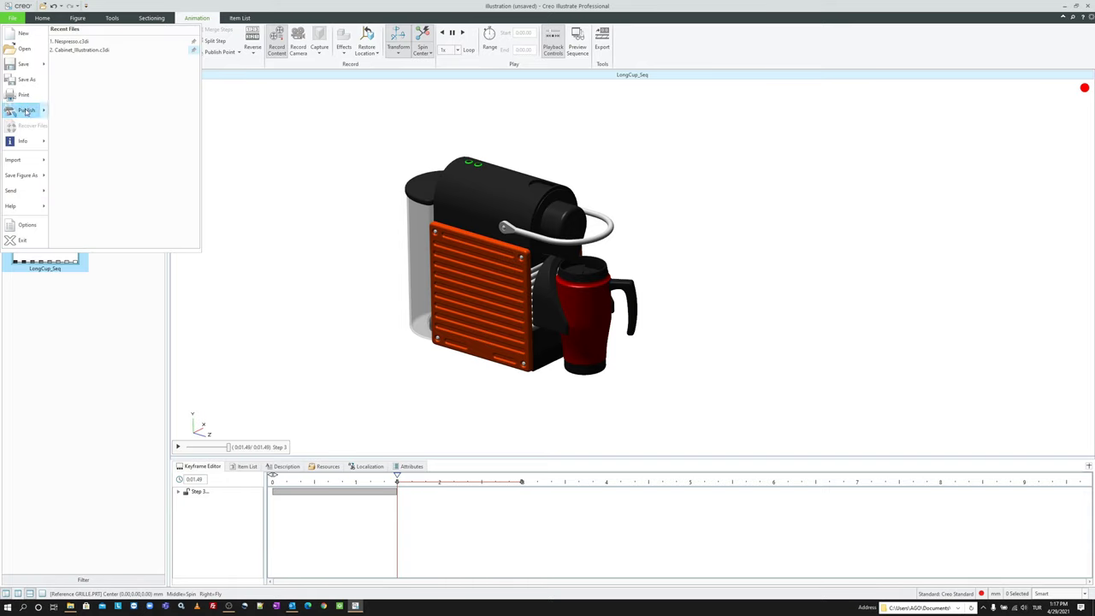
mouse_move(26, 112)
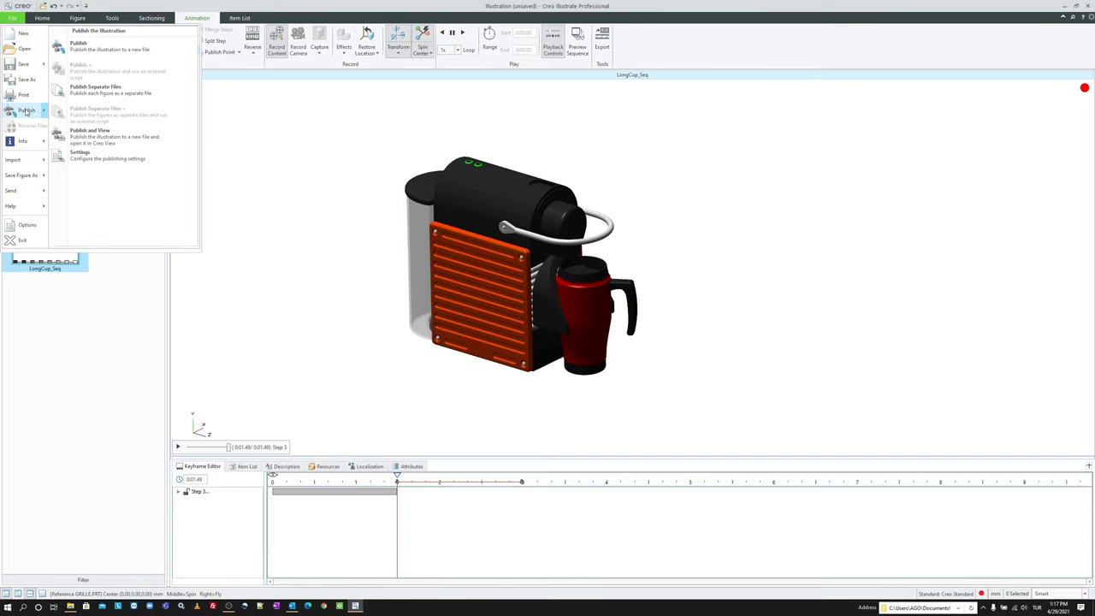
click(134, 53)
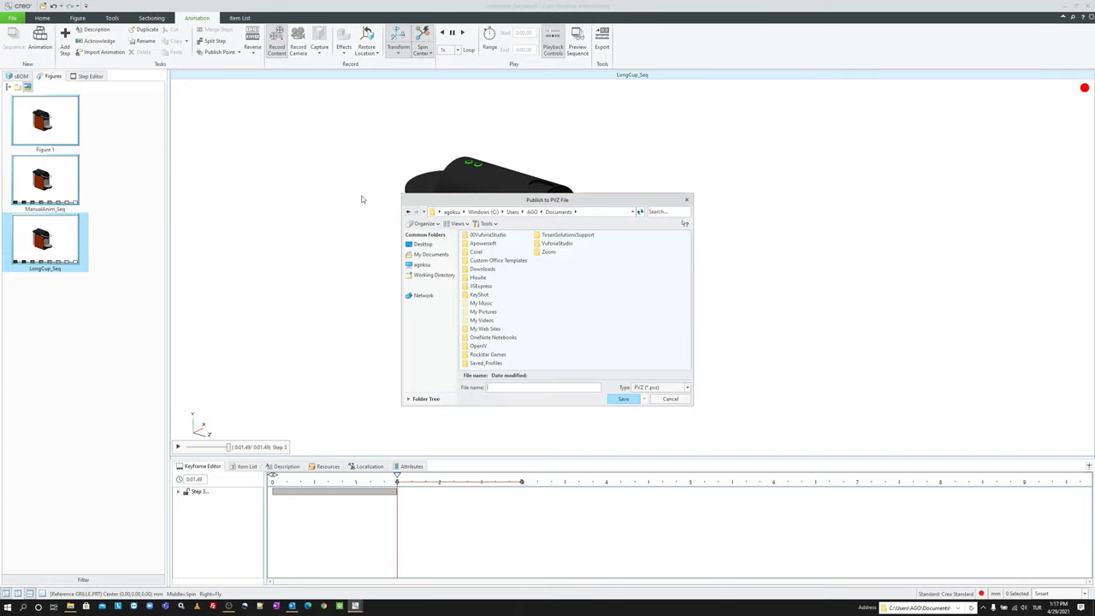
click(422, 244)
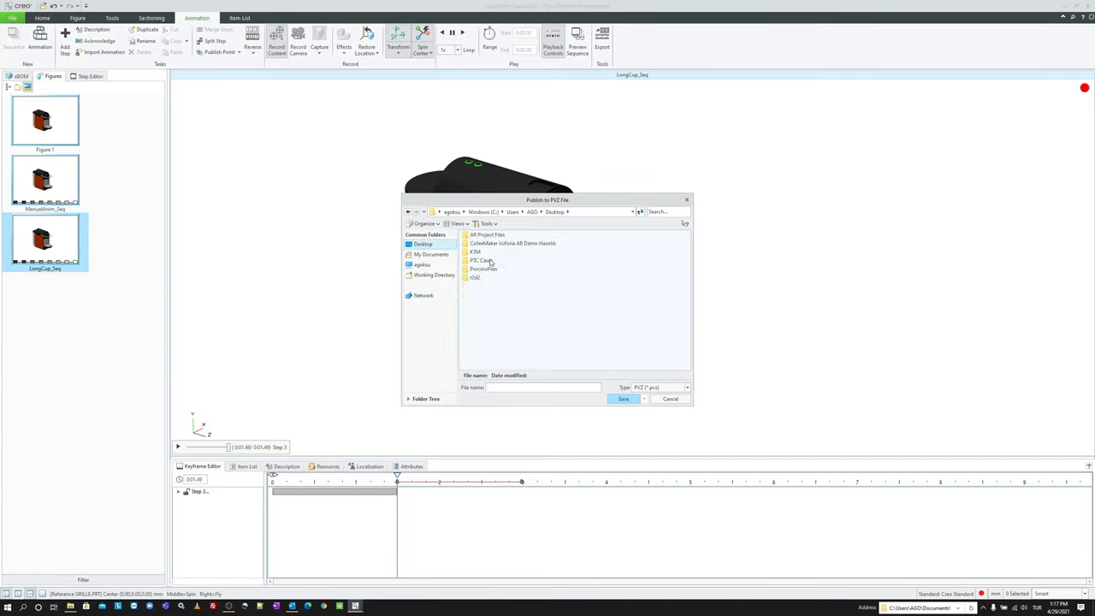
double_click(511, 244)
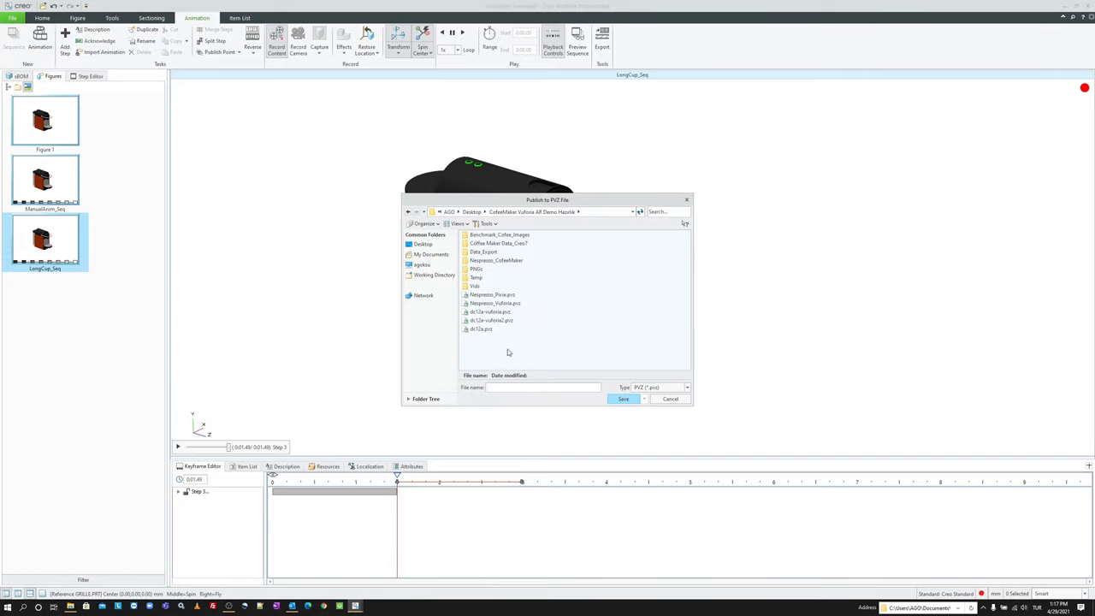
double_click(483, 252)
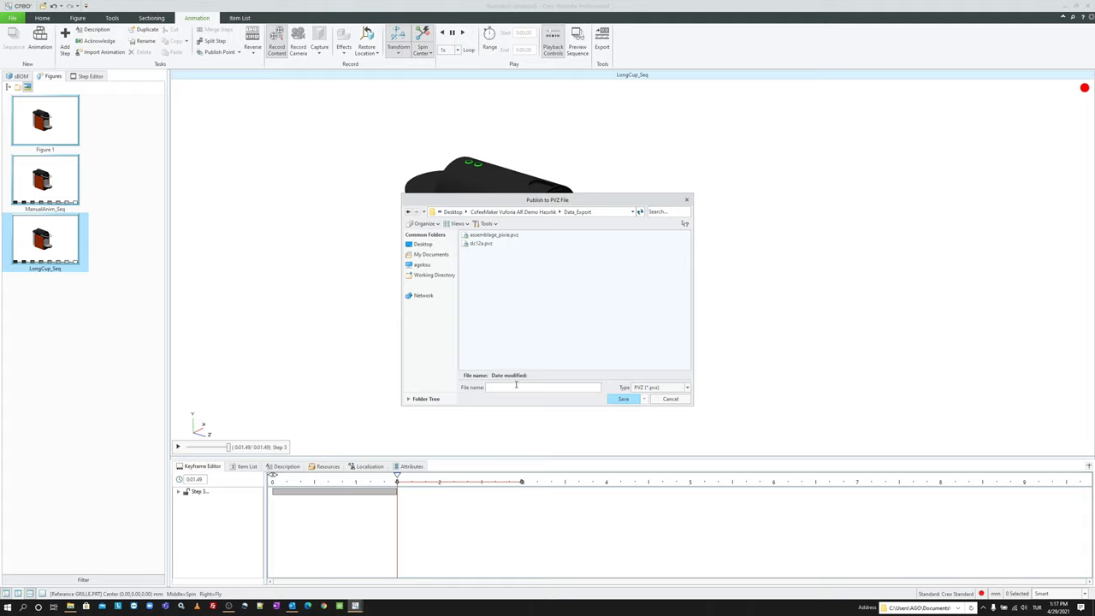
Step: Reuse the existing assemblage_pixie file name with _vuforia appended and save the PVZ file
click(494, 235)
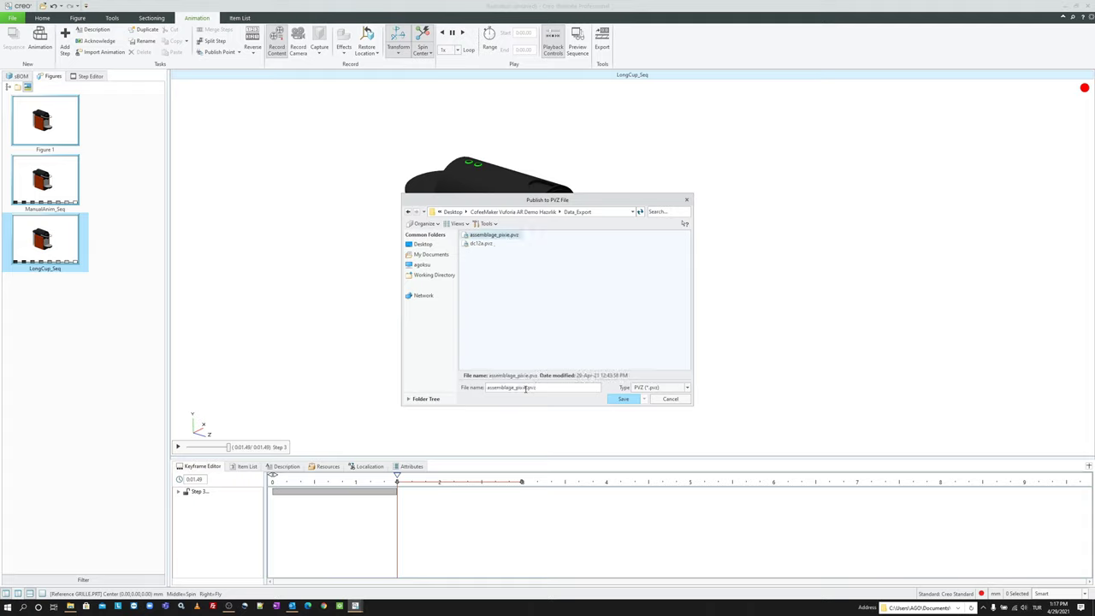
click(526, 387)
text(_vuforia)
click(623, 399)
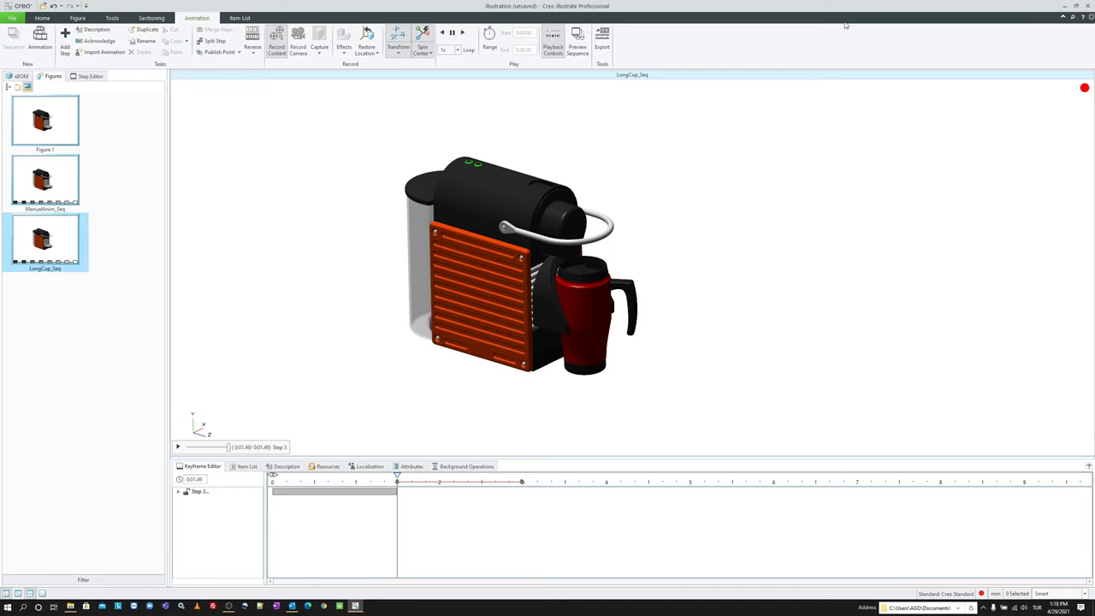
Step: Close Creo Illustrate without saving the changes, and launch Vuforia Studio to its projects page
click(1089, 5)
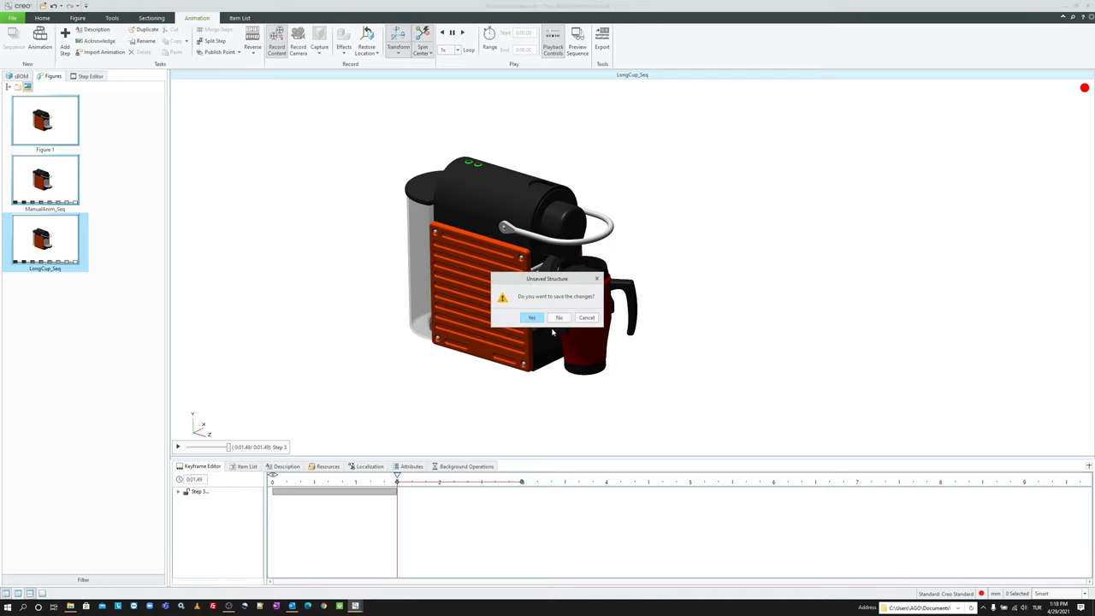
click(558, 317)
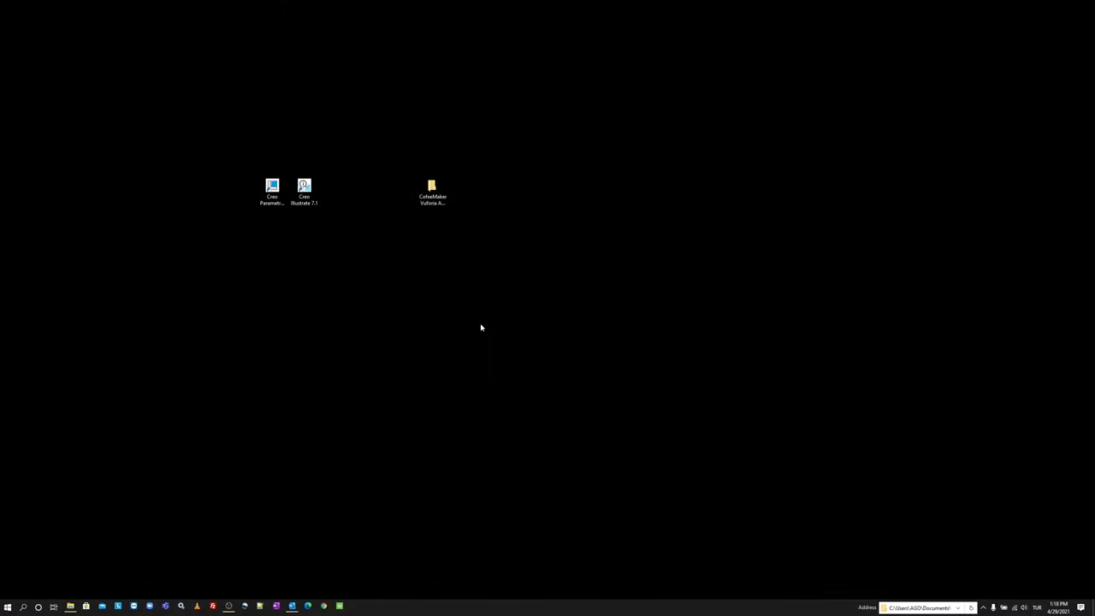
click(341, 607)
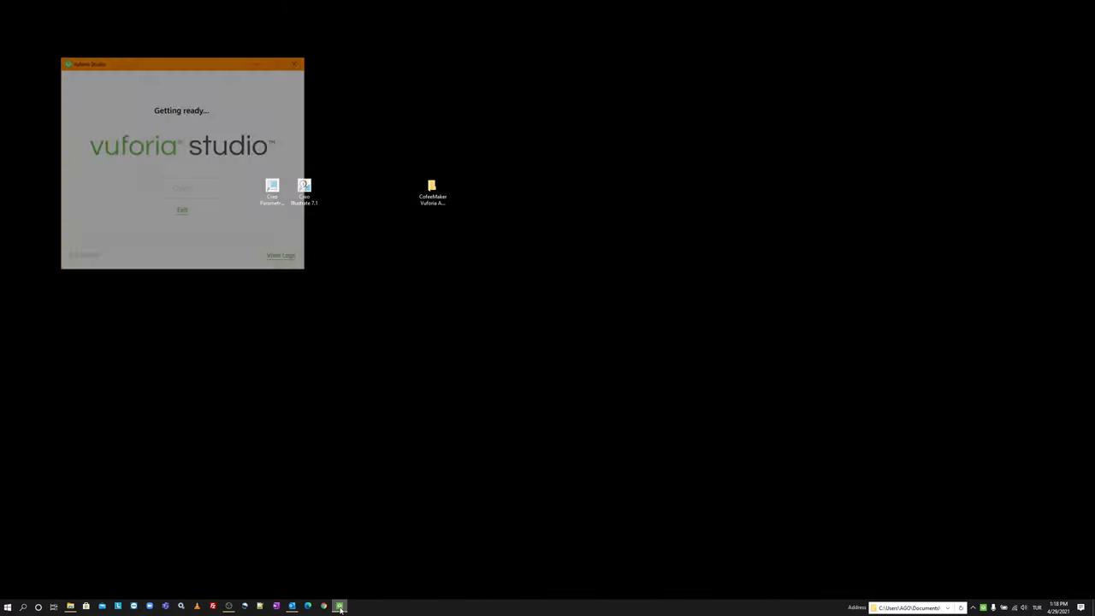
drag(240, 65, 636, 211)
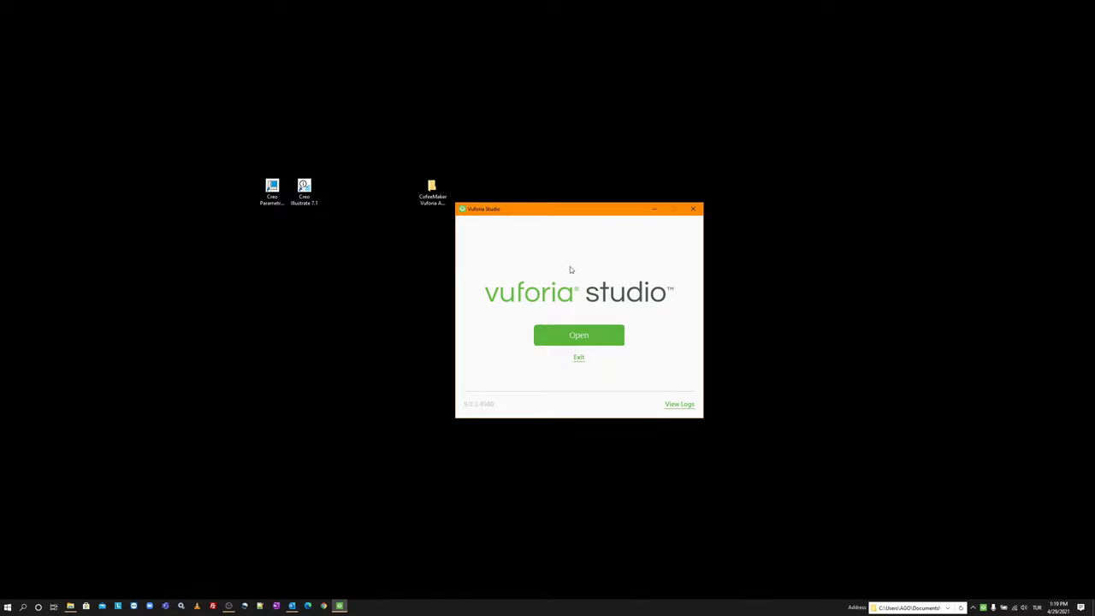
click(571, 337)
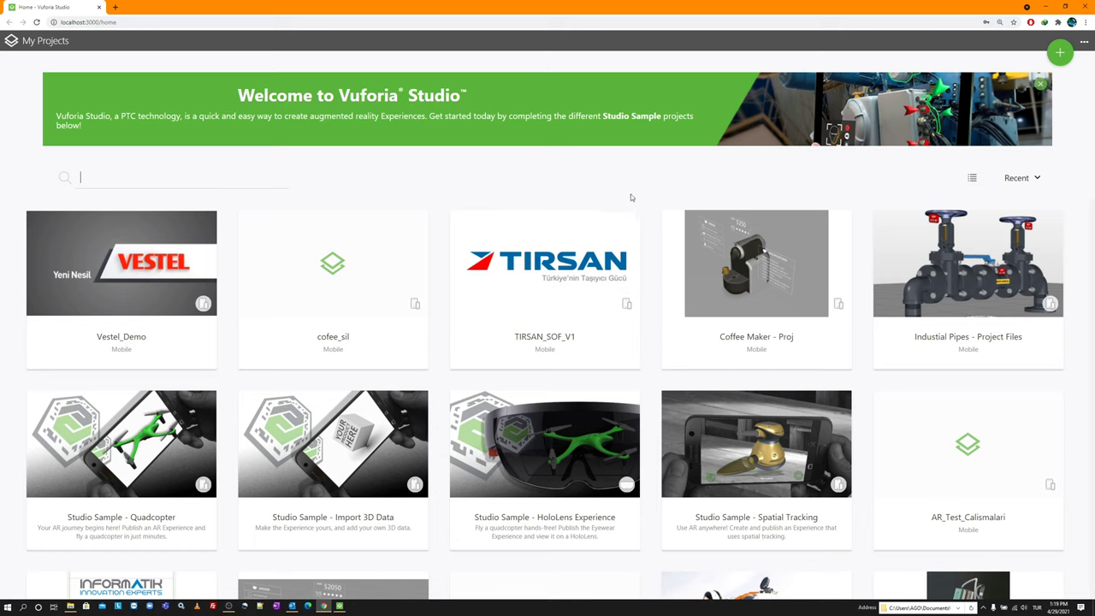
Step: Create a new project from the Mobile - Default template, named Espresso_Machine
scroll(402, 210, down, 1)
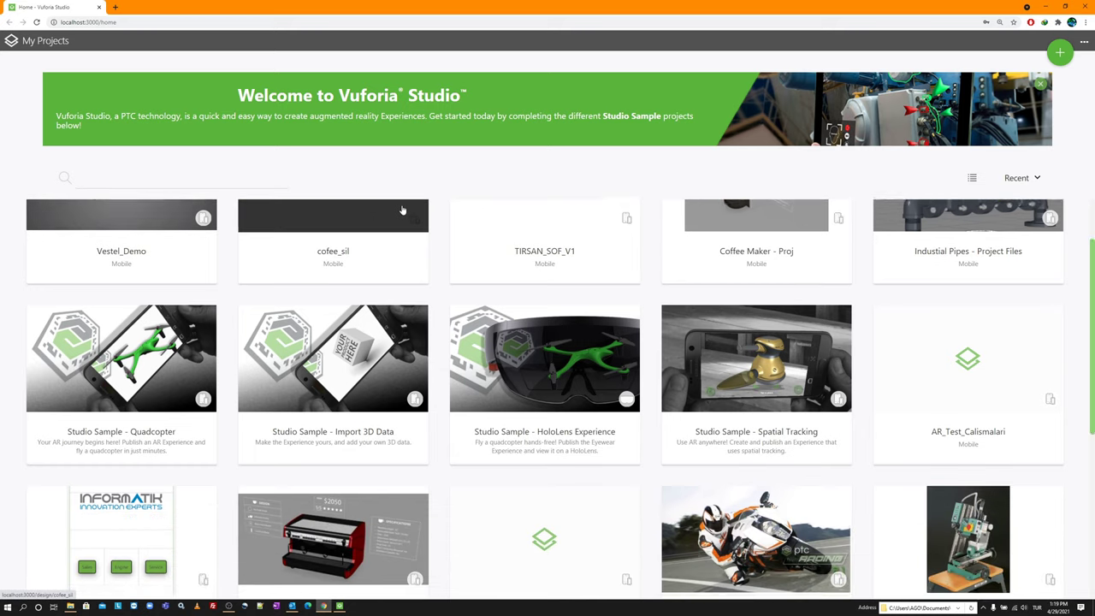
scroll(402, 210, up, 1)
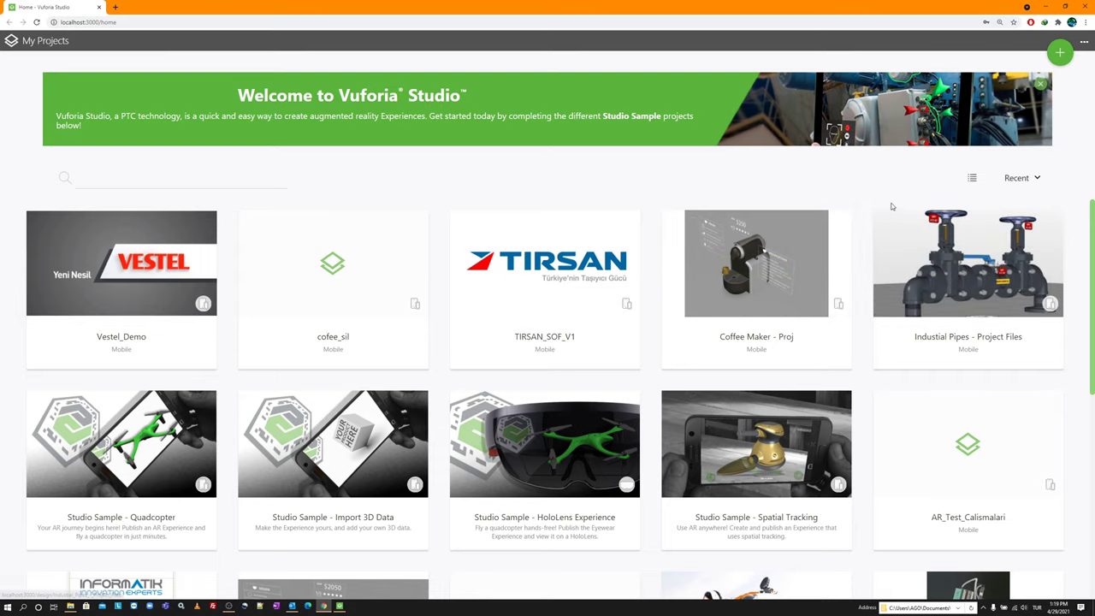
click(1061, 54)
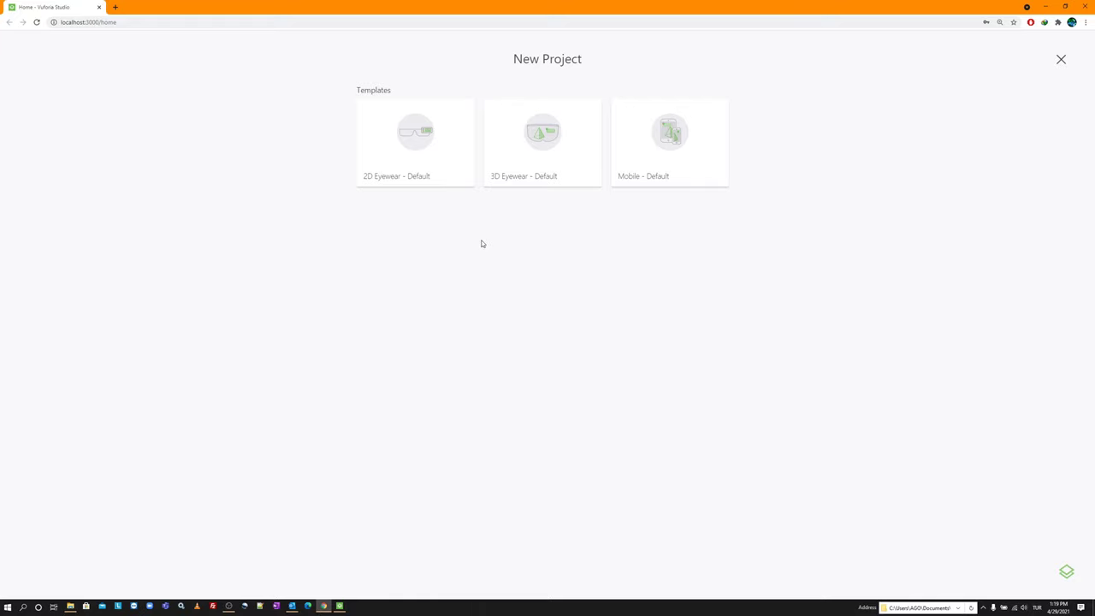
mouse_move(642, 159)
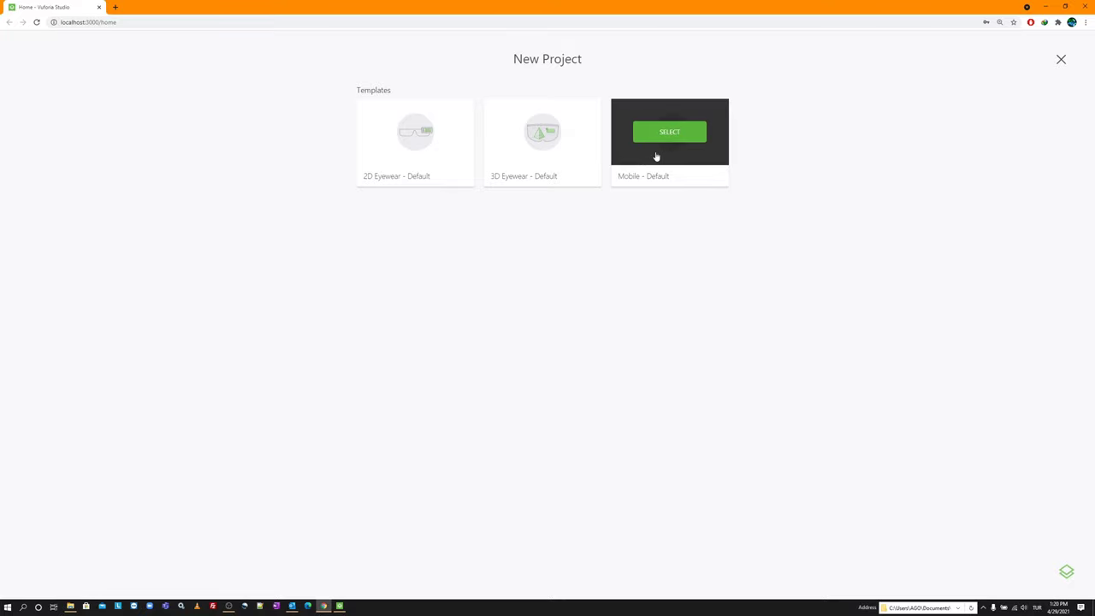
click(655, 155)
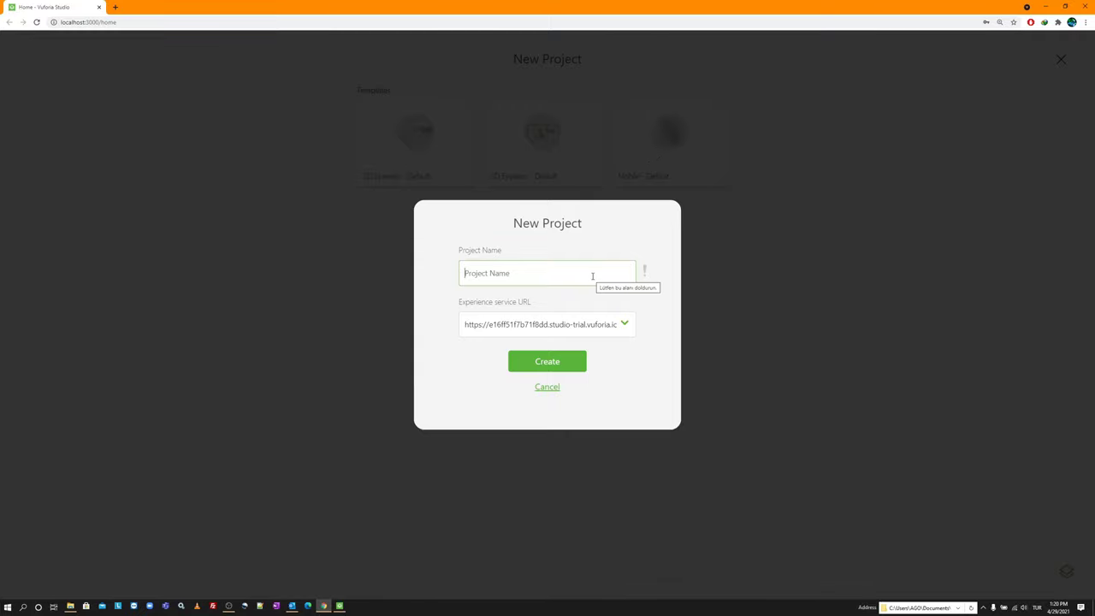
text(Espress)
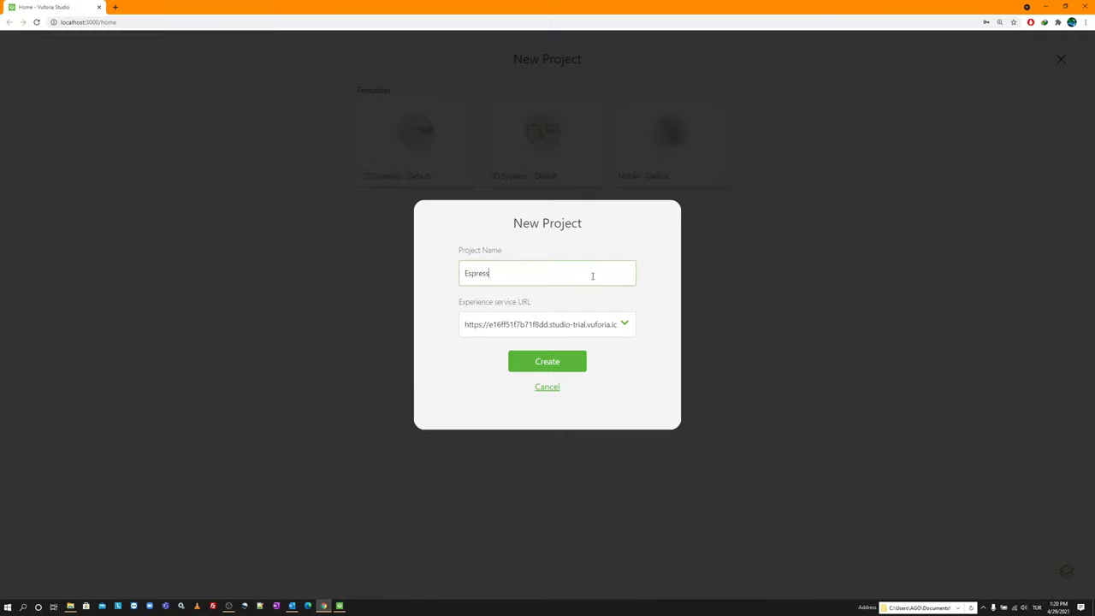
text(o_Machine)
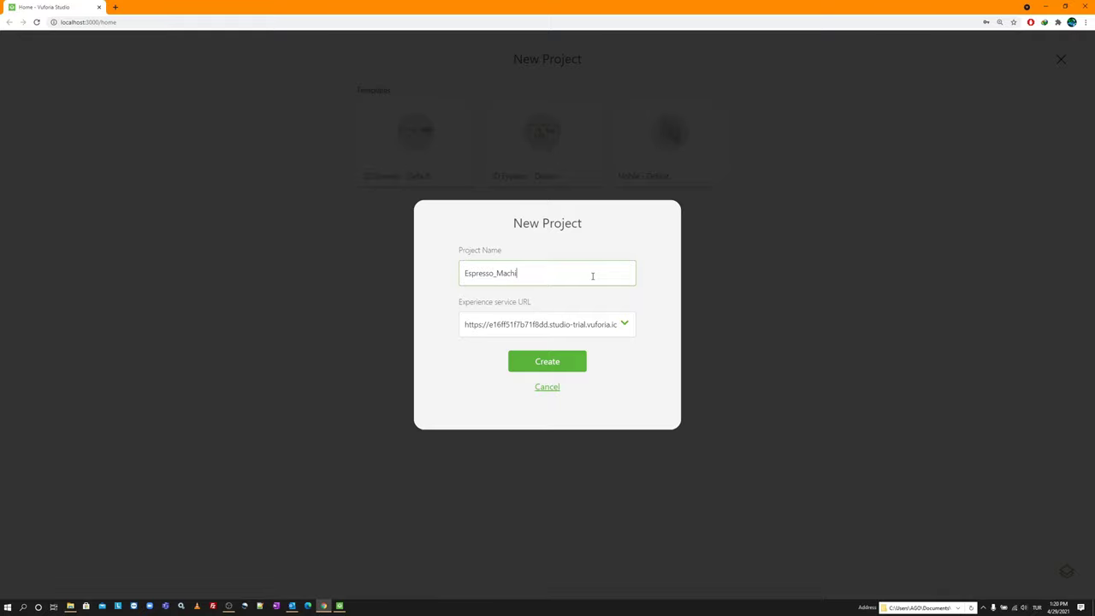
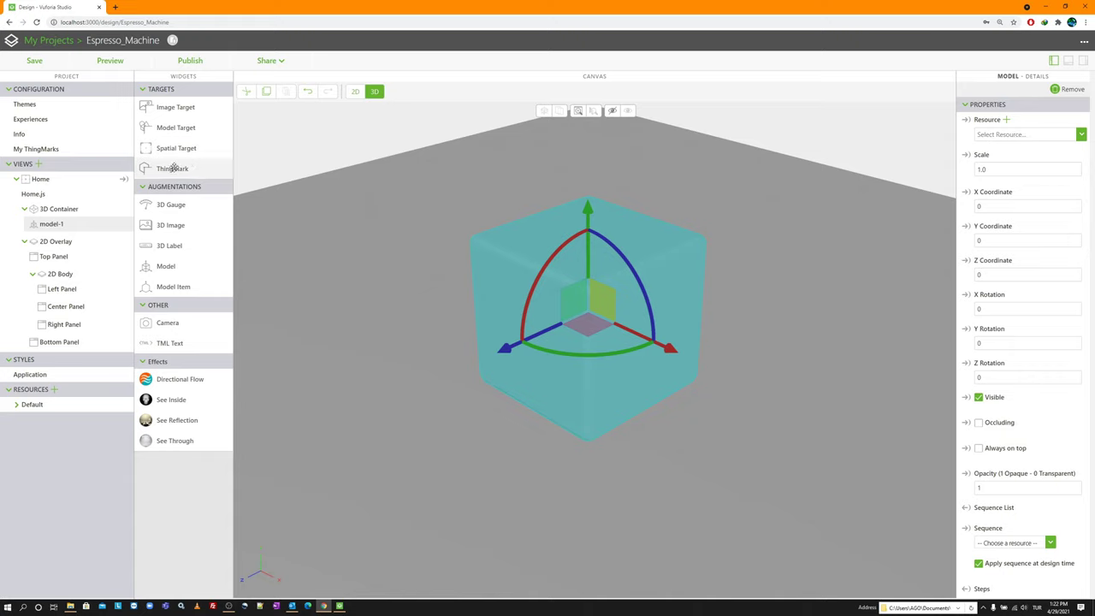
Step: Add a ThingMark target beside the model and move it to about X -0.097, Y -0.07, Z 0.154
drag(178, 166, 403, 331)
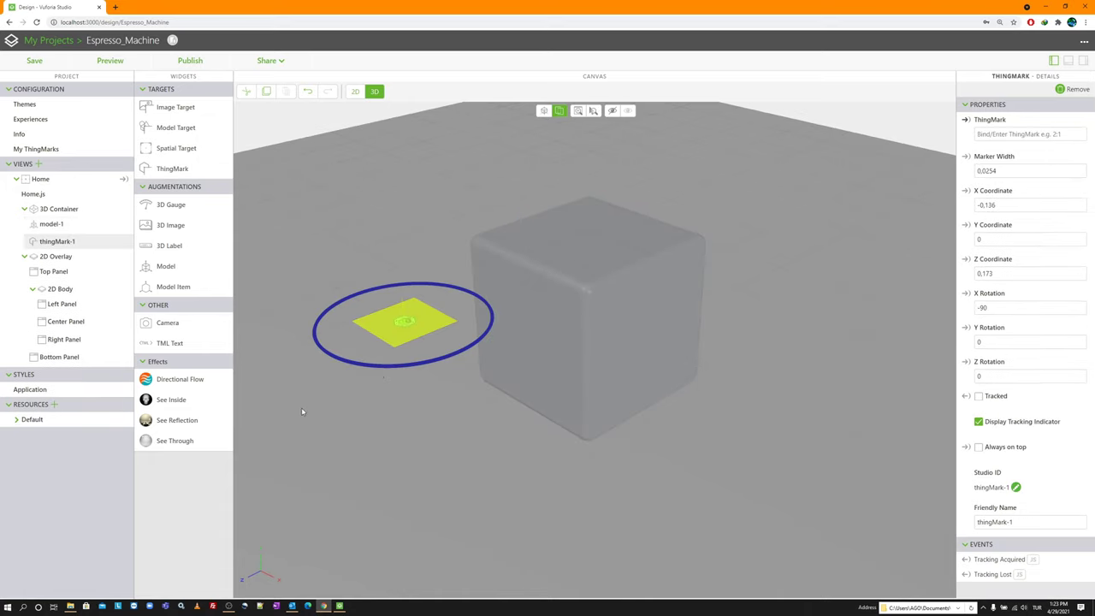
click(412, 332)
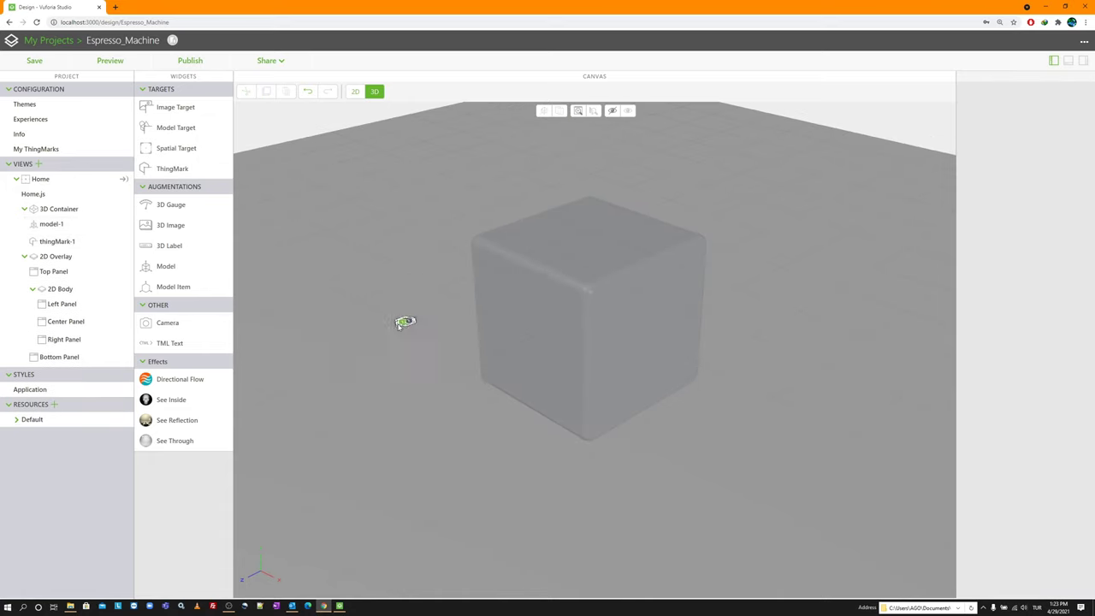
scroll(408, 325, up, 2)
click(407, 323)
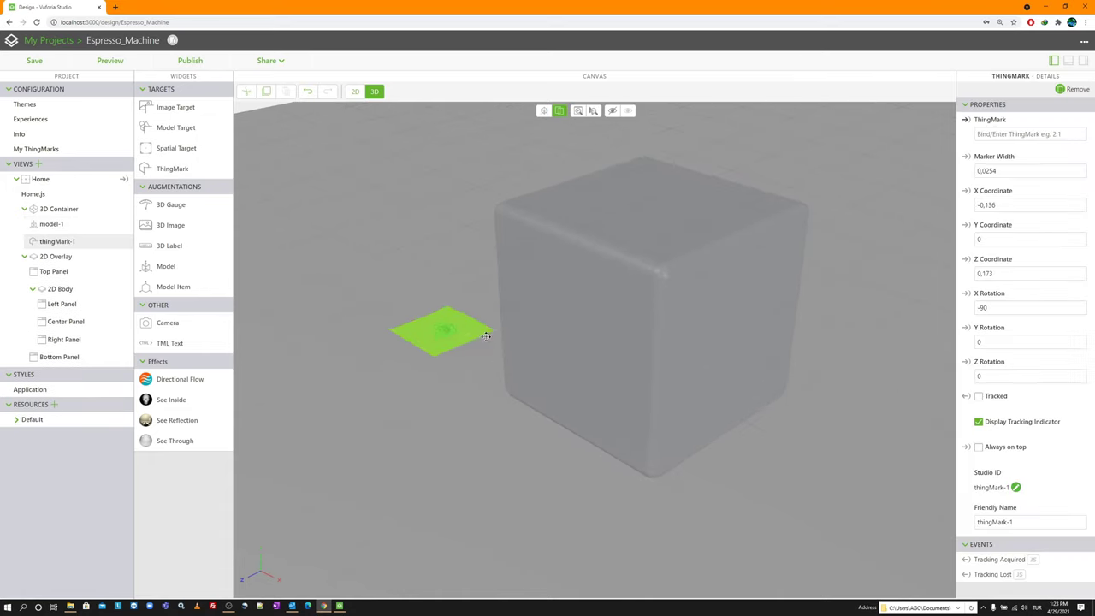
drag(408, 323, 431, 386)
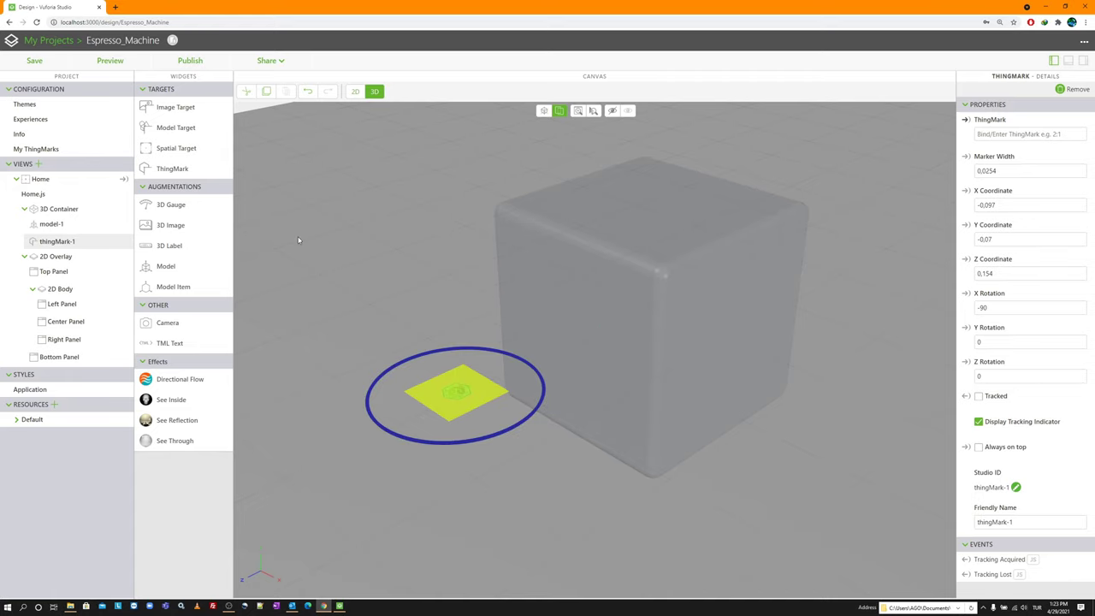
Step: Set the project's access to Public in its info settings, and return to the Home view
click(58, 119)
click(35, 137)
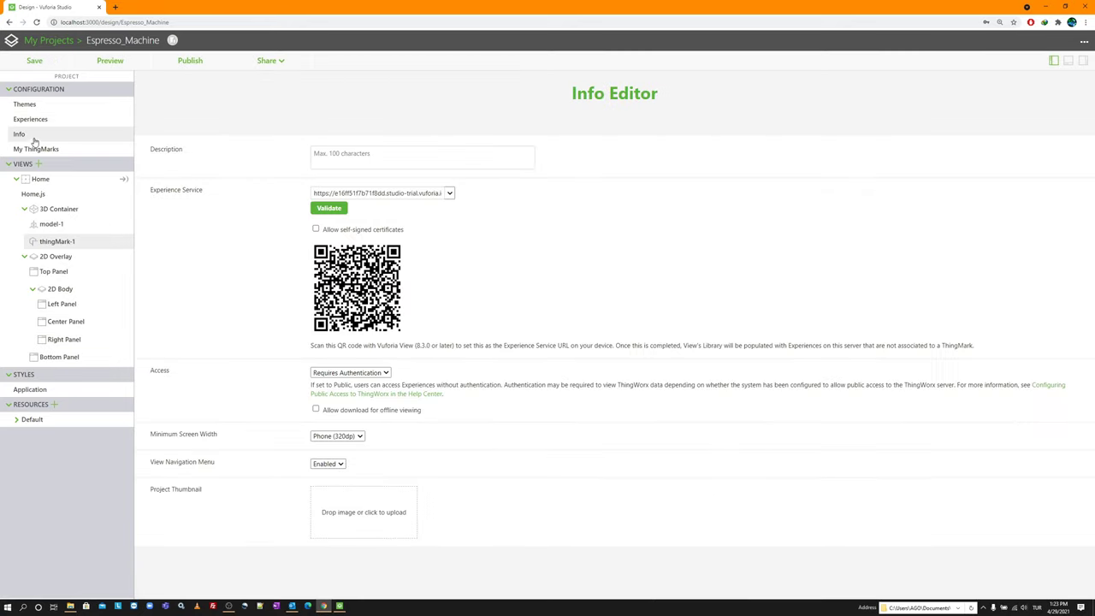
click(342, 373)
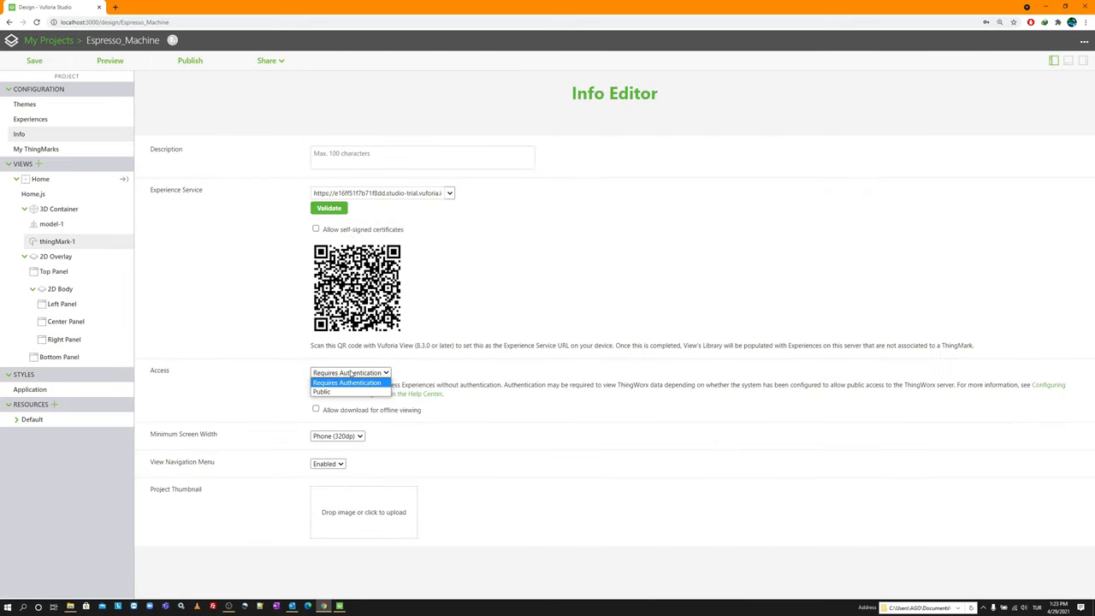
click(346, 392)
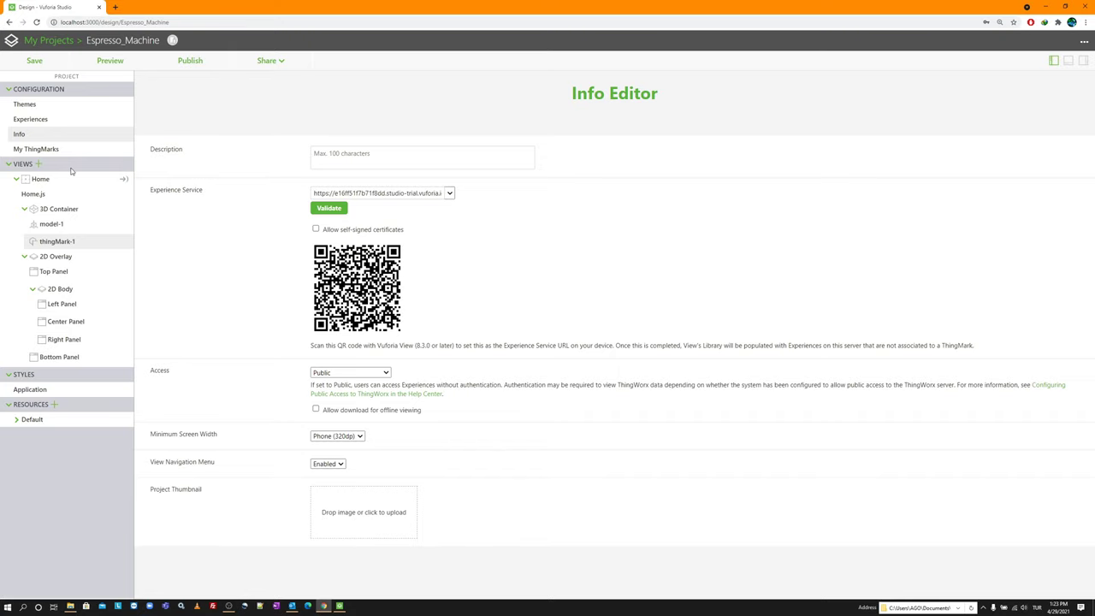
click(41, 179)
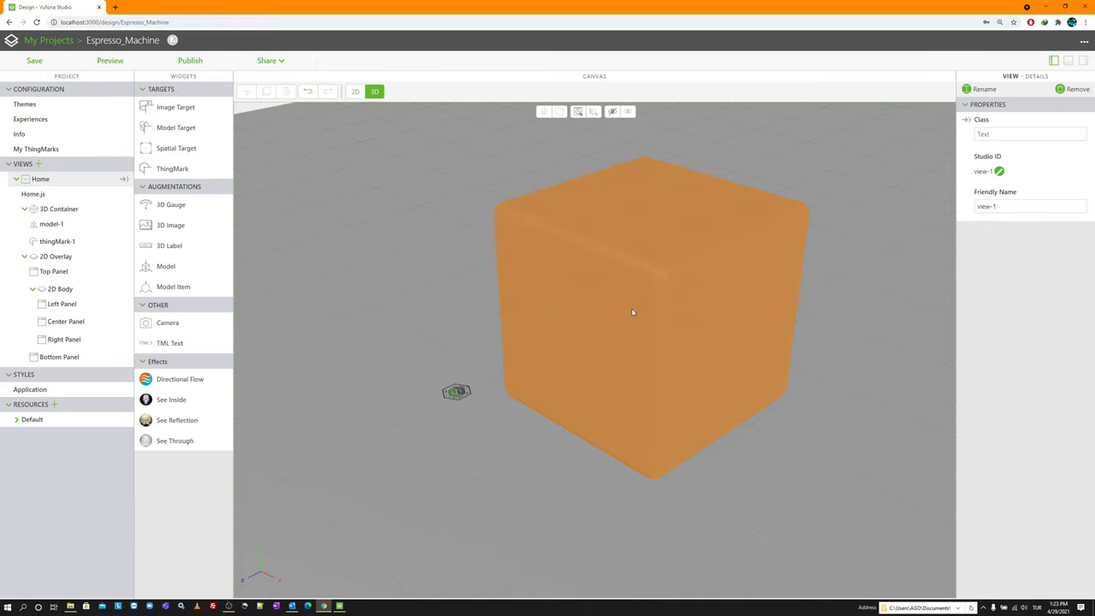
Step: Look over the model's properties, and remove the ThingMark target from the 3D container
click(52, 224)
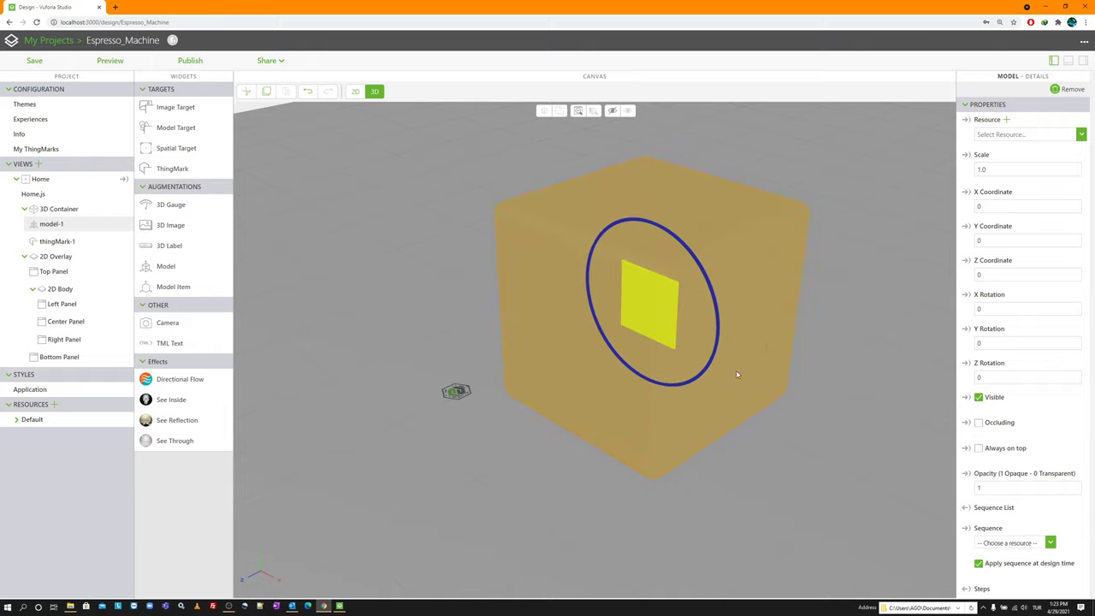
scroll(987, 344, down, 3)
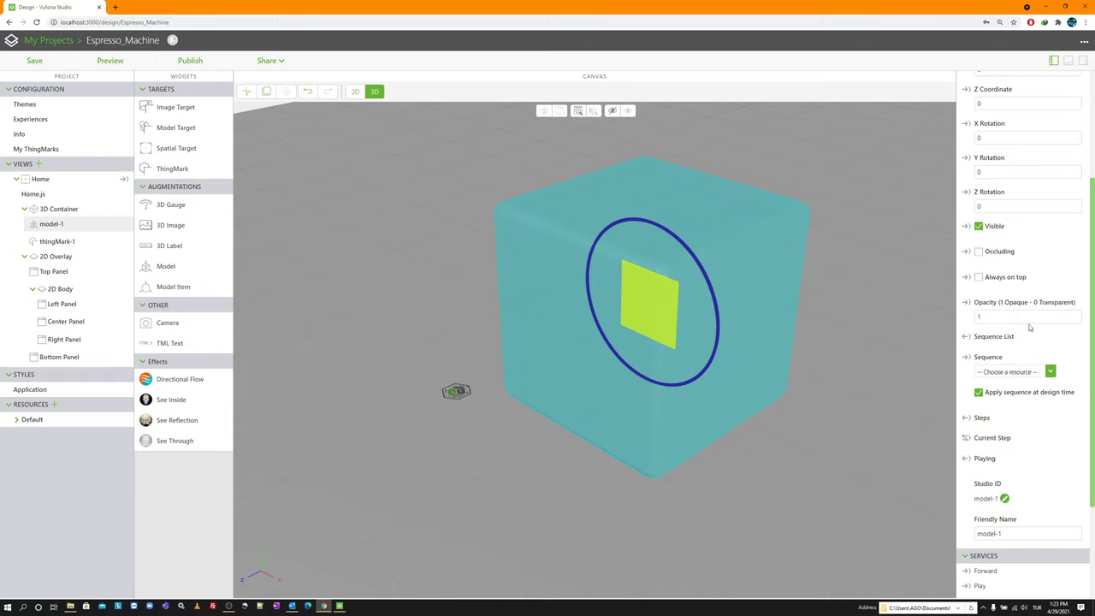
scroll(1030, 327, up, 3)
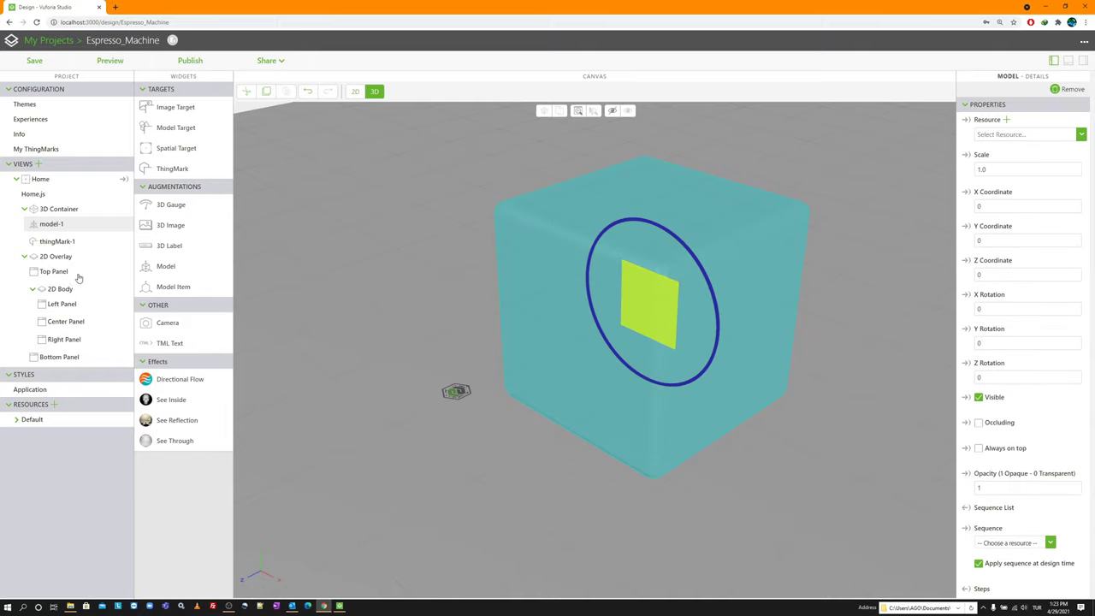
click(450, 313)
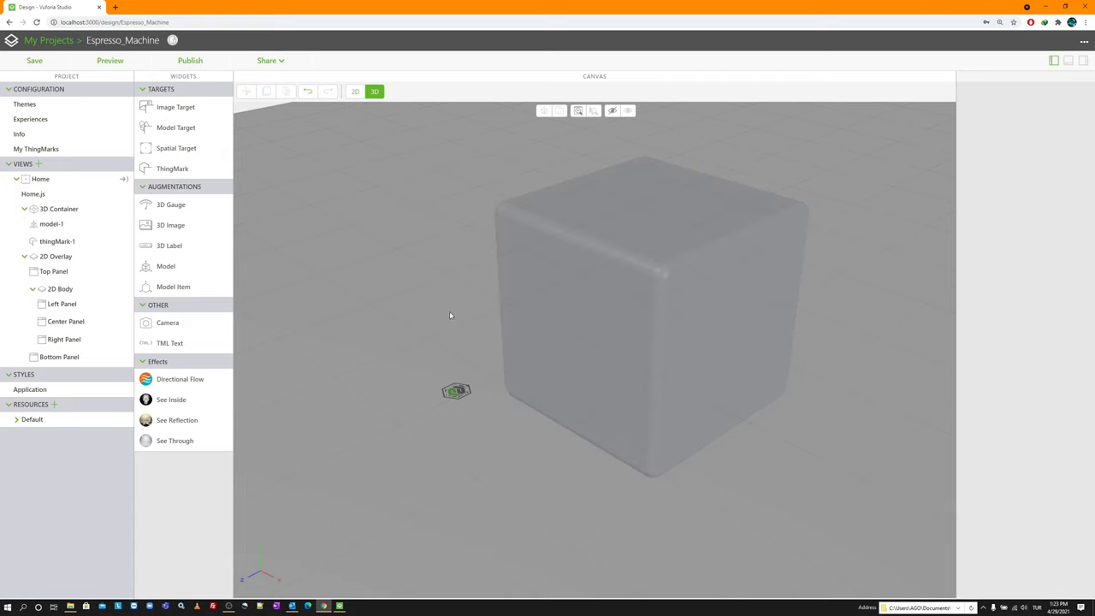
click(458, 391)
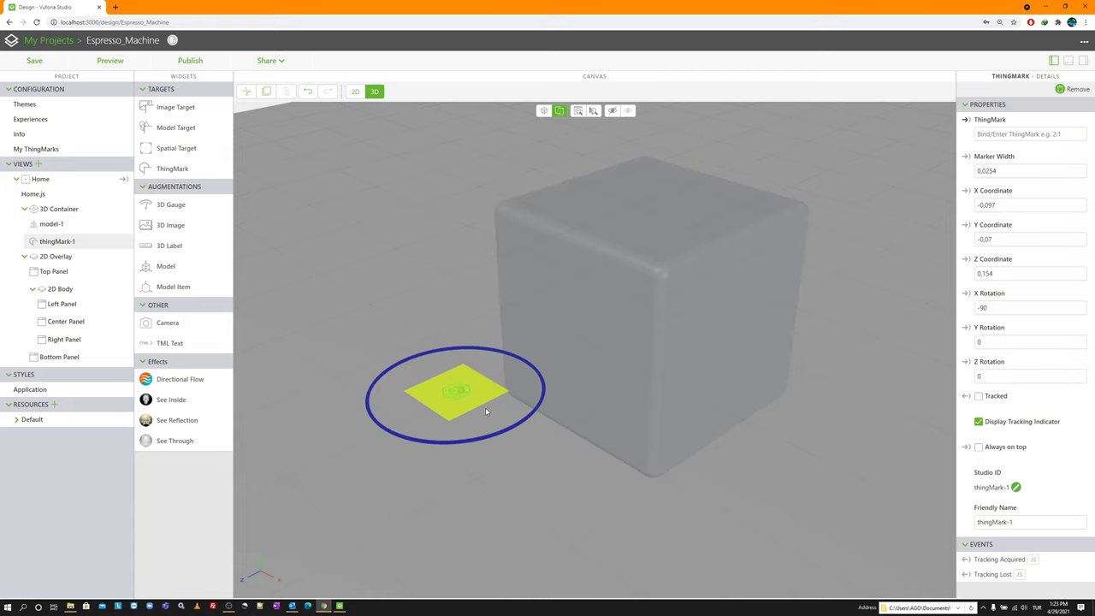
click(1071, 89)
Step: Add assemblage_pixie_vuforia.pvz from the Data_Export folder as the model's resource, with Run CAD Optimizer enabled
click(610, 296)
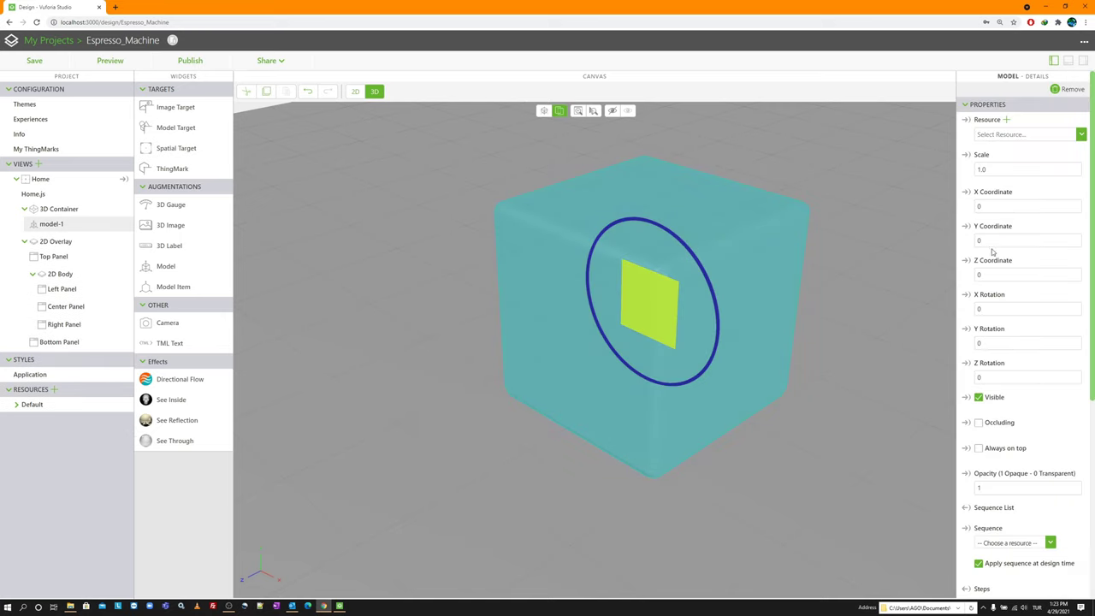
click(1007, 120)
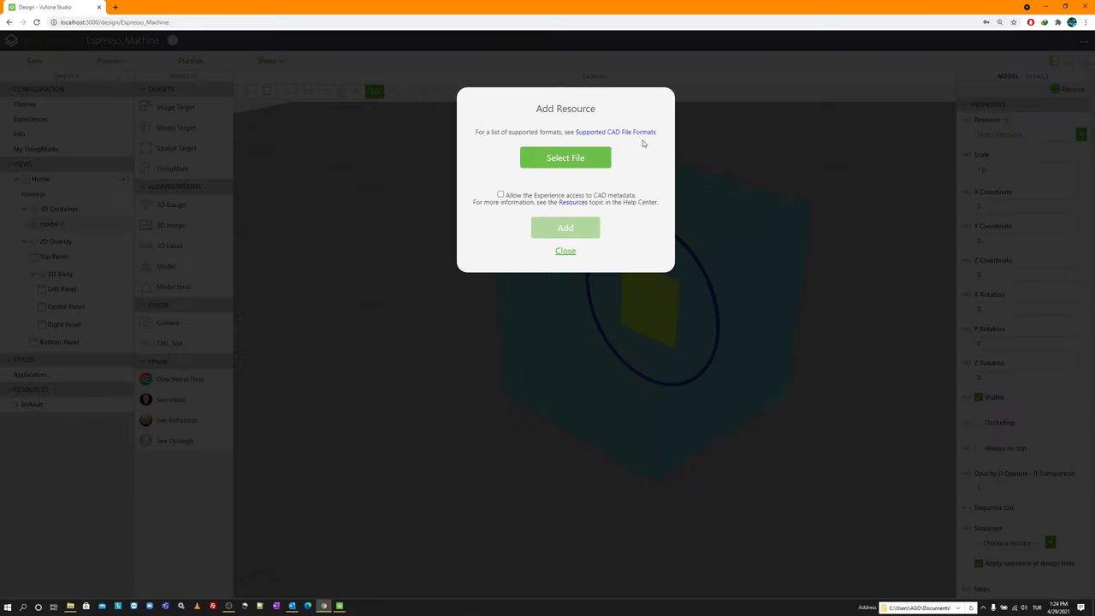
click(589, 161)
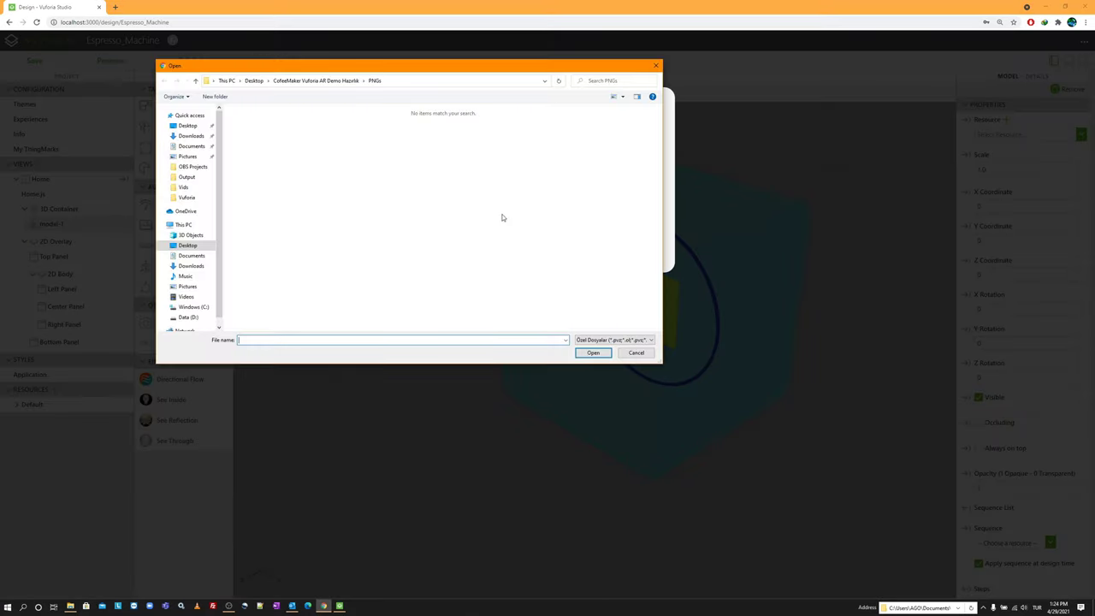
click(312, 80)
double_click(282, 139)
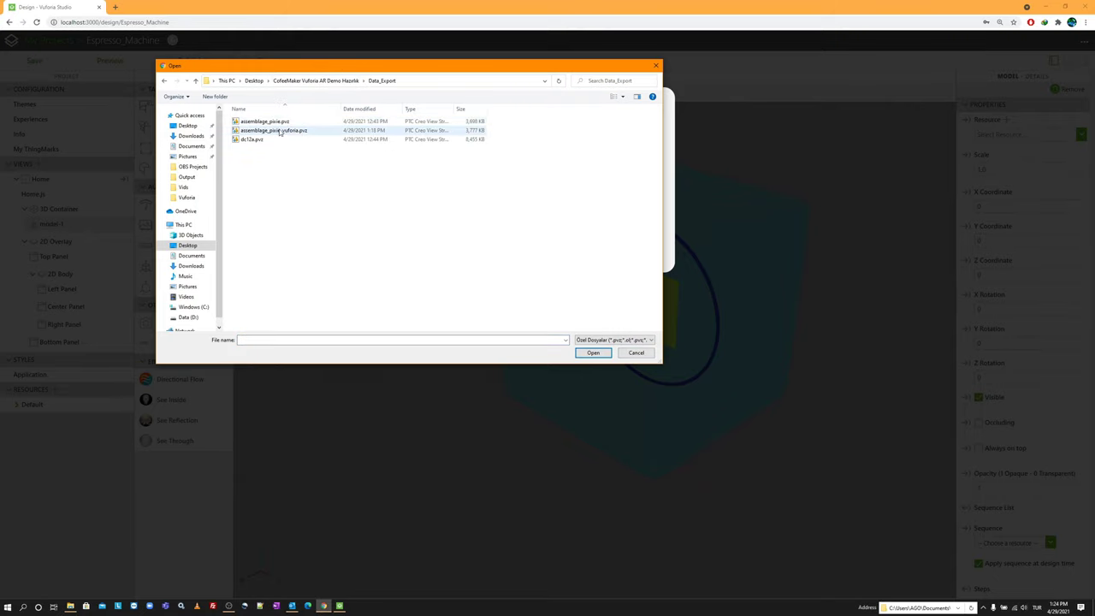
double_click(283, 131)
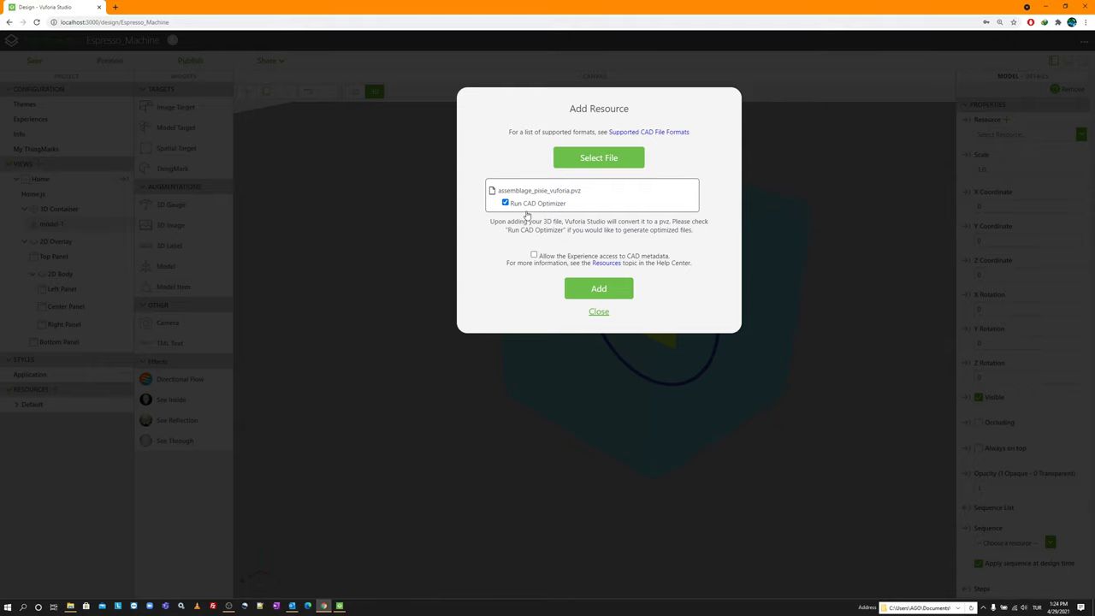
click(600, 289)
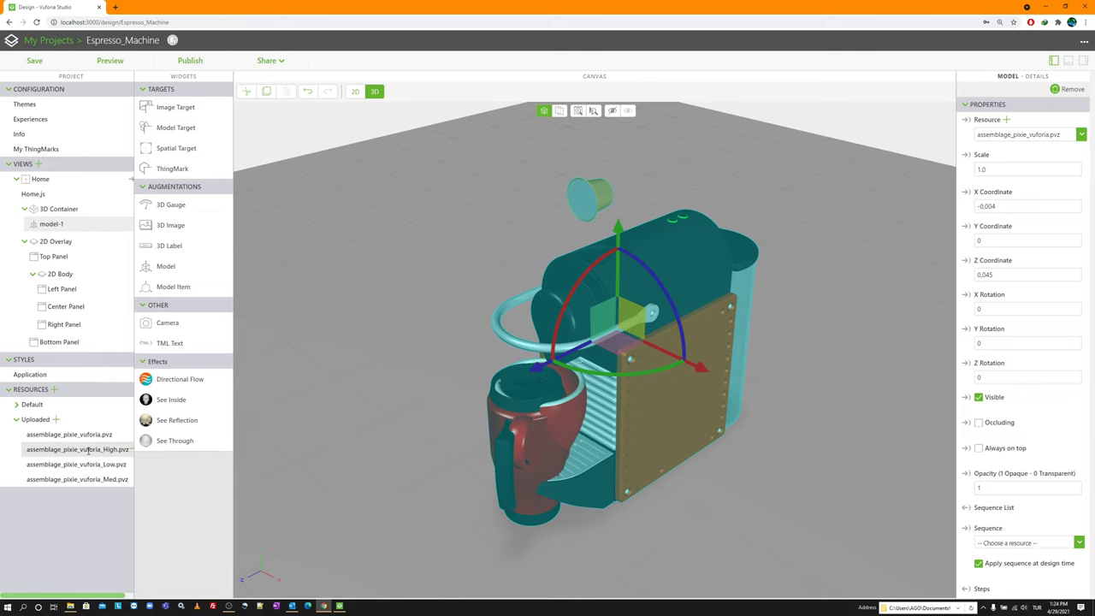
Step: Switch the model's resource to assemblage_pixie_vuforia_Low.pvz and inspect the coffee machine's geometry quality
drag(102, 449, 531, 310)
drag(659, 305, 659, 306)
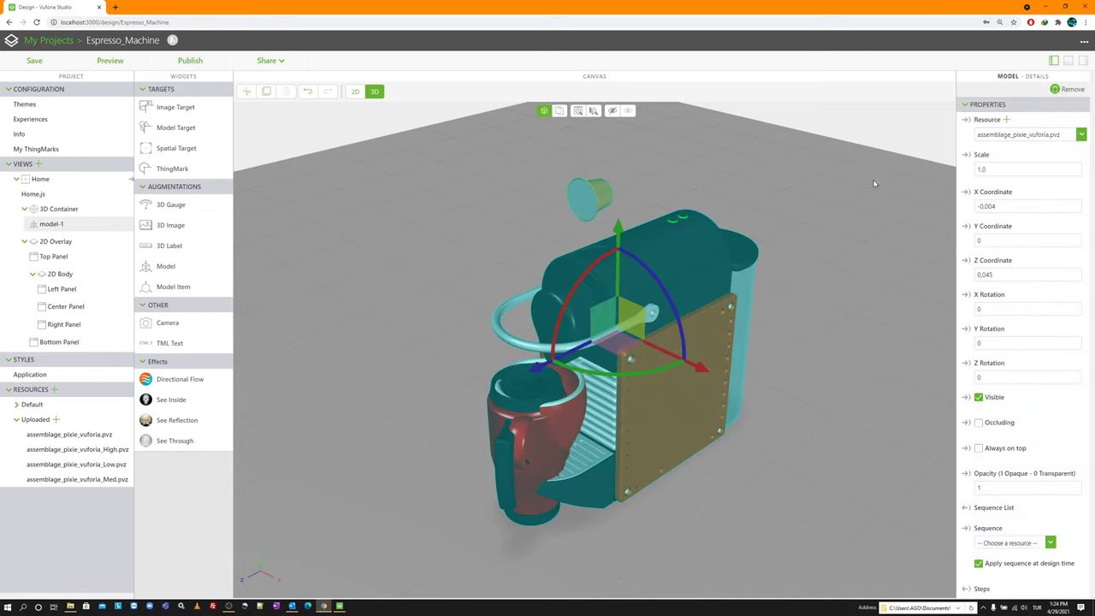
click(1081, 136)
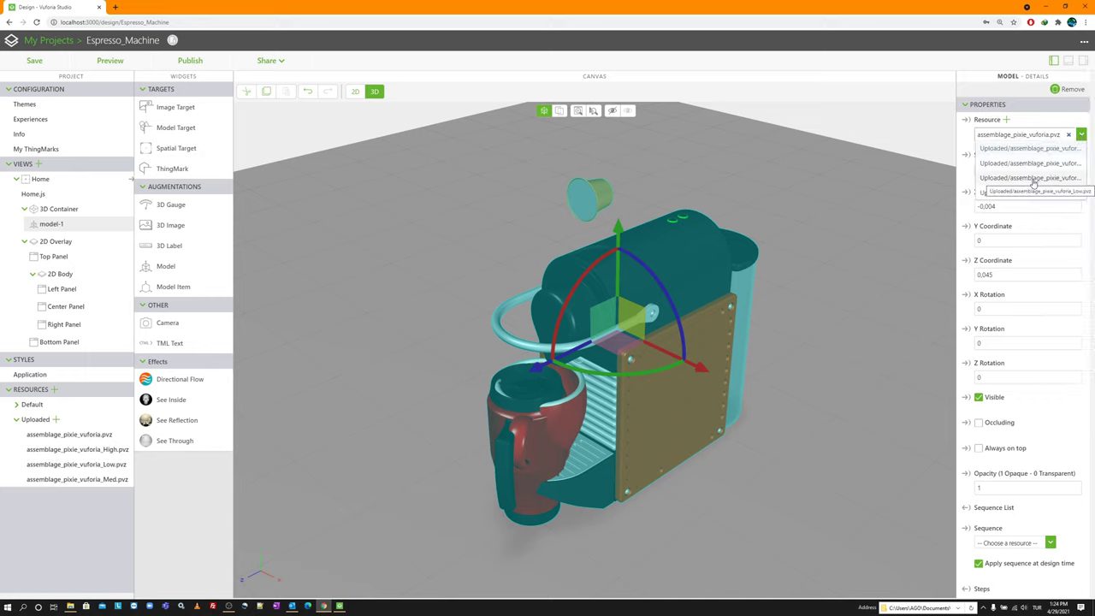
click(1033, 178)
click(795, 263)
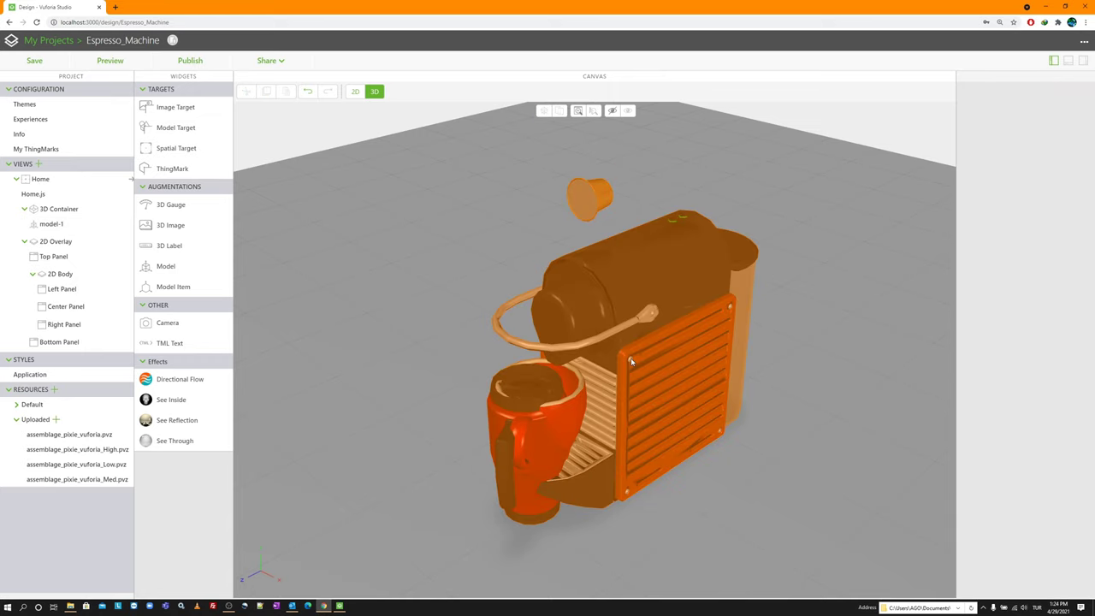
scroll(633, 355, up, 3)
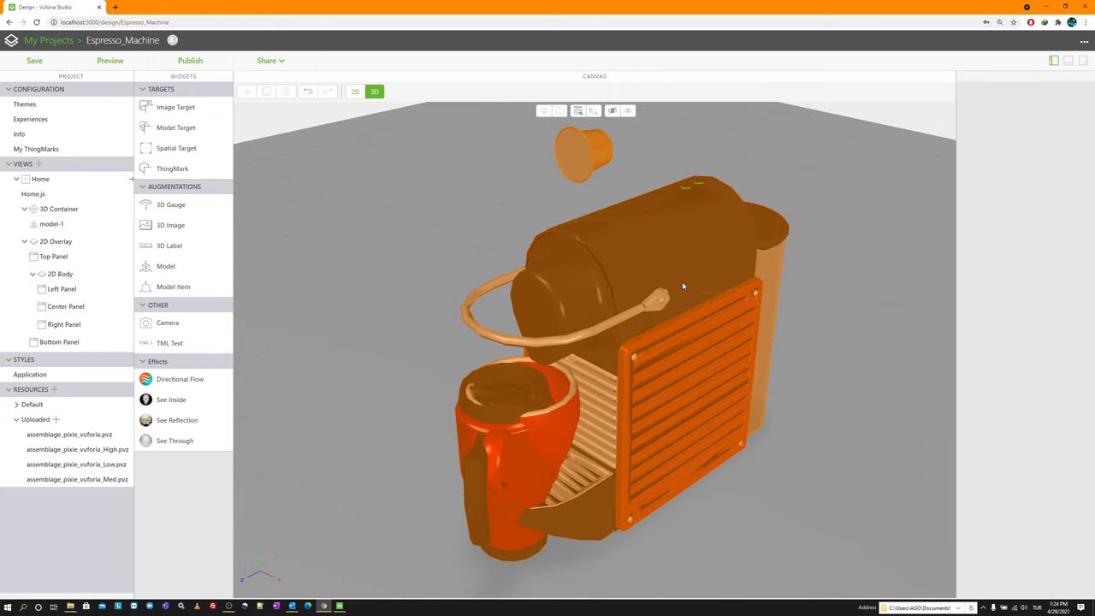
drag(682, 282, 672, 353)
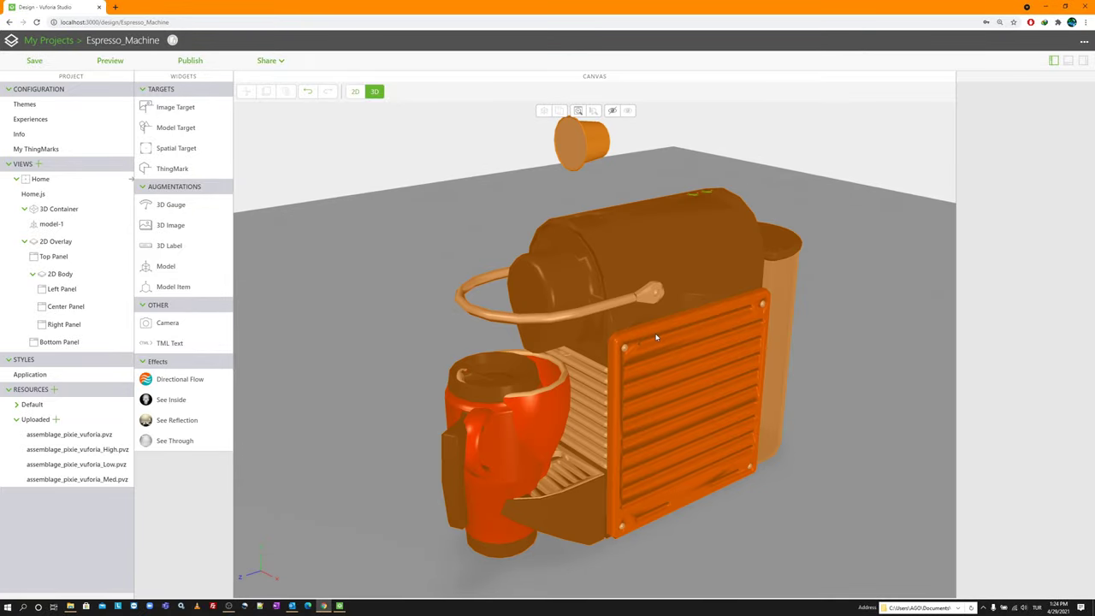
Step: Switch the model's resource to assemblage_pixie_vuforia_Med.pvz to check the medium-quality version
click(705, 253)
click(1081, 136)
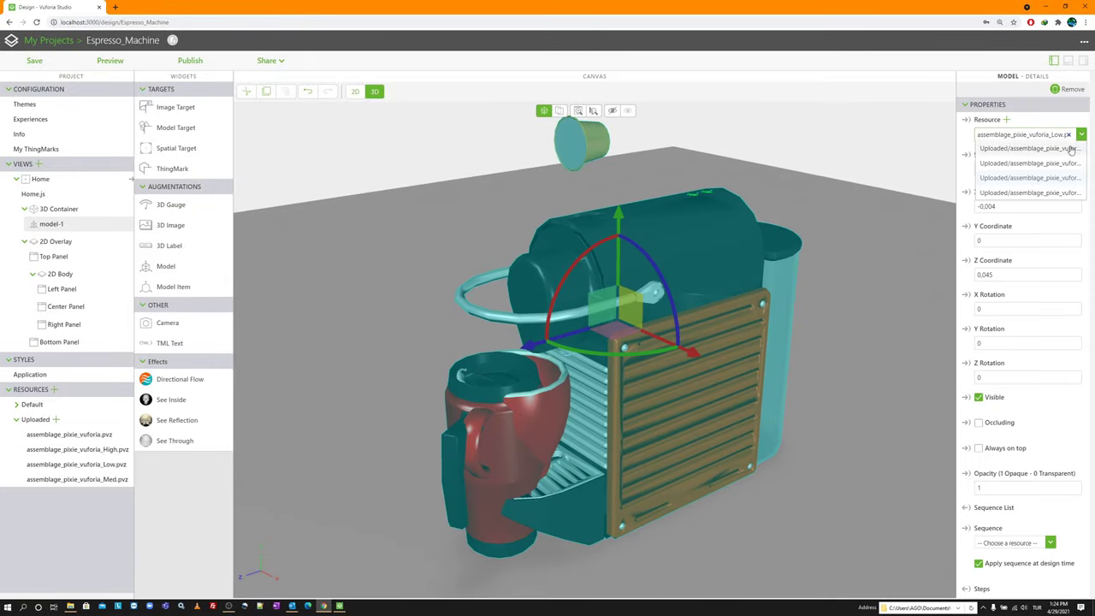
click(1041, 193)
click(864, 229)
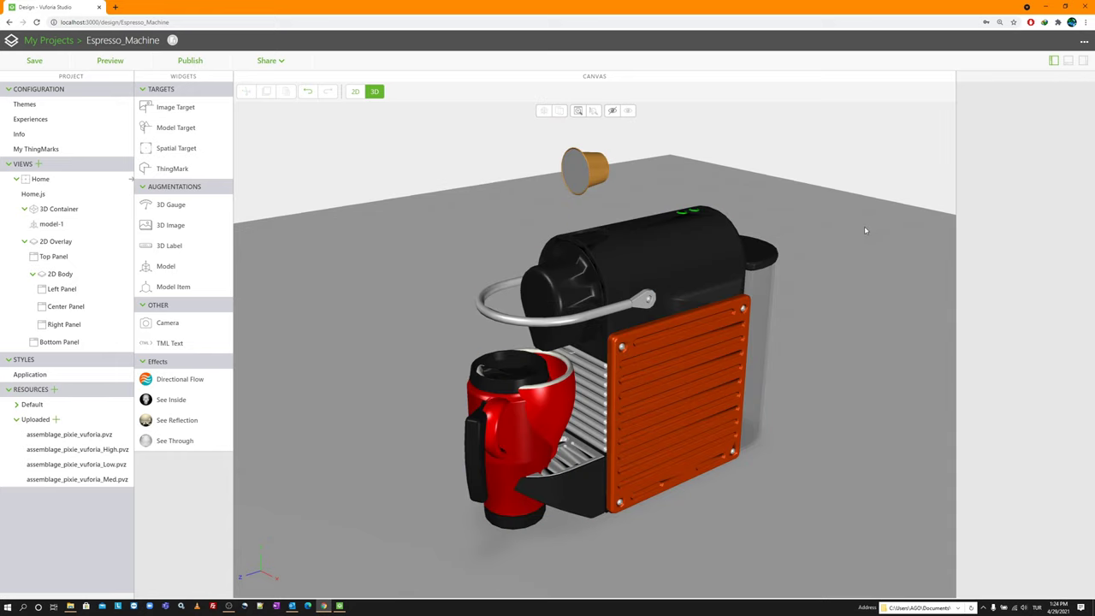
Step: Switch the model's resource to assemblage_pixie_vuforia_High.pvz and inspect the high-quality version from another angle
click(761, 257)
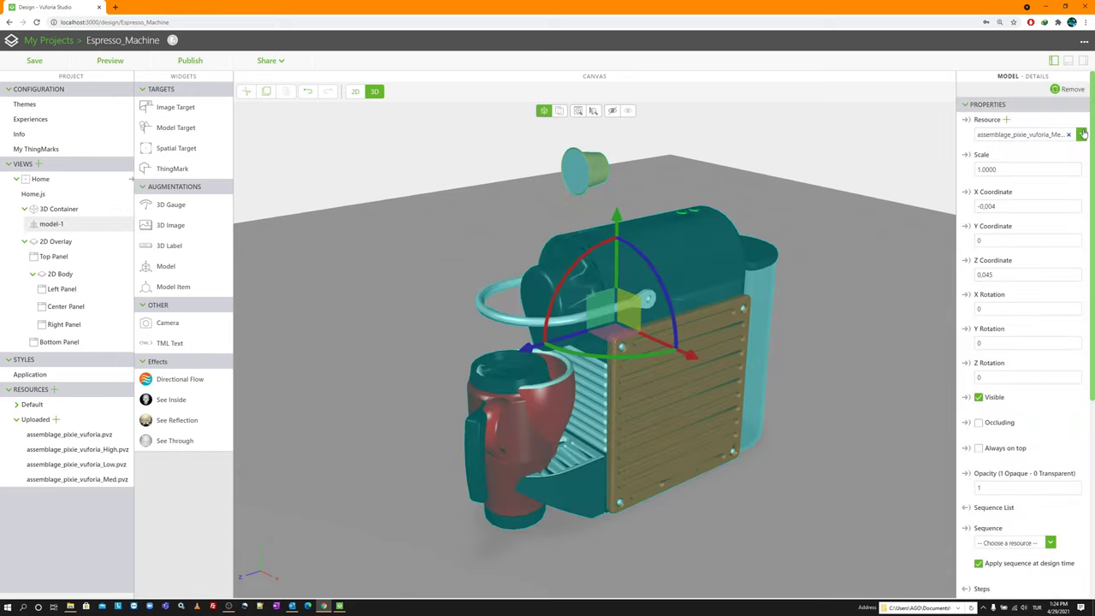
click(1081, 134)
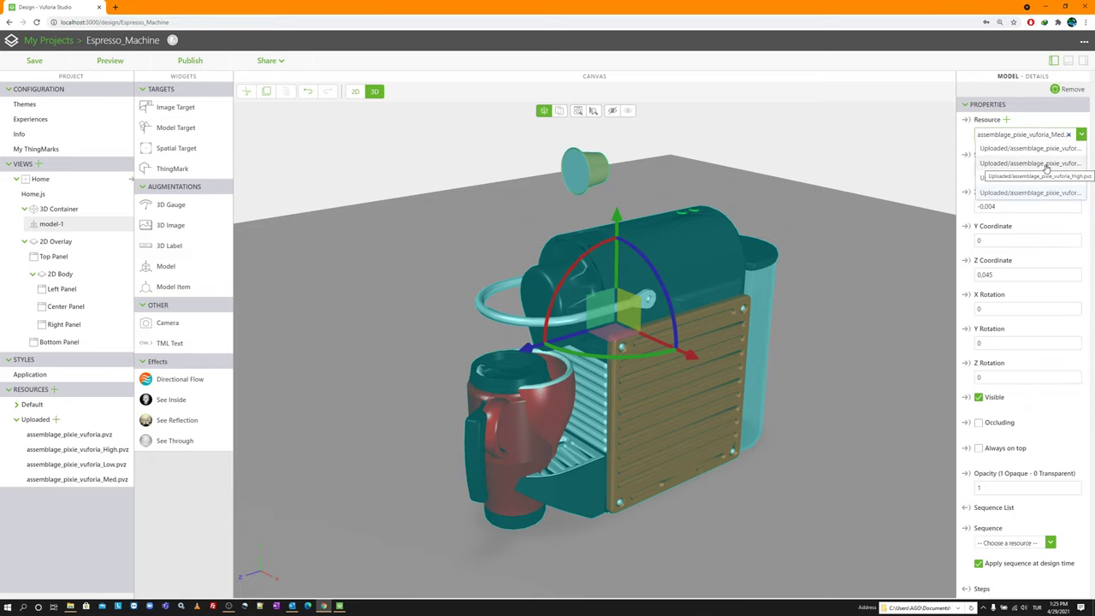
click(1045, 163)
click(796, 231)
drag(700, 254, 620, 239)
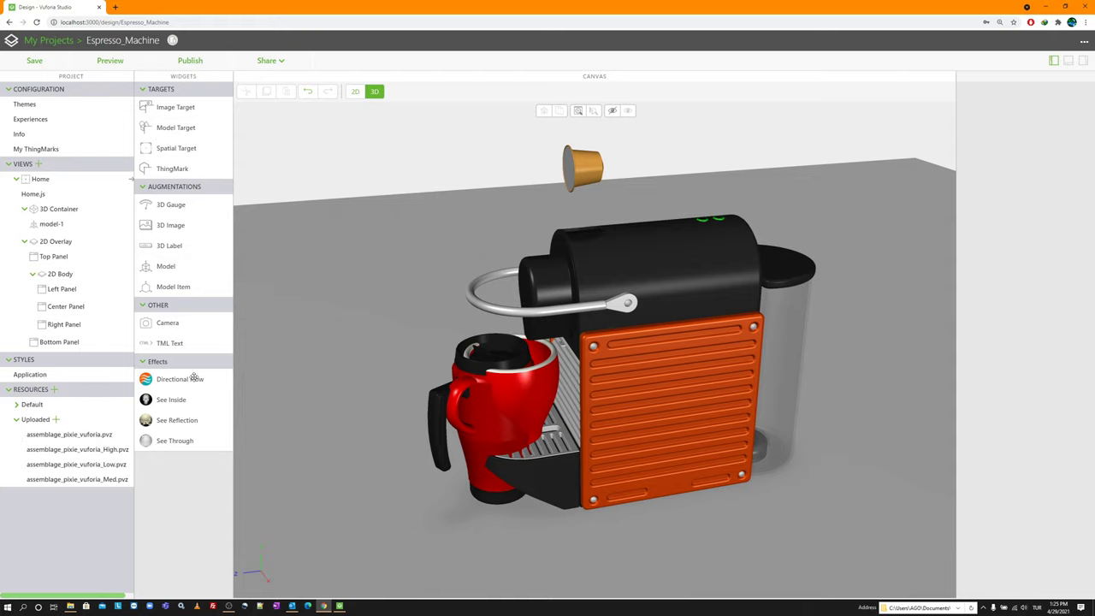
Step: Delete the optimized Low, Med and High versions of assemblage_pixie_vuforia from the uploaded resources
click(133, 465)
click(207, 356)
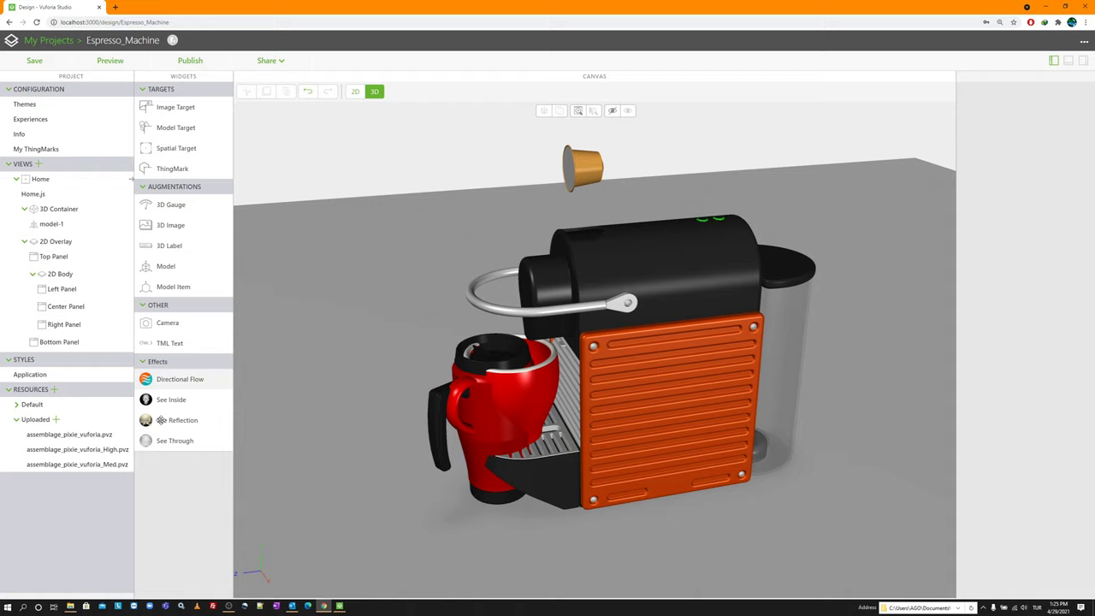
click(133, 466)
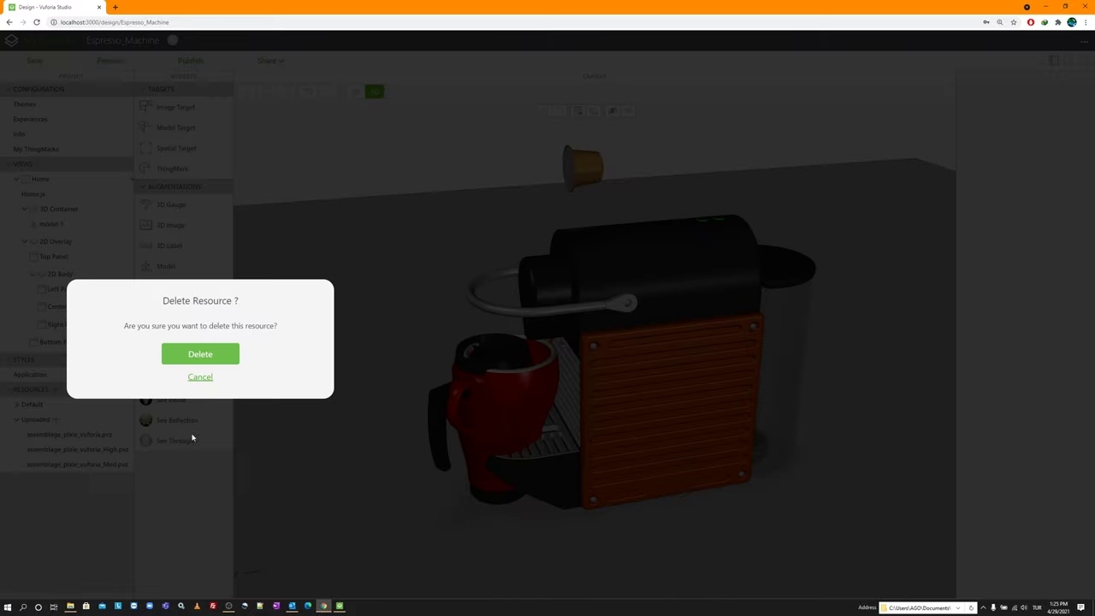
click(203, 356)
click(131, 450)
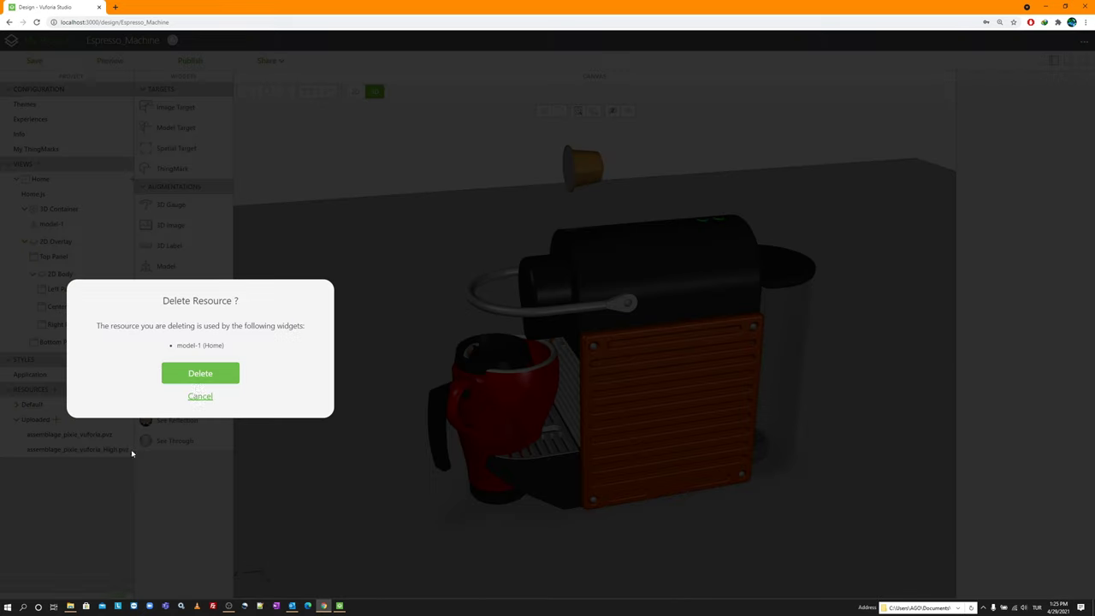
click(199, 373)
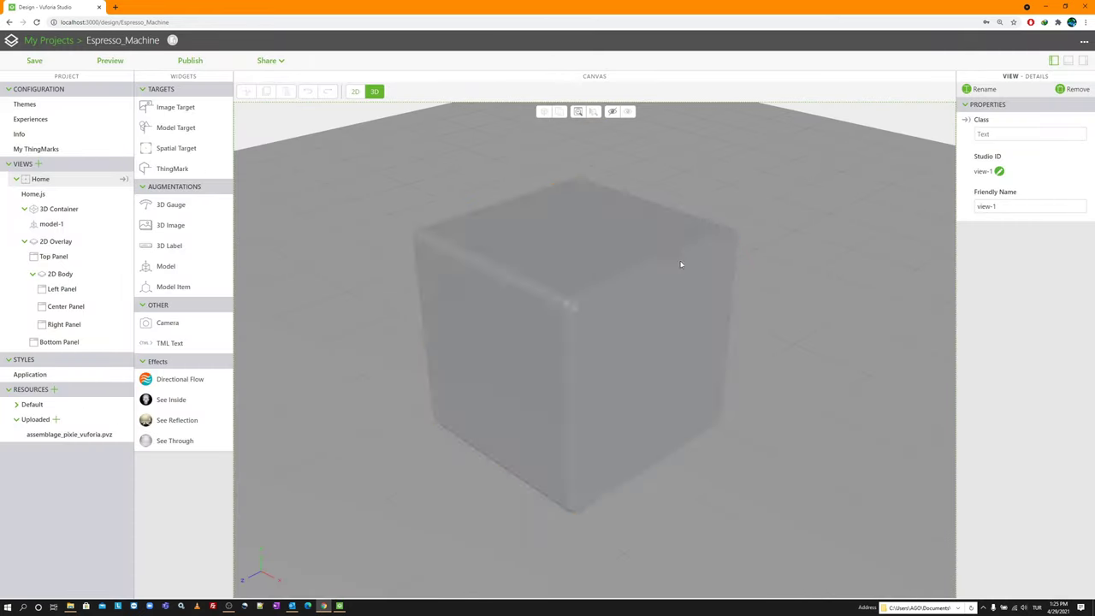
Step: Assign the original assemblage_pixie_vuforia.pvz as the resource of model-1
click(681, 265)
click(1020, 136)
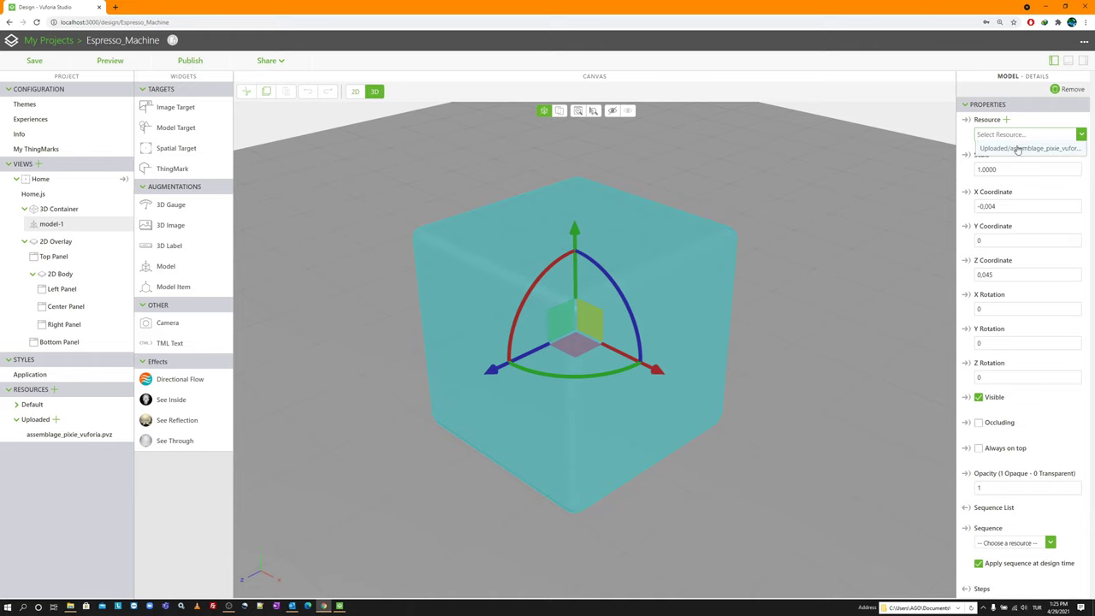
click(1018, 150)
click(881, 202)
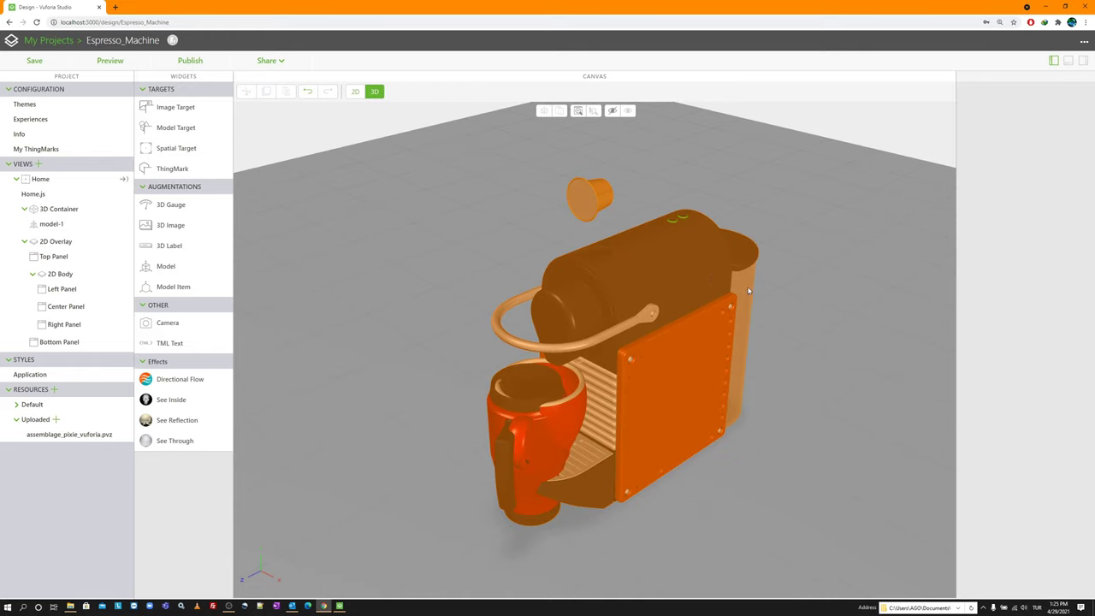
Step: Set the model's sequence to Figure 1 and inspect the coffee machine in the 3D scene
click(488, 436)
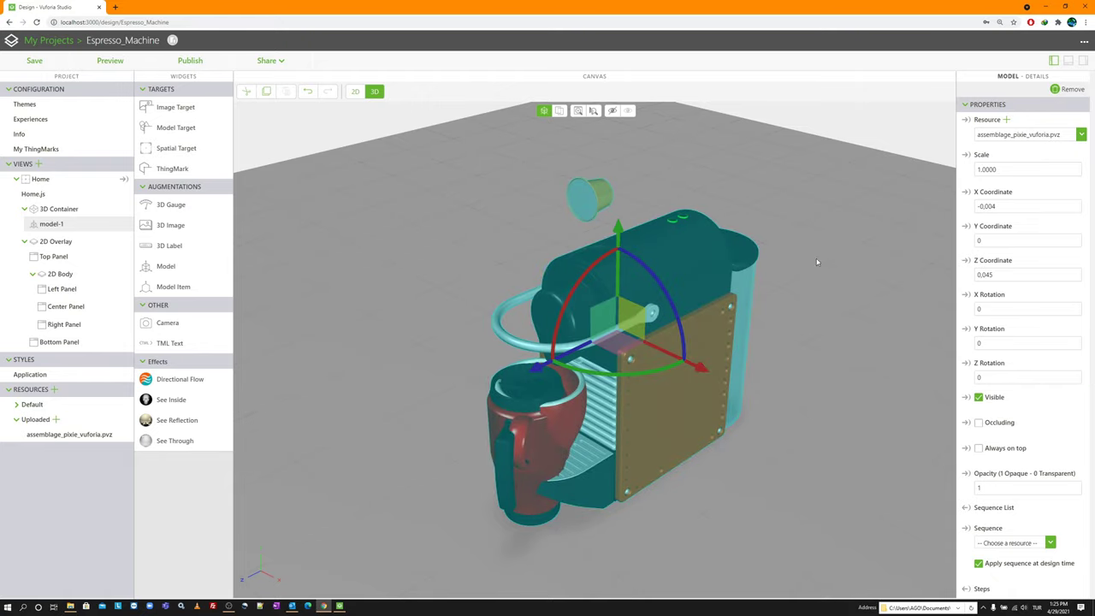
scroll(1019, 366, down, 3)
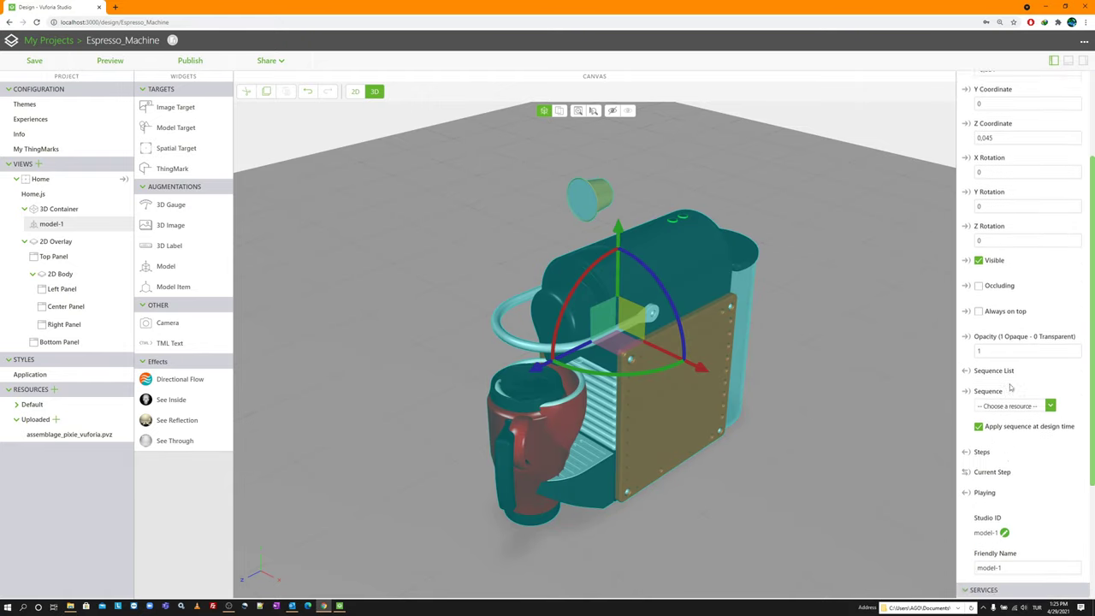
click(1048, 330)
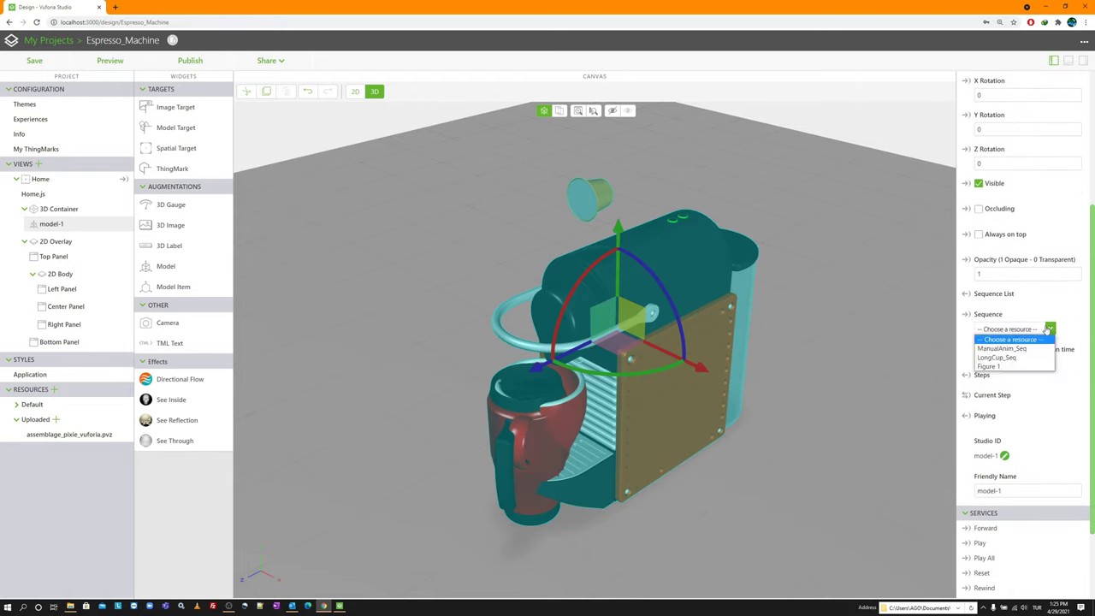
click(992, 367)
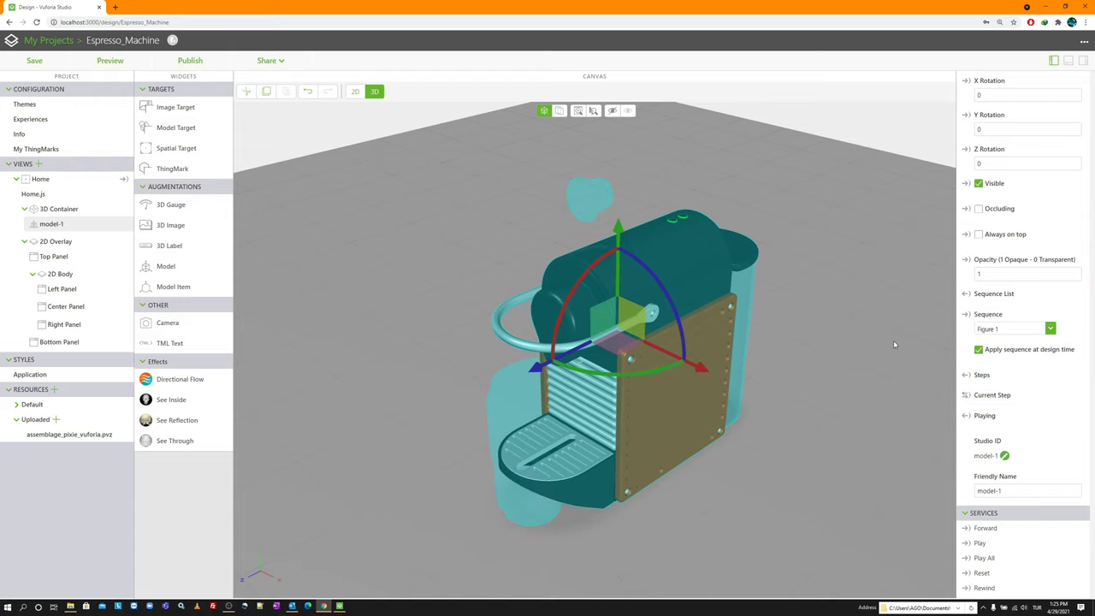
click(893, 340)
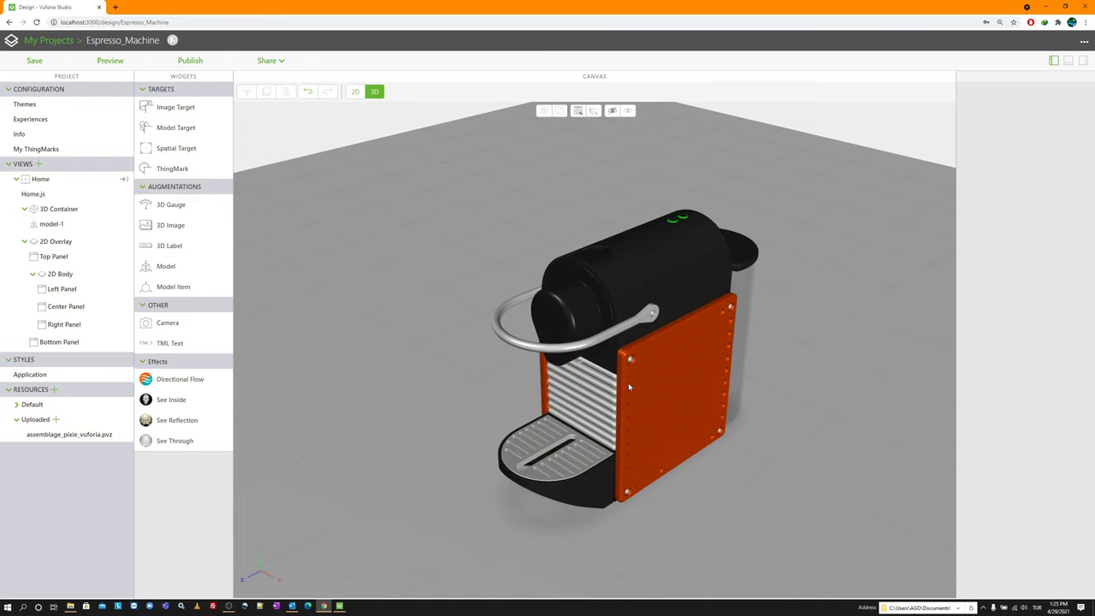
drag(767, 276, 615, 223)
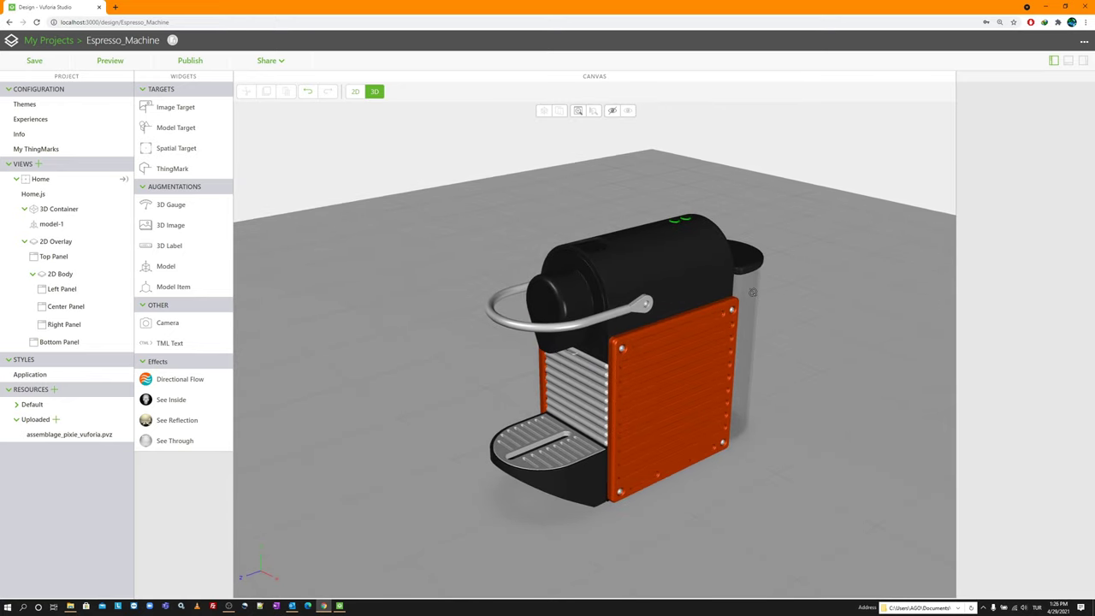
Step: Centre the orange coffee machine (model-1) by setting its X and Z coordinates to 0
click(615, 225)
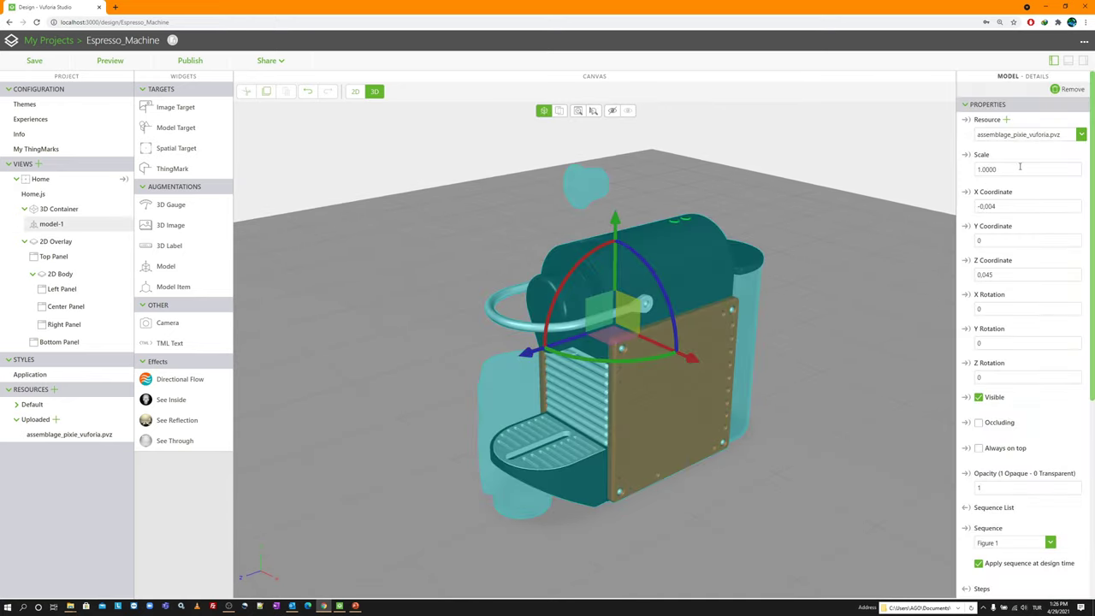
drag(998, 207, 968, 204)
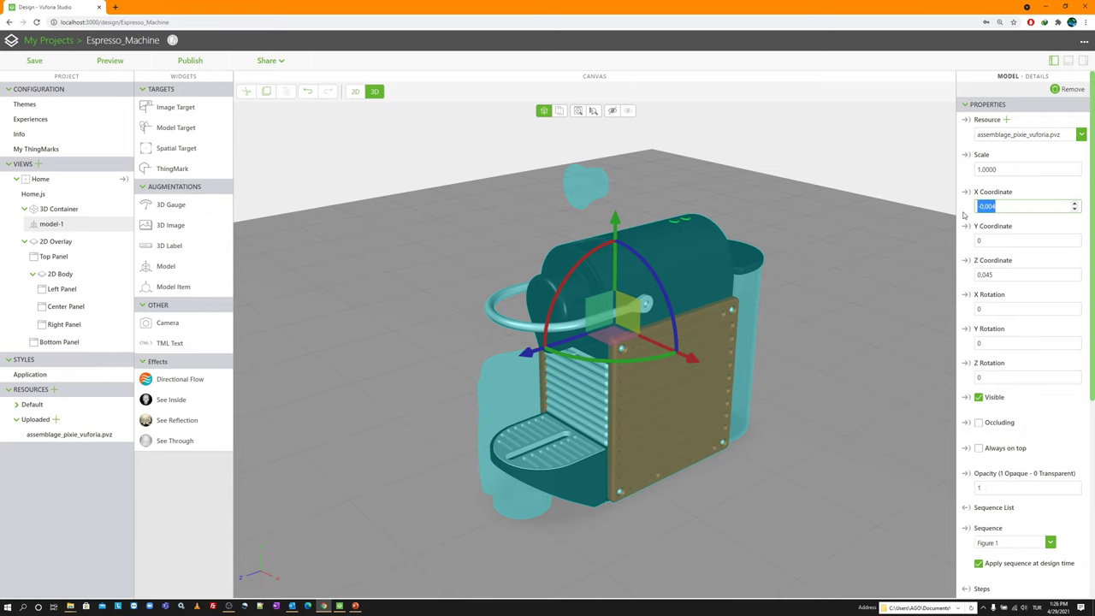
text(0)
drag(1000, 274, 972, 274)
text(0)
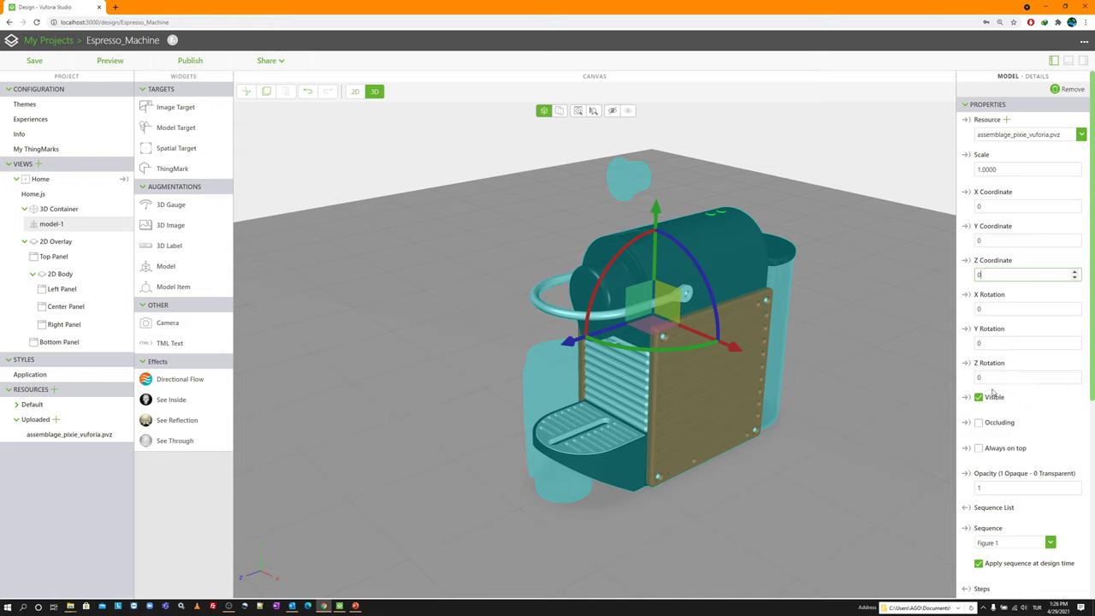
scroll(994, 406, down, 4)
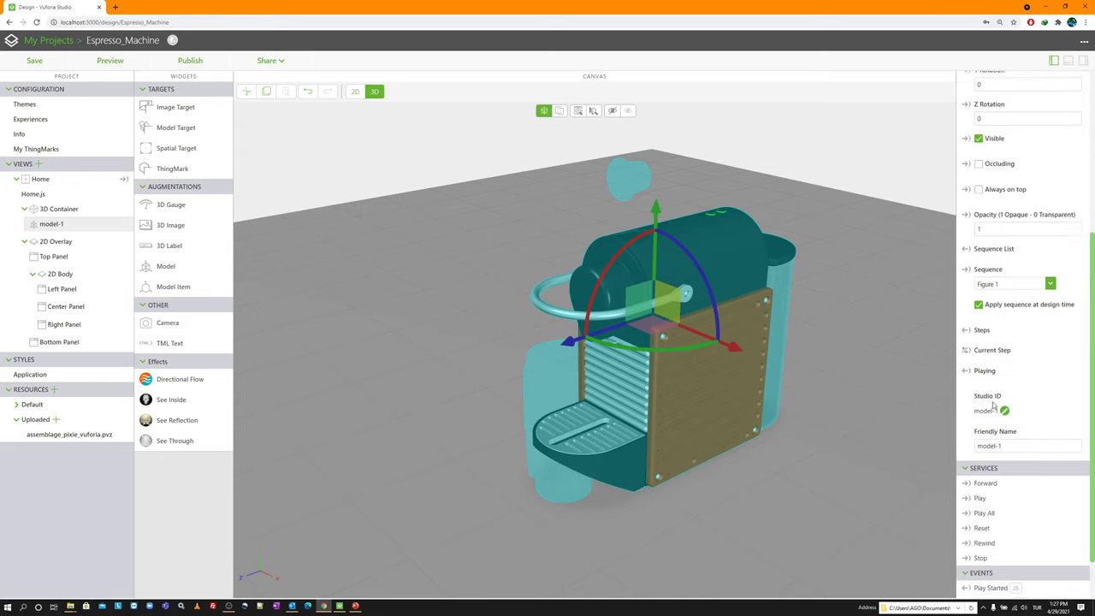
Step: Add a second model beside the coffee machine and upload dc12a.pvz as its resource without running the CAD Optimizer
drag(933, 359, 556, 351)
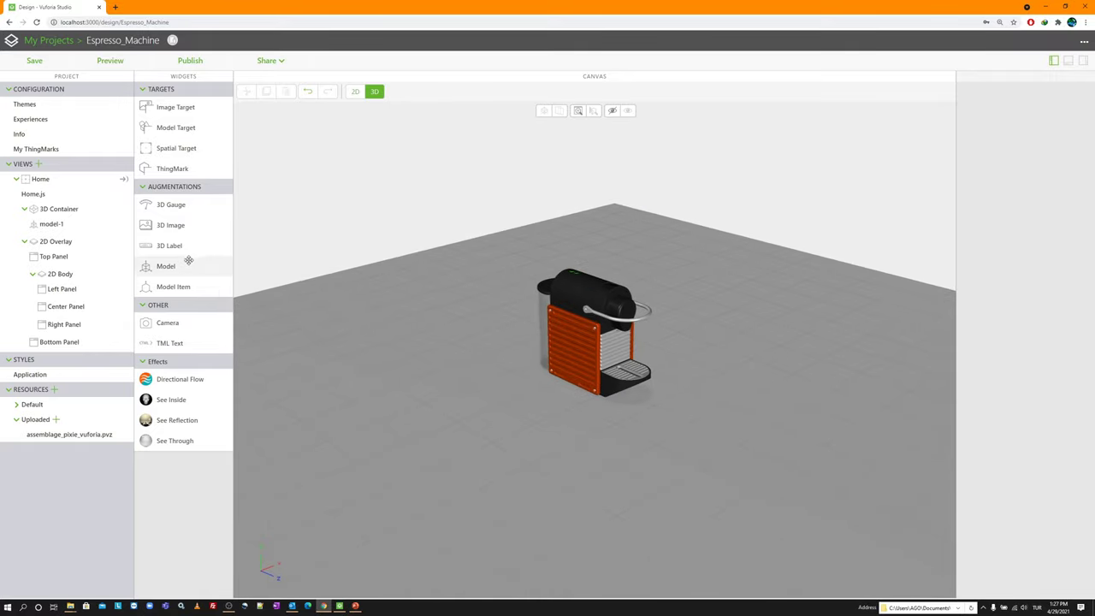
drag(188, 265, 706, 414)
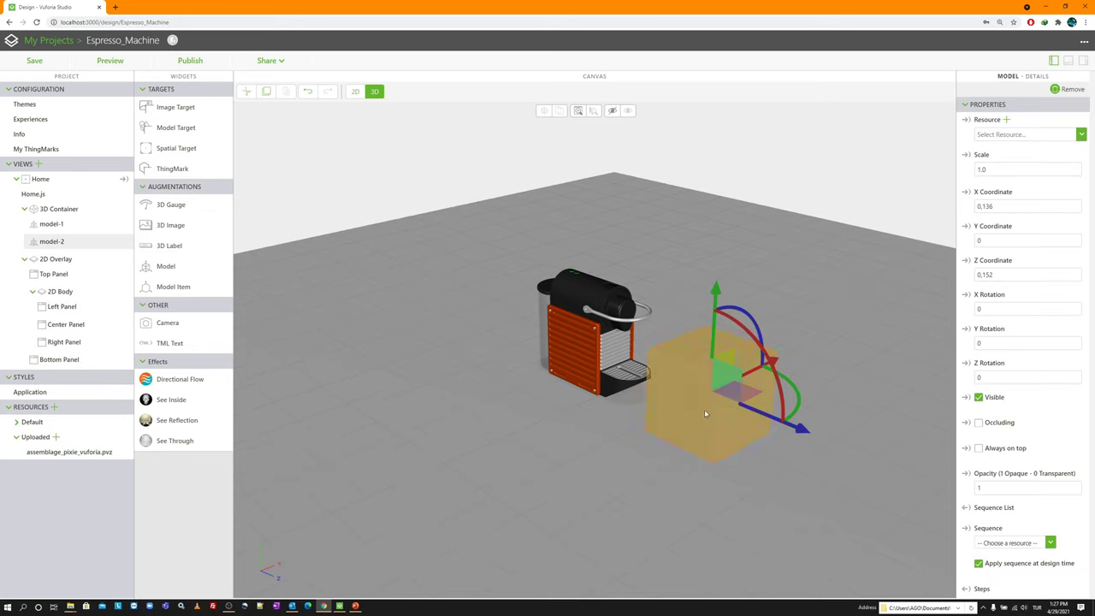
click(1006, 120)
click(584, 165)
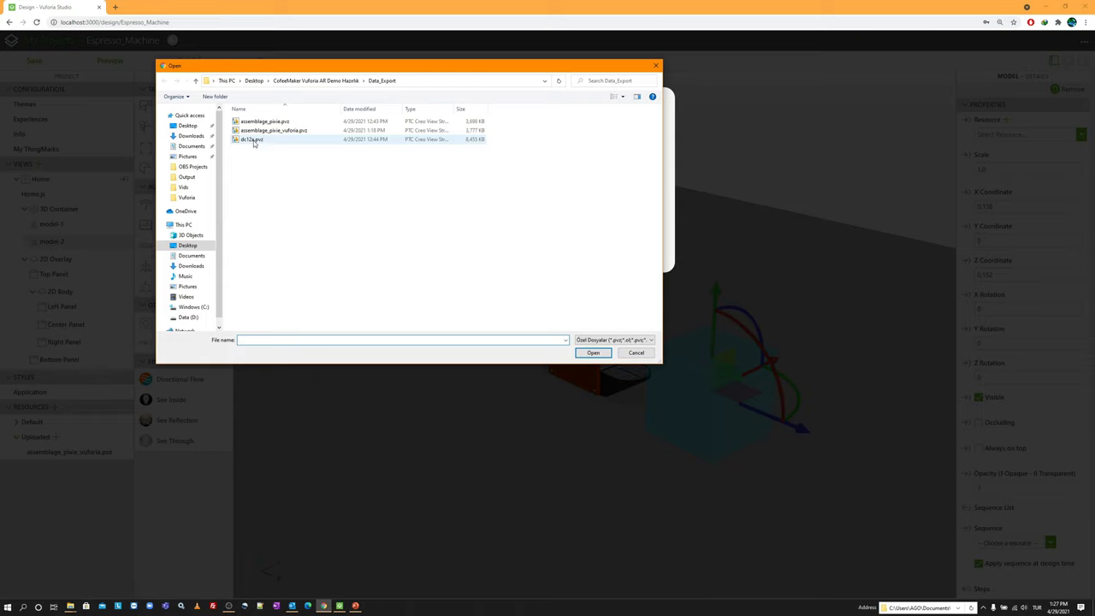
double_click(252, 139)
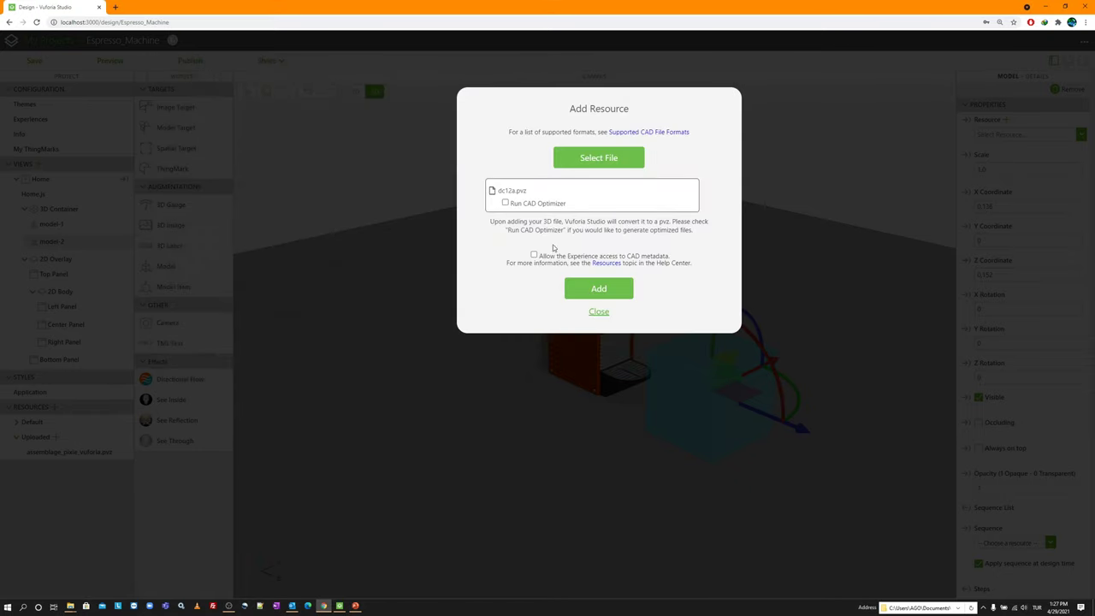
click(599, 288)
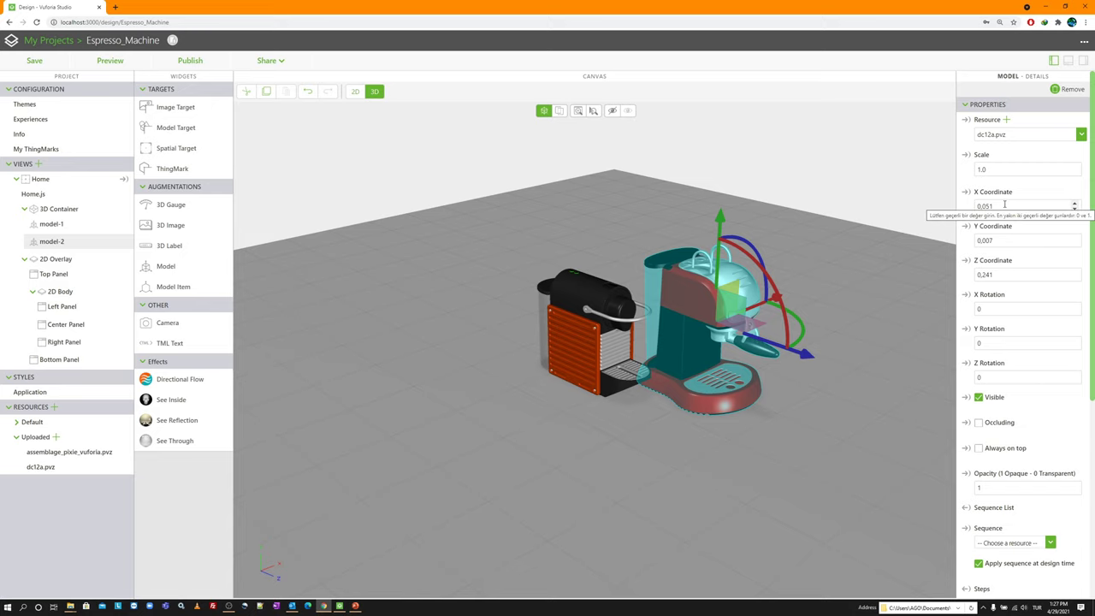
Step: Position model-2 at X 0.11, Y 0 and Z 0
drag(997, 206, 949, 195)
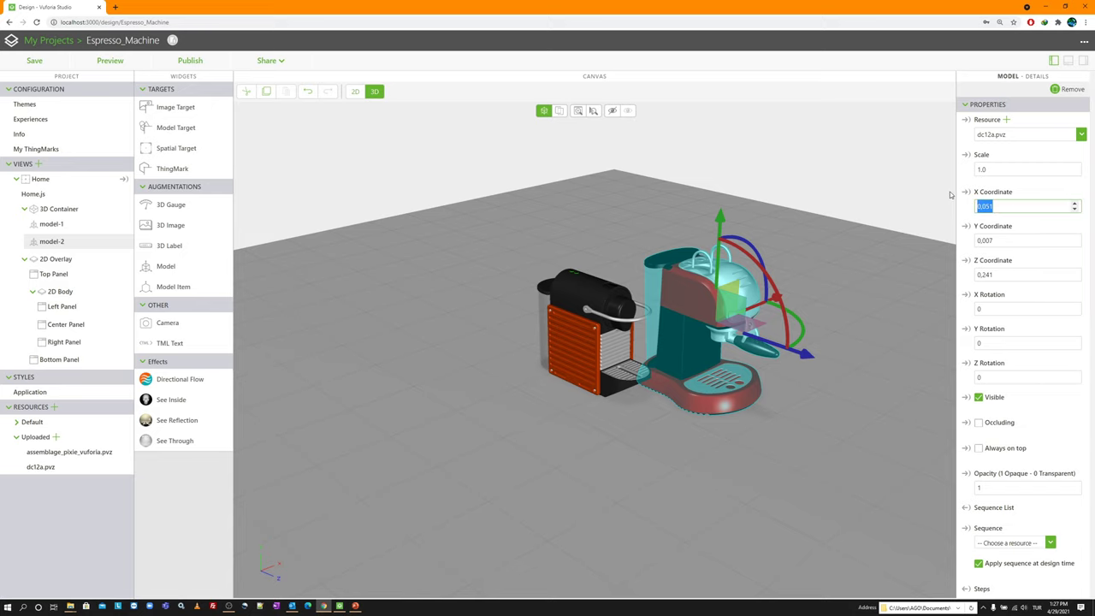
text(0.1)
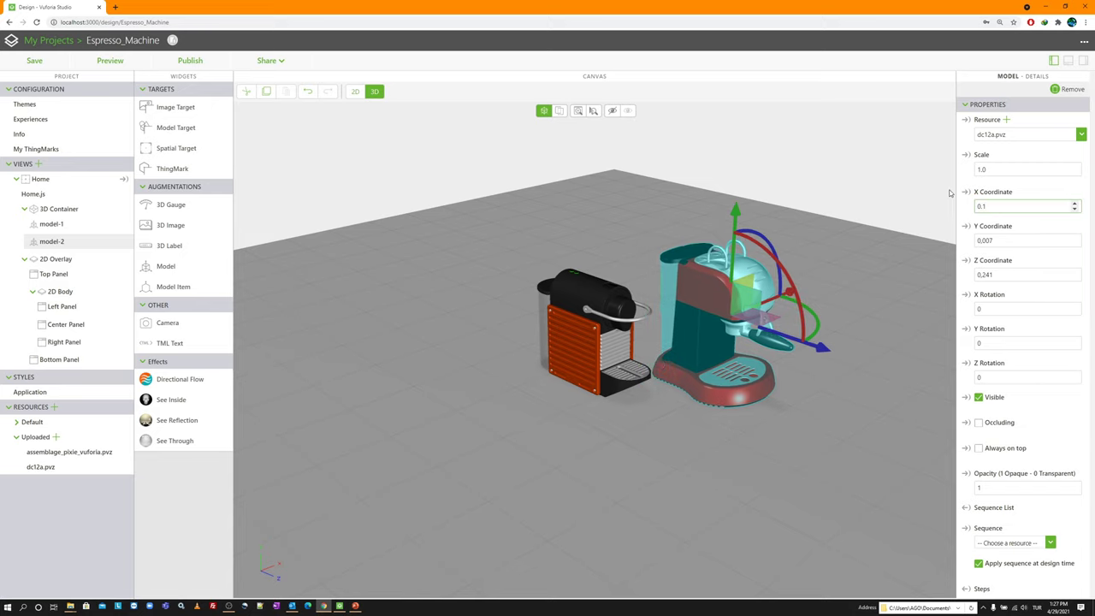
text(1)
key(Tab)
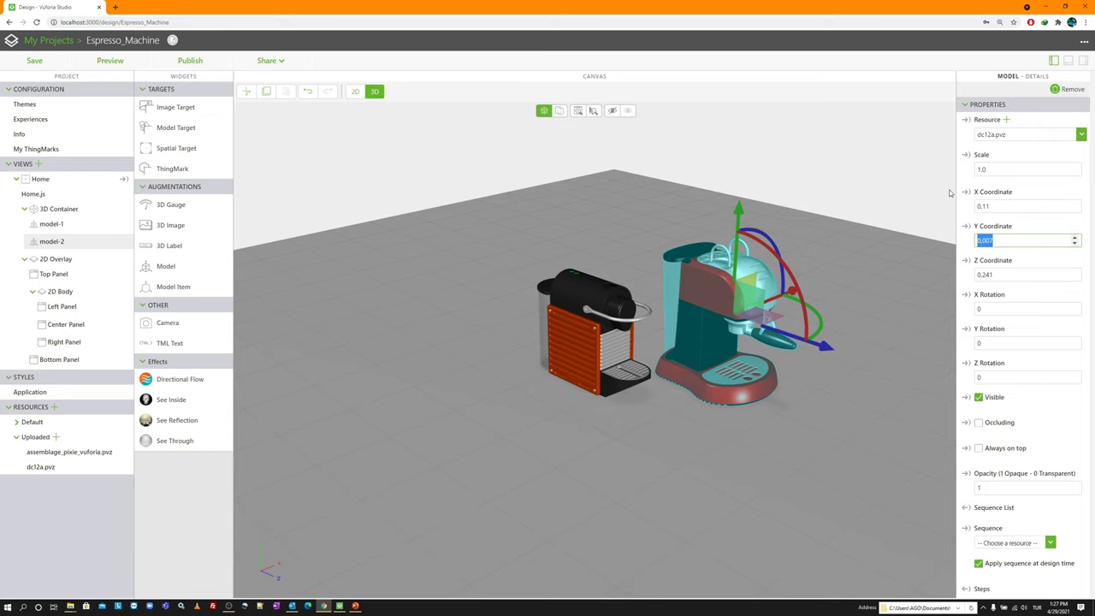
text(0)
key(Tab)
text(0)
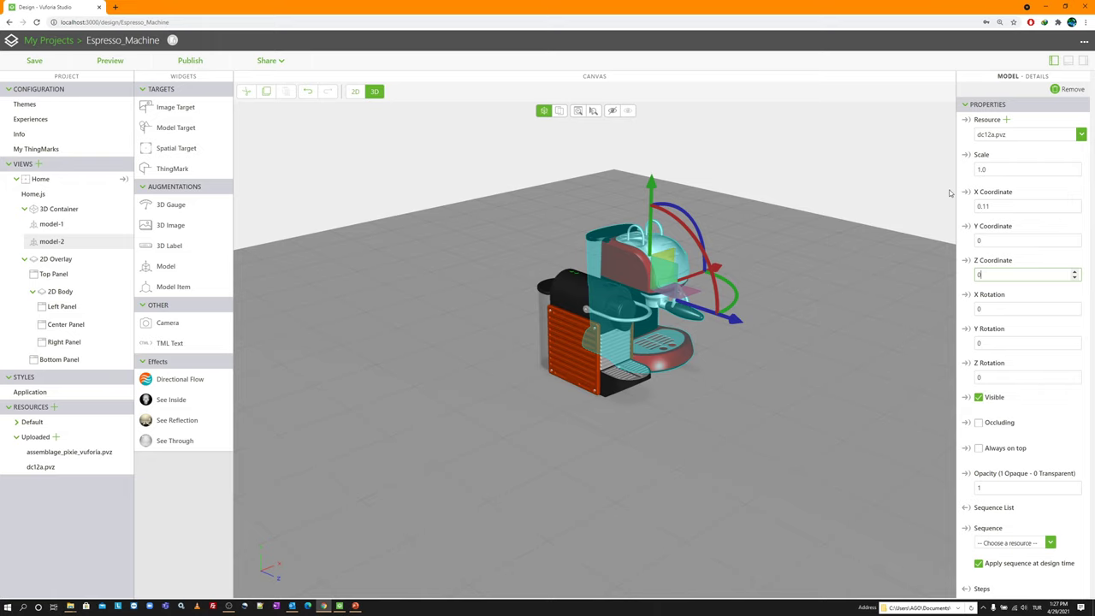
Step: Rotate model-2 to X 180, Y -31 and Z 180
key(Tab)
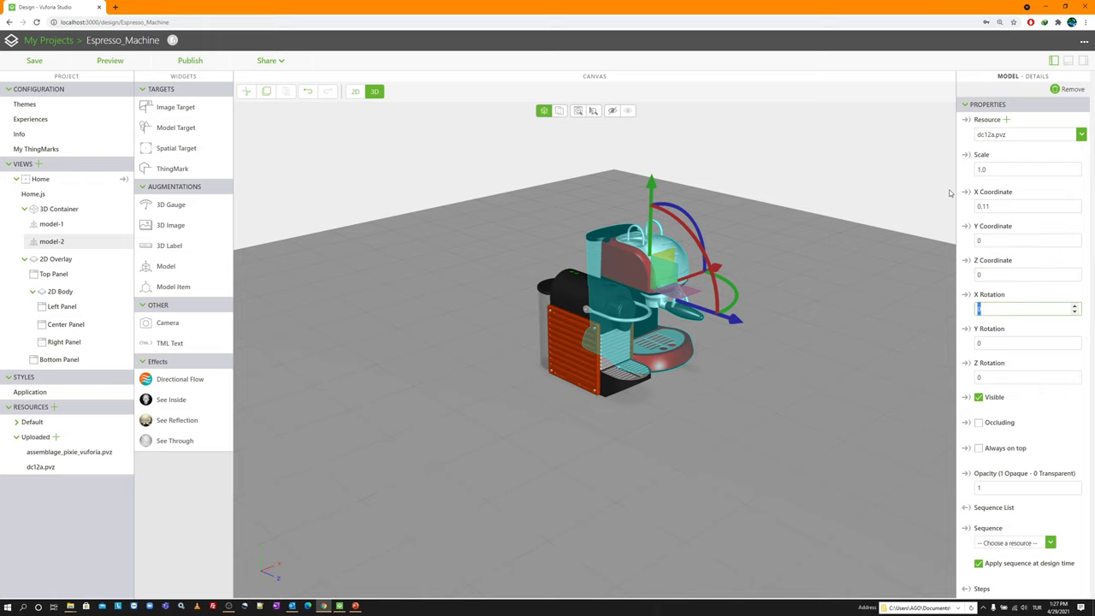
text(180)
key(Tab)
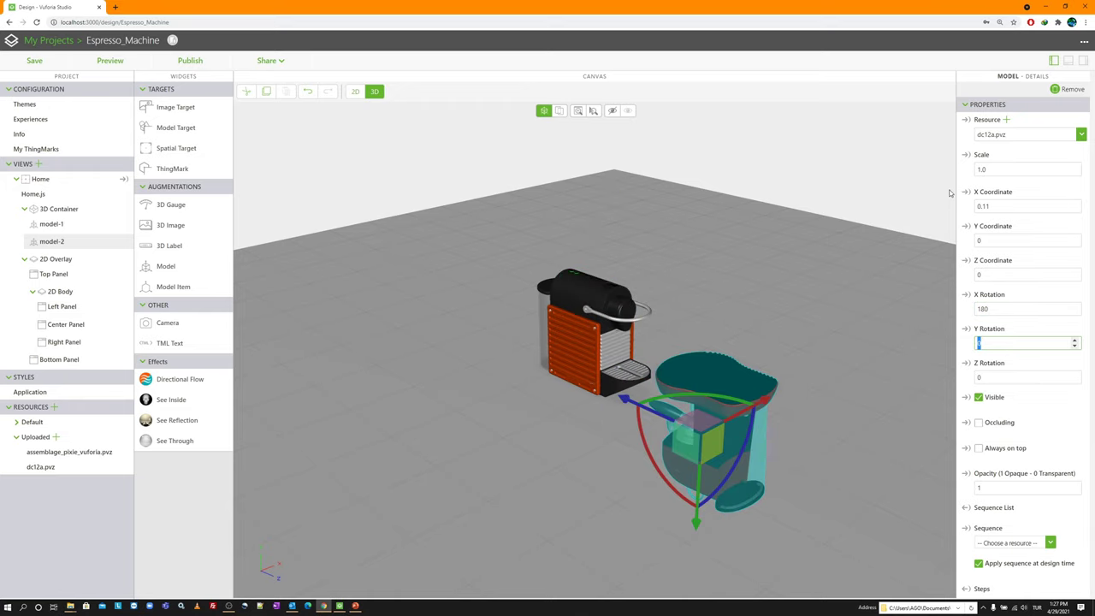
text(-31)
key(Tab)
text(180)
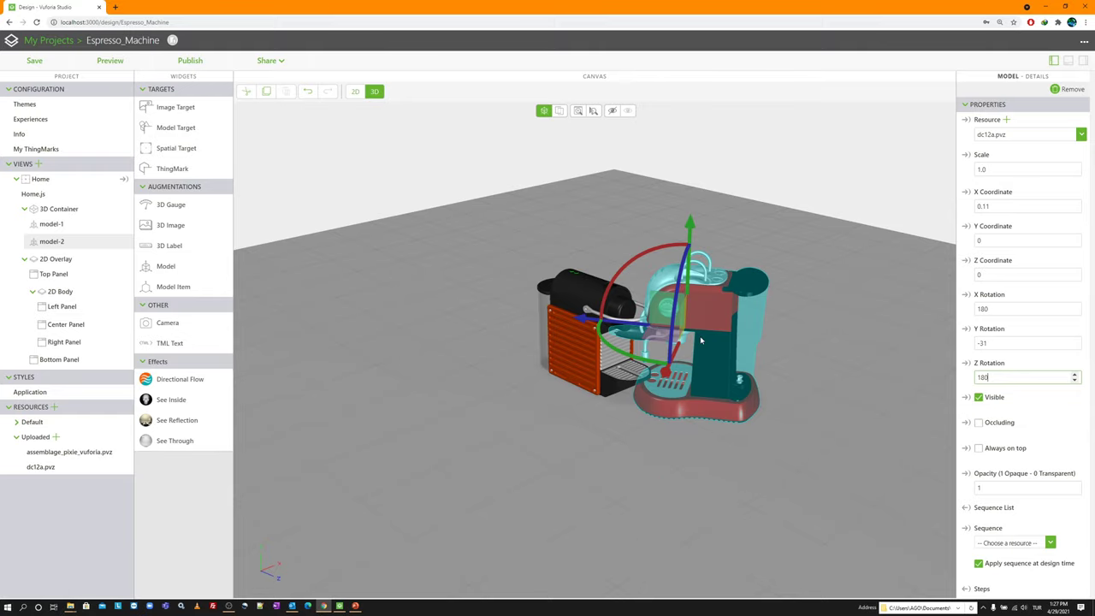
Step: Move model-2 clear of the orange coffee machine, to about X 0.096 and Z 0.2
click(573, 316)
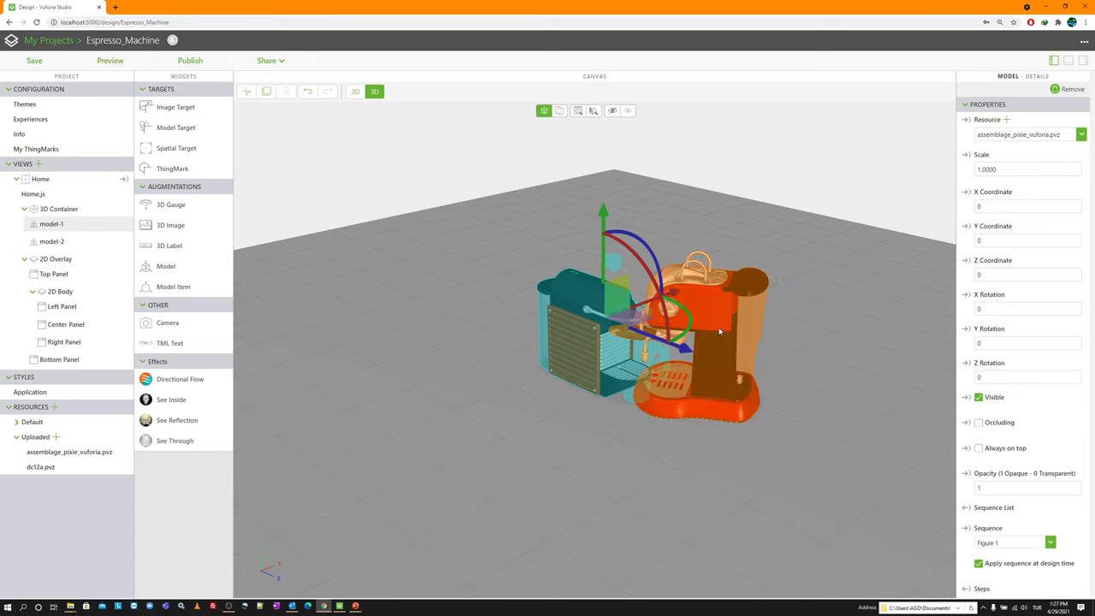
click(691, 341)
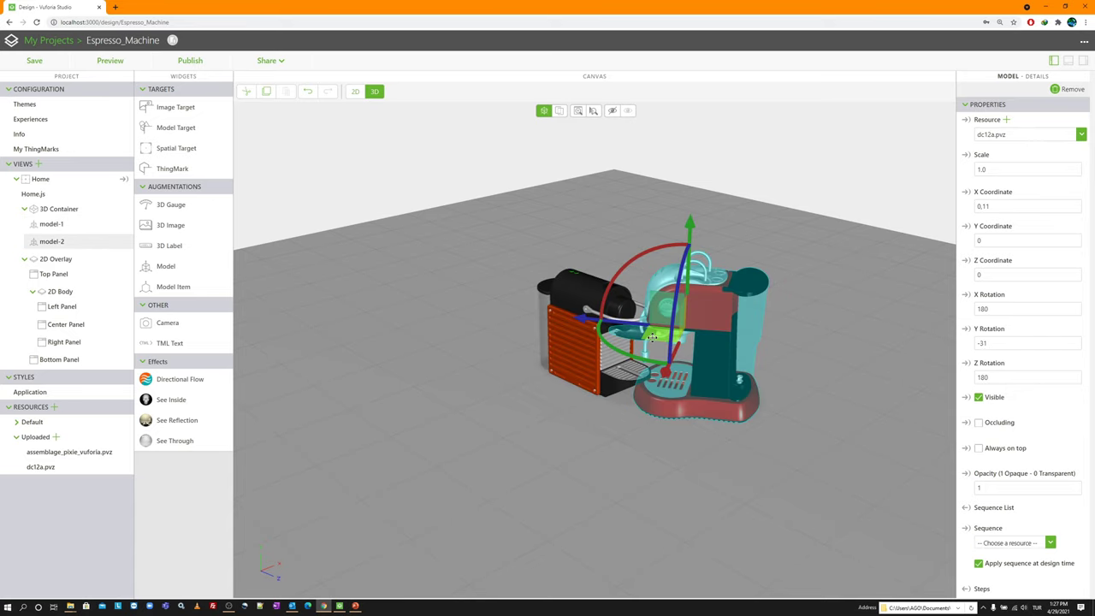
drag(648, 339, 726, 392)
click(663, 280)
drag(704, 351, 728, 307)
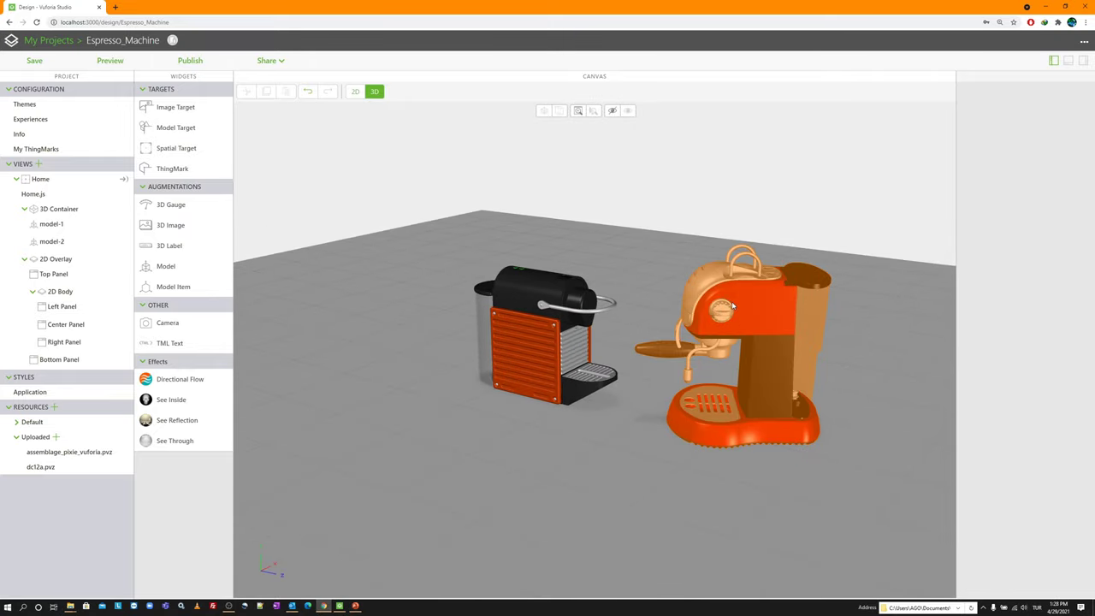
Step: Turn off model-2's visibility, then save the project and check the experience in the preview
click(733, 306)
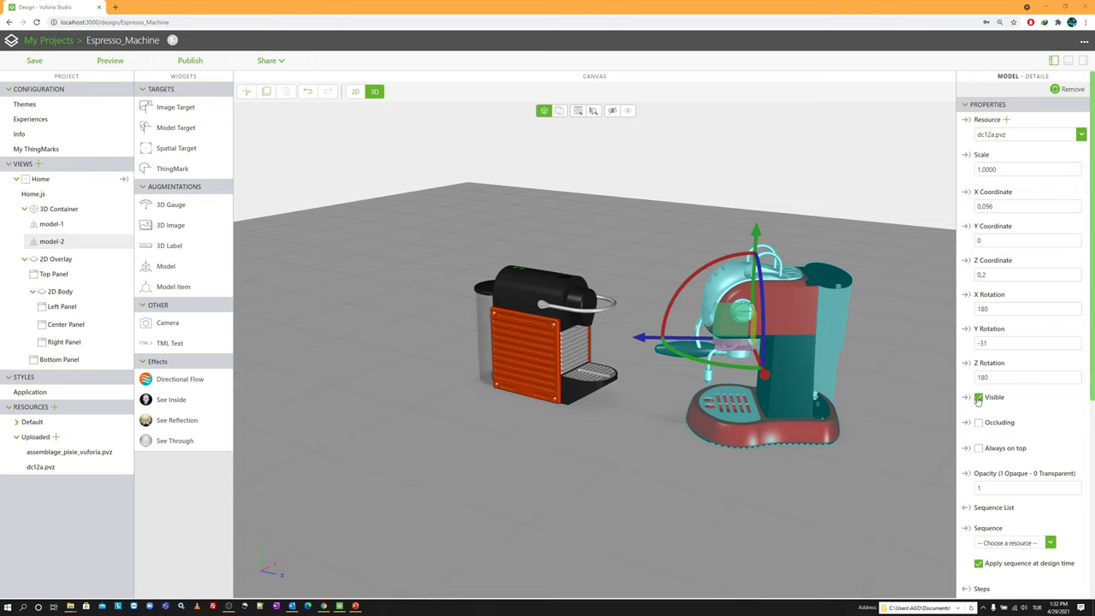
click(660, 205)
click(38, 60)
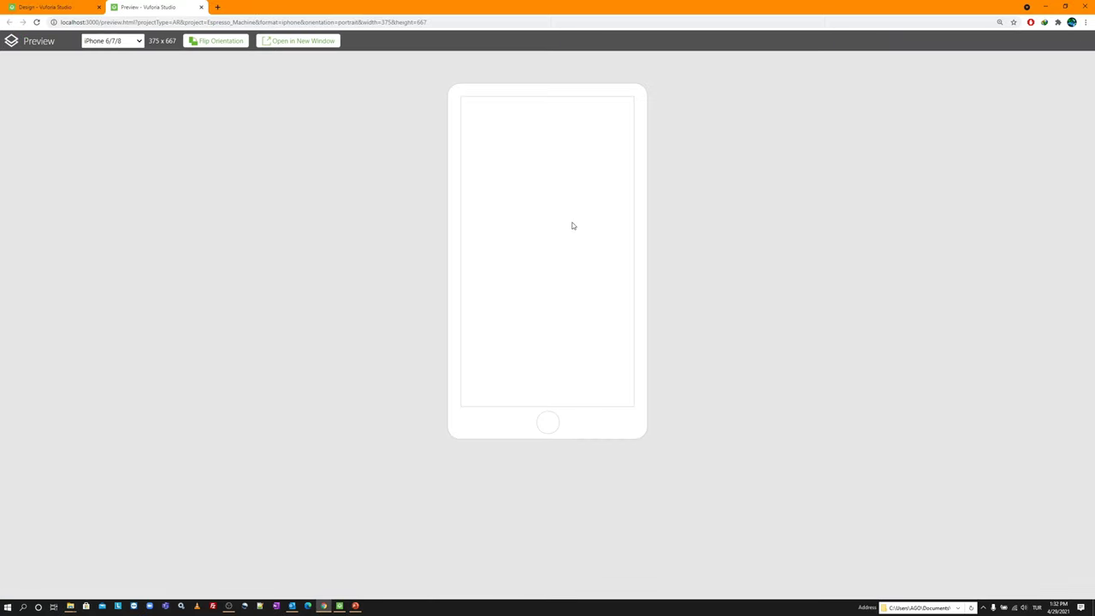
scroll(571, 235, down, 5)
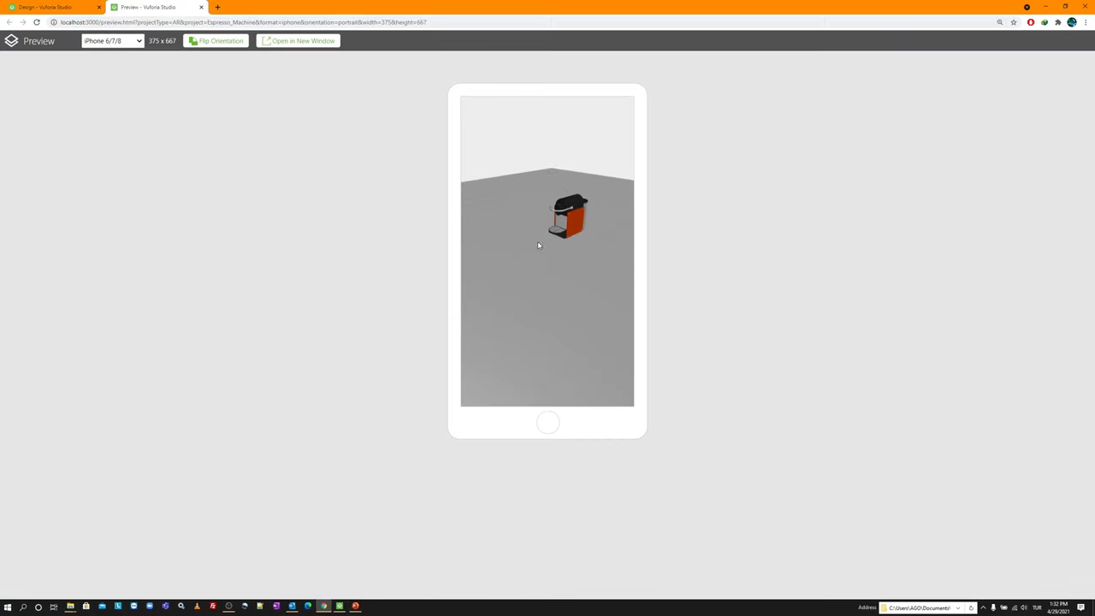
drag(561, 216, 462, 189)
key(ctrl+w)
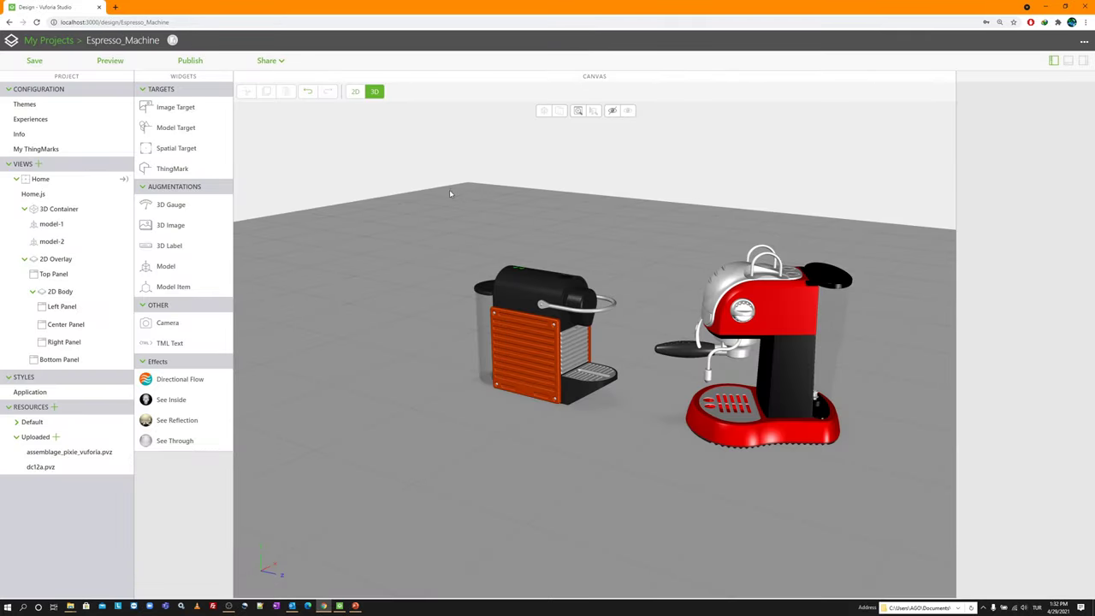
Step: Add a button to the Right Panel of the 2D view and bind its Click event to model-1's Play All service
click(356, 93)
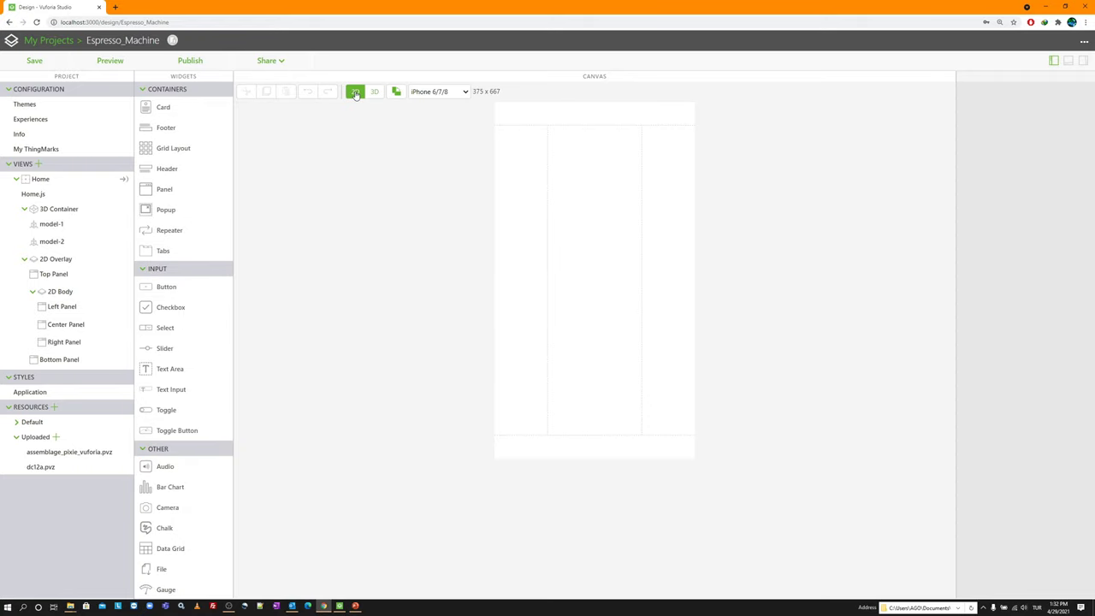
drag(167, 286, 686, 224)
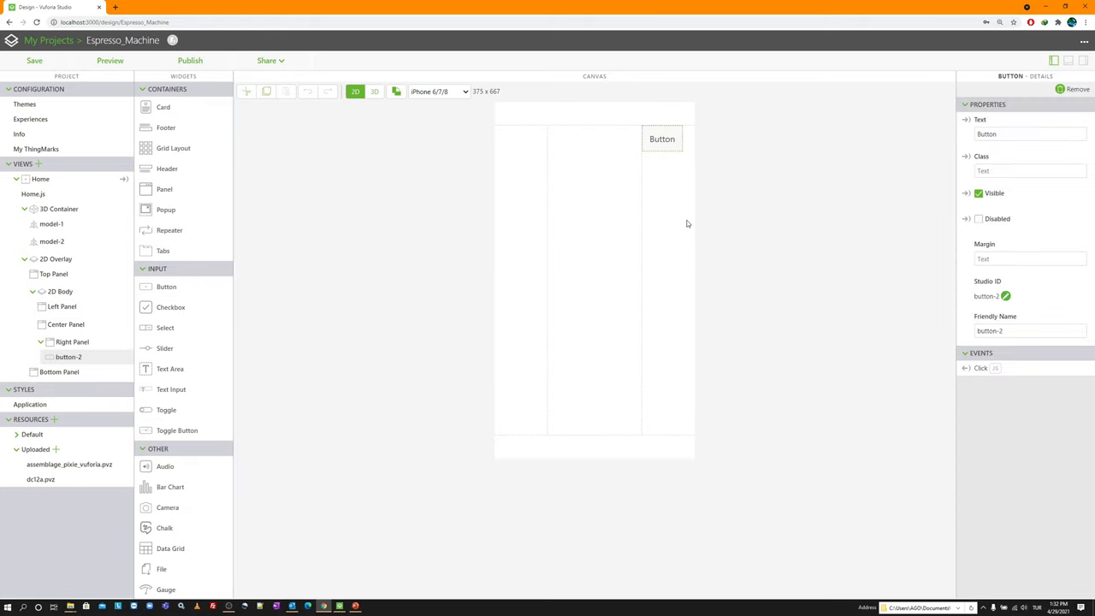
drag(961, 368, 62, 224)
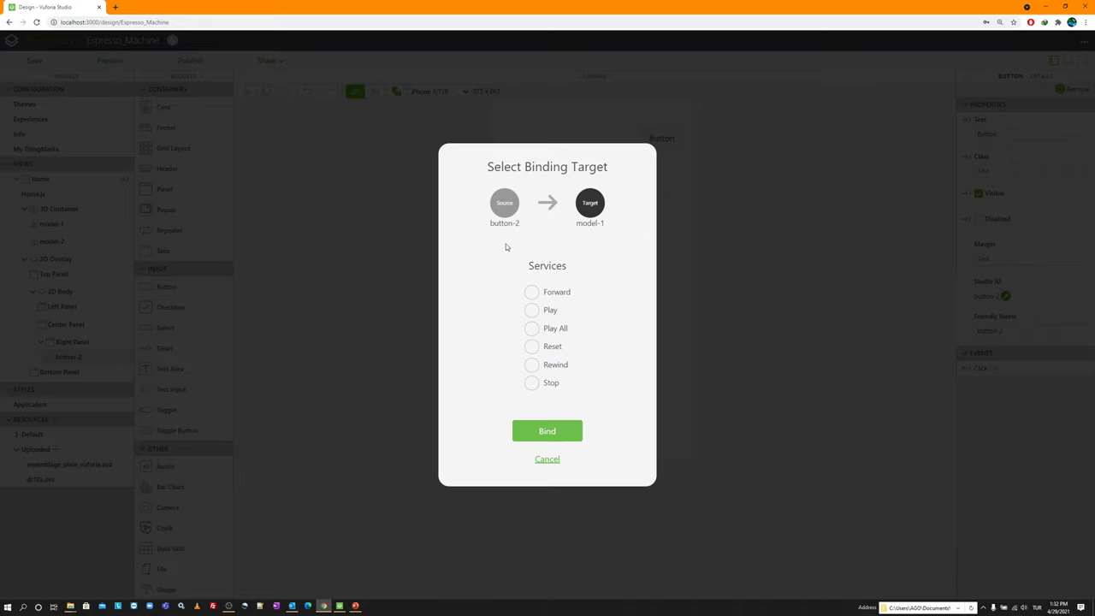
click(532, 330)
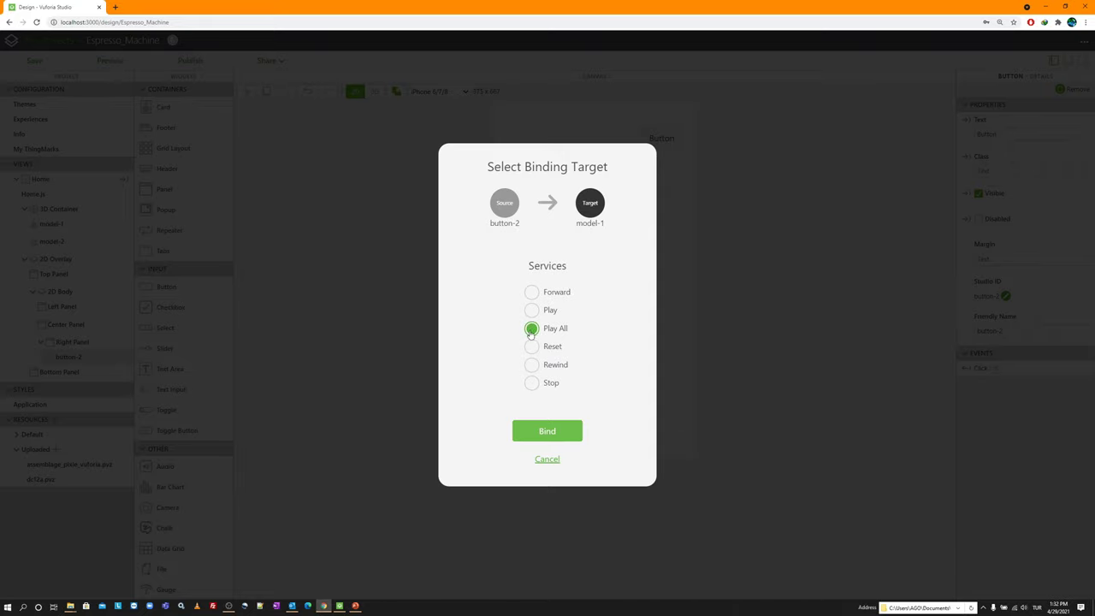
click(546, 431)
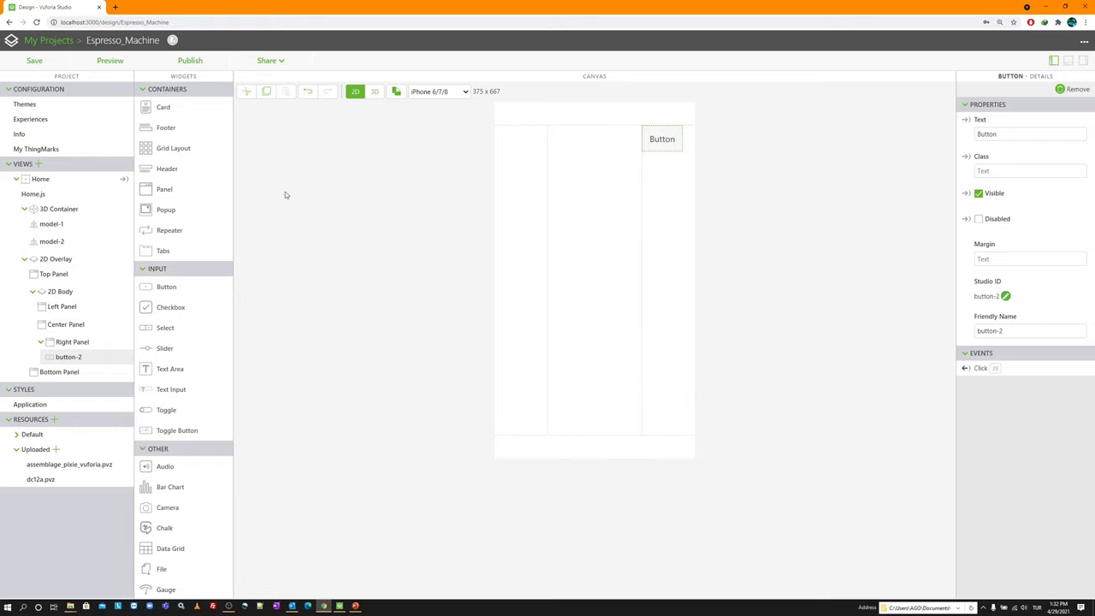
Step: Change model-1's sequence to ManualAnim_Seq
click(67, 224)
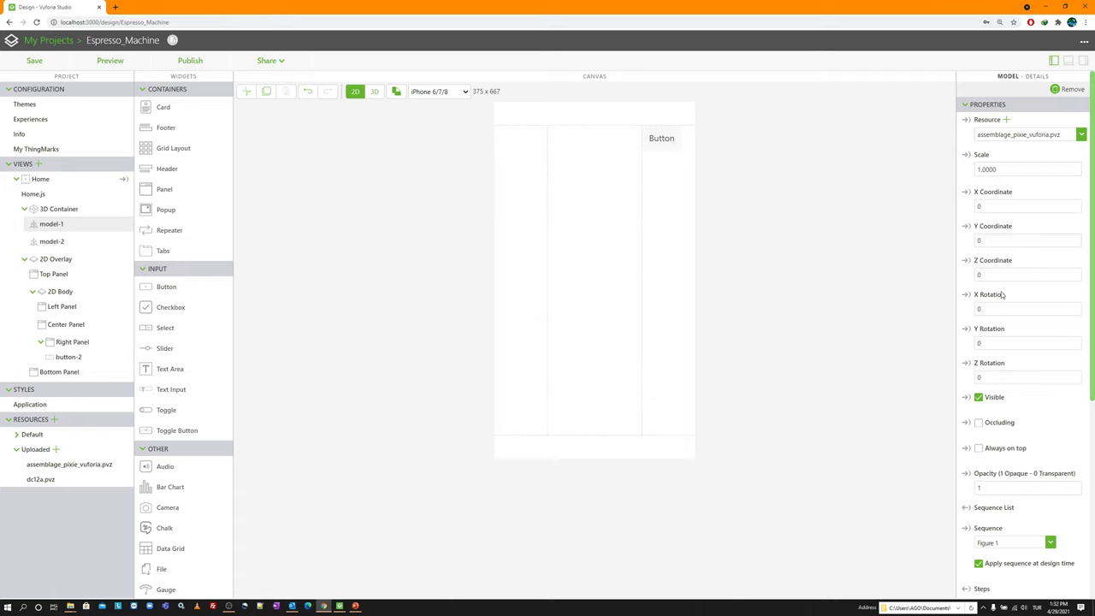
scroll(997, 304, down, 2)
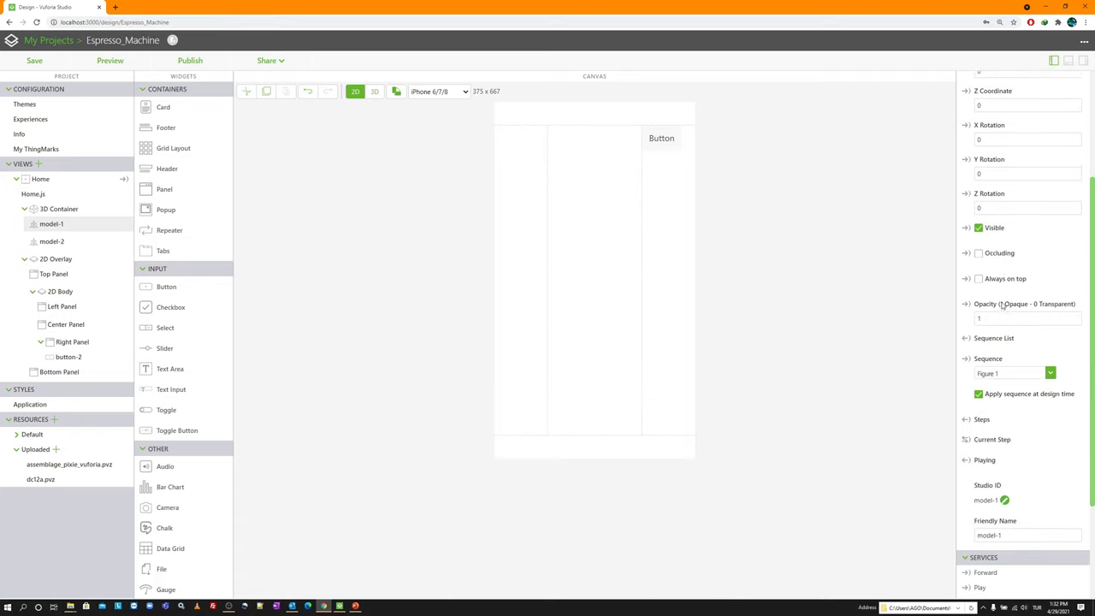
click(1005, 373)
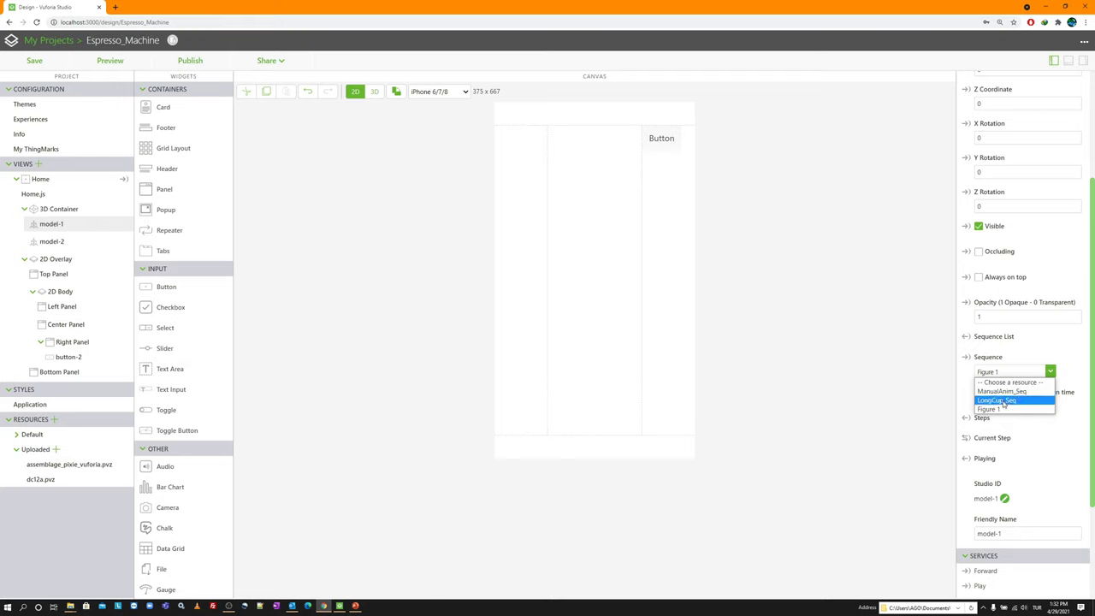
click(1002, 391)
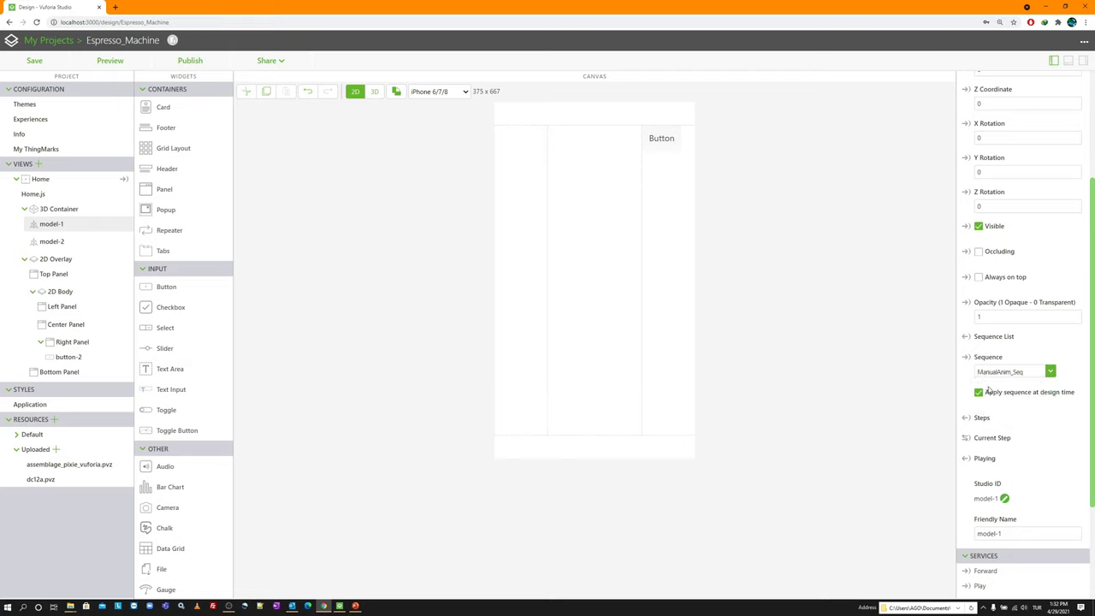
Step: Preview the experience and play the coffee machine animation with the test button
click(105, 61)
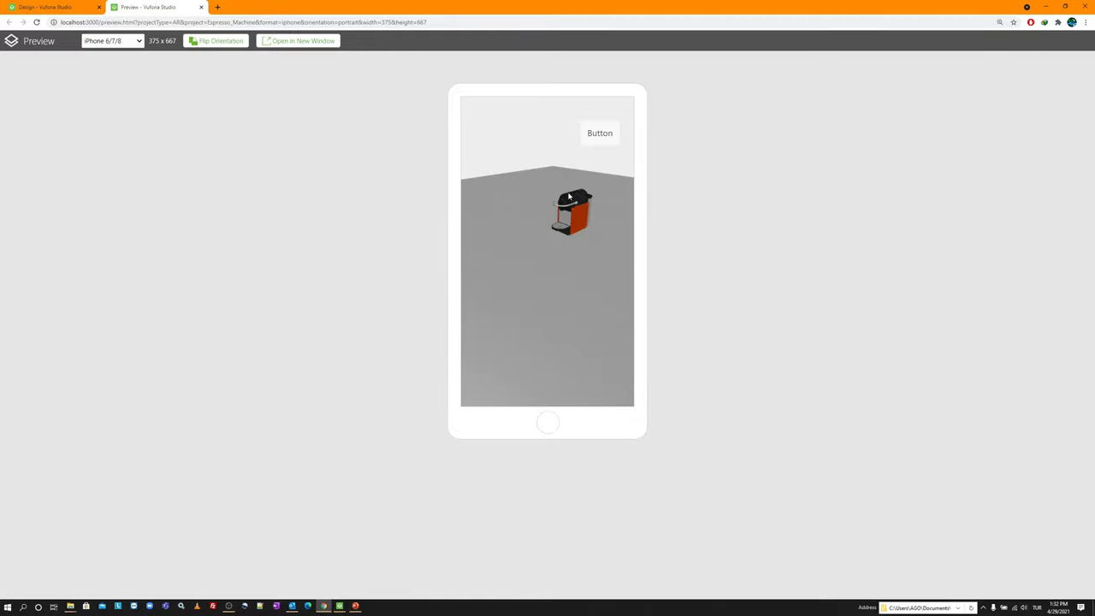
click(604, 131)
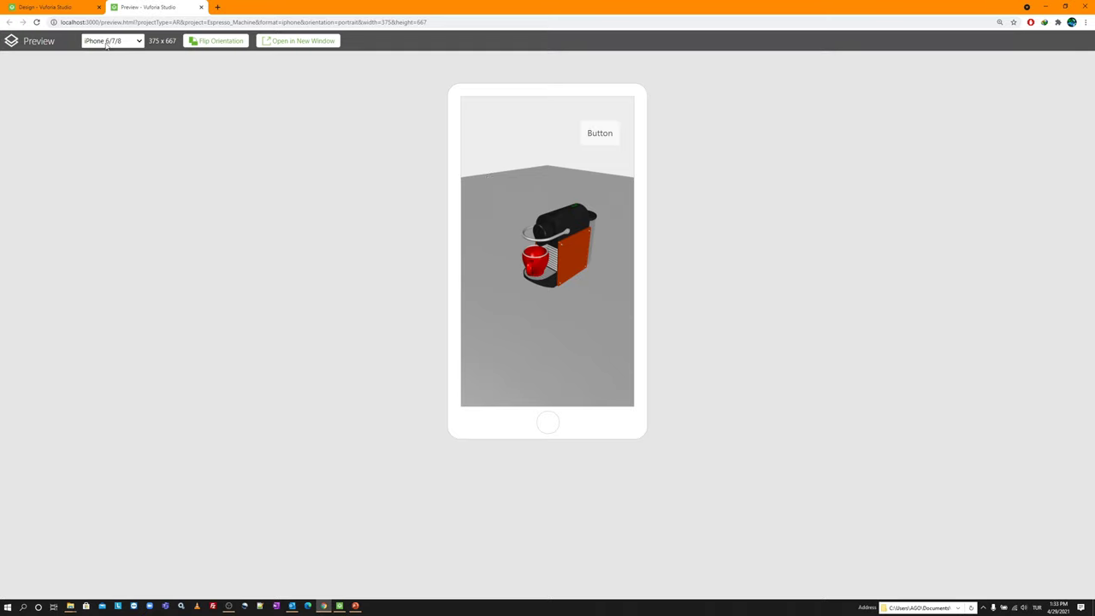
drag(583, 258, 551, 267)
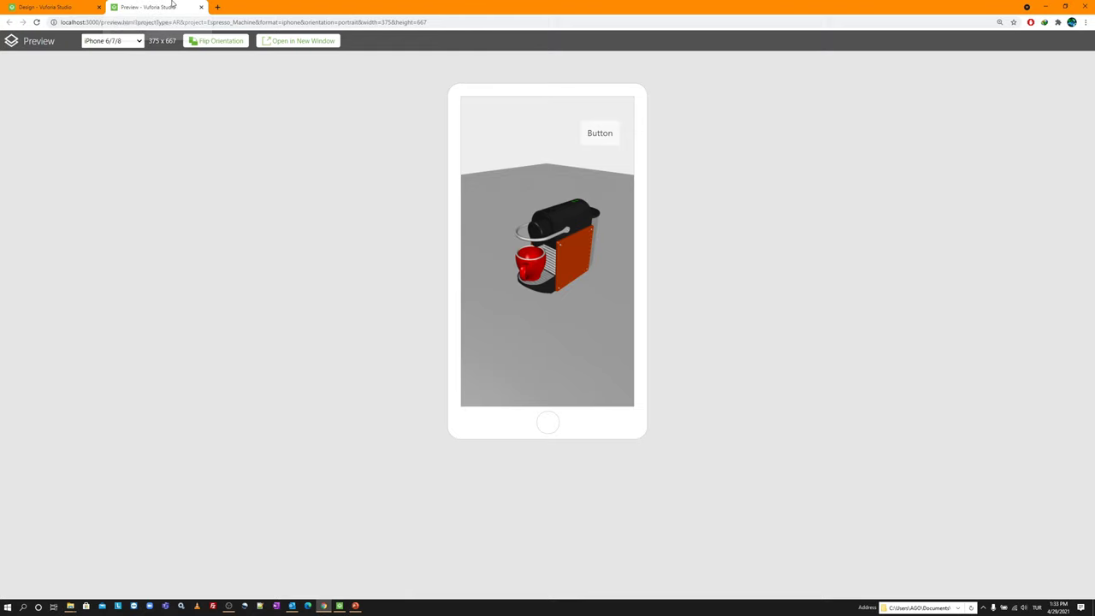
Step: Close the preview and remove the test button from the Right Panel
click(201, 7)
click(663, 139)
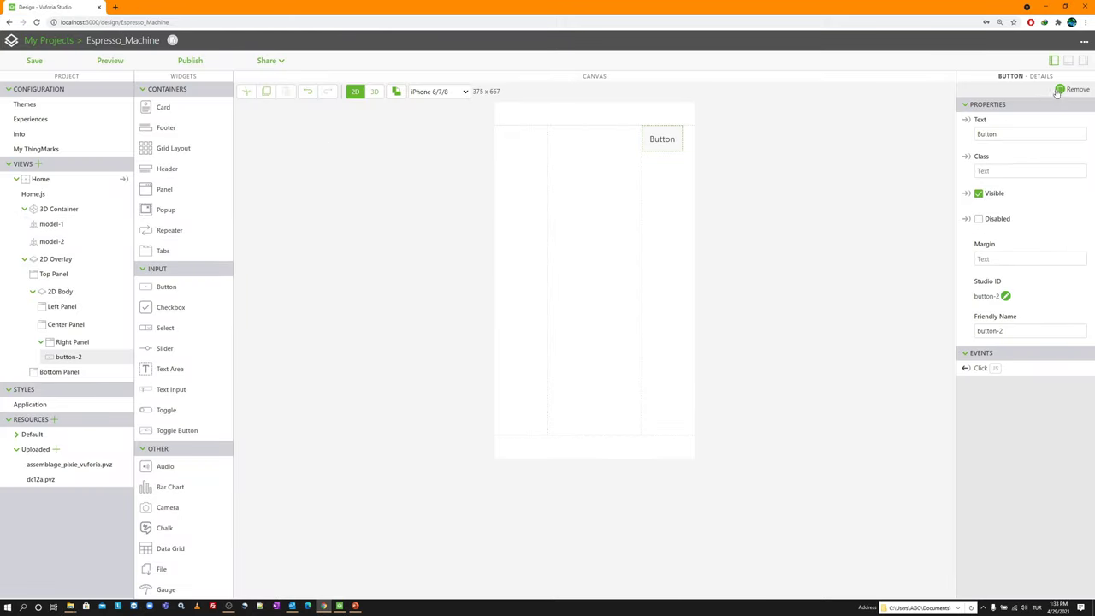
click(1061, 89)
Step: Place a 3D Image beside the orange coffee machine and browse the CofeeMaker Vuforia AR Demo Hazırlık folder for its image resource
click(374, 92)
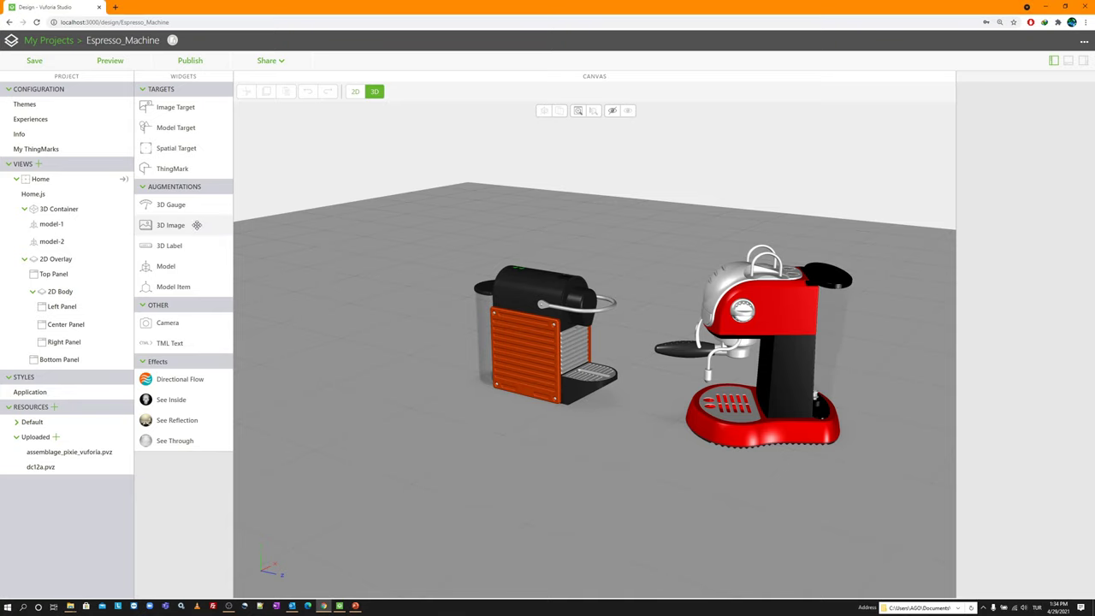
drag(199, 225, 403, 367)
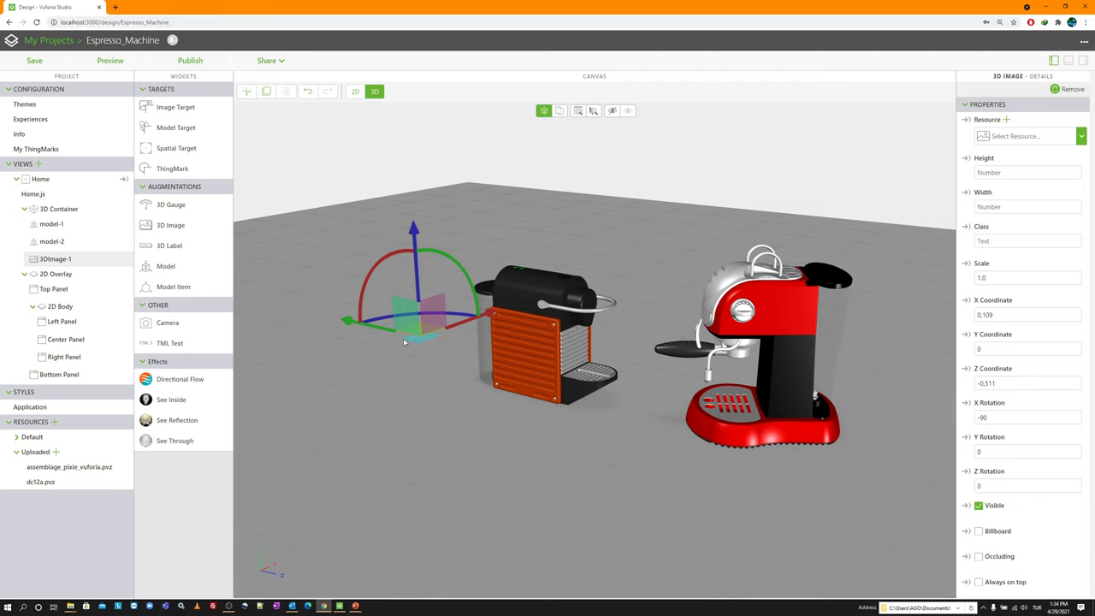
click(1007, 121)
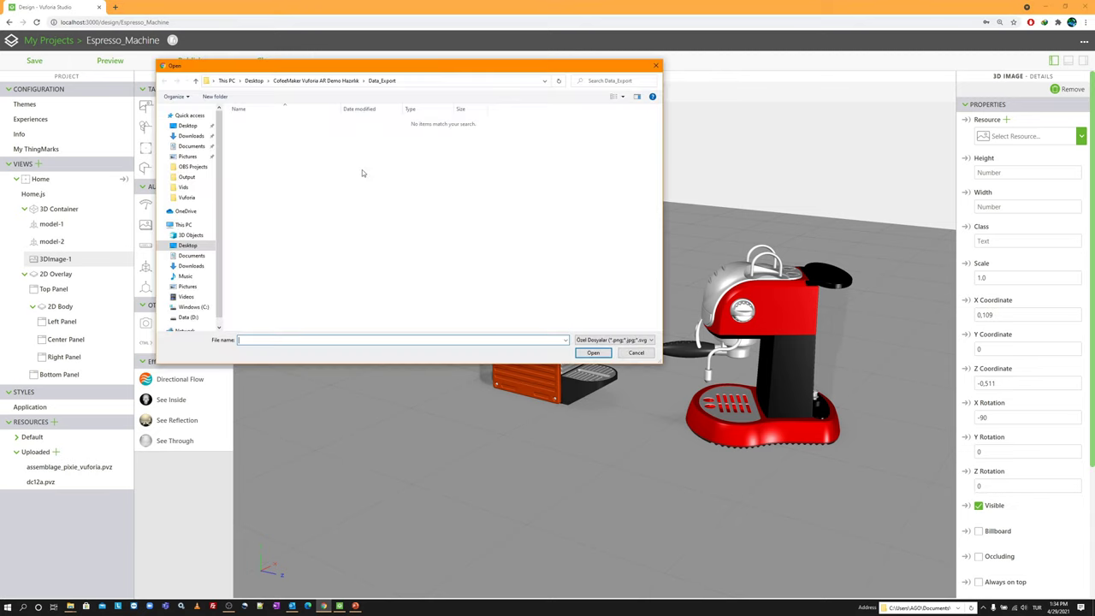
click(334, 81)
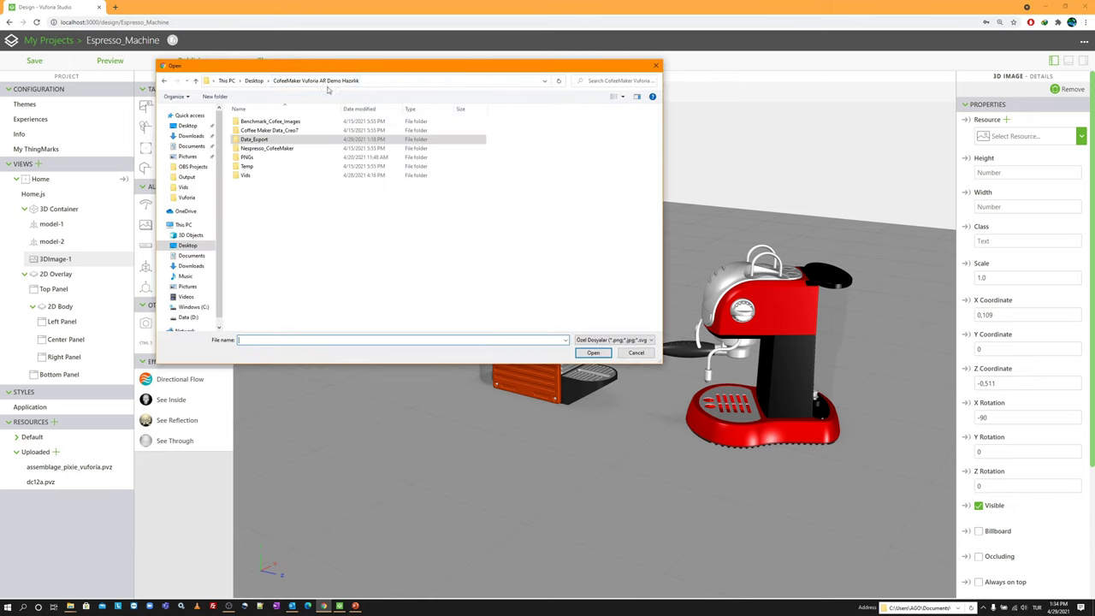
Step: Browse to the PNGs folder for the image resource and open the same folder in a separate file window
click(247, 159)
double_click(249, 159)
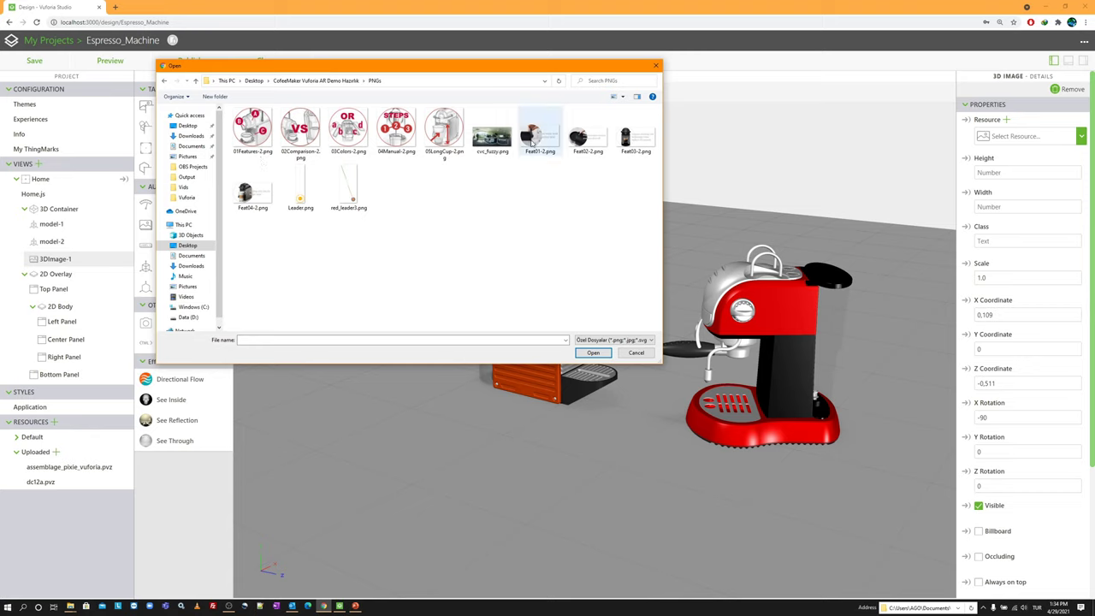
click(469, 80)
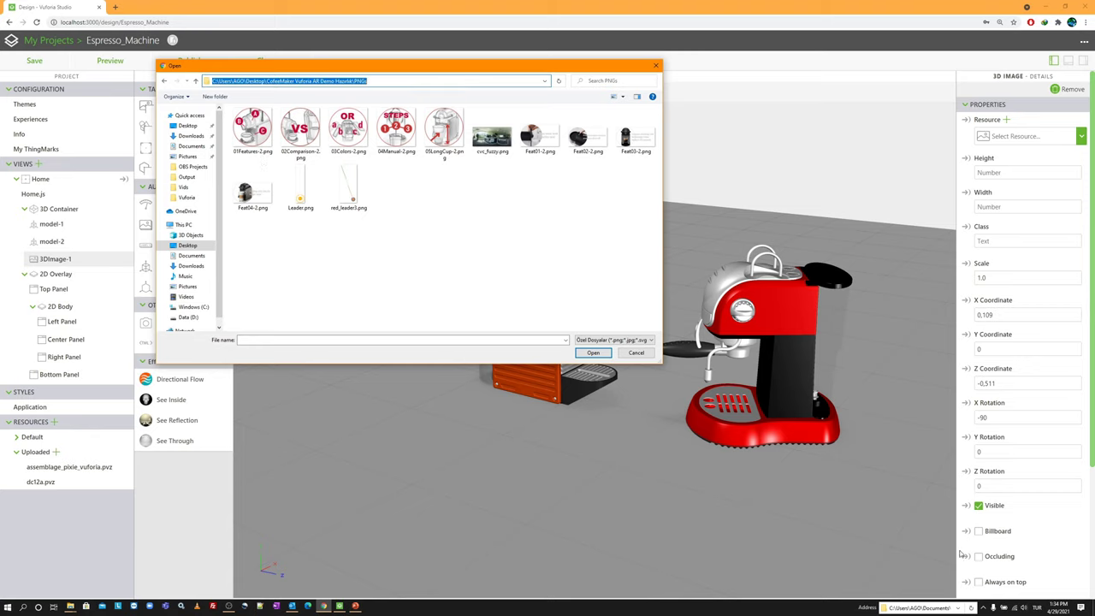
click(924, 608)
text(C:\Users\AGO\Desktop\CofeeMaker Vuforia AR Demo Hazırlık\PNGs)
key(Return)
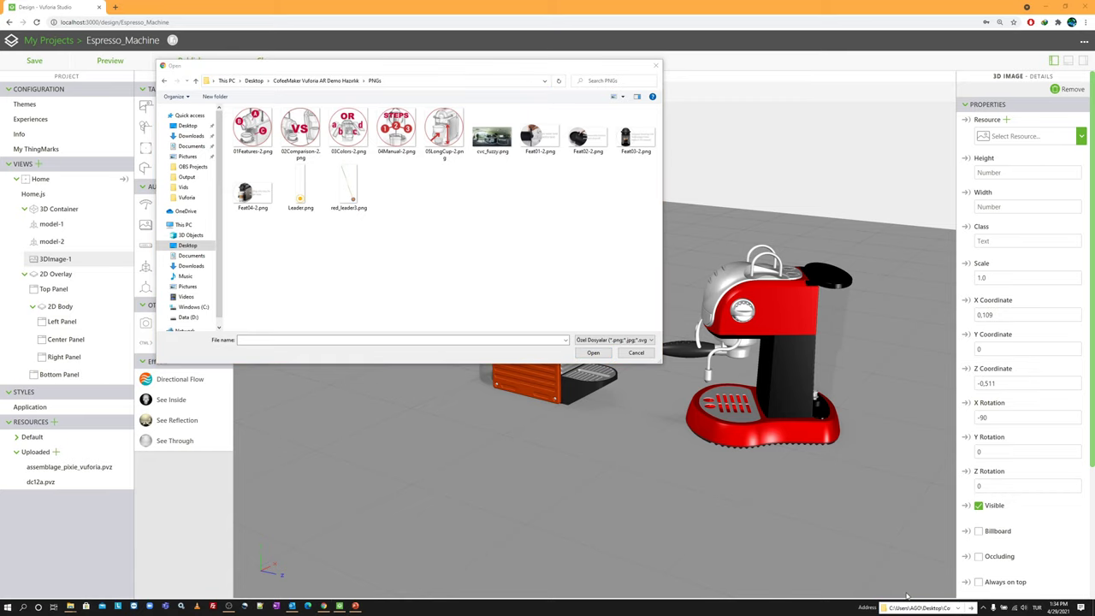
Step: Look through the feature pictures starting from Feat01-2.png, and return to the resource file selection
double_click(318, 293)
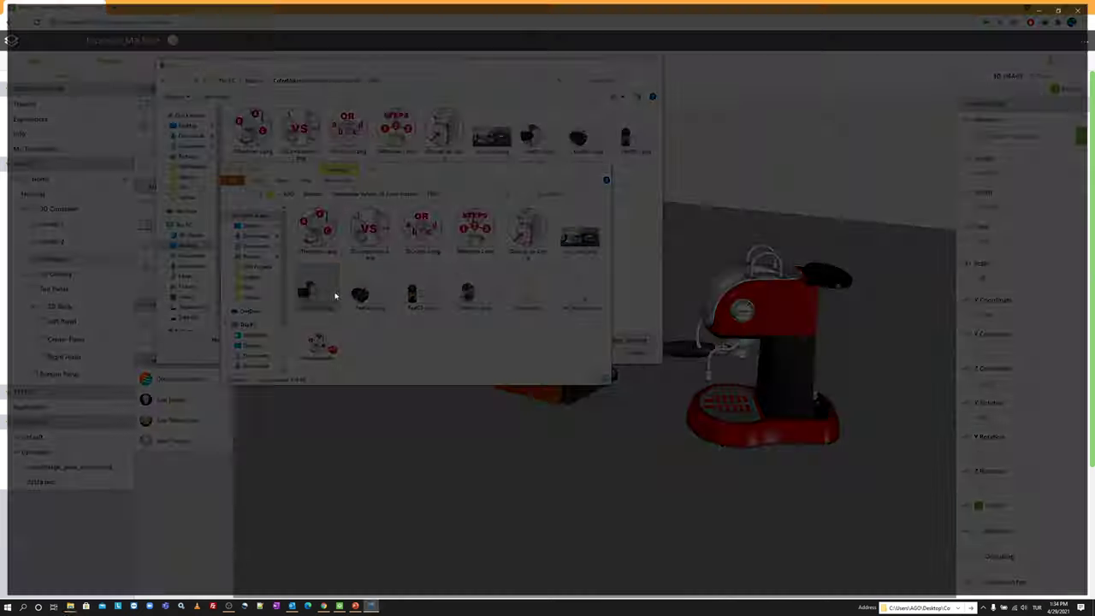
key(Right)
key(Right)
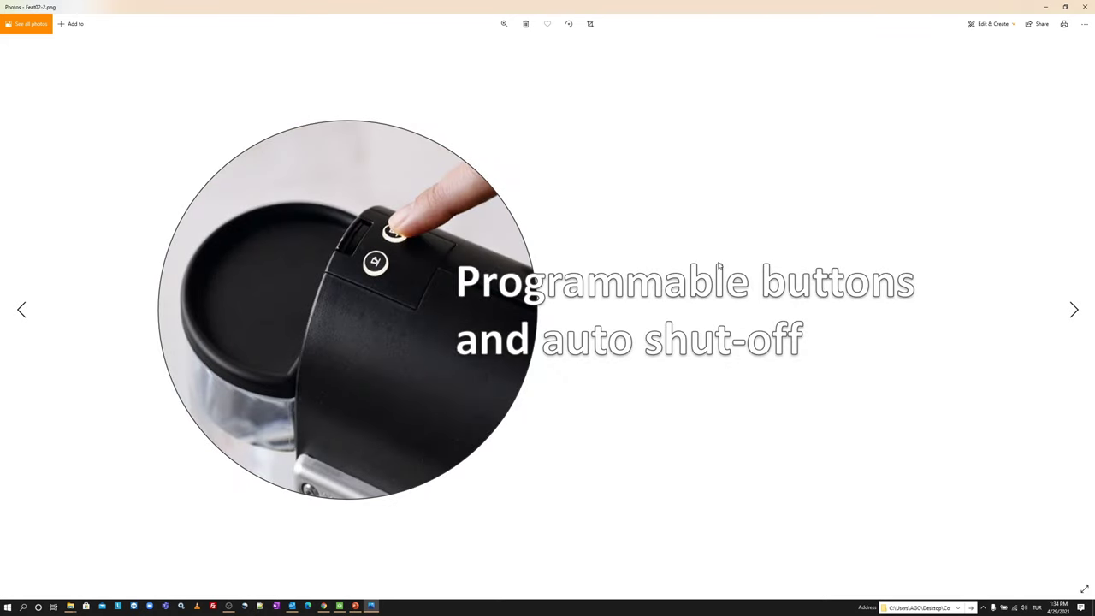
key(Right)
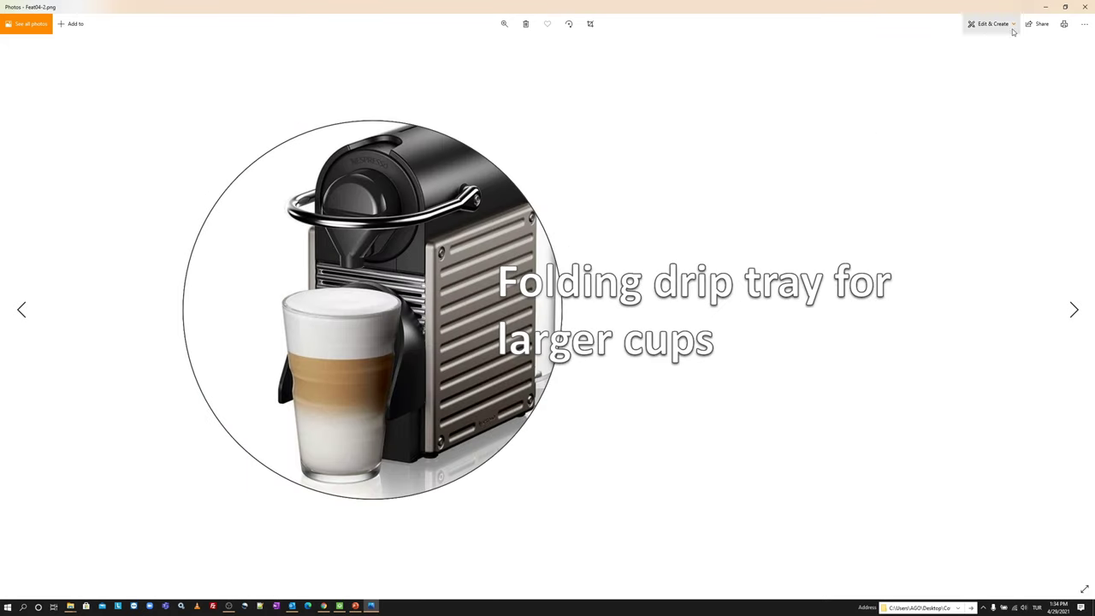
click(1089, 8)
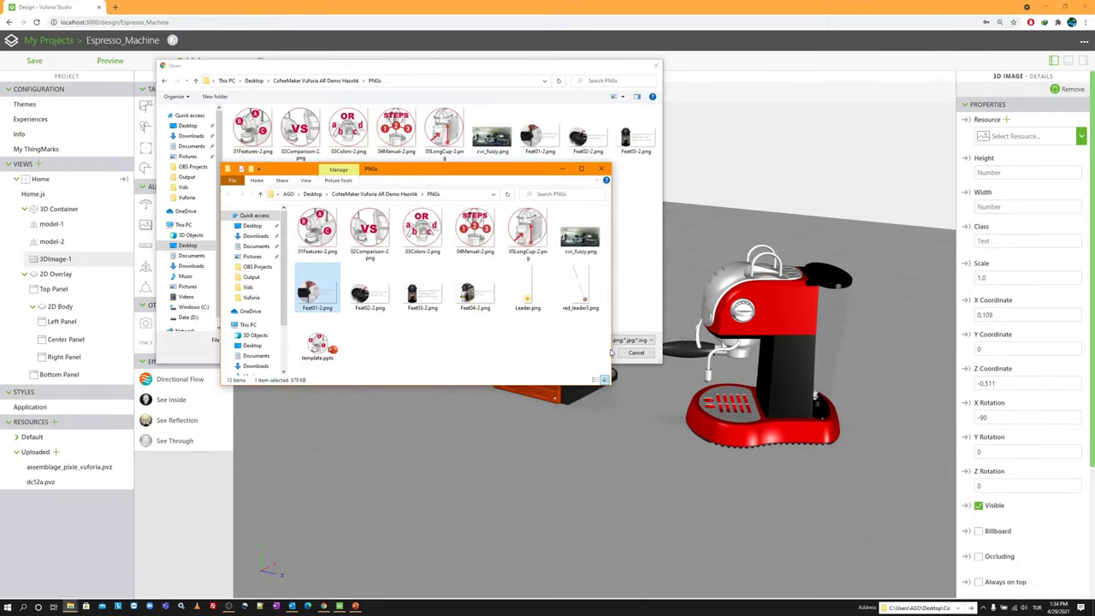
click(563, 169)
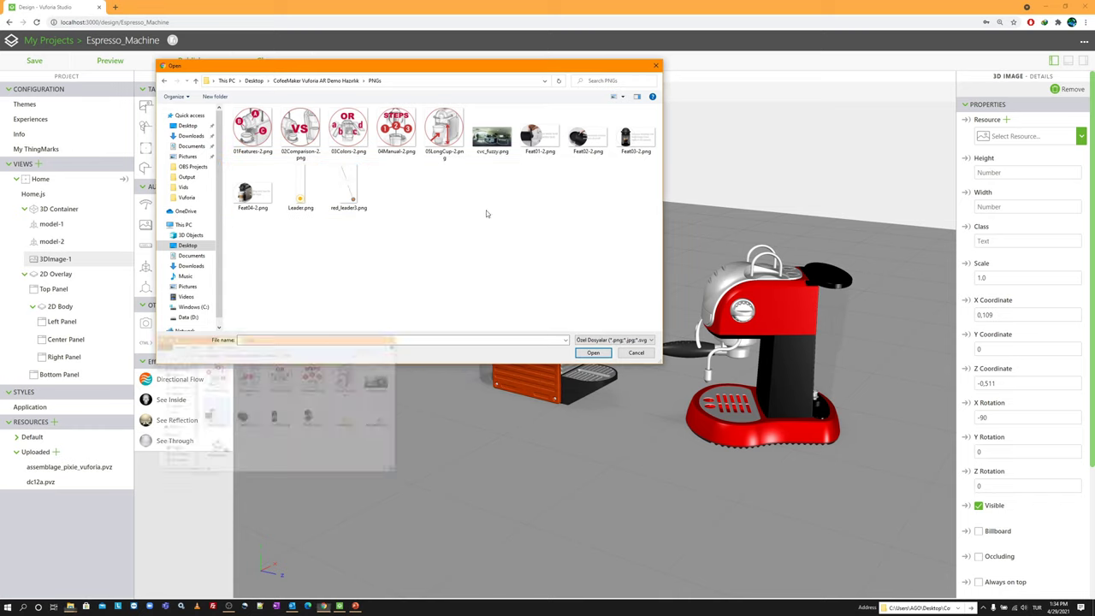
Step: Load Feat01-2.png as the 3D image's resource and set its scale to 0.15
double_click(540, 134)
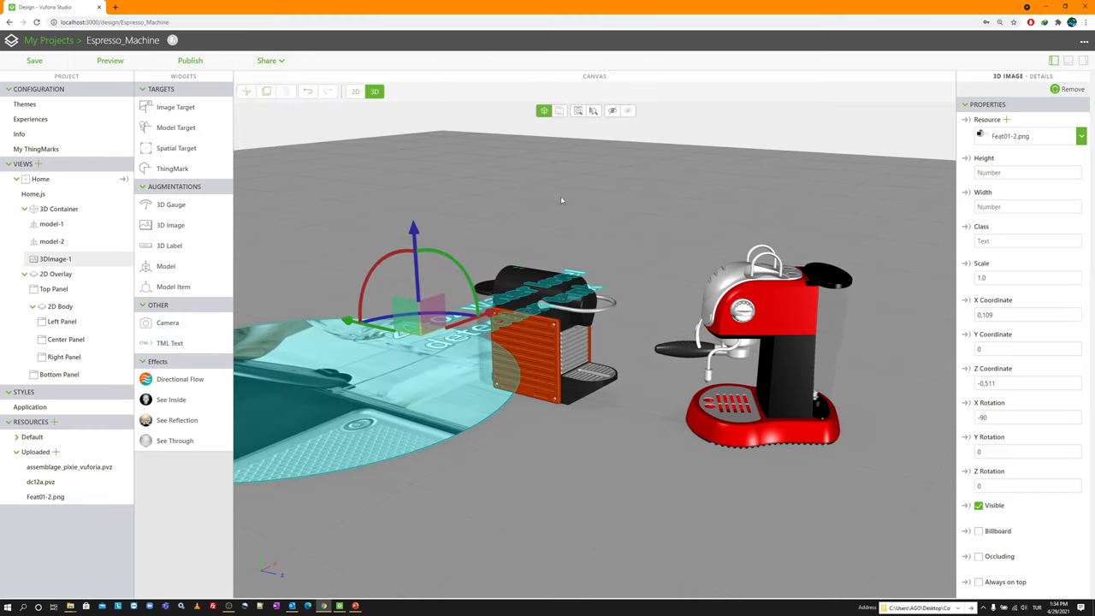
double_click(1005, 278)
text(0.15)
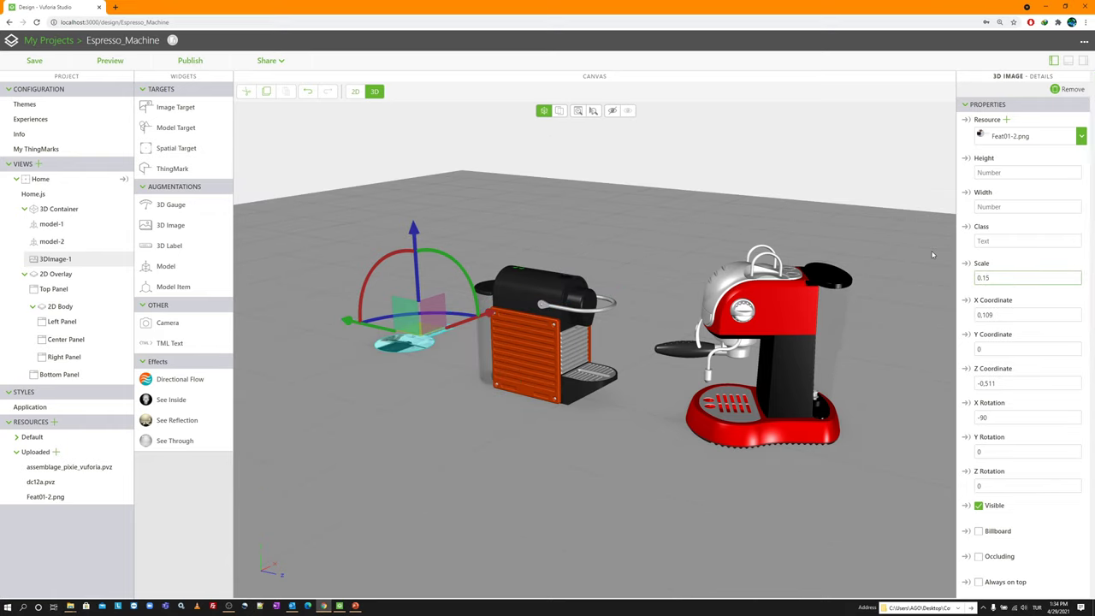
key(Tab)
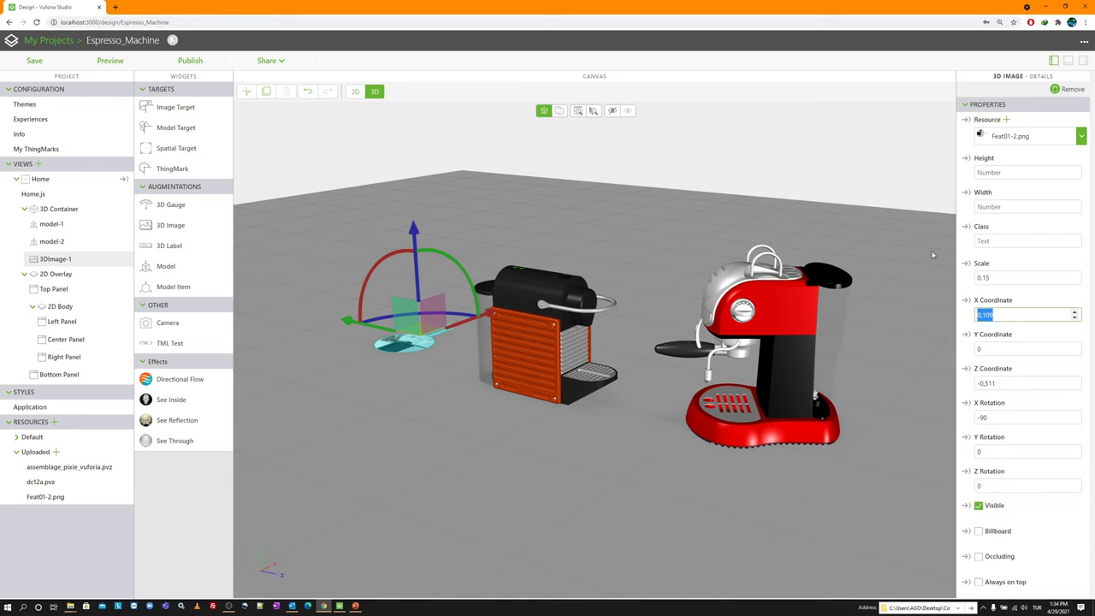
Step: Position the 3D image at X 0, Y 0.233 and Z -0.314
text(0)
key(Tab)
text(0.23)
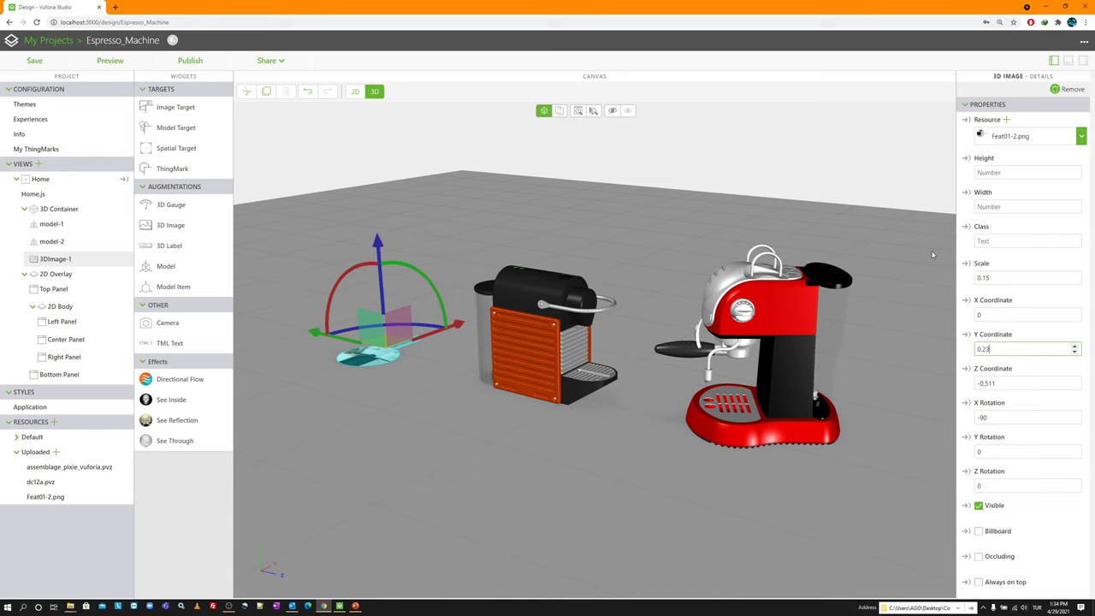
text(3)
key(Tab)
text(-0.31)
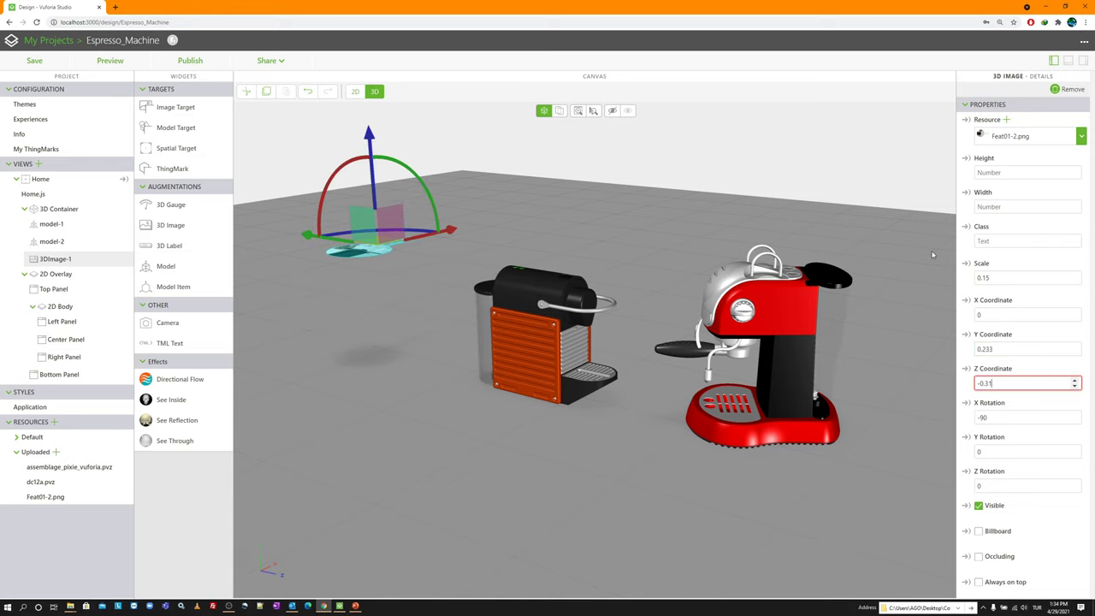
text(4)
key(Tab)
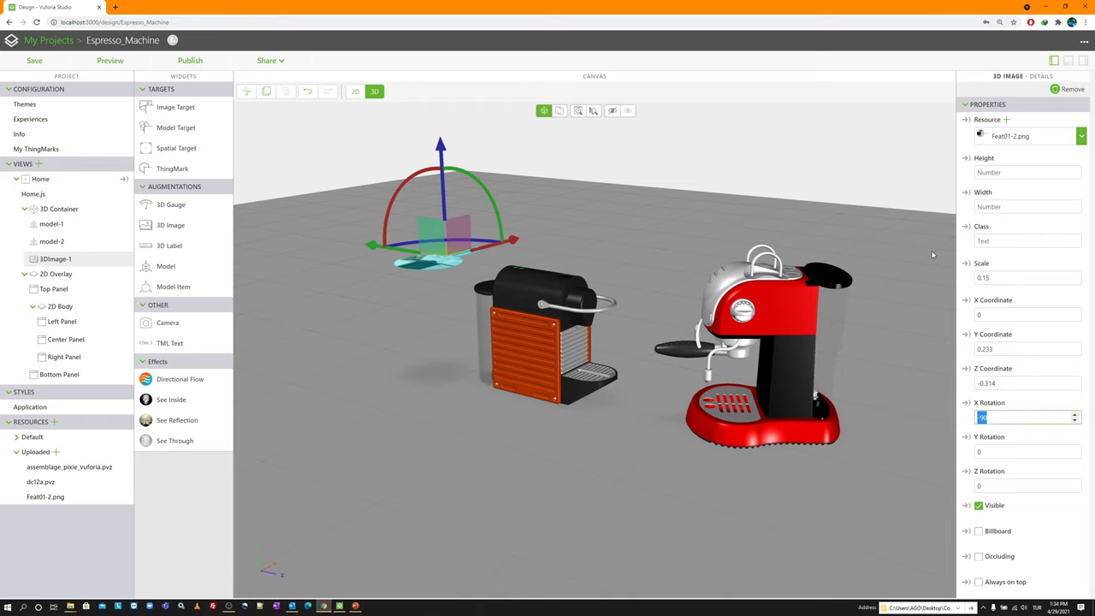
Step: Set the 3D image's X rotation to 0 and Y rotation to -90
text(0)
key(Tab)
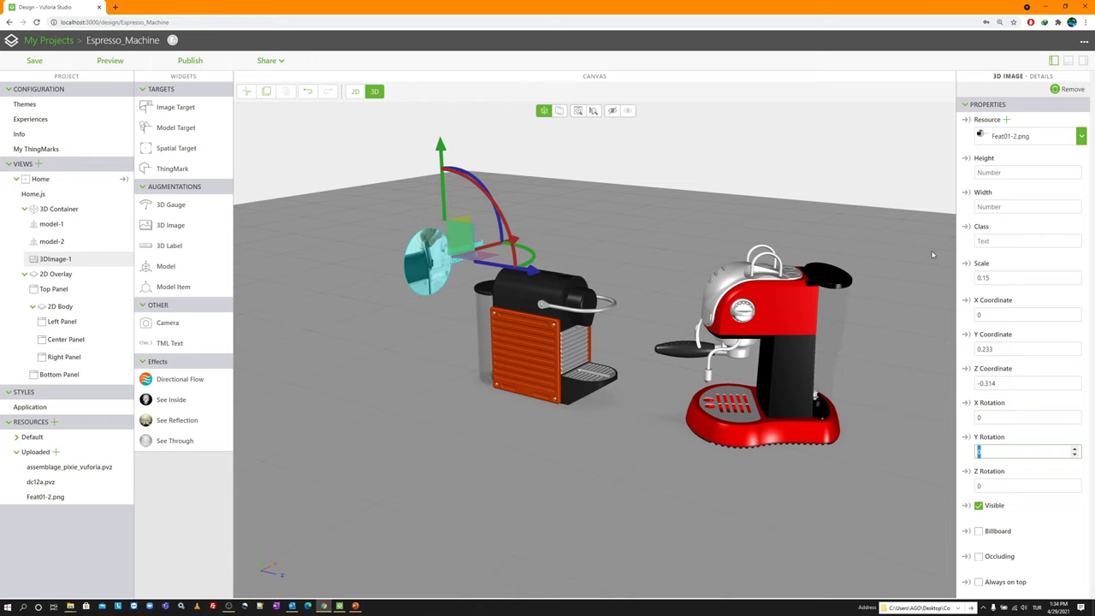
text(-90)
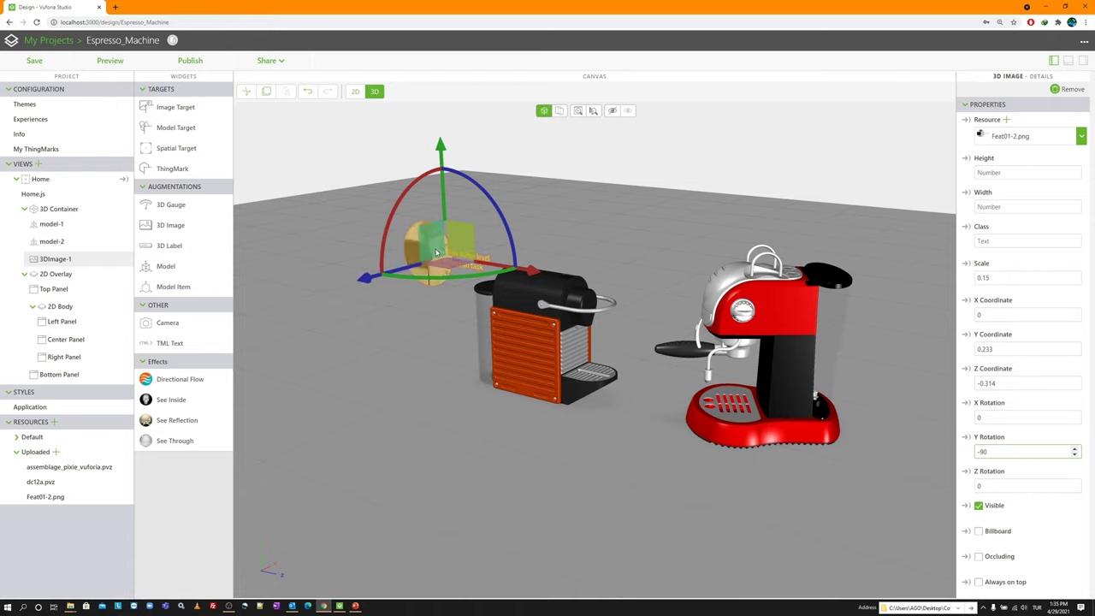
Step: Preview the experience to check how the image sits beside the coffee machine, and close the preview
click(356, 193)
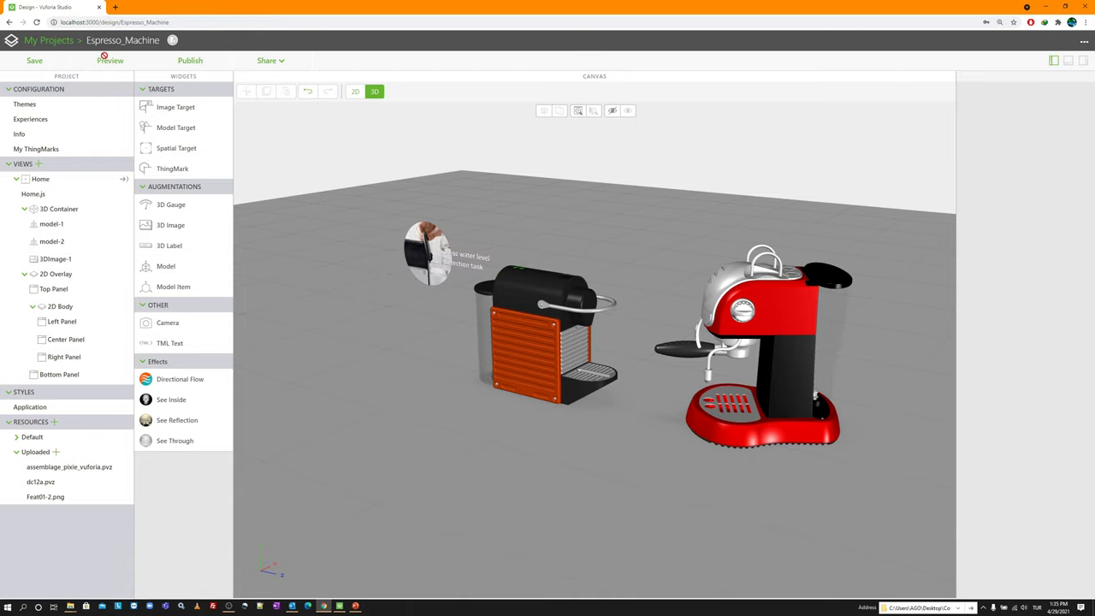
click(106, 58)
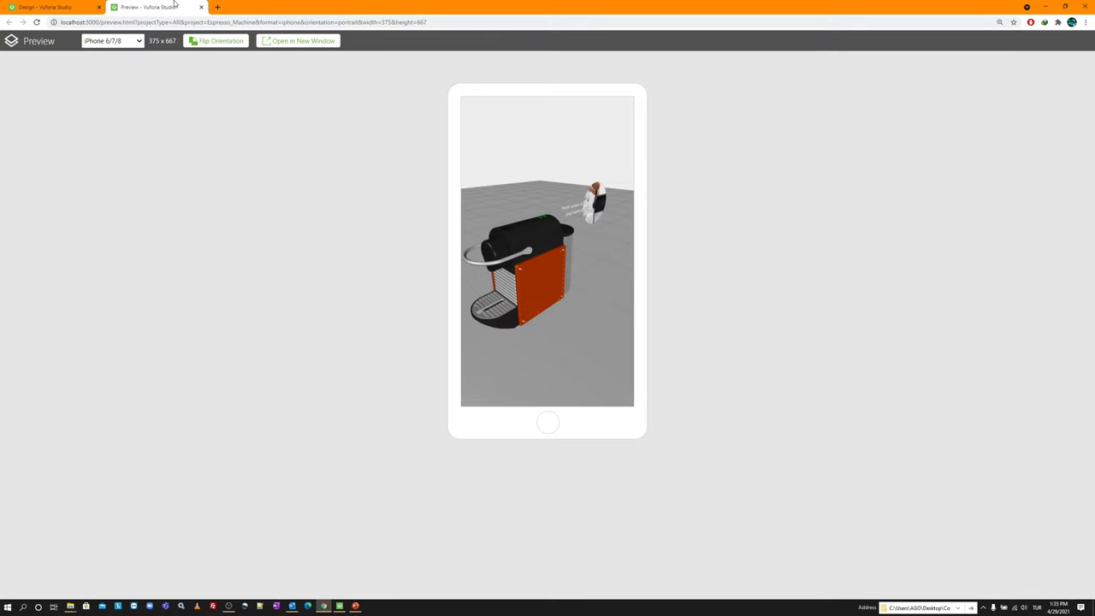
click(201, 7)
Step: Make the 3D image invisible by default and change its Studio ID to Feature-1
click(435, 256)
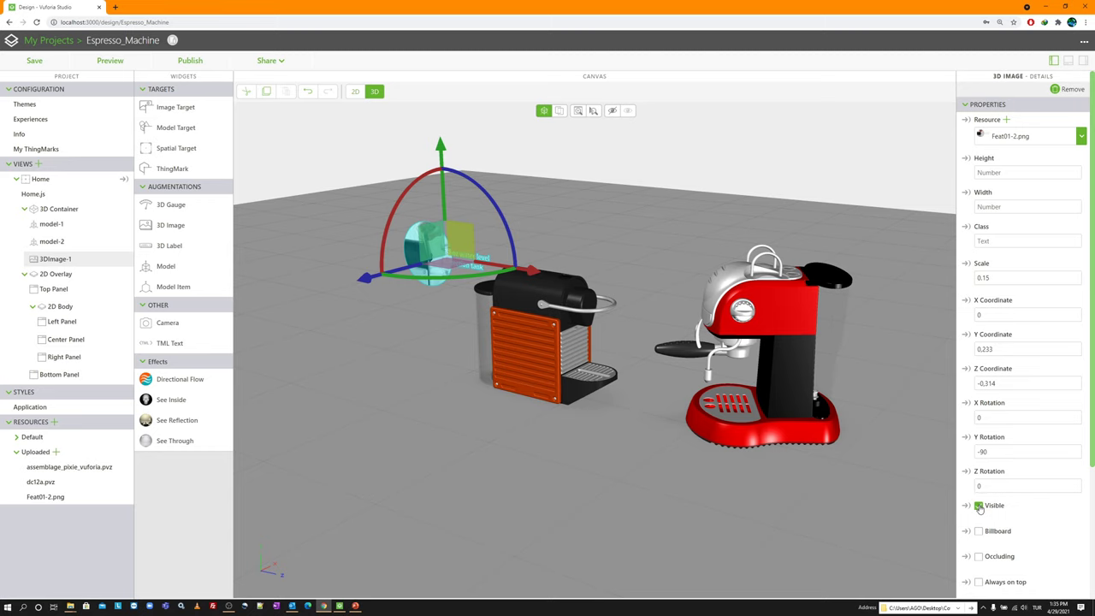
scroll(980, 507, down, 1)
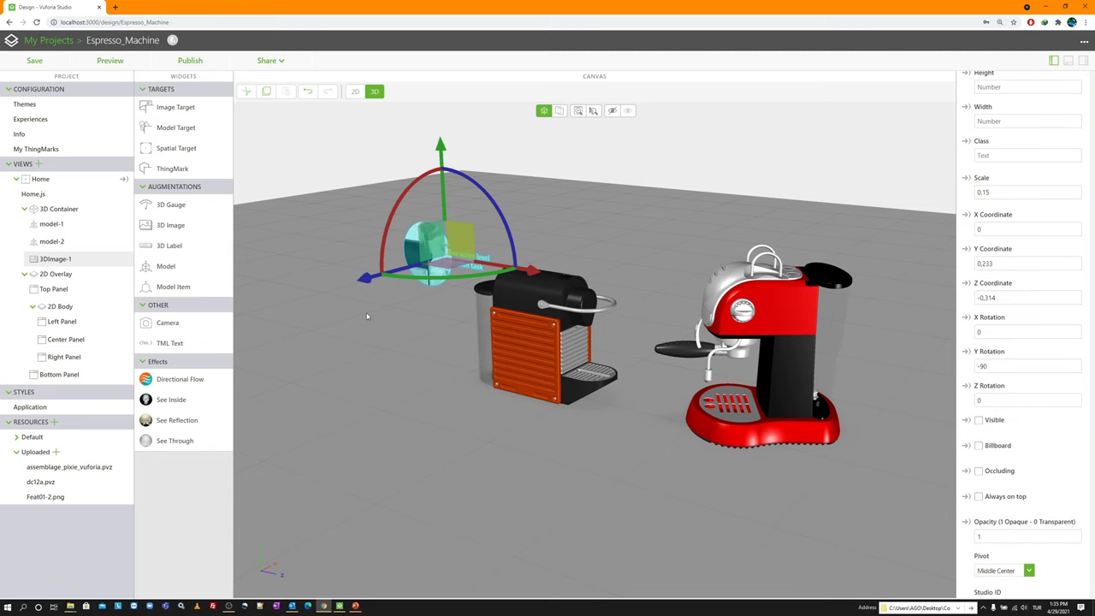
scroll(1012, 513, down, 1)
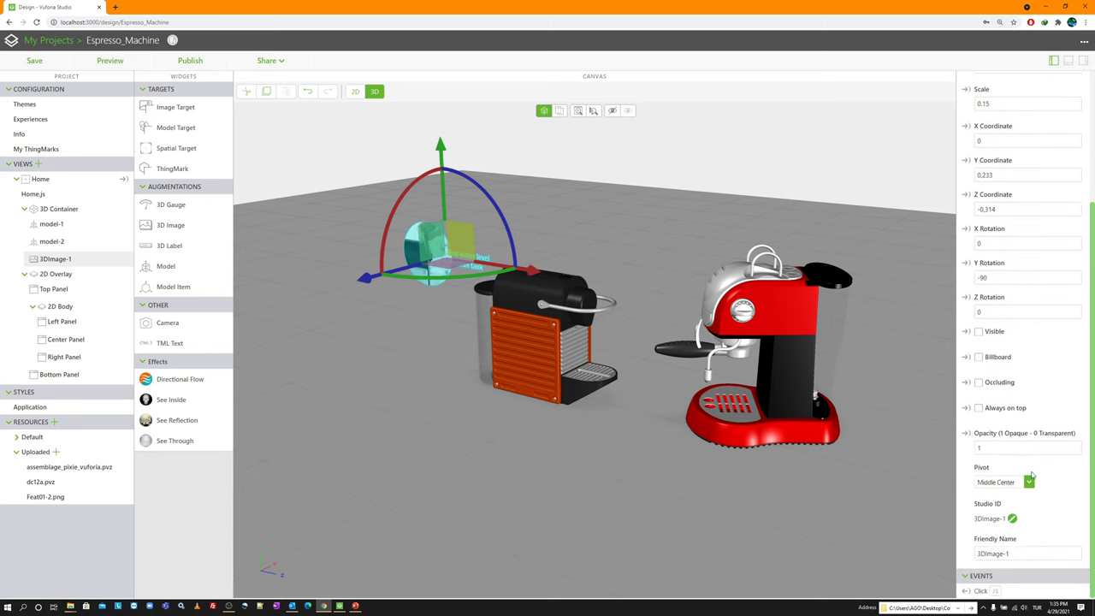
click(1012, 520)
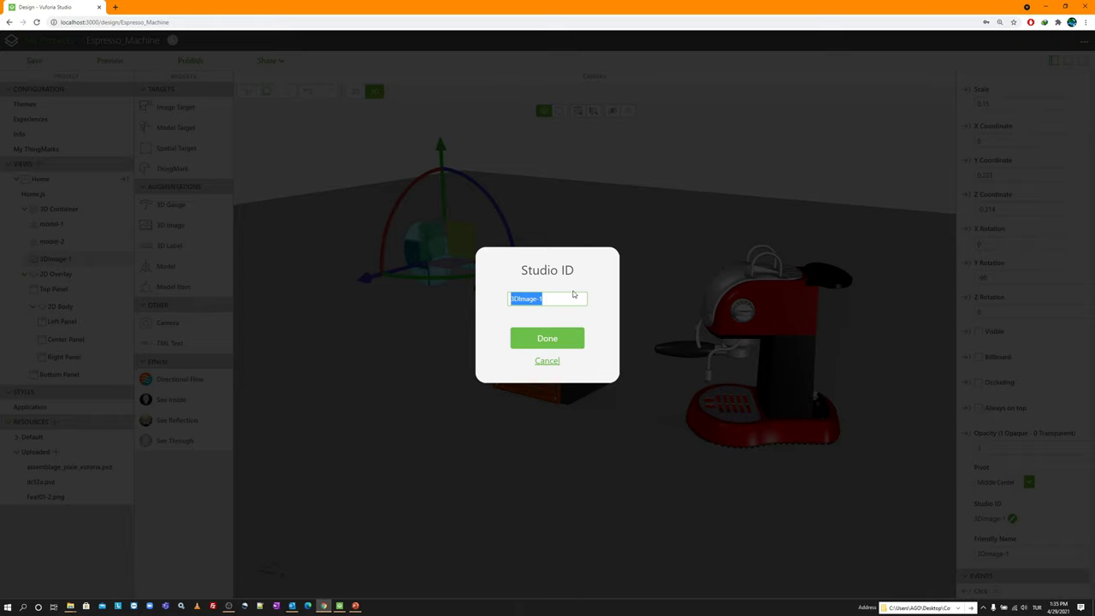
text(Feature)
key(Return)
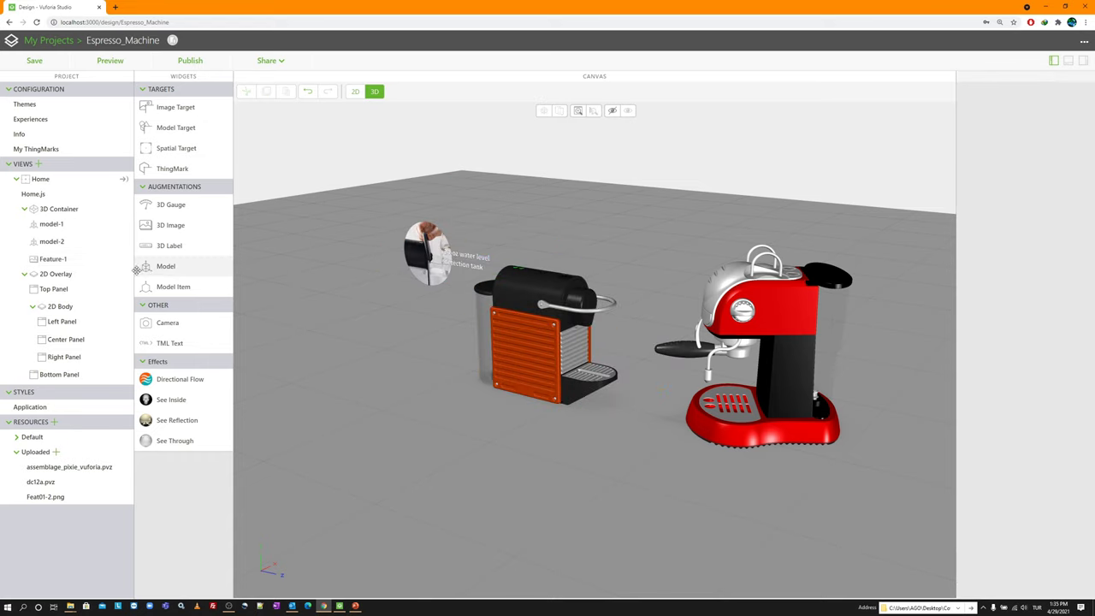
Step: Copy the Feature-1 image and paste three duplicates of it into the 3D Container
click(74, 261)
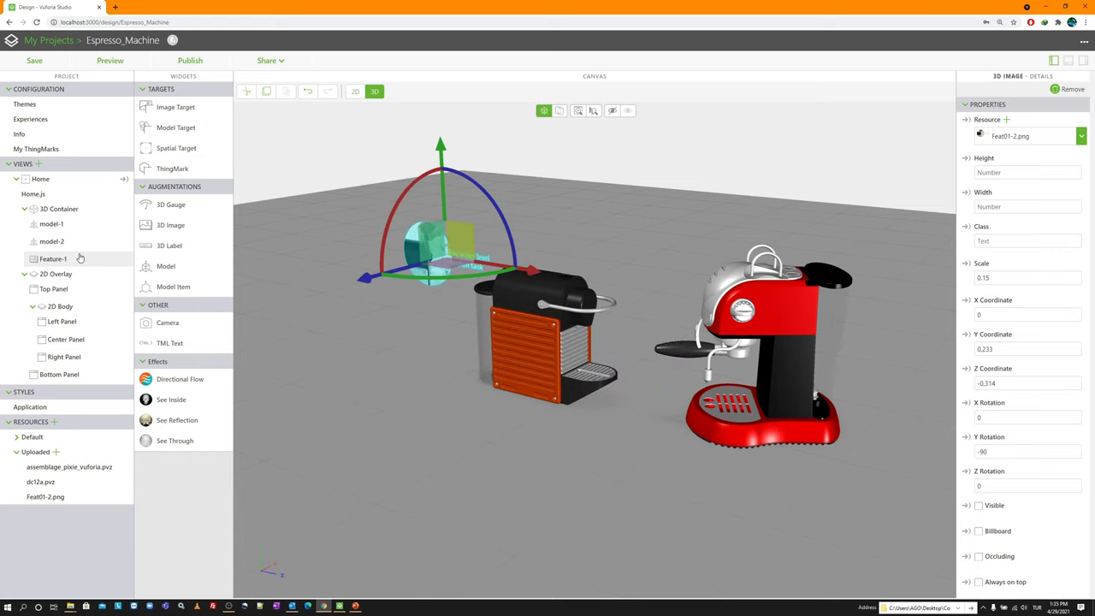
click(58, 208)
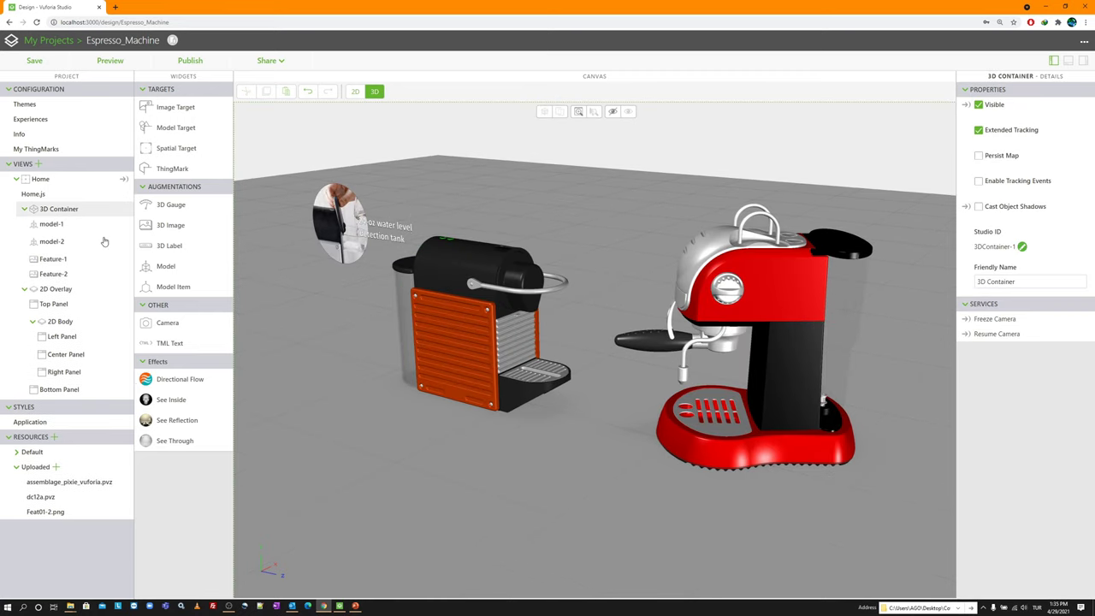
Step: Replace the Feature-2 image's resource with Feat02-2.png
click(53, 274)
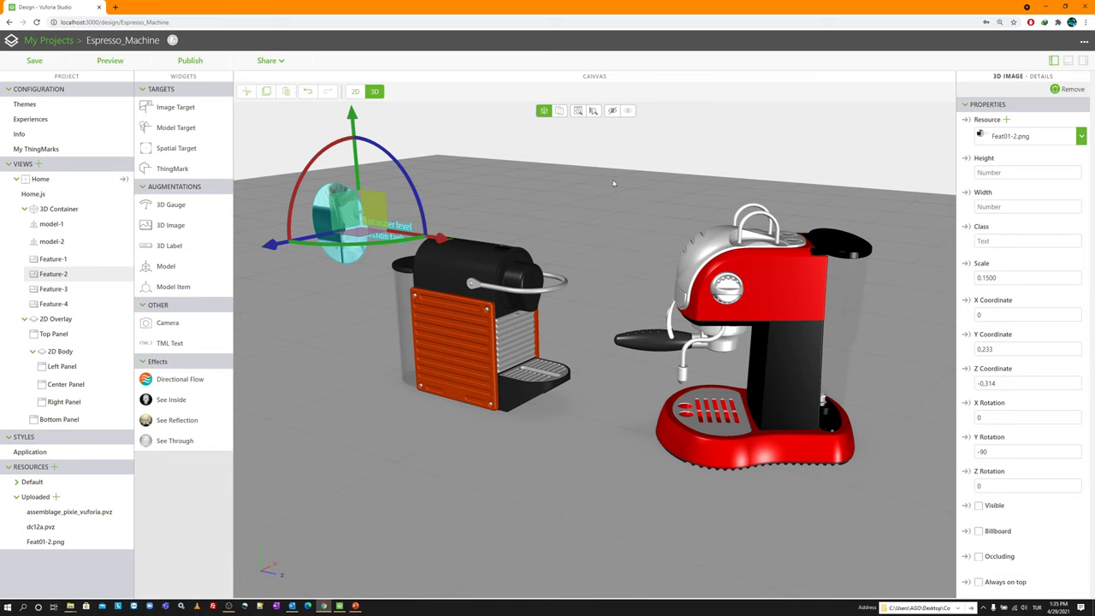
click(1008, 121)
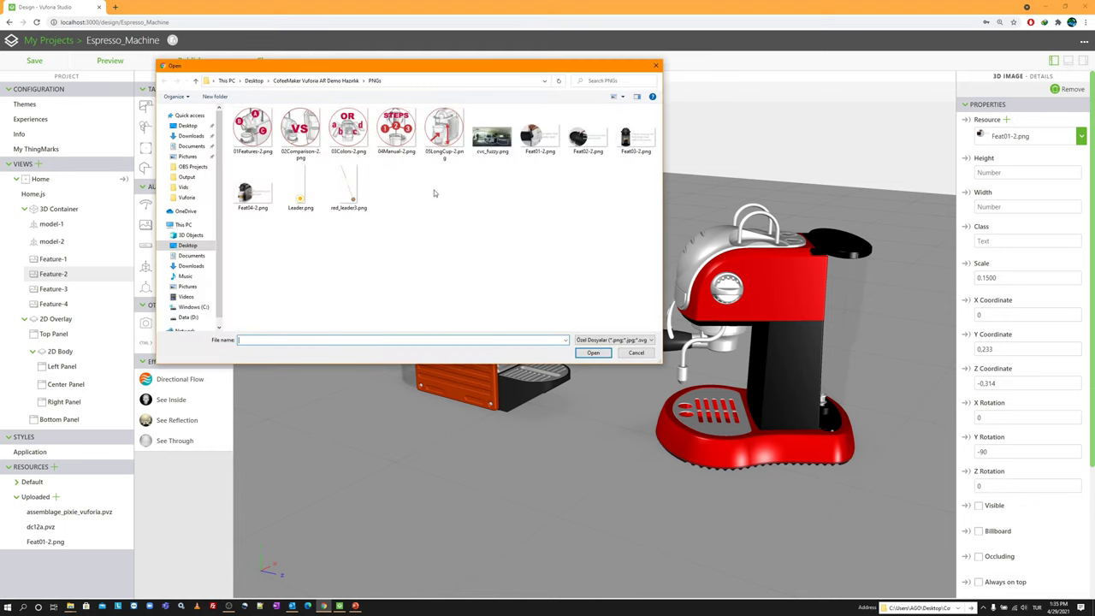
double_click(587, 150)
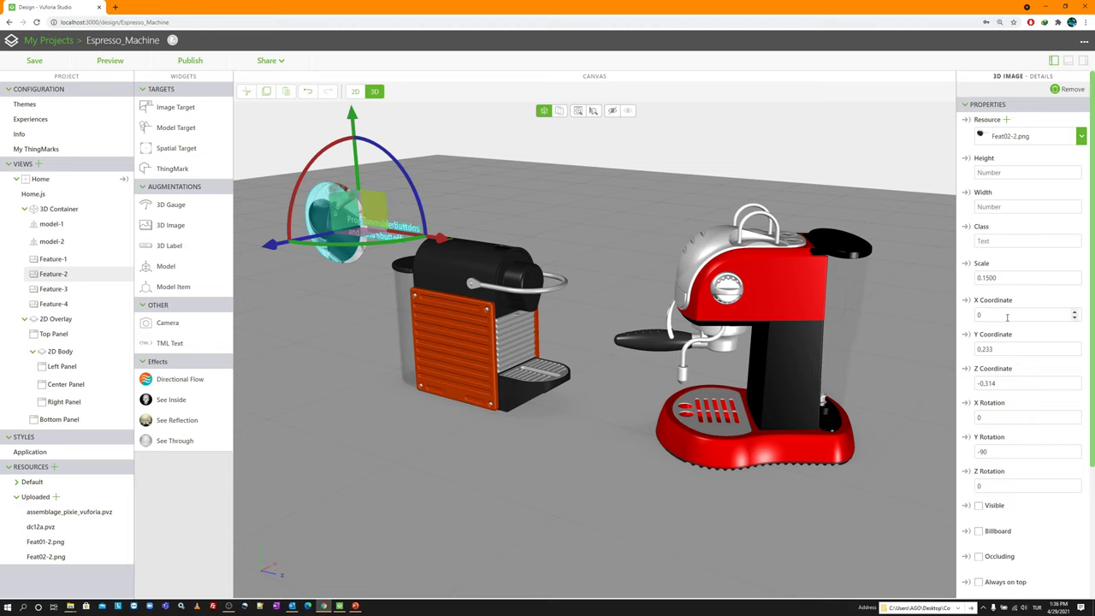
Step: Set Feature-2's Y coordinate to 0.396 and Z coordinate to -0.176
click(1001, 348)
drag(1001, 348, 939, 335)
text(0.396)
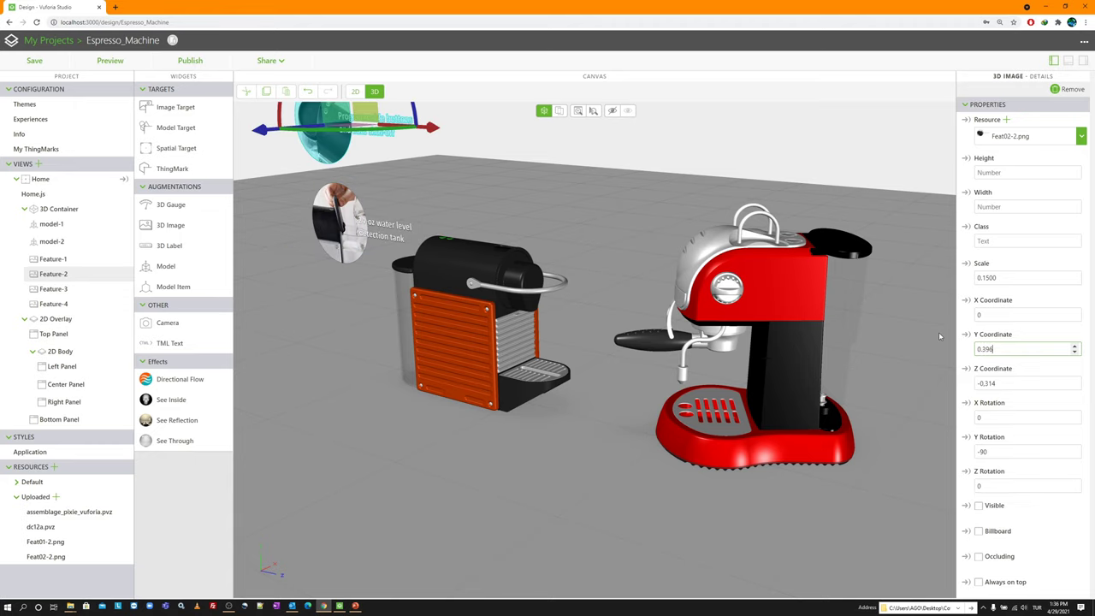
key(Tab)
text(-0.176)
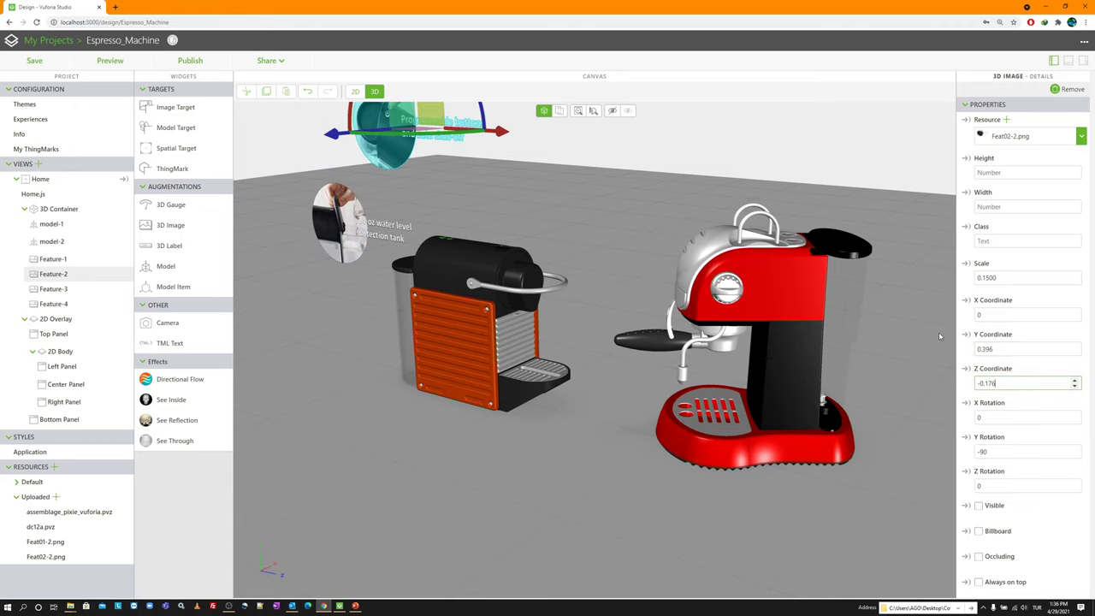
Step: Try to move the Feature-3 image freehand up and forward over the orange coffee machine
click(68, 289)
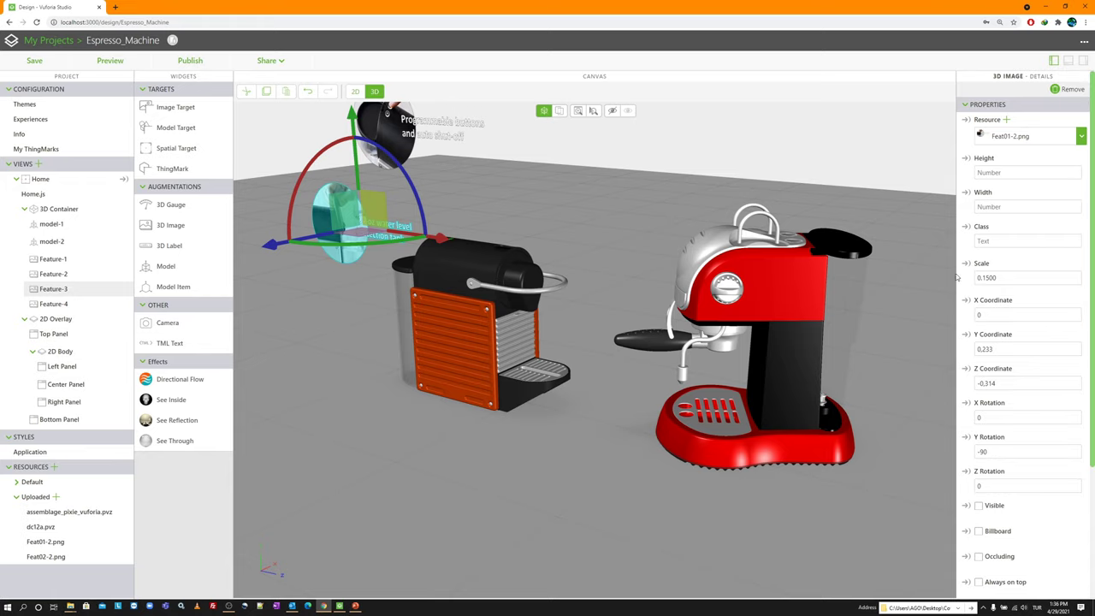
scroll(376, 214, down, 2)
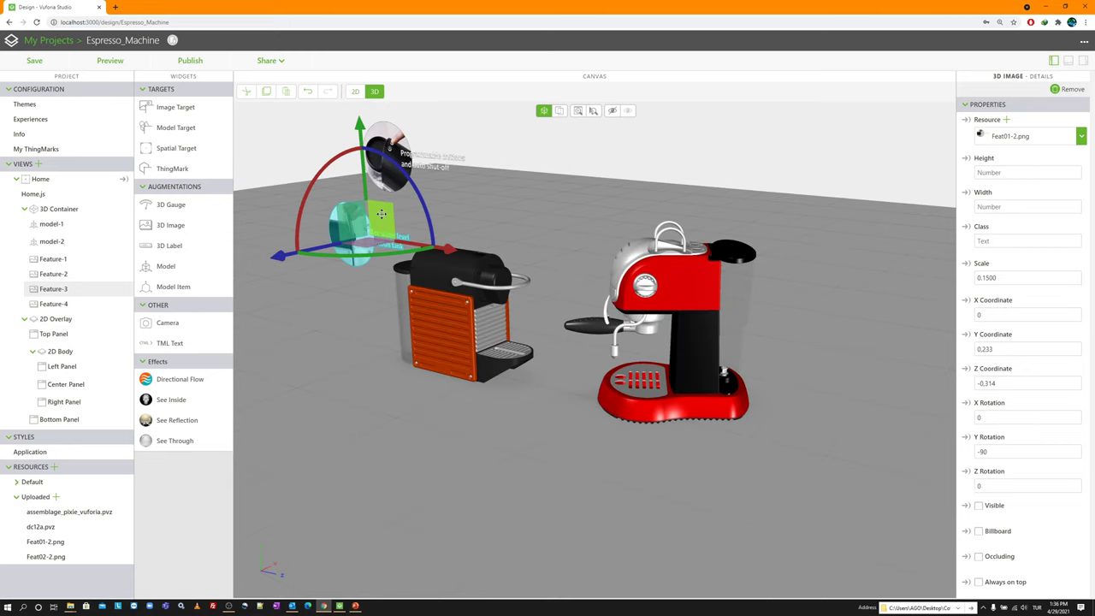
drag(381, 214, 490, 182)
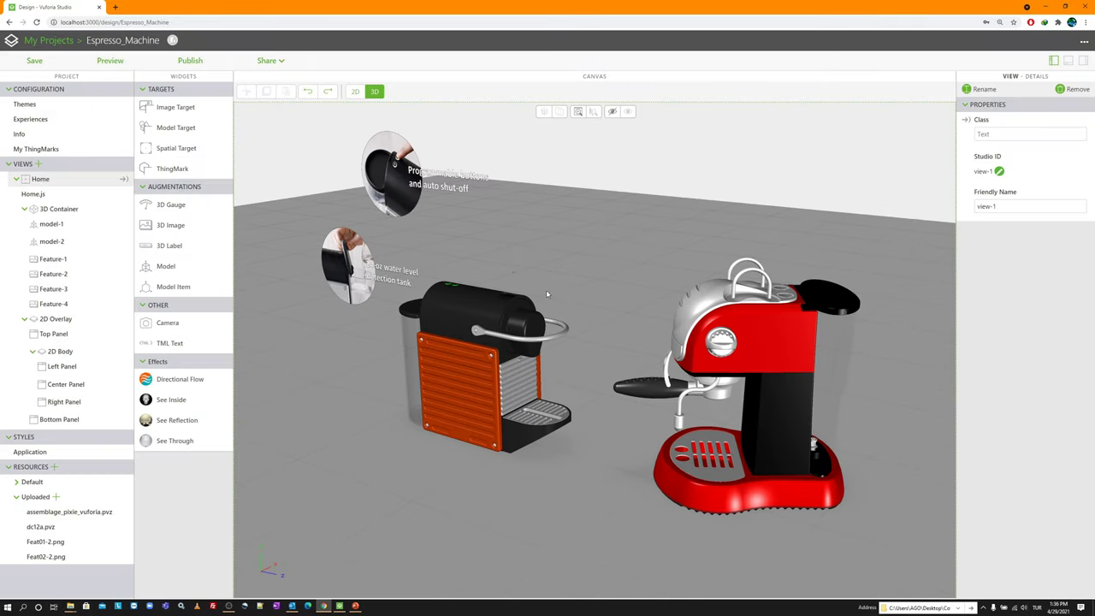
Step: Set the Feature-3 image's Y coordinate to 0.396 and Z coordinate to 0.109
click(51, 289)
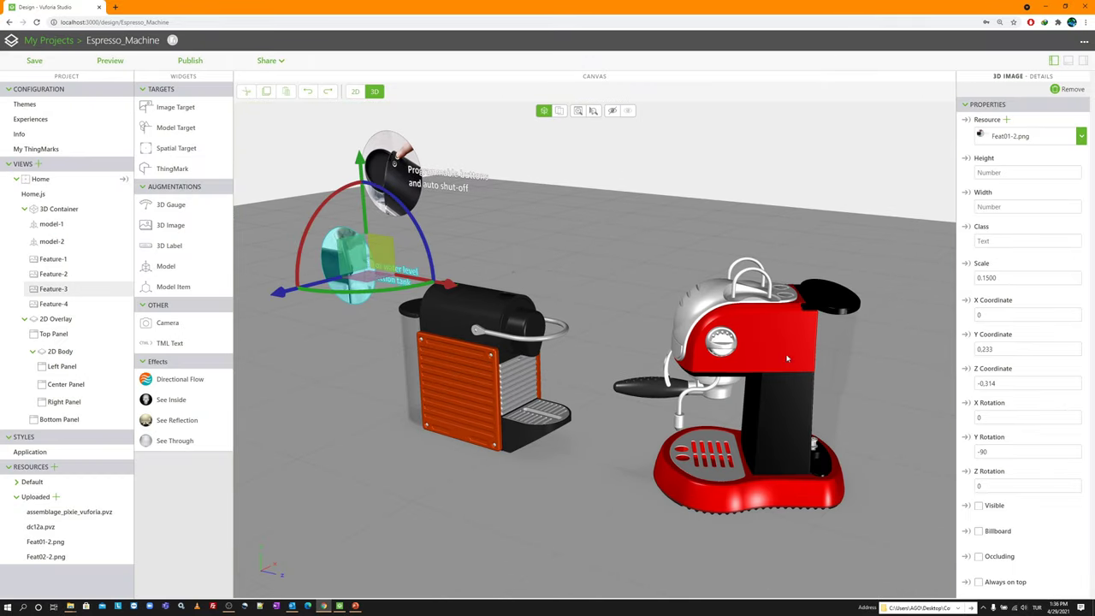
click(999, 350)
double_click(999, 350)
text(0.3)
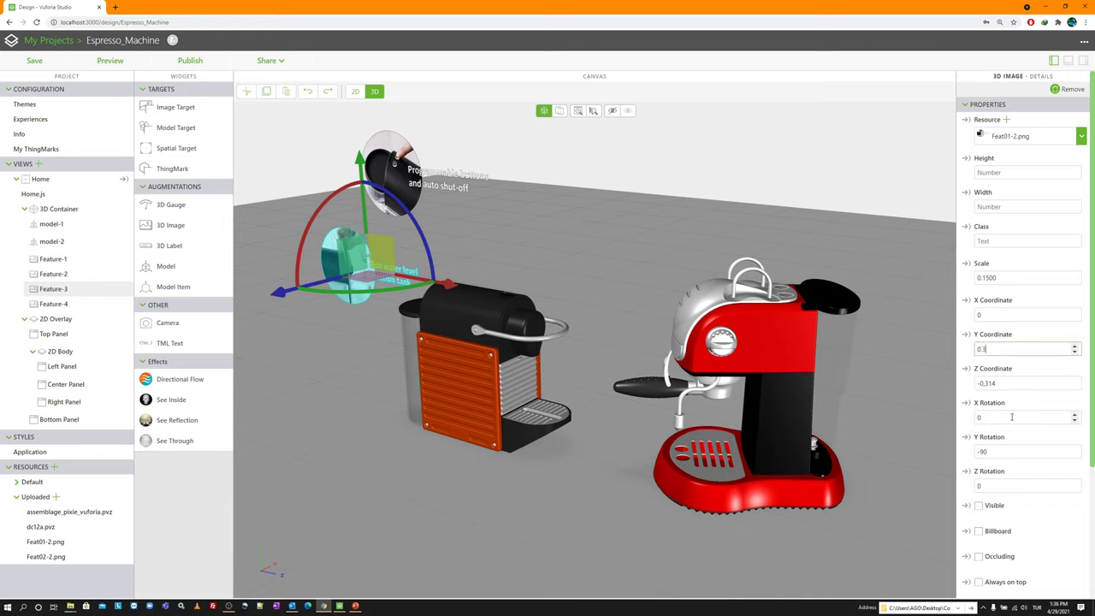
text(96)
key(Tab)
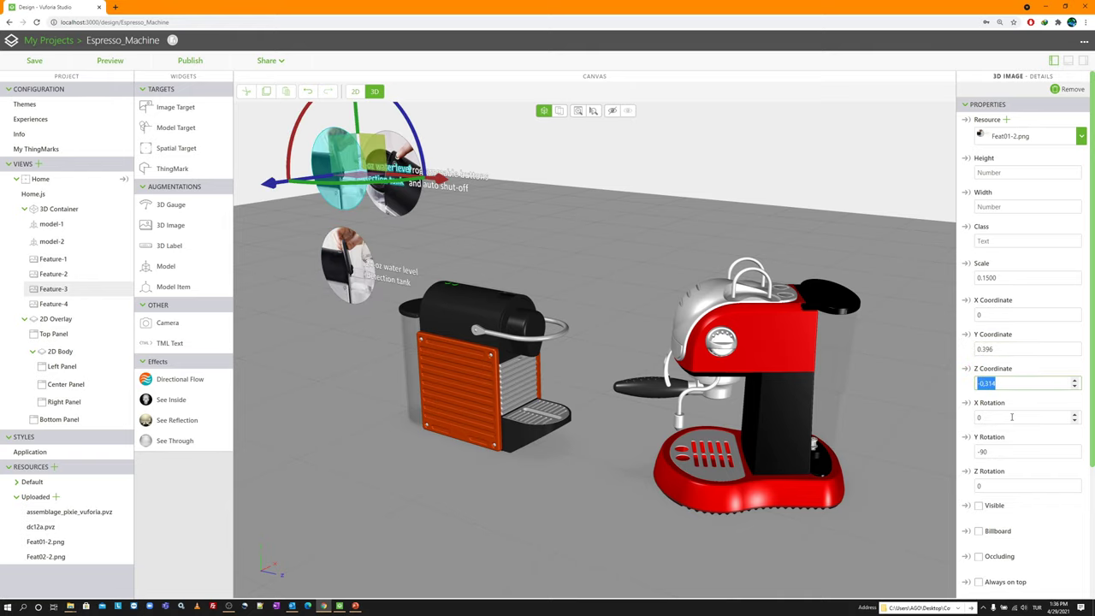
text(0.109)
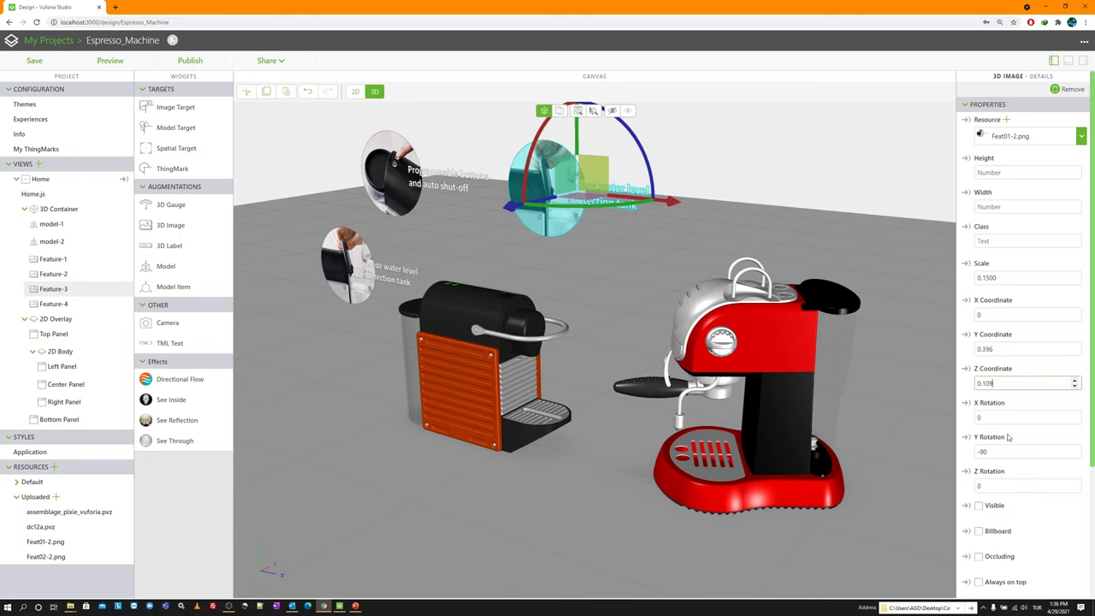
Step: Set the Feature-4 image's Y coordinate to 0.217 and Z coordinate to 0.222
click(53, 304)
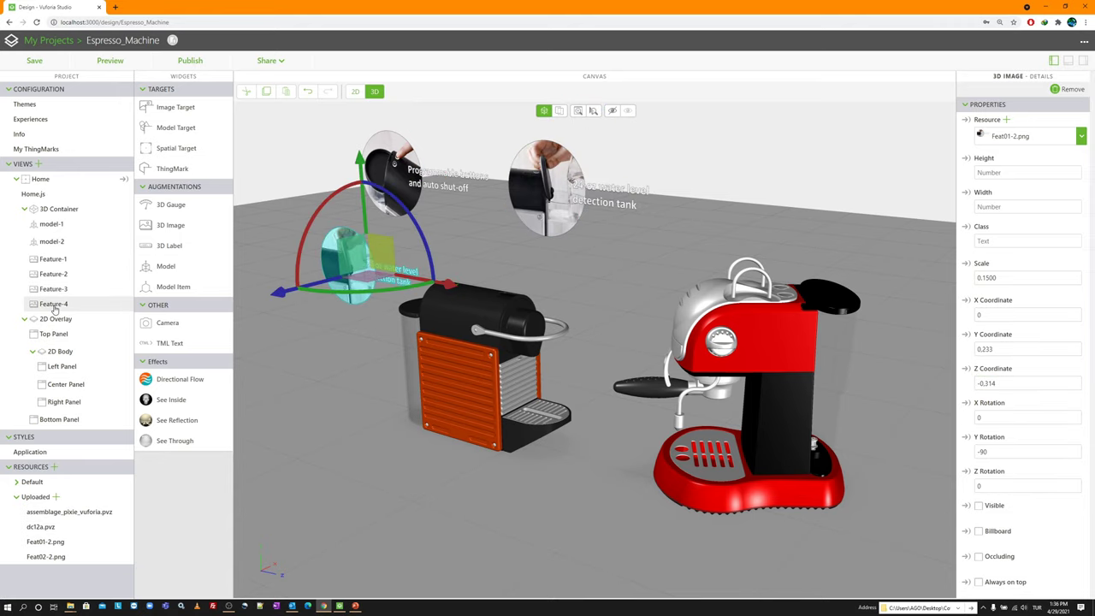
double_click(1013, 350)
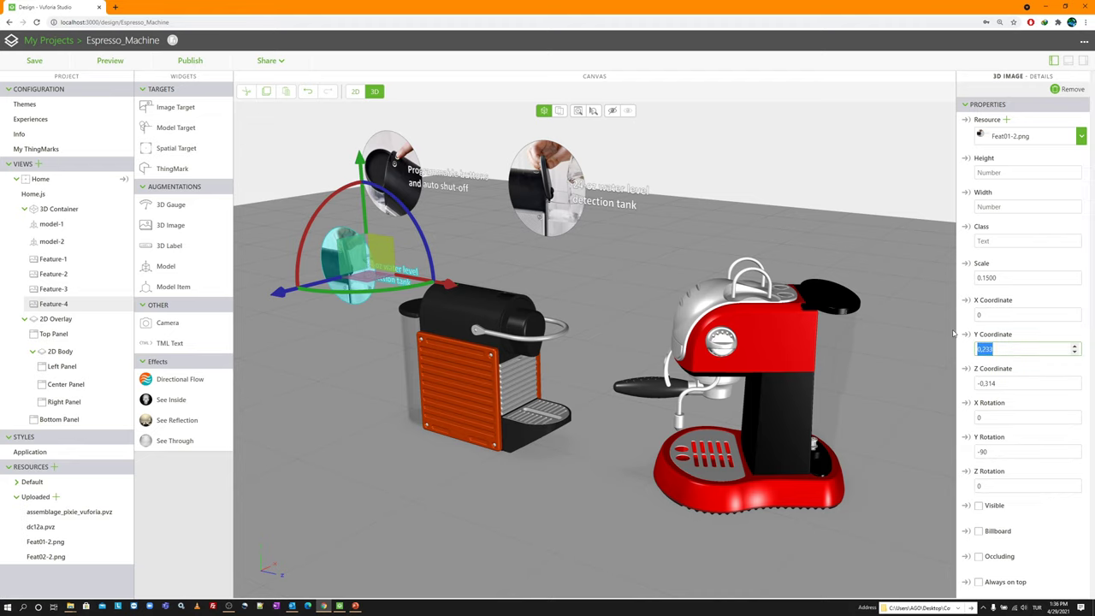
text(0.217)
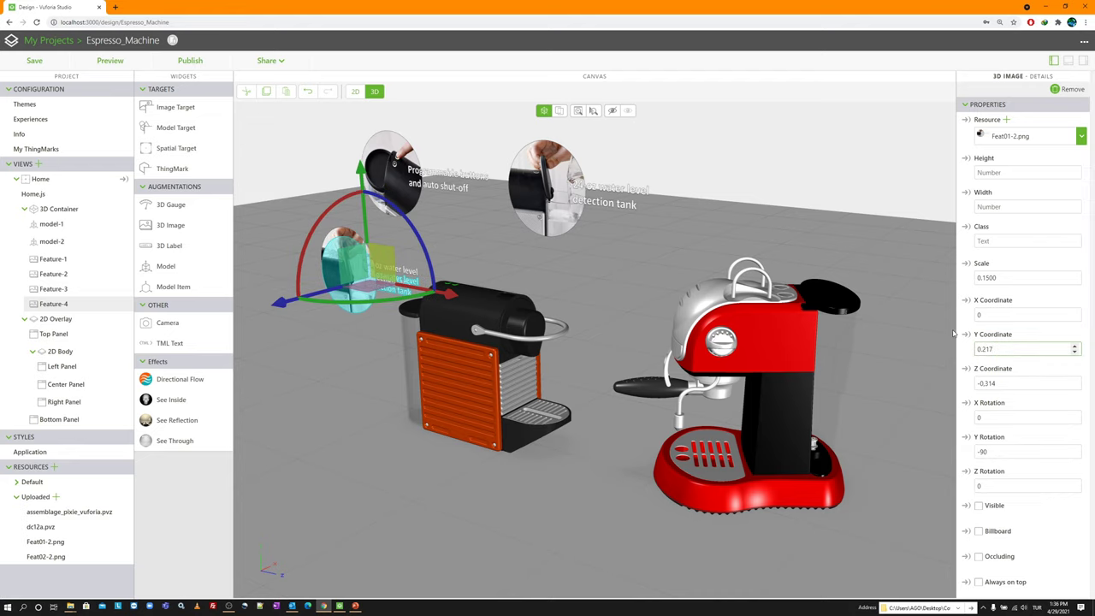
key(Tab)
text(0.222)
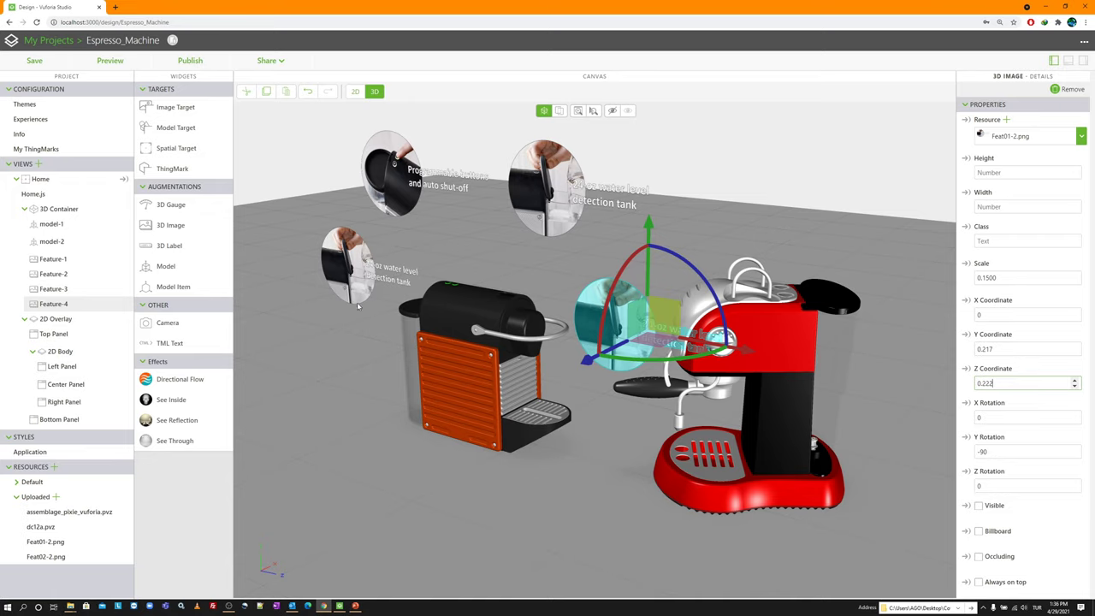
click(246, 193)
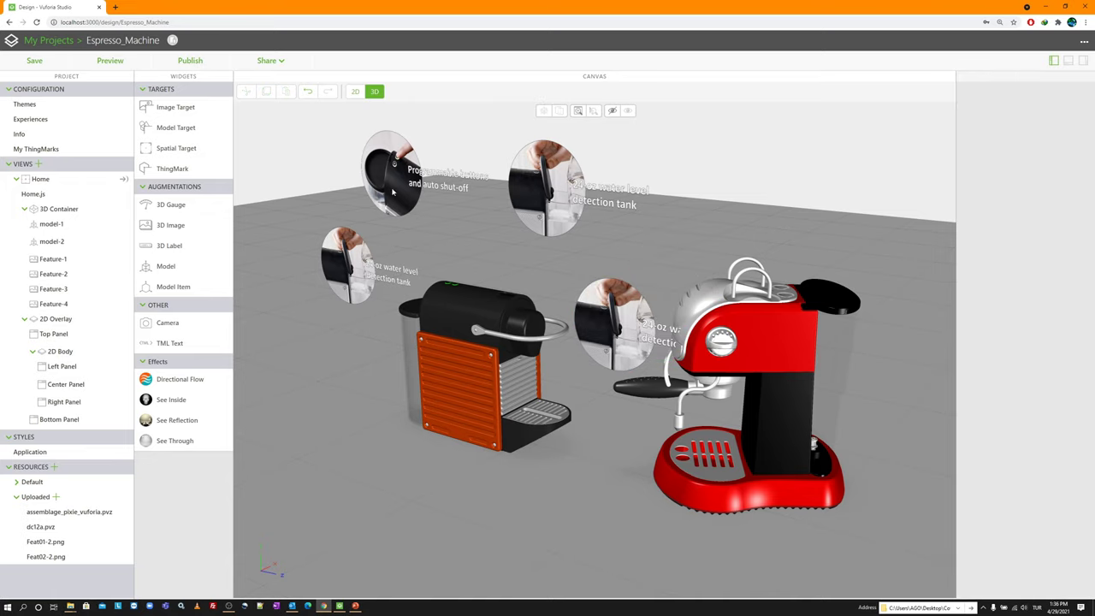
Step: Add a new 3D Image to the scene near the orange coffee machine and upload red_leader3.png as its resource
drag(170, 225, 295, 329)
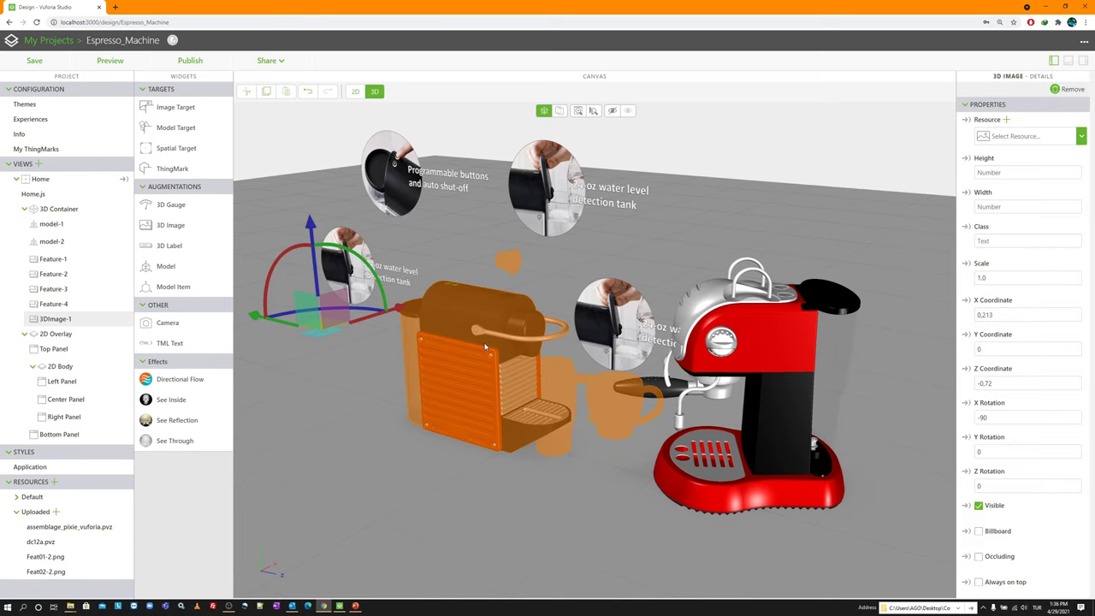
click(1007, 120)
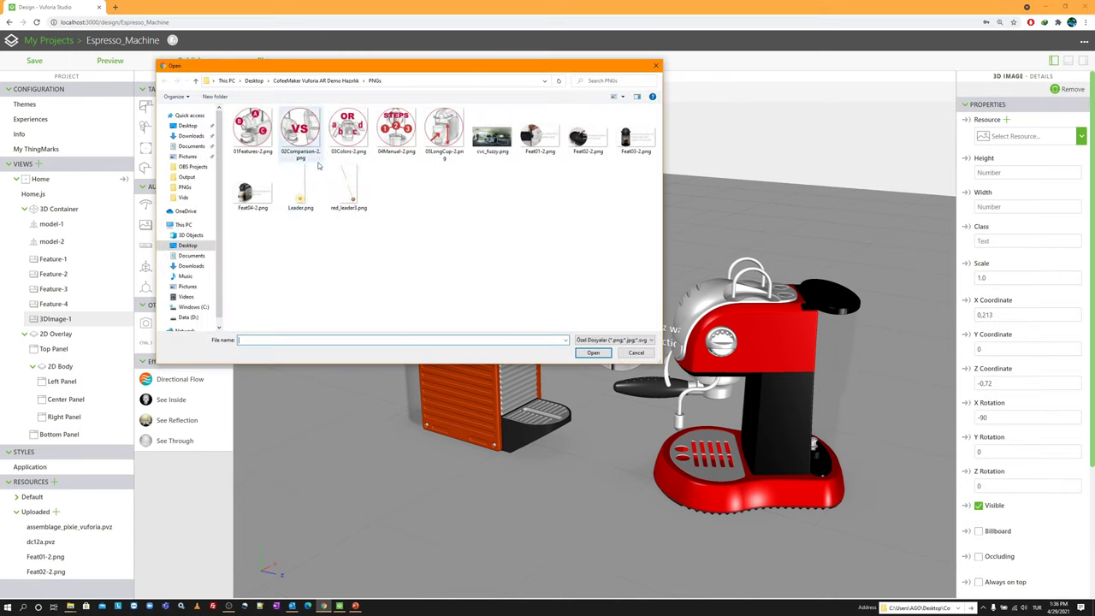
double_click(351, 190)
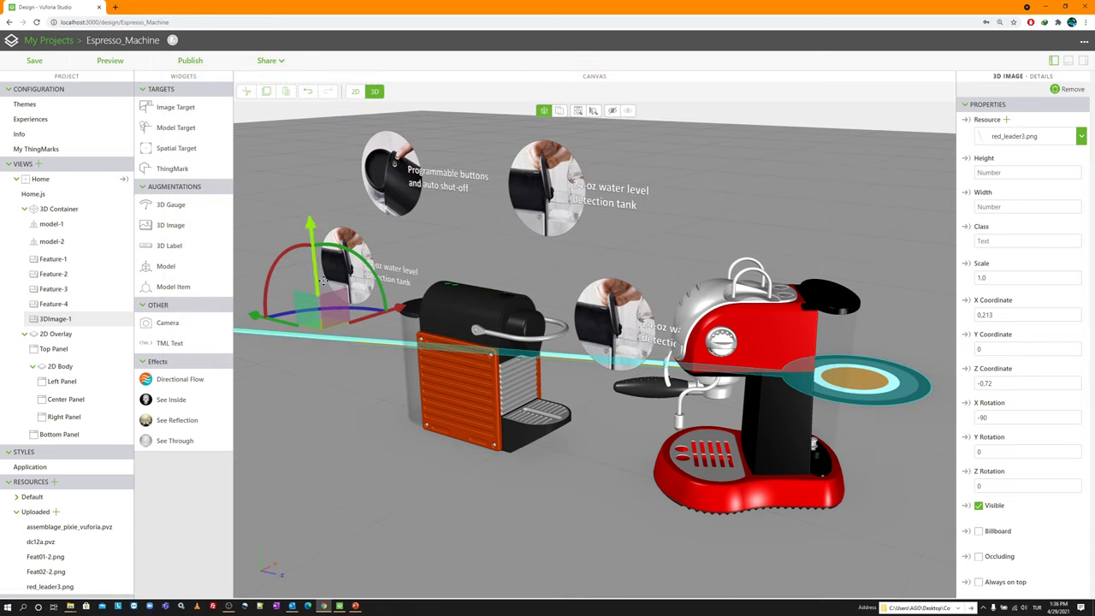
Step: Scale the leader image to 0.05 and position it at X 0, Y 0.168, Z -0.254
double_click(1002, 275)
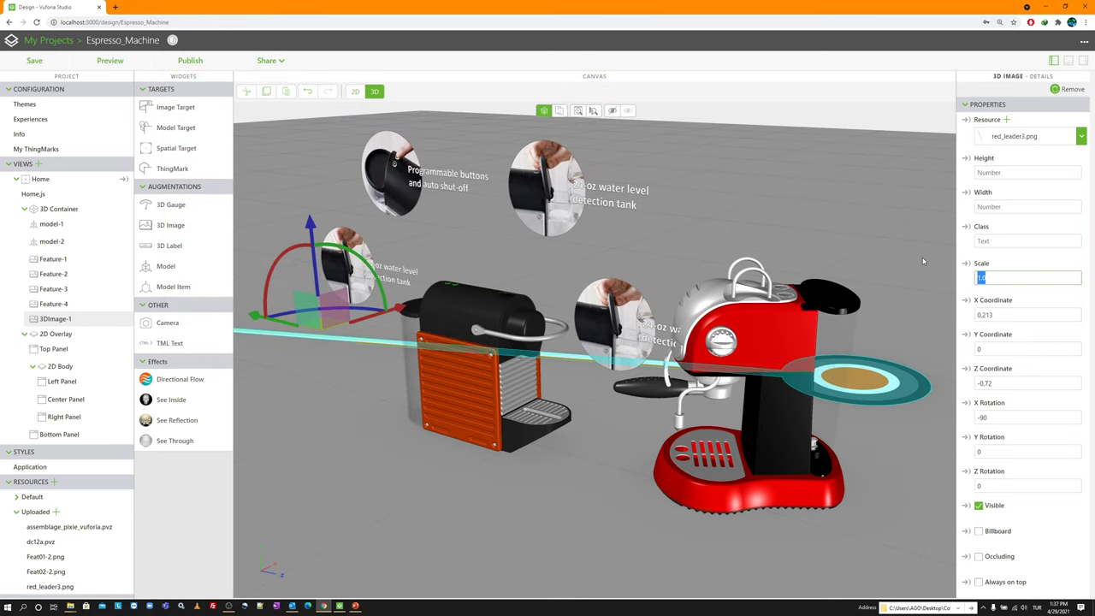
text(0.05)
key(Tab)
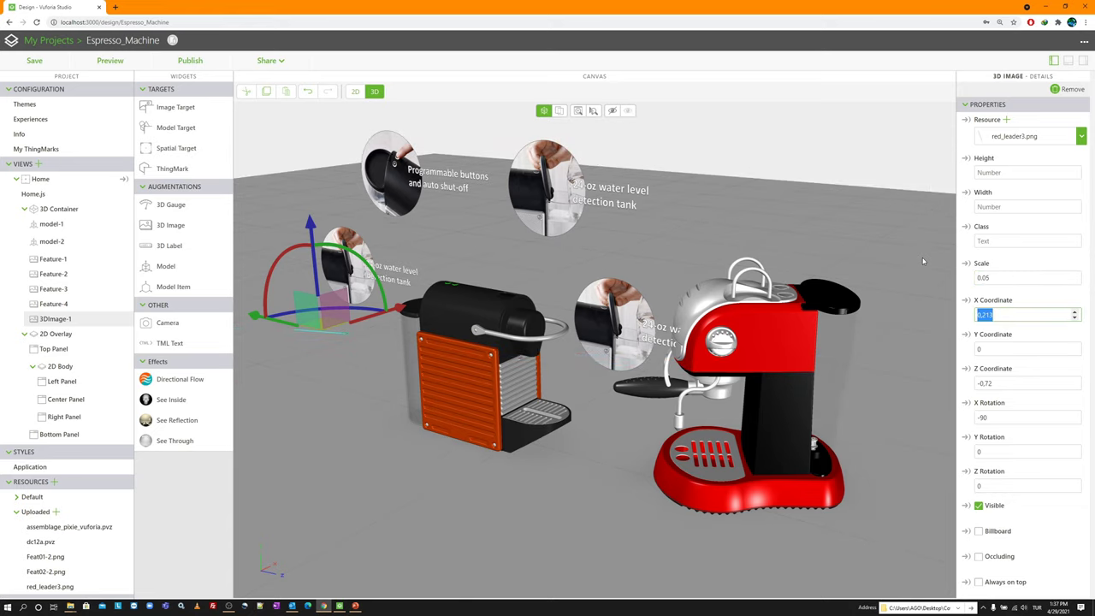
text(0)
key(Tab)
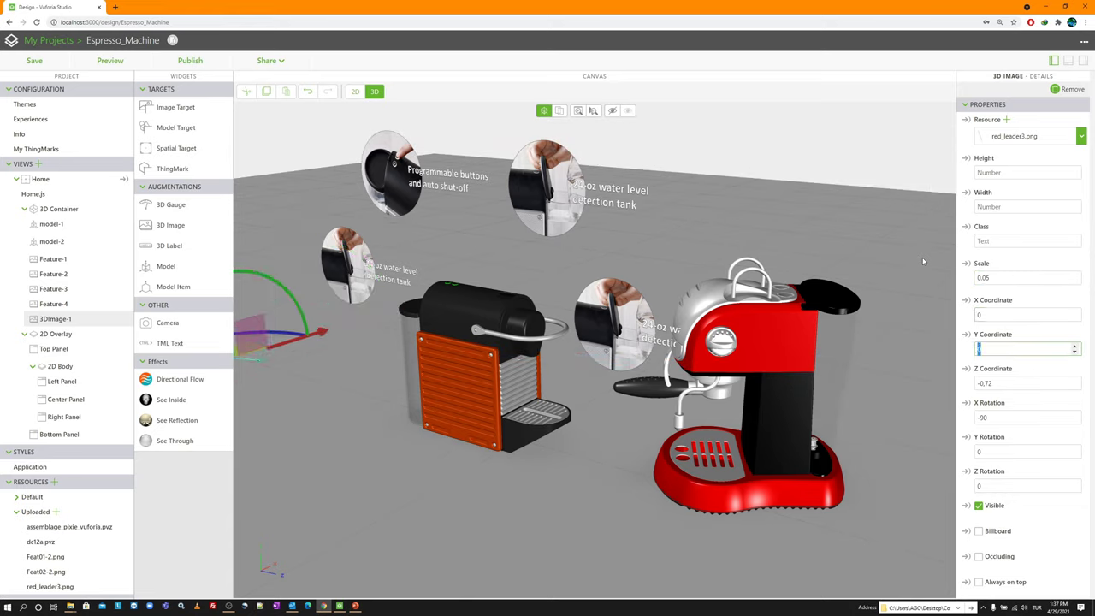
text(0.168)
key(Tab)
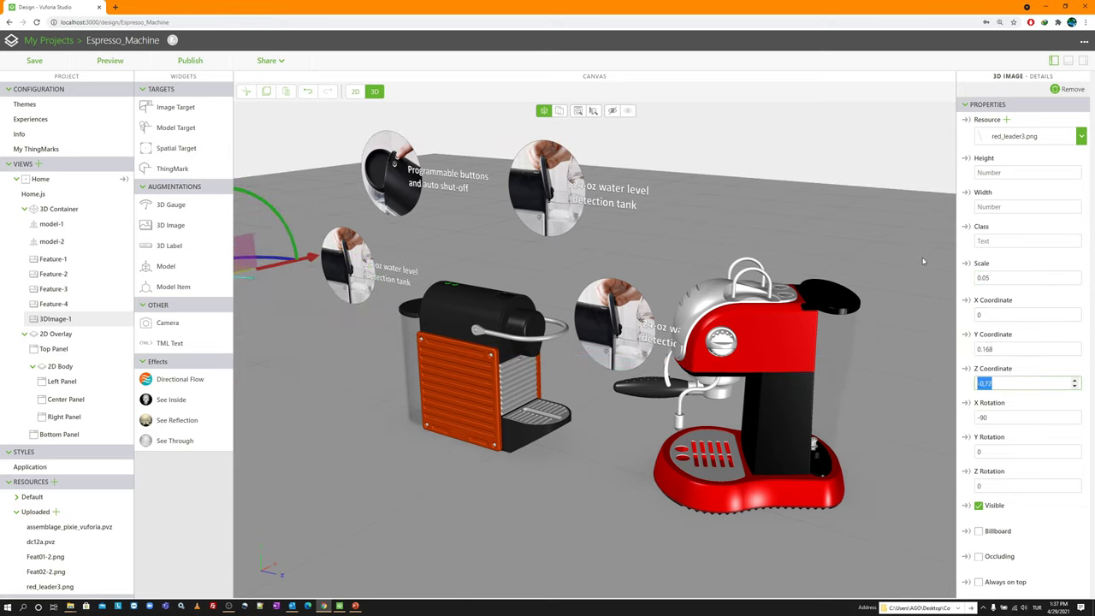
text(-0.254)
key(Tab)
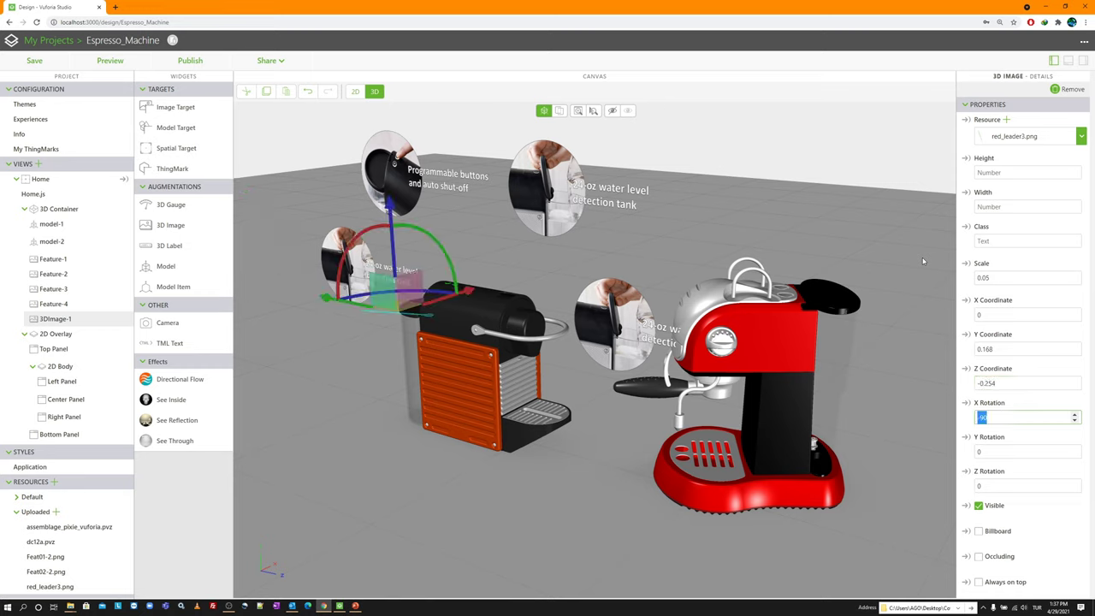
Step: Set the leader image's Y rotation to -42.85 and Z rotation to 90, keeping its X rotation
key(Tab)
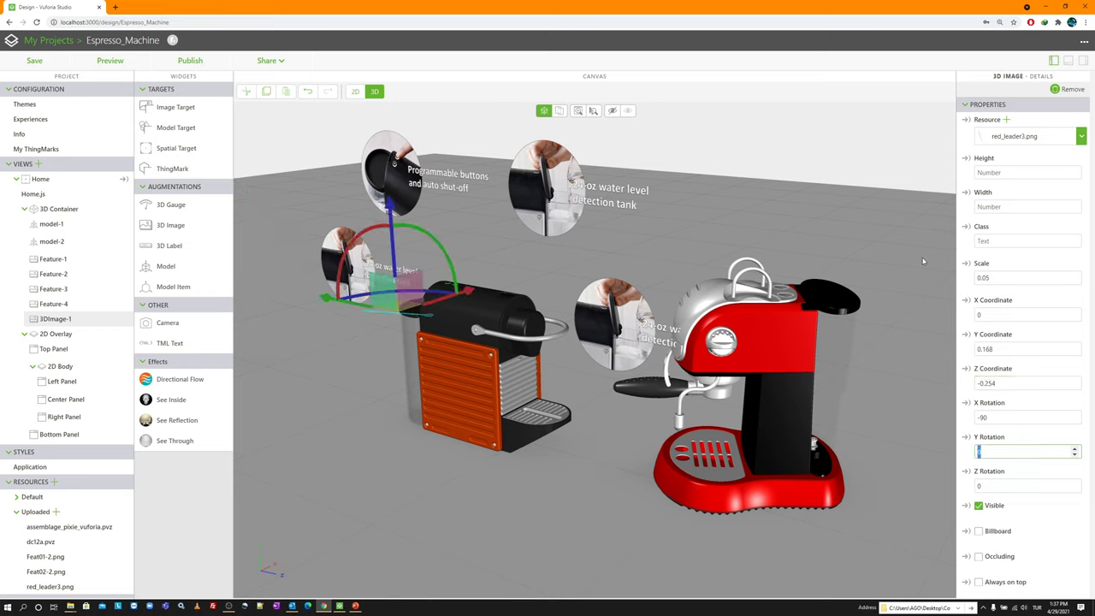
text(-42.85)
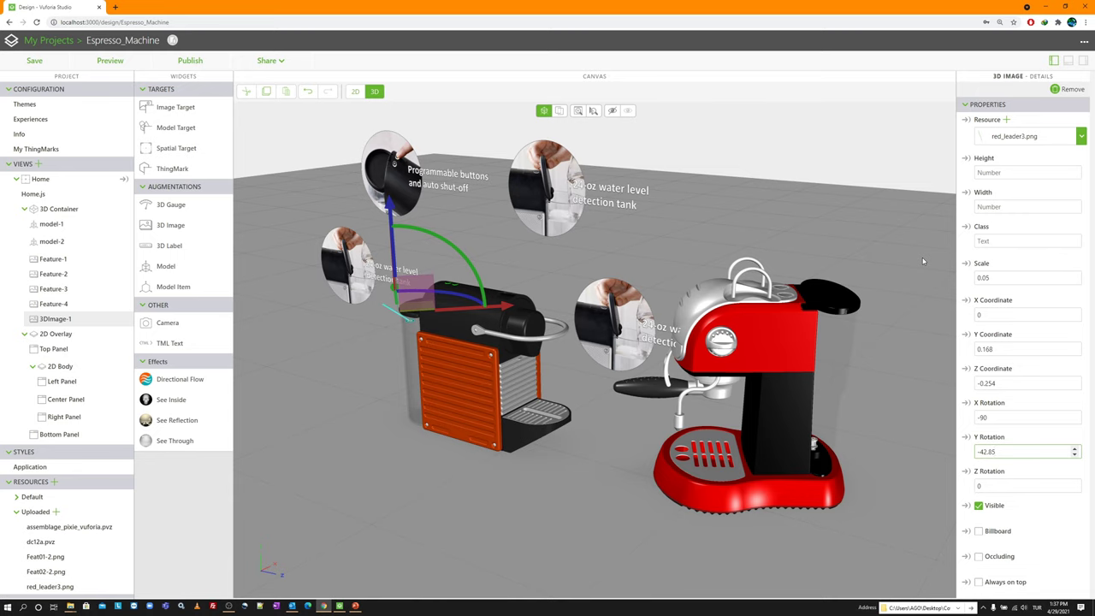
key(Tab)
text(90)
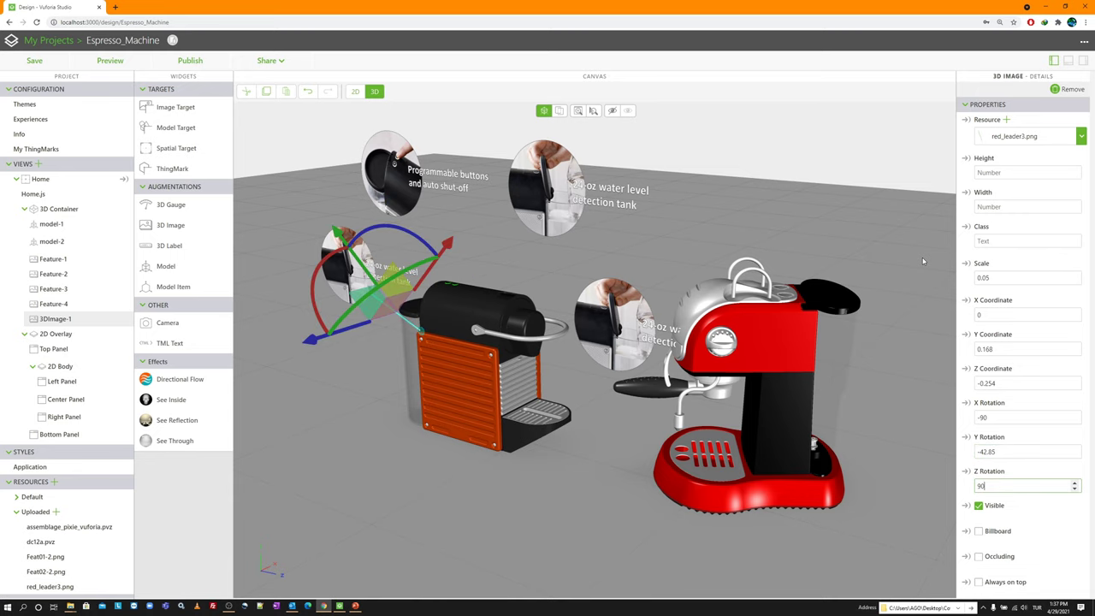
scroll(402, 299, up, 5)
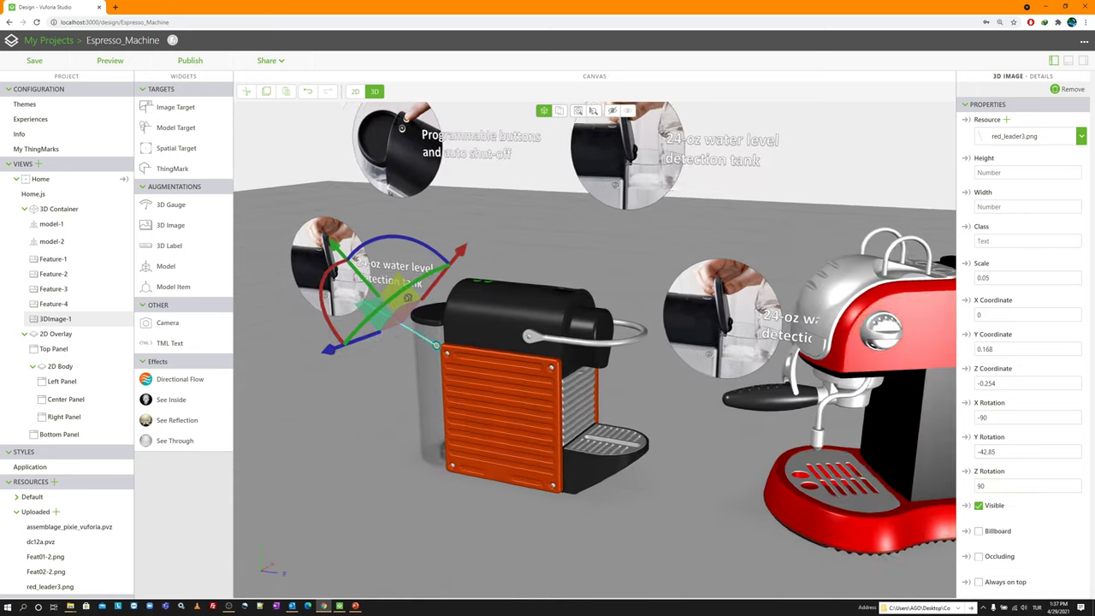
click(486, 250)
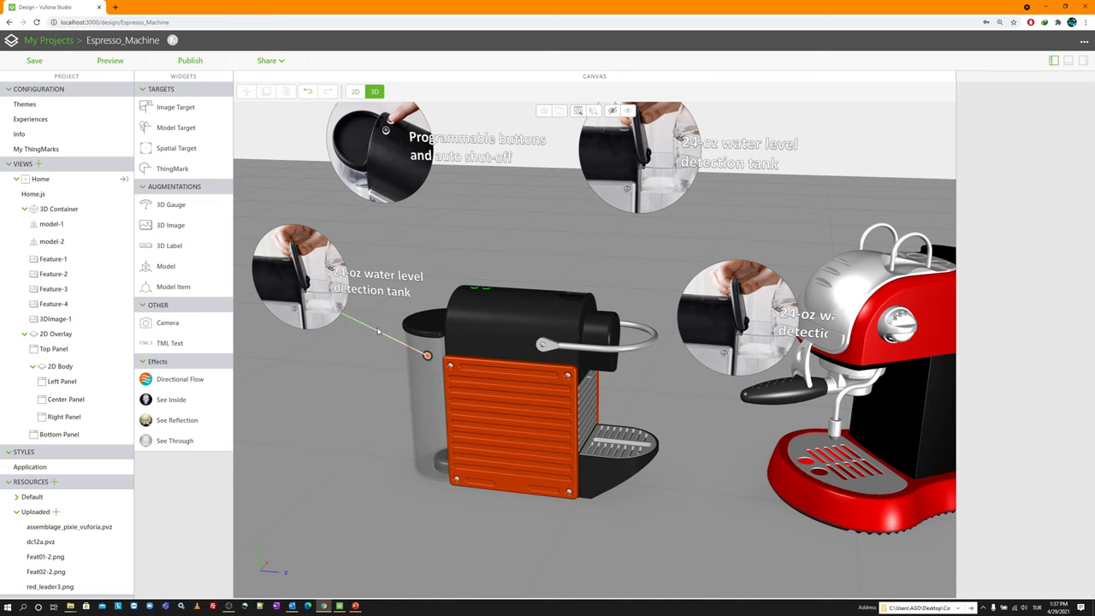
Step: Make the leader image not visible by default and set it to be always on top
click(375, 329)
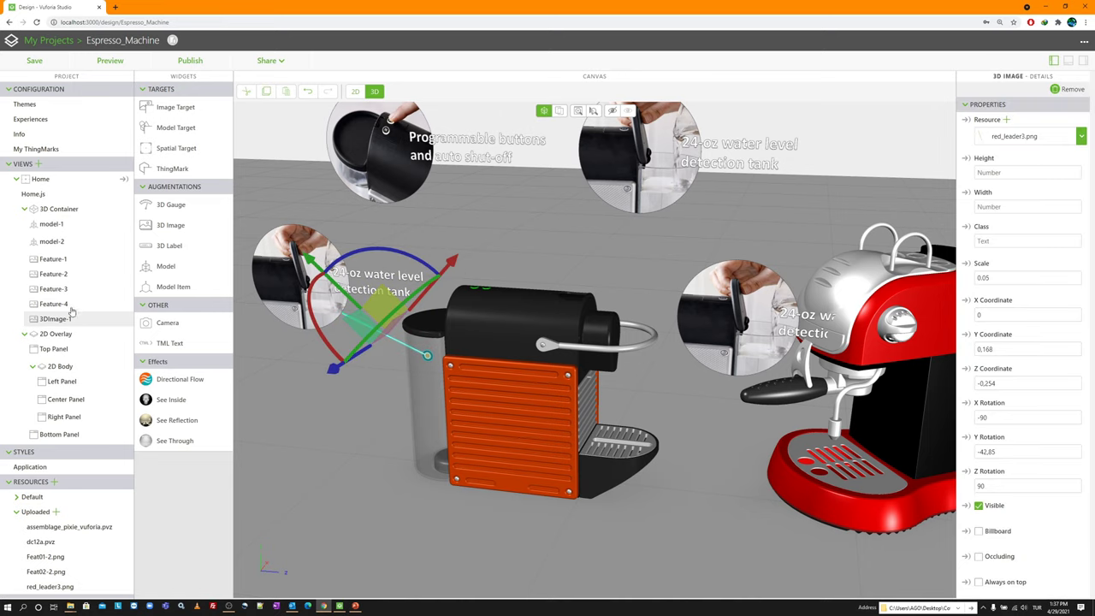
click(978, 508)
scroll(979, 509, down, 3)
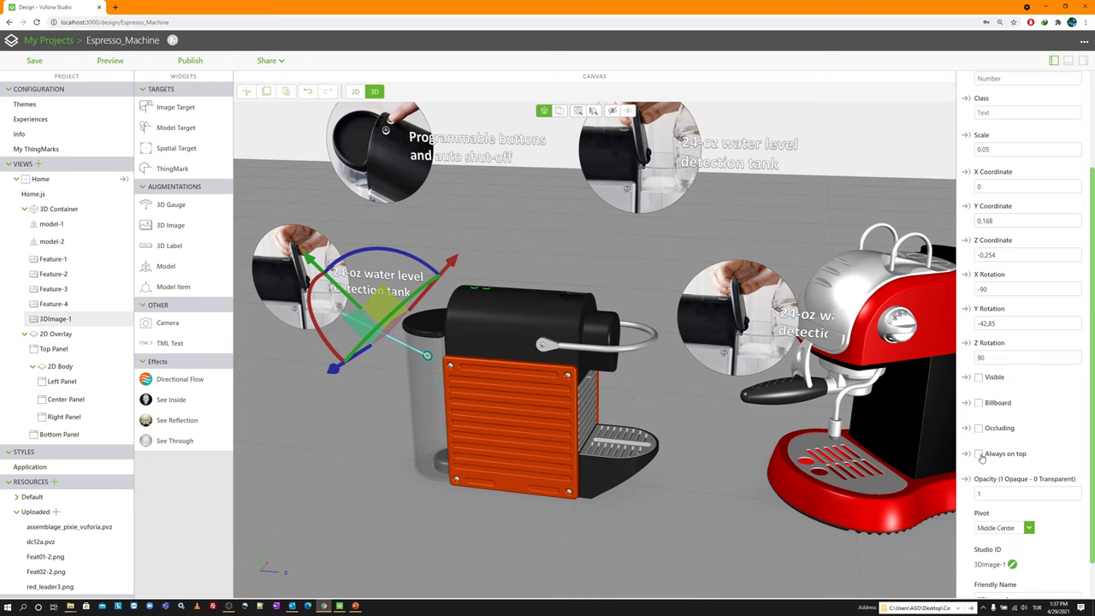
scroll(498, 366, up, 1)
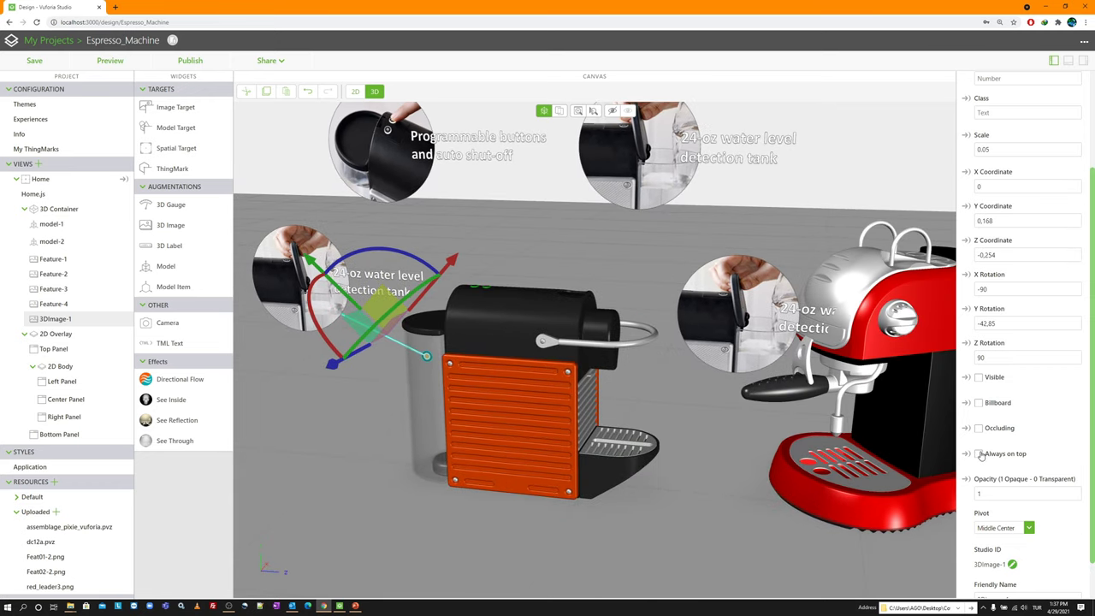
click(492, 201)
Step: Preview the experience at iPad size and at Max size, inspect the orange machine, and close the preview
click(111, 61)
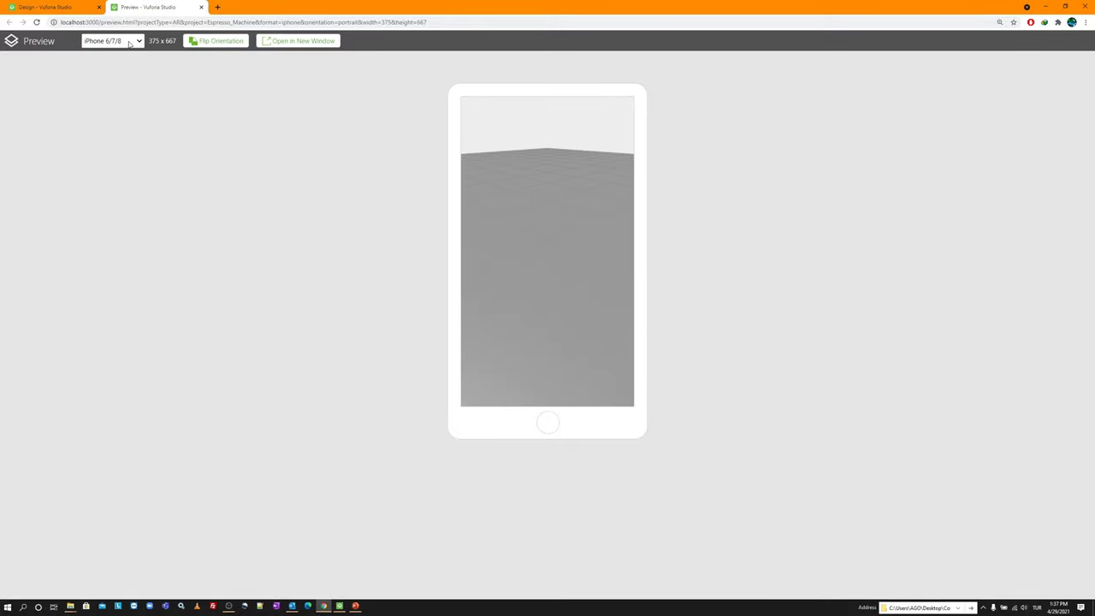
click(129, 43)
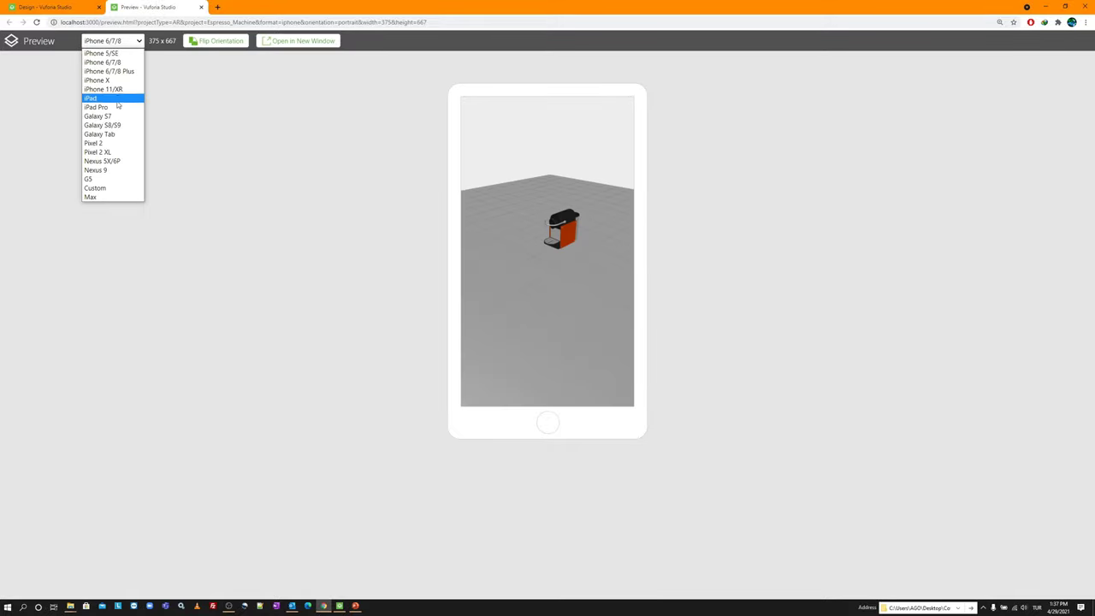
click(116, 99)
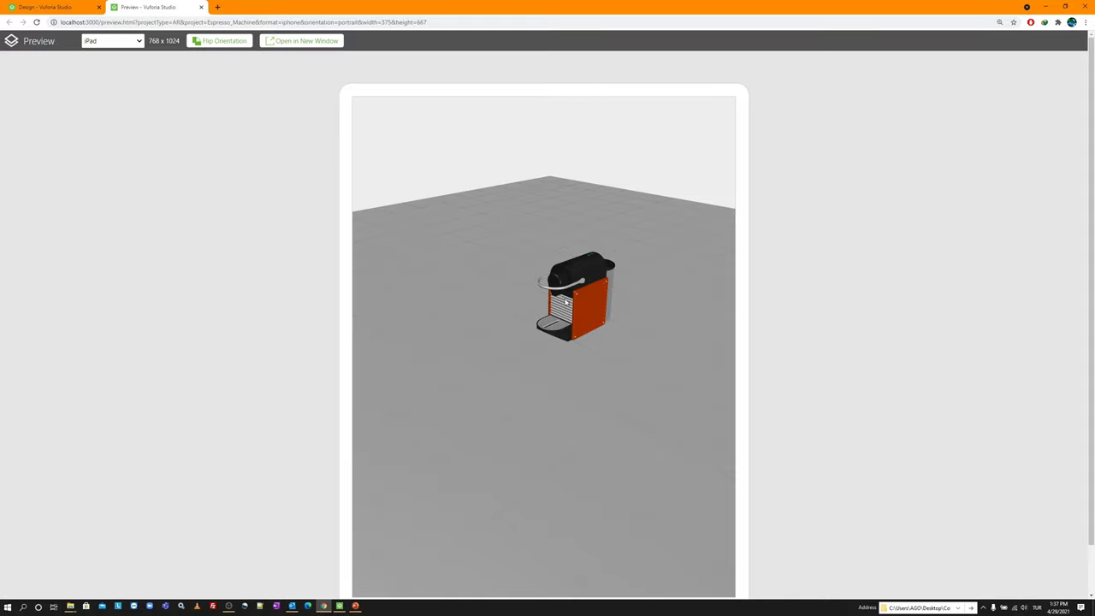
click(111, 41)
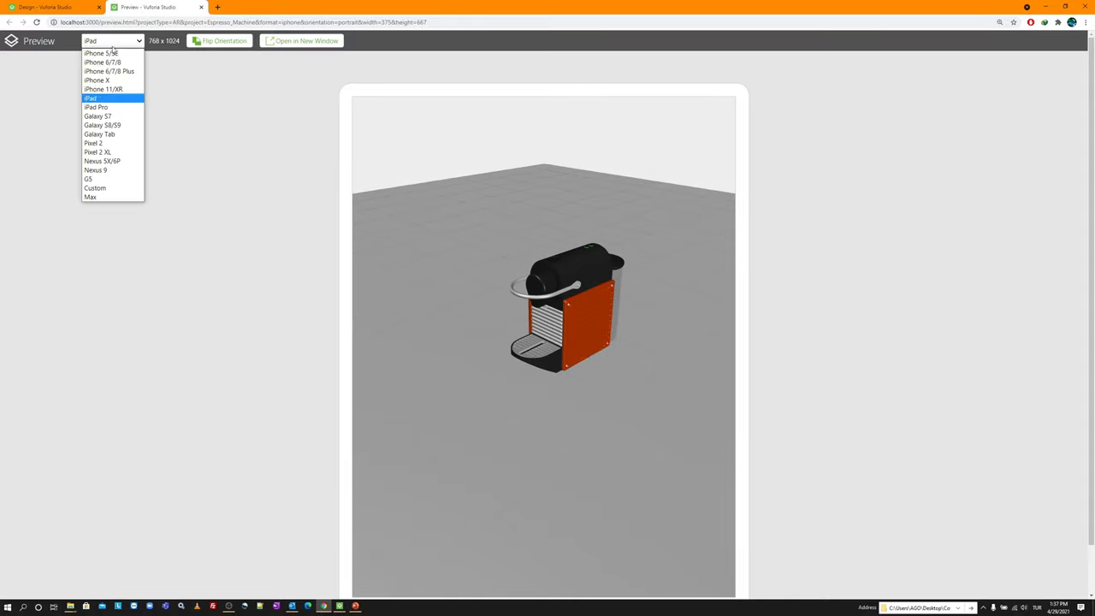
click(90, 198)
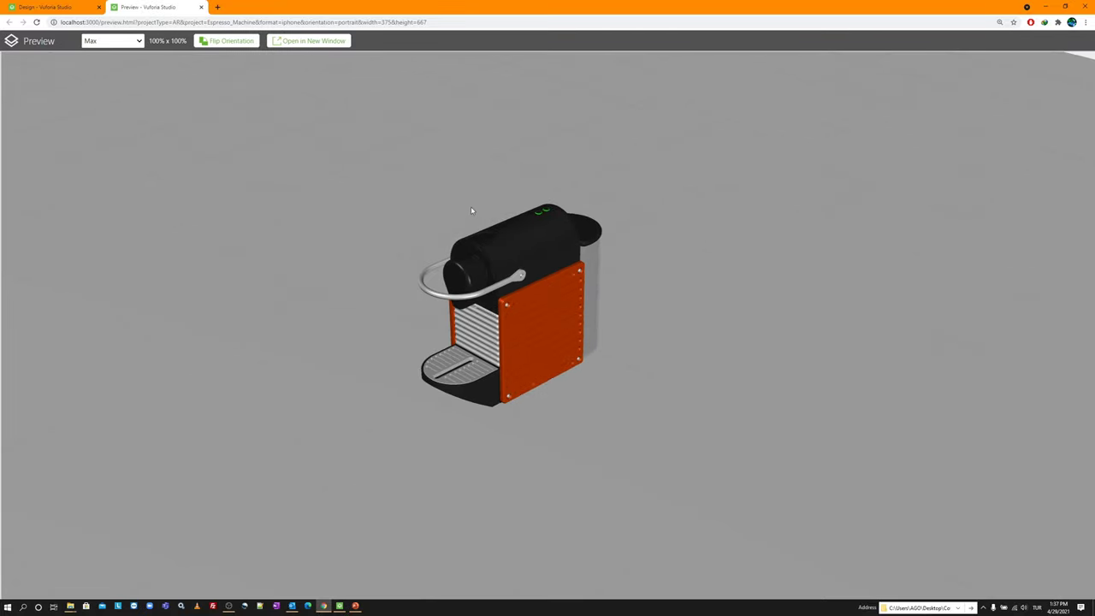
drag(470, 206, 188, 29)
click(201, 6)
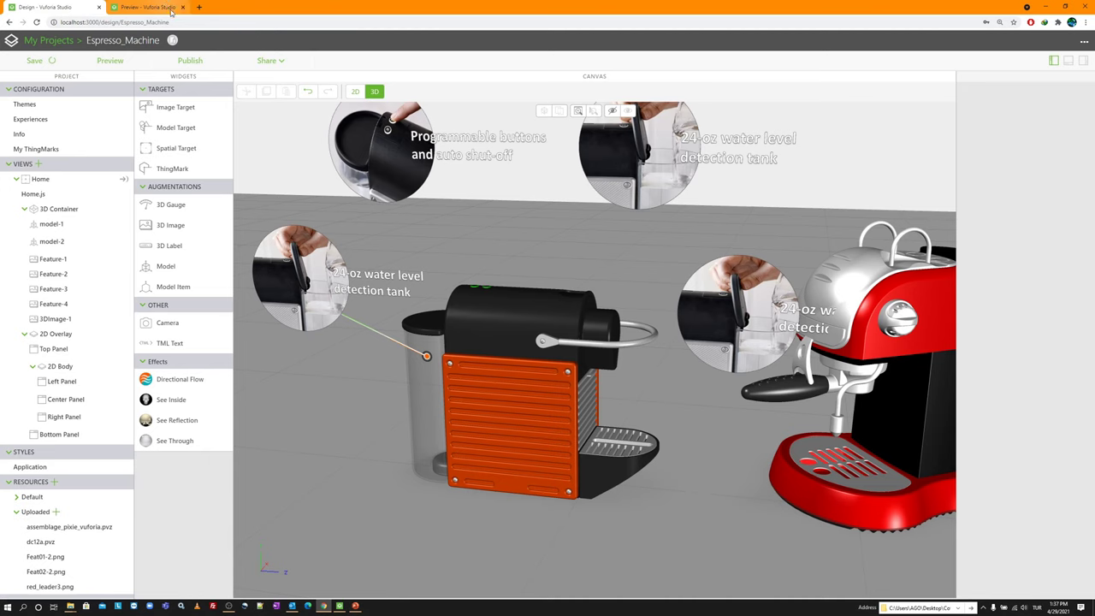
Step: Make the Feature-1 image beside the orange machine's water tank visible
click(76, 320)
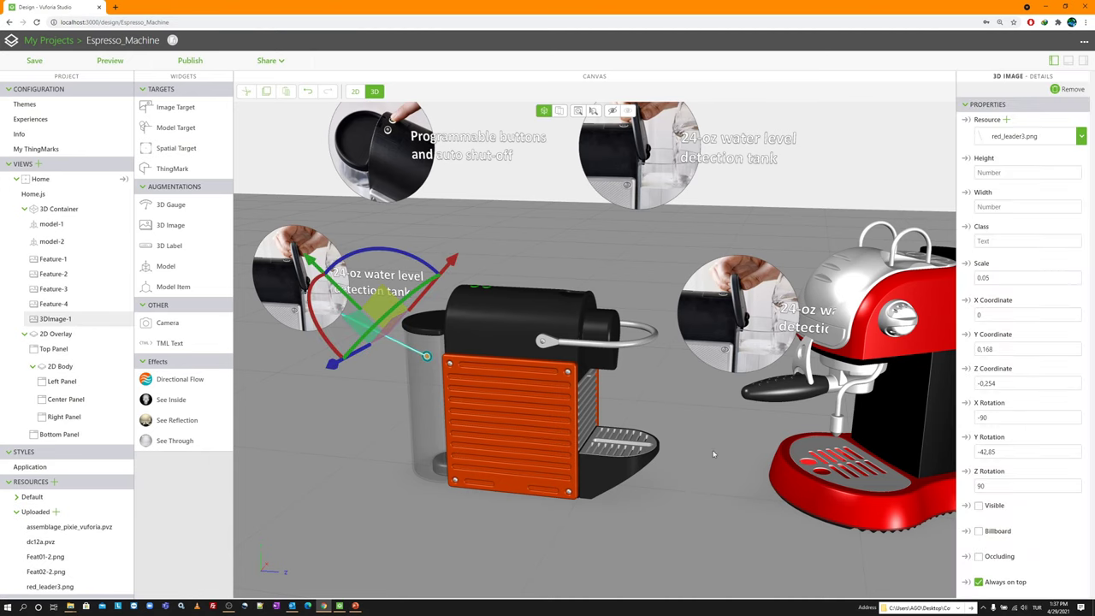
click(278, 282)
click(979, 506)
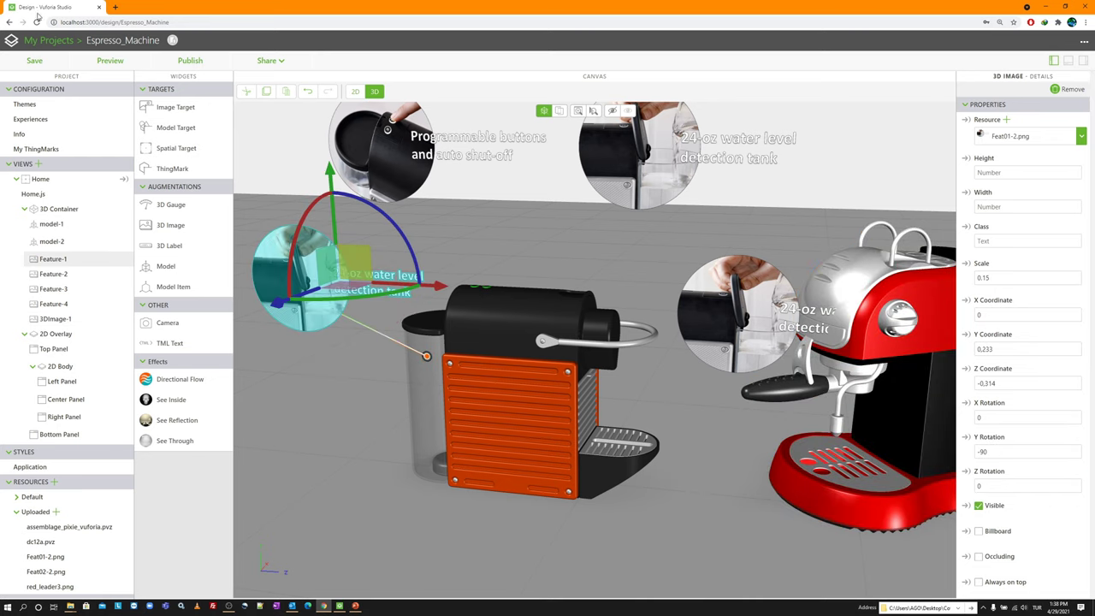
Step: Preview the experience at Max size, inspect the water-tank feature image and its leader on the orange machine, and close the preview
click(109, 61)
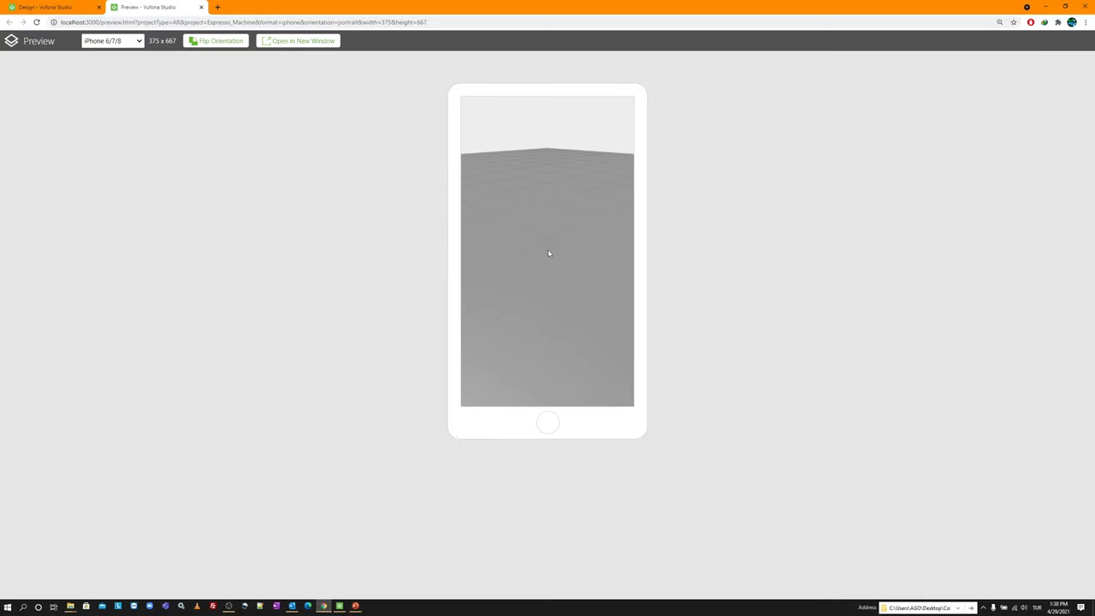
click(128, 41)
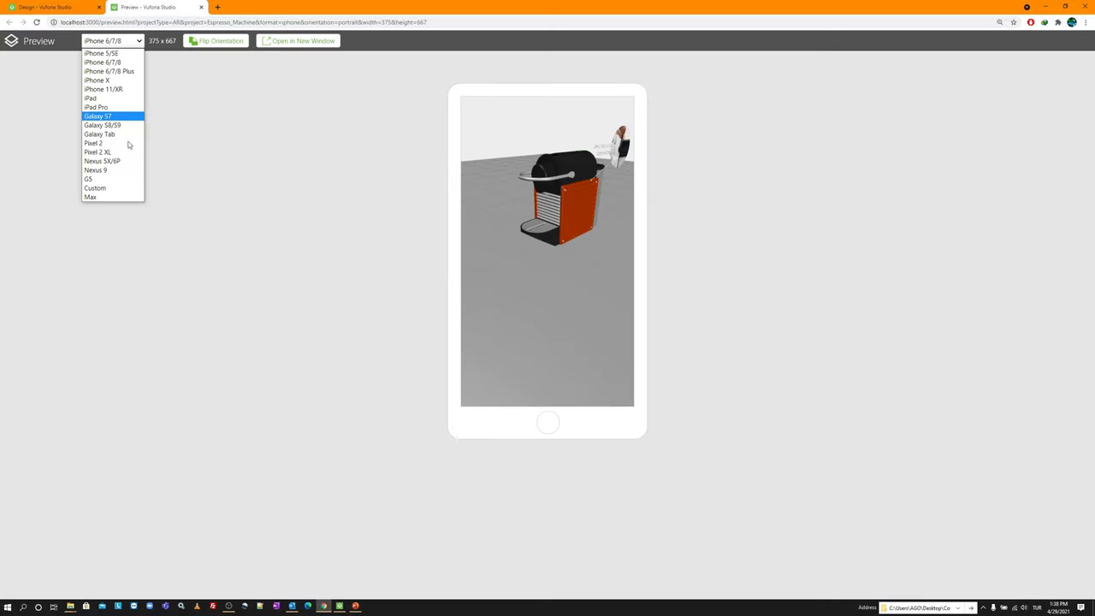
click(115, 196)
scroll(565, 328, down, 5)
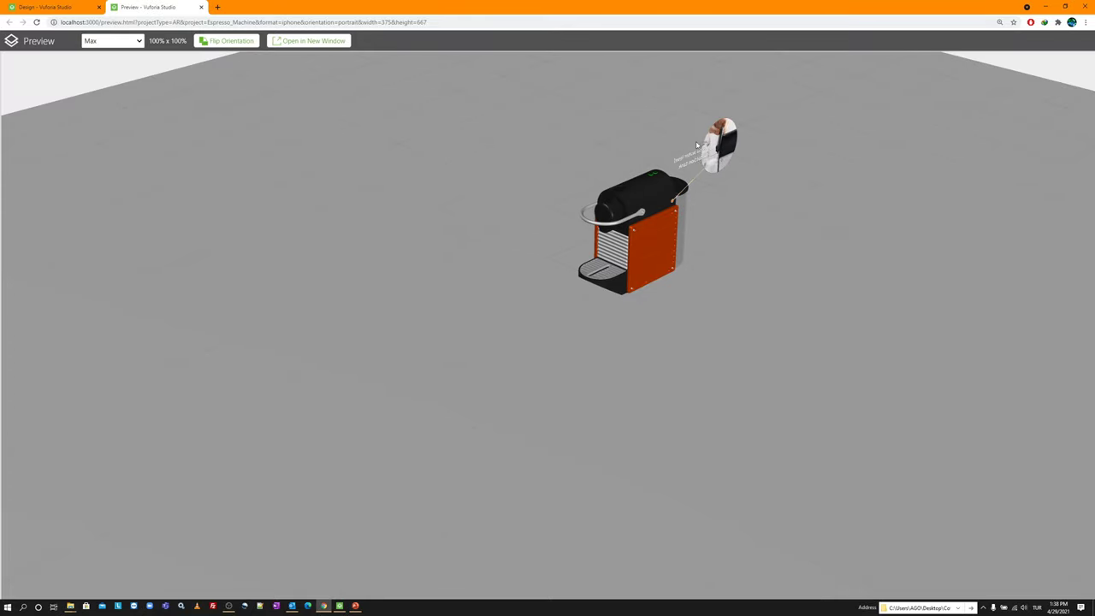
scroll(647, 181, up, 5)
drag(785, 178, 319, 231)
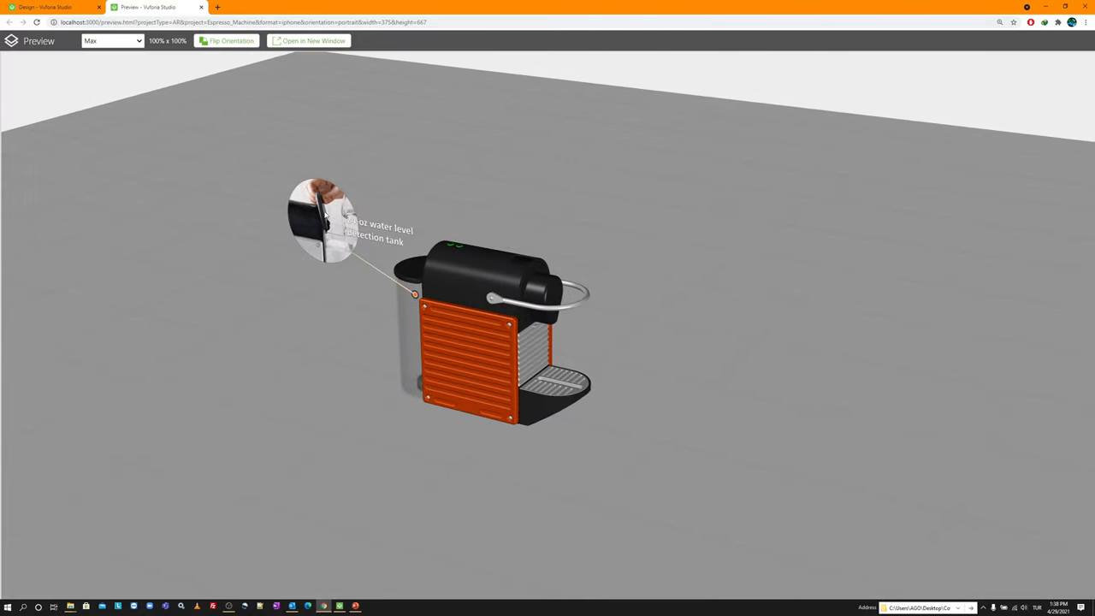
drag(402, 285, 465, 302)
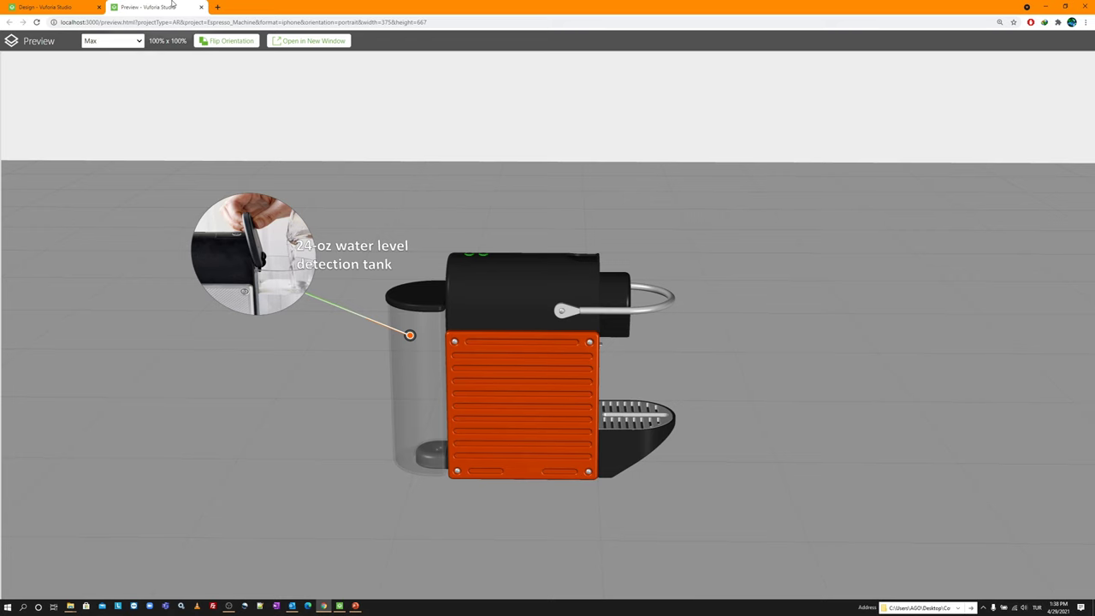
click(52, 7)
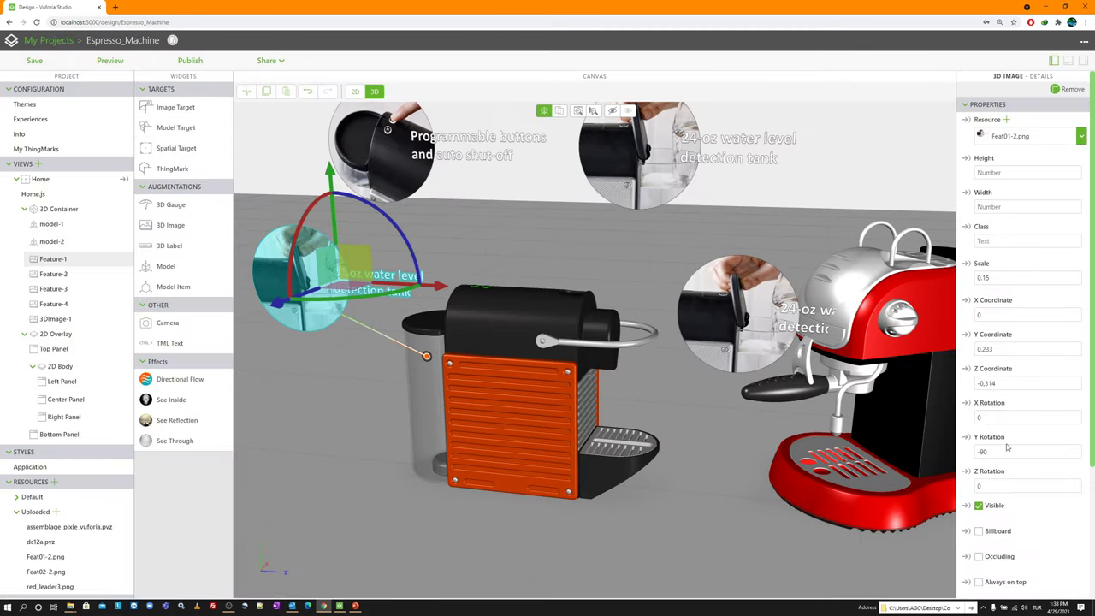
Step: Change the Studio ID of the leader image 3DImage-1 to Arrow-1
click(57, 318)
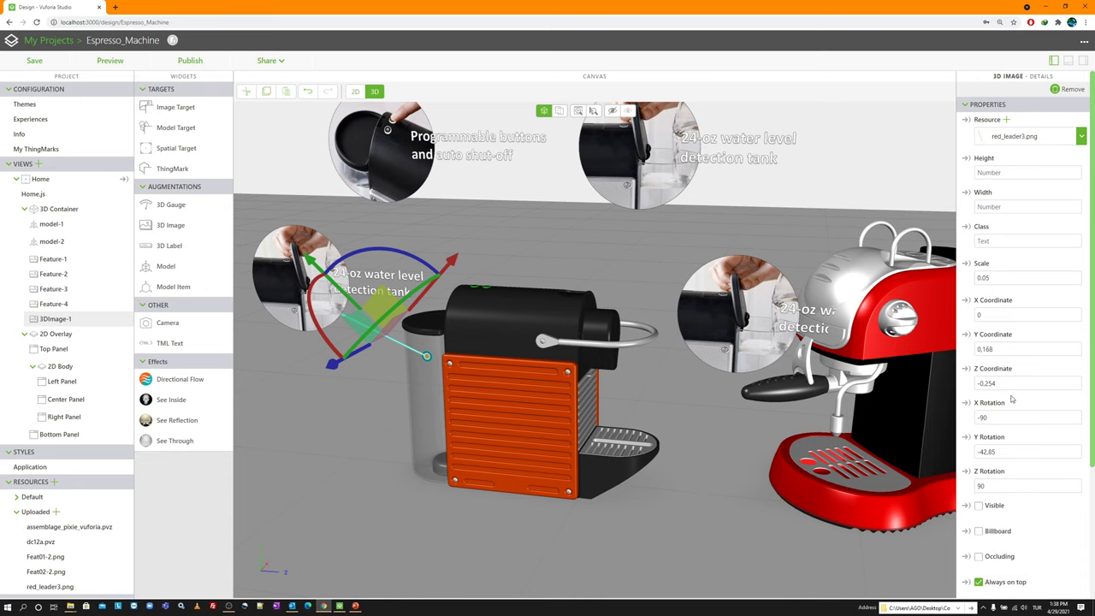
click(310, 344)
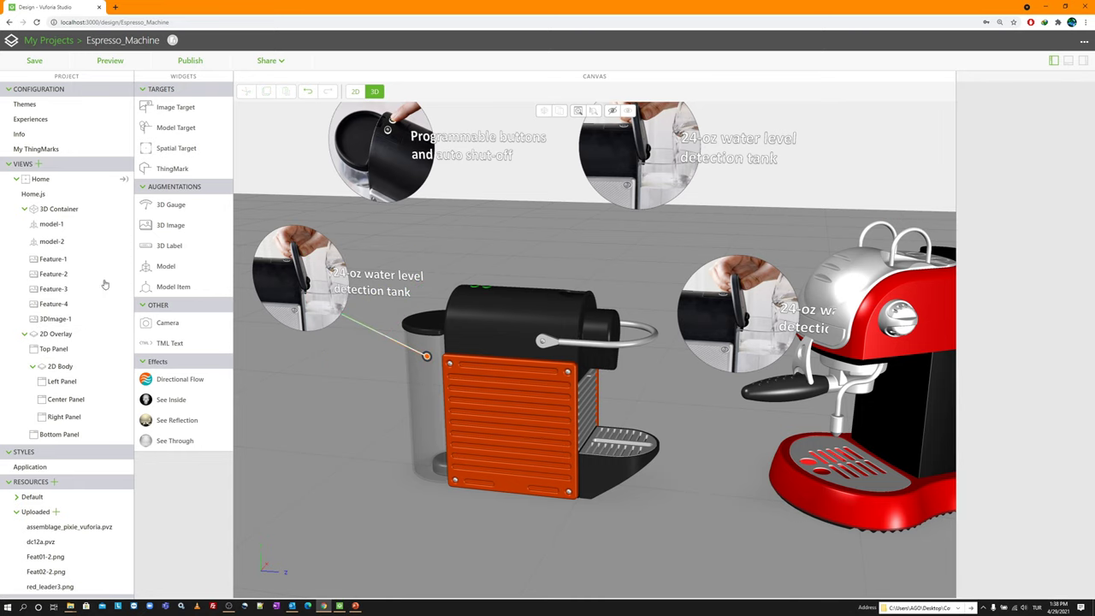
click(51, 318)
scroll(975, 377, down, 2)
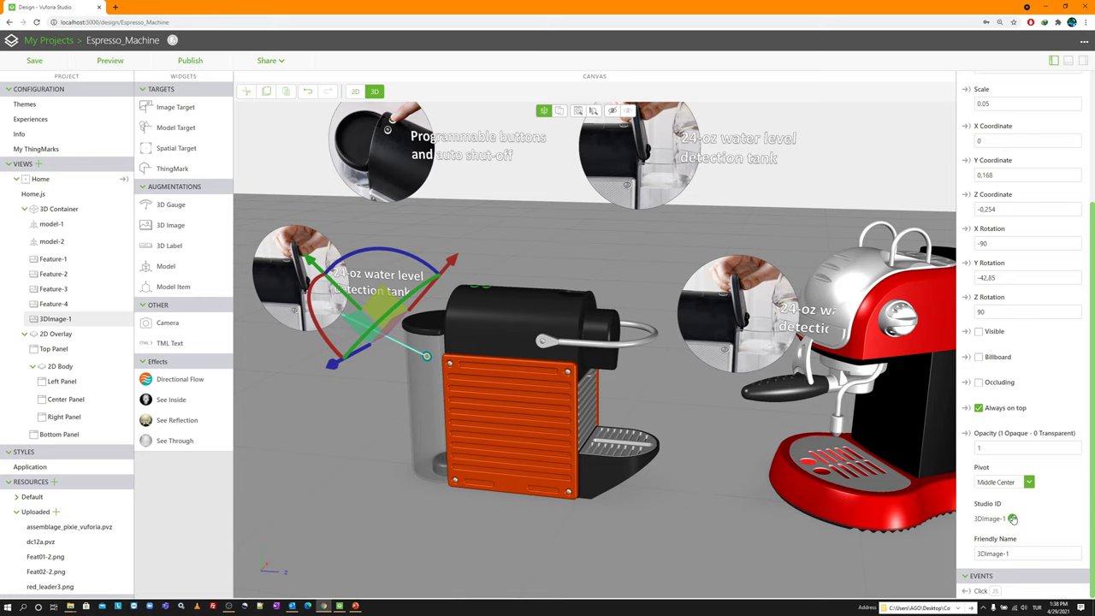
click(1012, 518)
text(Arrow-1)
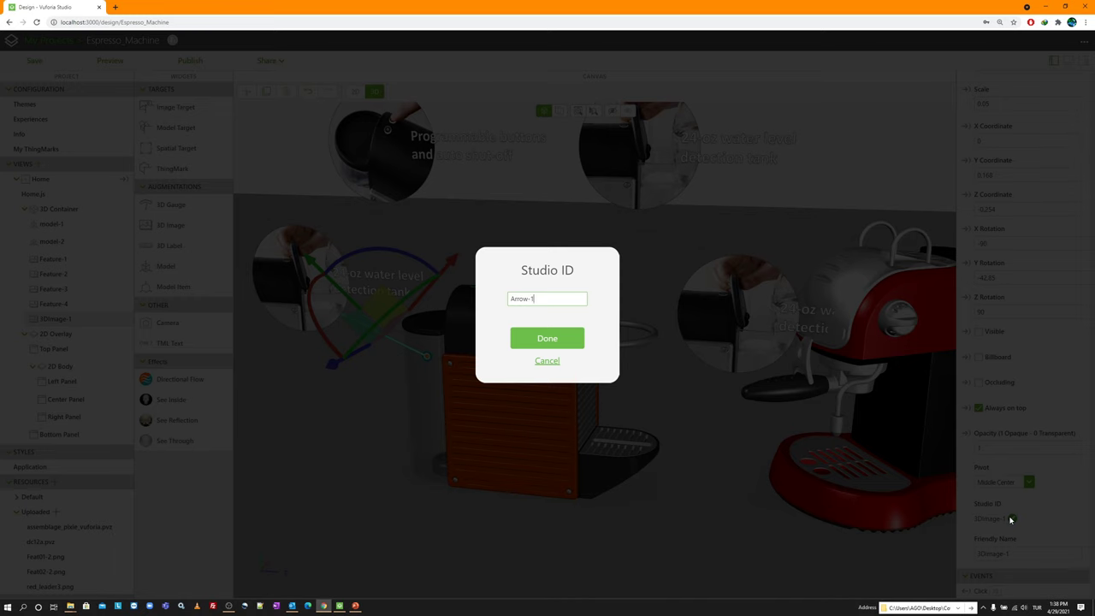
click(528, 340)
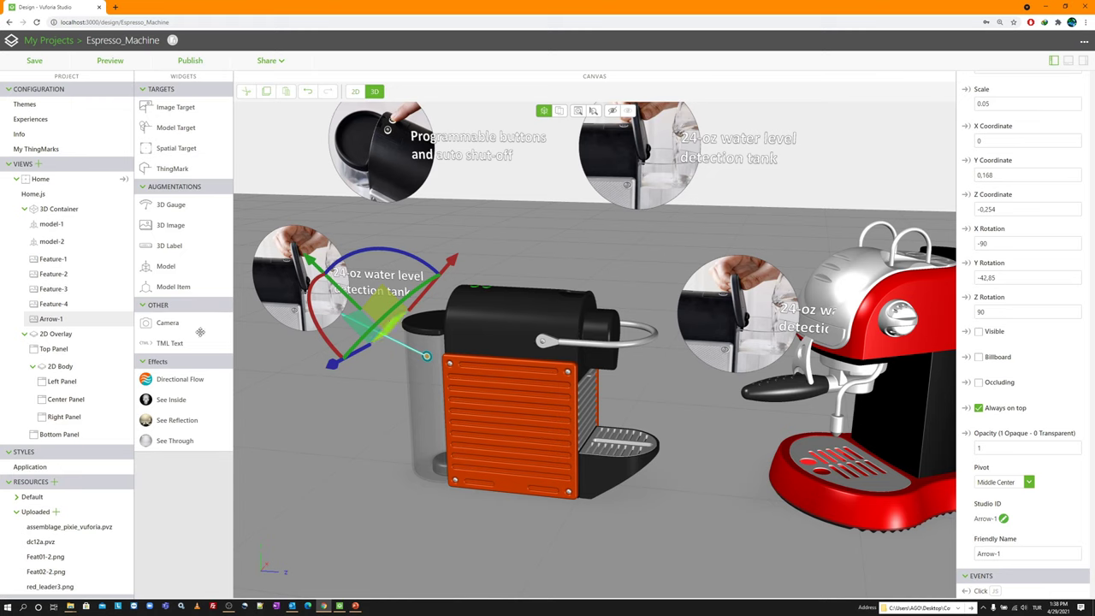
Step: Copy the Arrow-1 leader image and paste three duplicates into the 3D Container
click(57, 322)
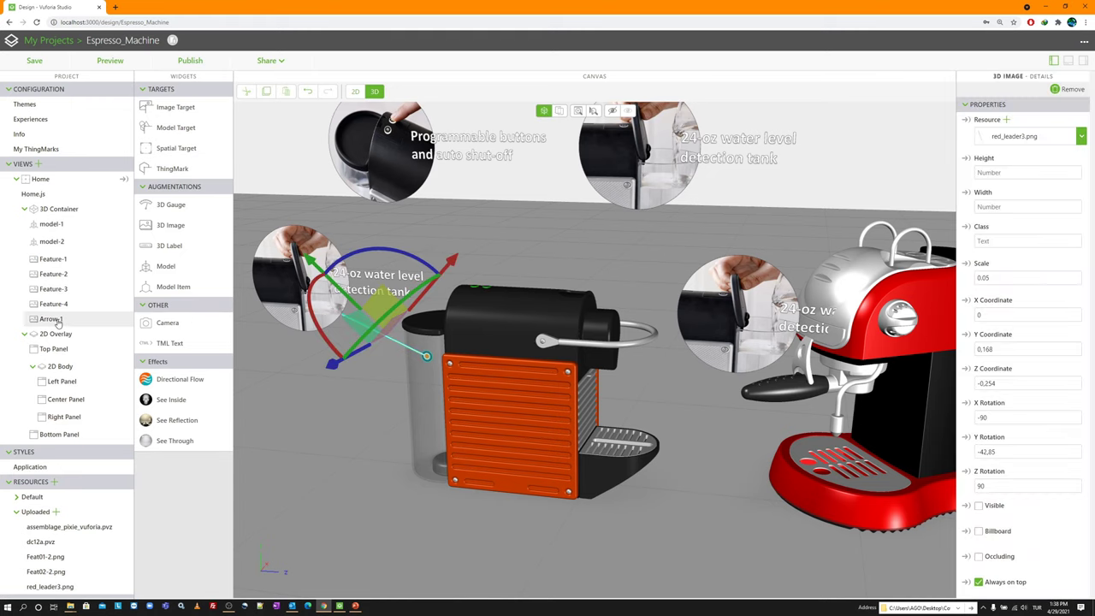
click(60, 208)
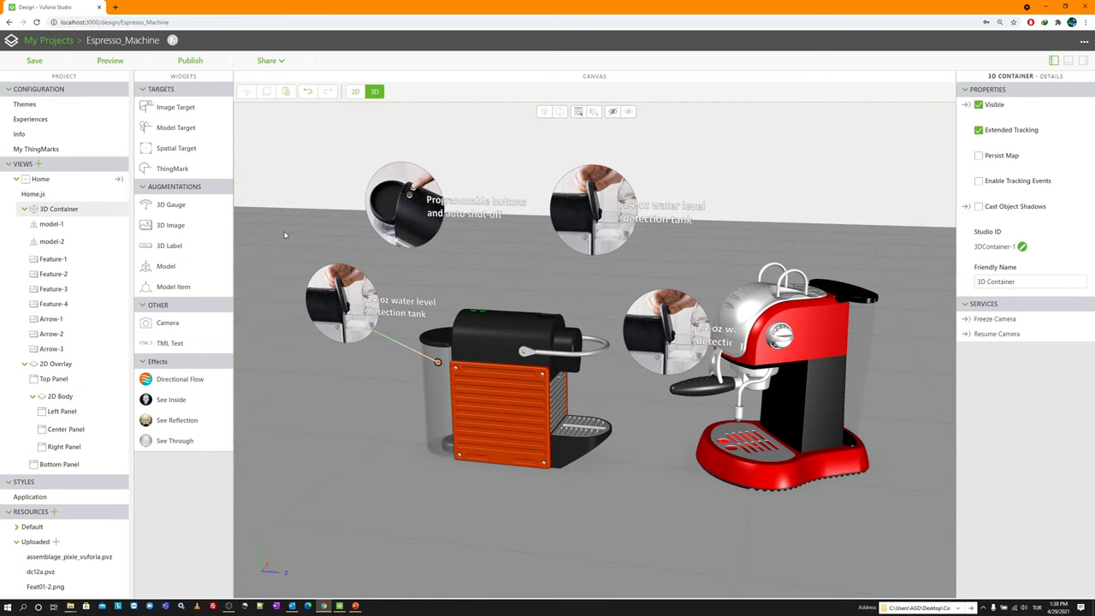
Step: Set Arrow-2's Y coordinate to 0.284, Z coordinate to -0.178 and Y rotation to -77.1
click(86, 334)
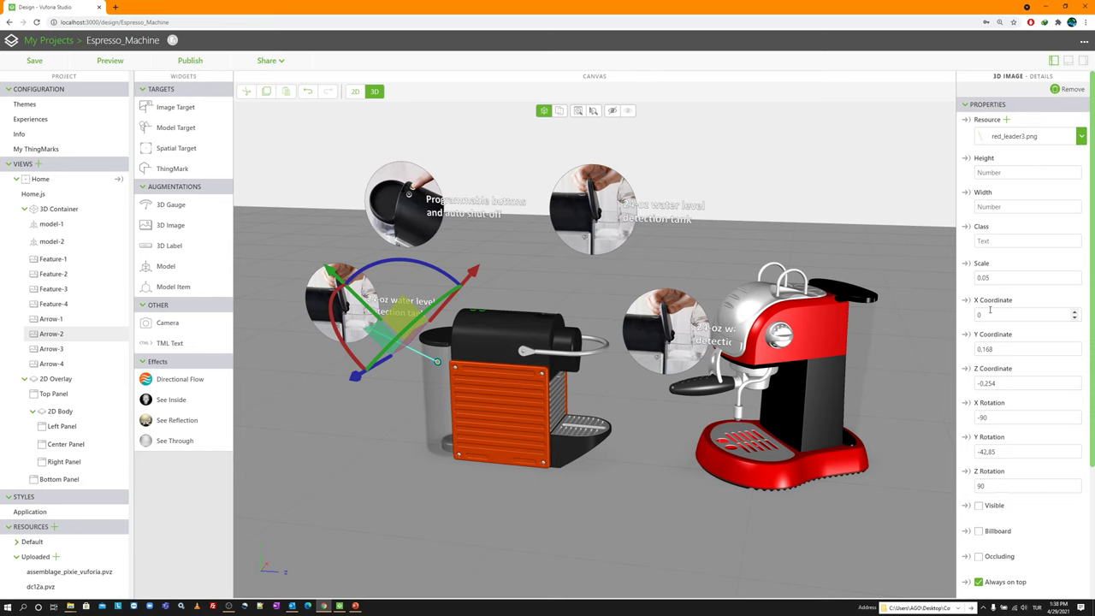
double_click(1013, 349)
text(0)
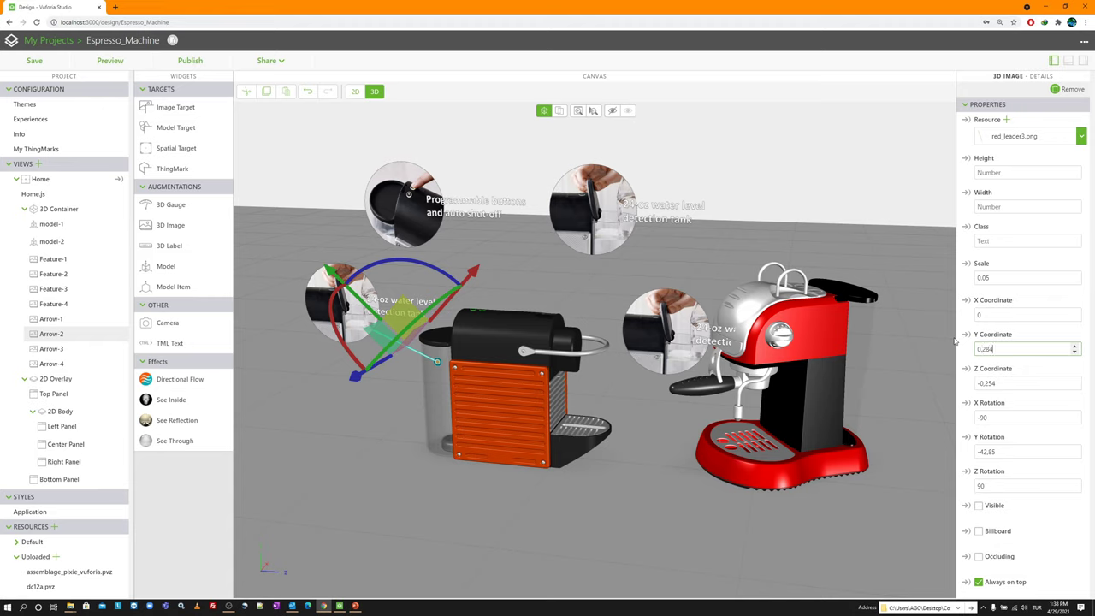
key(Tab)
text(-0)
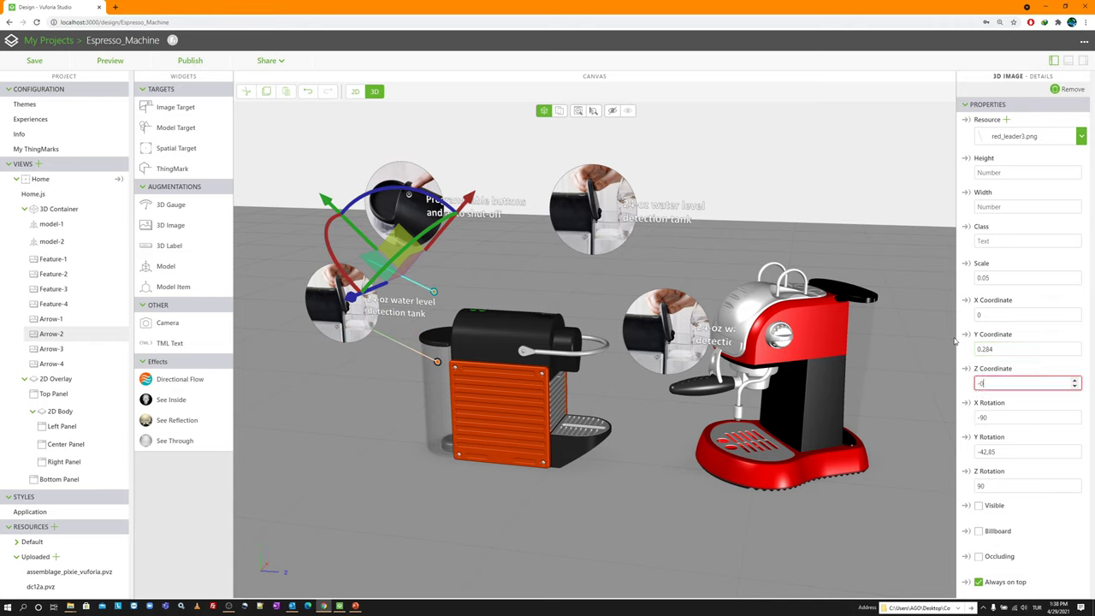
text(.178)
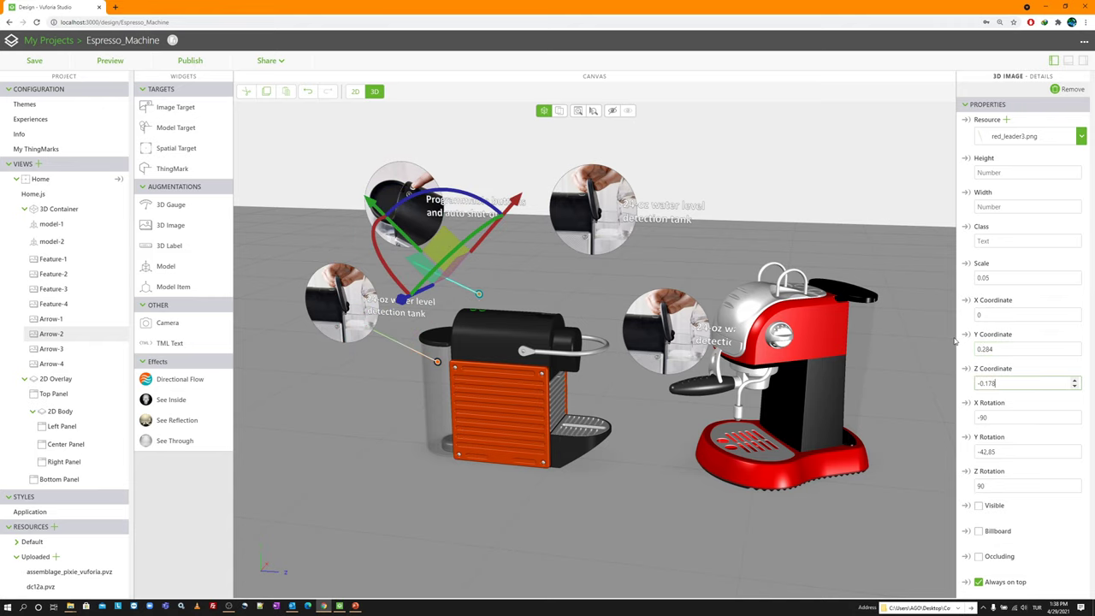
drag(1014, 451, 947, 442)
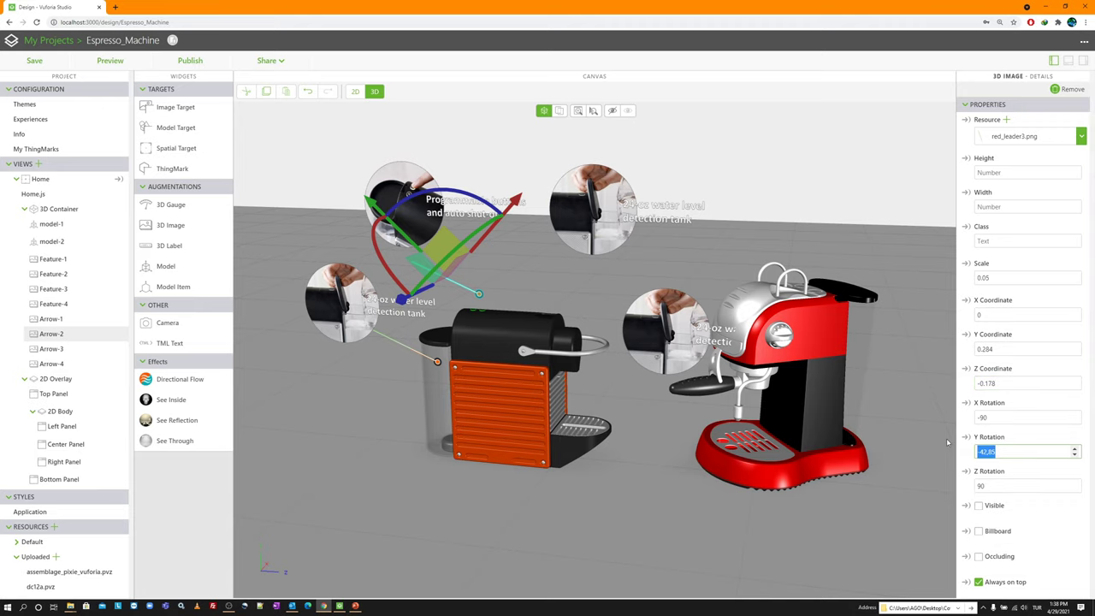
text(-77.1)
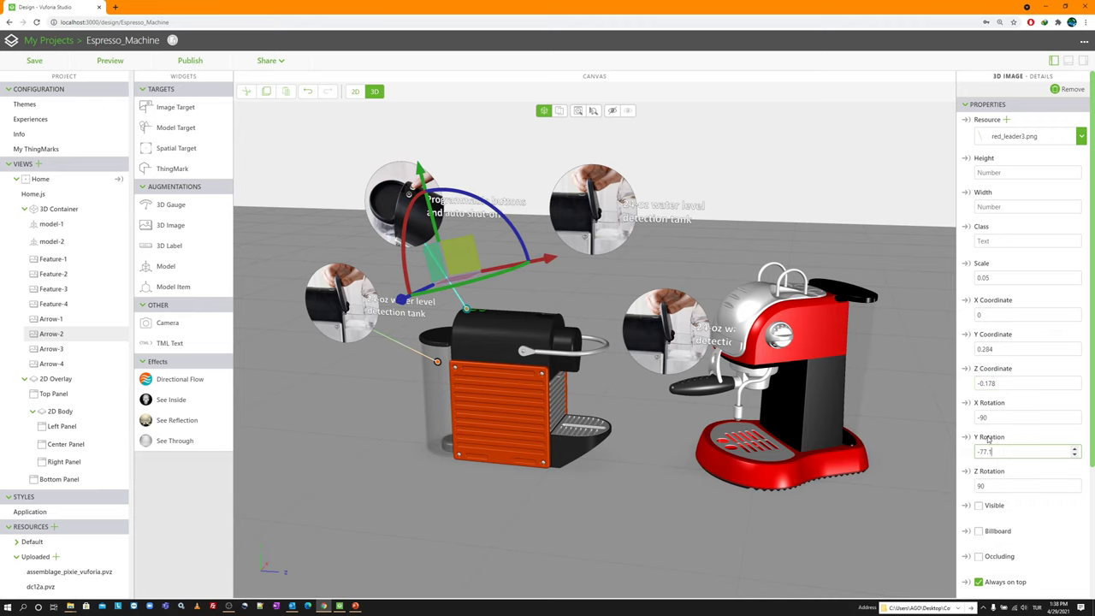
Step: Set Arrow-3's Y coordinate to 0.281 and Z coordinate to -0.022
click(60, 349)
drag(1022, 349, 953, 348)
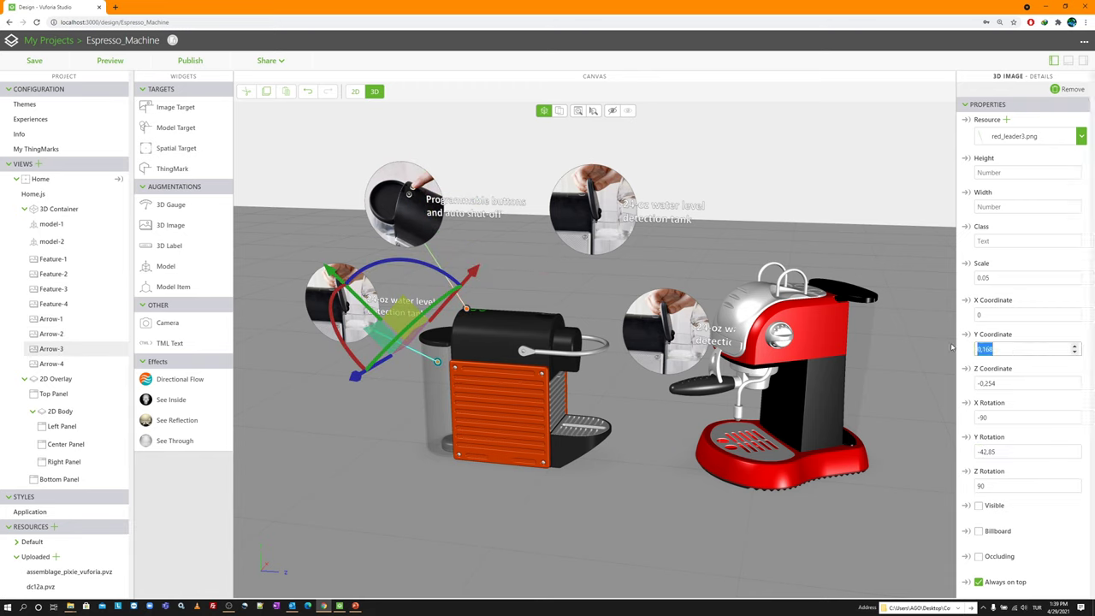
text(0,281)
key(Tab)
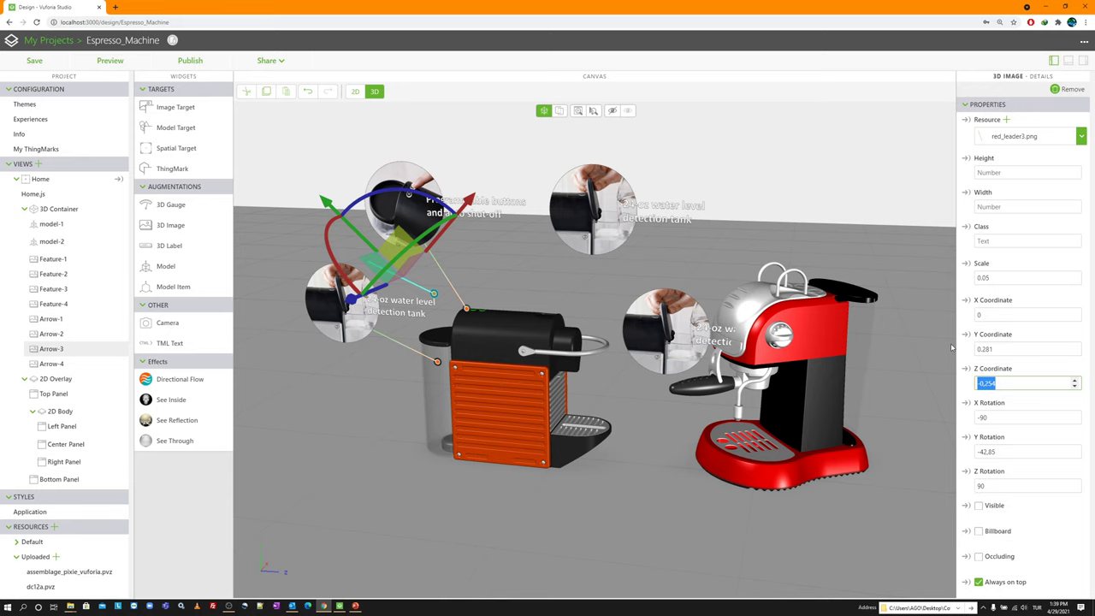
text(-0,022)
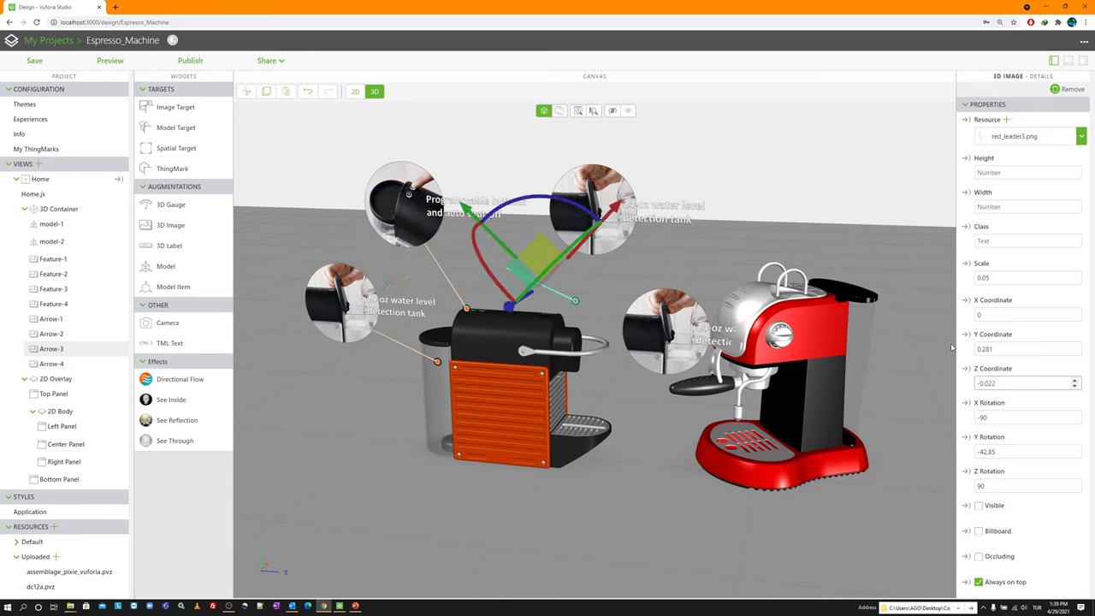
Step: Set Arrow-3's X rotation to 90, Y rotation to -41.27 and Z rotation to -90
key(Tab)
text(90)
key(Tab)
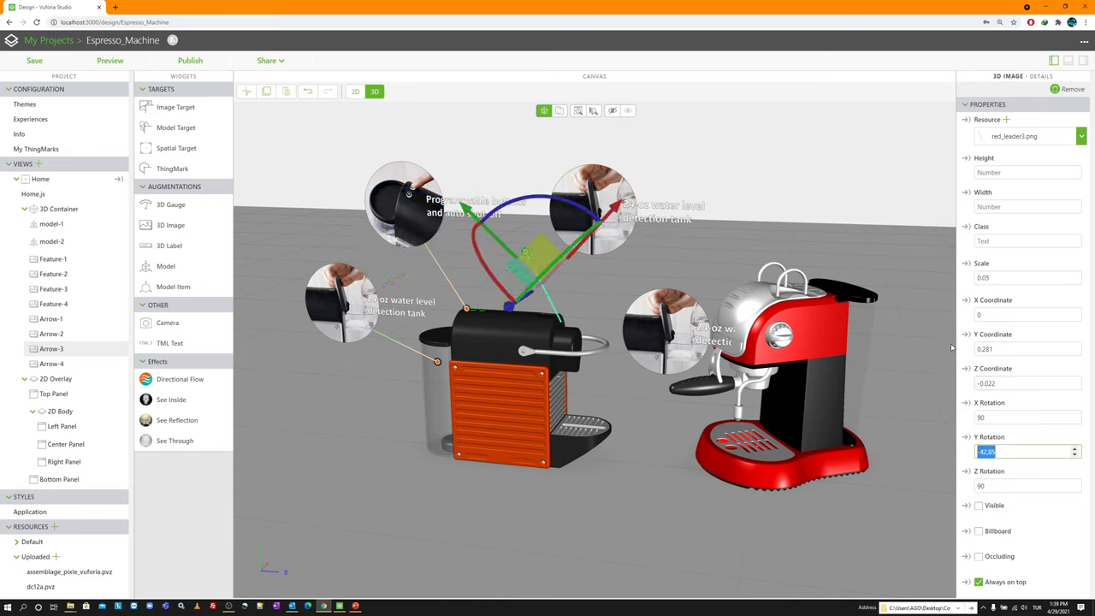
text(-41.27)
key(Tab)
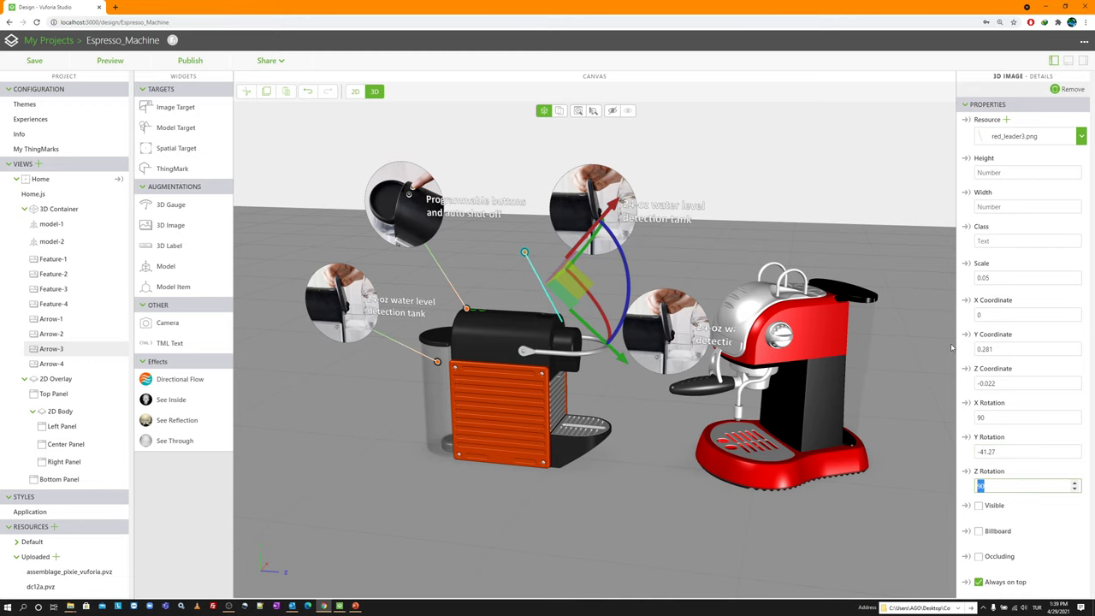
text(-90)
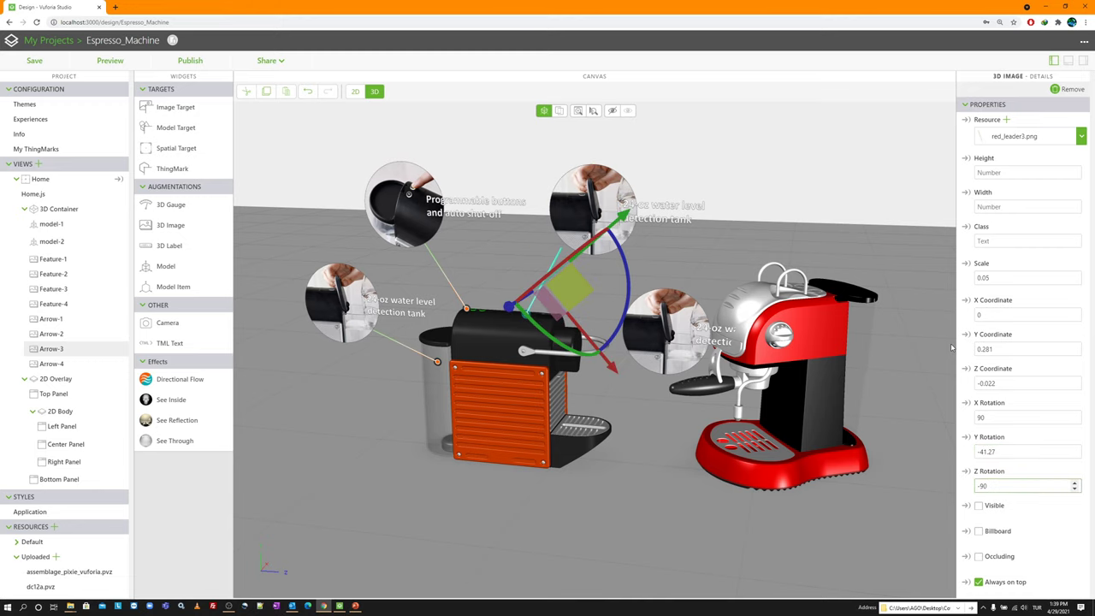
Step: Nudge Arrow-3 in the canvas to about Y 0.282 and Z -0.008, lining it up with the feature image above the orange machine
scroll(812, 351, up, 2)
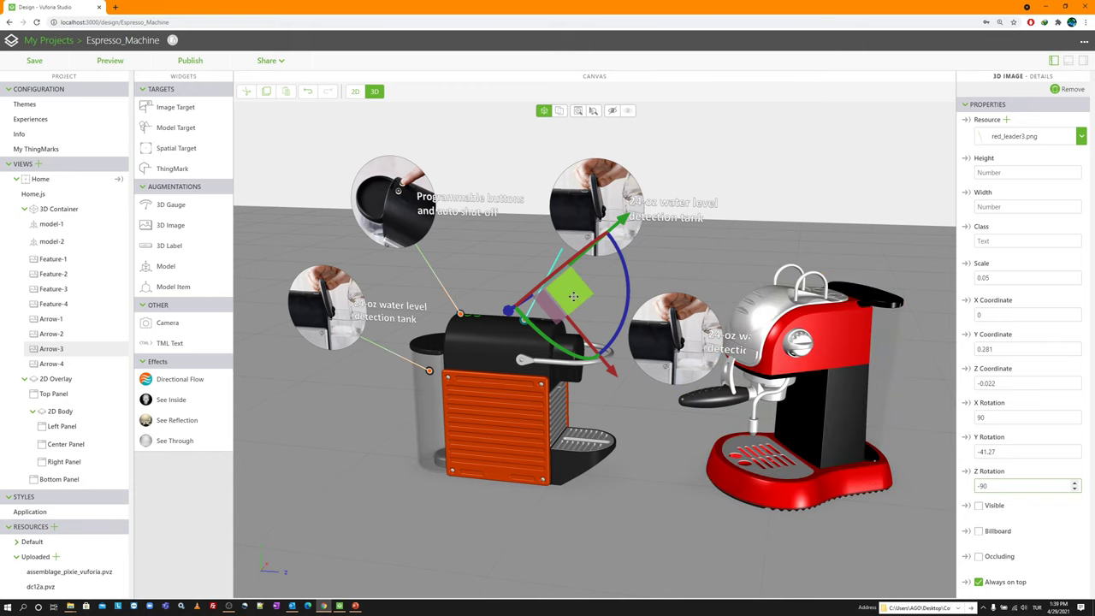
drag(574, 296, 582, 296)
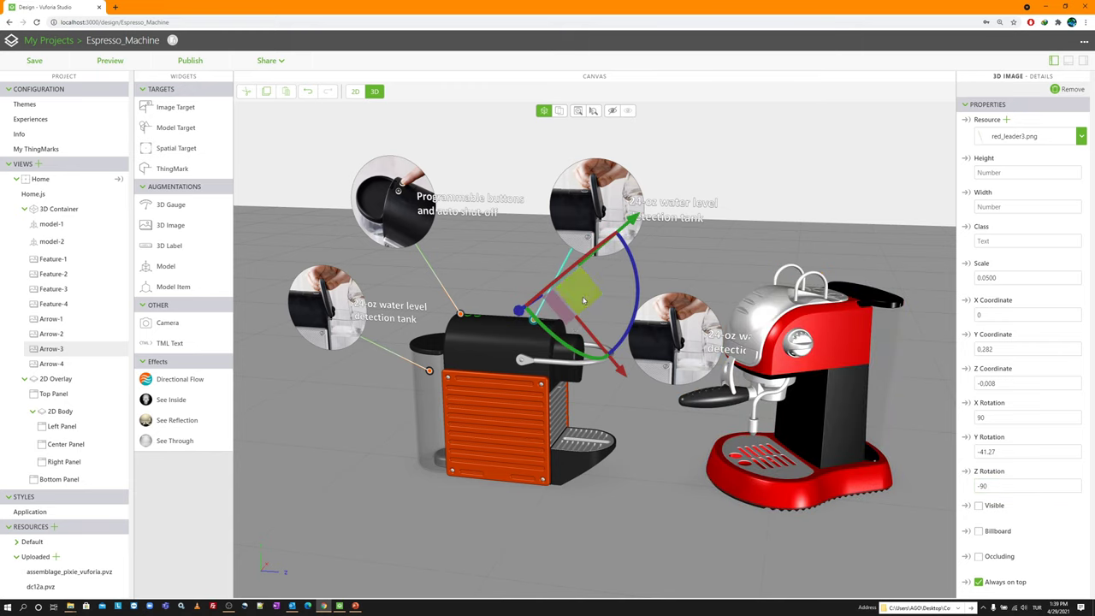
drag(659, 295, 601, 308)
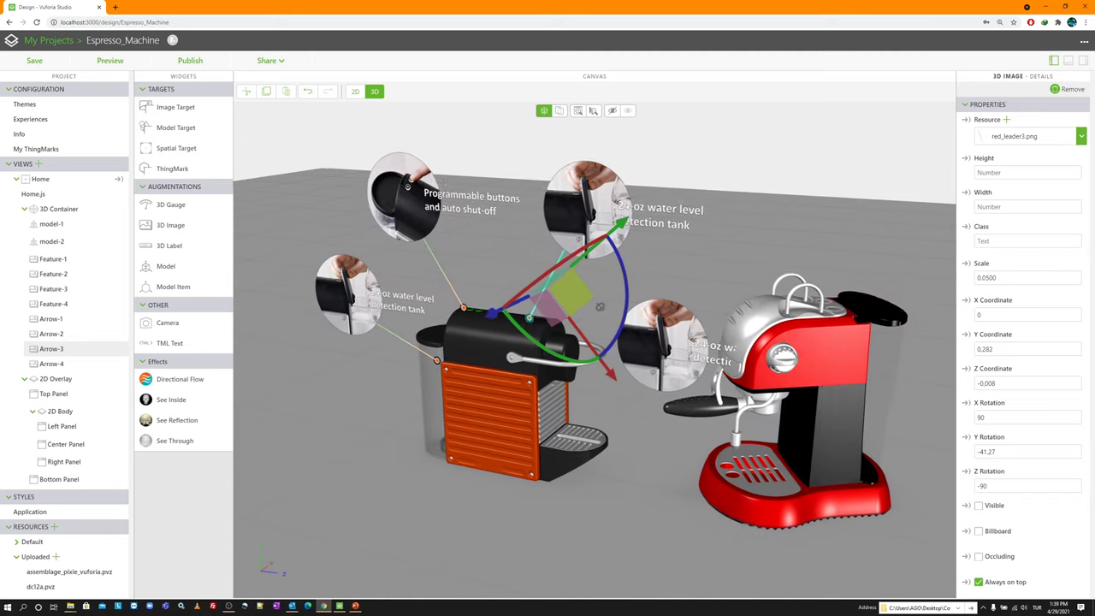
Step: Set Arrow-4's Y coordinate to 0.105 and Z coordinate to 0.091
click(66, 365)
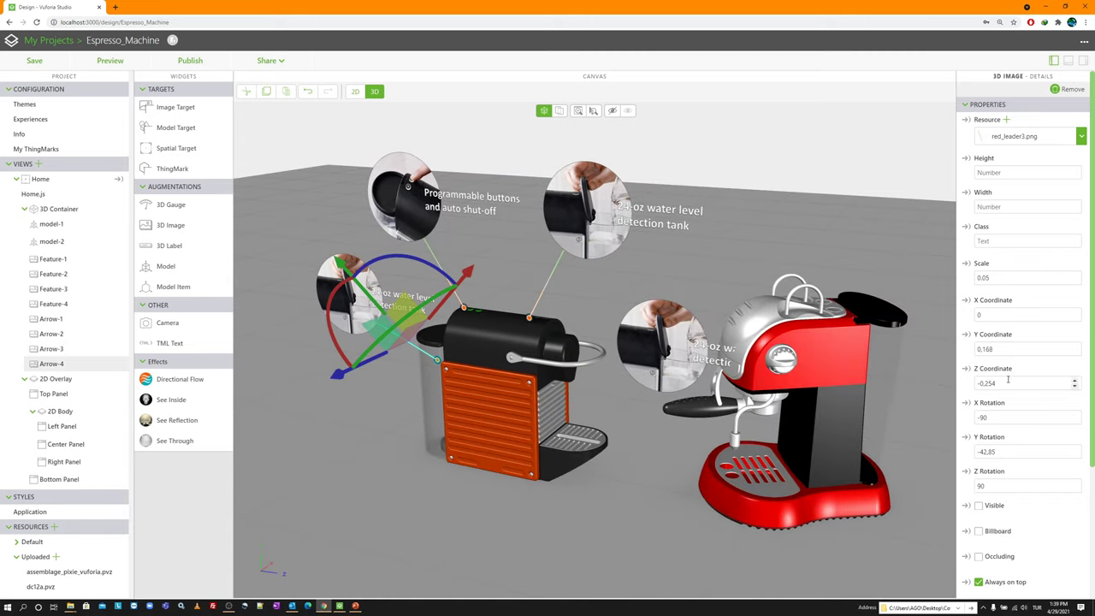
double_click(1001, 349)
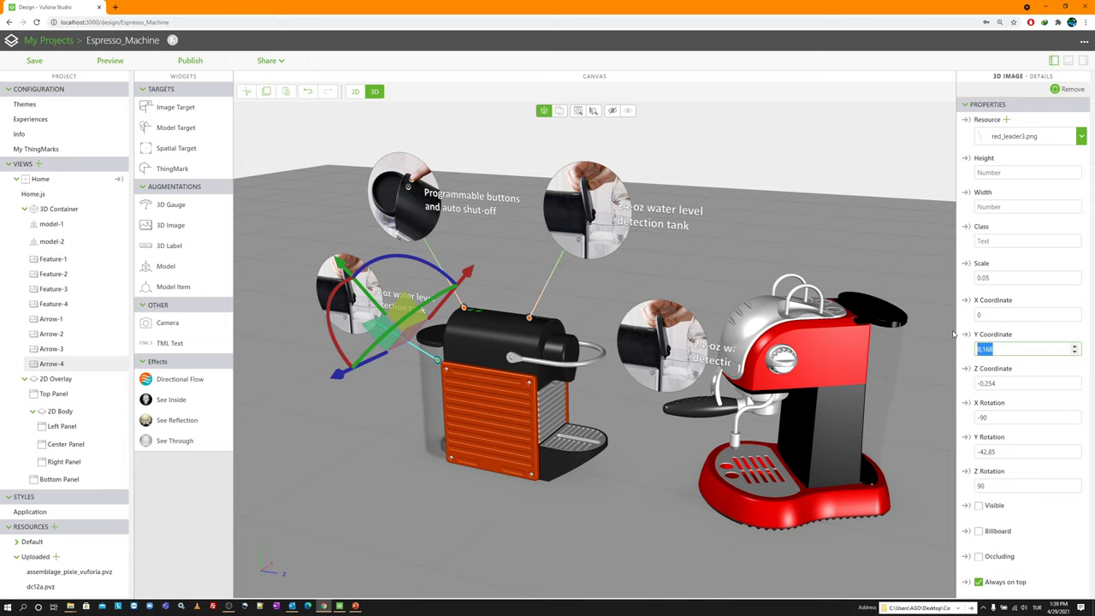
text(0.105)
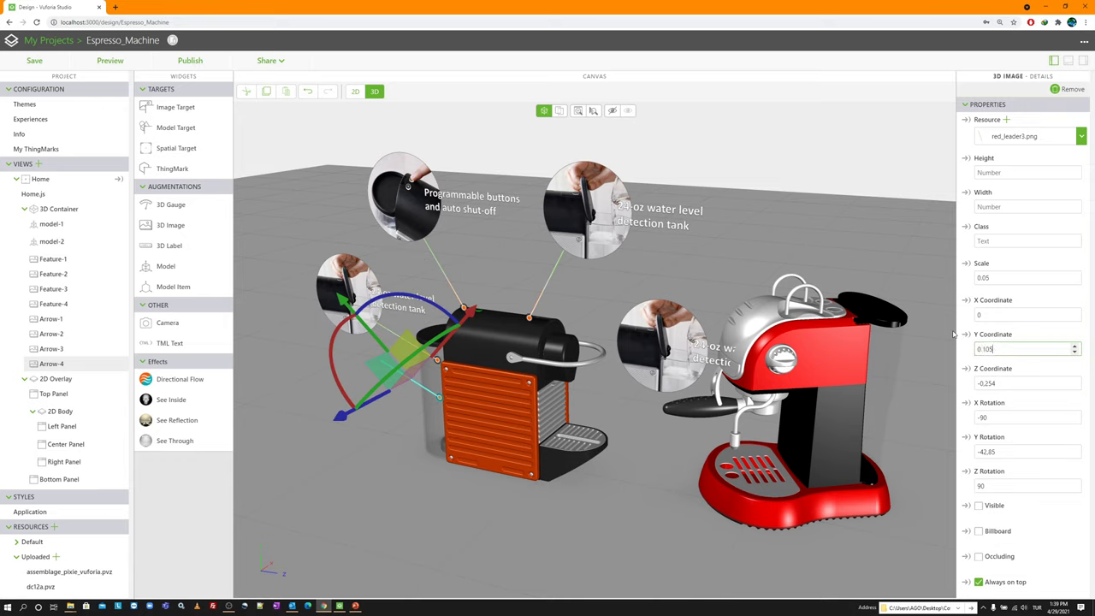
key(Tab)
text(0.0)
key(Tab)
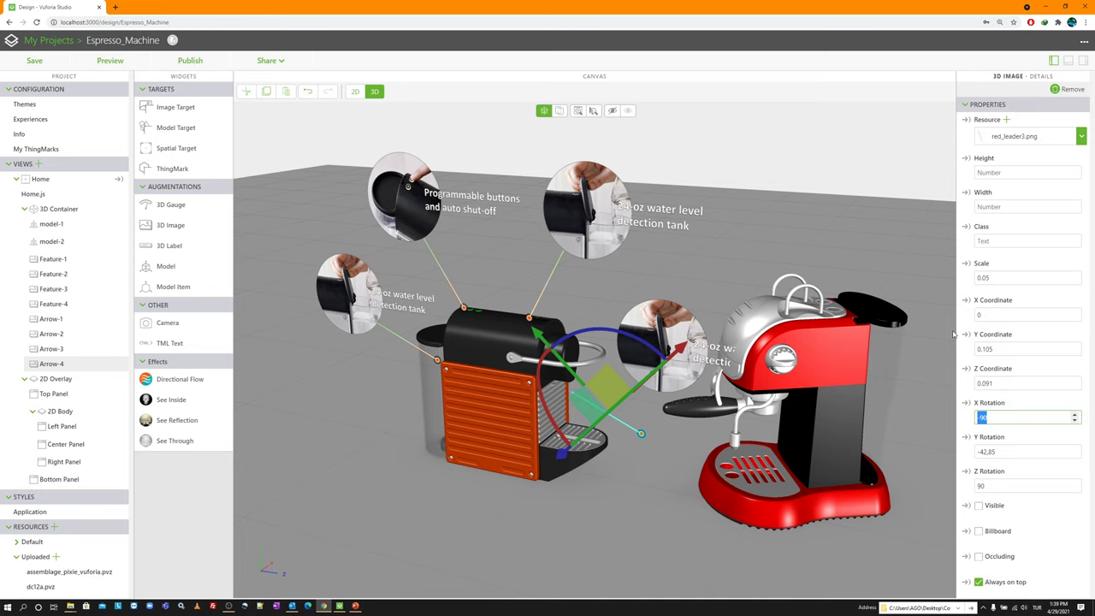
Step: Set Arrow-4's X rotation to 90, Y rotation to -34.37 and Z rotation to -90
text(90)
key(Tab)
text(-34)
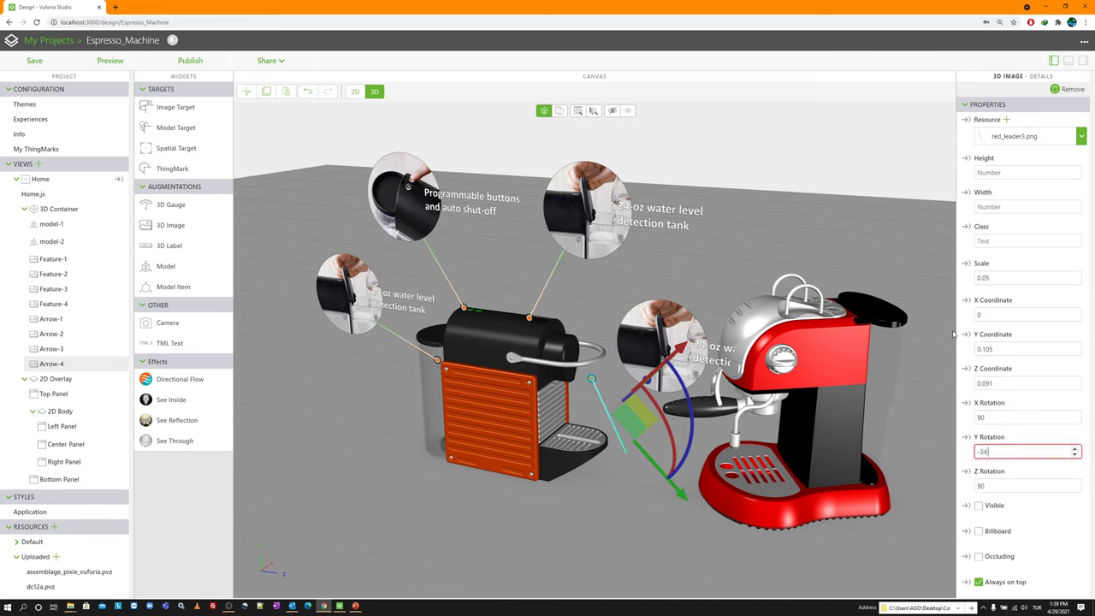
text(.37)
key(Tab)
text(-90)
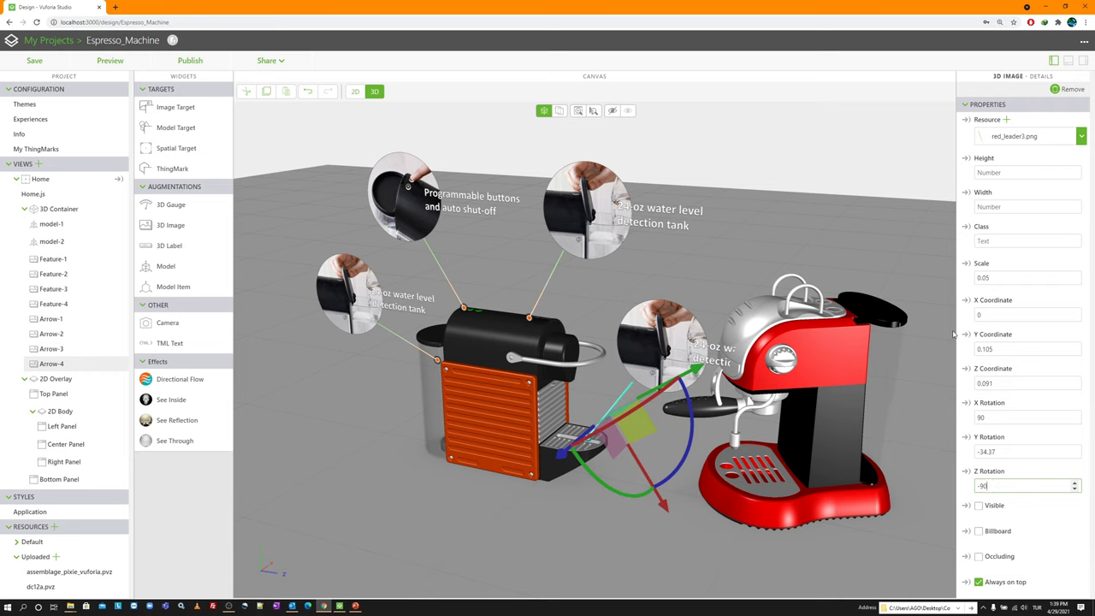
scroll(616, 407, up, 5)
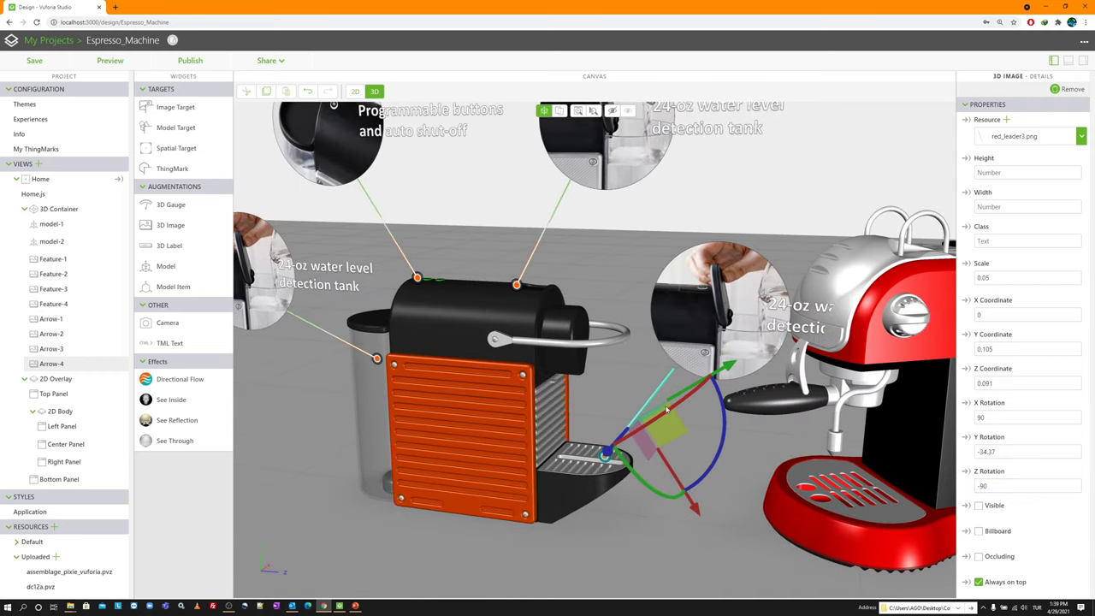
Step: Nudge Feature-4 in the canvas to about Y 0.215 and Z 0.215, aligning it with Arrow-4's upper end
scroll(668, 410, up, 2)
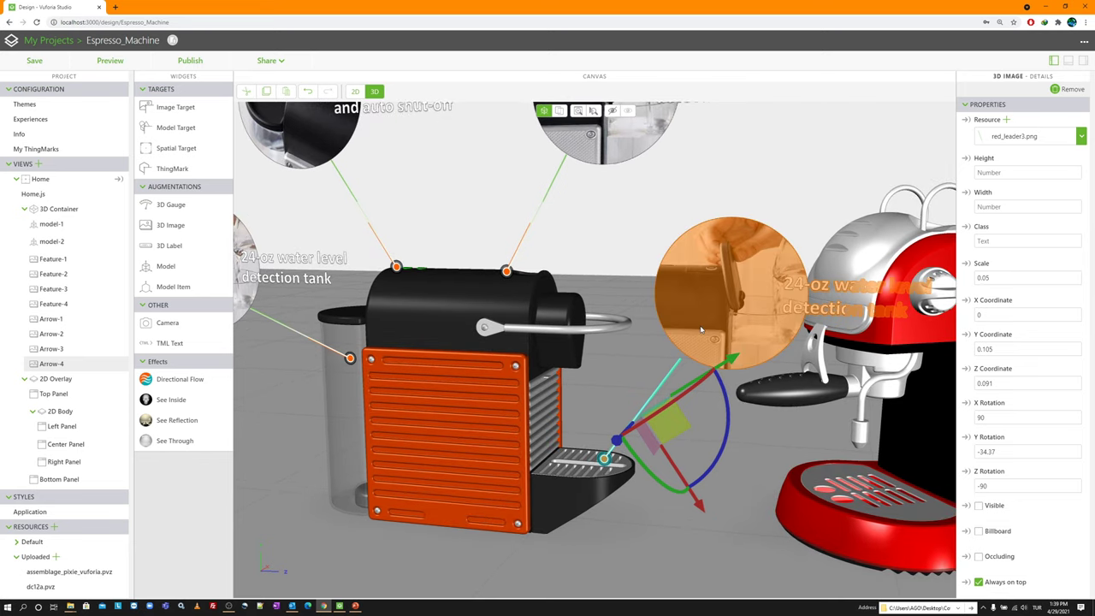
click(774, 282)
drag(806, 274, 804, 273)
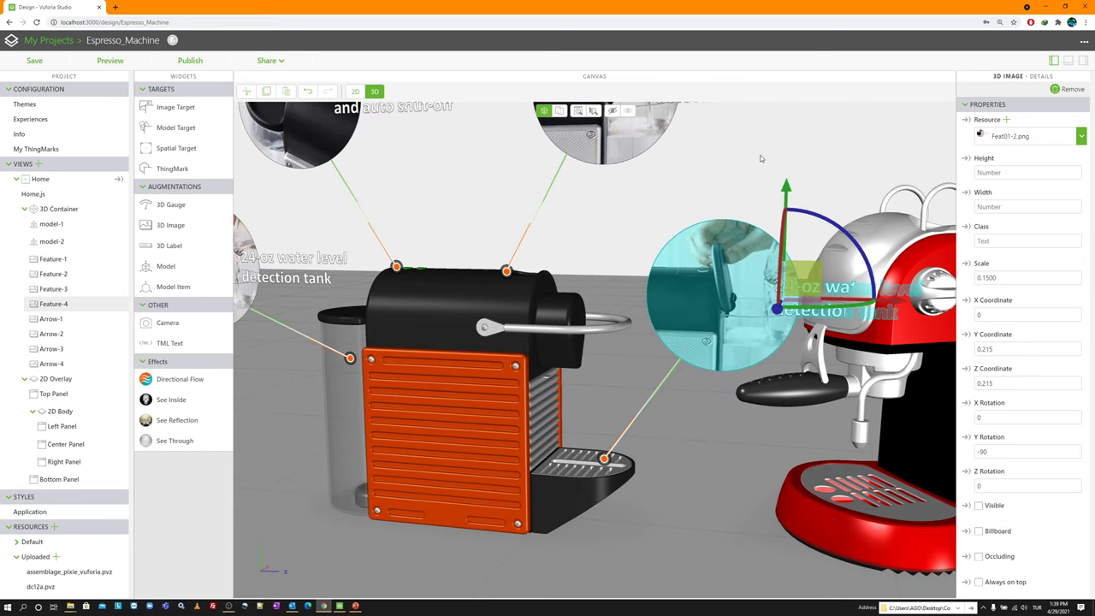
Step: Examine the placement and settings of the leader arrows around the orange machine, checking how they line up with the feature images
click(652, 296)
scroll(652, 296, down, 3)
drag(652, 296, 676, 334)
click(53, 364)
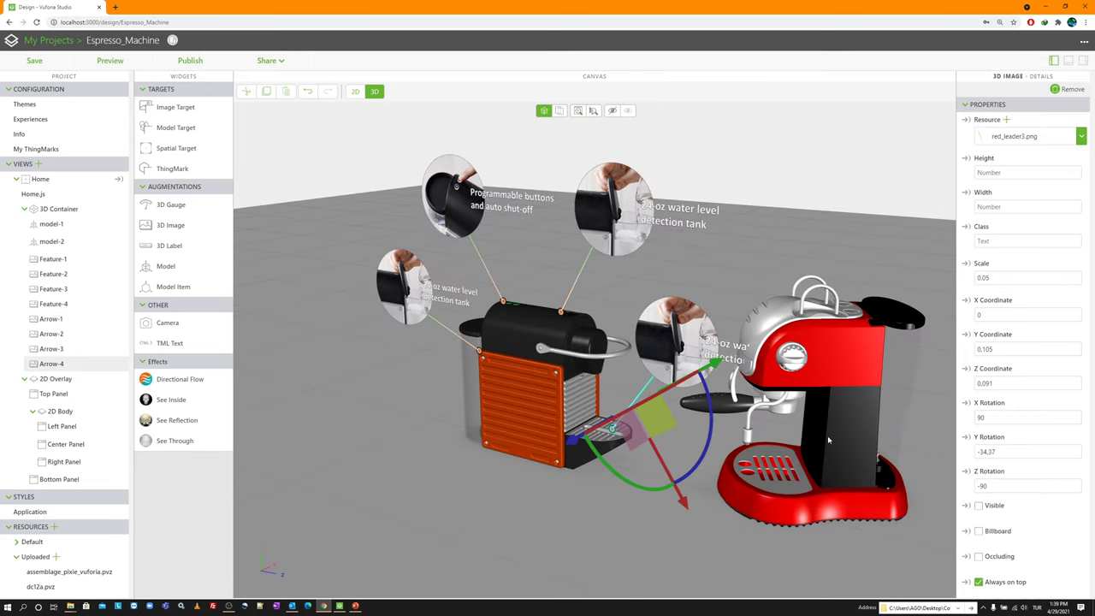
click(76, 350)
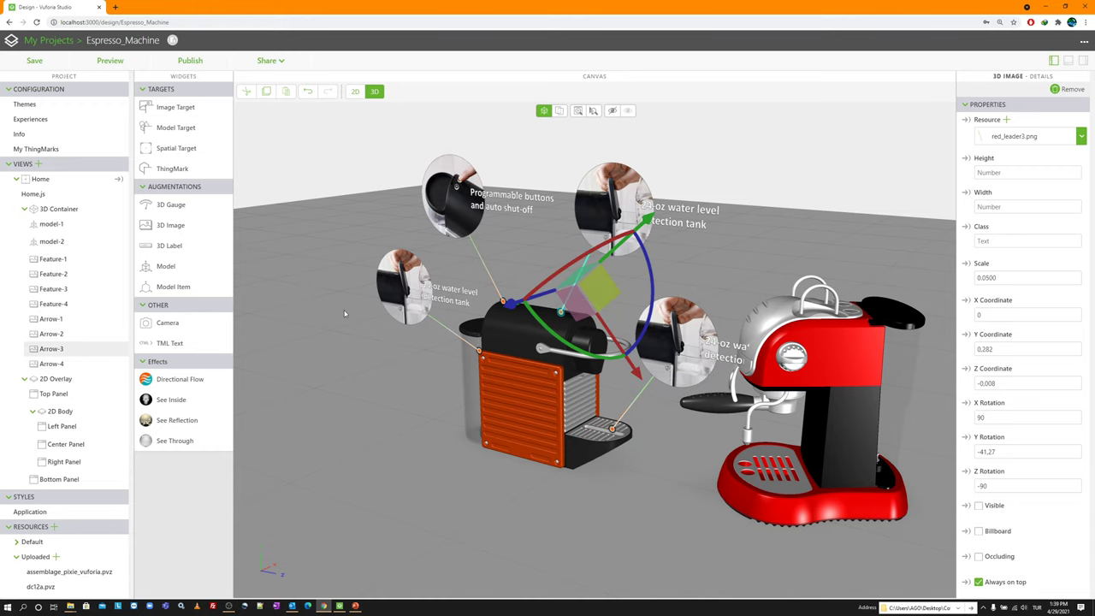
scroll(326, 316, down, 3)
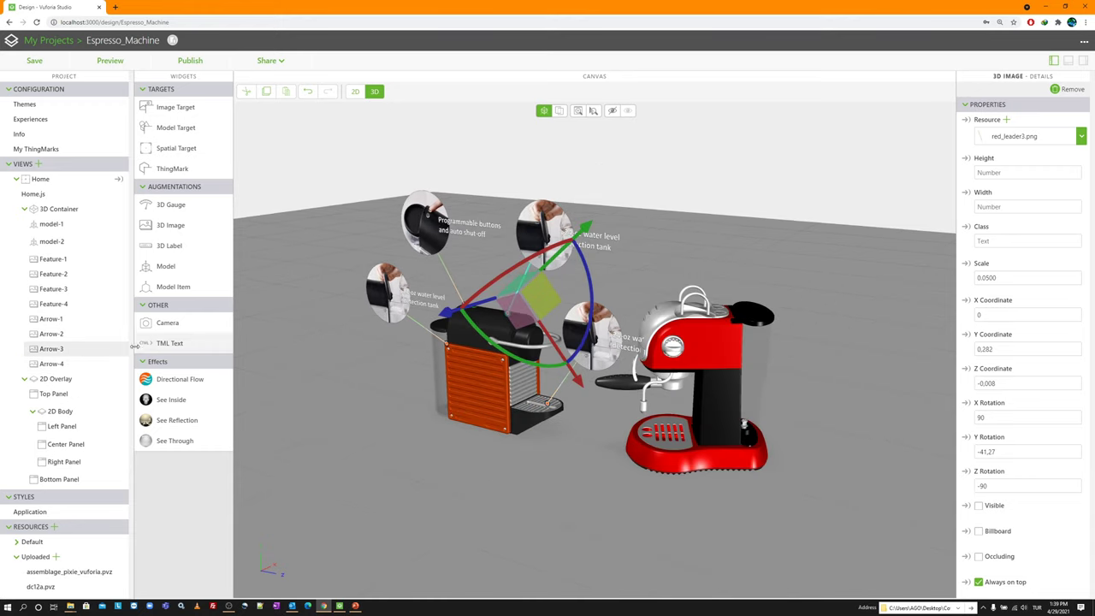
click(85, 336)
click(68, 320)
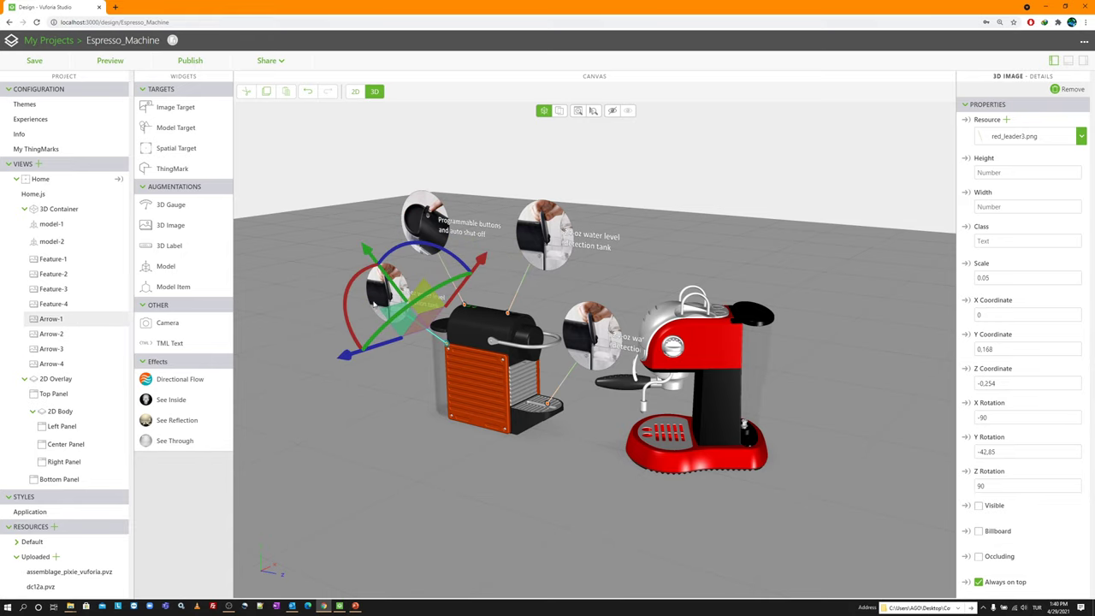
click(731, 181)
drag(731, 182, 702, 189)
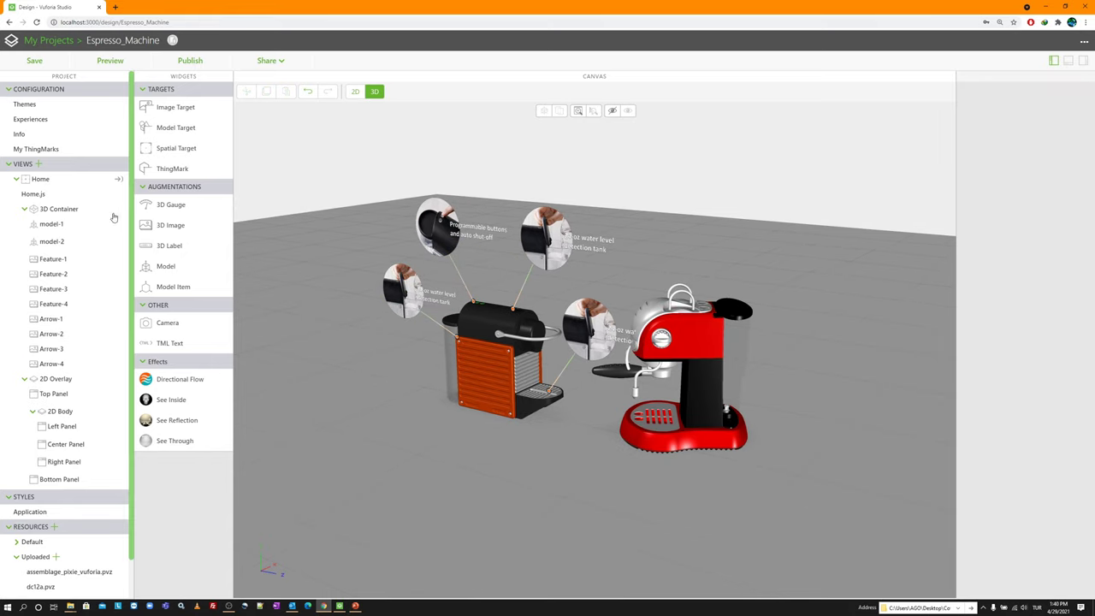
Step: Switch the canvas to the 2D view and set its device preview size to G5
click(62, 210)
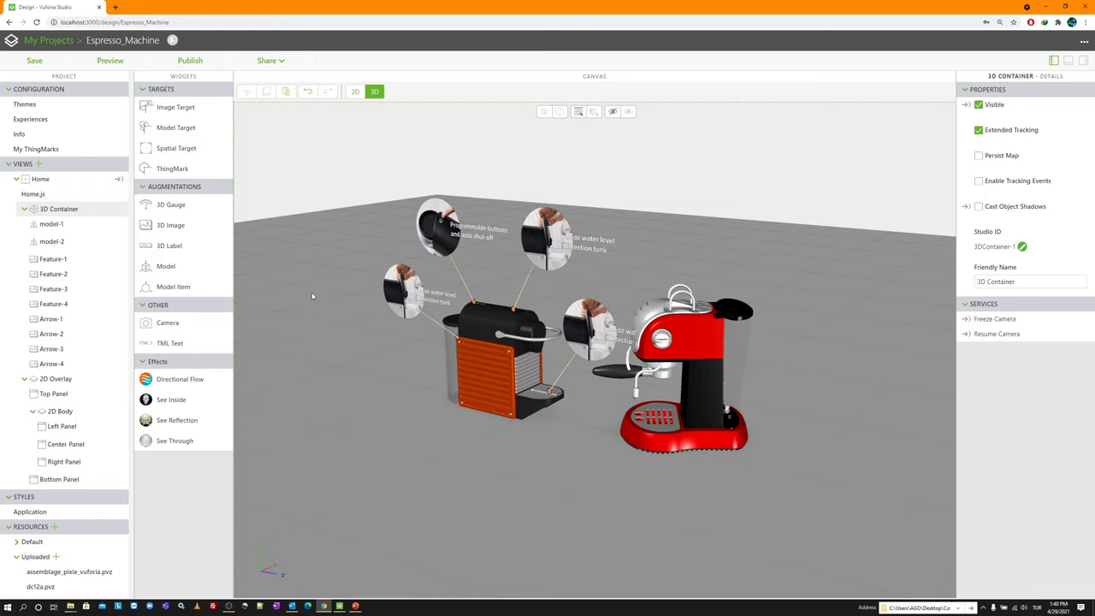
click(355, 92)
click(438, 92)
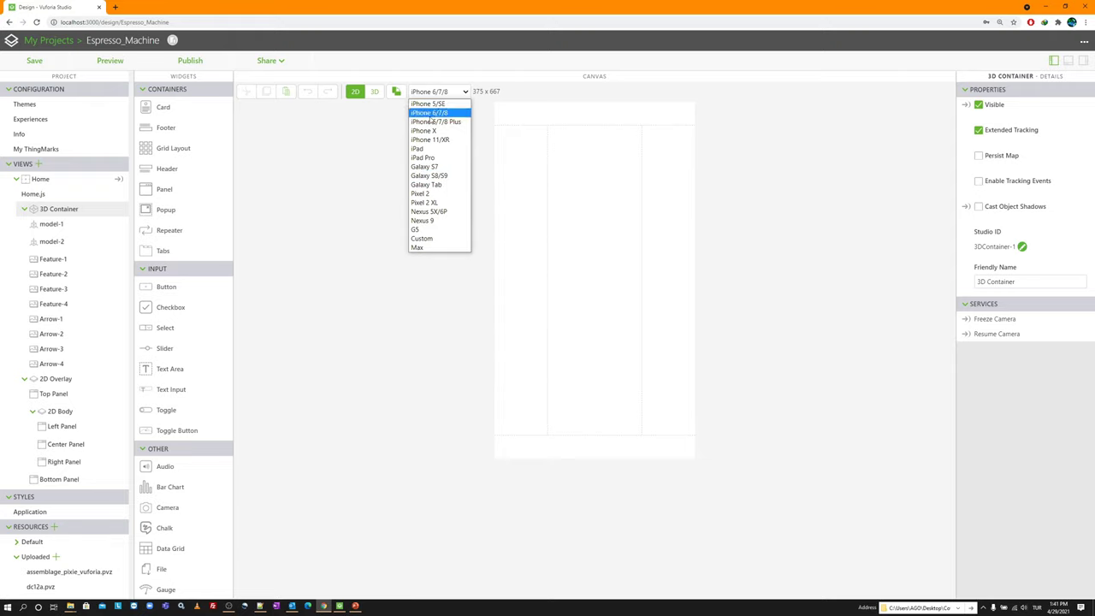
click(438, 149)
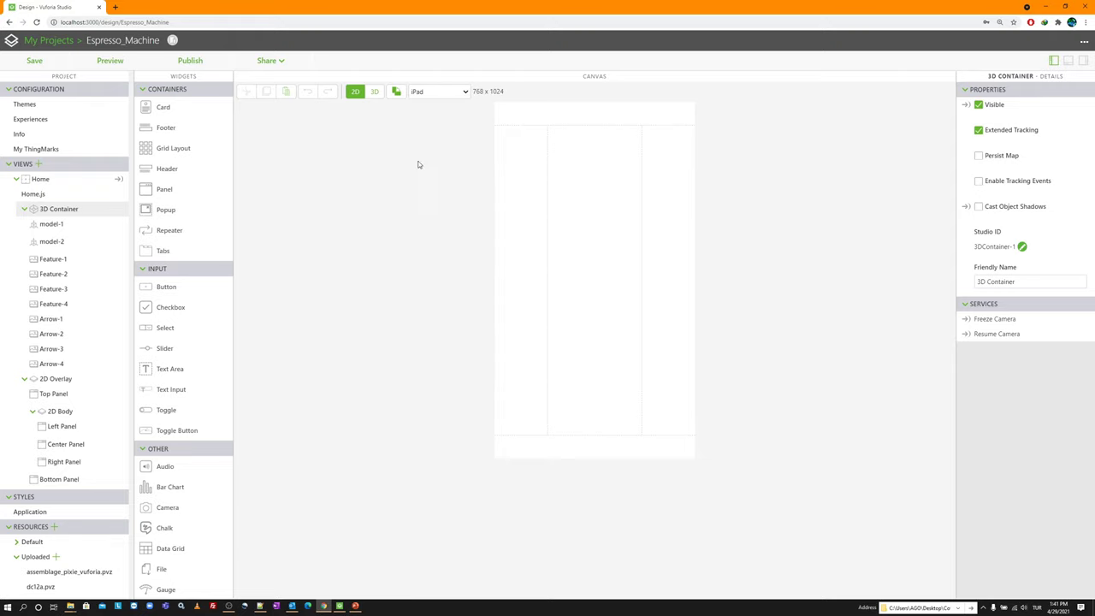
click(432, 93)
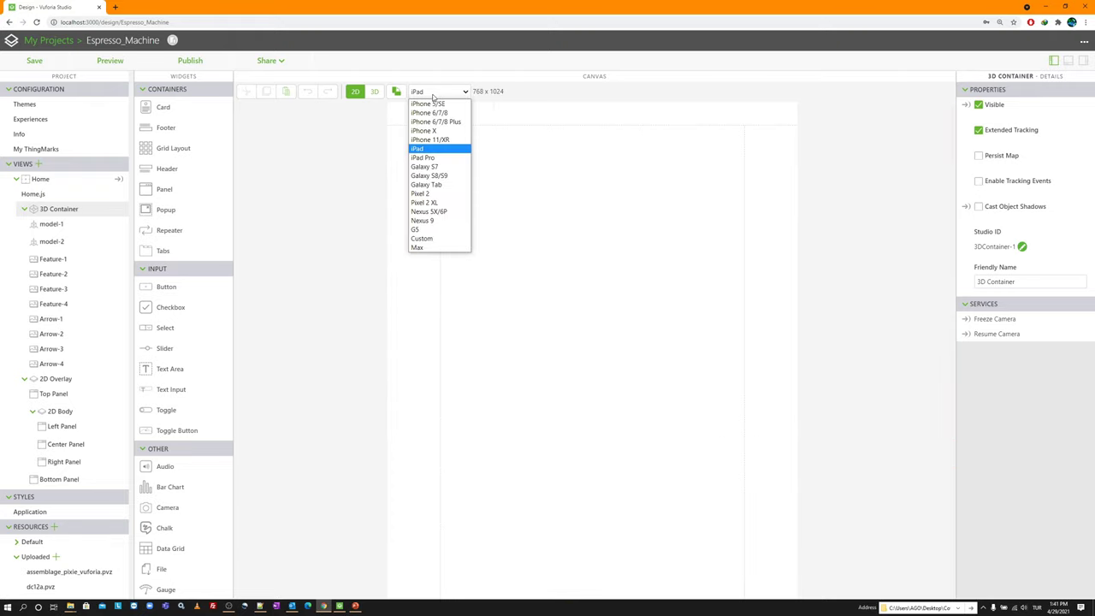
click(443, 232)
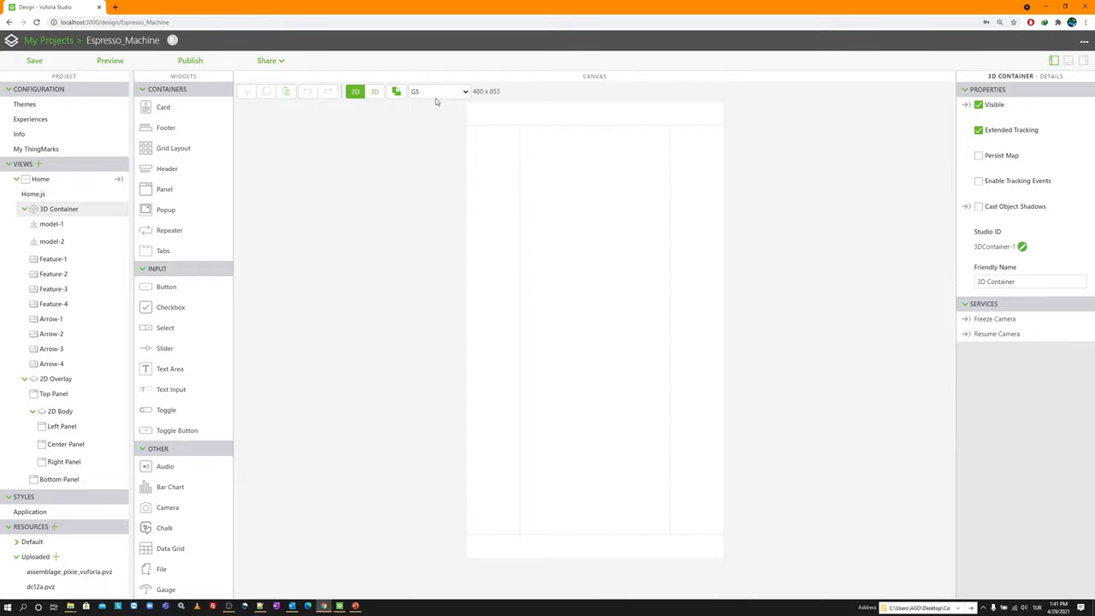
click(436, 95)
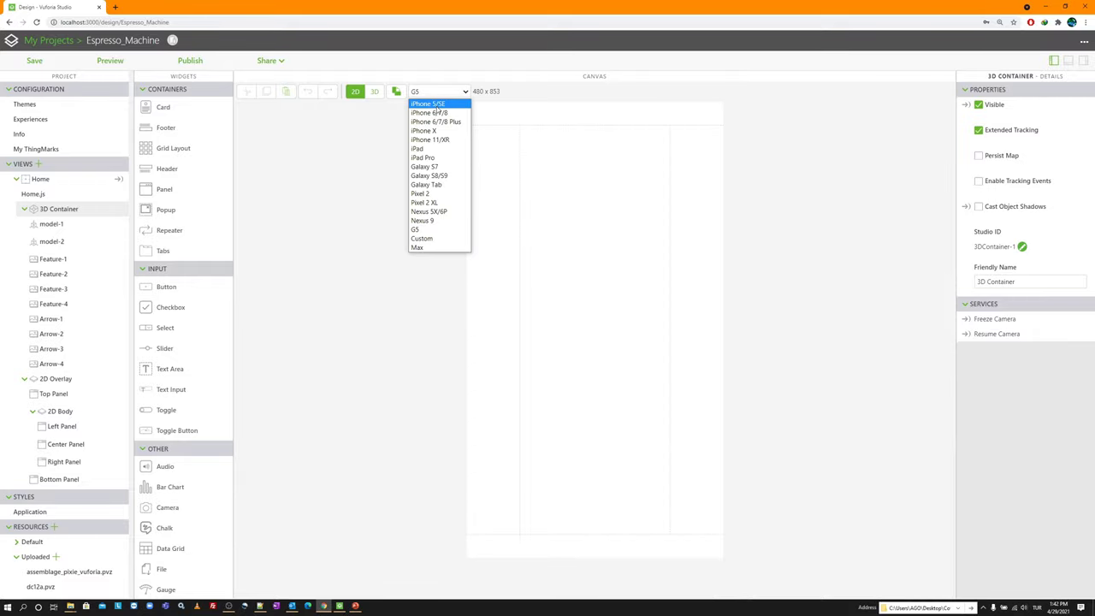
click(433, 228)
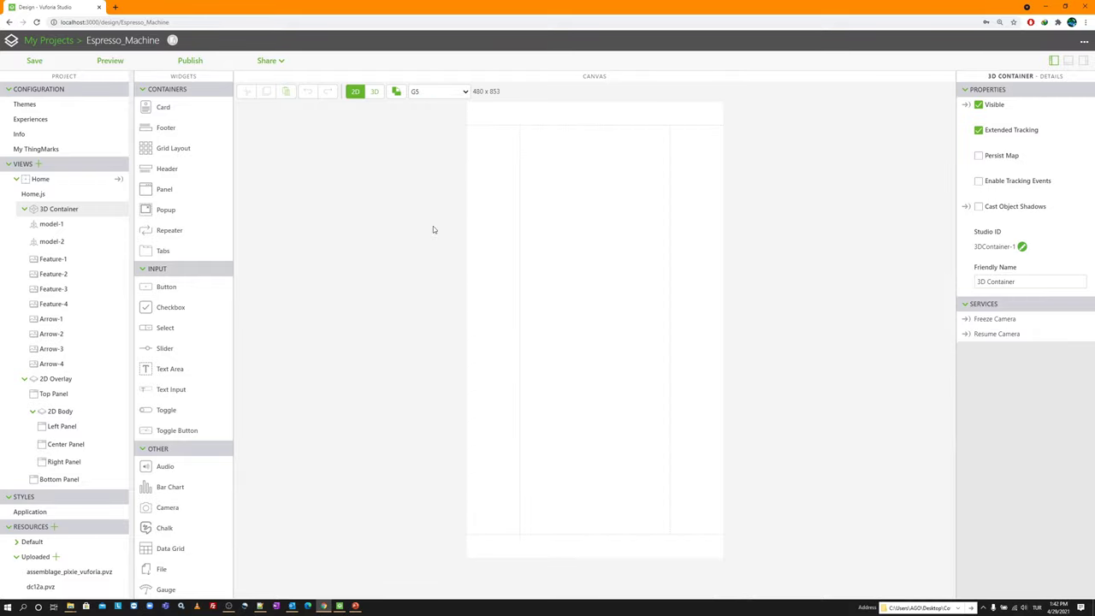
click(436, 92)
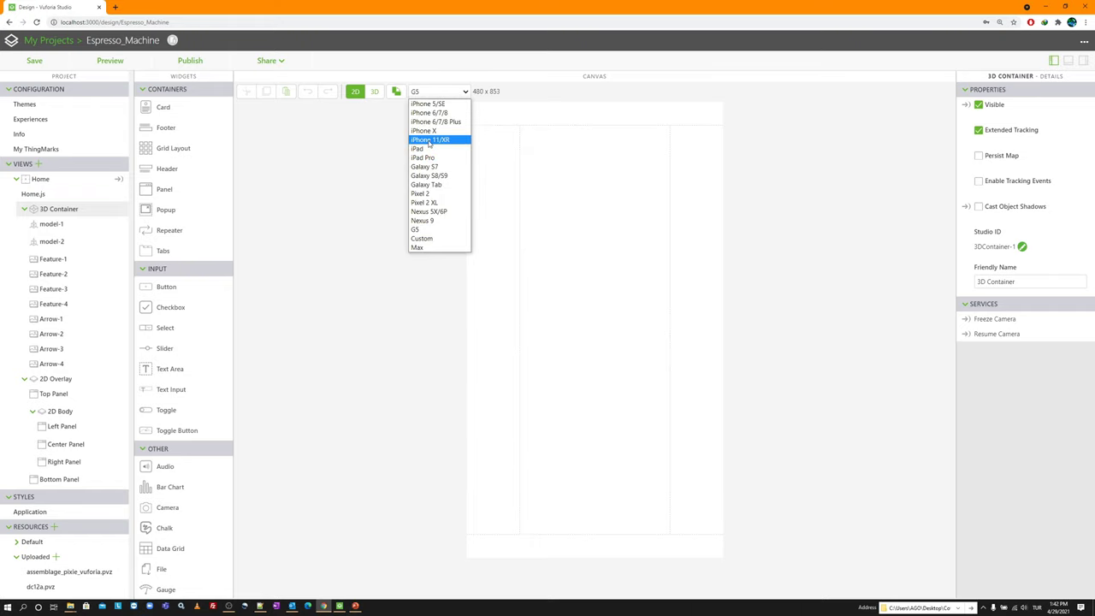
click(419, 229)
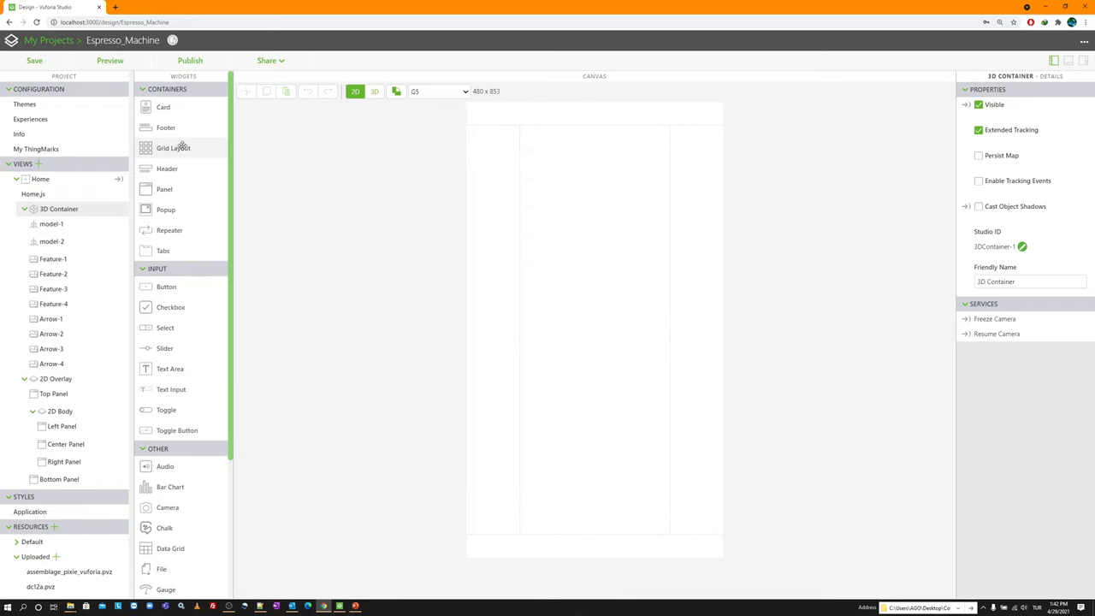
Step: Add a Grid Layout to the Bottom Panel and place two Toggle Button widgets in its column
drag(181, 147, 508, 552)
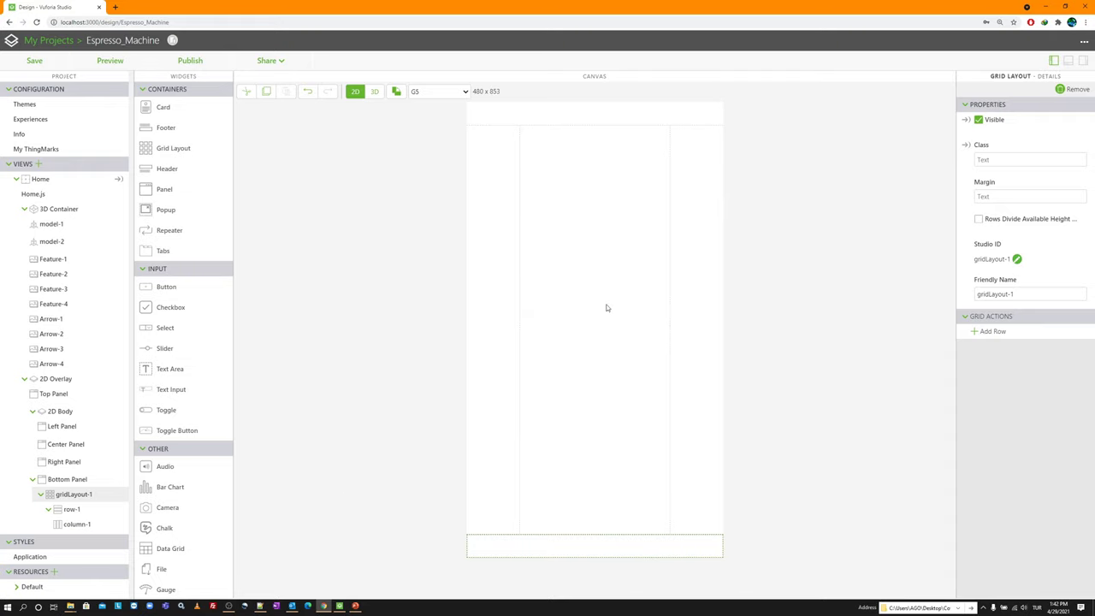
scroll(190, 463, down, 3)
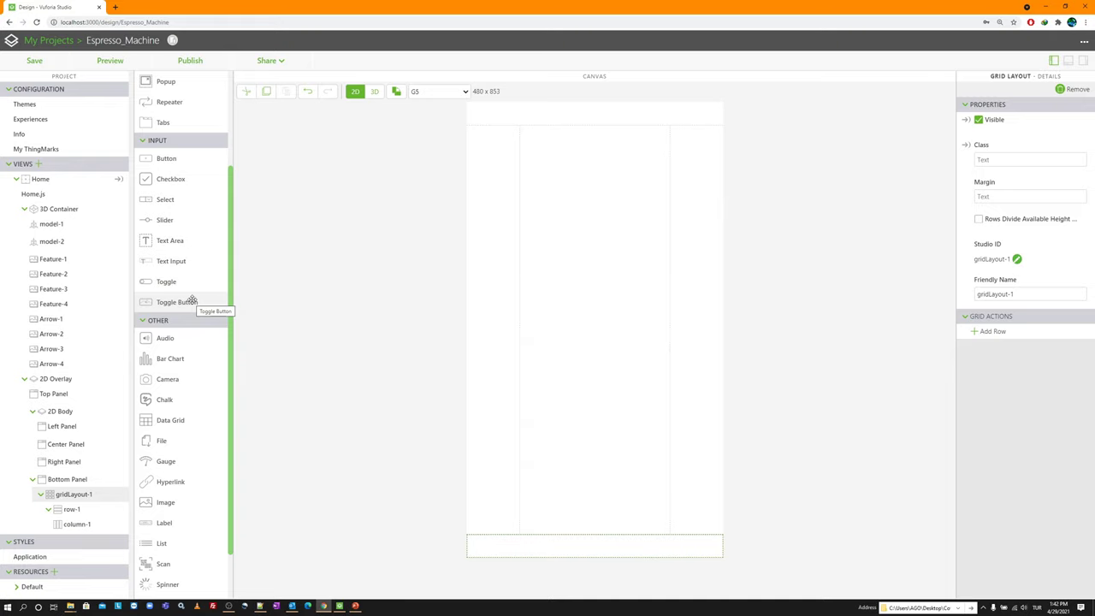
drag(180, 300, 471, 552)
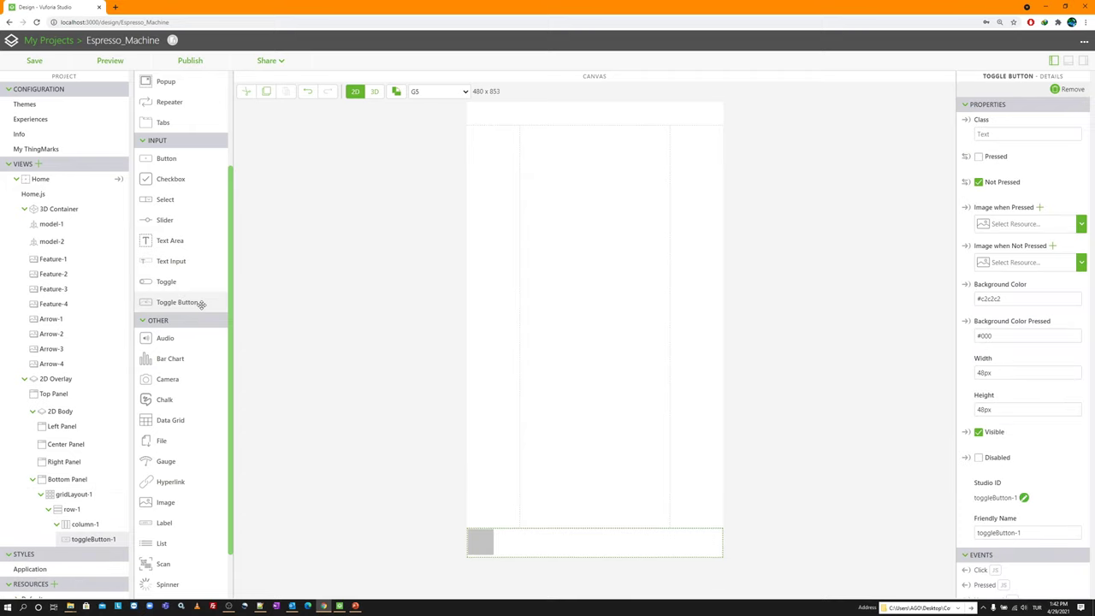
drag(192, 302, 538, 543)
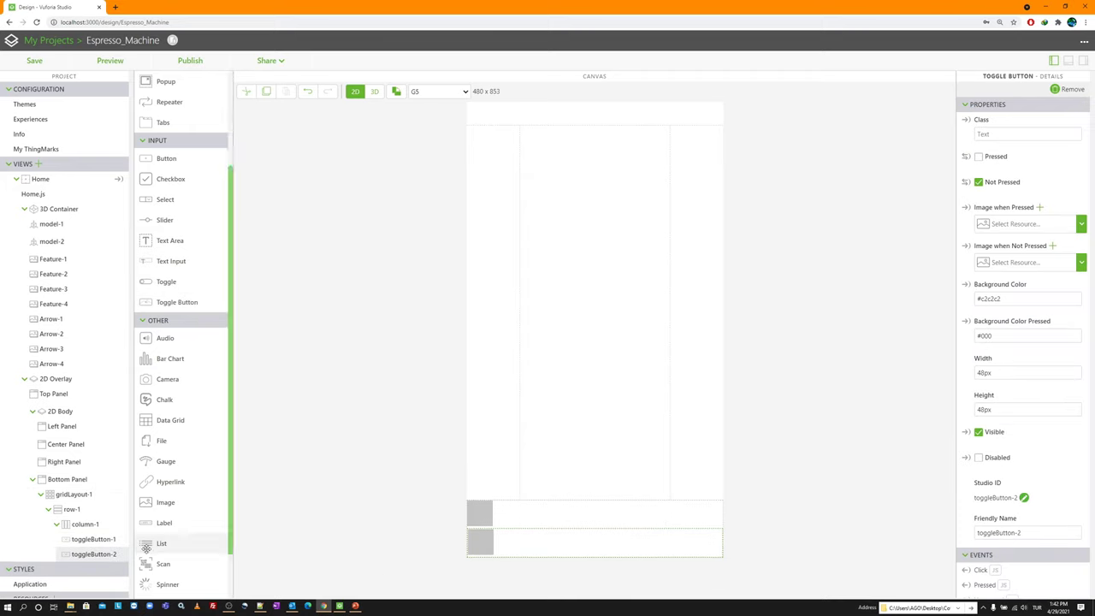
Step: Set column-1's flex direction to Row and its justification to Even Space Between
click(85, 525)
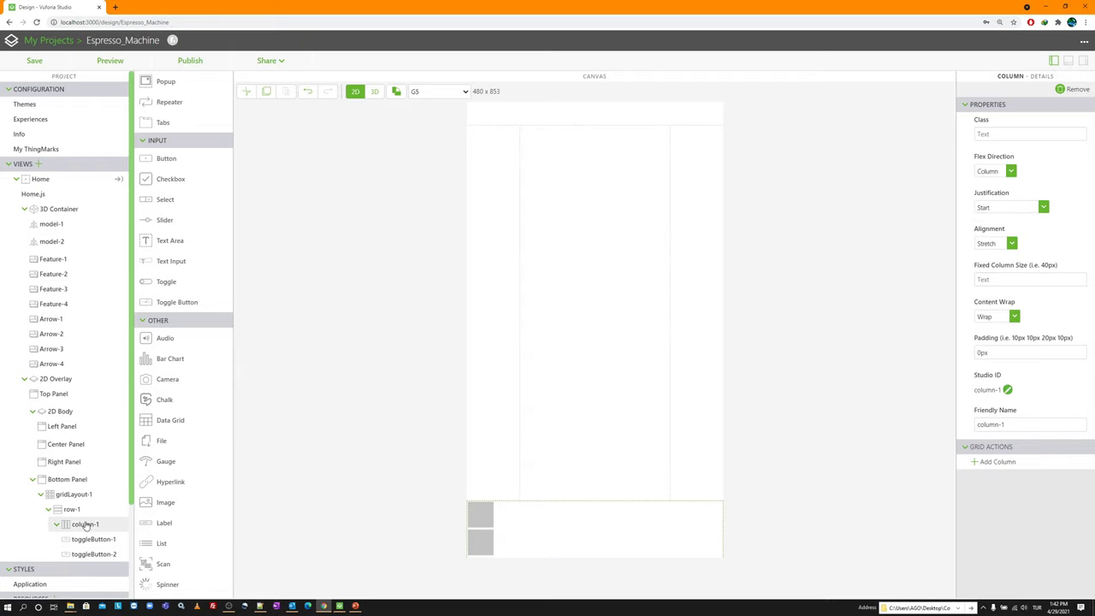
click(999, 173)
click(997, 184)
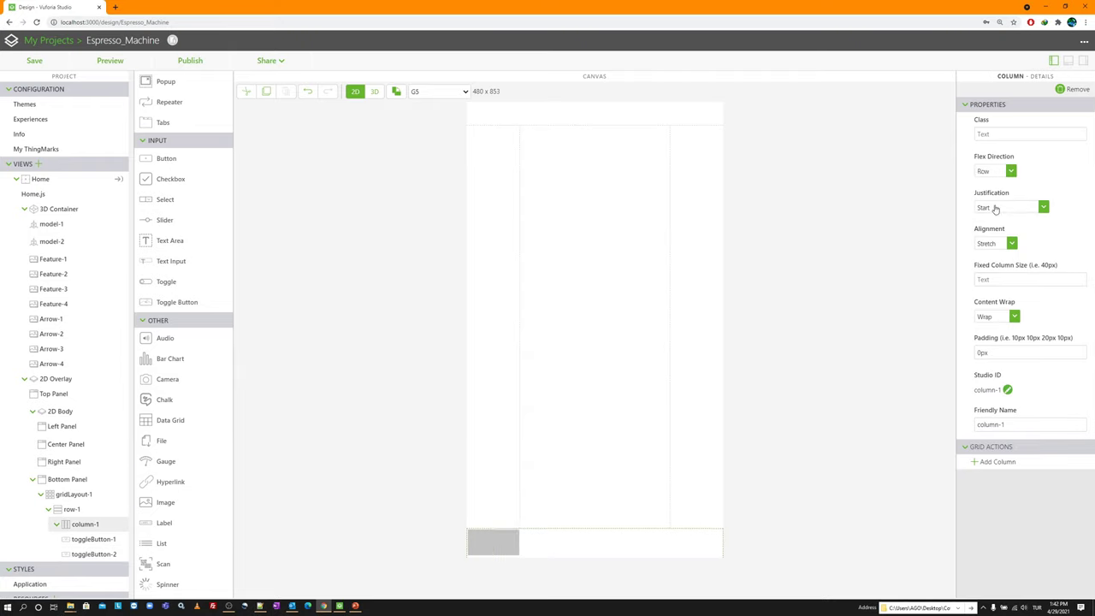
click(995, 208)
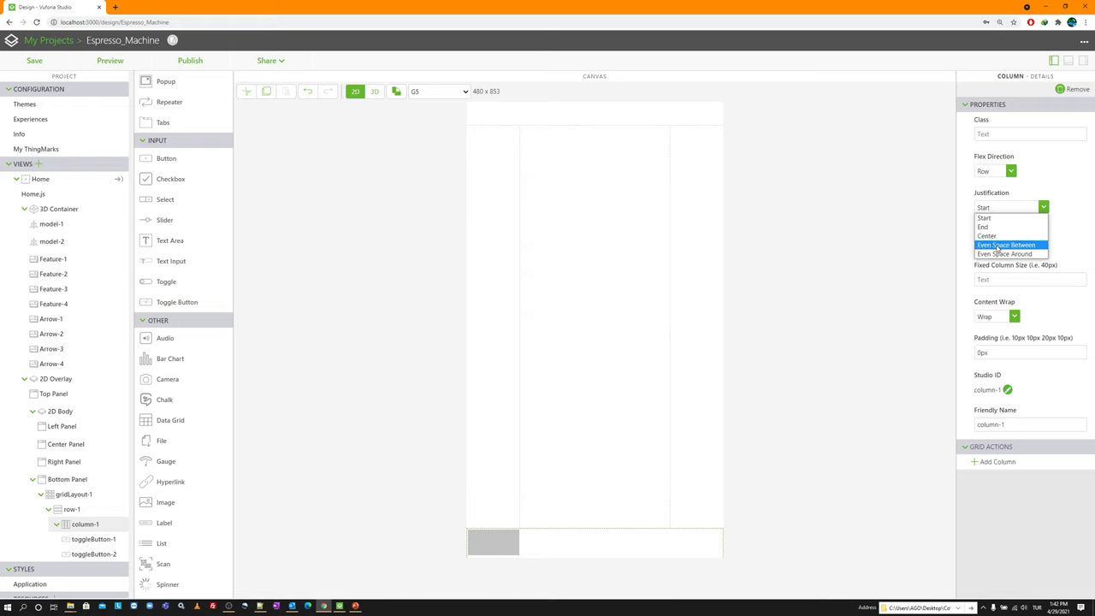
click(998, 246)
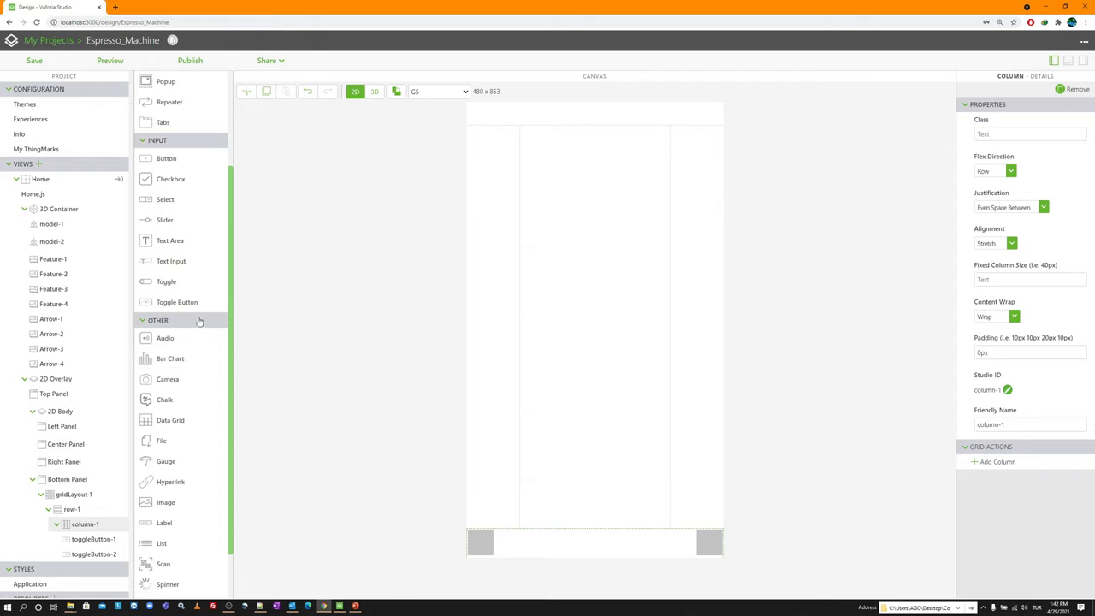
Step: Add three Image widgets to column-1, placing them after the two toggle buttons
scroll(189, 396, down, 1)
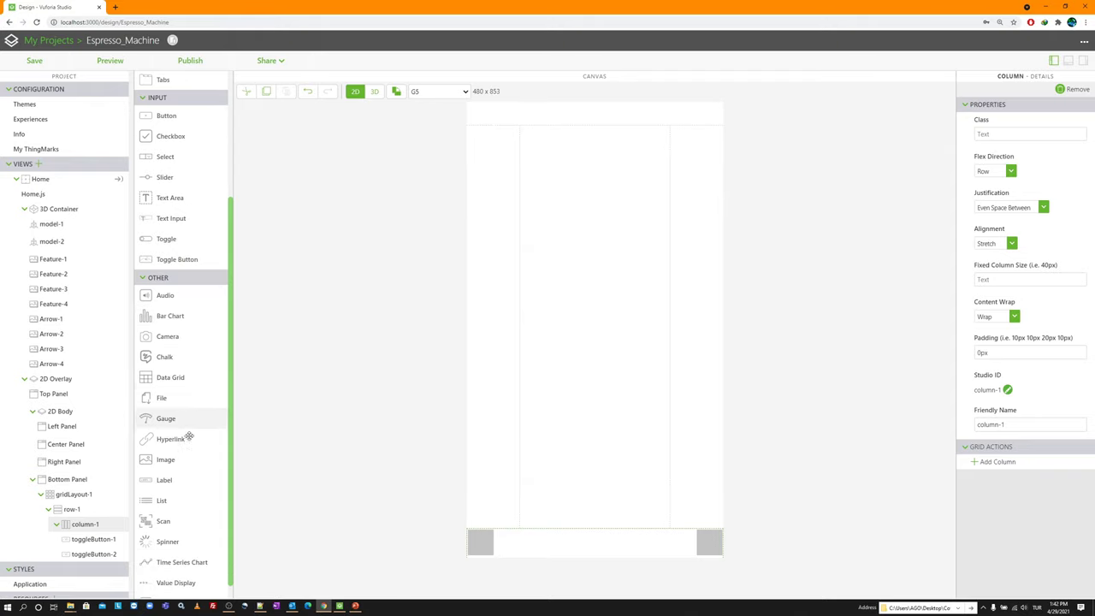
drag(189, 459, 559, 537)
drag(194, 456, 664, 547)
drag(187, 458, 703, 544)
scroll(95, 518, down, 3)
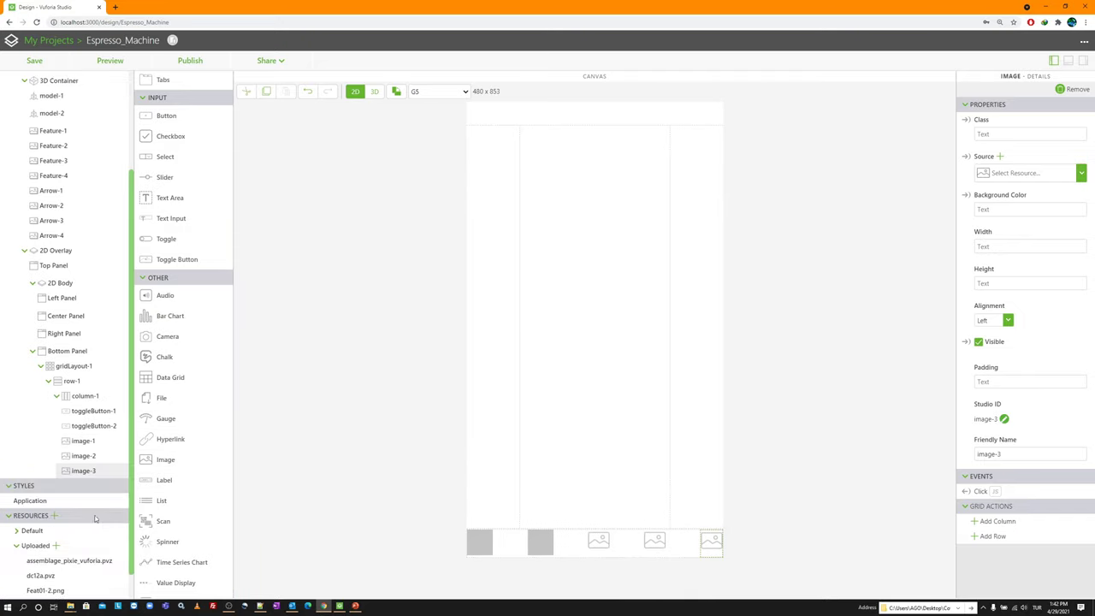
click(91, 456)
click(86, 442)
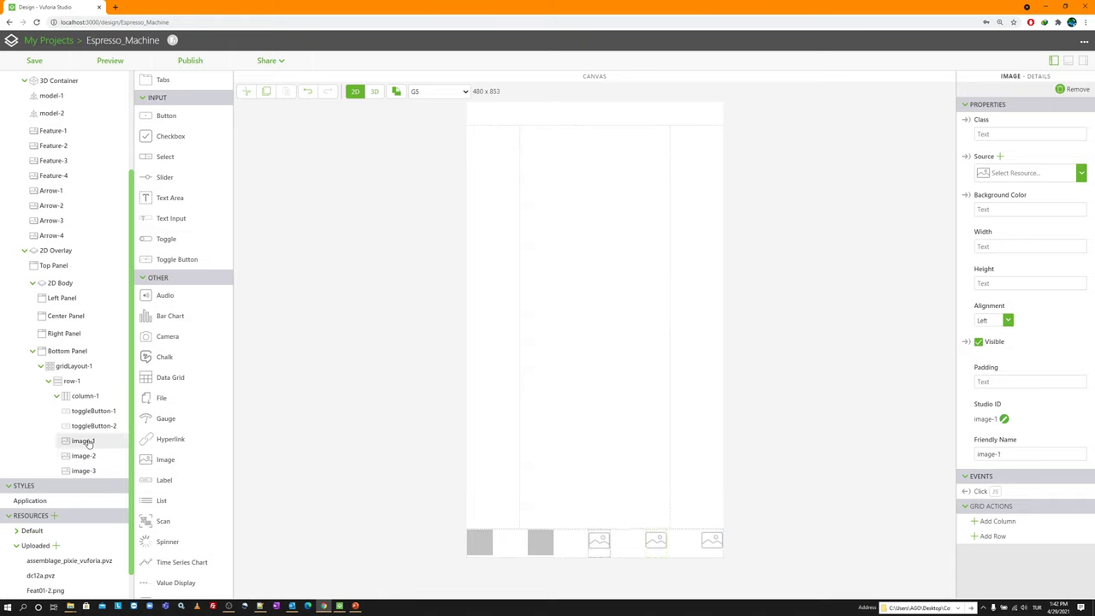
Step: Clear both the normal and the pressed background colors of toggleButton-1
click(91, 411)
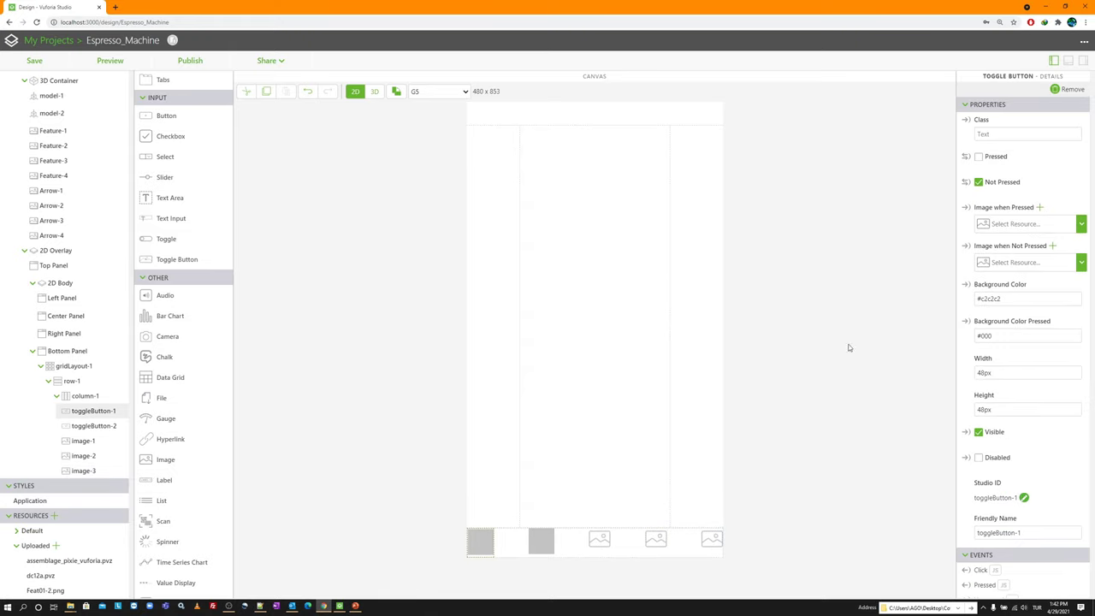
click(985, 336)
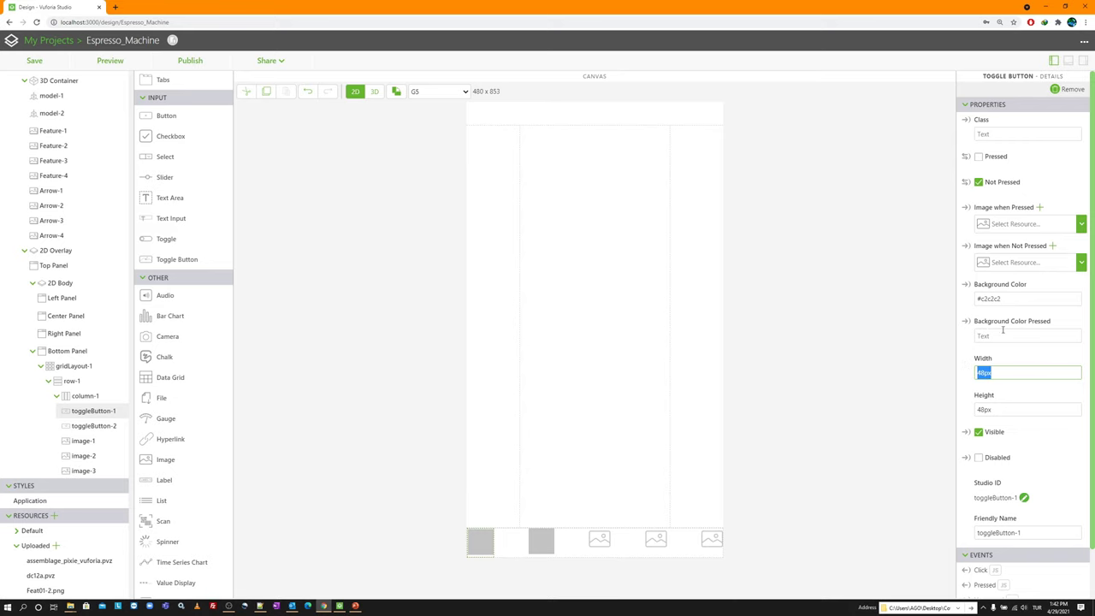
triple_click(993, 299)
key(BackSpace)
Step: Assign 01Features-2.png as toggleButton-1's image for both the pressed and not pressed states
click(1039, 207)
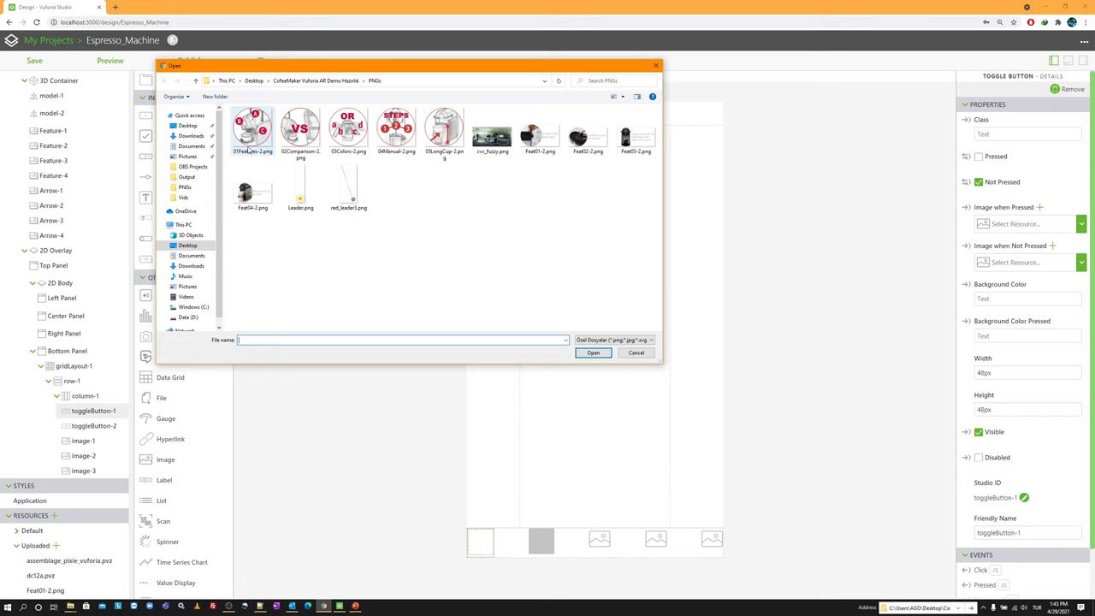
double_click(254, 130)
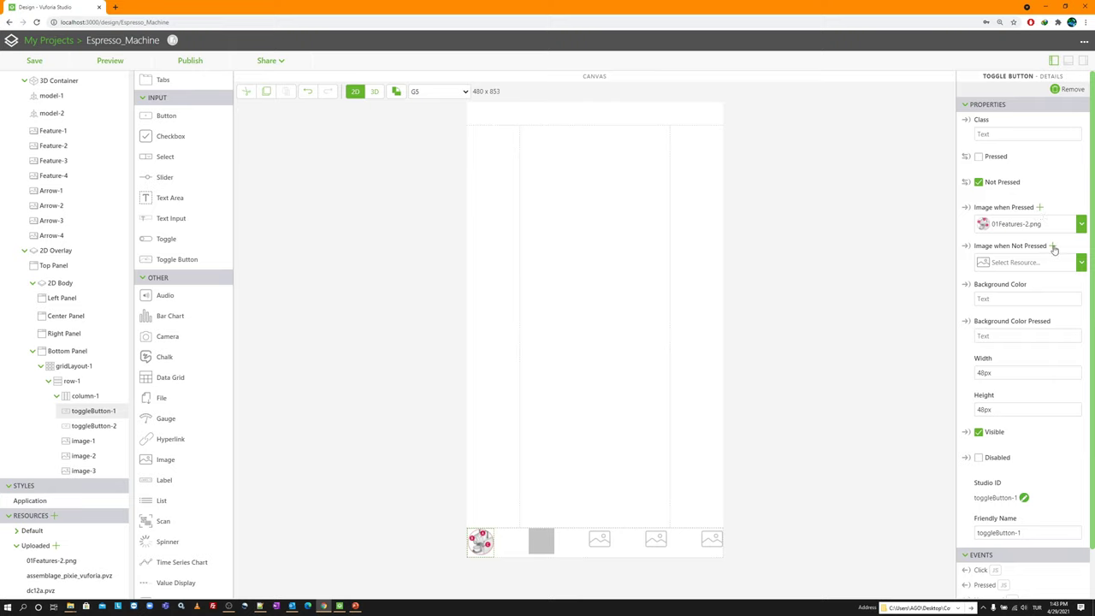
click(1052, 246)
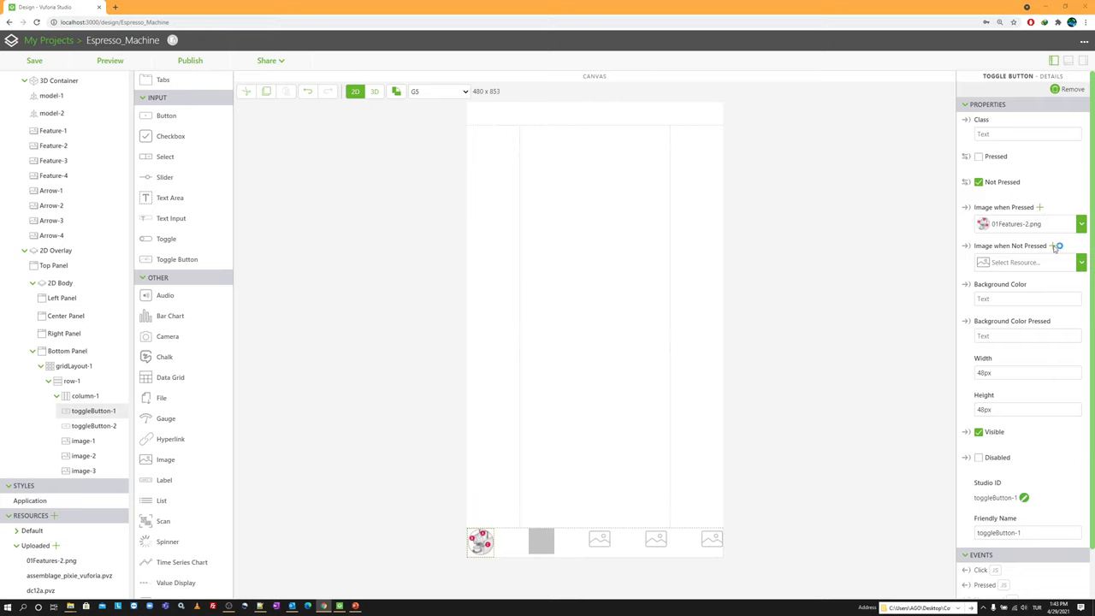
click(253, 130)
click(593, 353)
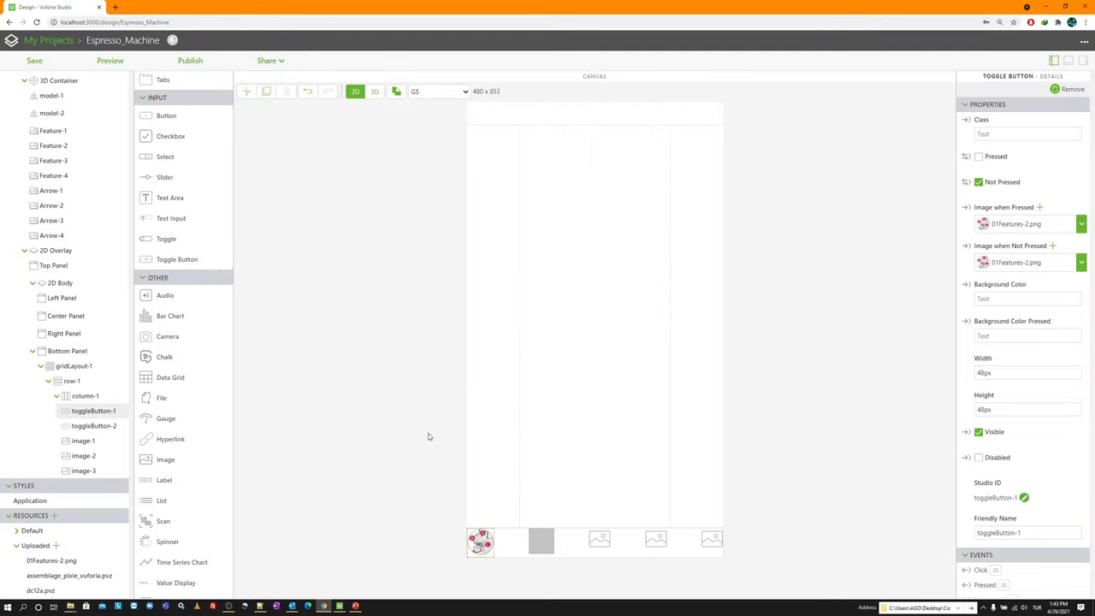
Step: Set toggleButton-1's width and height to 60px
double_click(984, 373)
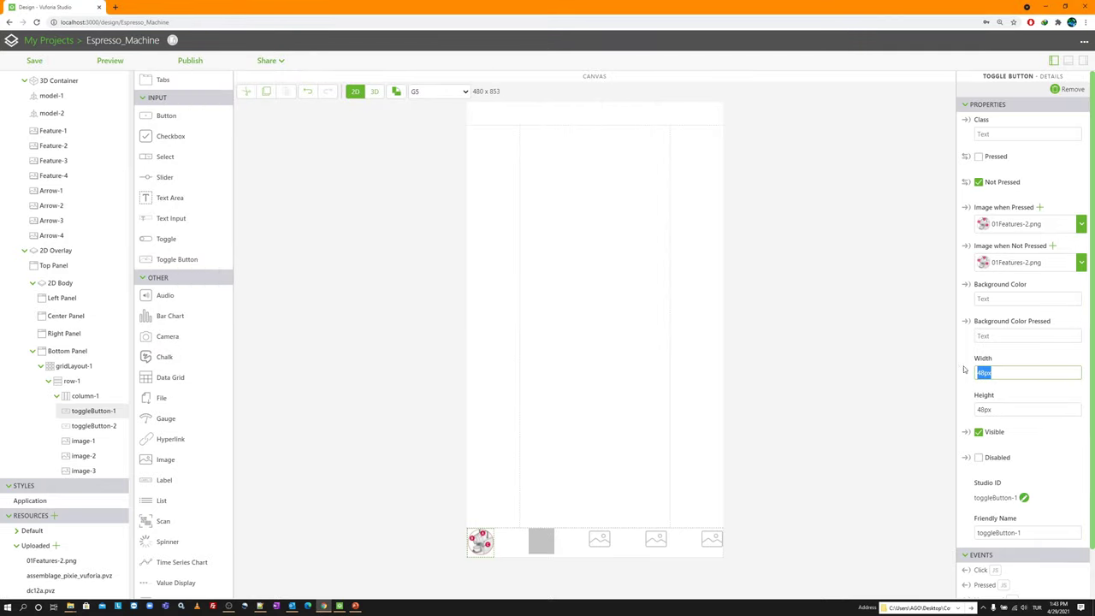
text(60px)
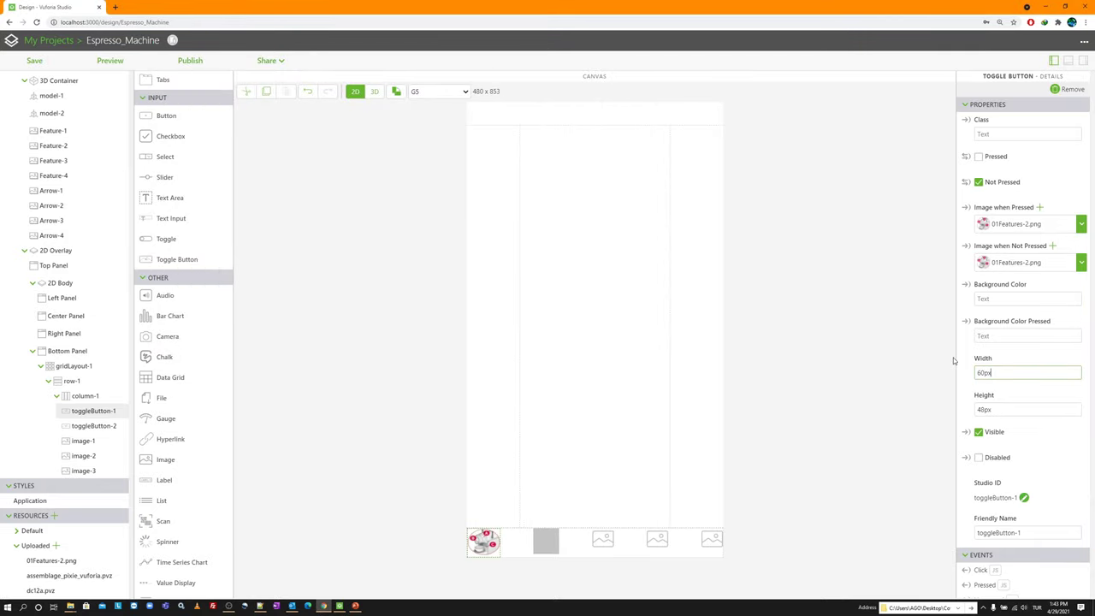
key(ctrl+a)
double_click(992, 409)
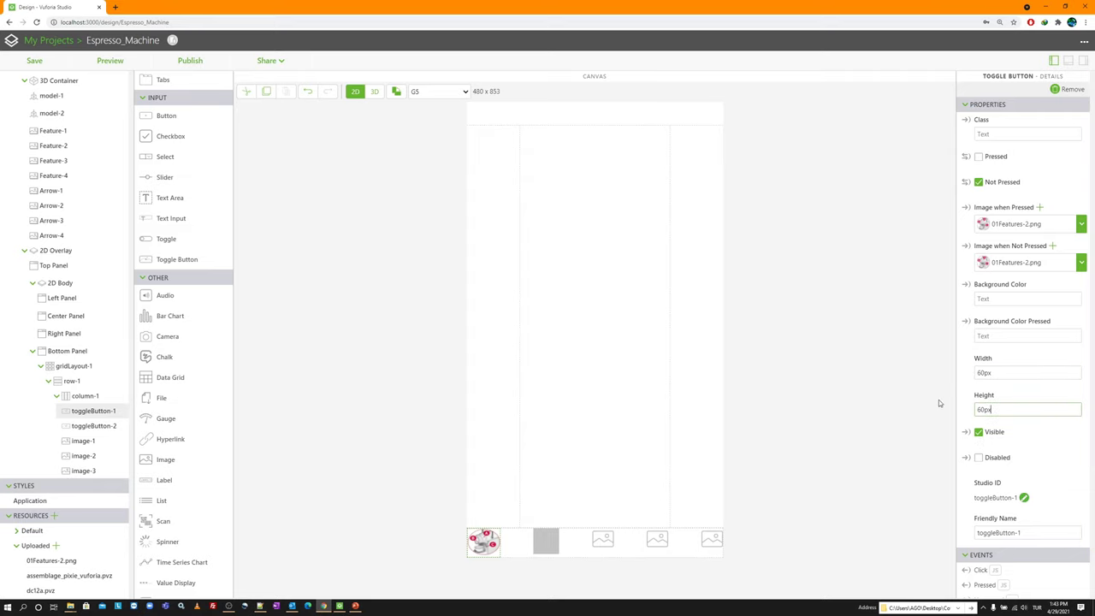
text(60px)
Step: Clear both the normal and the pressed background colors of toggleButton-2
click(549, 534)
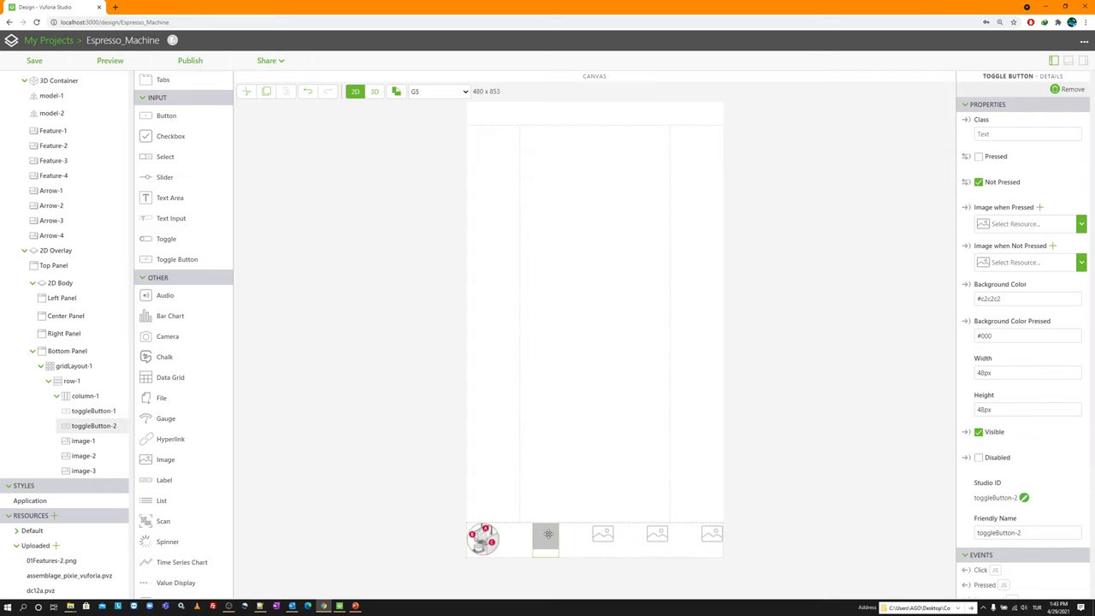
drag(1039, 298, 950, 294)
key(BackSpace)
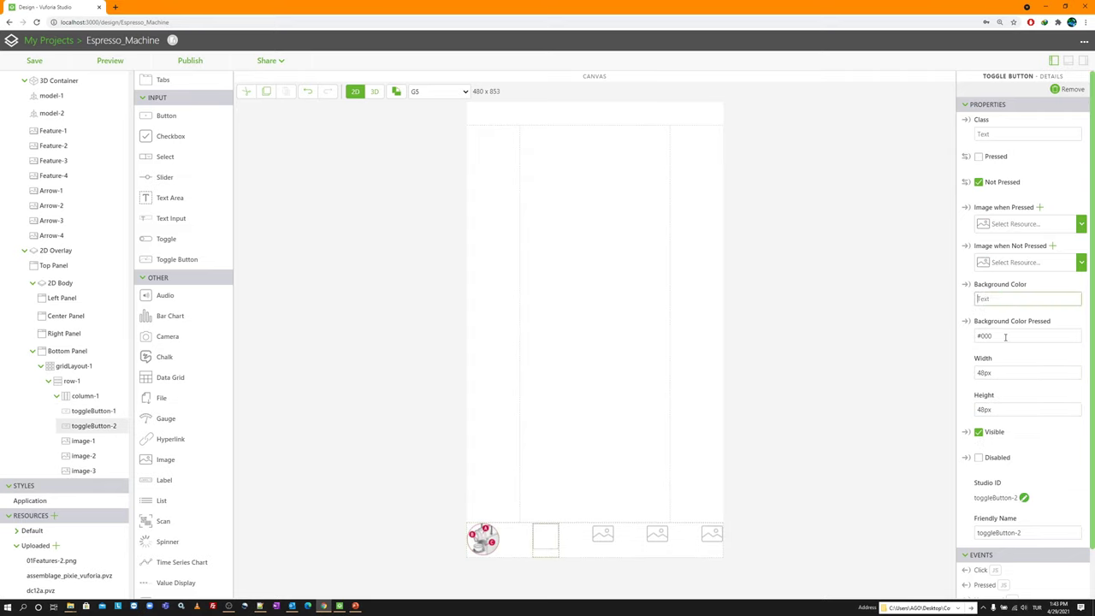
double_click(985, 335)
key(BackSpace)
Step: Assign 02Comparison-2.png as toggleButton-2's pressed image and set its width and height to 60px
click(1040, 207)
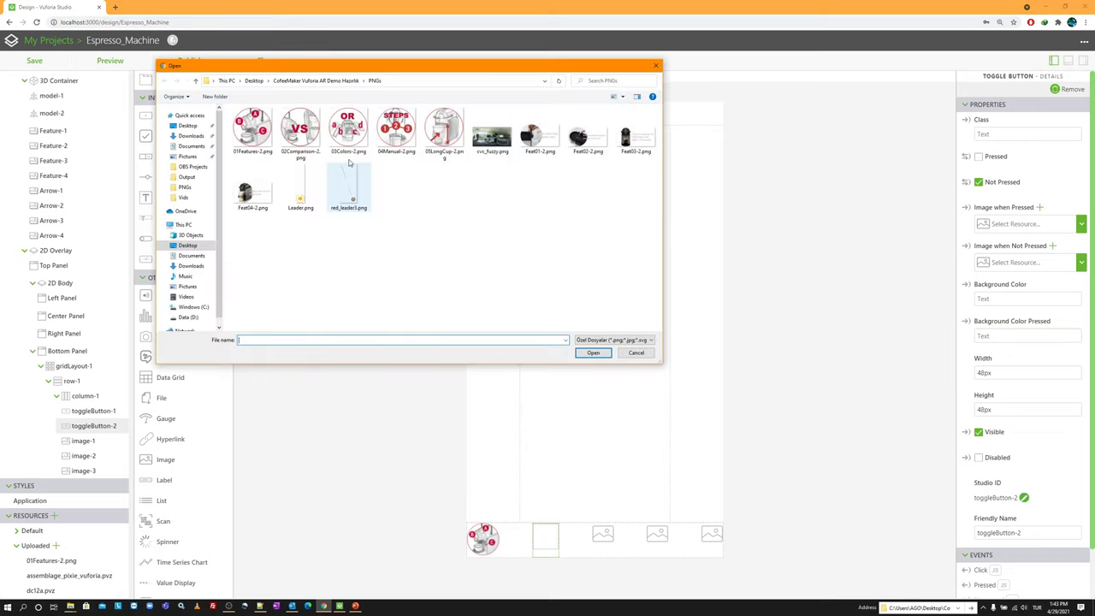
double_click(299, 133)
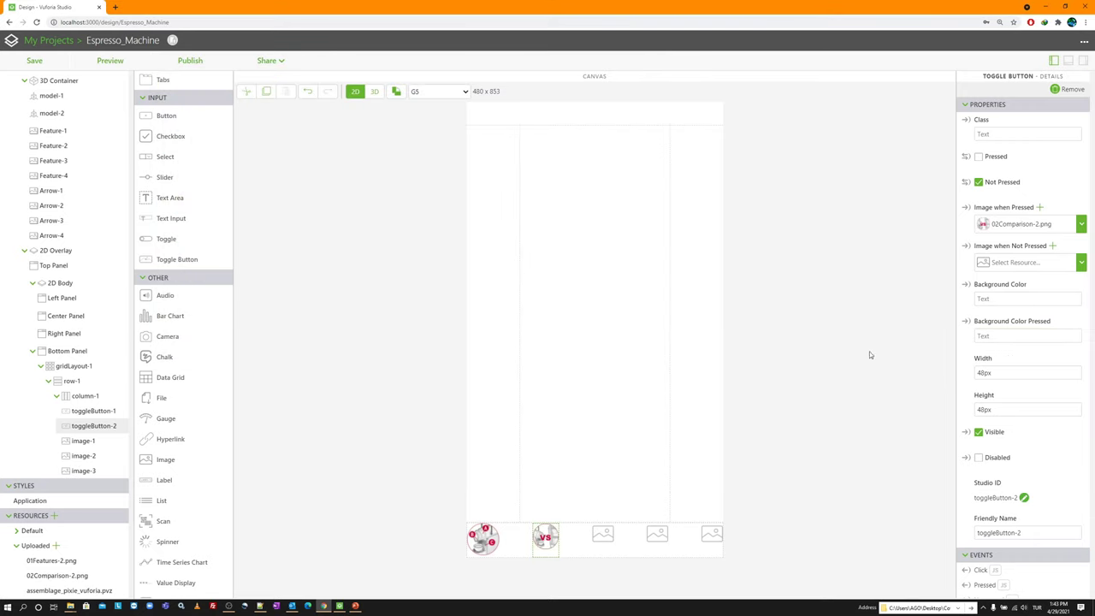
drag(1006, 373, 938, 362)
text(60px)
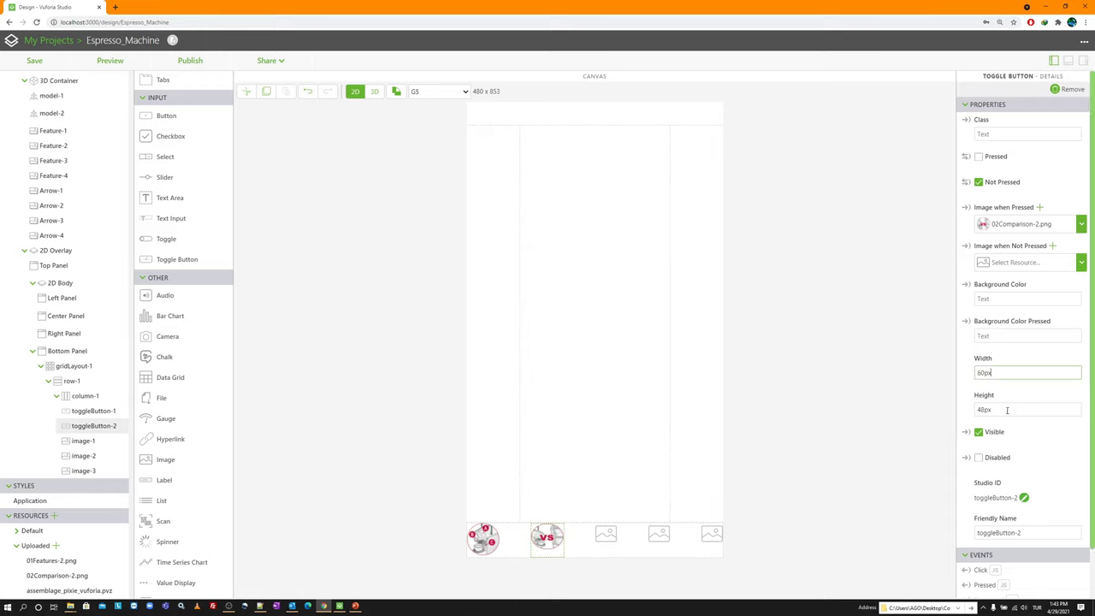
key(Tab)
text(60px)
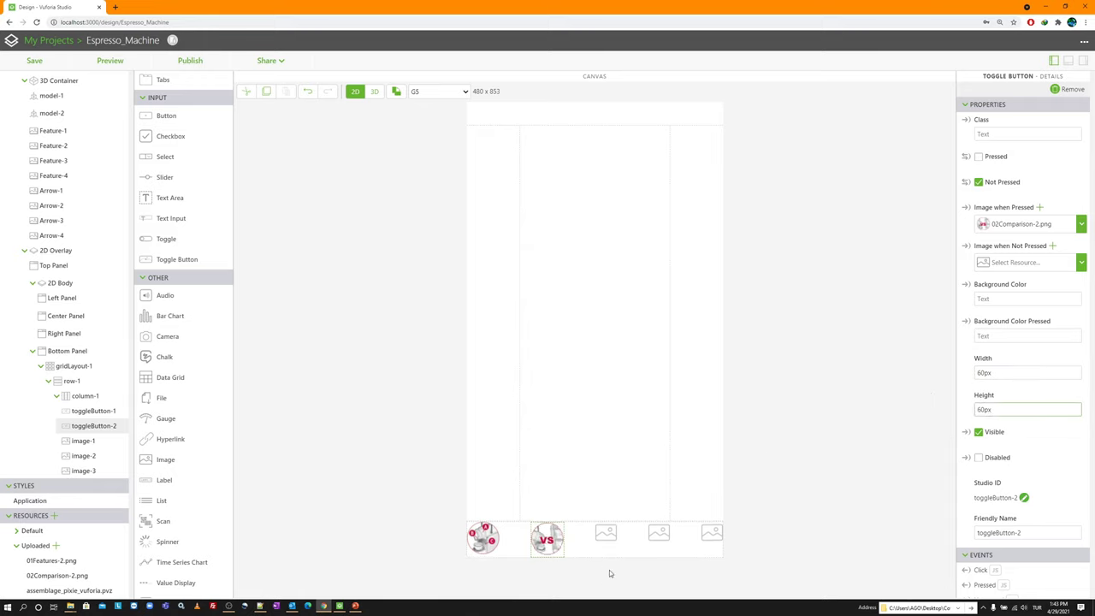
Step: Use 03Colors-2.png as image-1's source and set its width to 60px
click(606, 534)
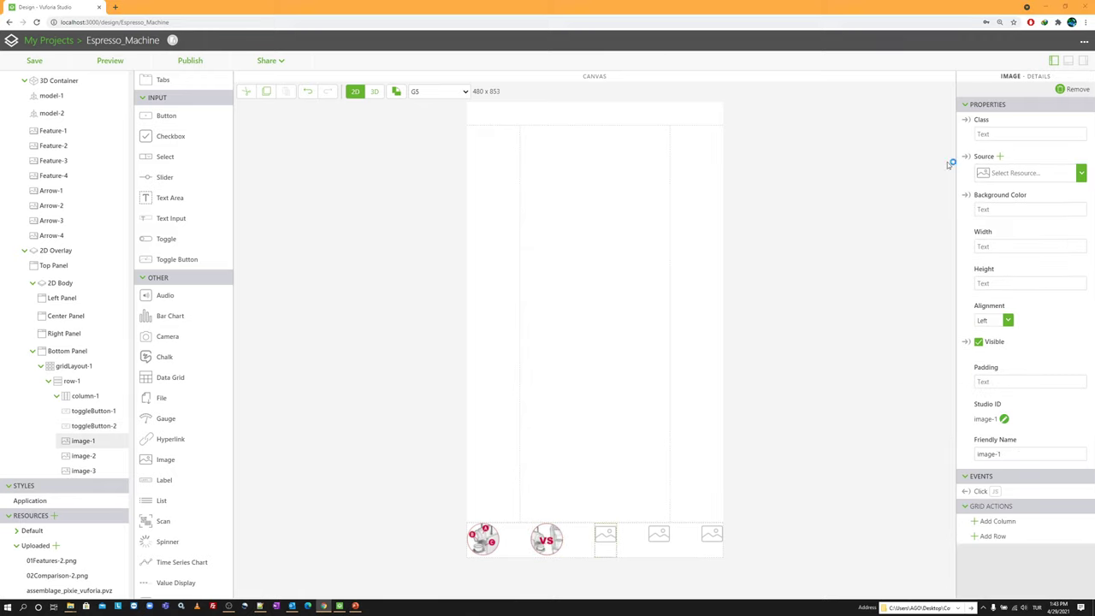
double_click(349, 128)
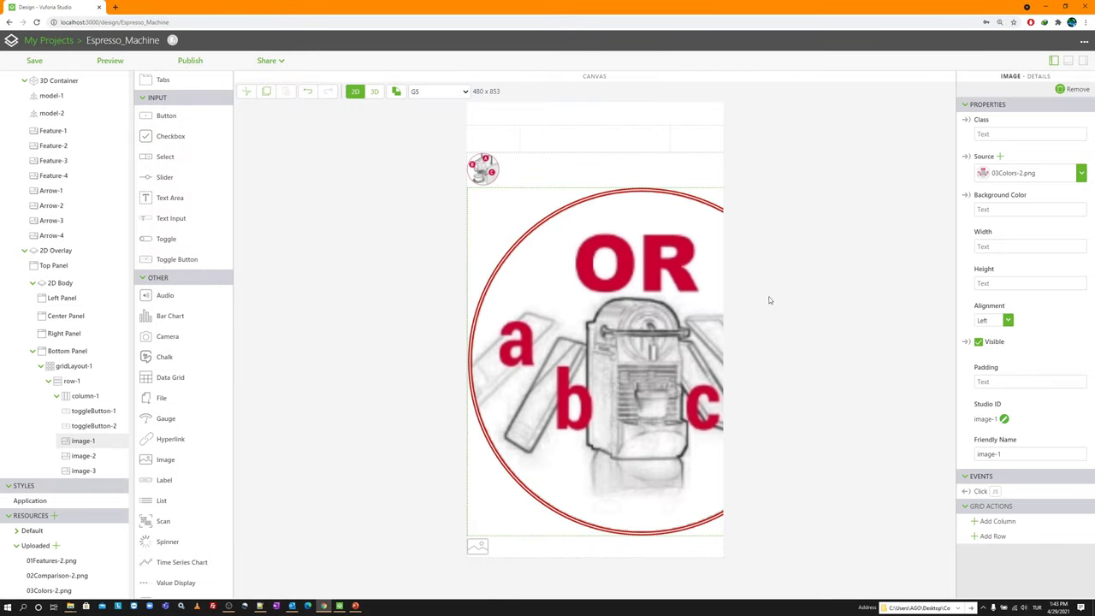
click(1006, 246)
text(60px)
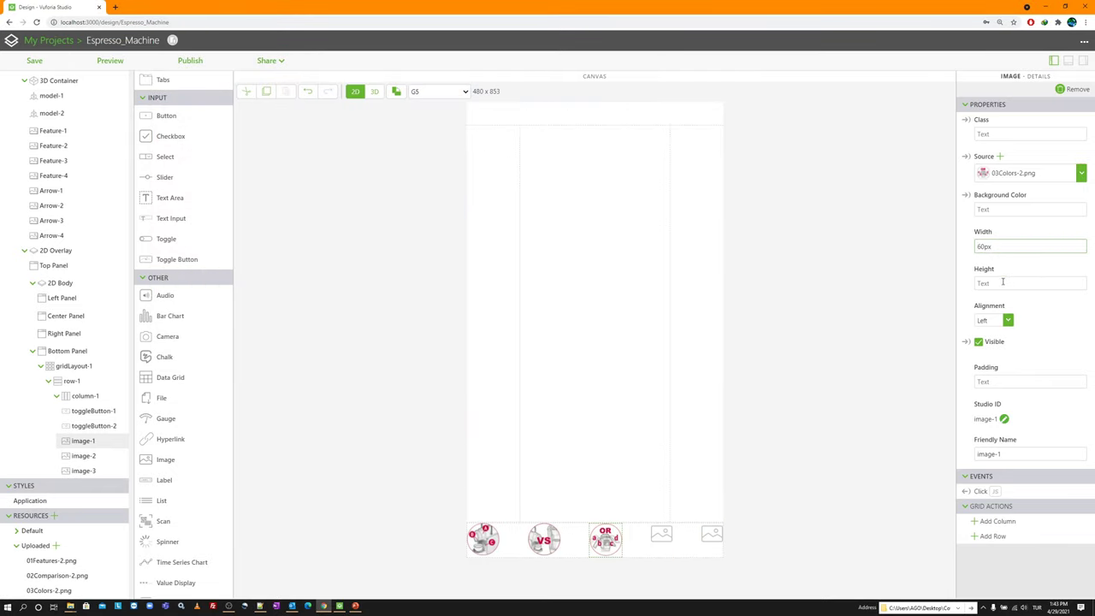
Step: Use 04Manual-2.png as image-2's source and set its width and height to 60px
click(662, 535)
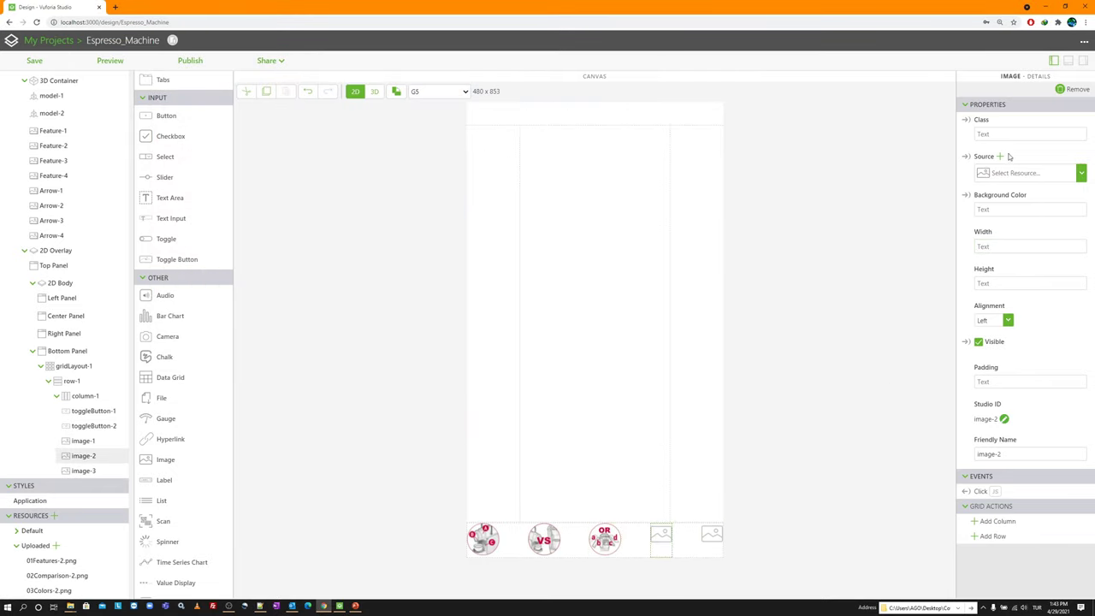
click(1001, 157)
double_click(420, 167)
click(1003, 246)
text(60px)
click(1001, 283)
text(60px)
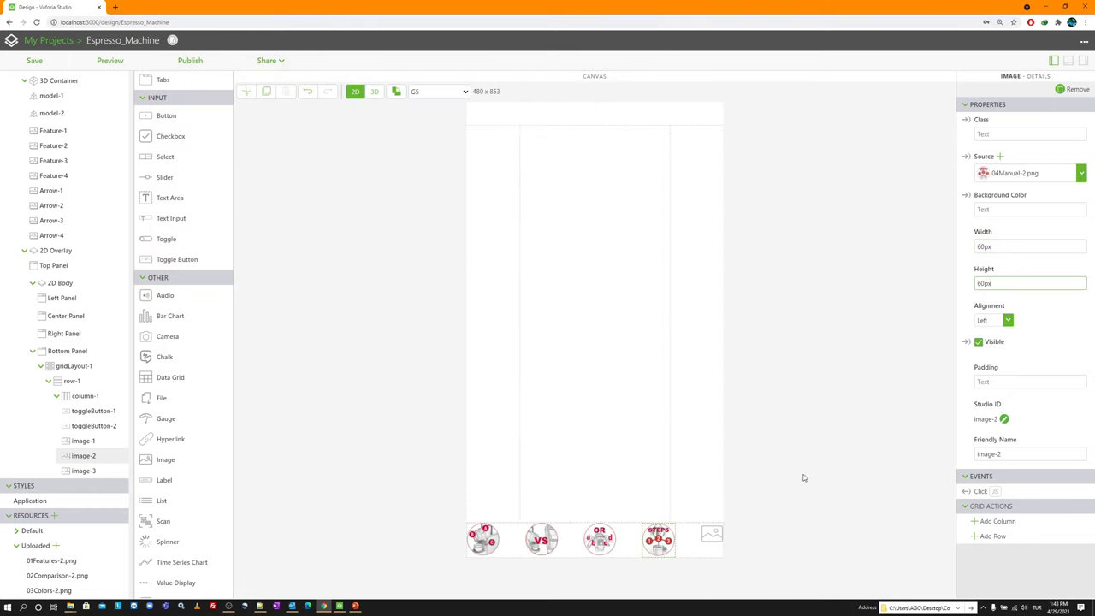
Step: Use 05LongCup-2.png as image-3's source and set its width and height to 60px
click(711, 534)
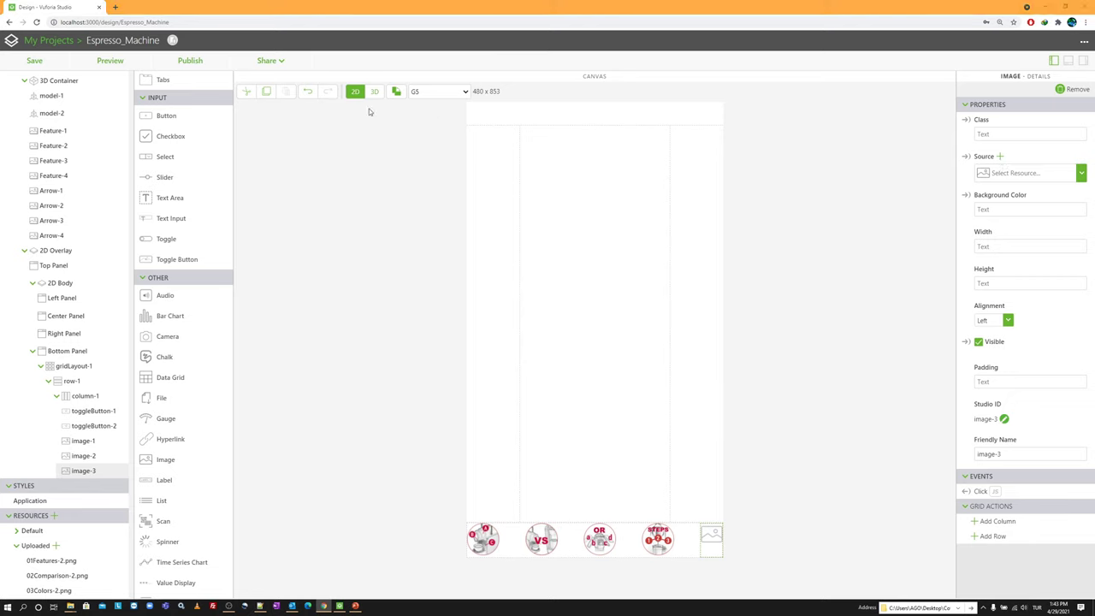
double_click(443, 130)
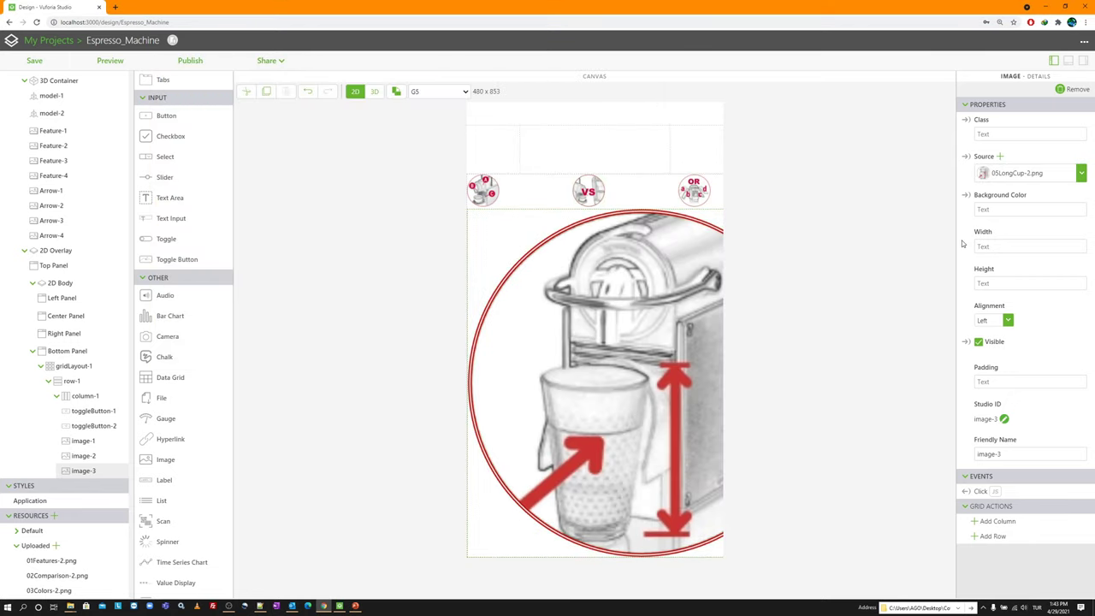
click(998, 246)
text(60px)
click(1001, 283)
text(60px)
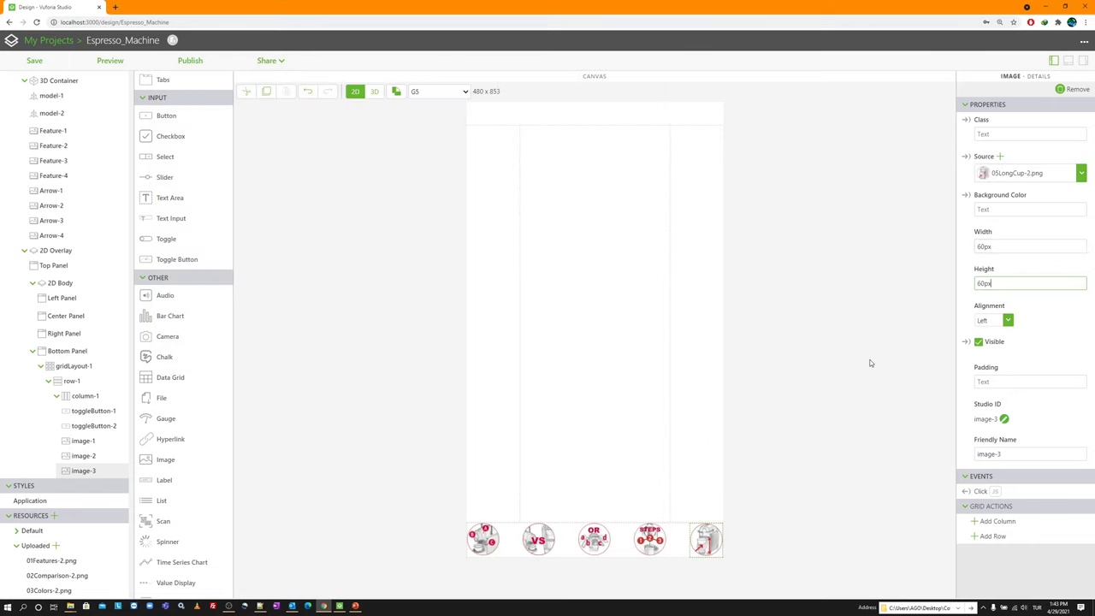
click(866, 363)
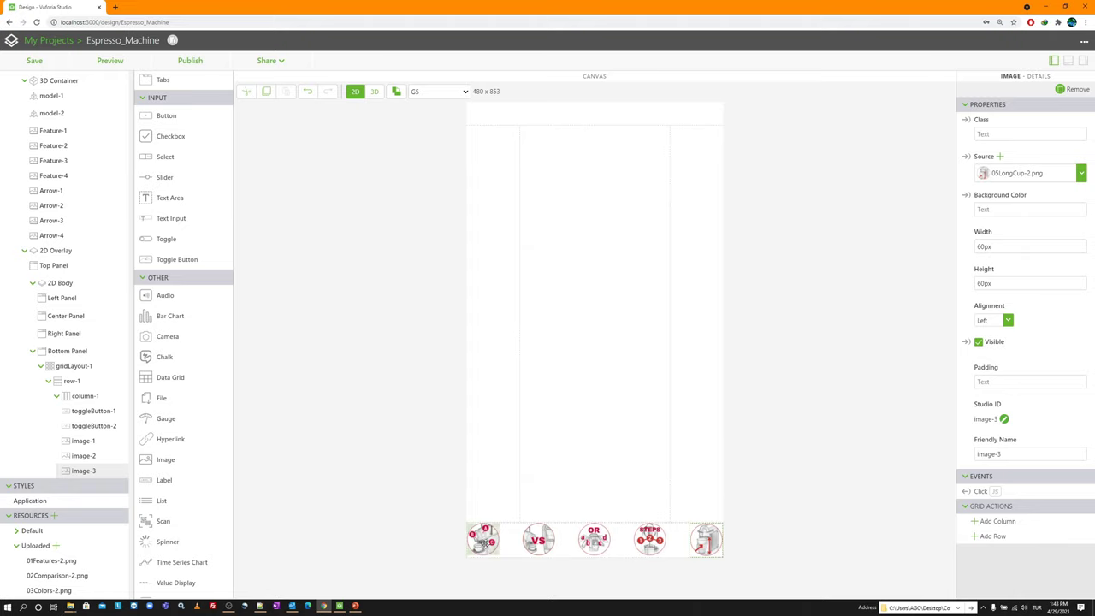
Step: Replace the contents of Home.js with the prepared script for animation, color change, comparison model and feature visibility
click(483, 540)
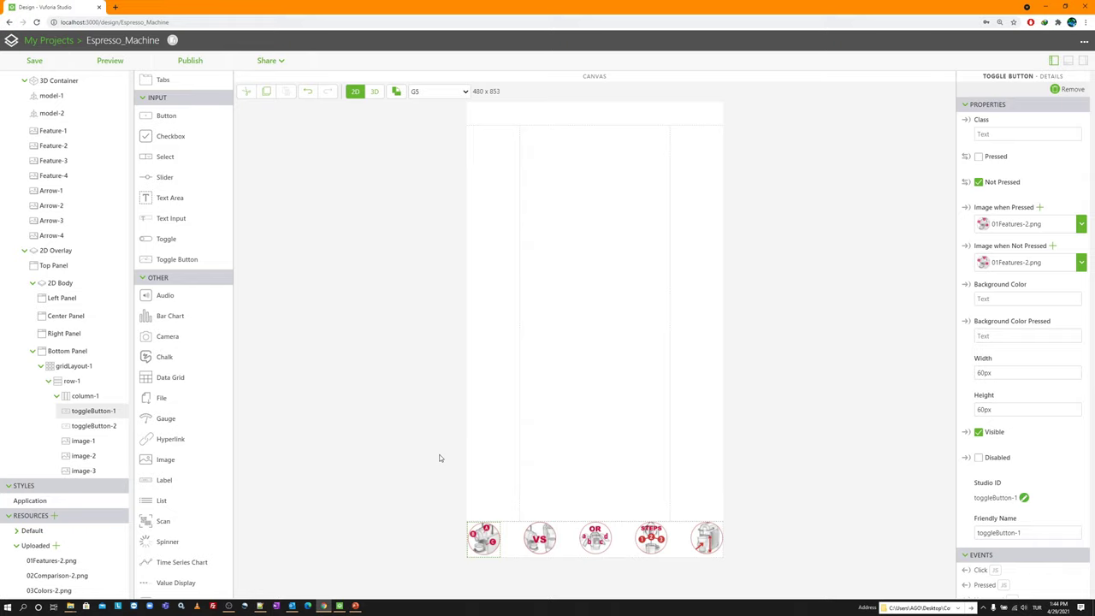
click(260, 606)
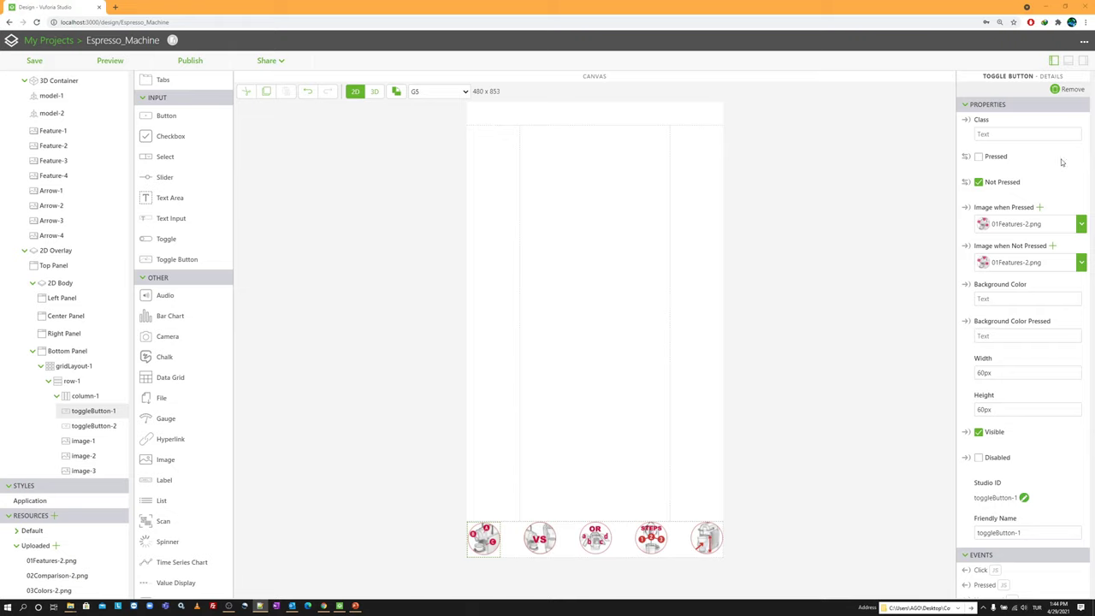
scroll(65, 129, up, 5)
click(40, 195)
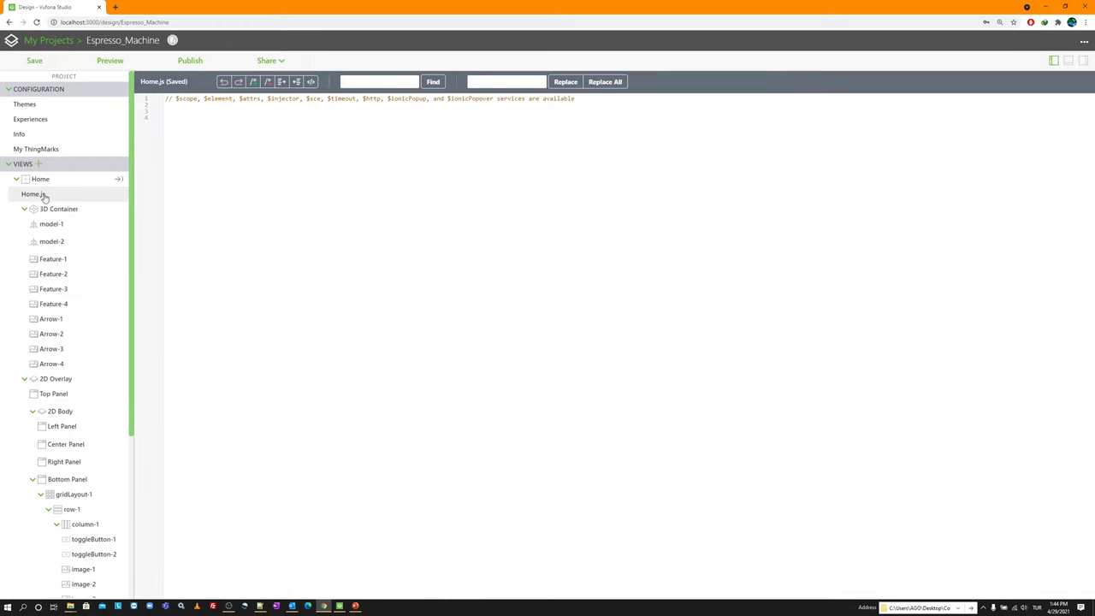
key(ctrl+a)
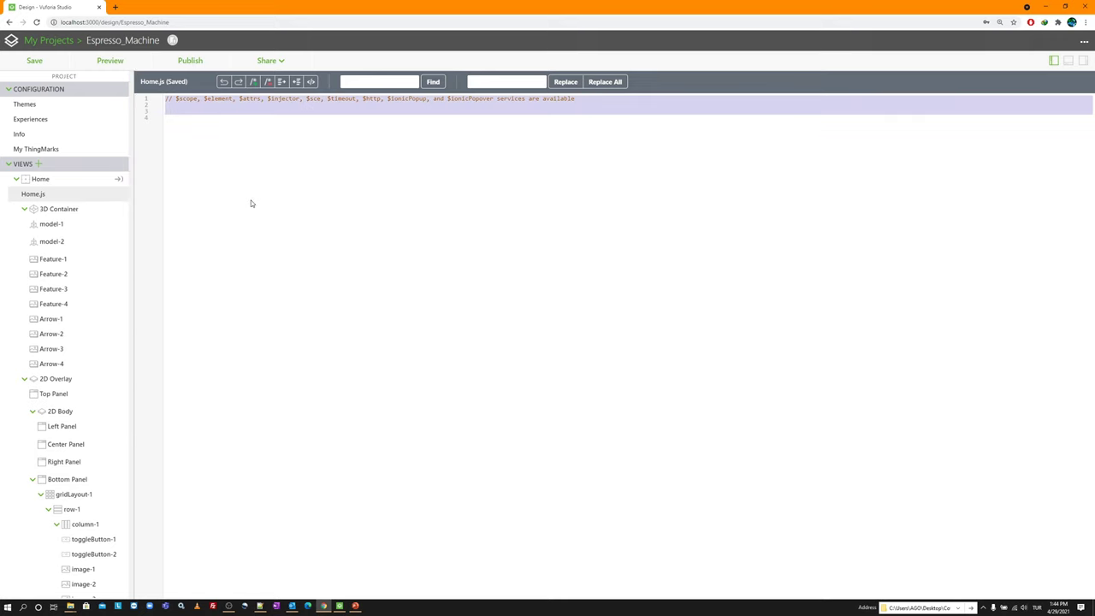
key(ctrl+v)
scroll(298, 208, up, 6)
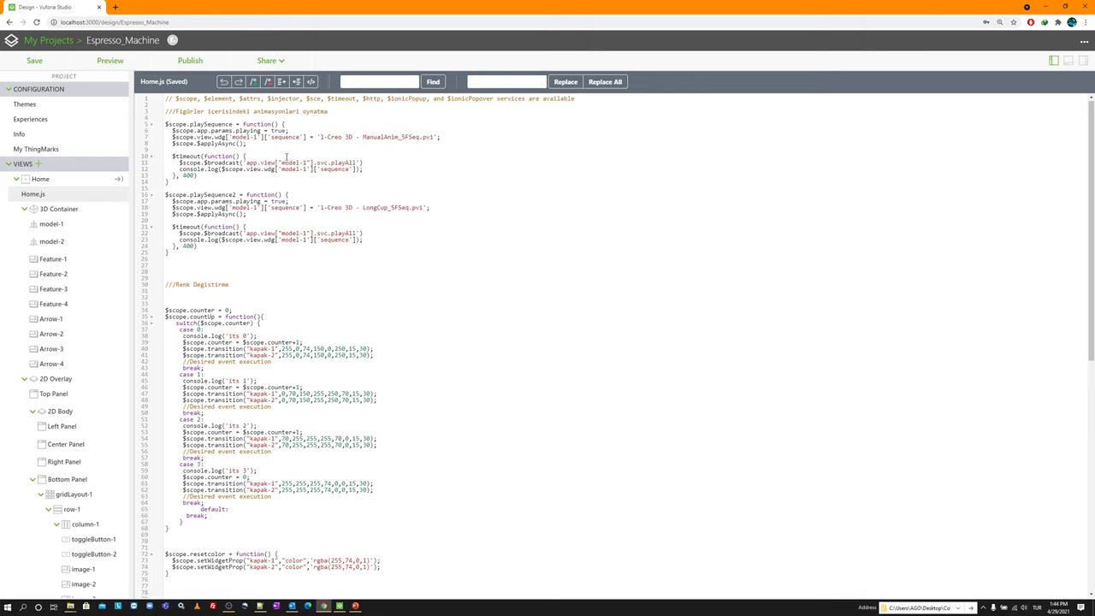
Step: Examine the bottom bar's icons and the feat and resetfeat functions in Home.js
click(66, 183)
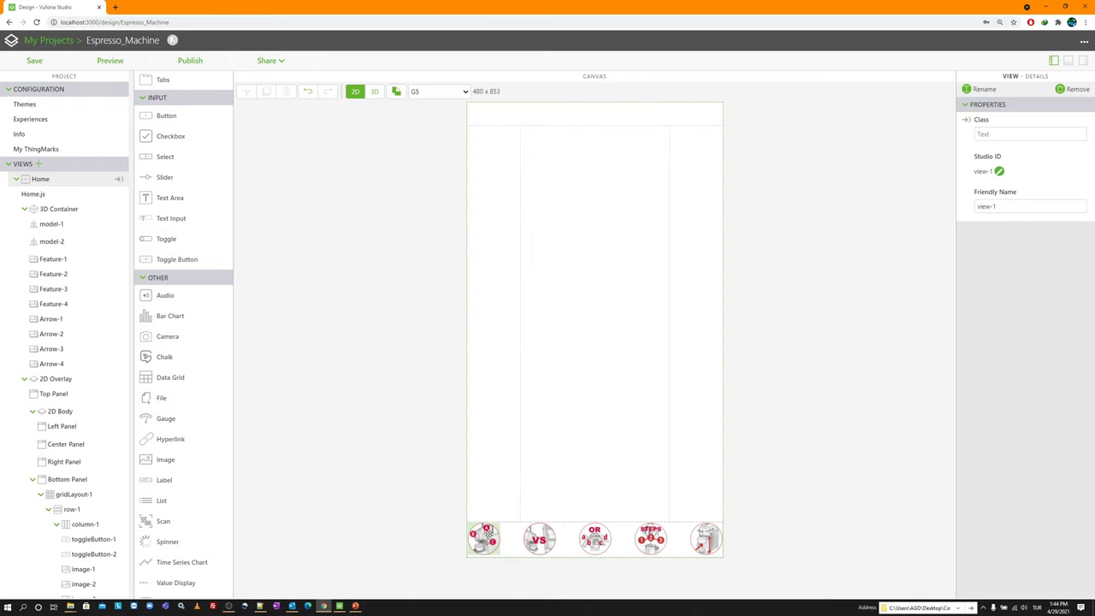
ctrl+scroll(480, 568, up, 1)
ctrl+scroll(480, 568, up, 2)
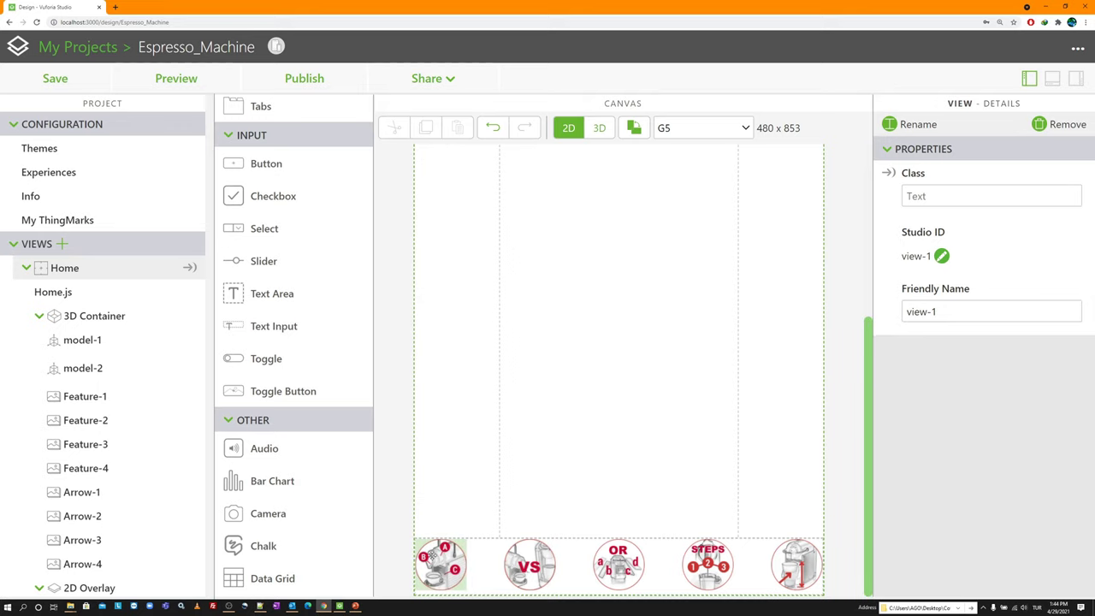
key(ctrl+minus)
key(ctrl+minus)
key(ctrl+minus)
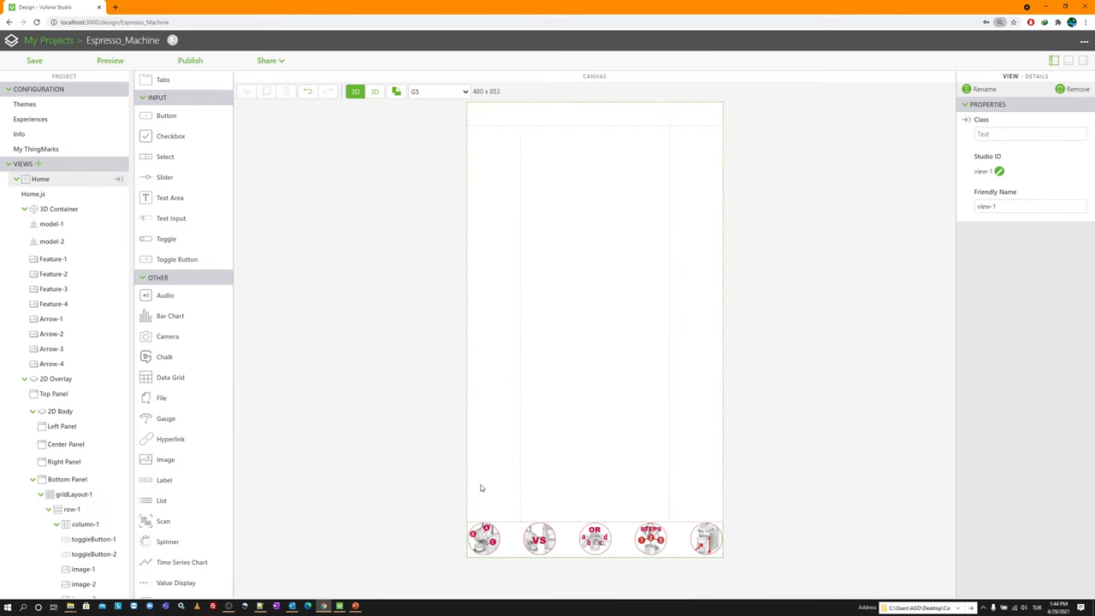
click(88, 195)
scroll(259, 396, down, 10)
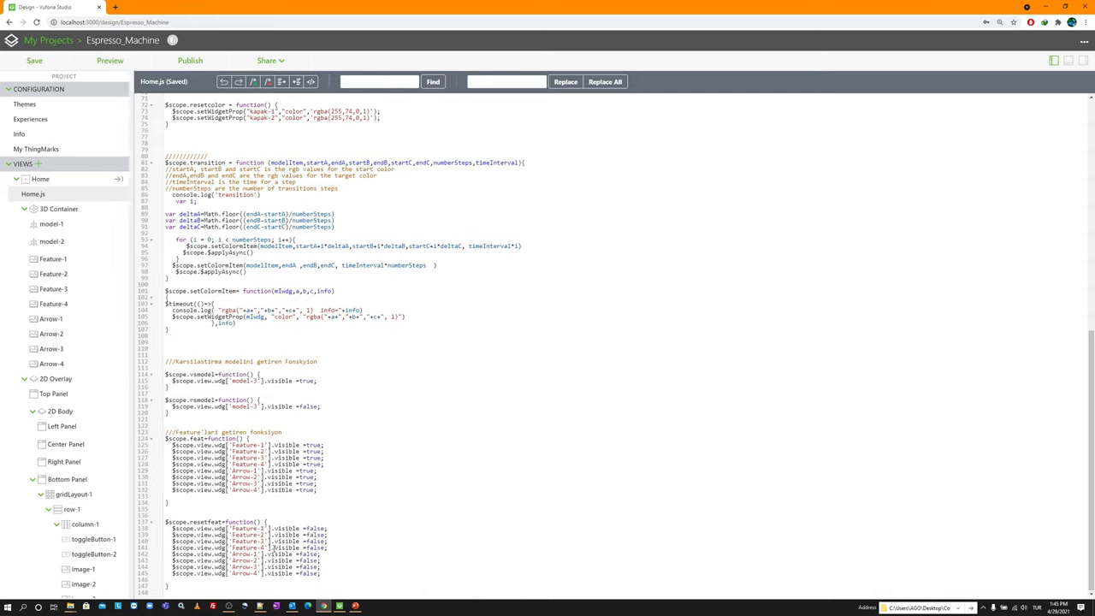
drag(268, 522, 190, 522)
drag(207, 439, 190, 439)
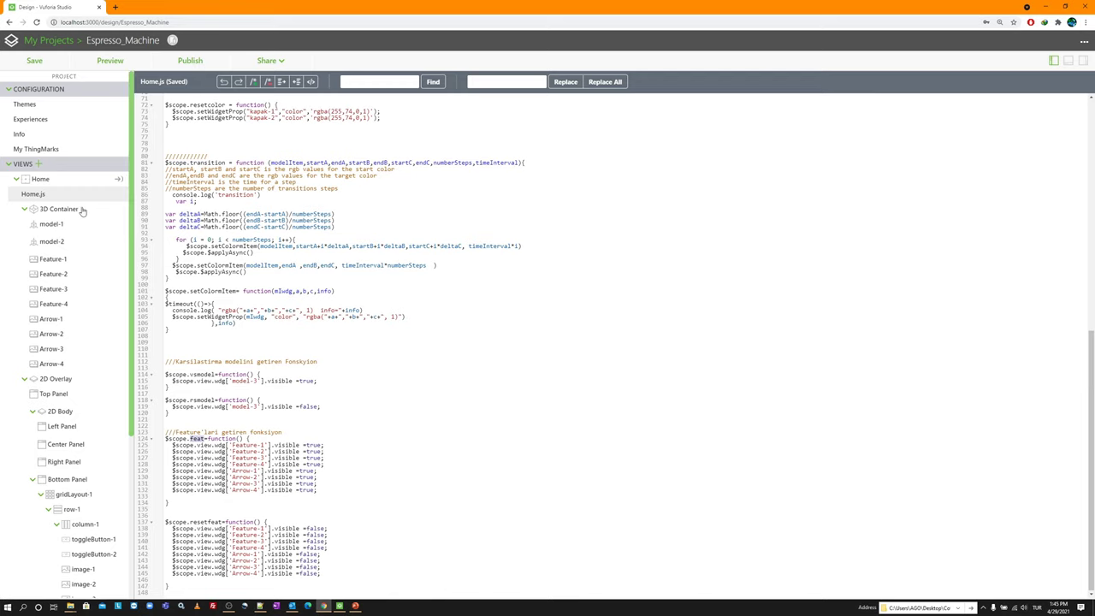
Step: Set toggleButton-1's Pressed event expression to feat();
click(62, 183)
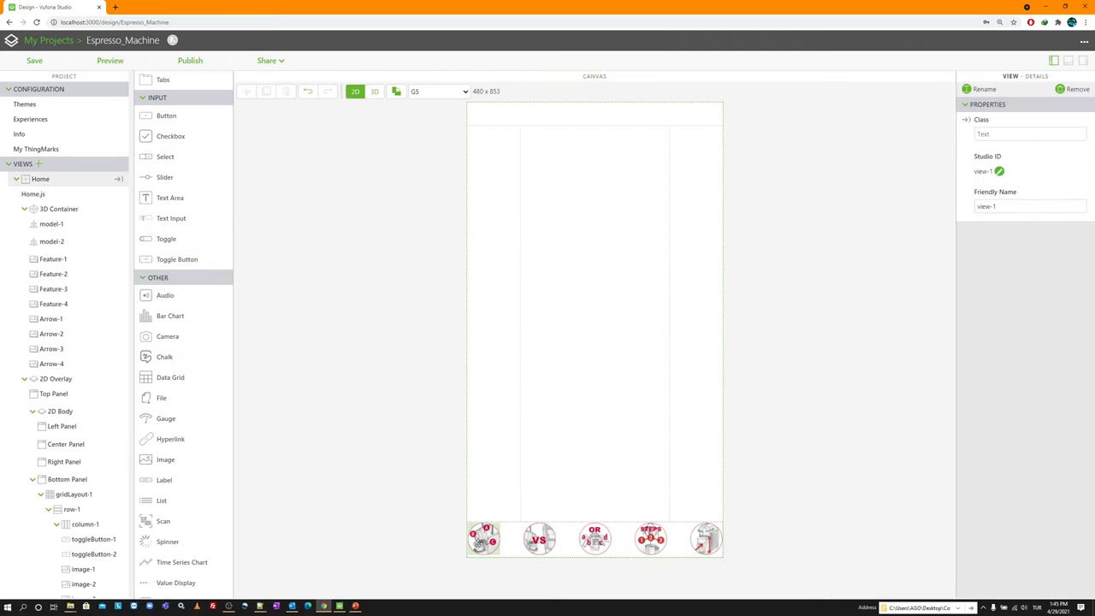
click(484, 538)
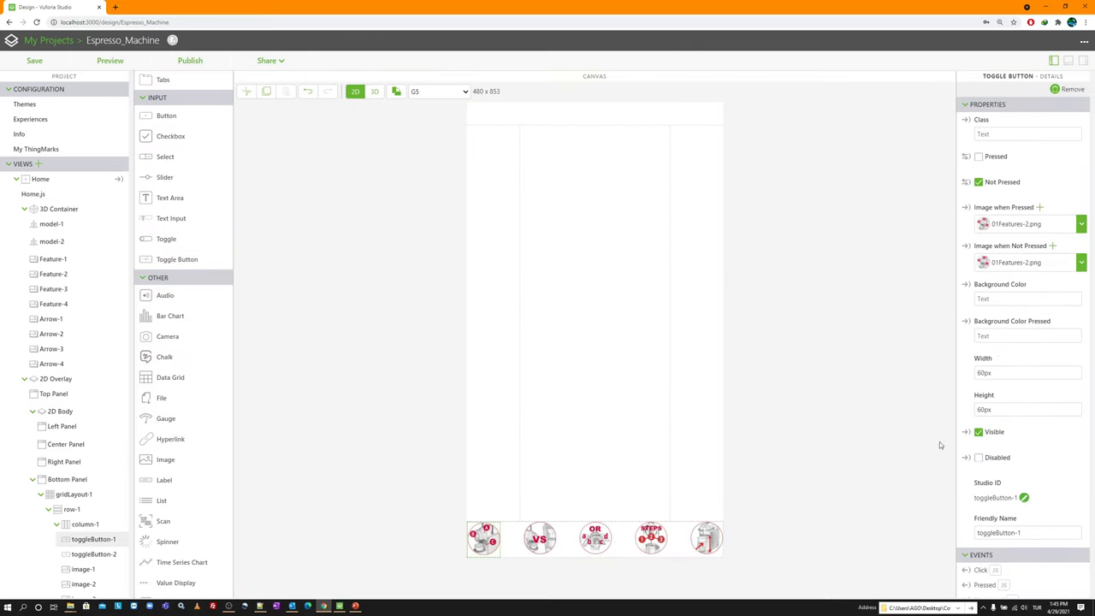
scroll(1013, 425, down, 2)
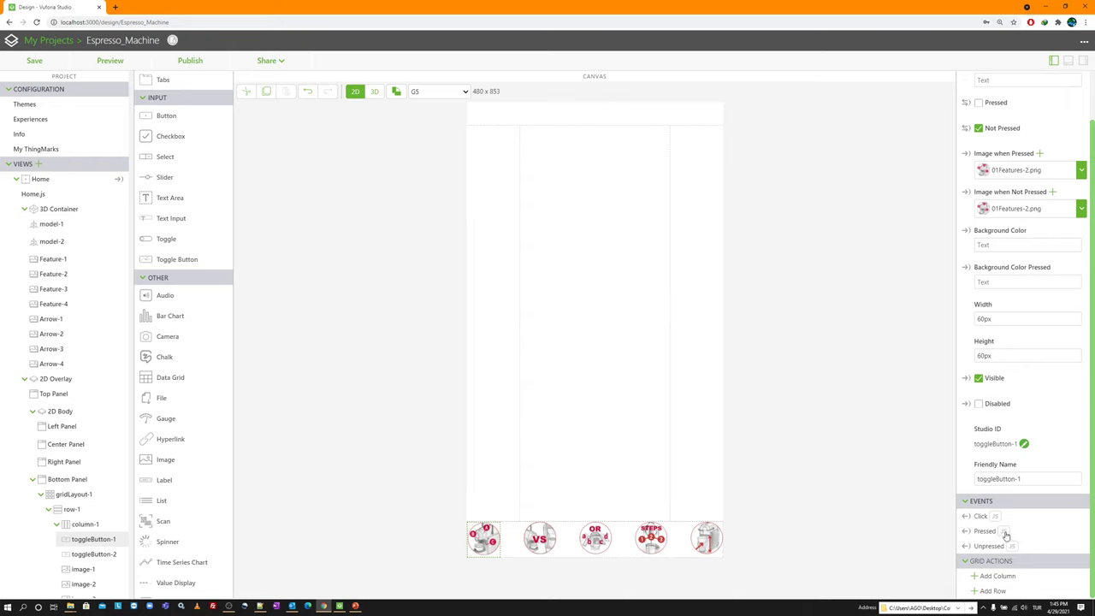
click(1005, 531)
click(1000, 551)
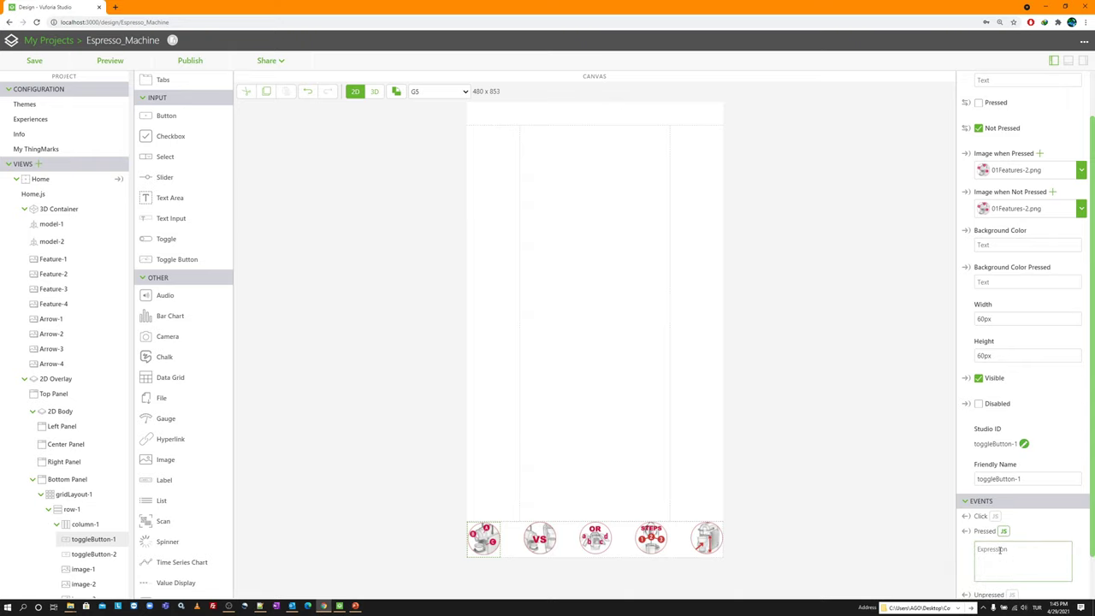
text(feat();)
Step: Set toggleButton-1's Unpressed event expression to resetfeat(); and reopen Home.js
scroll(1013, 591, down, 1)
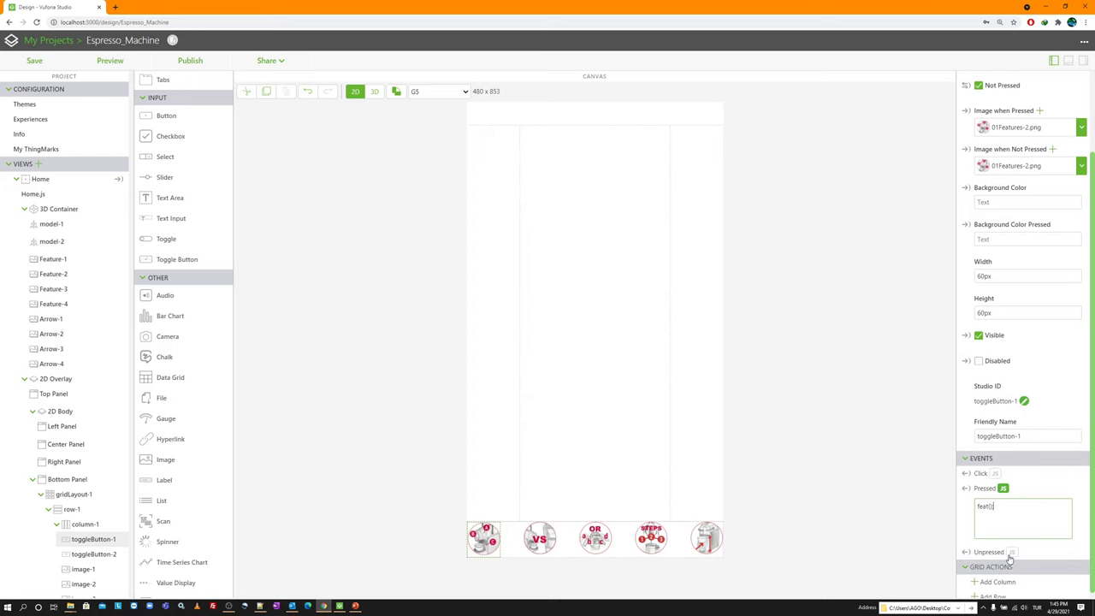
click(1012, 553)
click(998, 572)
text(rese)
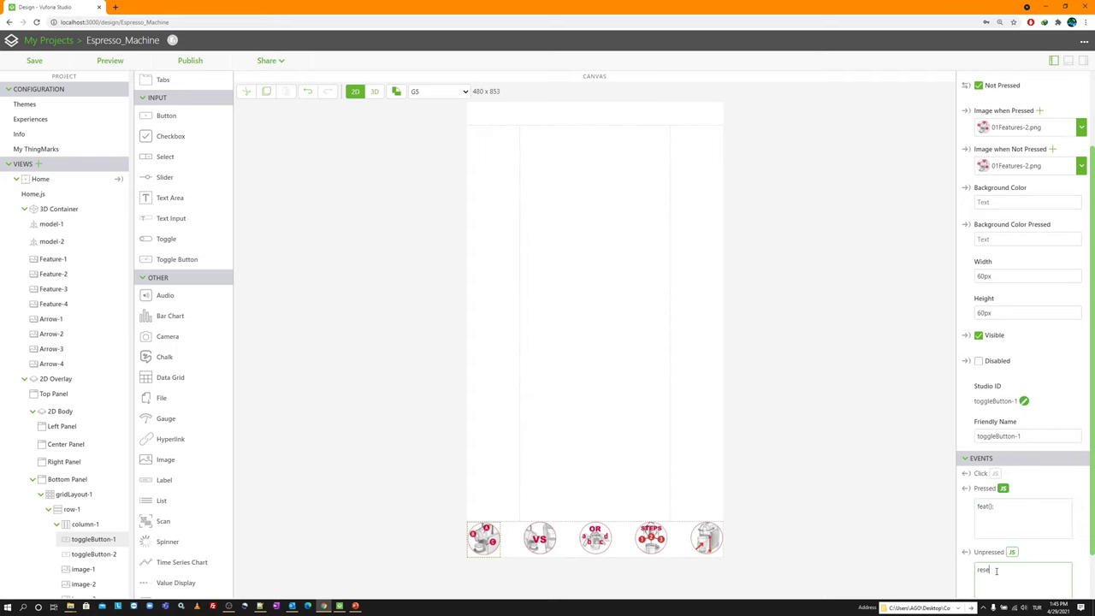
text(tfeat();)
click(78, 198)
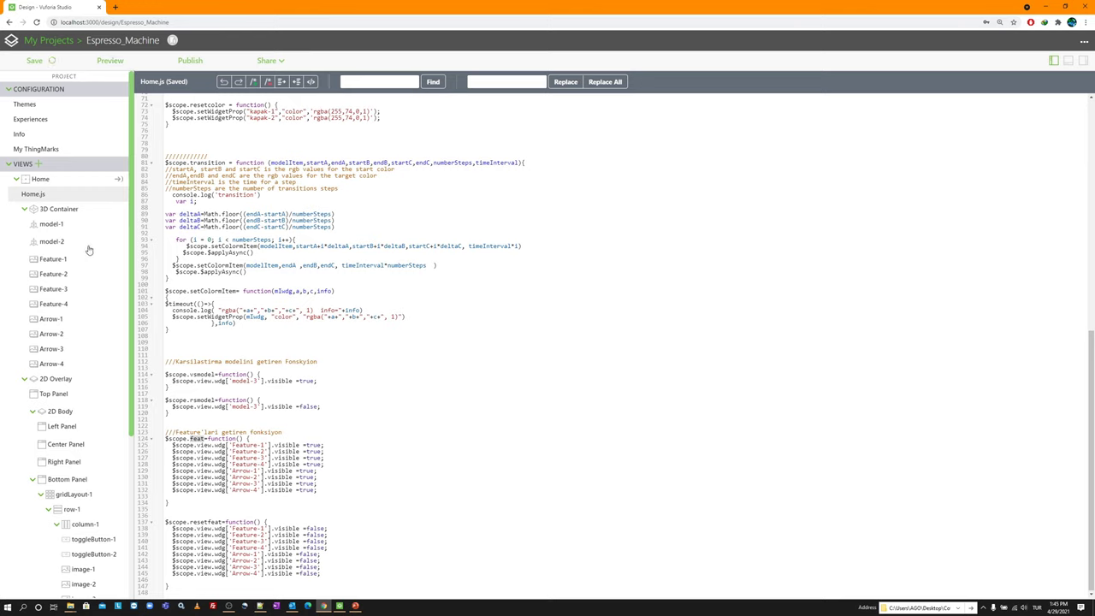
Step: Close the preview and bind toggleButton-1's Click event to the Reset service of model-1
click(73, 183)
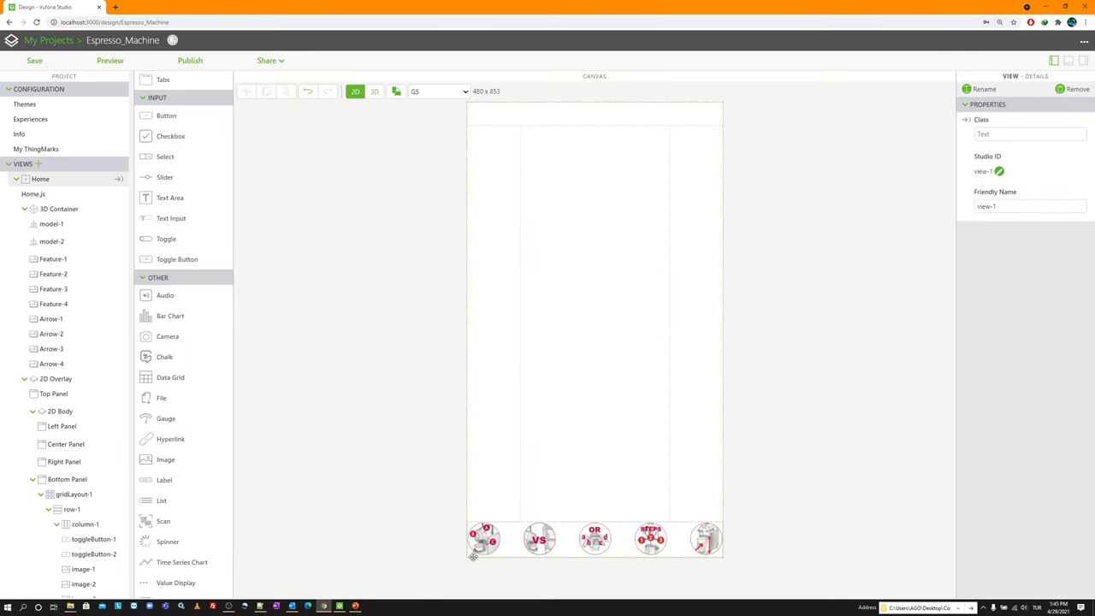
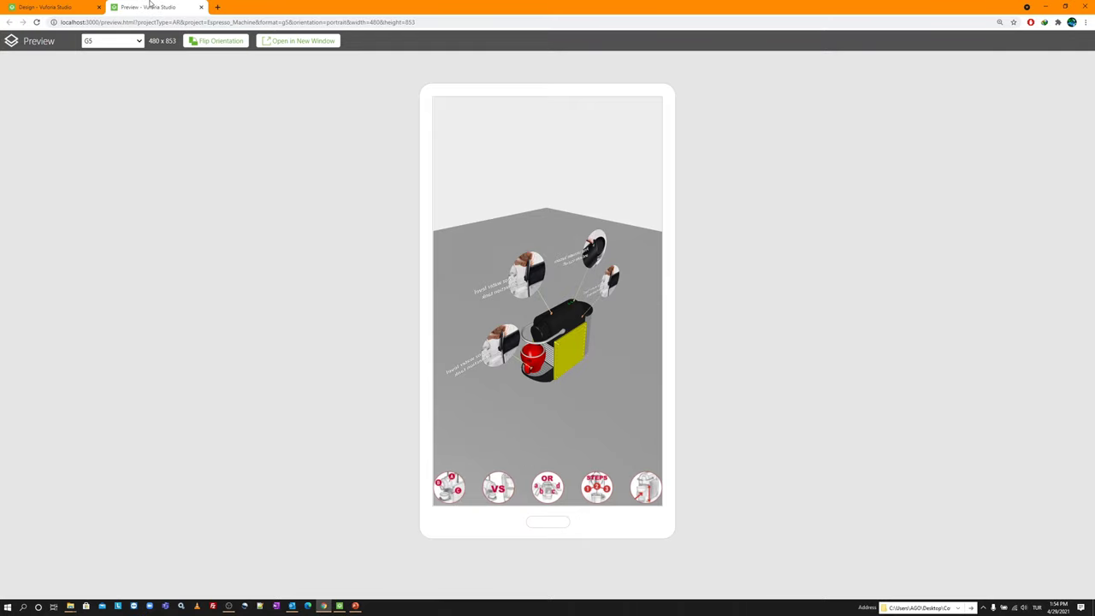
middle_click(150, 4)
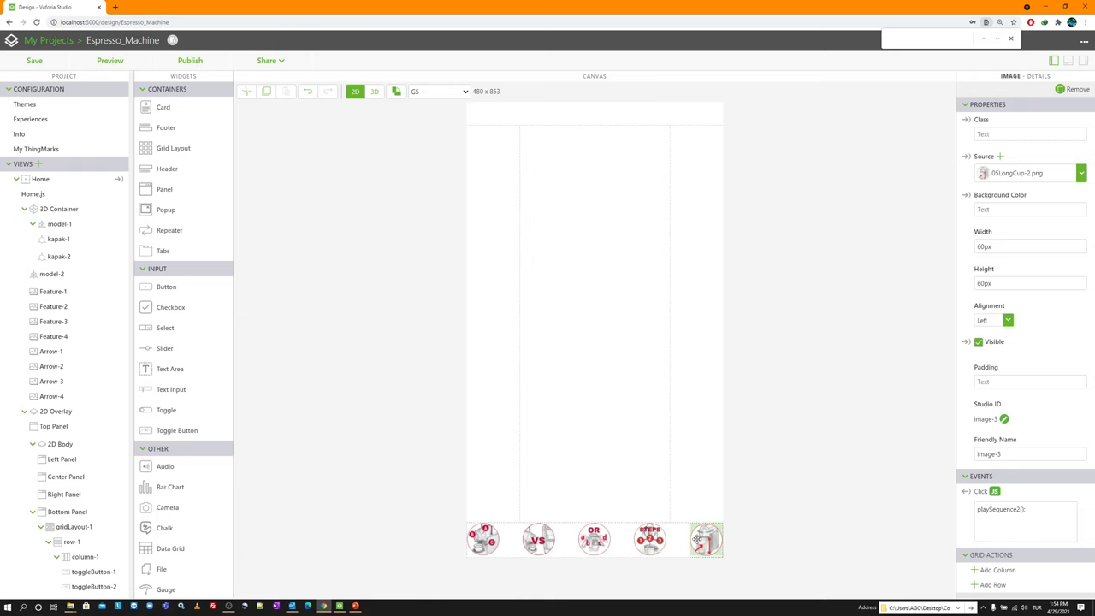
click(481, 539)
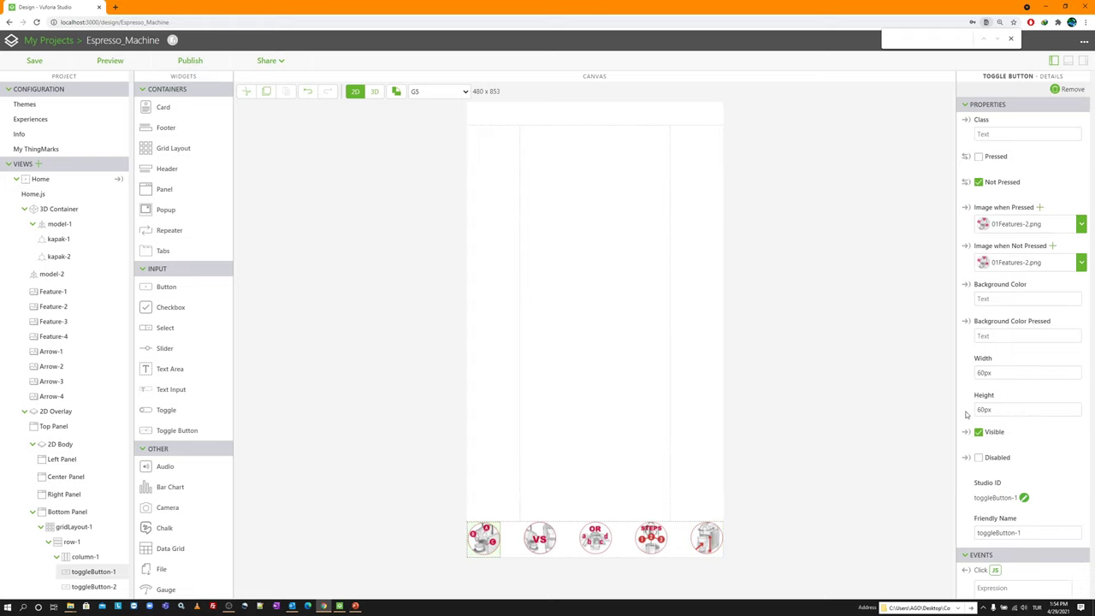
scroll(1004, 286, down, 3)
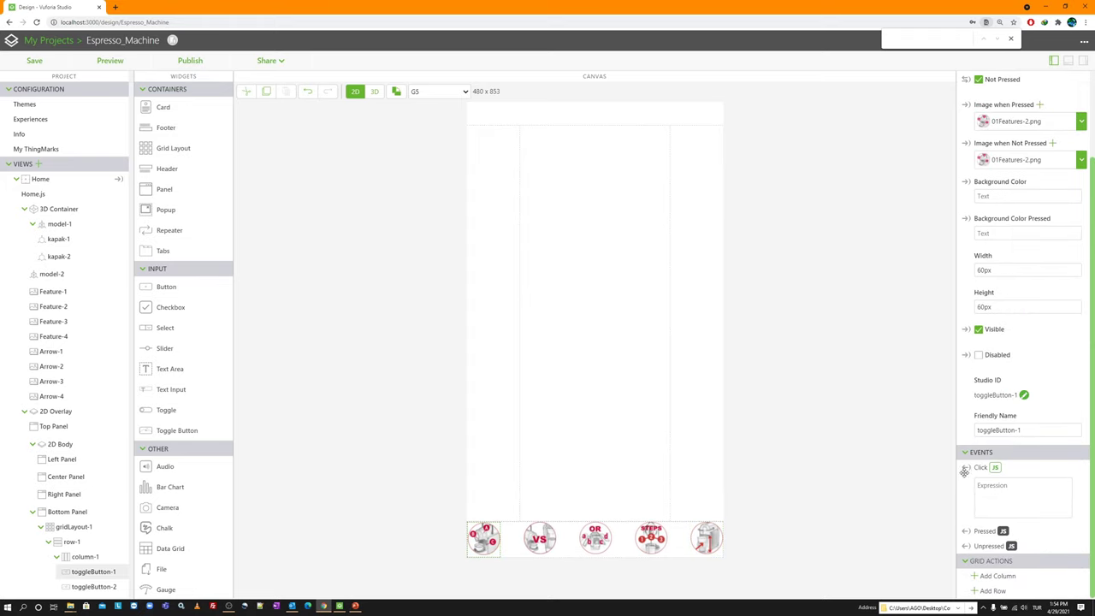
drag(965, 468, 74, 220)
click(531, 348)
click(547, 431)
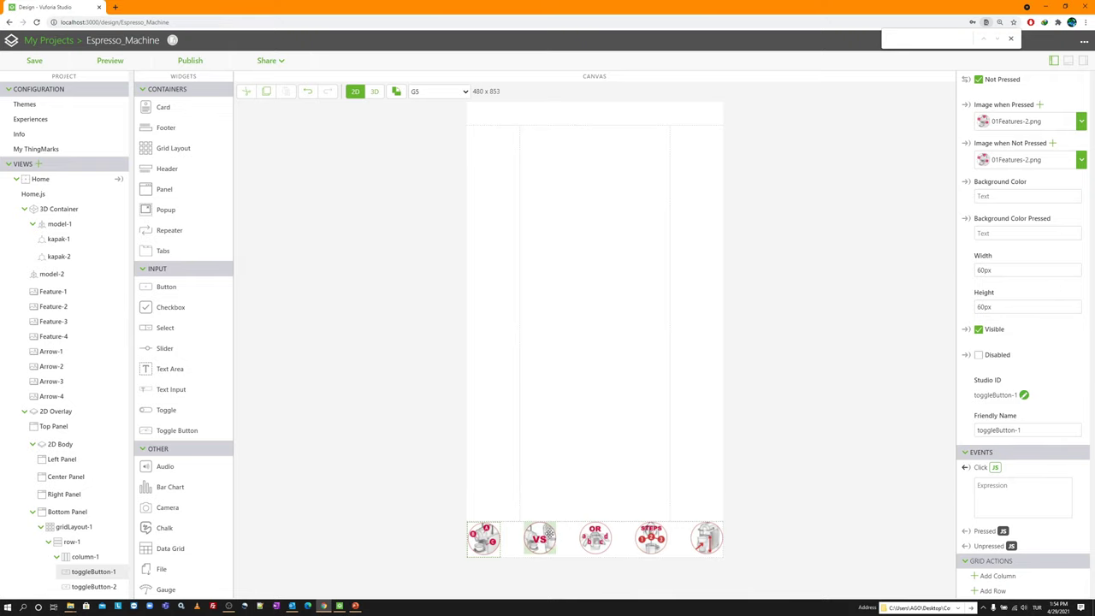
Step: Bind toggleButton-2's Click event to the Reset service of model-1
click(540, 537)
scroll(971, 475, down, 3)
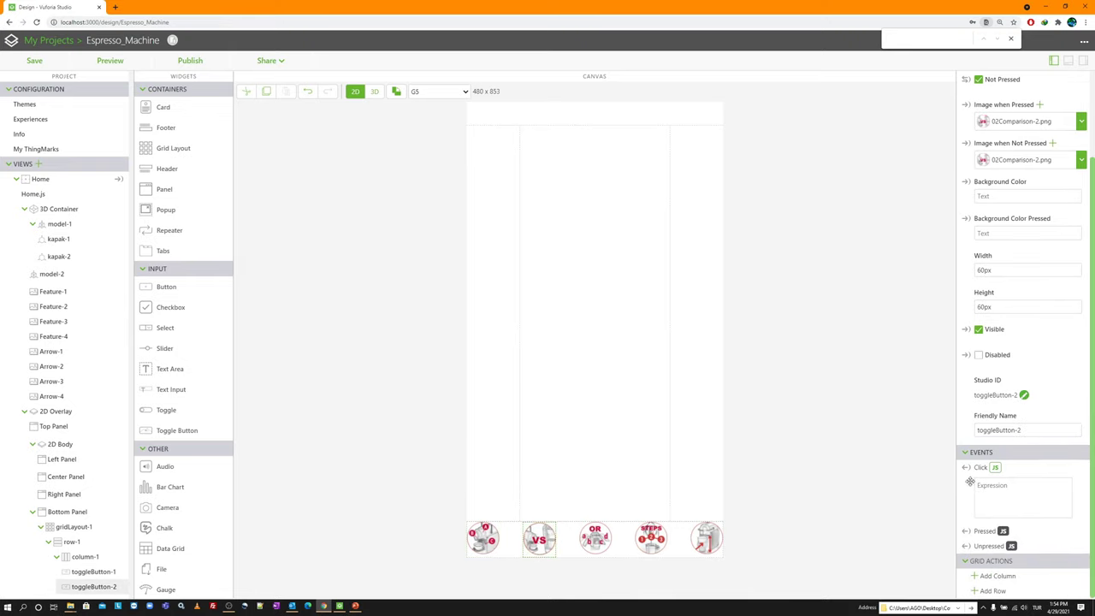
drag(78, 229, 81, 224)
click(531, 346)
click(548, 431)
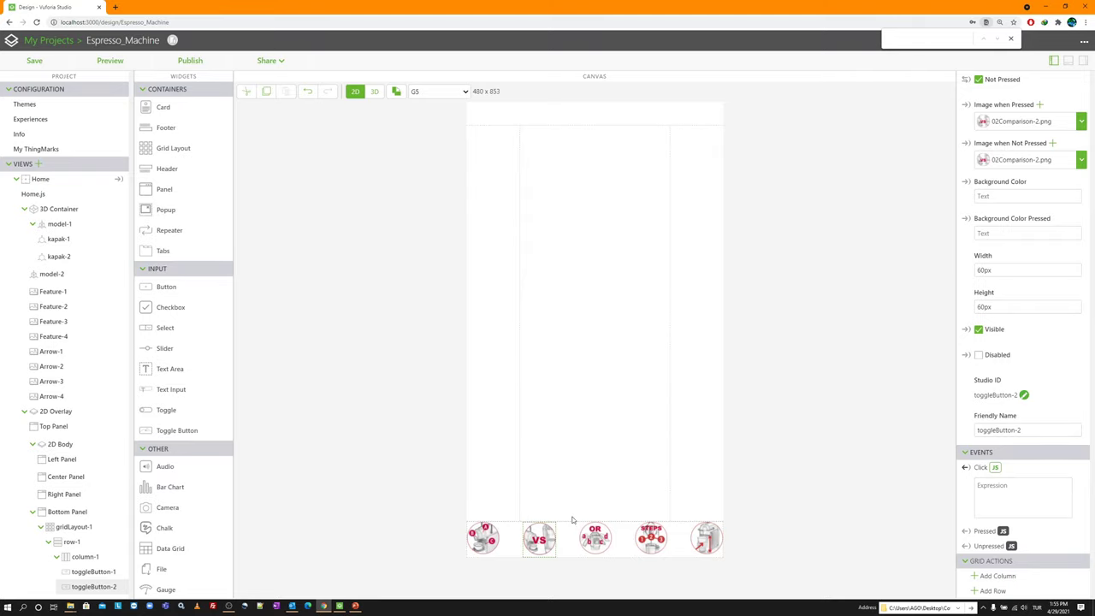
Step: Bind the Click event of image-1, the color icon, to the Reset service of model-1
click(586, 533)
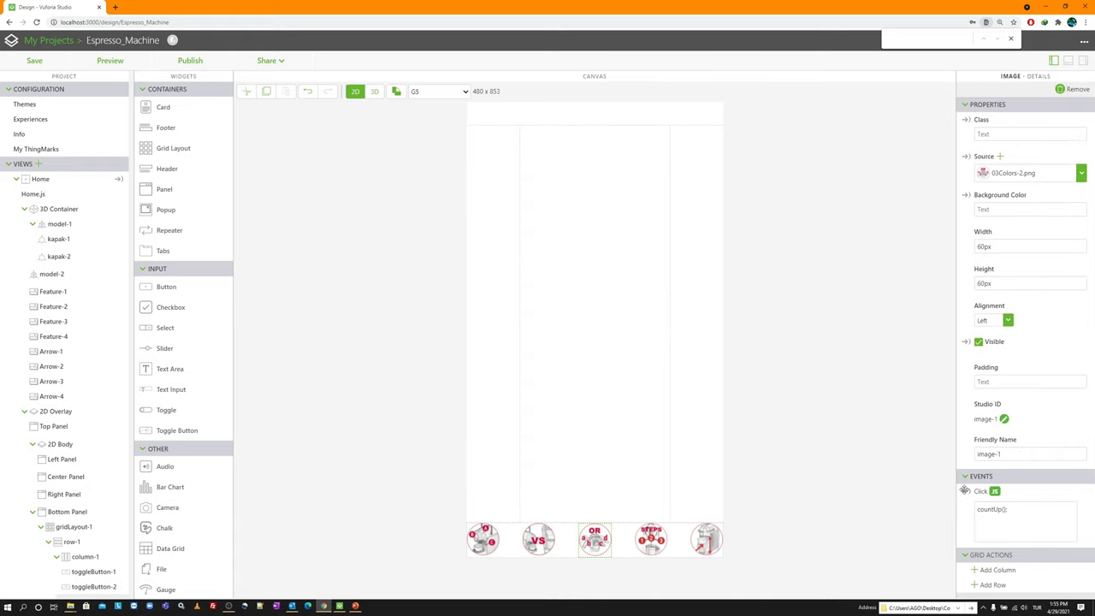
drag(965, 490, 91, 225)
click(531, 346)
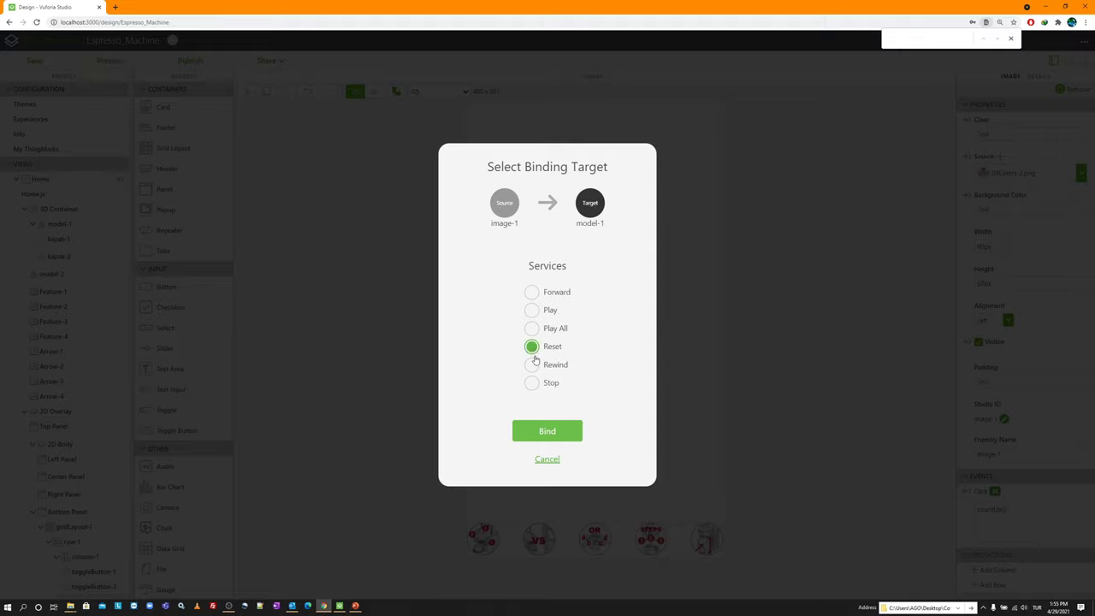
click(558, 431)
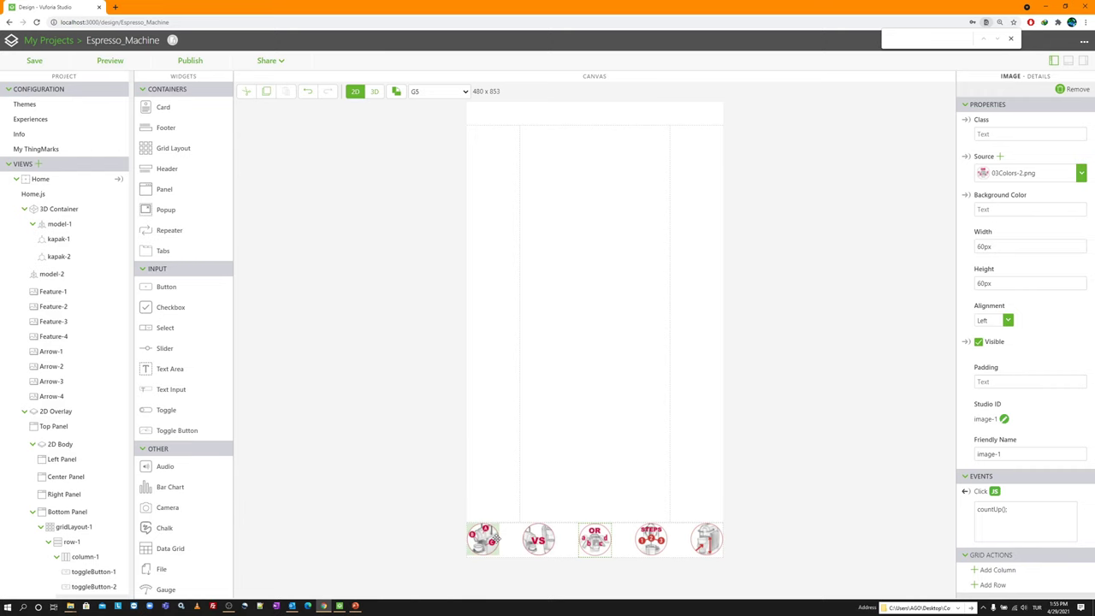
Step: Preview the experience, test the features, steps and long-cup icons, and close the preview
click(110, 60)
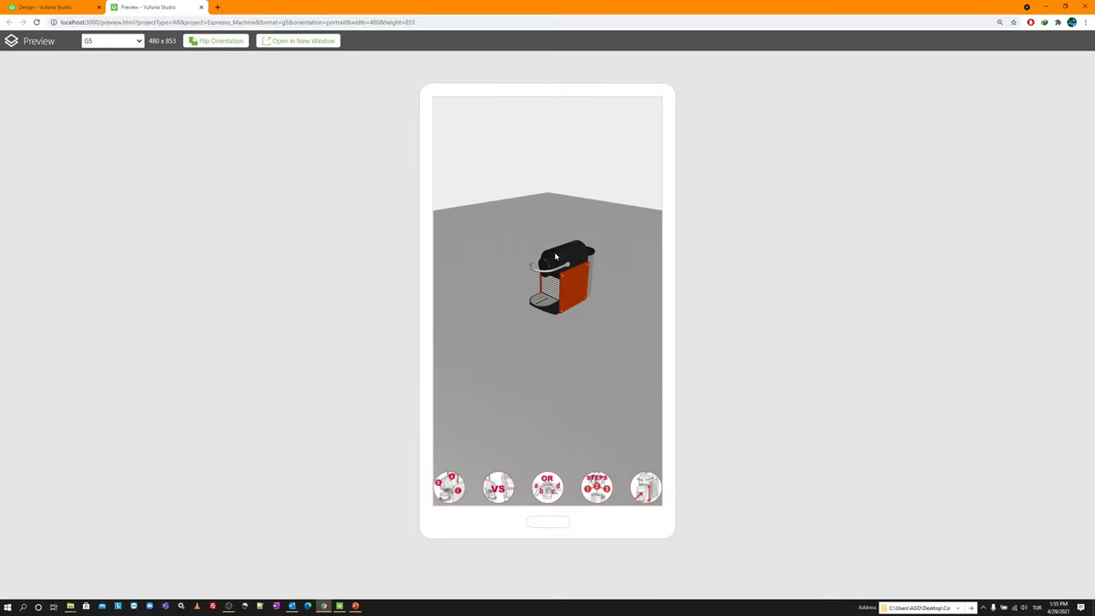
click(597, 493)
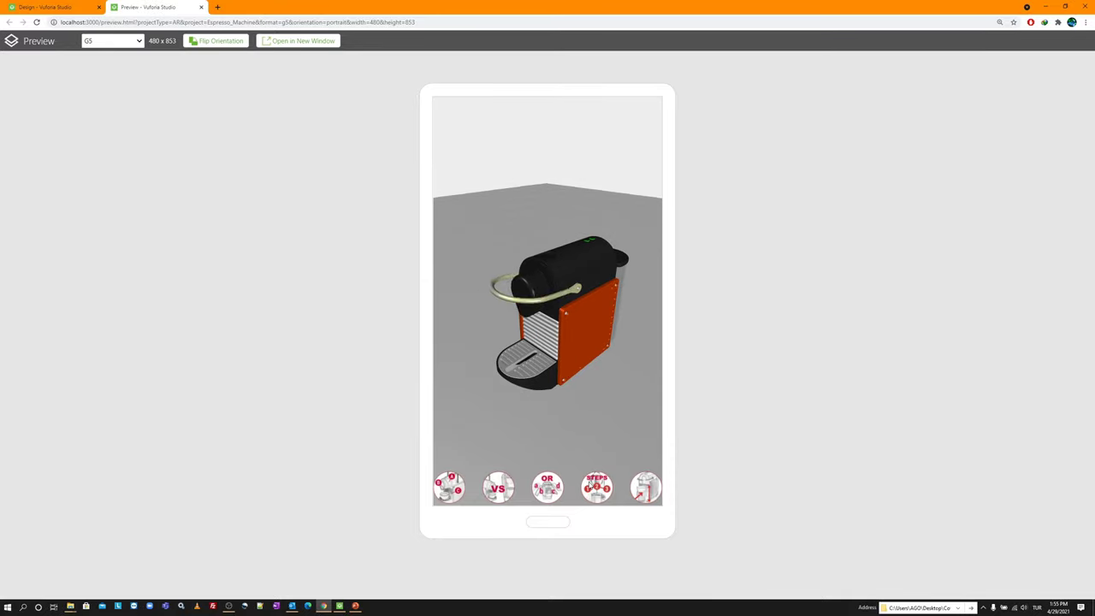
click(451, 488)
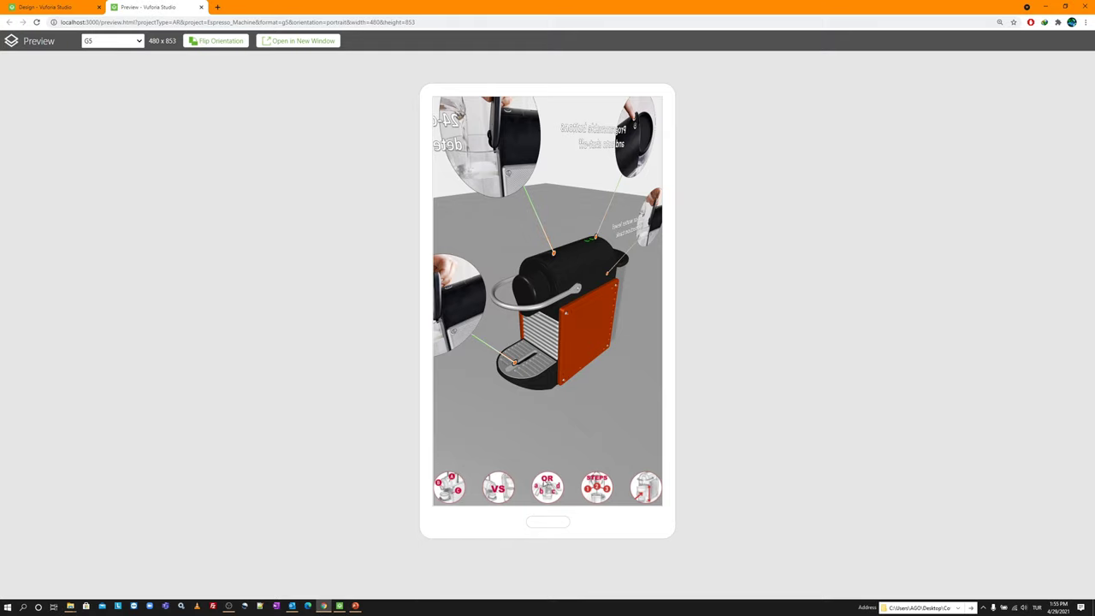
click(639, 494)
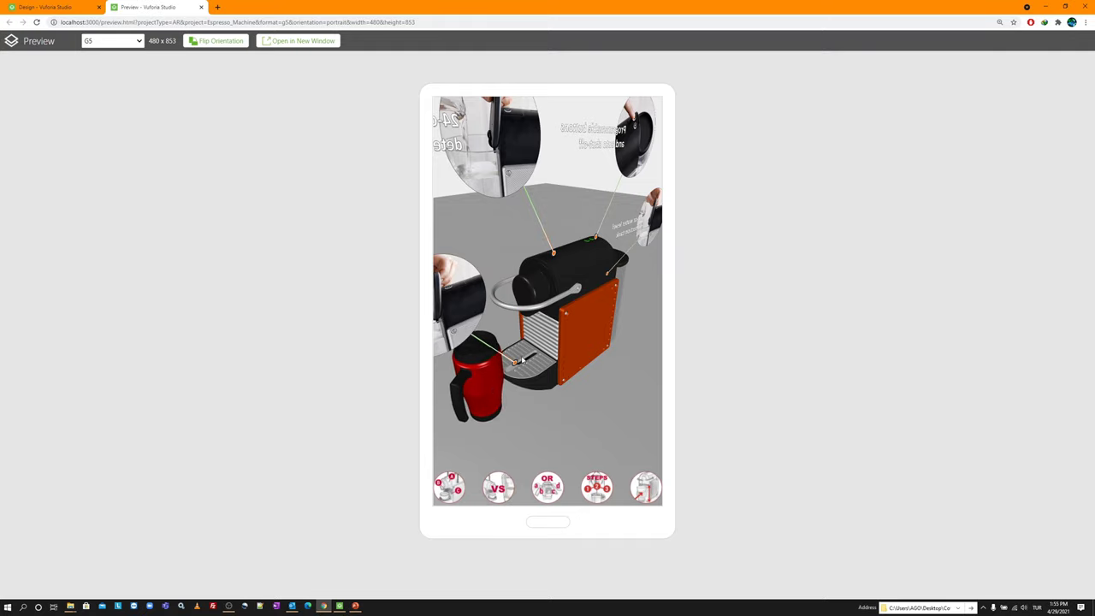
click(462, 486)
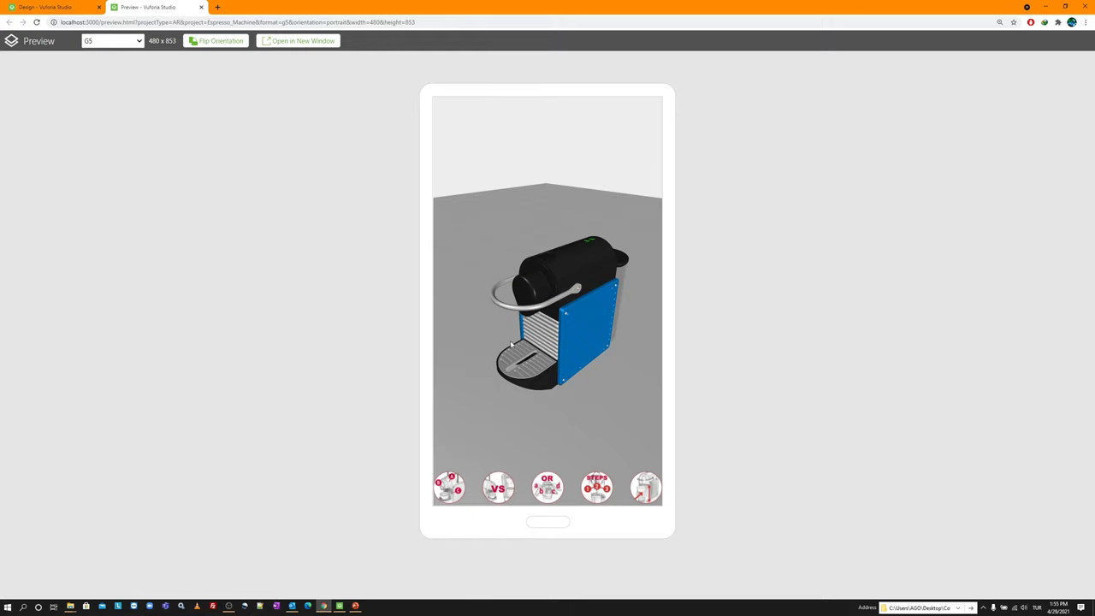
click(201, 7)
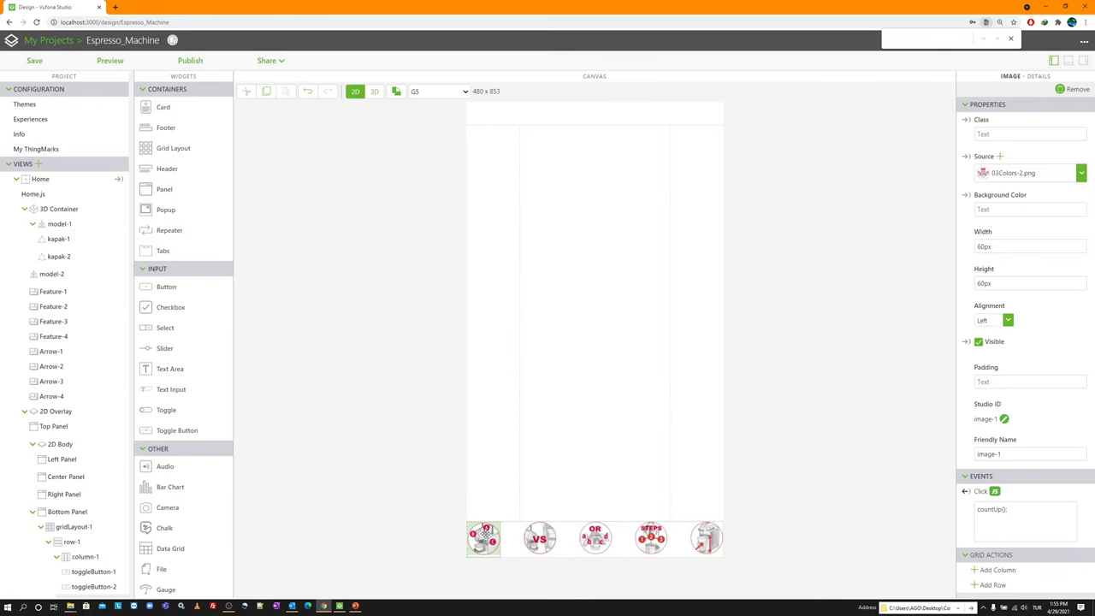
Step: Look up the name of the function in Home.js that hides the features and arrows
click(484, 535)
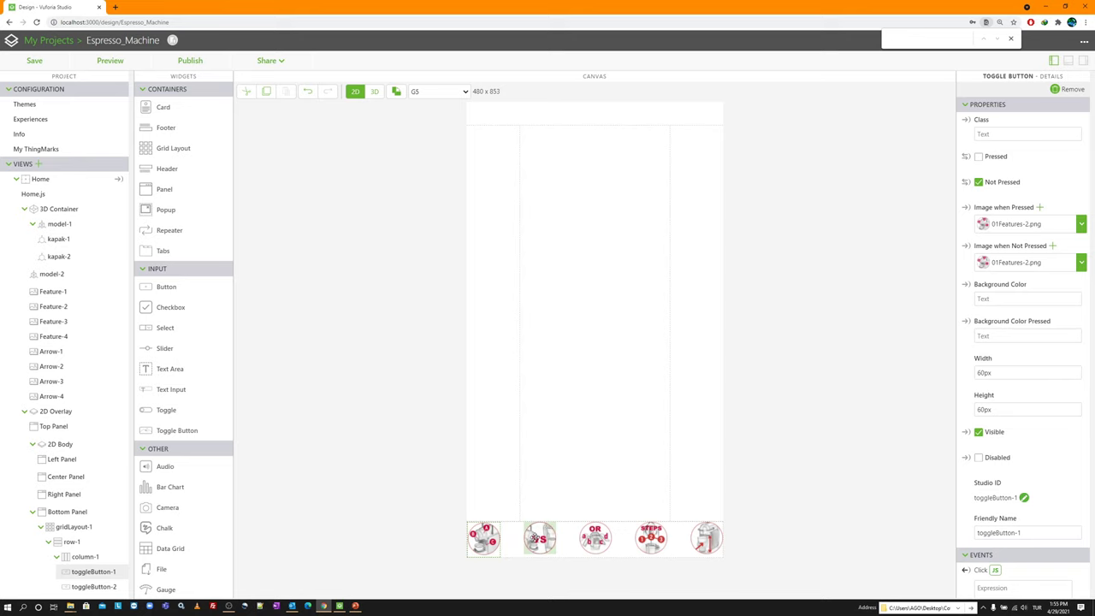
click(86, 196)
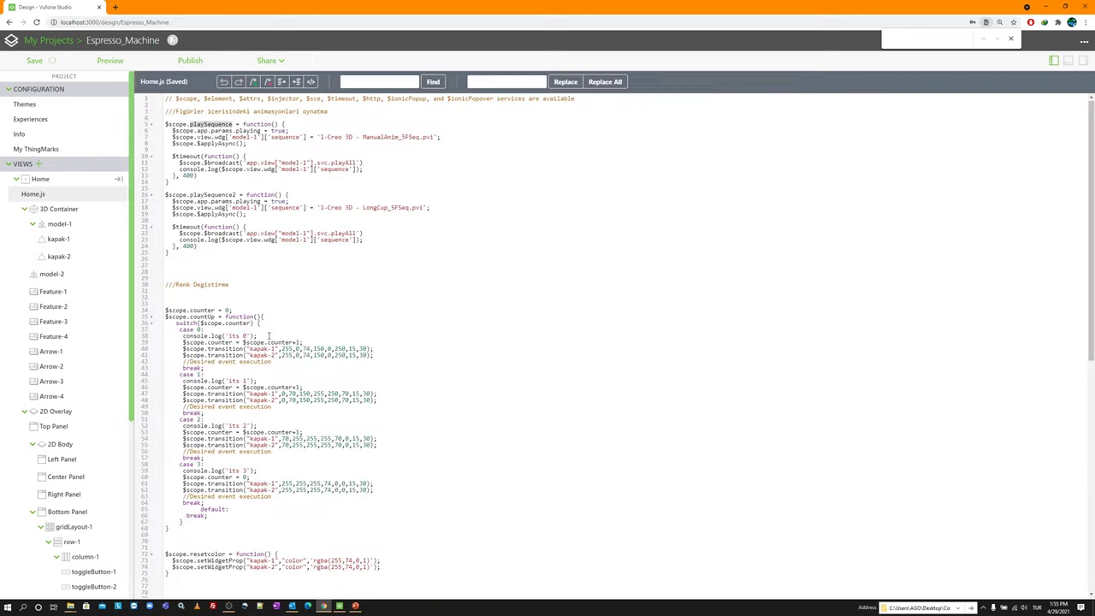
scroll(385, 441, down, 5)
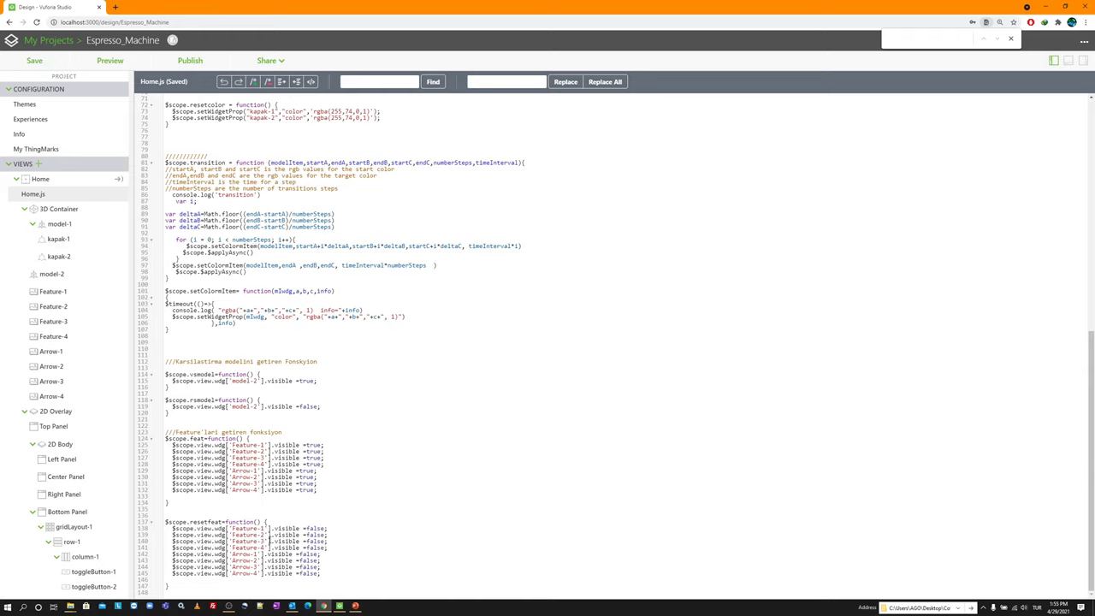
drag(223, 521, 193, 522)
click(59, 181)
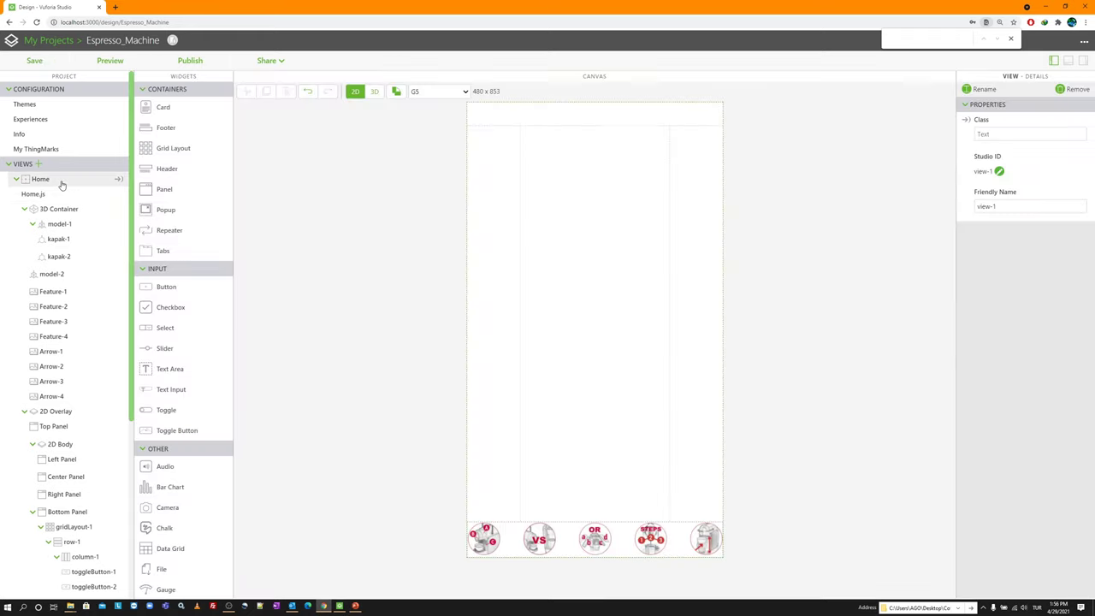
Step: Copy resetfeat(); from toggleButton-1's Unpressed expression into toggleButton-2's Click expression
click(485, 539)
scroll(1009, 530, down, 3)
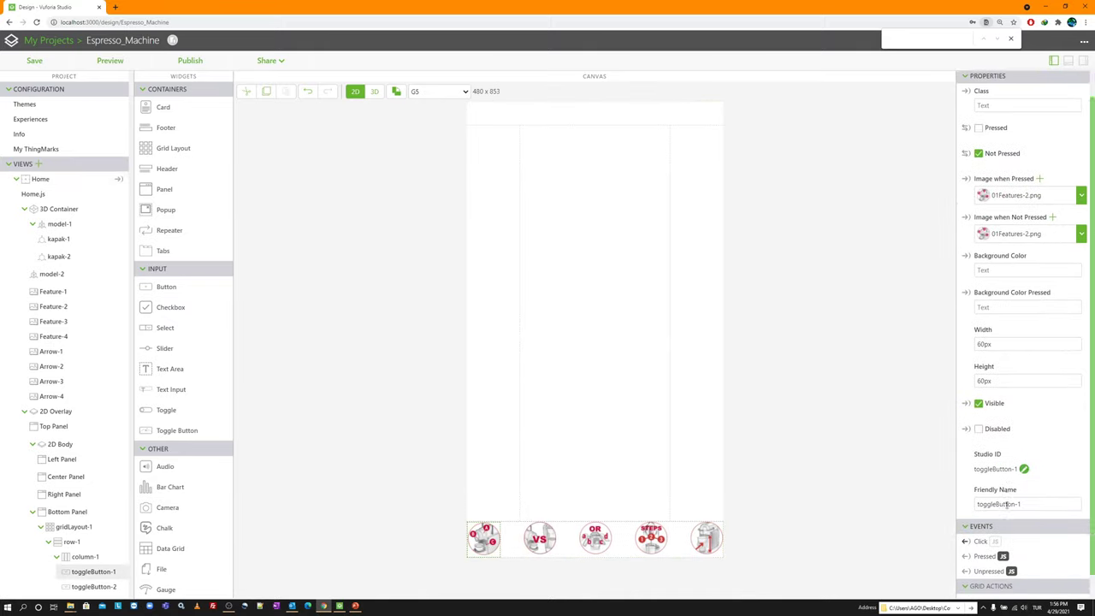
click(1010, 545)
scroll(1011, 548, down, 1)
drag(1009, 515, 946, 505)
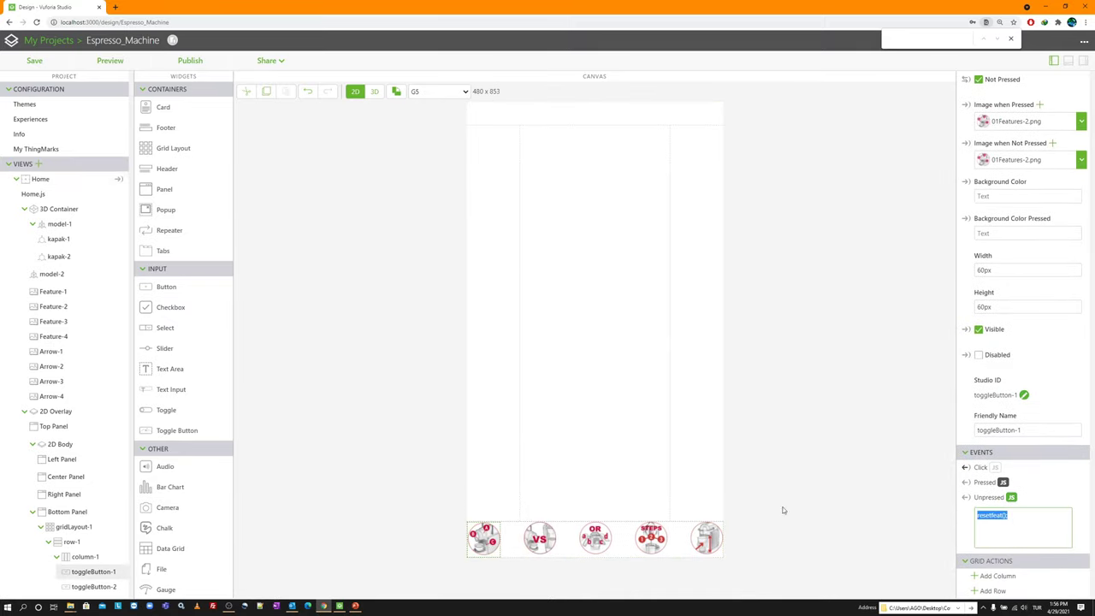
click(548, 541)
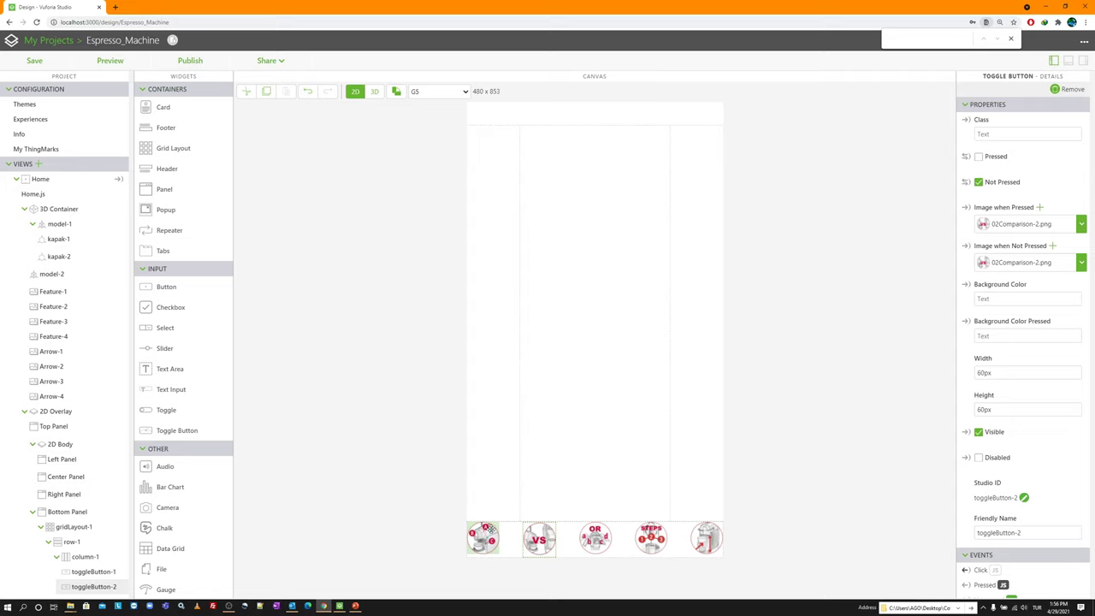
scroll(984, 479, down, 2)
click(996, 468)
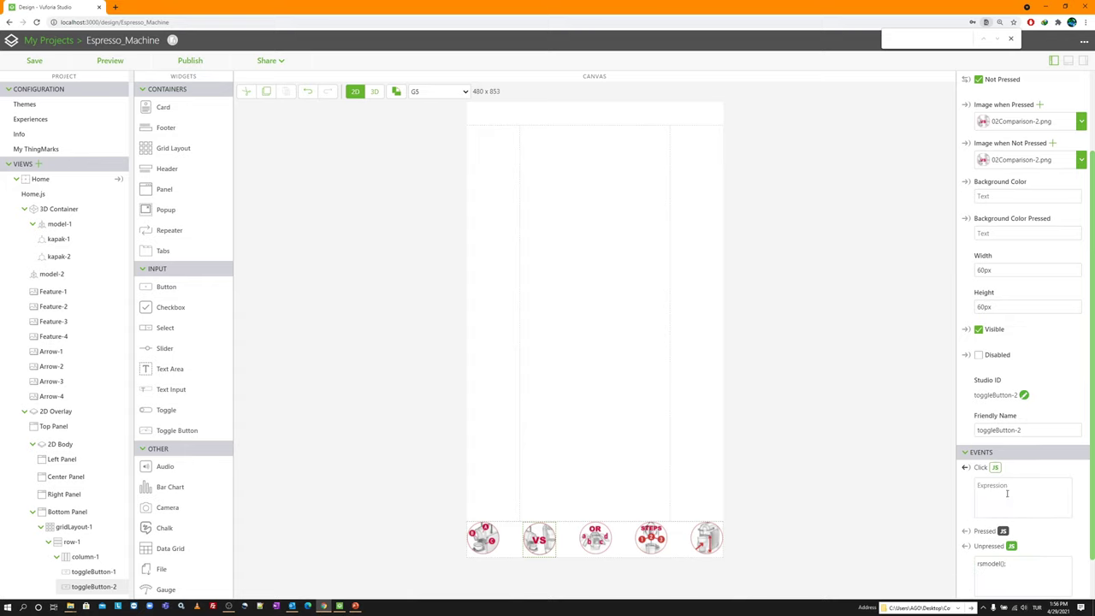
text(resetfeat();)
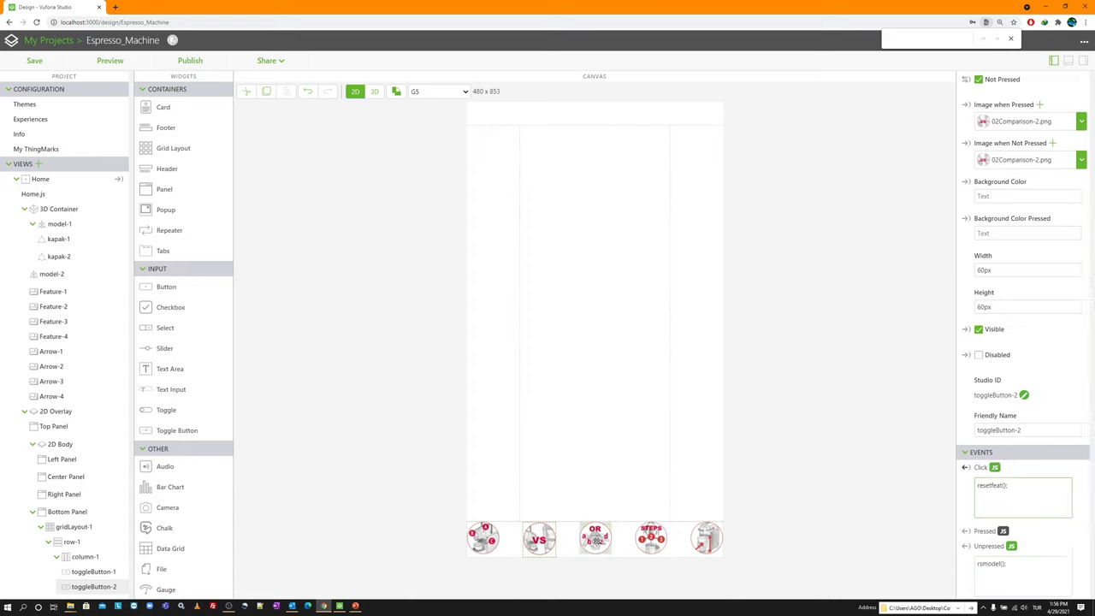
Step: Append resetfeat(); on a new line to the Click expressions of image-1, image-2 and image-3
click(595, 539)
text(resetfeat();)
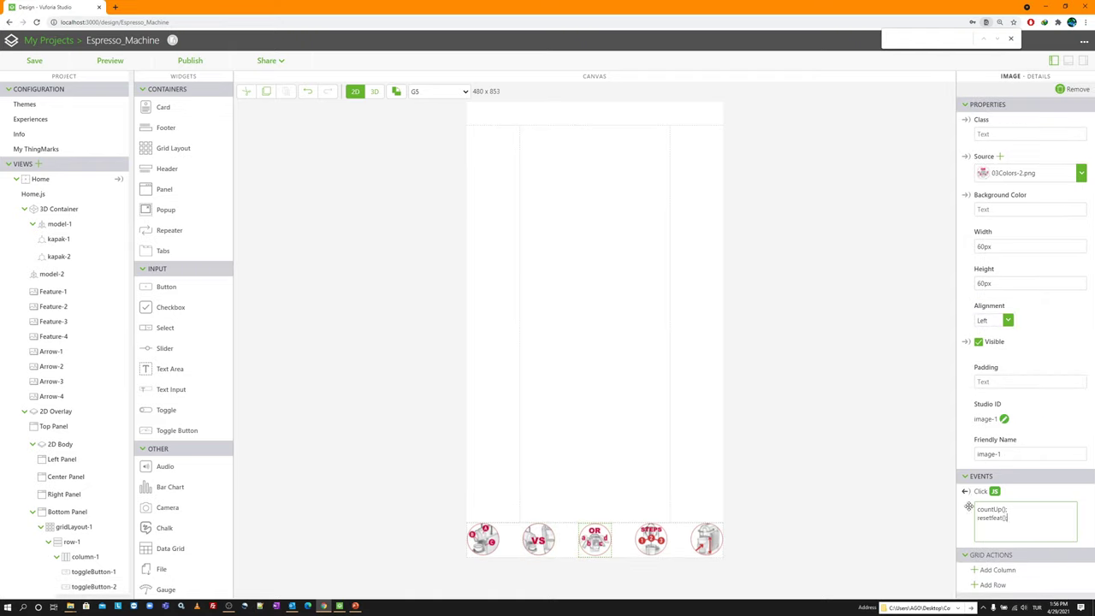
click(650, 540)
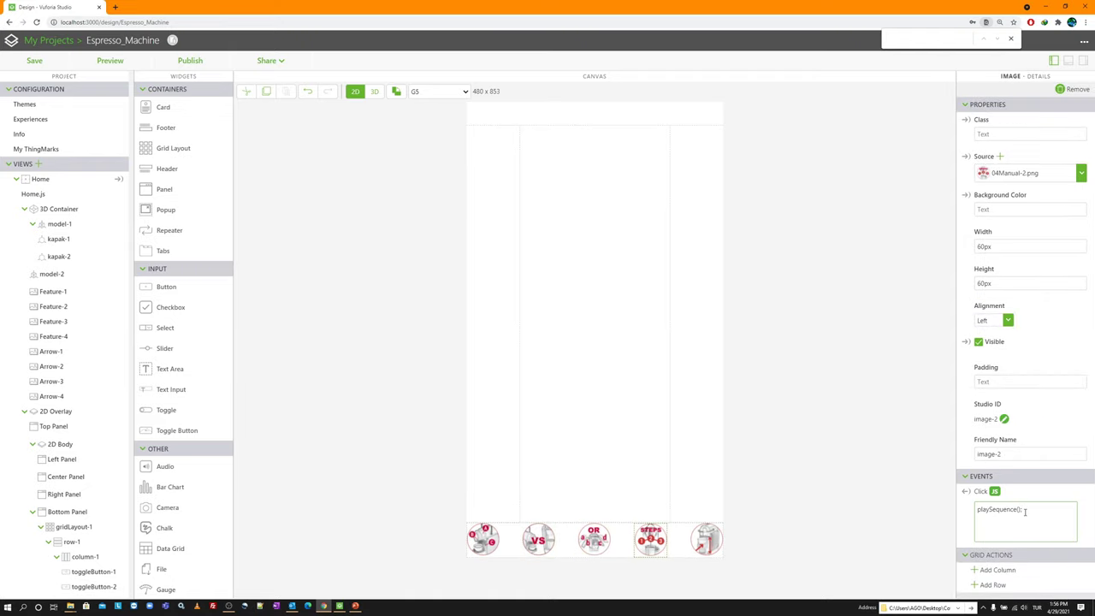
key(Return)
text(resetfeat();)
click(706, 540)
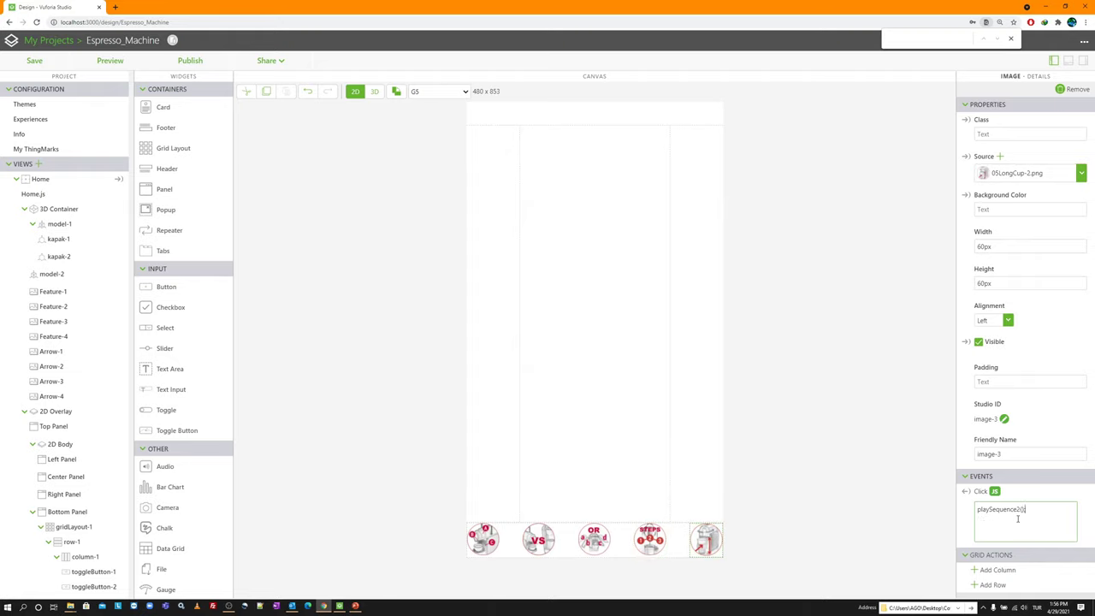
key(Return)
text(resetfeat();)
Step: Preview the experience again and test the features, comparison and color icons in combination
click(108, 59)
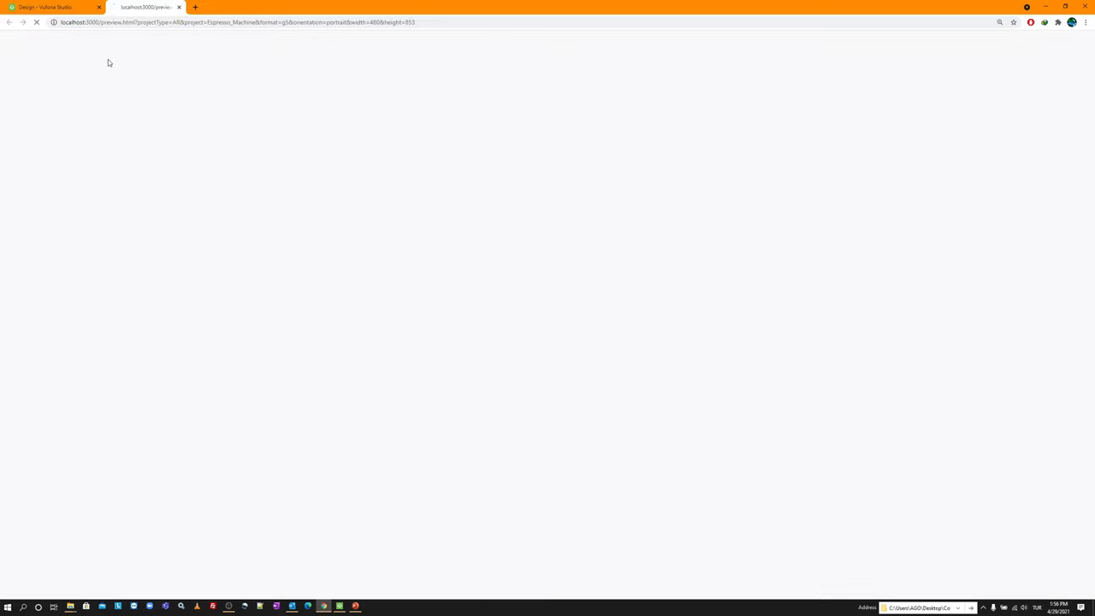
scroll(561, 302, up, 3)
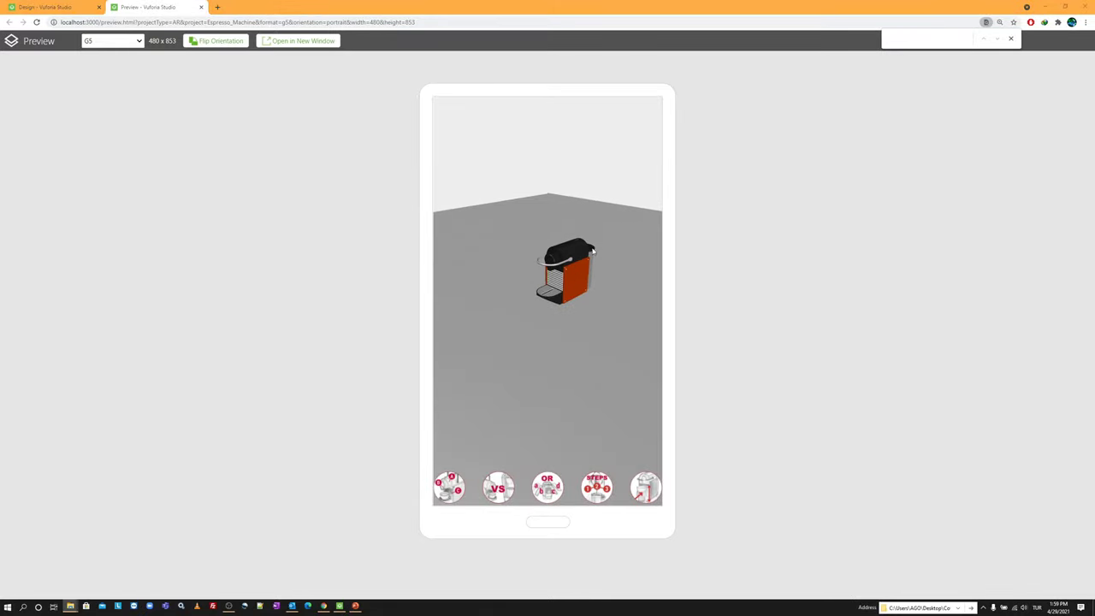
click(449, 487)
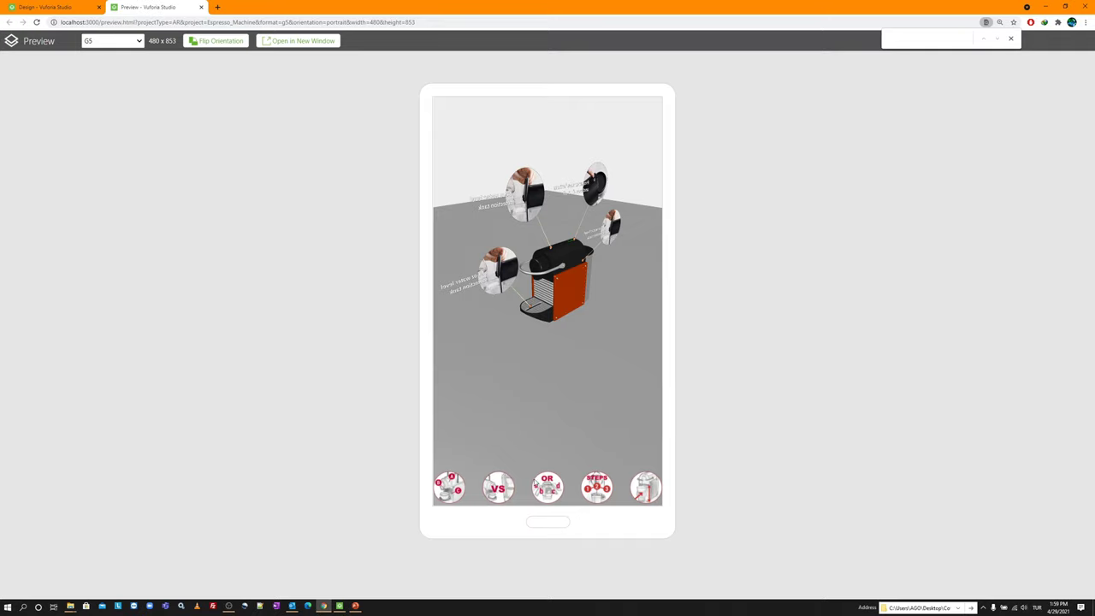
click(506, 493)
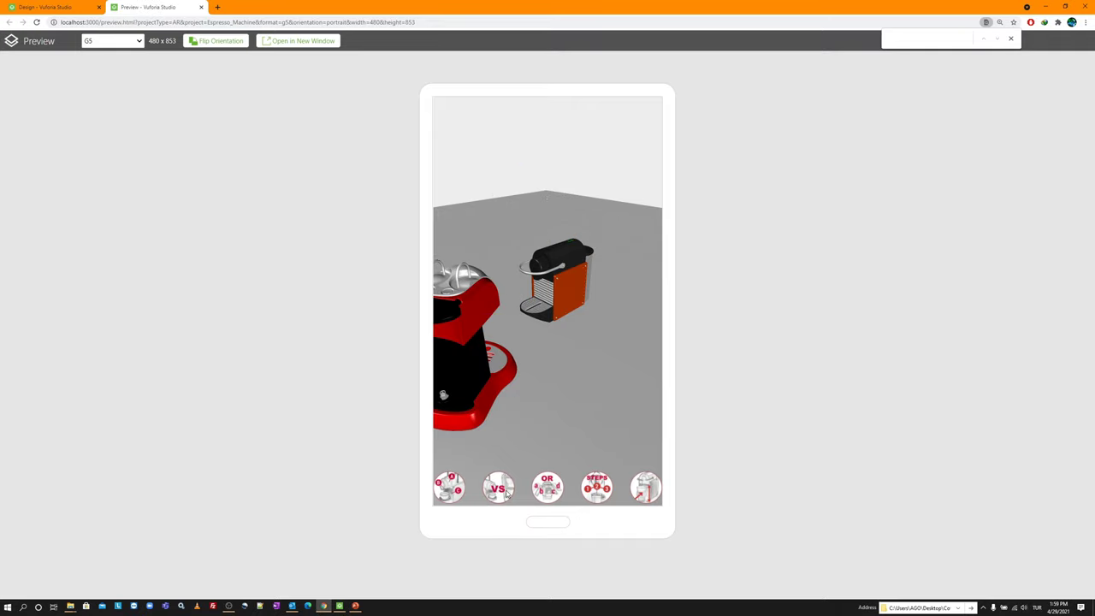
click(452, 490)
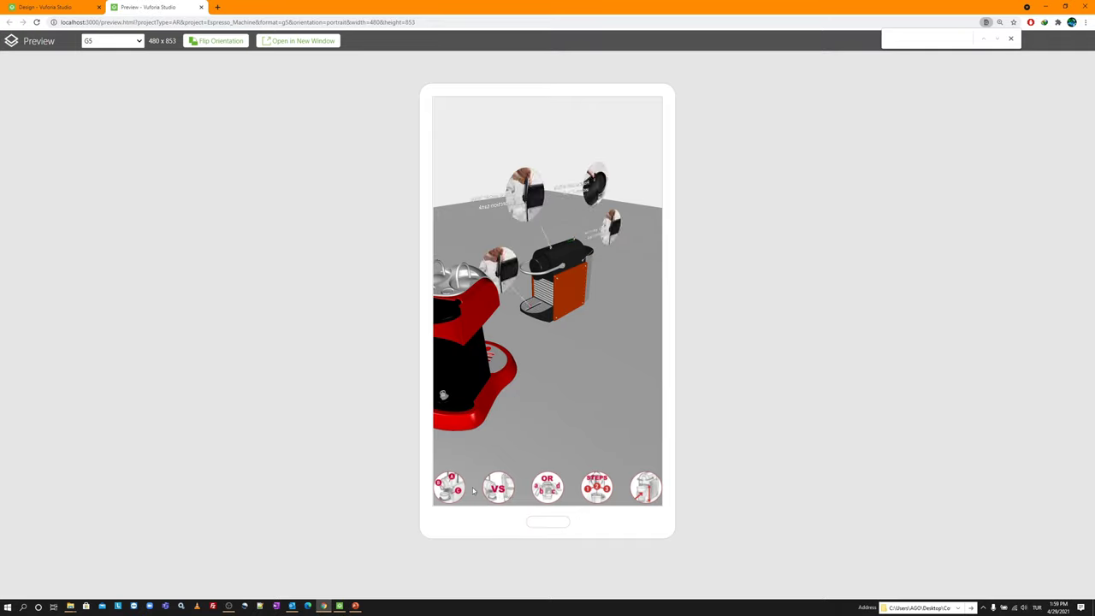
click(549, 492)
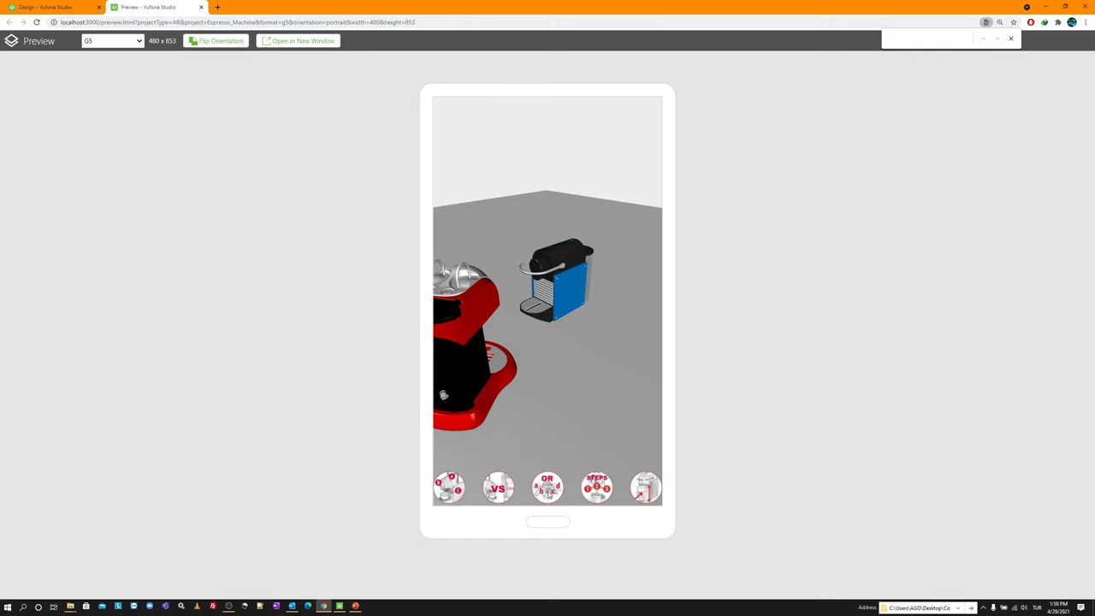
Step: Test the features icon followed by the steps icon in the preview, and return to the design view
click(445, 493)
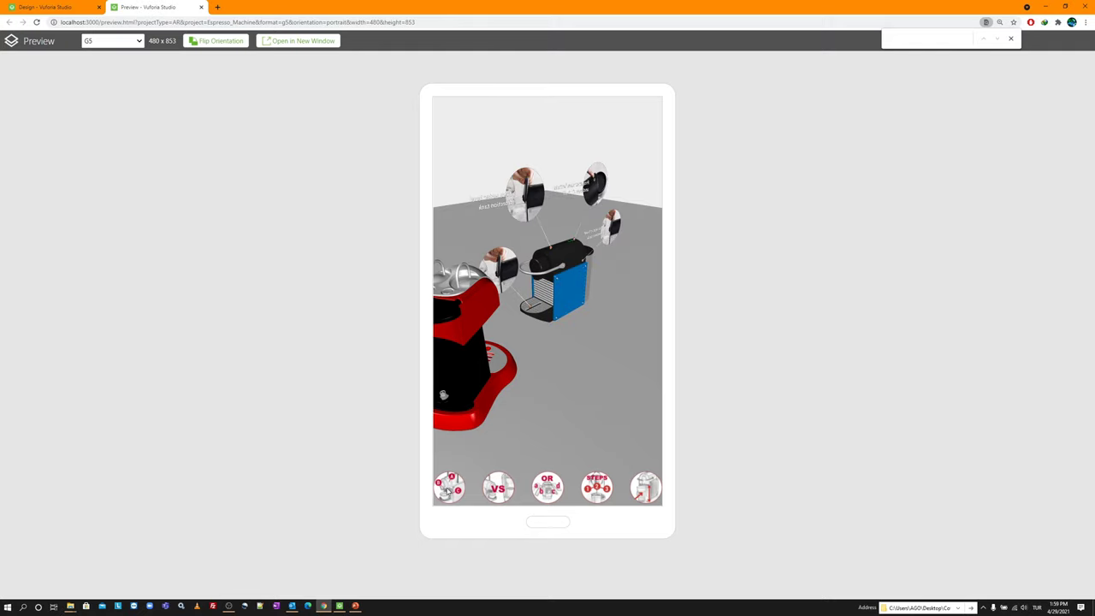
click(604, 488)
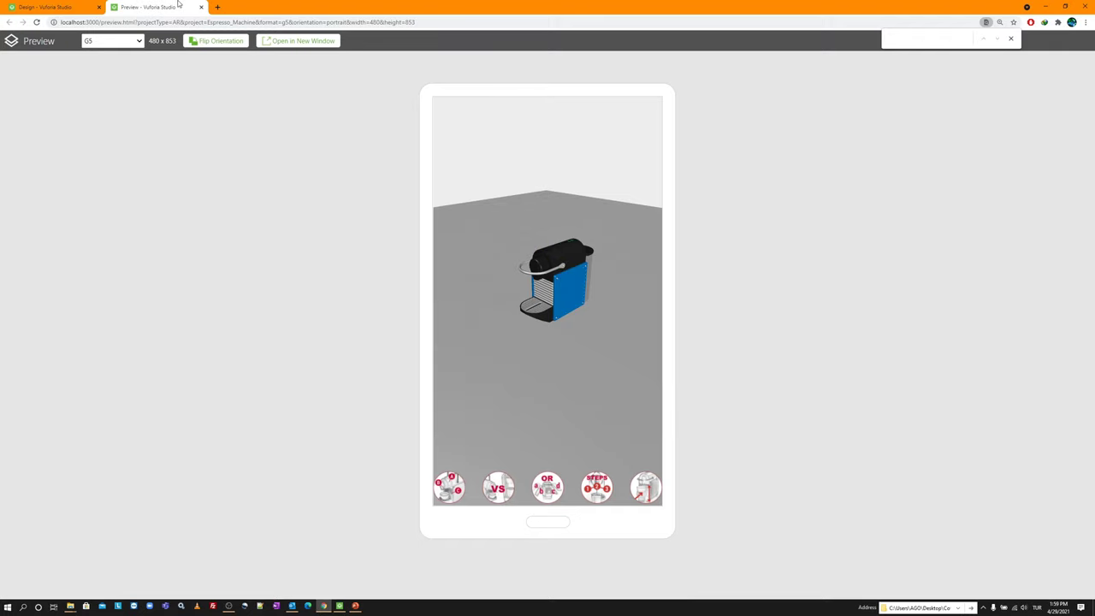
click(47, 6)
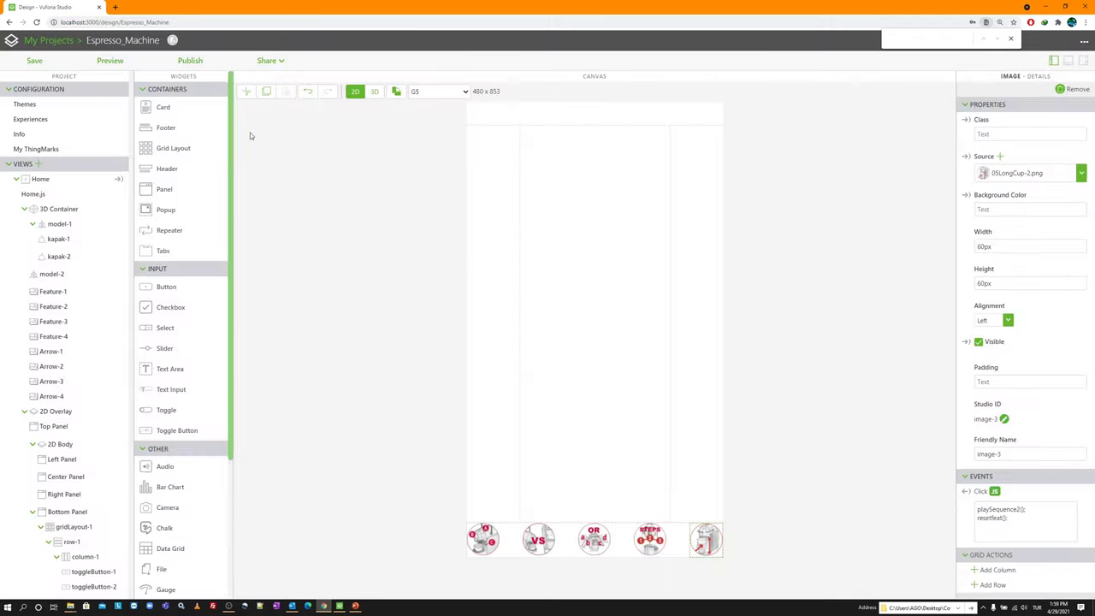
Step: Copy rsmodel(); from toggleButton-2's Unpressed expression into toggleButton-1's Click expression
click(538, 537)
scroll(1010, 535, down, 2)
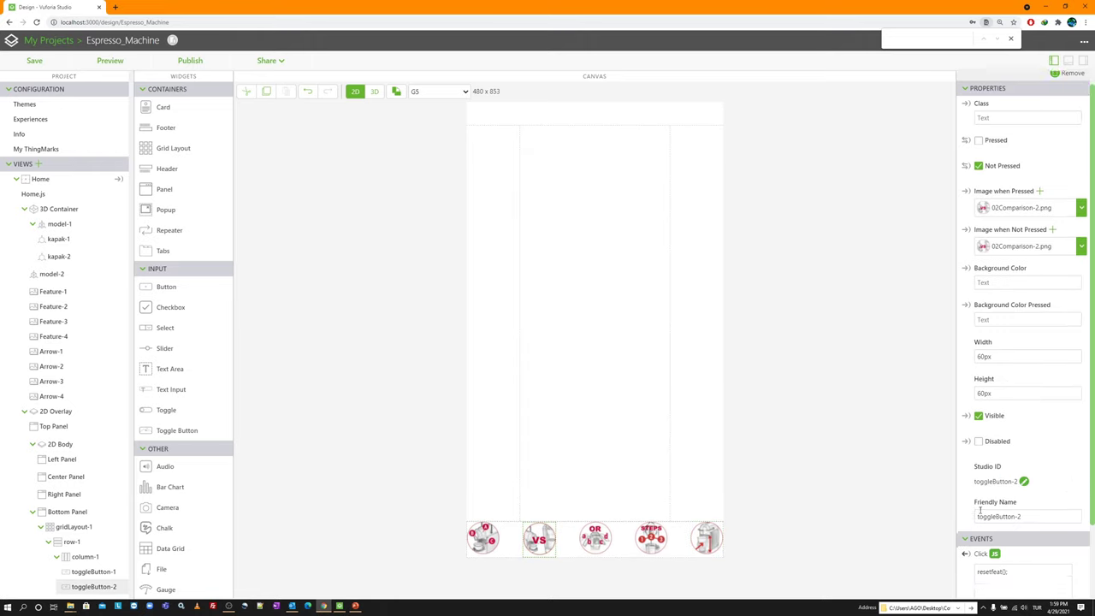
click(1012, 546)
scroll(1011, 547, down, 1)
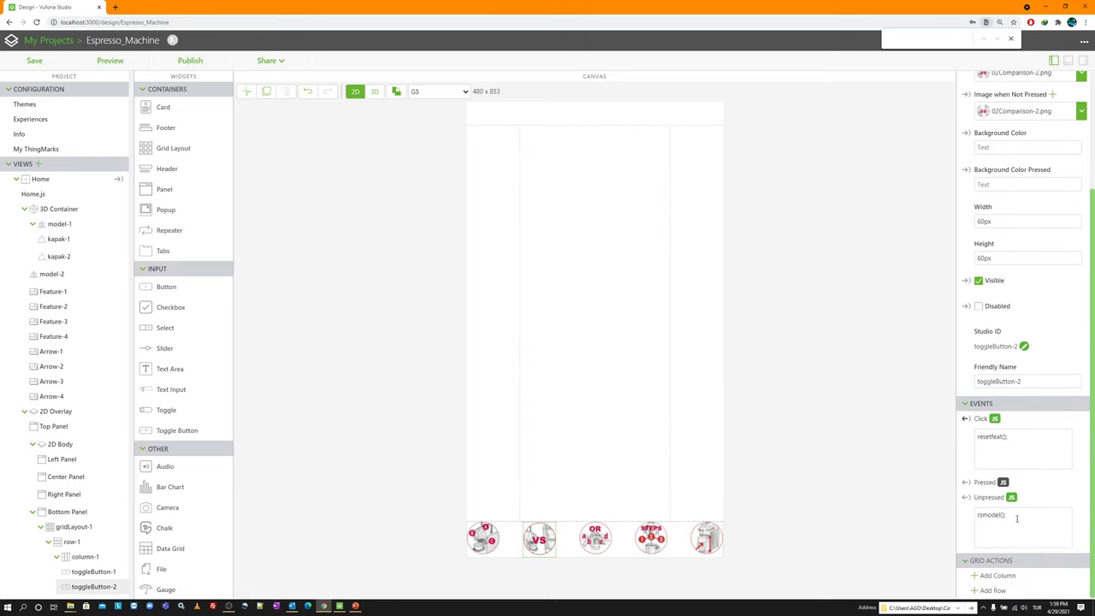
drag(1014, 516, 960, 510)
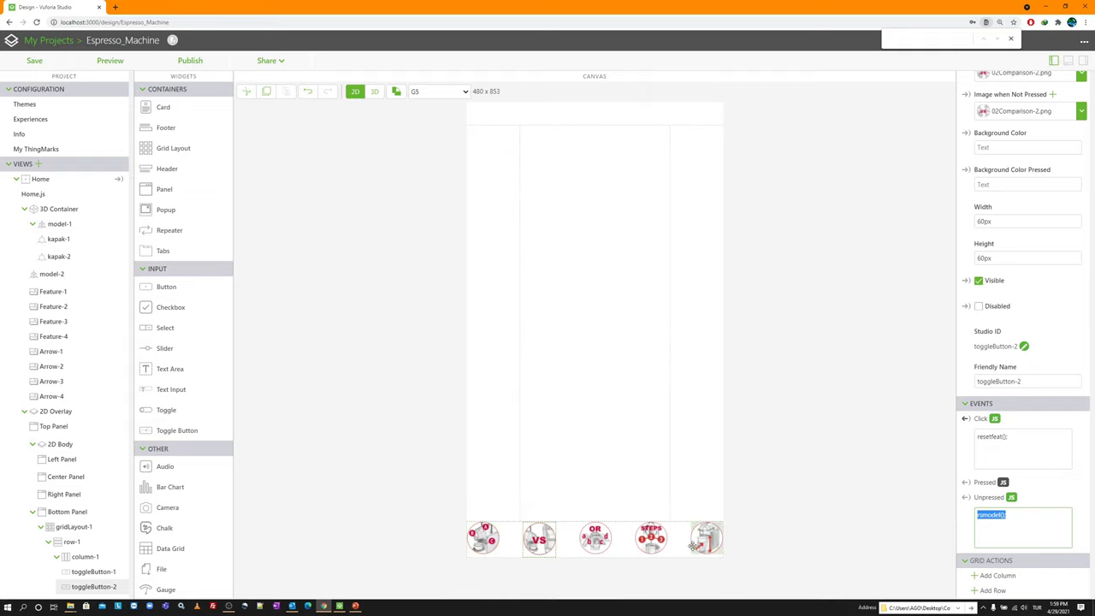
click(484, 538)
scroll(1018, 479, down, 2)
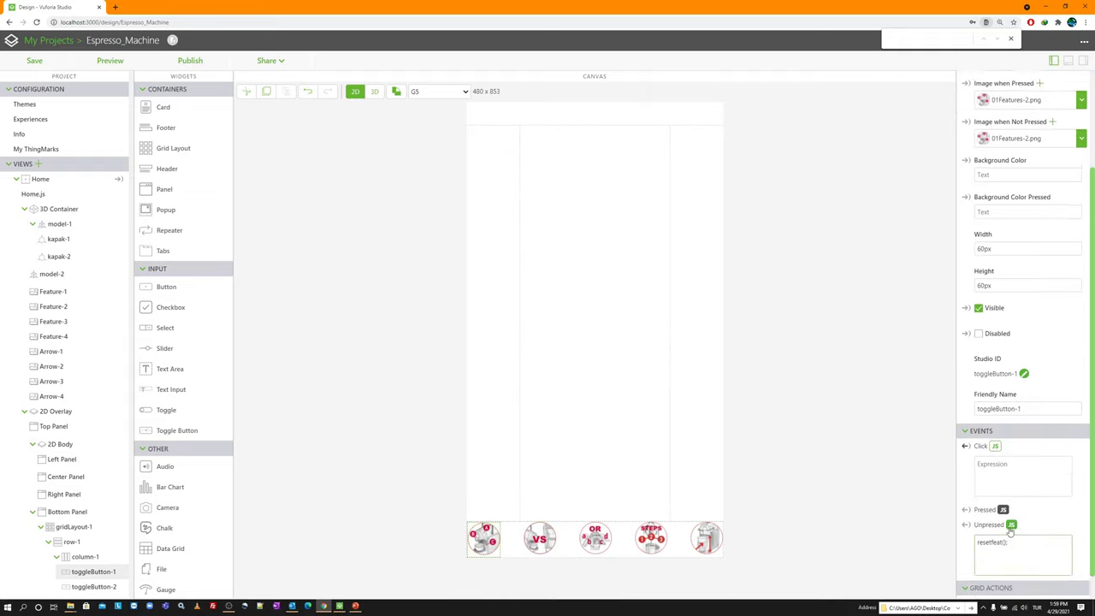
click(986, 439)
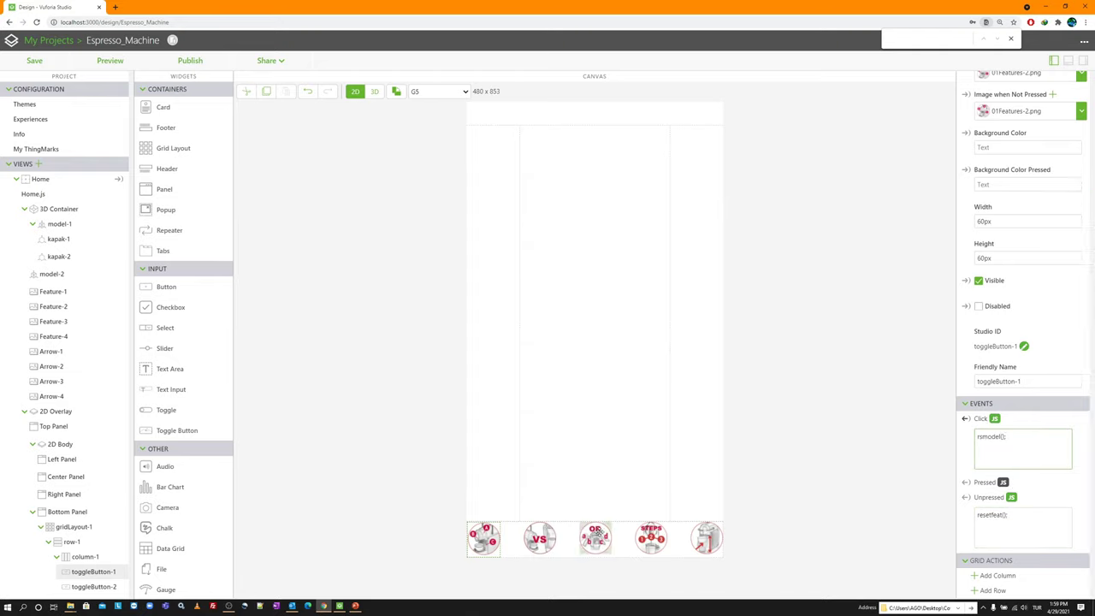
Step: Append rsmodel(); on a new line to the Click expressions of image-1, image-2 and image-3
click(596, 536)
key(Return)
text(rsmodel();)
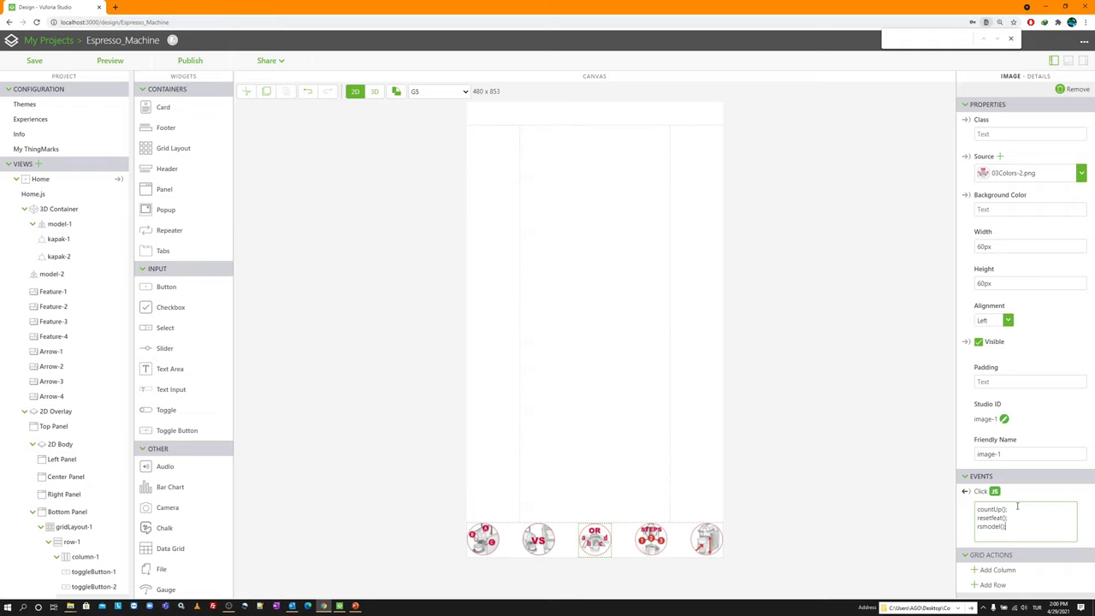
click(650, 539)
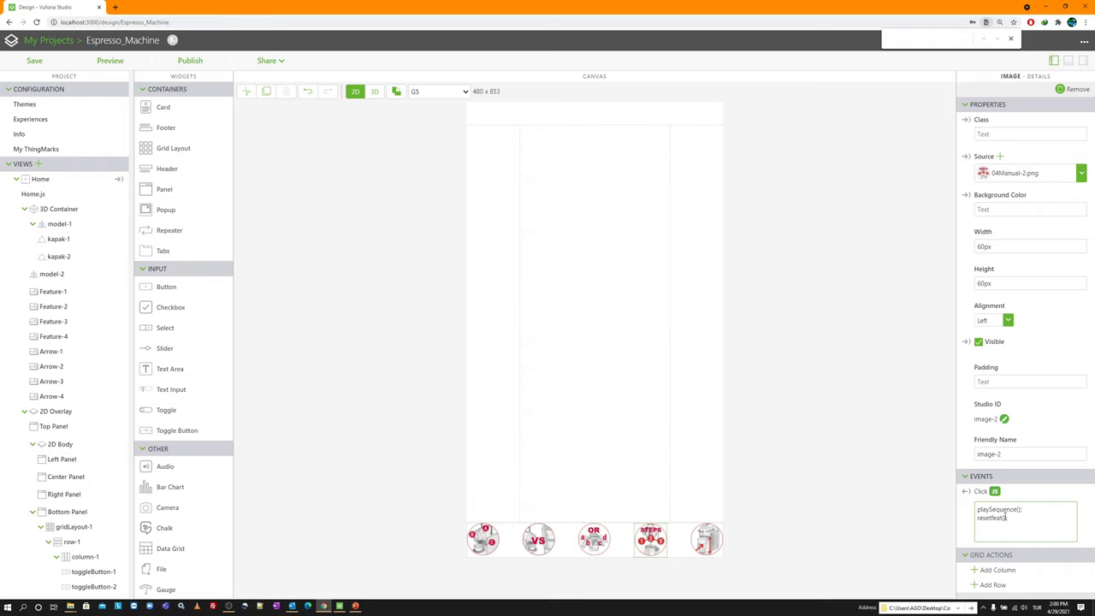
click(706, 539)
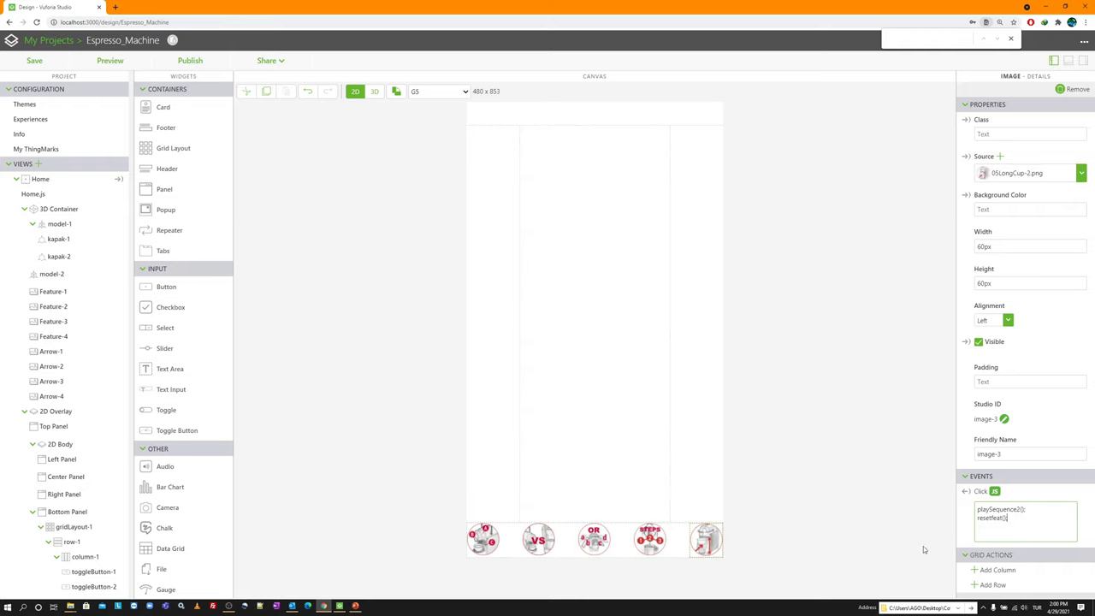
key(Return)
text(rsmodel();)
Step: Find the function in Home.js that resets the kapak colors and copy its name, resetcolor
click(597, 535)
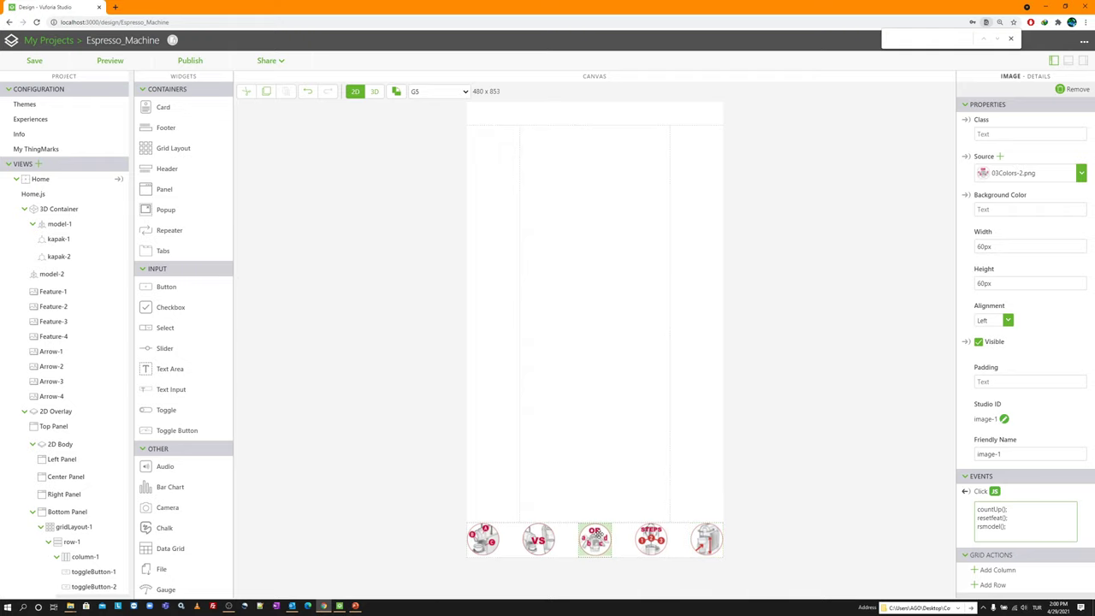
click(51, 195)
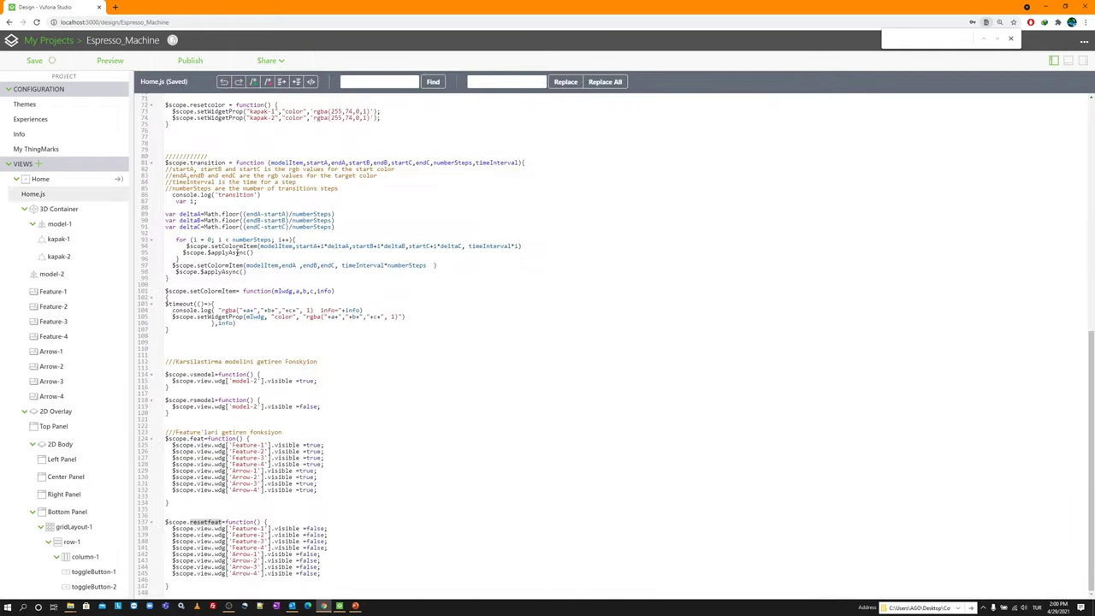
scroll(269, 277, up, 10)
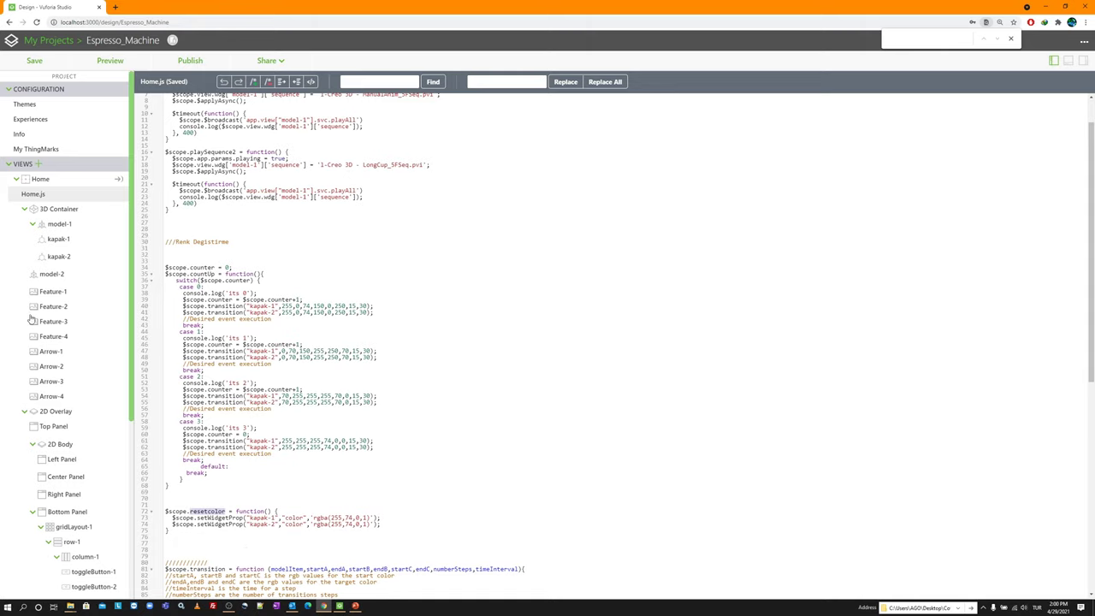
click(34, 181)
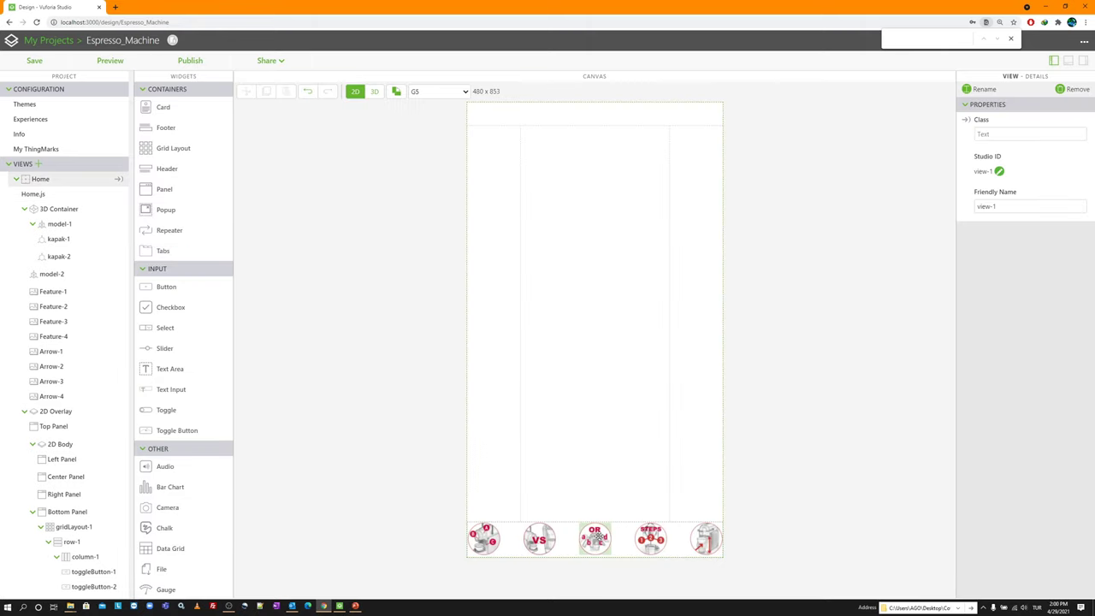
Step: Add resetcolor on a new line to the Click expressions of toggleButton-1 and toggleButton-2
click(596, 537)
click(489, 541)
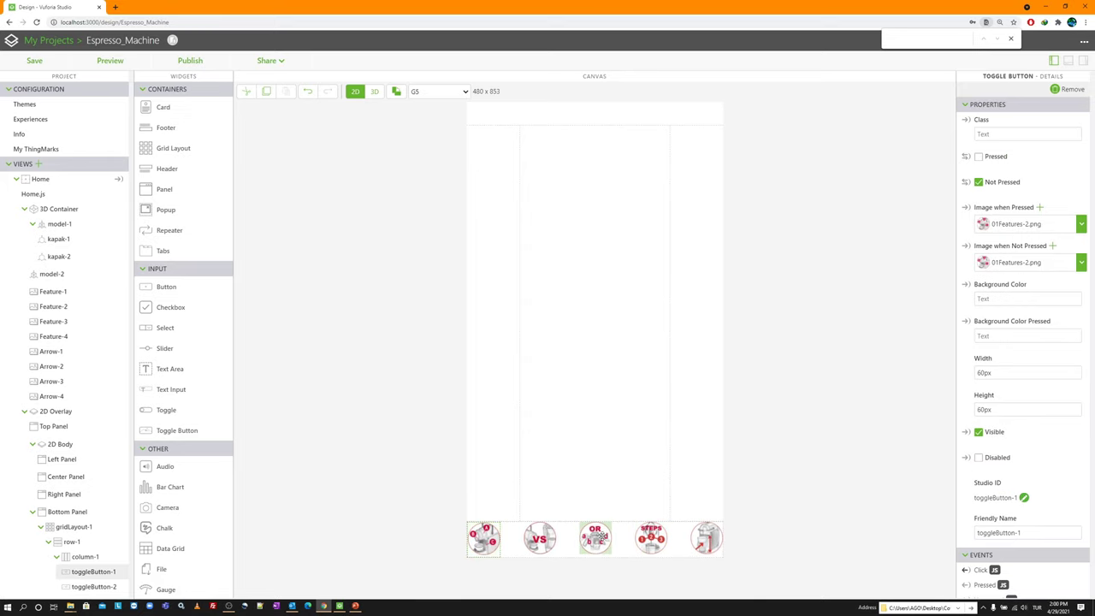
scroll(1010, 514, down, 2)
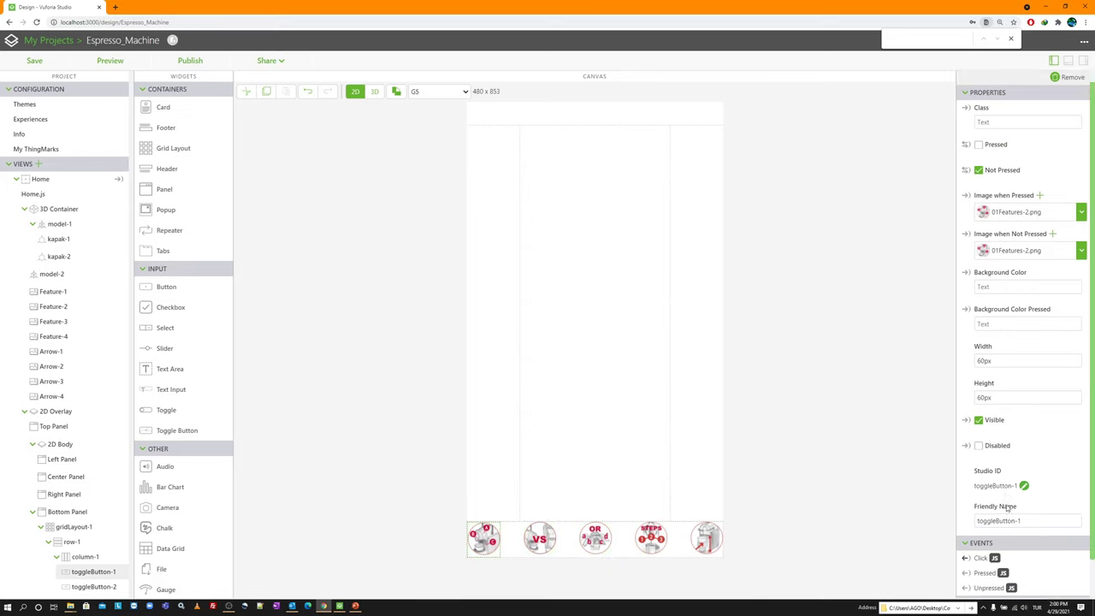
click(994, 516)
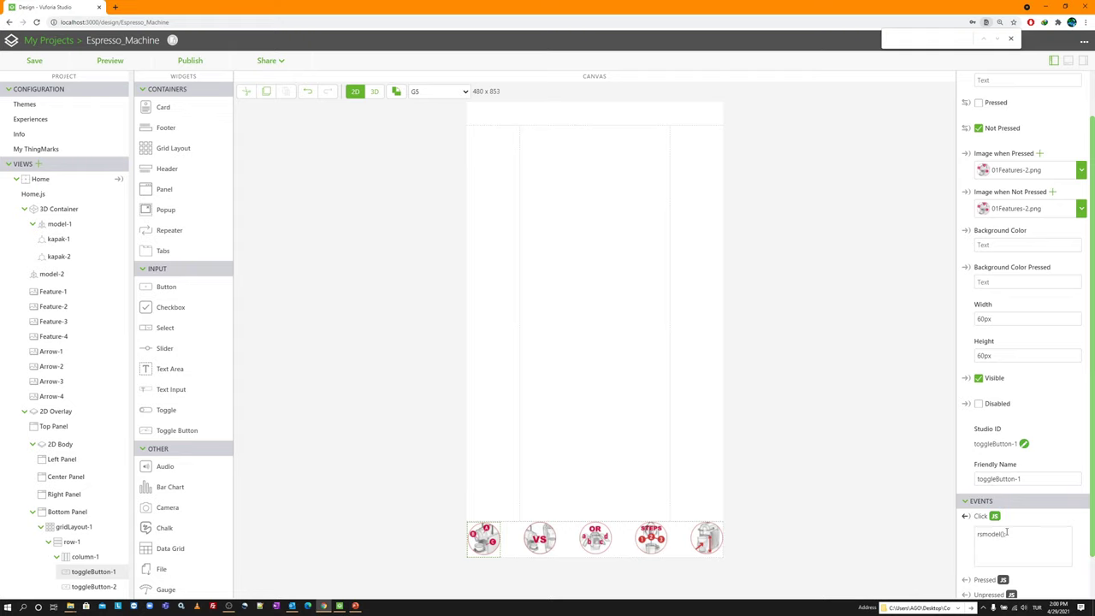
click(1021, 538)
click(539, 539)
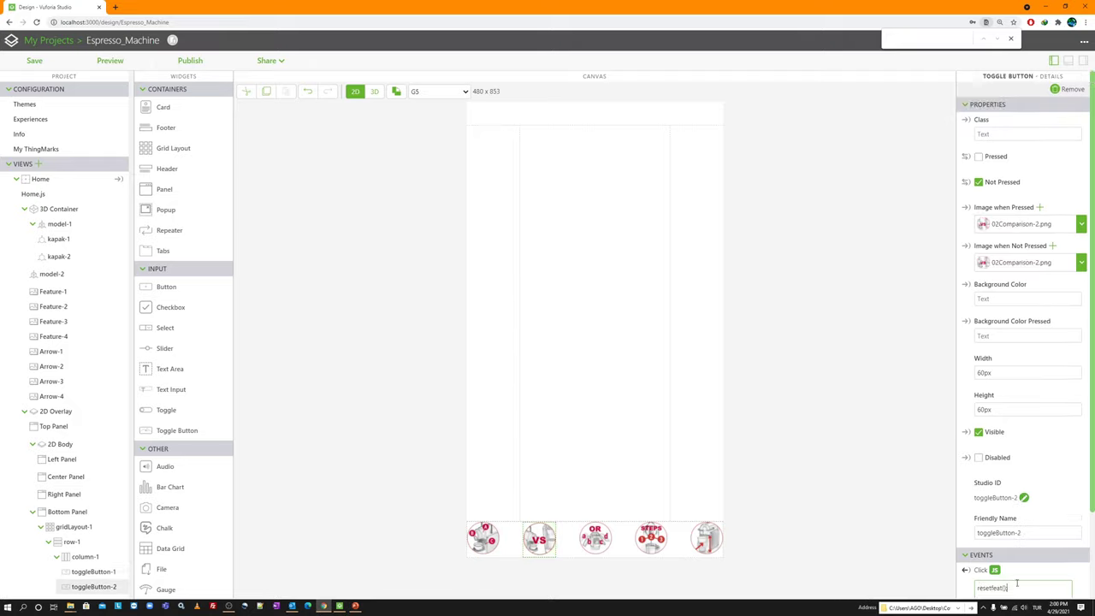
scroll(1027, 548, down, 3)
text(;)
key(Return)
text(resetcolor)
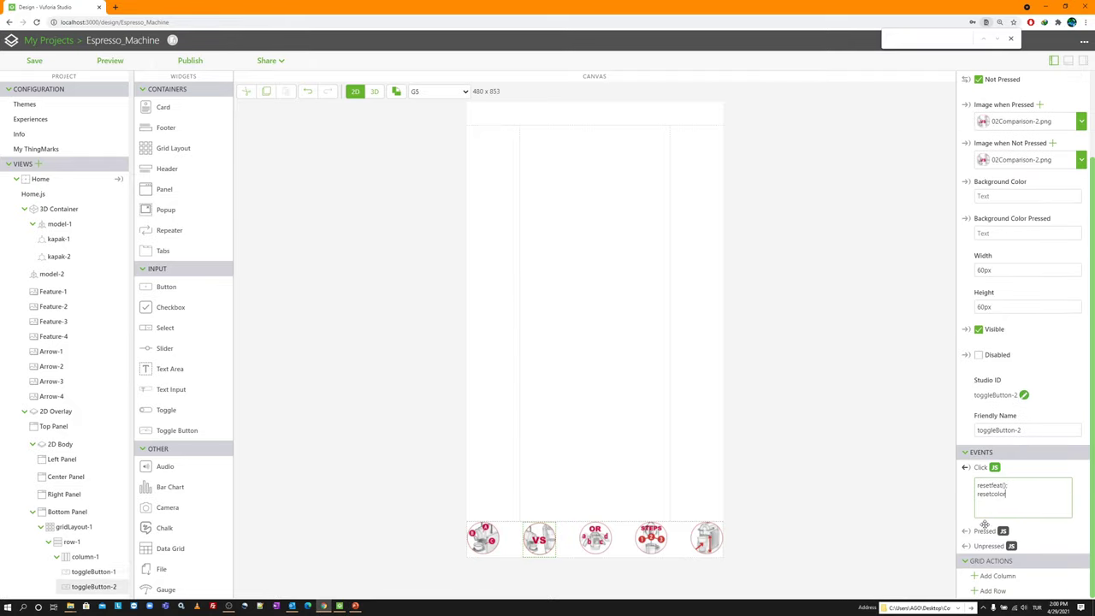
Step: Add resetcolor to the Click expressions of image-2 and image-3, completing and copying it as resetcolor(); in image-3
click(637, 541)
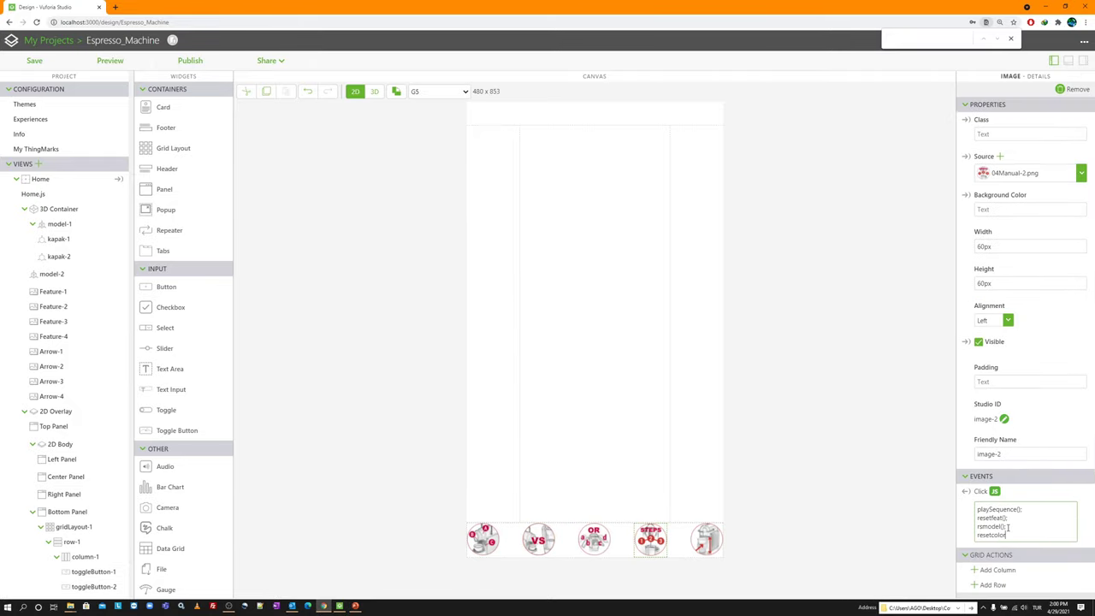
click(706, 535)
text(resetcolor)
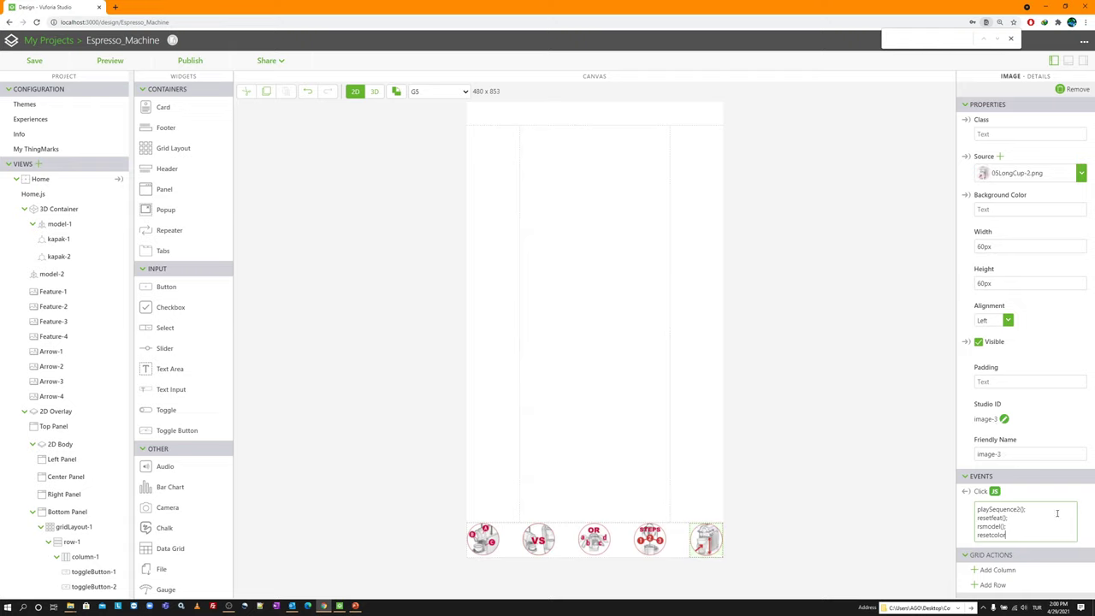
text(();)
key(shift+Home)
key(ctrl+c)
Step: Complete the call as resetcolor(); in the Click expressions of image-2, toggleButton-2 and toggleButton-1
click(652, 538)
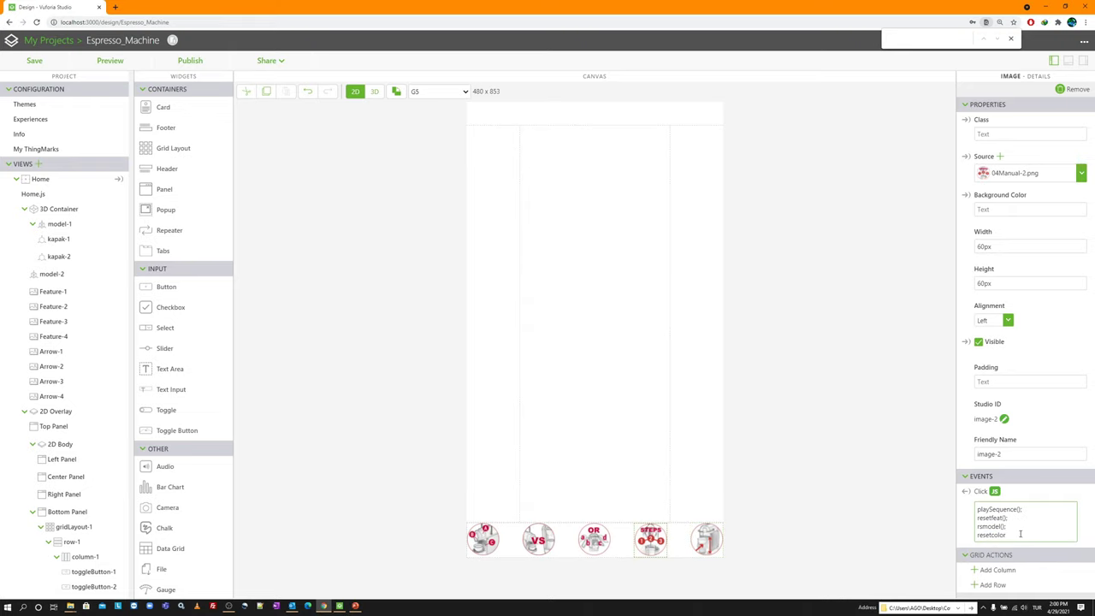
key(shift+Home)
key(ctrl+v)
click(538, 539)
scroll(1022, 505, down, 2)
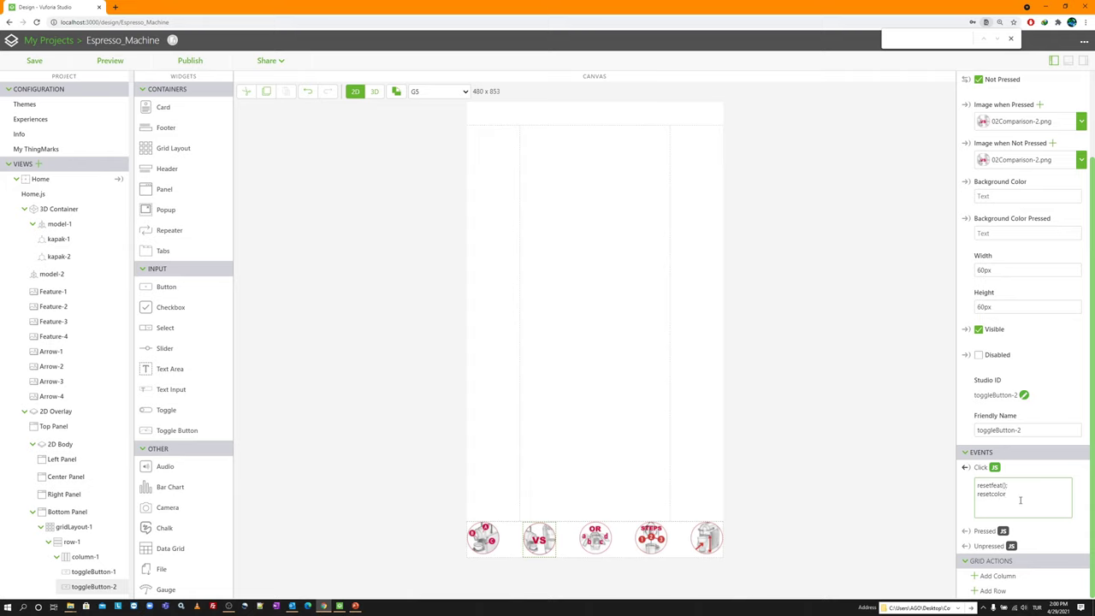
click(484, 537)
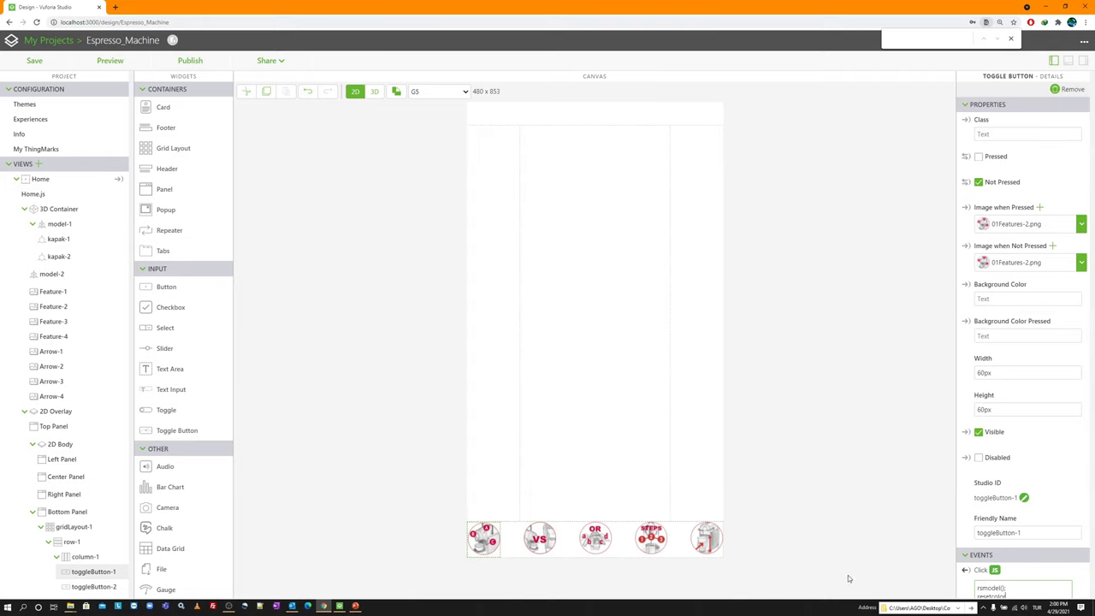
scroll(1034, 546, down, 2)
text(();)
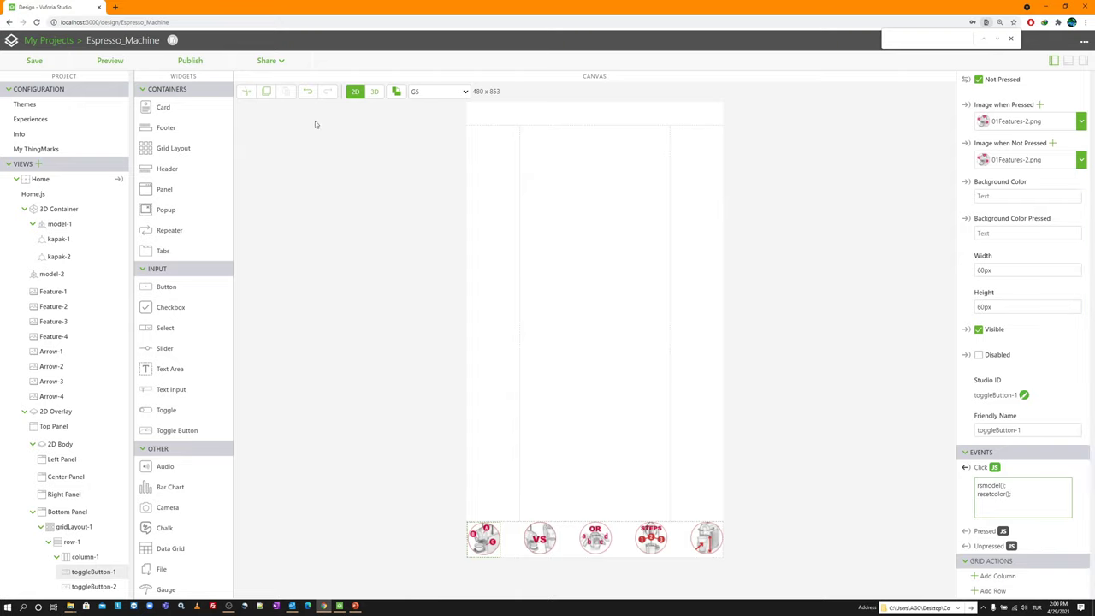
Step: Save the project and preview it, testing the features icon against the comparison and color icons
key(ctrl+s)
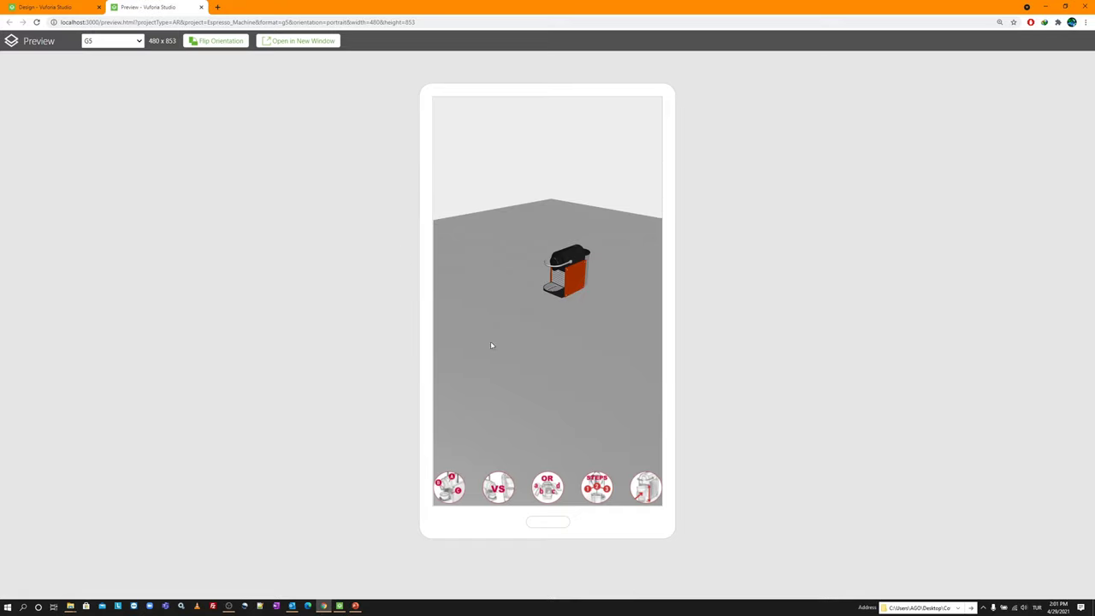
click(452, 493)
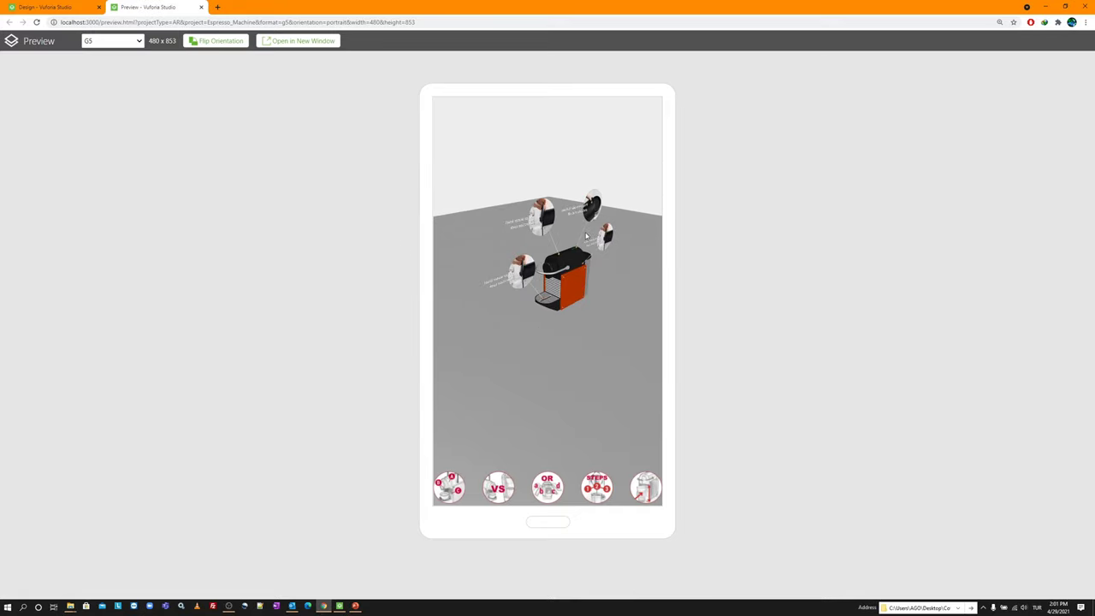
click(500, 492)
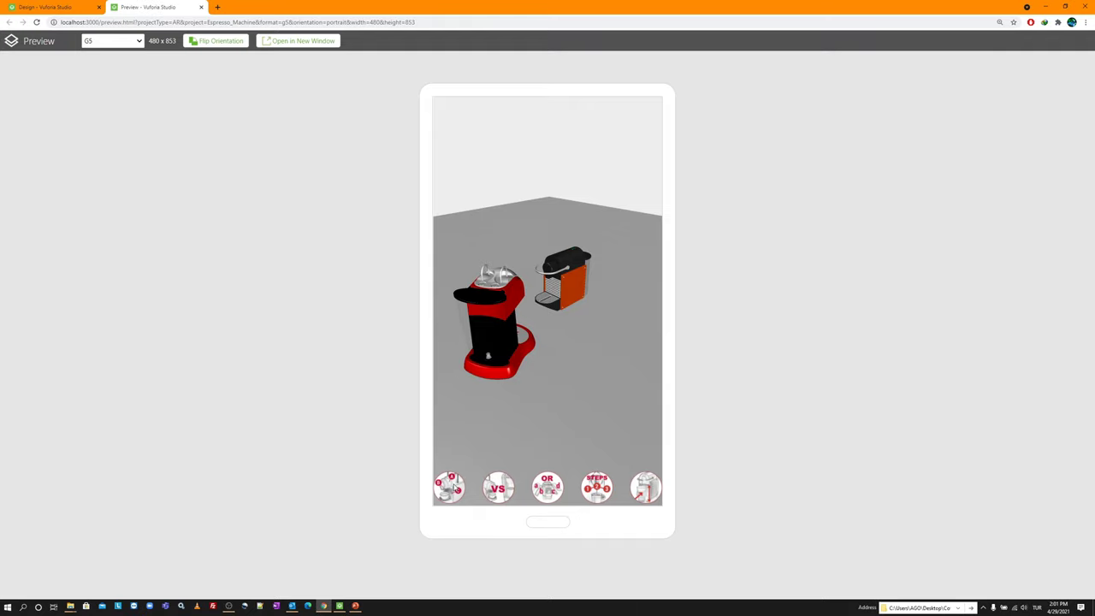
click(455, 487)
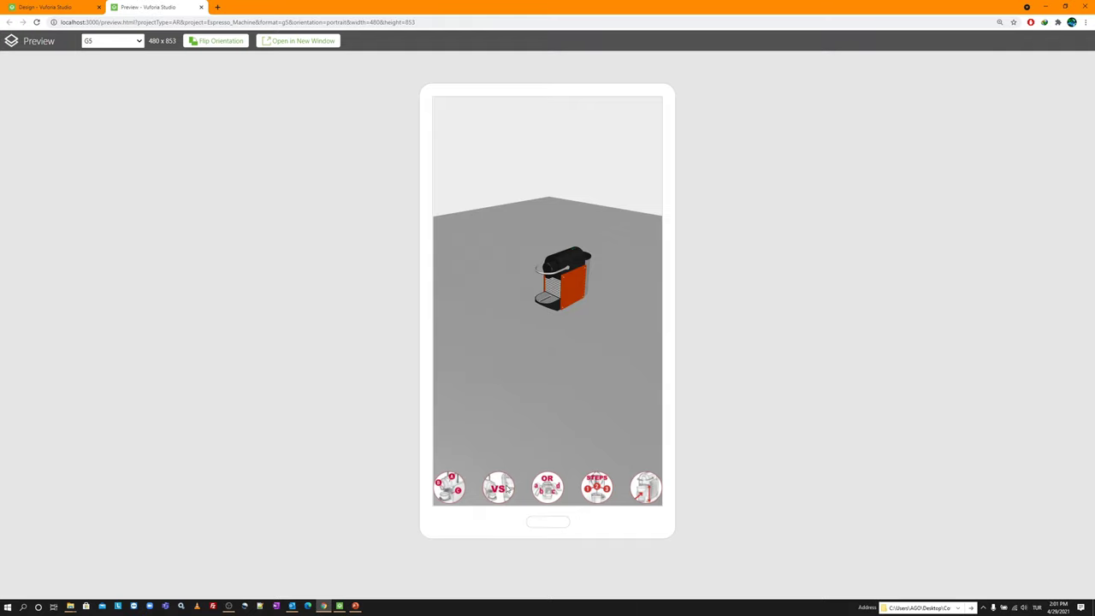
click(458, 488)
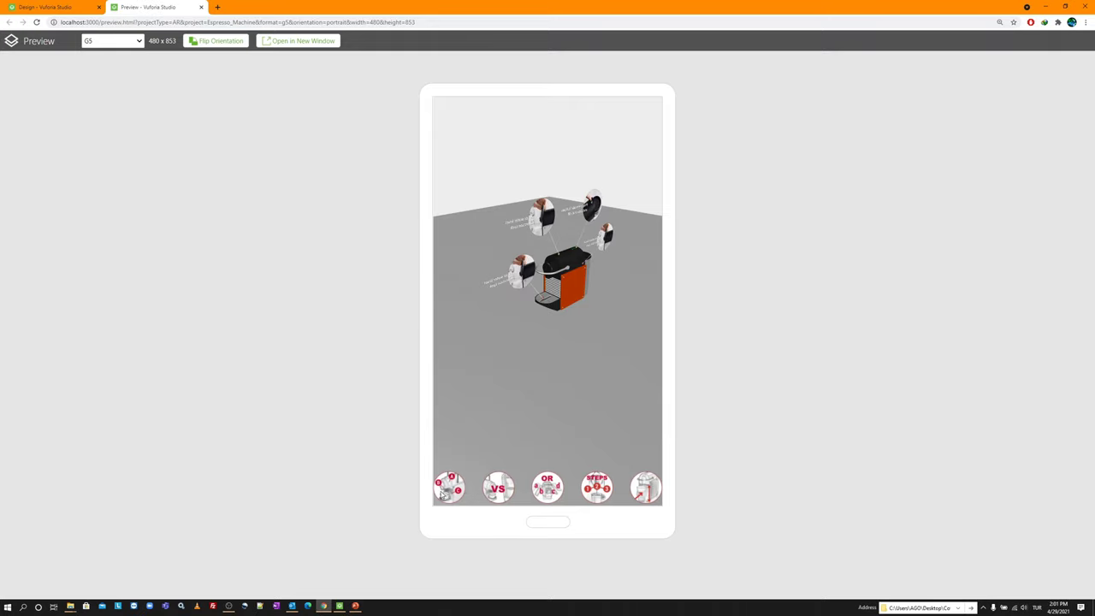
click(457, 489)
click(546, 492)
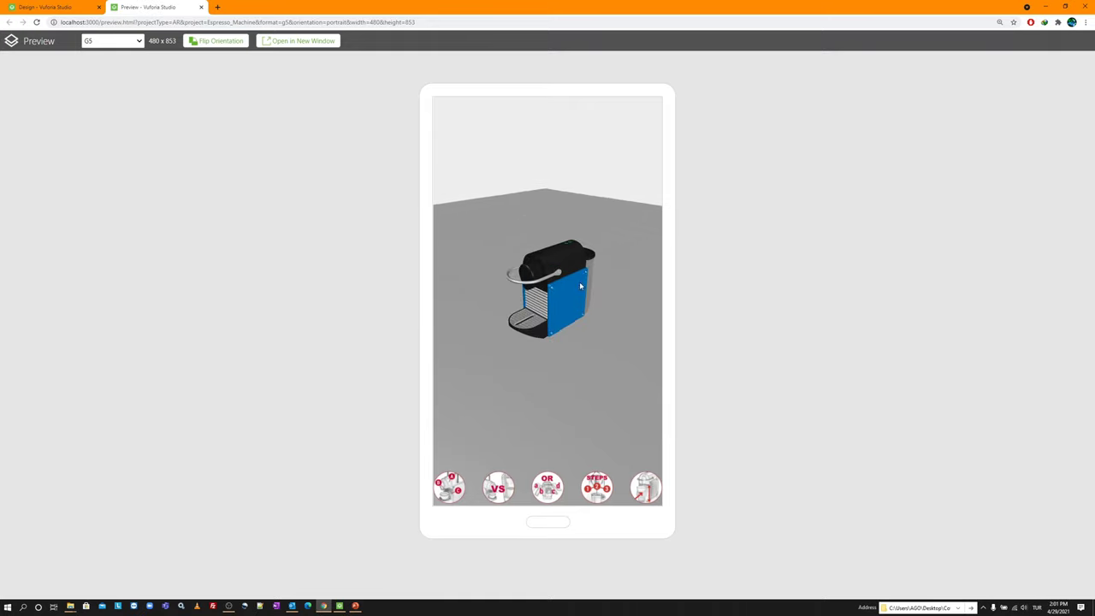
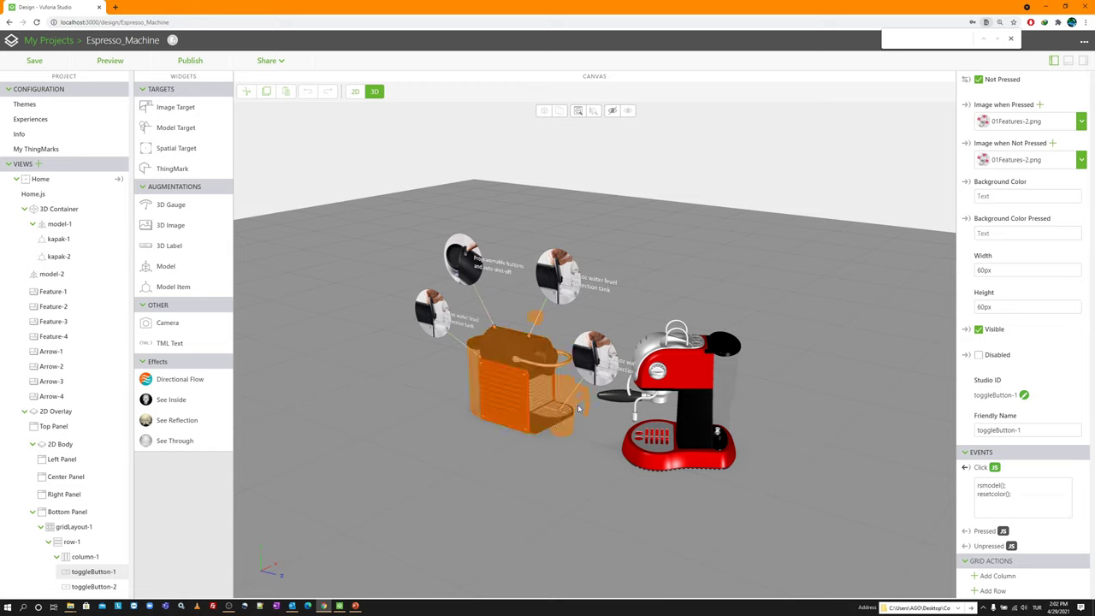
Step: Look through the properties and services available for adding external data to the project, and close the dialog
scroll(591, 403, up, 2)
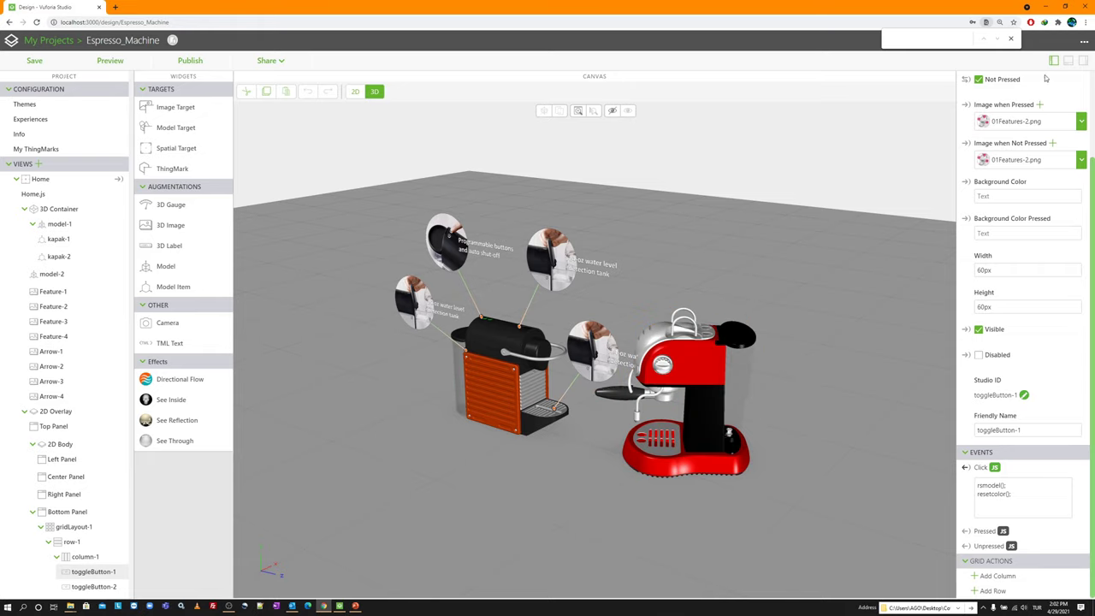
click(1082, 61)
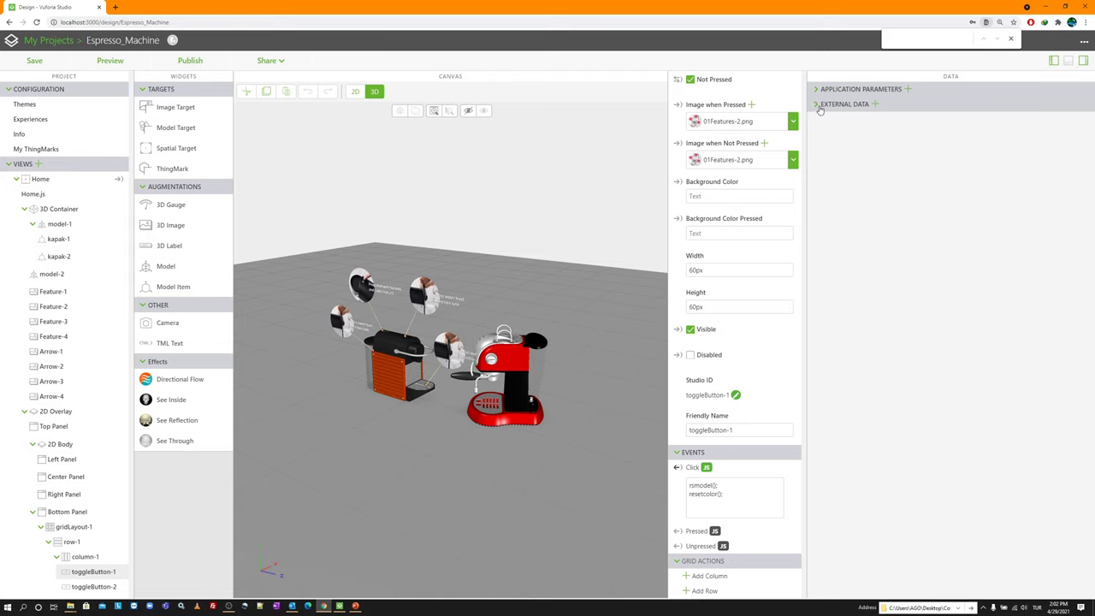
click(875, 104)
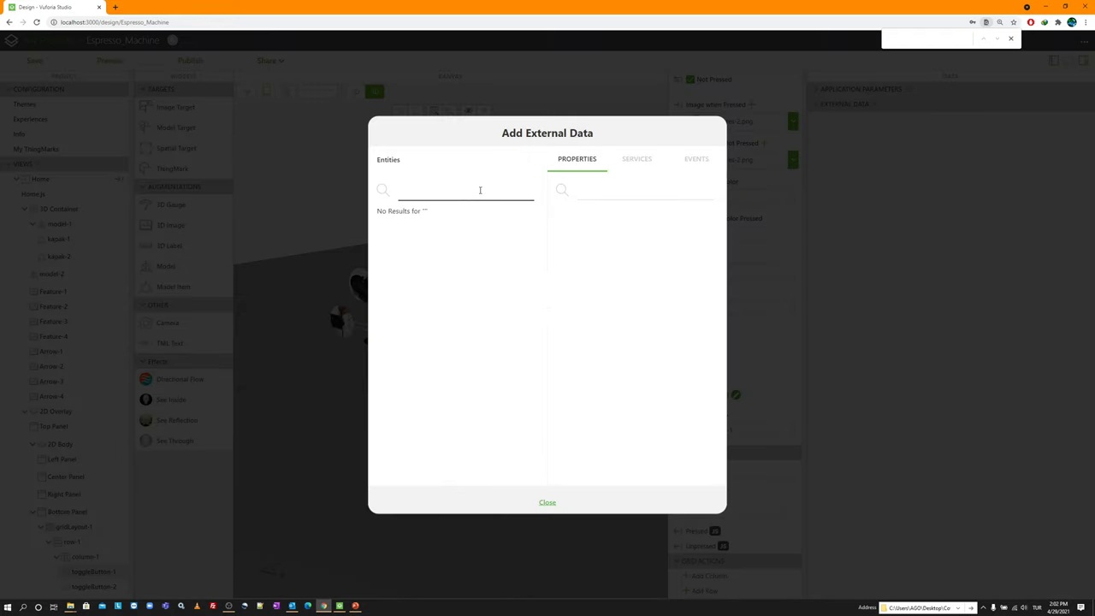
click(637, 160)
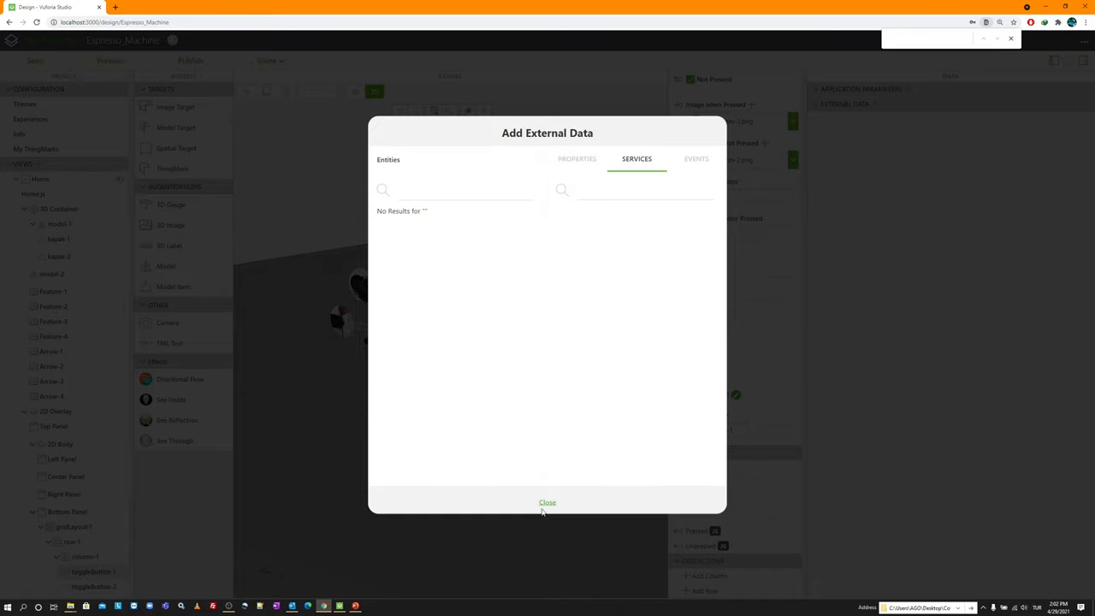
click(544, 505)
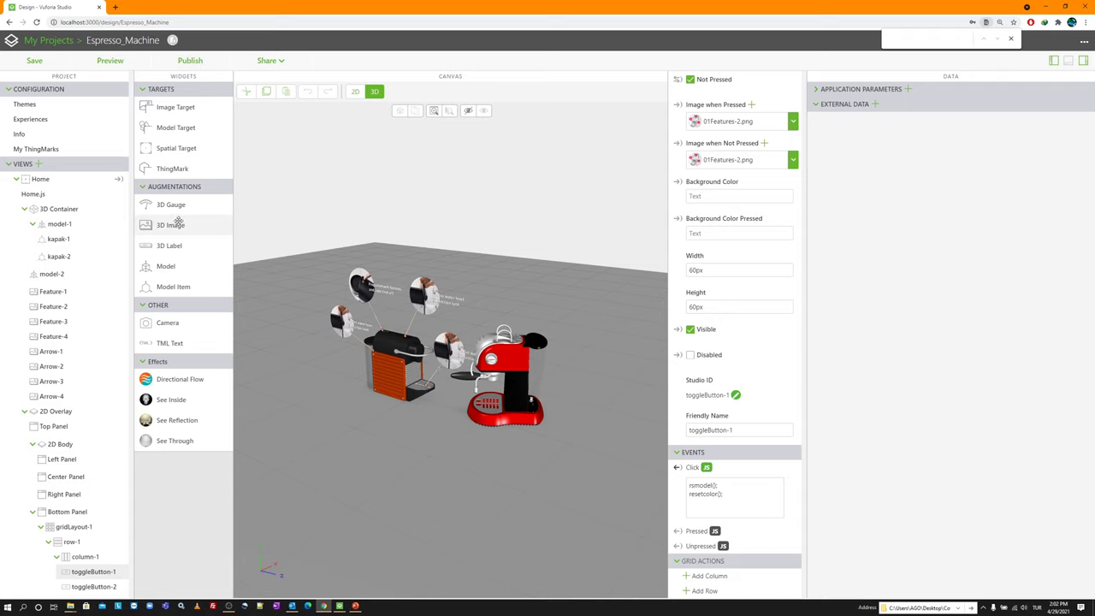
Step: Try a 3D Gauge above the red espresso machine, browse its image resources, and remove the gauge
drag(186, 205, 536, 309)
scroll(534, 307, up, 3)
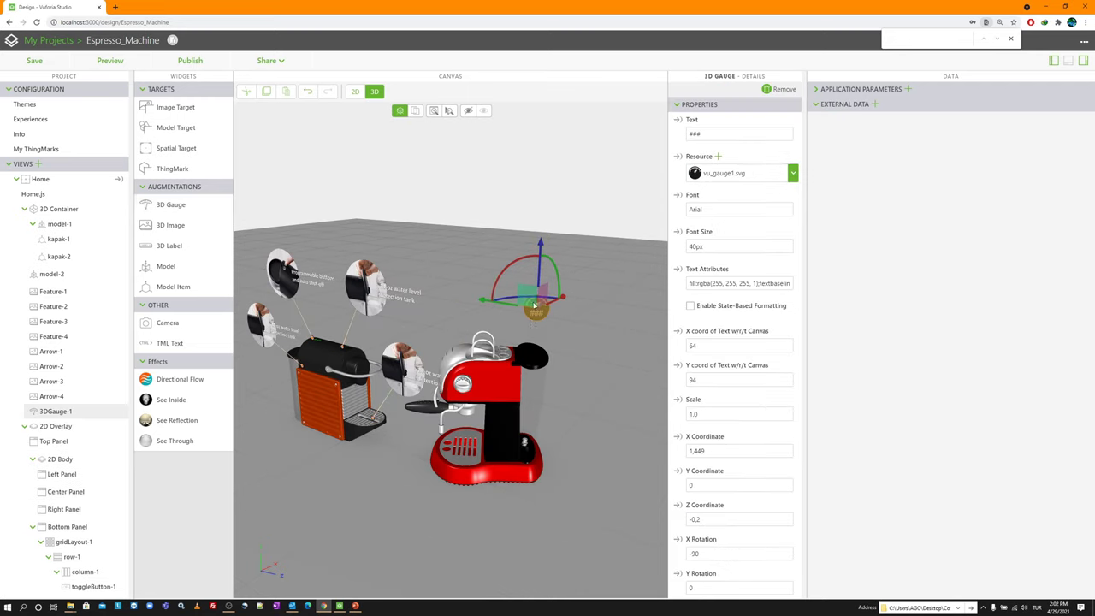
click(758, 174)
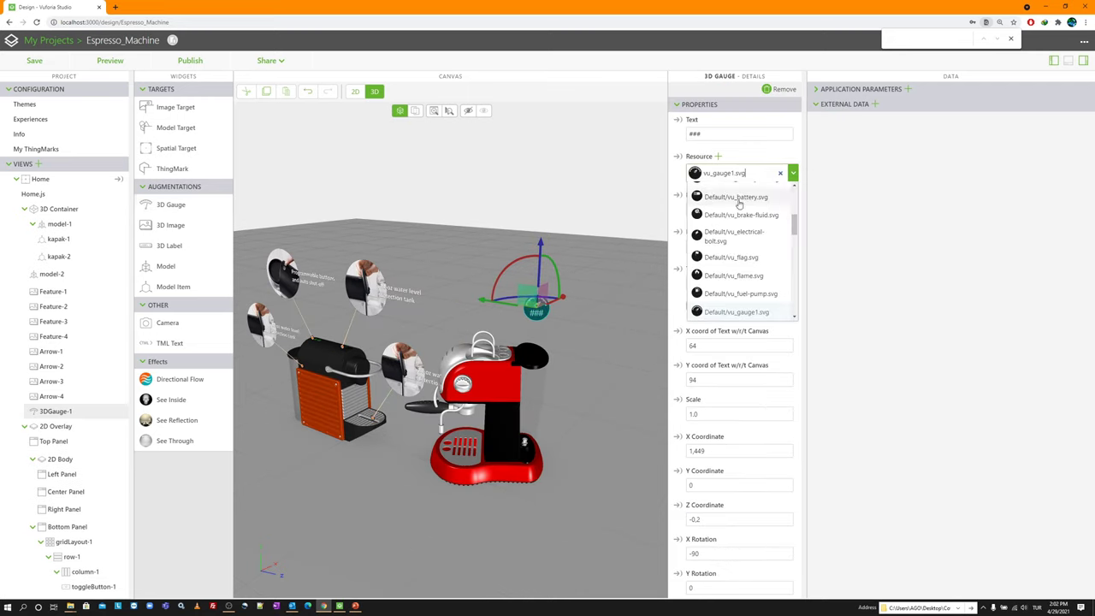
scroll(739, 222, down, 3)
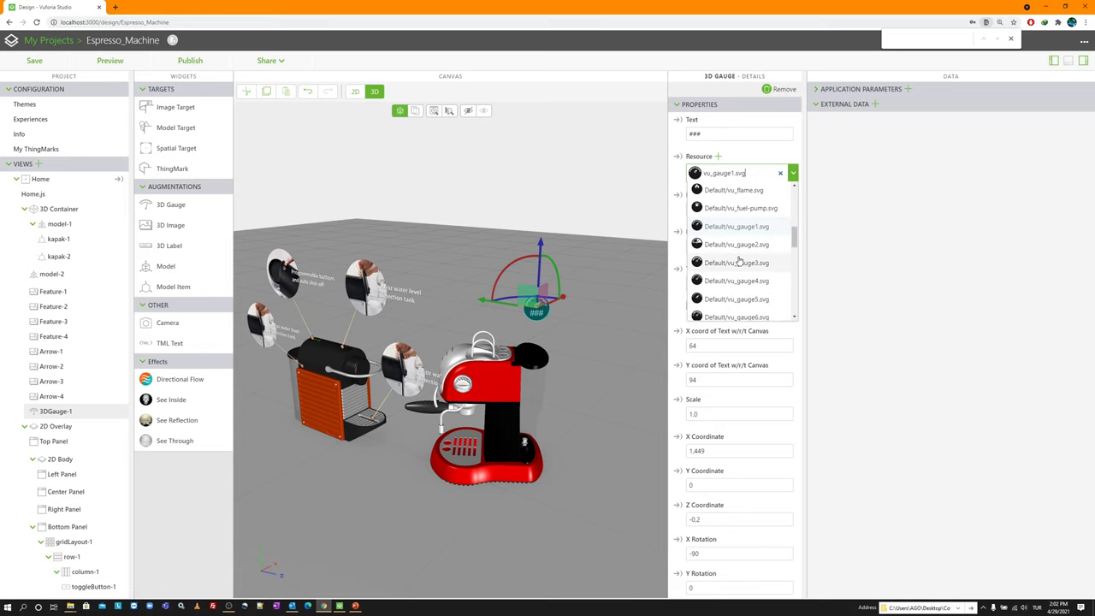
scroll(745, 257, down, 2)
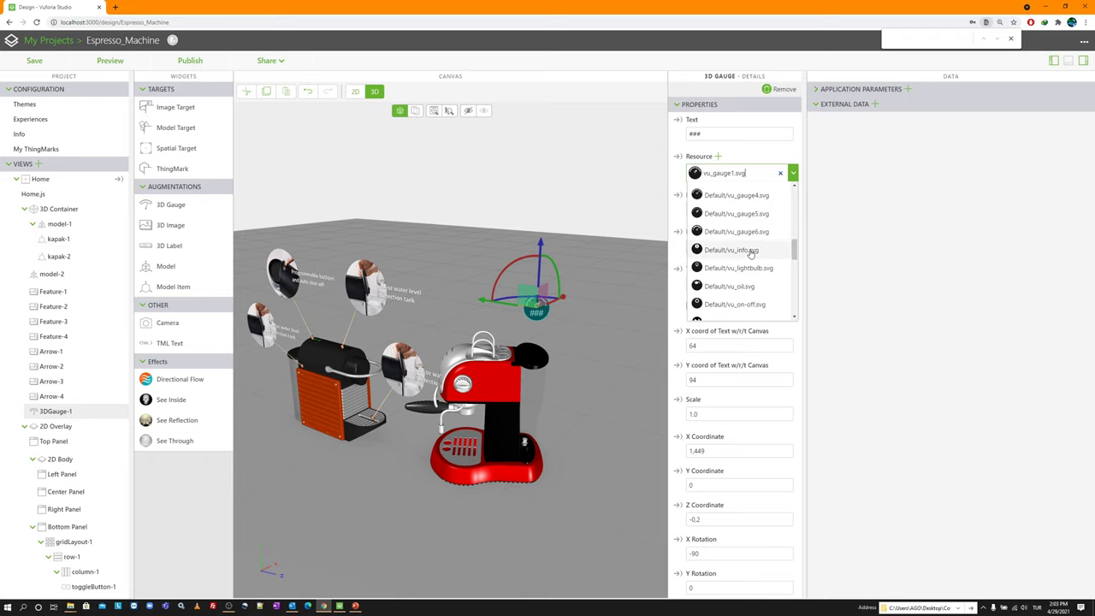
click(752, 250)
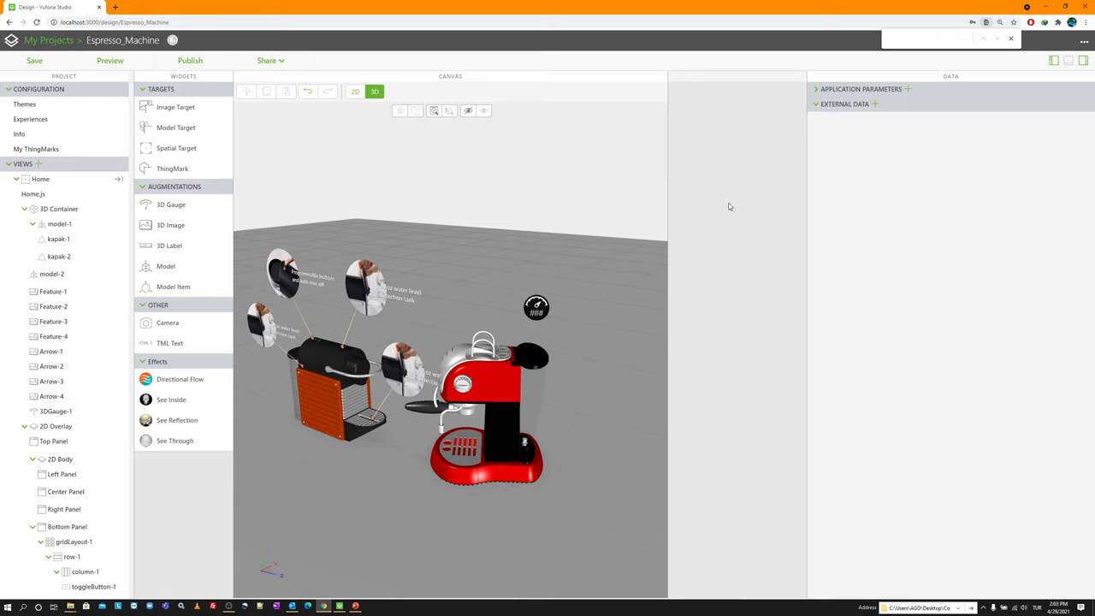
click(544, 310)
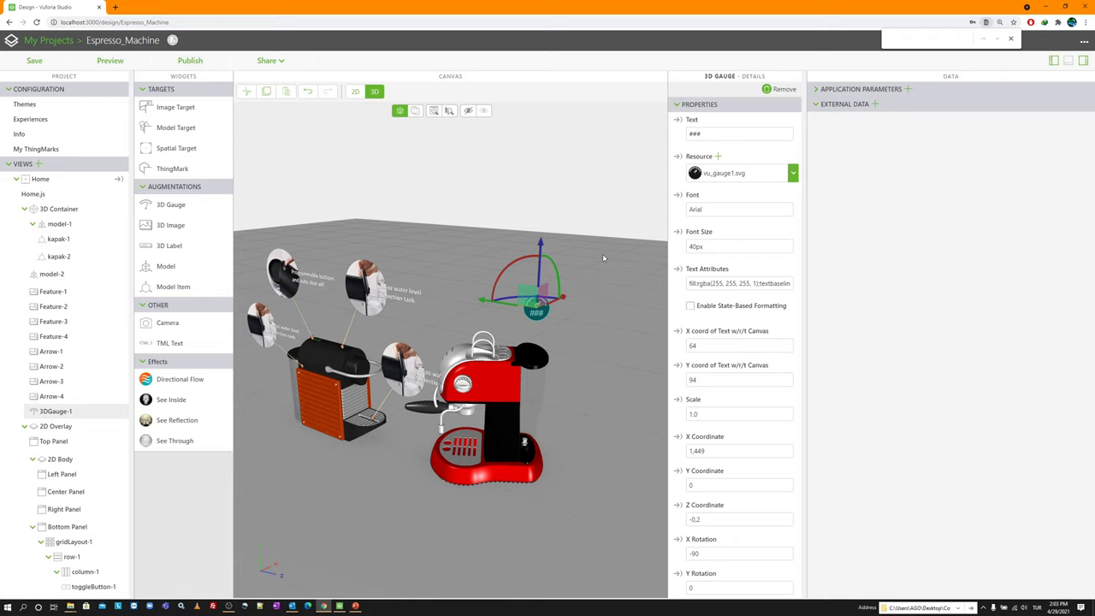
click(1084, 61)
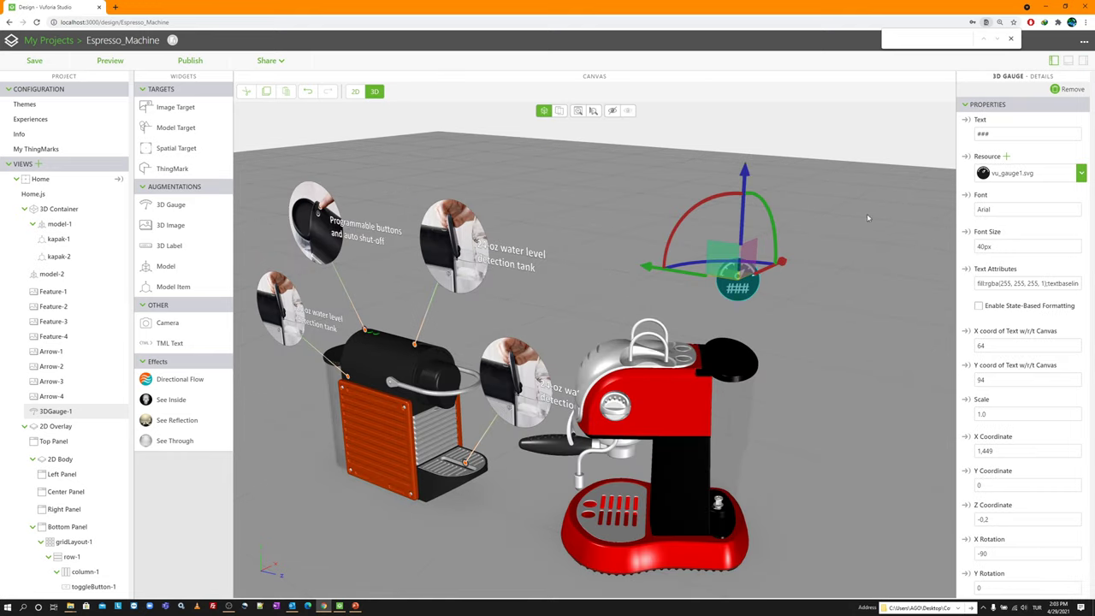
click(1070, 89)
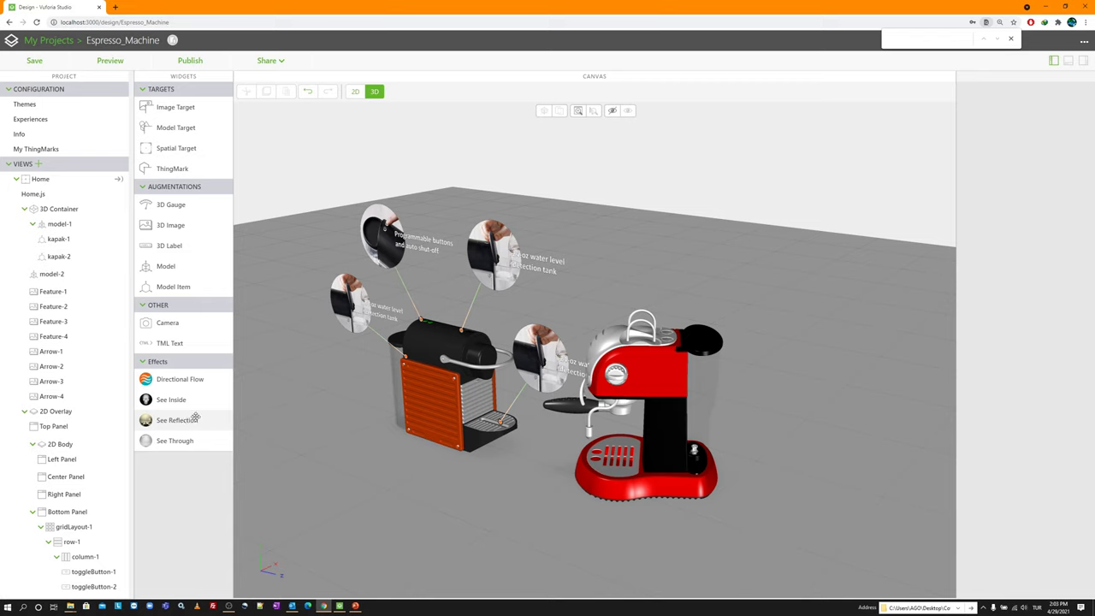
Step: Add a See Reflection effect to the 3D scene and select cvc_fuzzy.png for its world image
drag(185, 420, 350, 466)
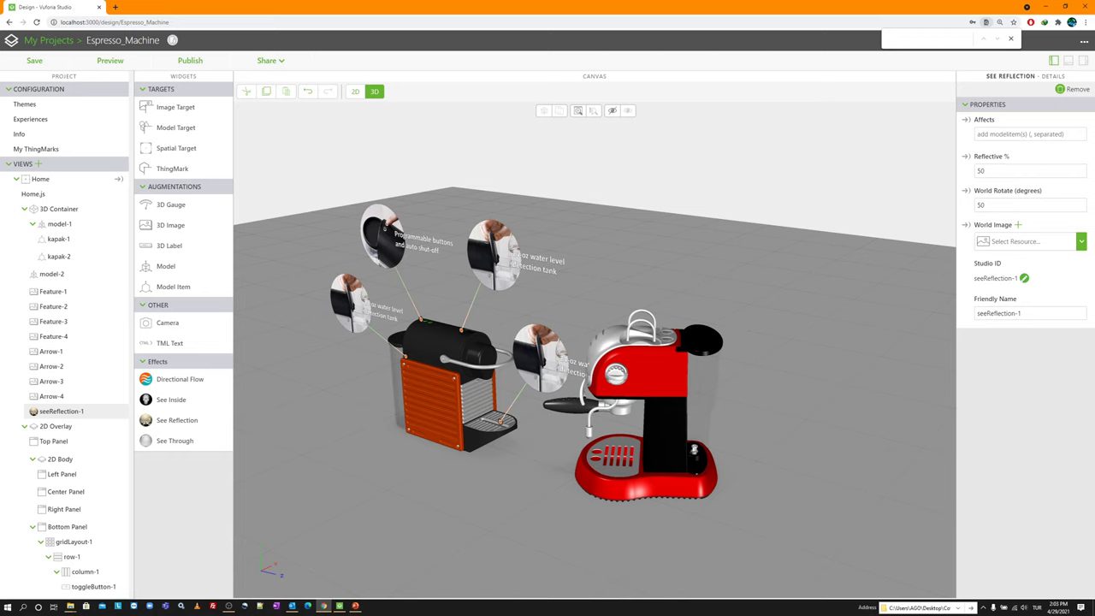
click(1019, 226)
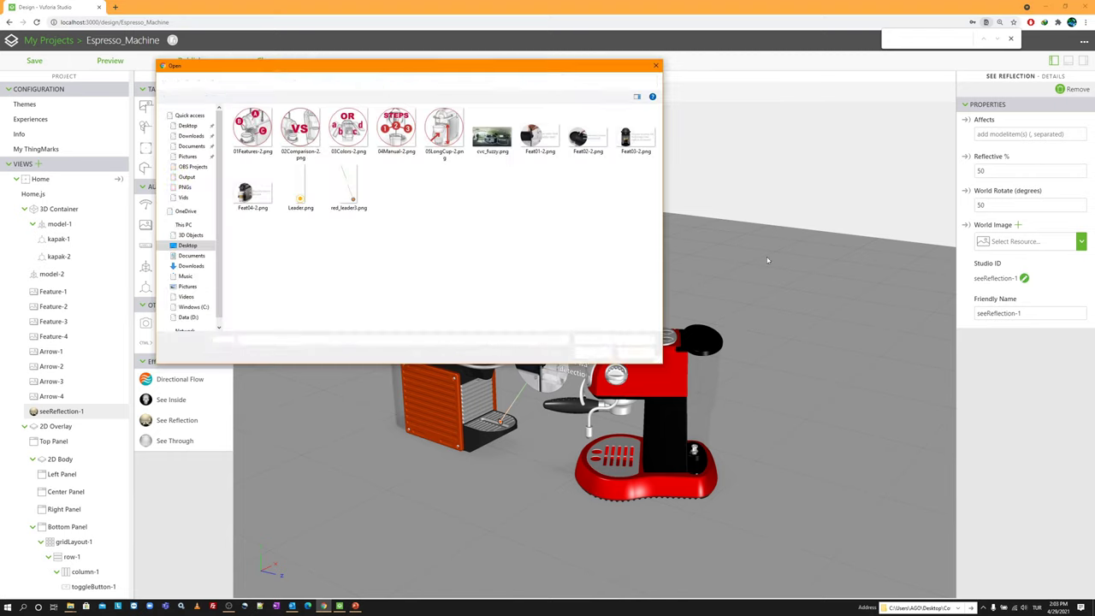
click(492, 140)
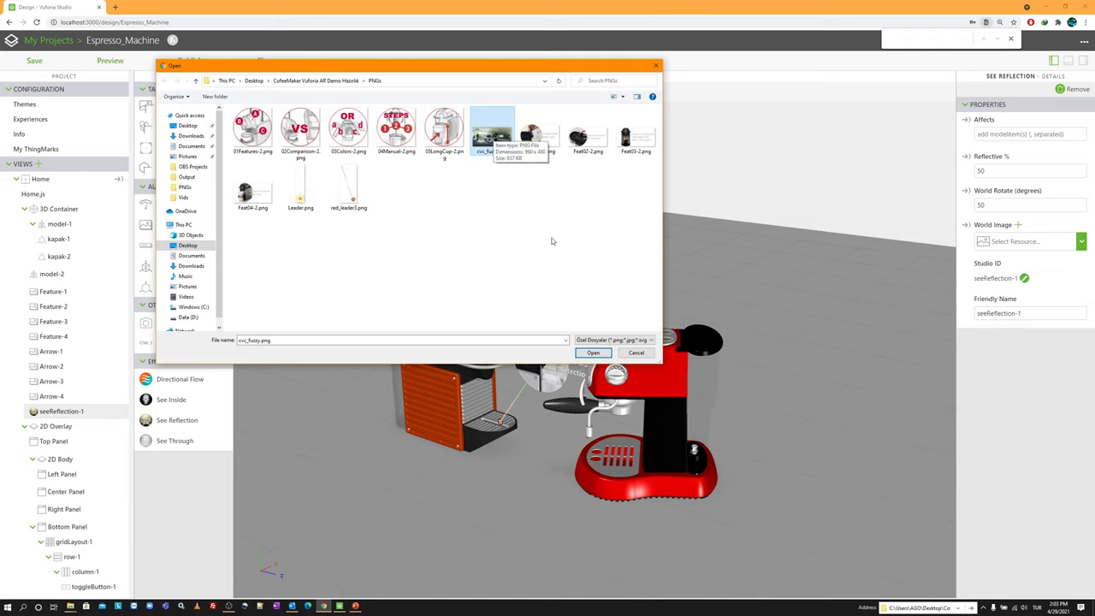
Step: View cvc_fuzzy.png at full size from the PNGs folder and return to the file selection
right_click(491, 137)
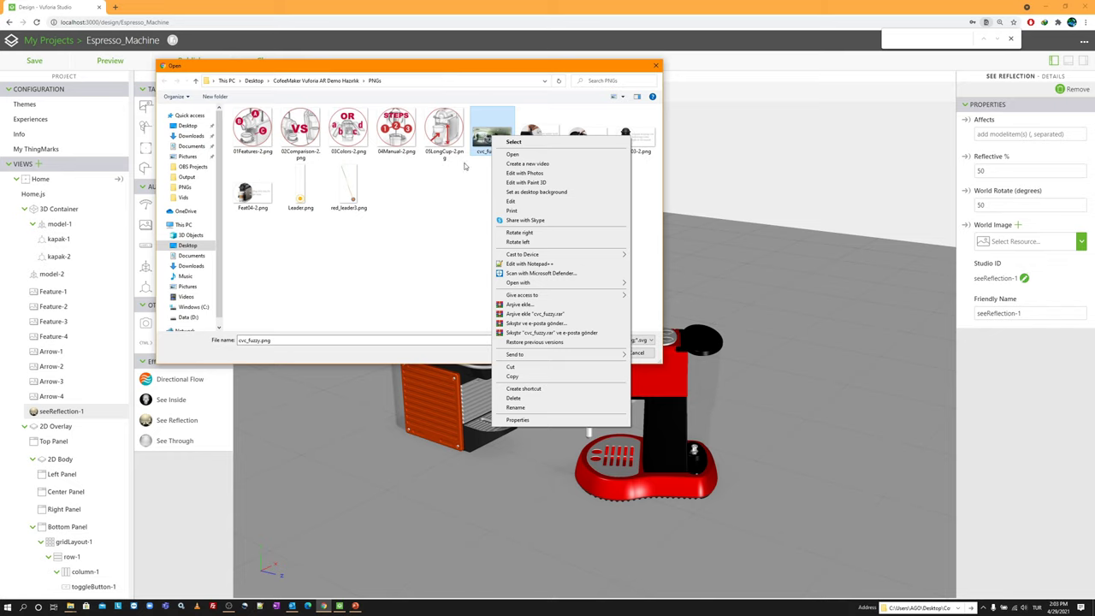
key(Escape)
click(483, 80)
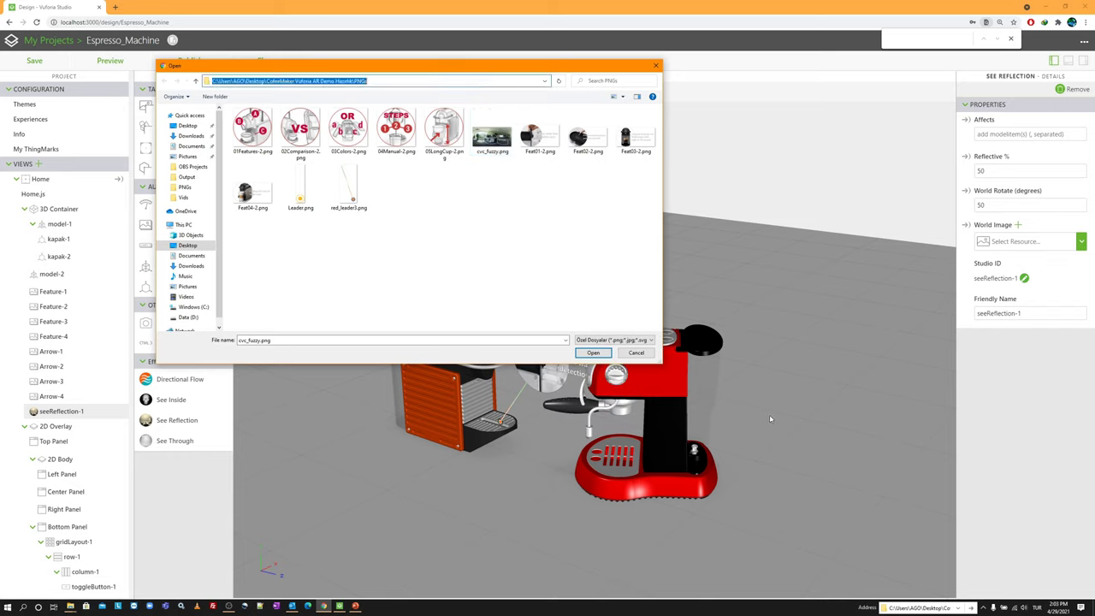
click(924, 608)
key(Return)
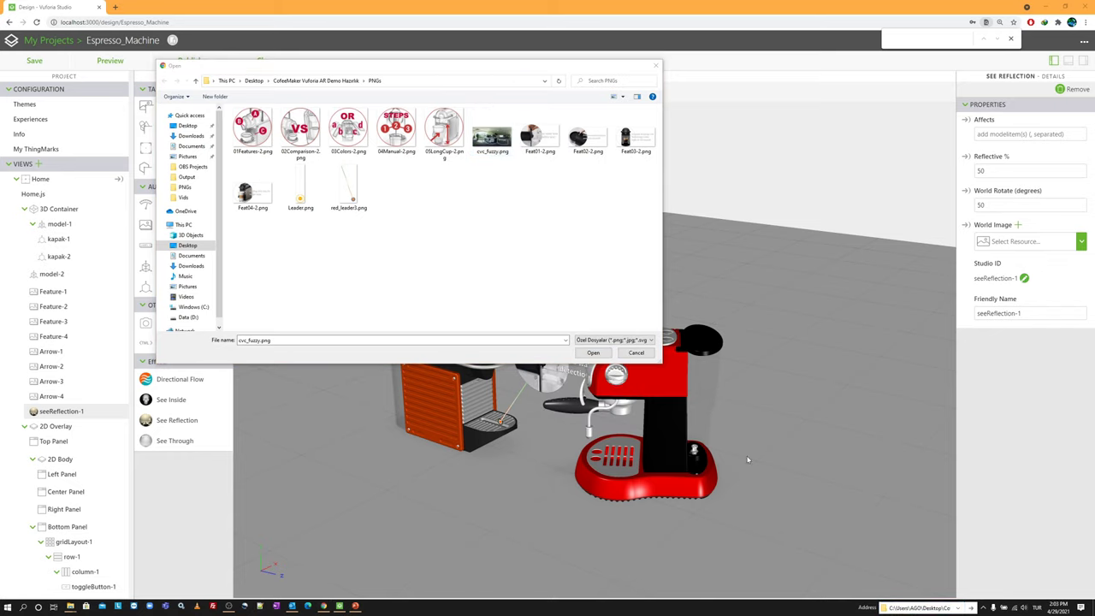
double_click(592, 248)
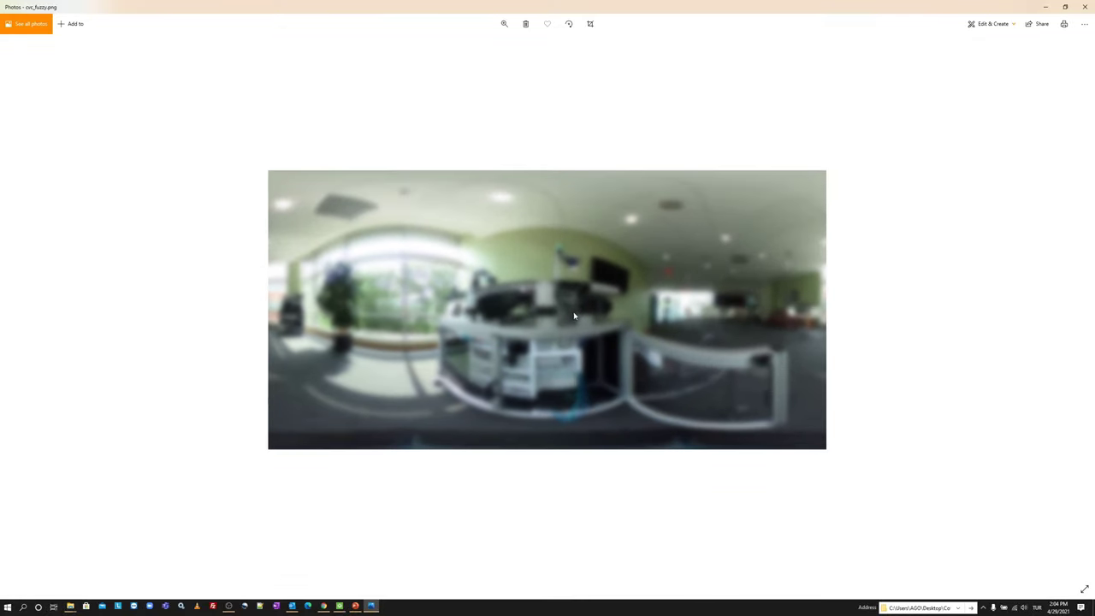
click(1086, 8)
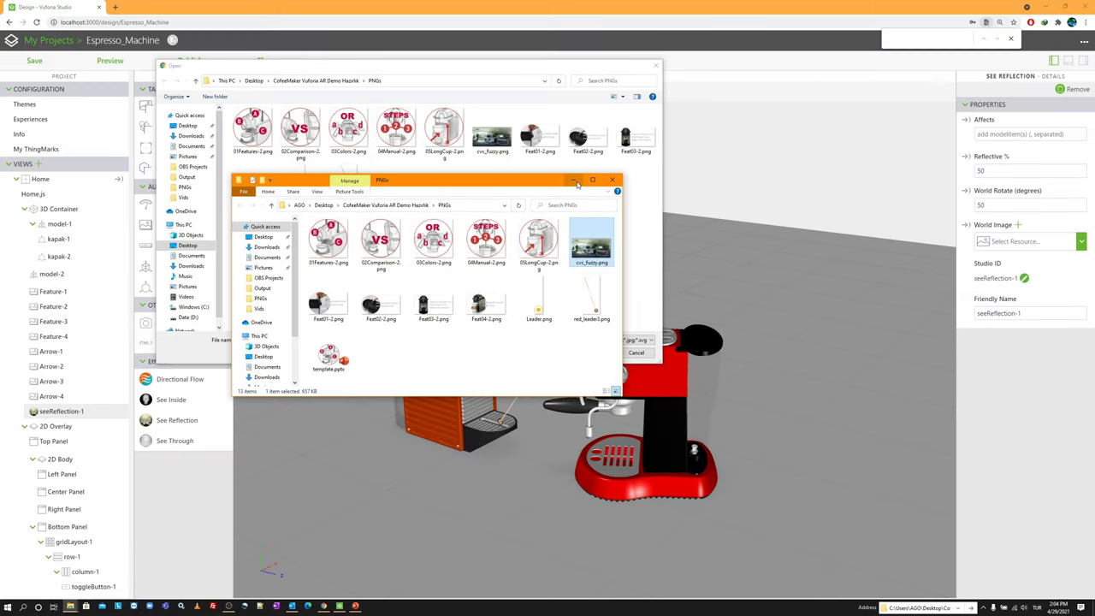
click(575, 180)
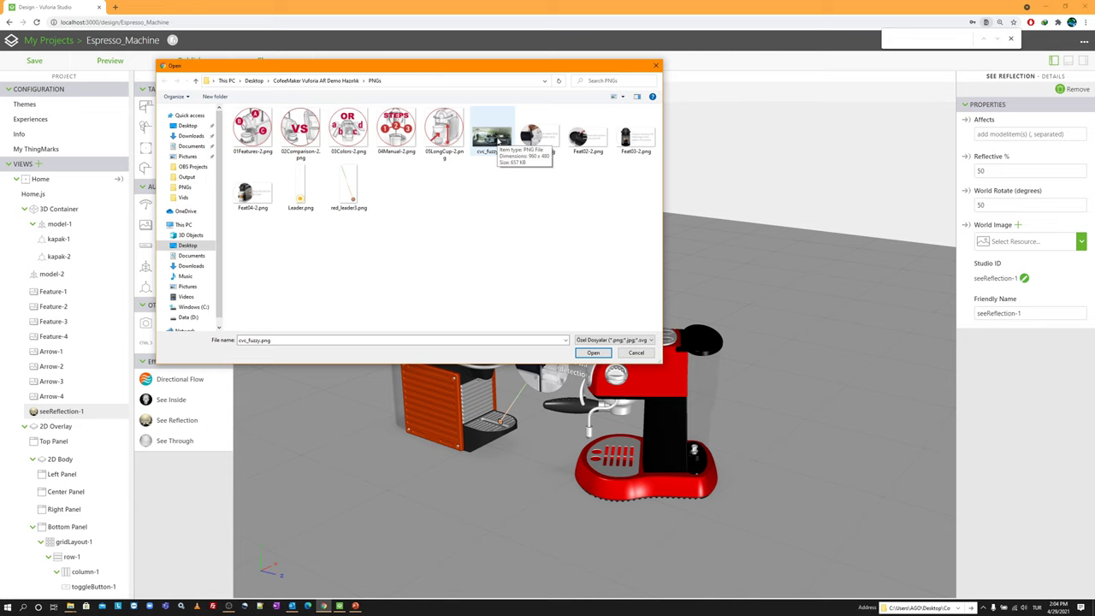
Step: Load cvc_fuzzy.png as the reflection's world image and make the effect apply to kapak-1,kapak-2 at 80% reflectivity
double_click(498, 141)
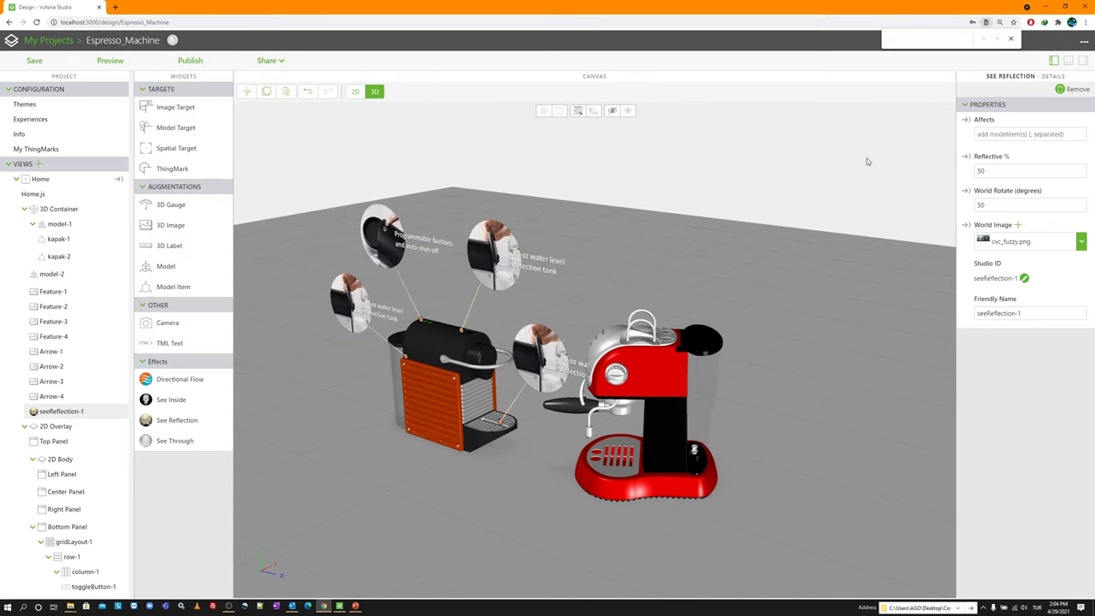
double_click(993, 170)
click(295, 202)
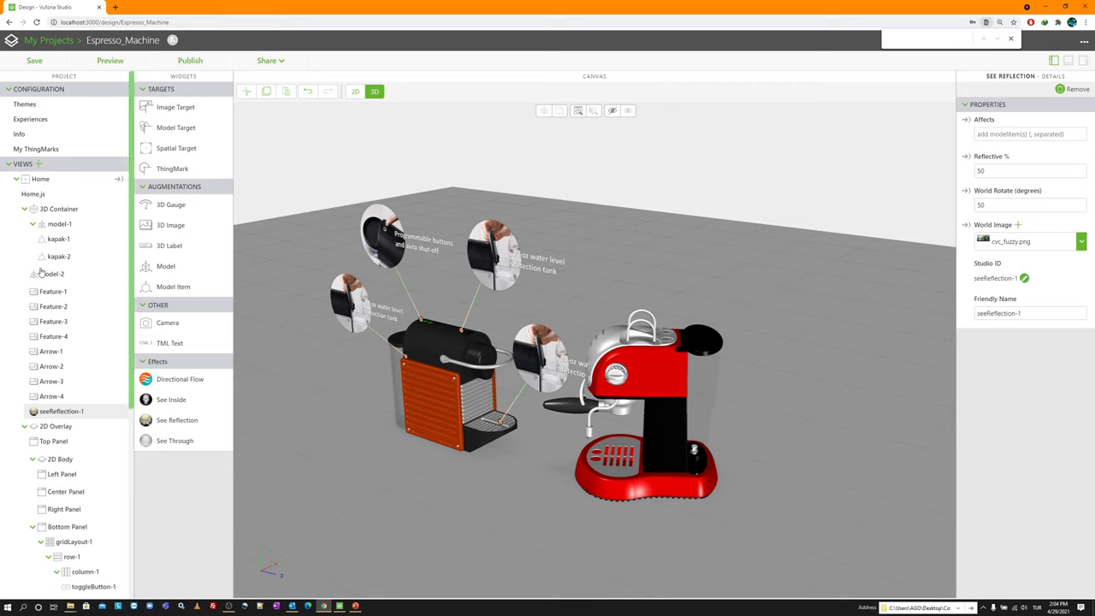
click(1015, 133)
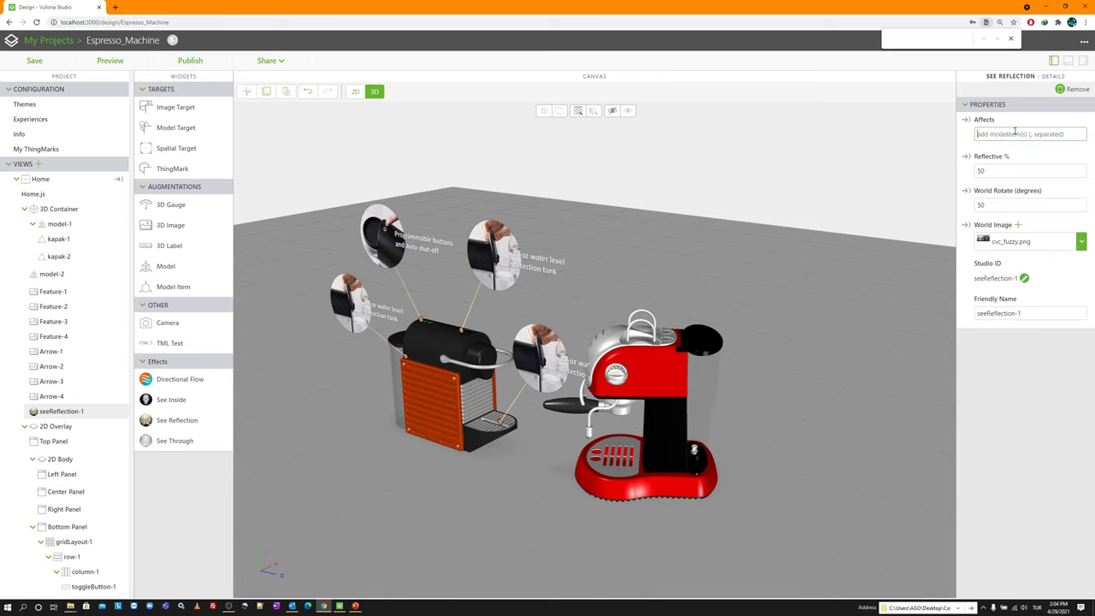
text(kapak-1,kapak-2)
double_click(984, 170)
text(80)
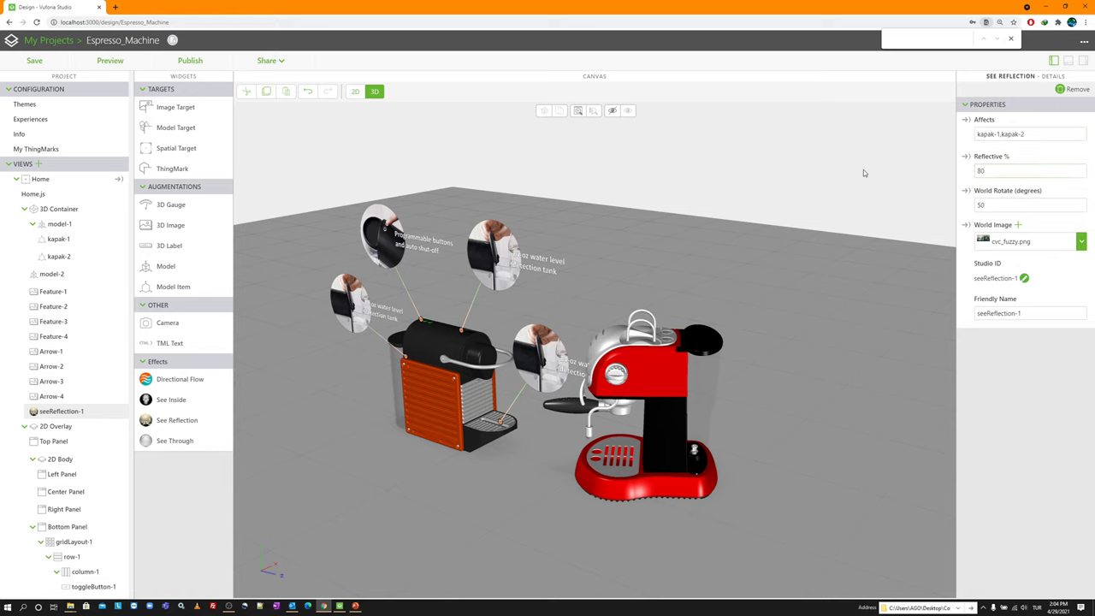
Step: Preview the experience and examine the reflection on the coffee machine's side panels up close
click(113, 61)
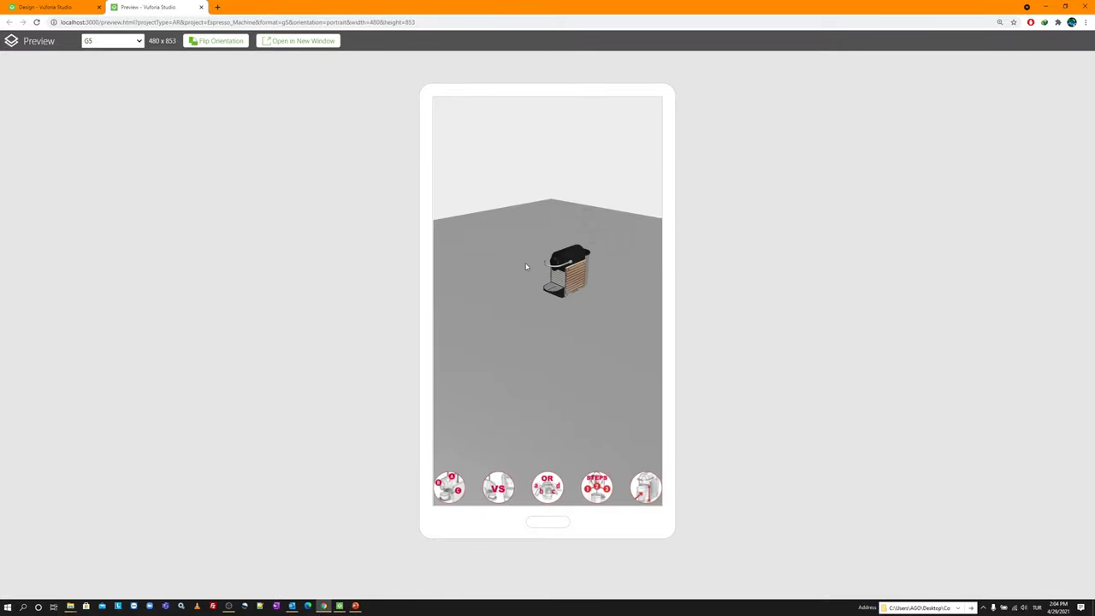
drag(561, 273, 516, 251)
scroll(517, 250, down, 3)
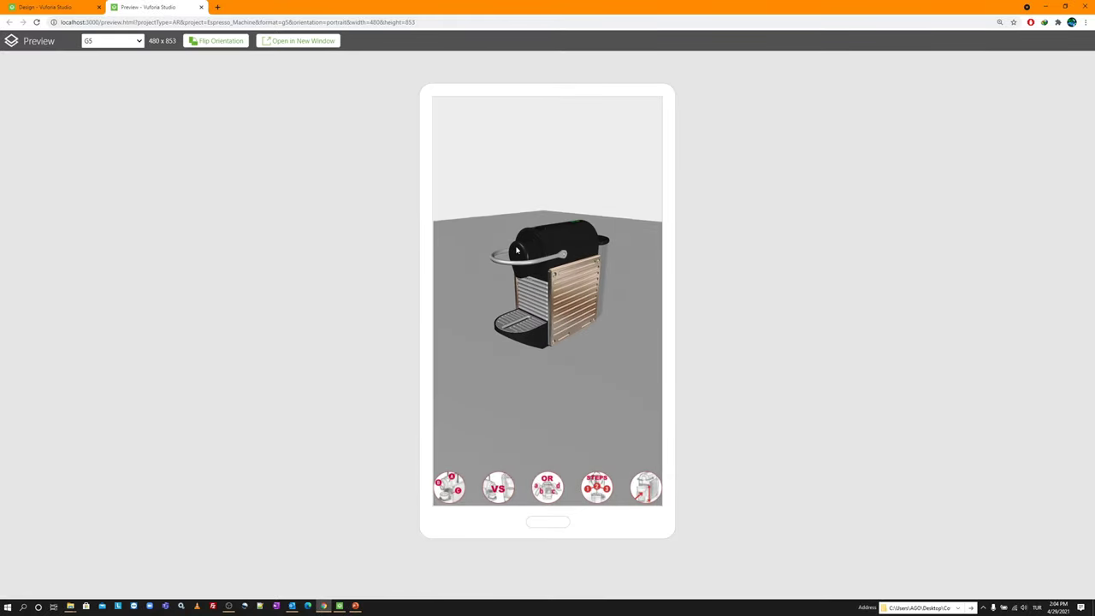
middle_click(170, 7)
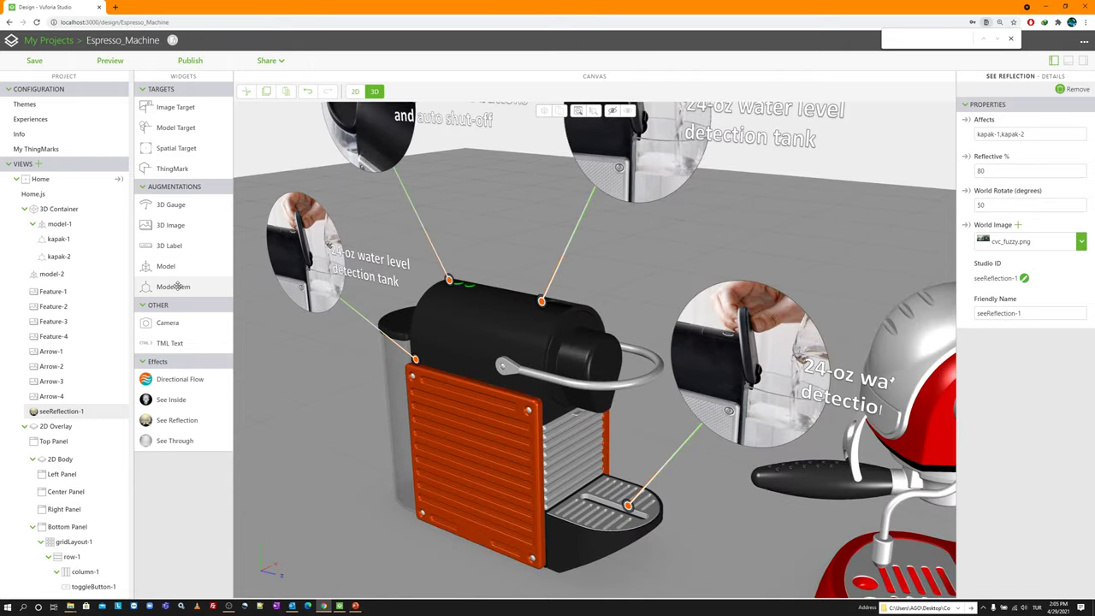
Step: Add a model item for the water tank's lid on model-1 and set its Studio ID to watercover
drag(174, 286, 396, 329)
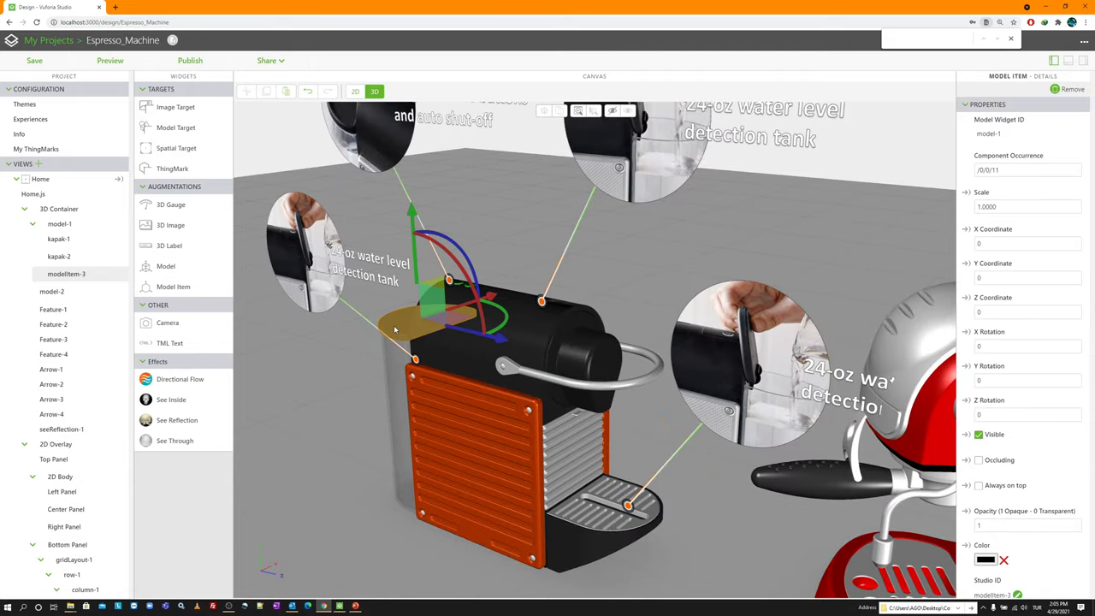
scroll(1023, 356, down, 1)
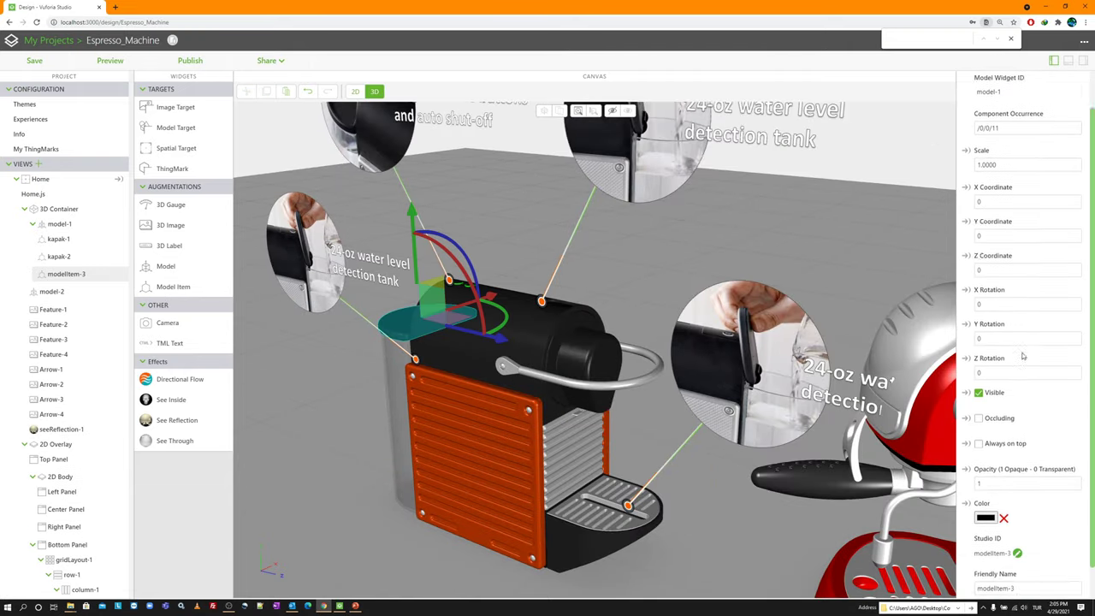
scroll(1022, 356, down, 1)
click(1017, 519)
text(watercover)
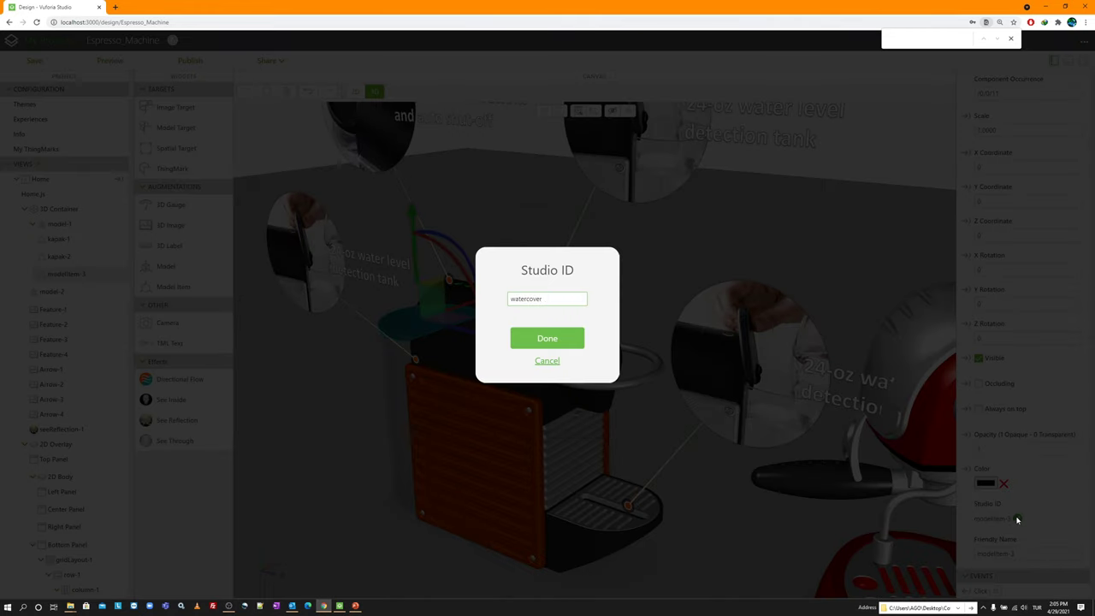
key(Return)
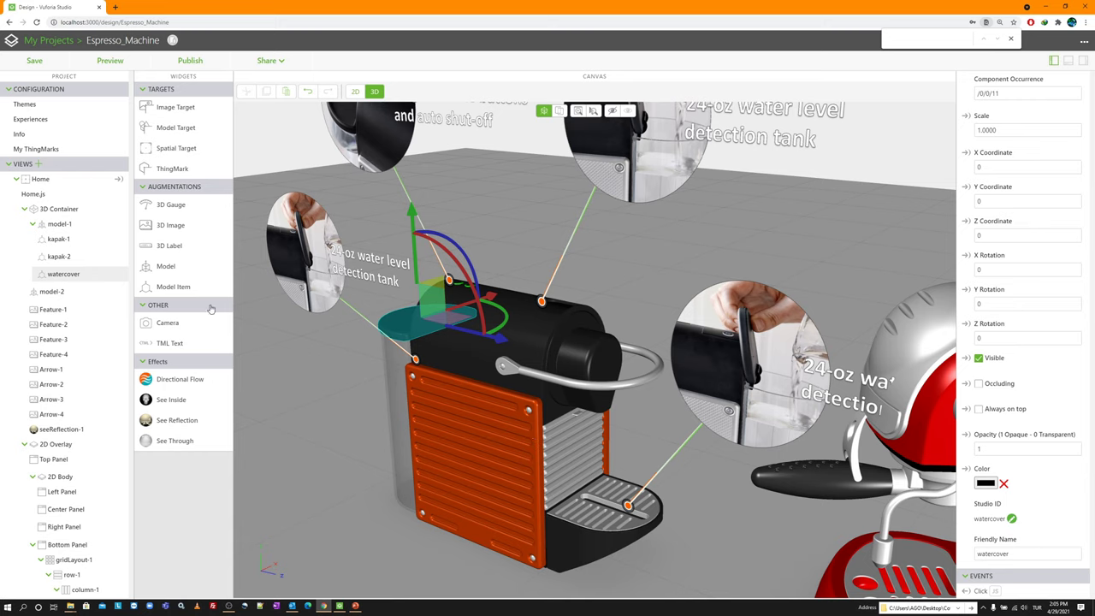
Step: Add three model items to model-1 for the rear shell, the middle shell and the front cylinder of the body
drag(181, 286, 534, 342)
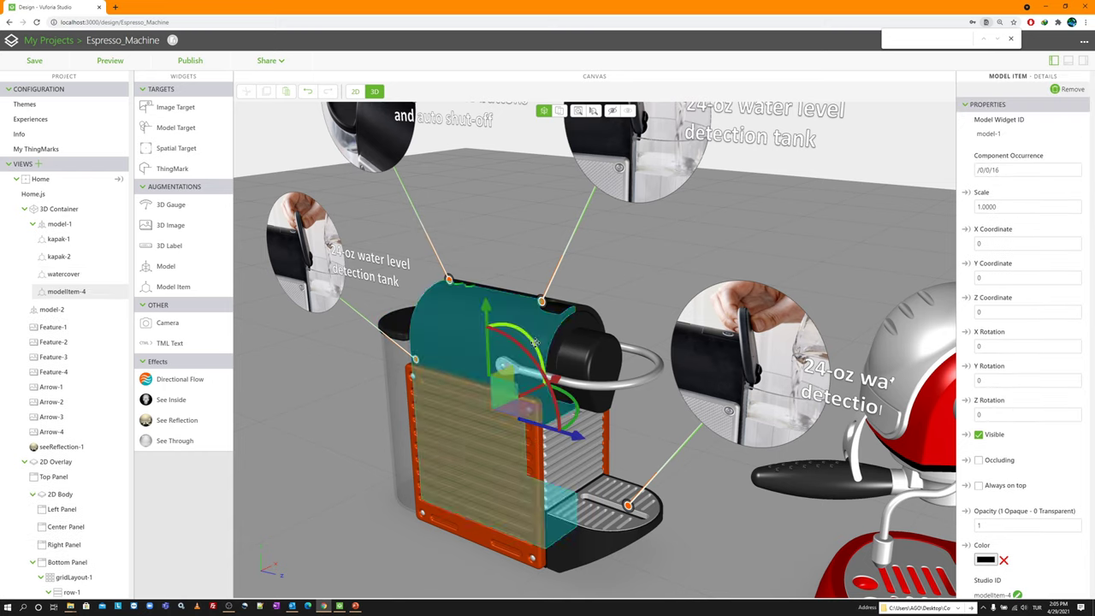
drag(171, 286, 565, 303)
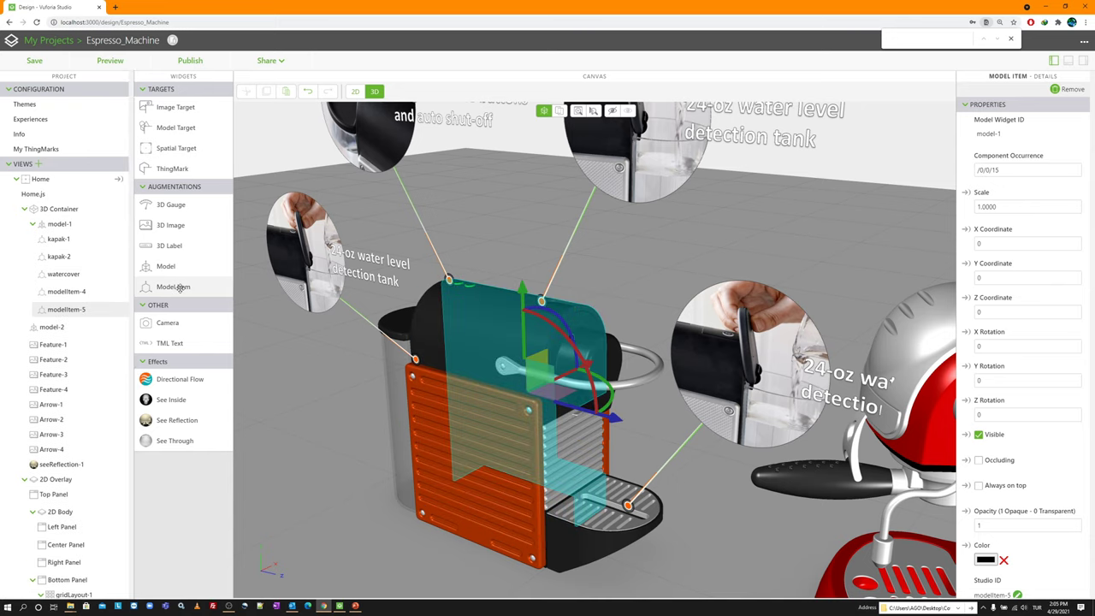
drag(181, 288, 549, 407)
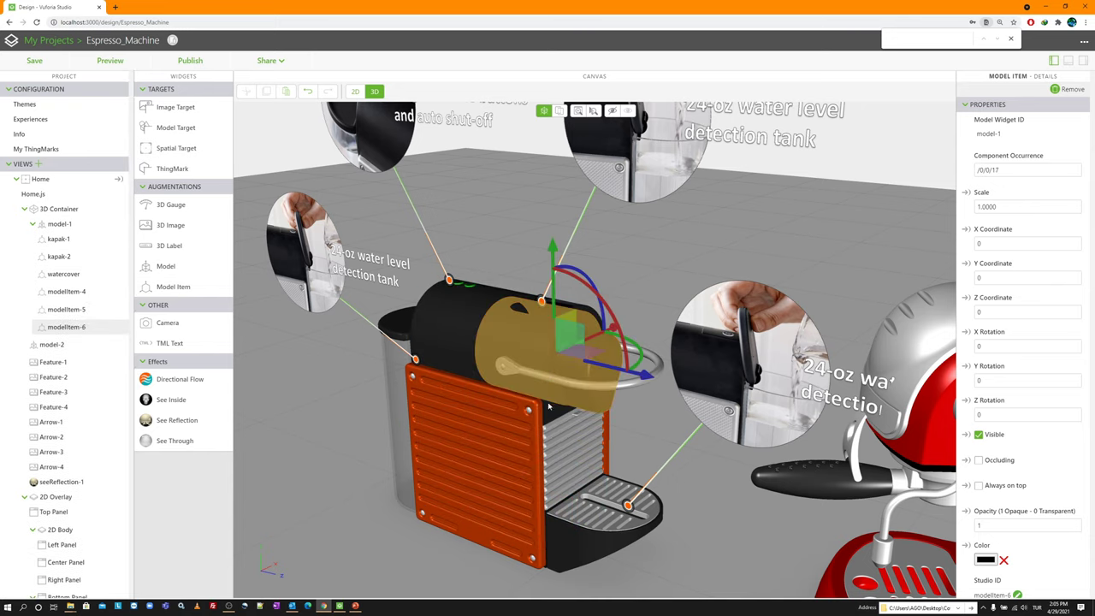
Step: Set the Studio ID of the rear shell's model item (modelItem-4) to body1
click(89, 292)
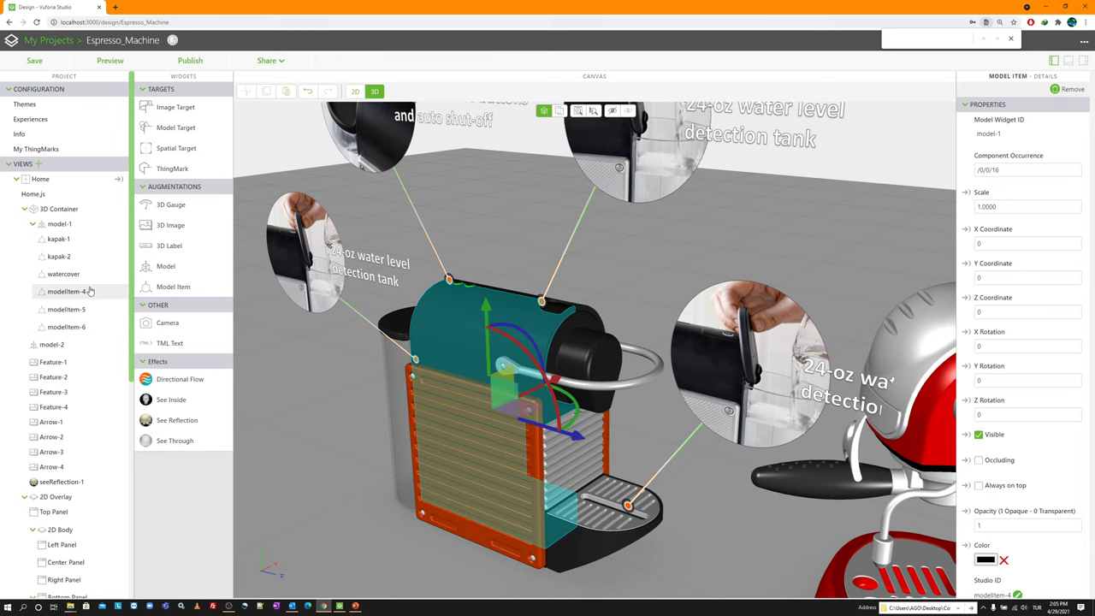
click(77, 297)
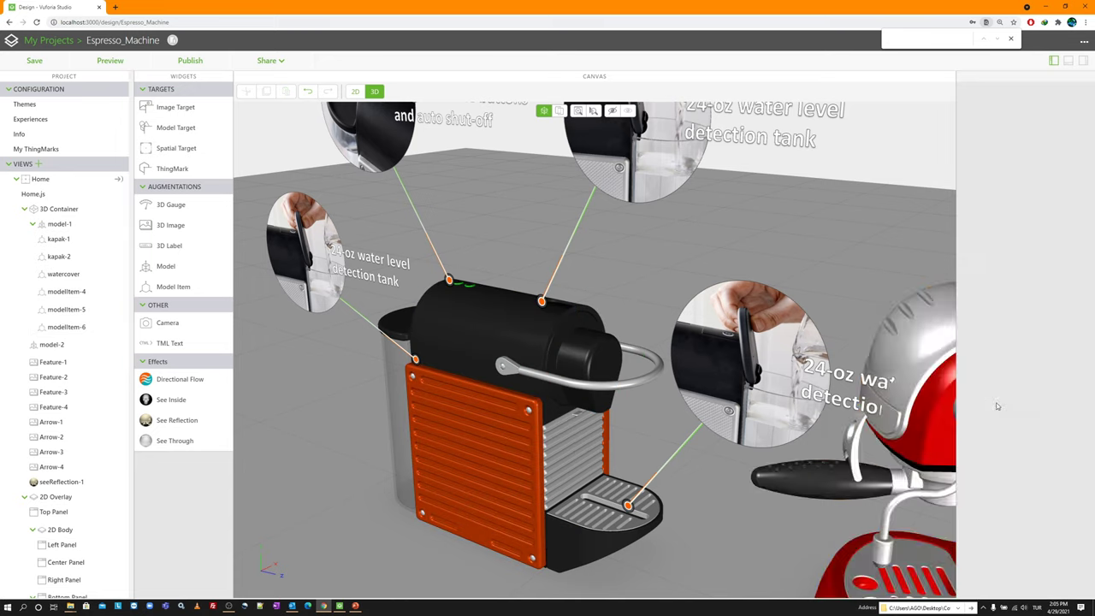
scroll(684, 385, down, 2)
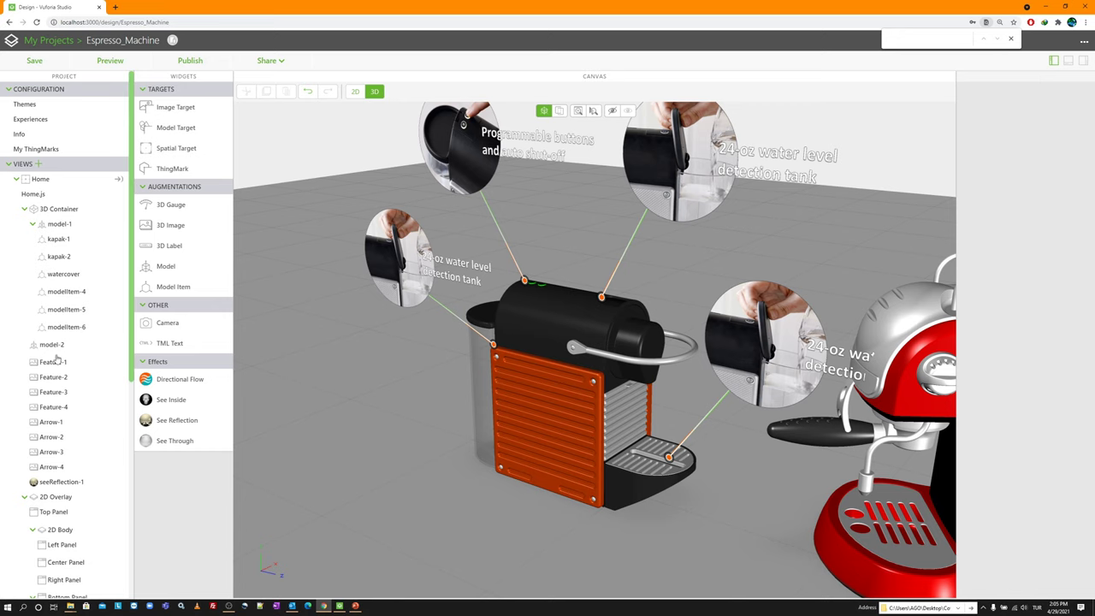
click(75, 311)
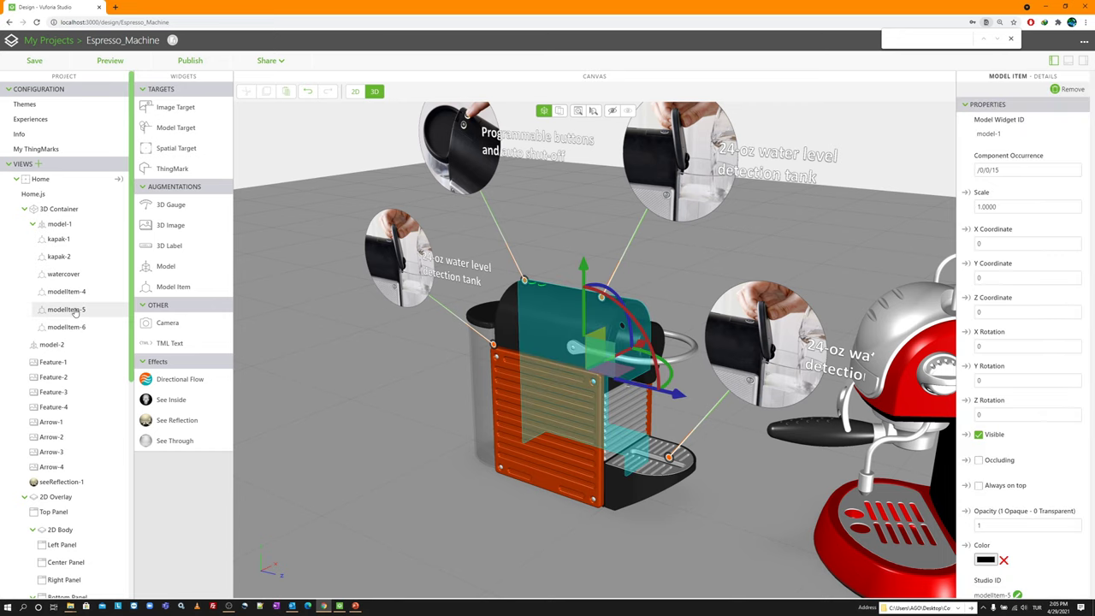
click(94, 293)
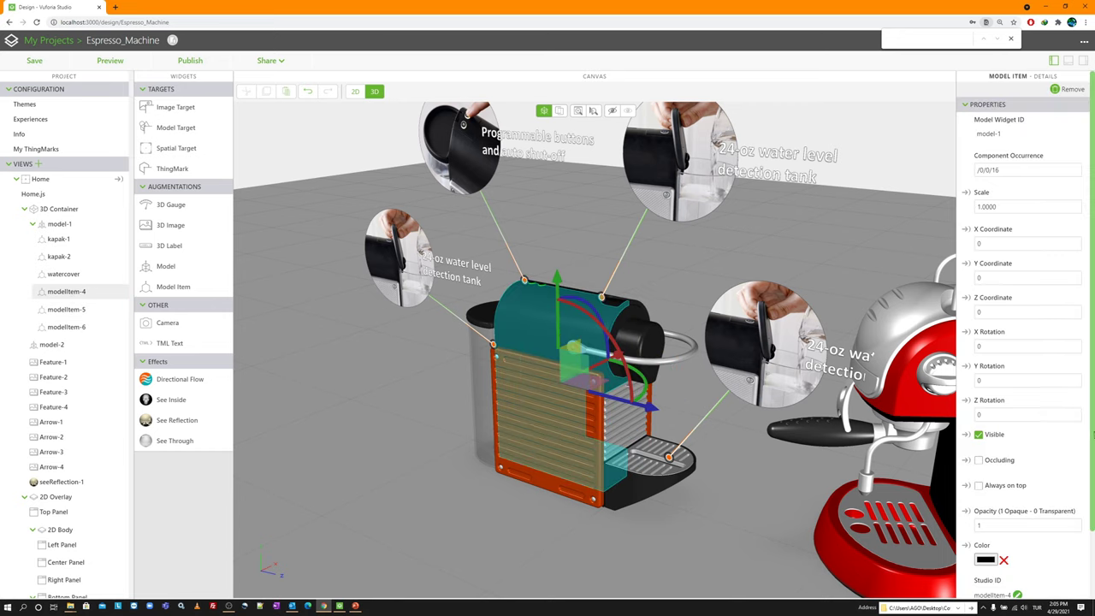
scroll(1035, 488, down, 1)
click(1017, 519)
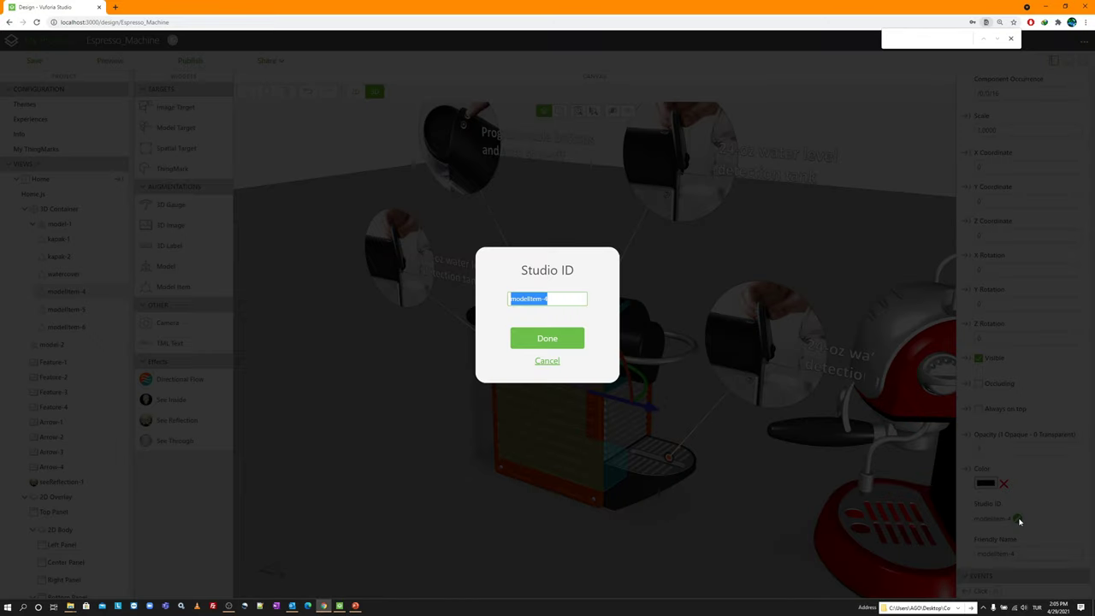
text(body1)
key(End)
key(Return)
Step: Set the Studio ID of the middle shell's model item (modelItem-5) to body2
click(623, 380)
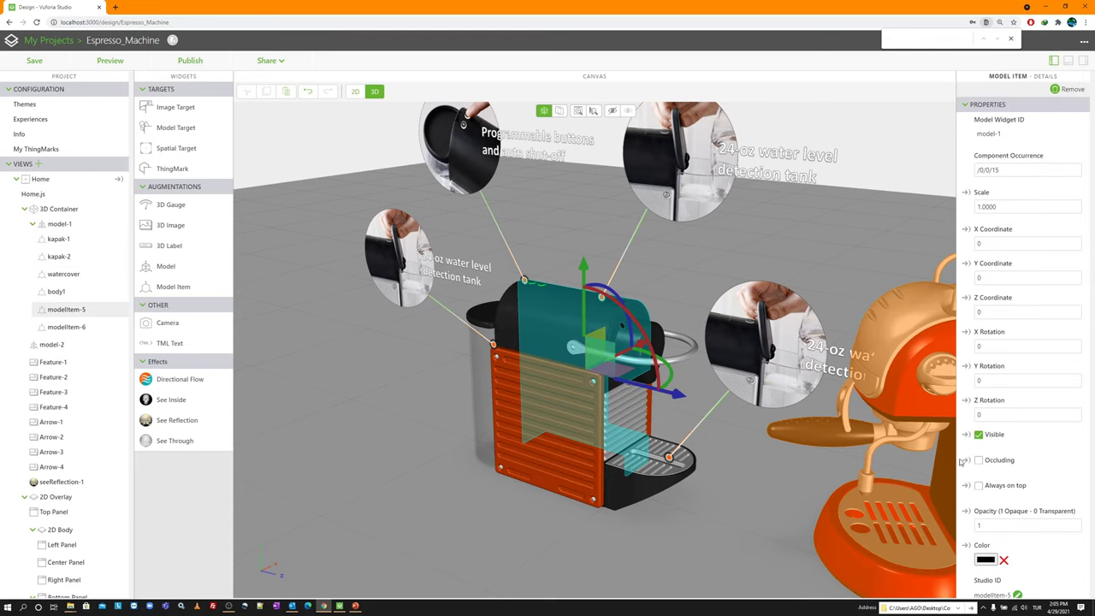
scroll(962, 462, down, 3)
click(1017, 519)
text(body)
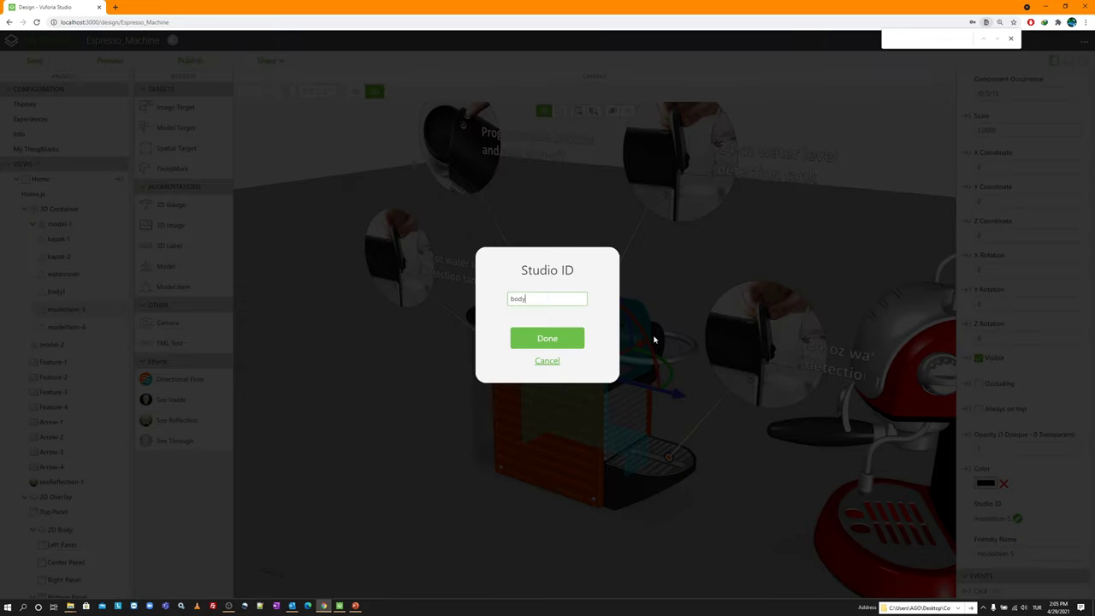
text(2)
key(Return)
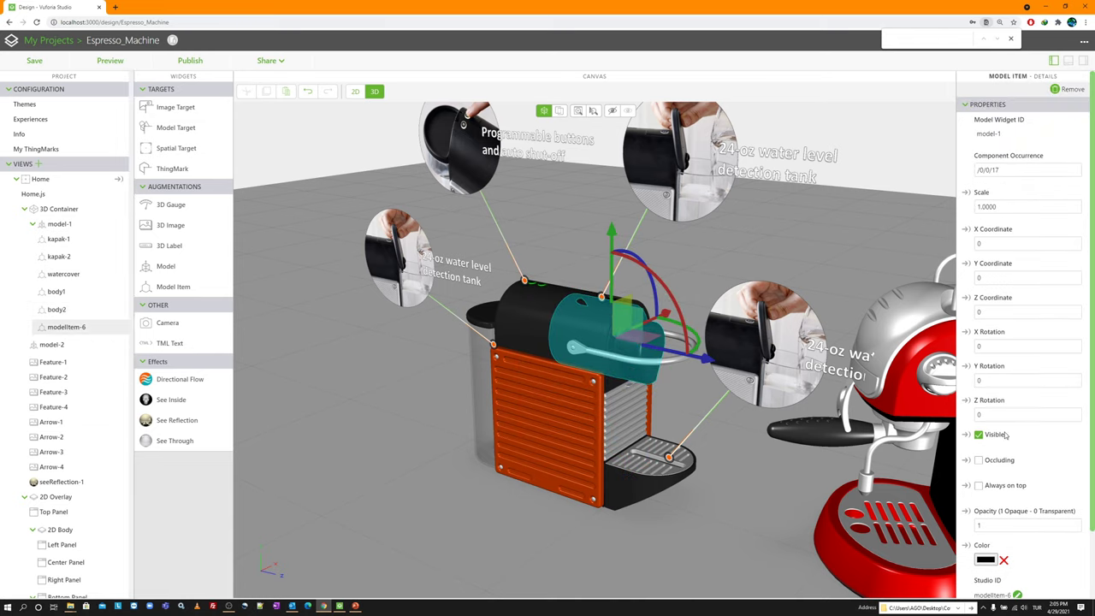
Step: Set the Studio ID of the front cylinder's model item (modelItem-6) to body3
scroll(1007, 436, down, 3)
click(1017, 519)
text(body)
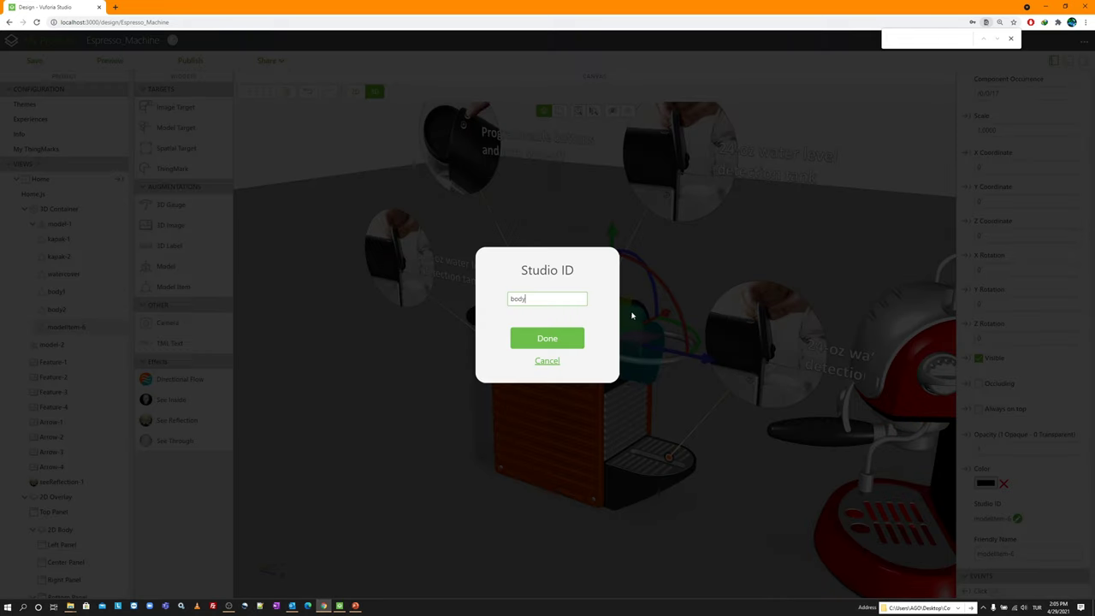
text(3)
key(Return)
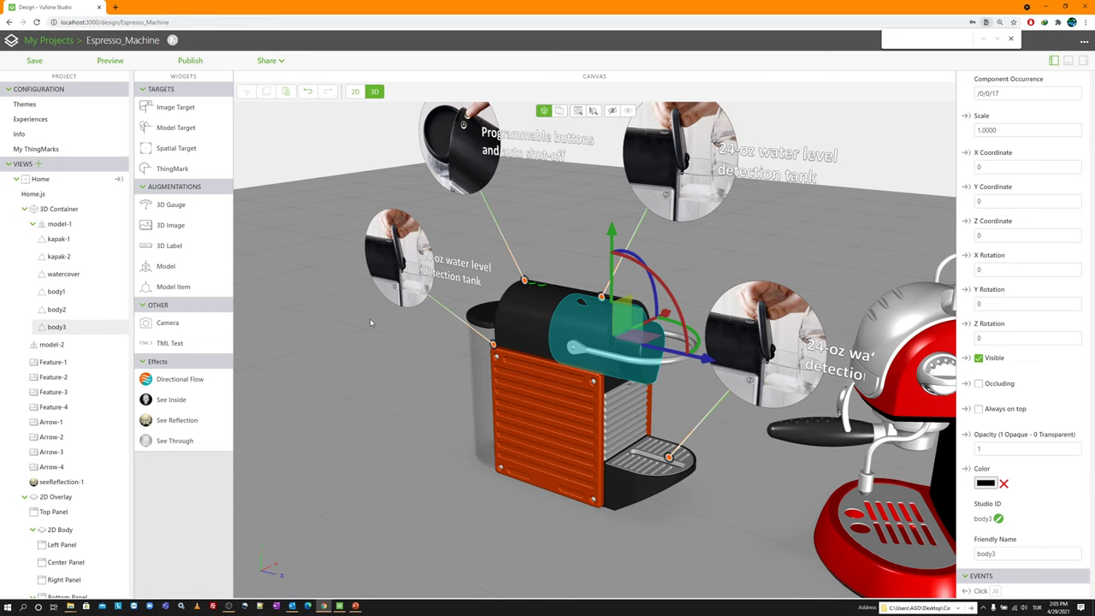
Step: Add a model item for the transparent water tank on model-1 and set its Studio ID to watertank
drag(172, 287, 471, 385)
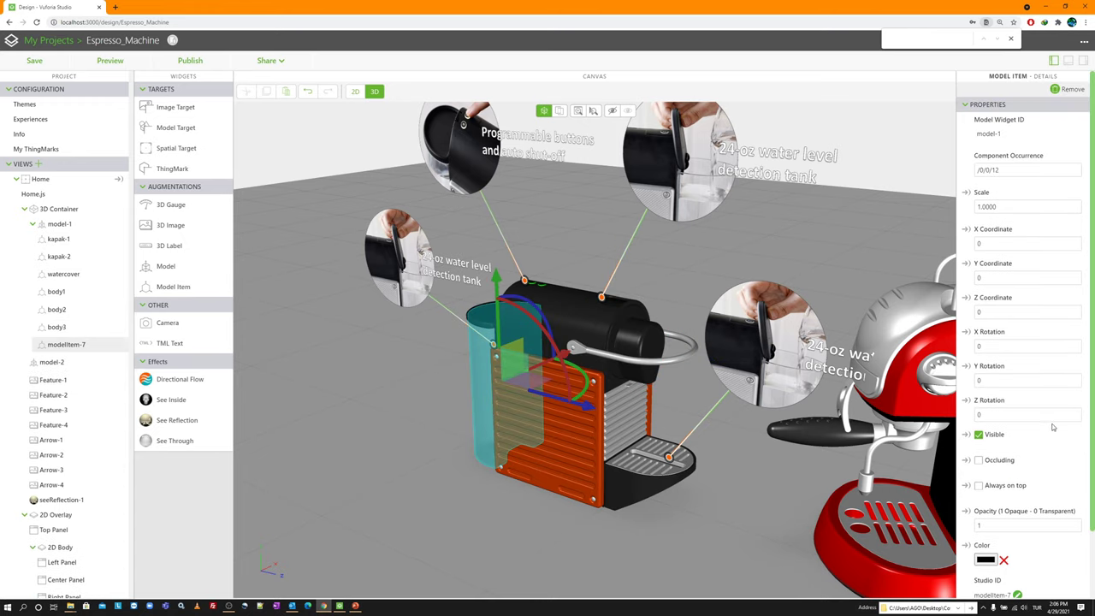
scroll(1051, 436, down, 2)
click(1016, 520)
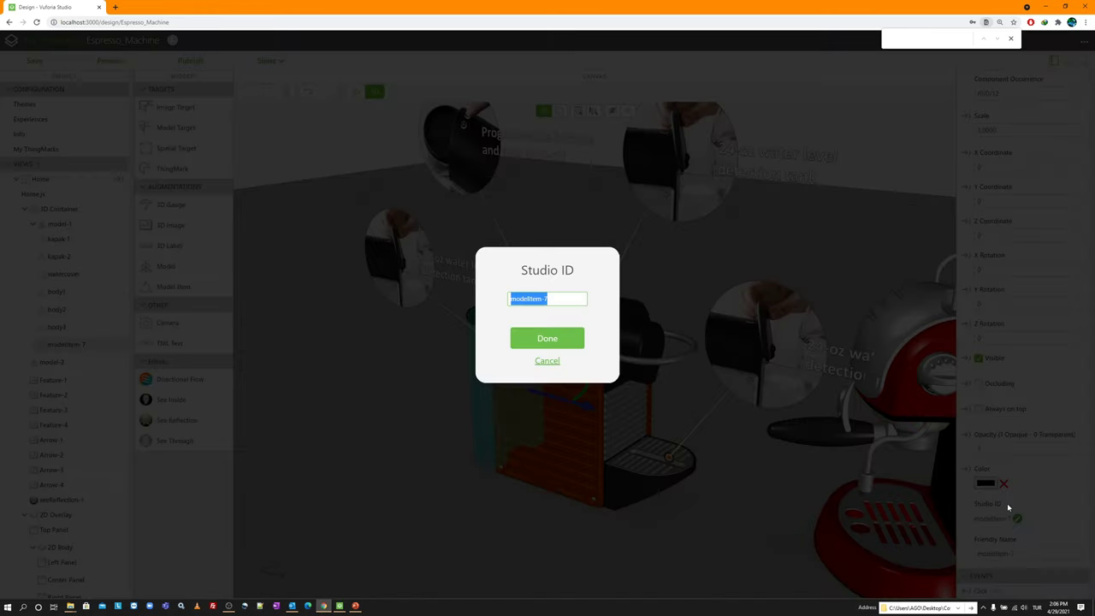
text(watertank)
click(548, 339)
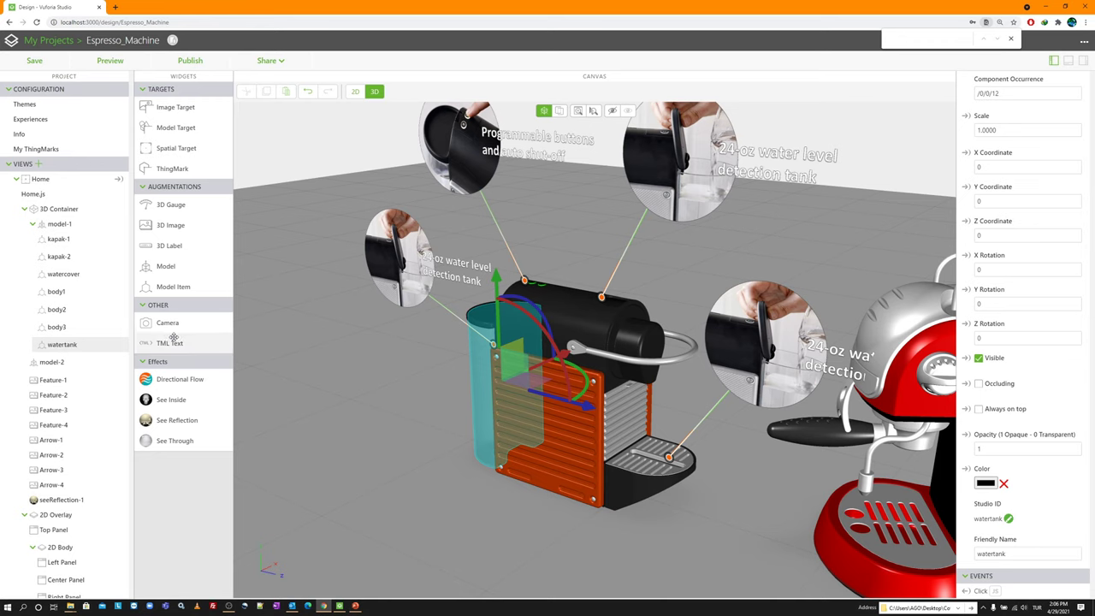
Step: Add a model item for the ribbed grey front panel on model-1 and set its Studio ID to front
drag(174, 288, 604, 437)
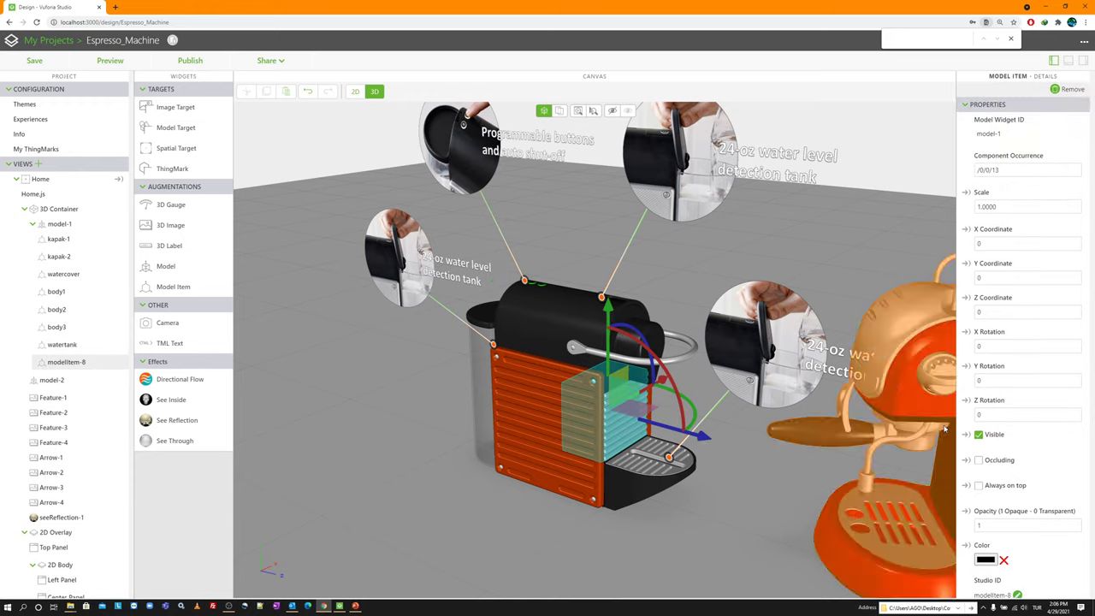
click(1018, 518)
text(t)
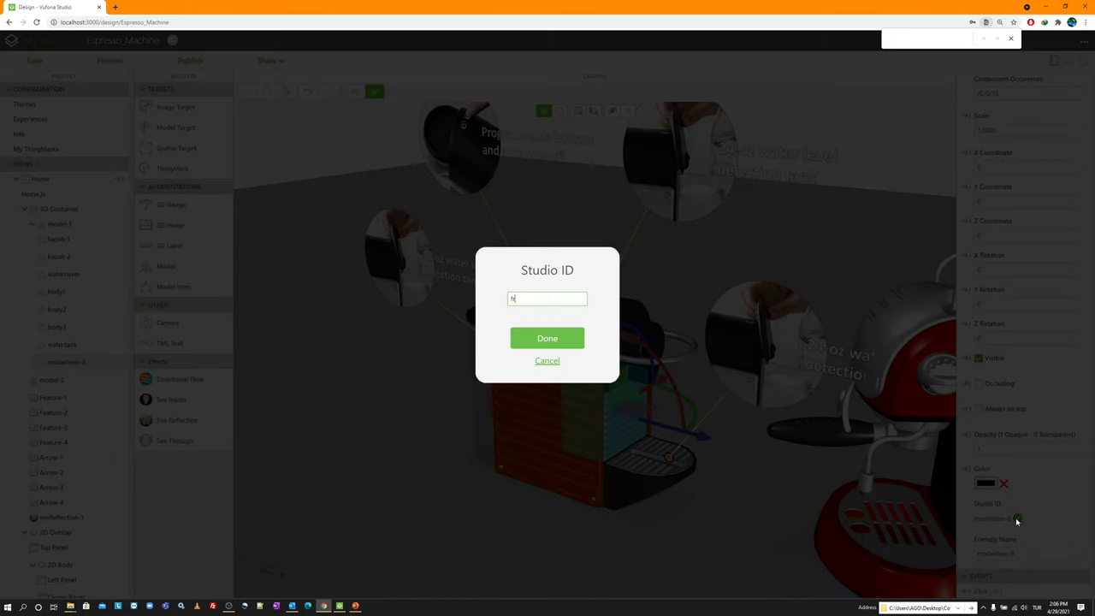
click(565, 337)
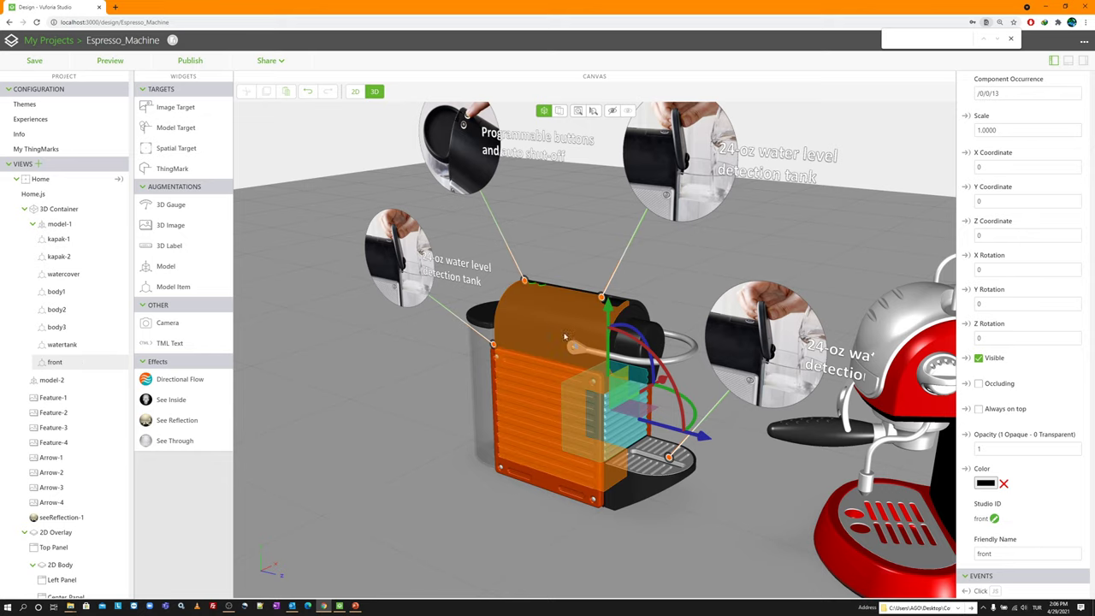
Step: Add a model item for the black drip tray base on model-1 and set its Studio ID to bottom-2
drag(174, 288, 633, 494)
scroll(1014, 489, down, 1)
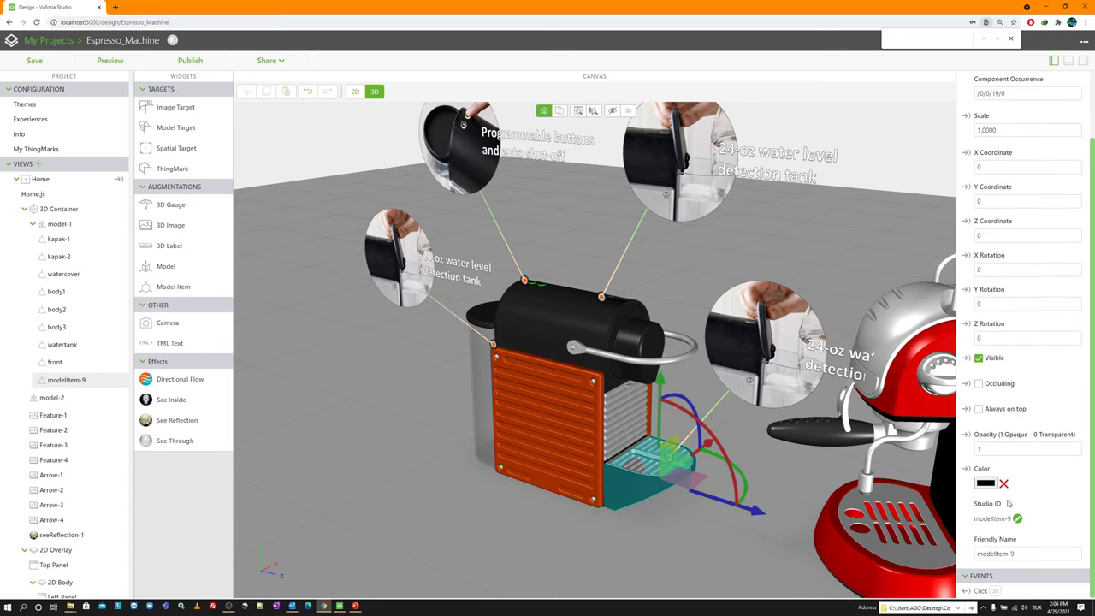
click(1017, 519)
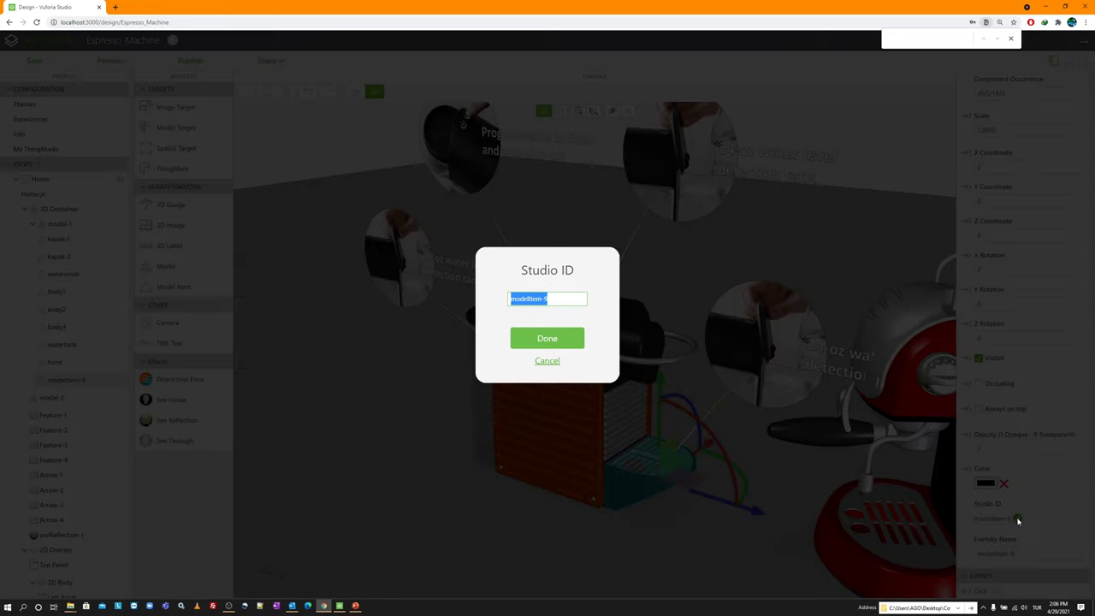
text(bottom-2)
key(ctrl+a)
click(534, 336)
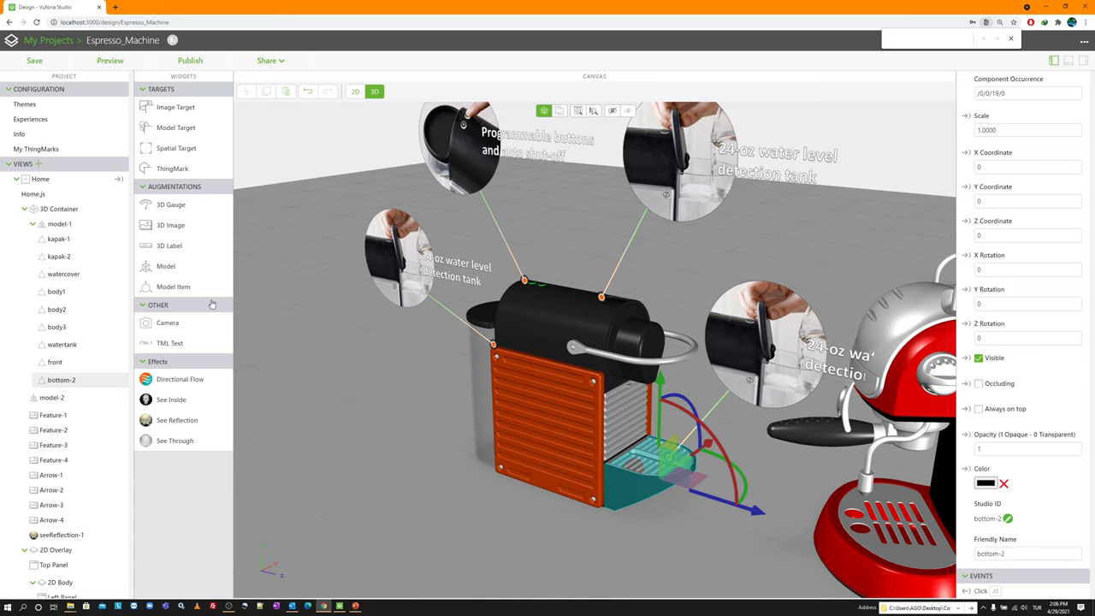
Step: Add a model item for the drip tray's grille on model-1 and set its Studio ID to bottom-1
drag(202, 285, 649, 455)
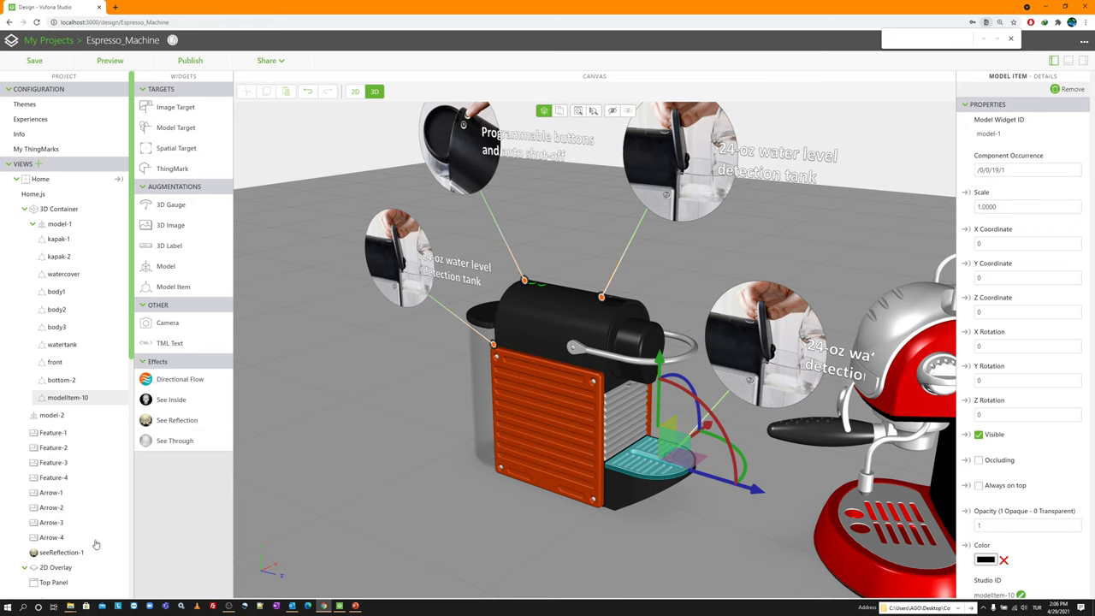
scroll(1024, 419, down, 2)
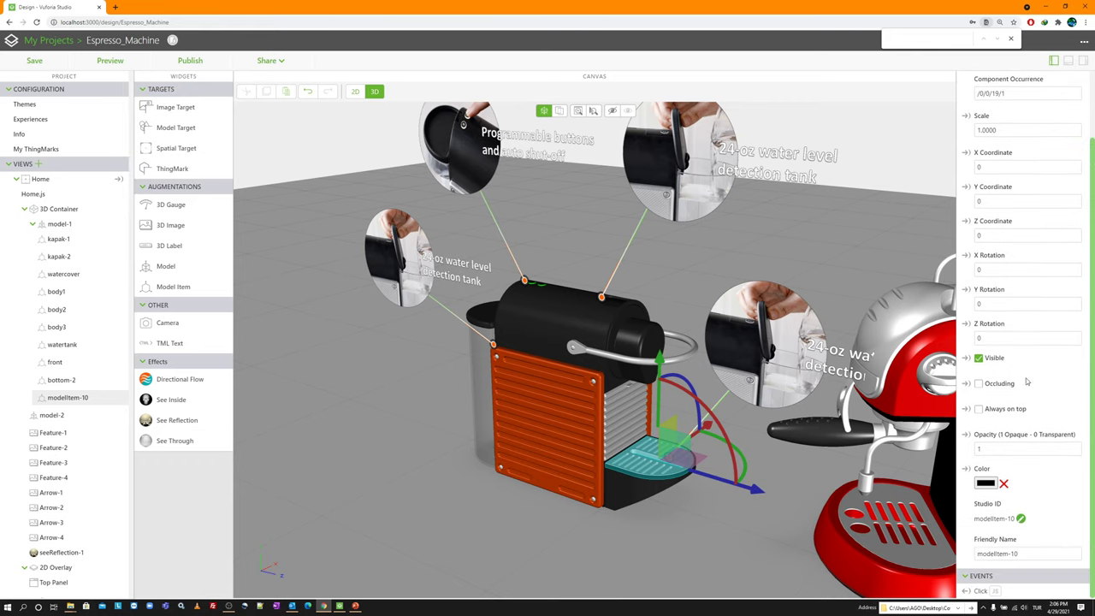
scroll(1016, 411, up, 2)
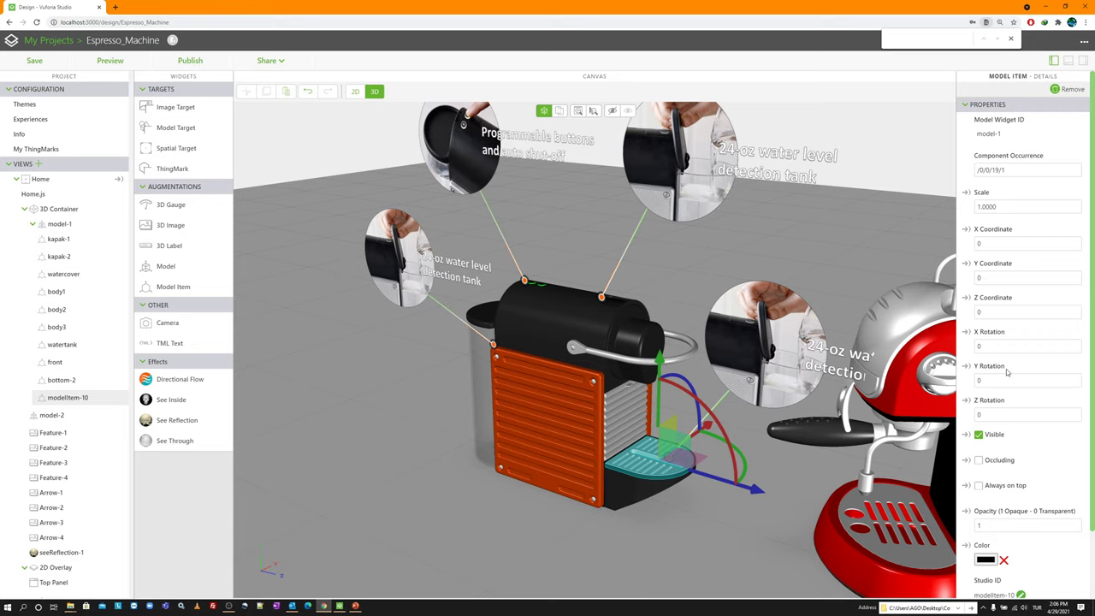
scroll(1018, 428, down, 2)
click(1021, 518)
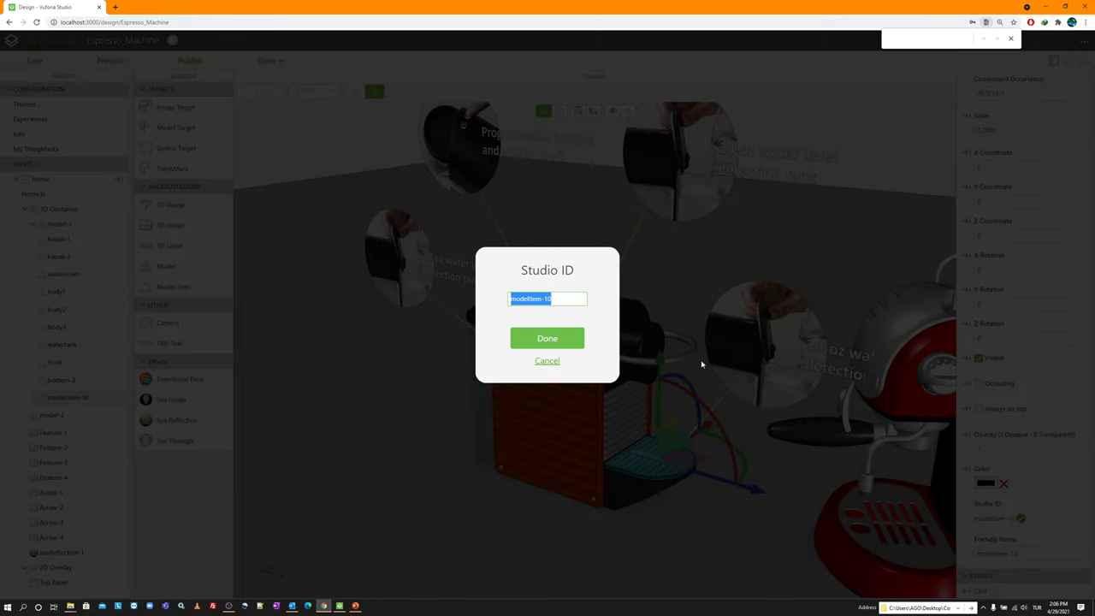
text(bottom-2)
key(BackSpace)
text(1)
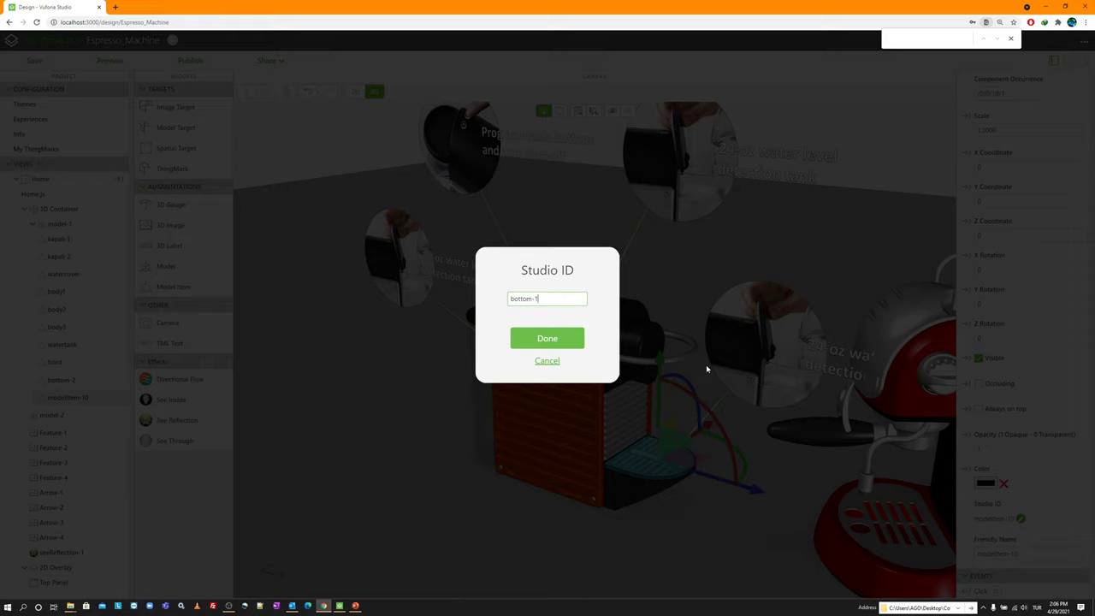
click(538, 340)
Step: Add a model item to the red coffee machine (model-2) and set its component occurrence to / to cover the whole model
scroll(320, 332, down, 2)
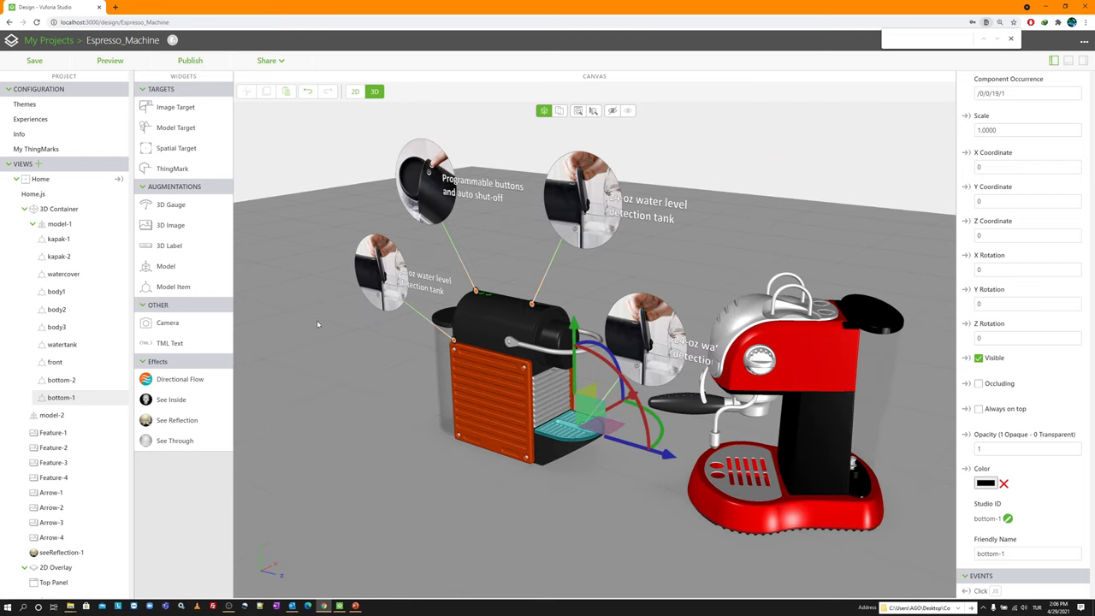
scroll(317, 323, down, 1)
drag(175, 287, 764, 366)
click(1014, 168)
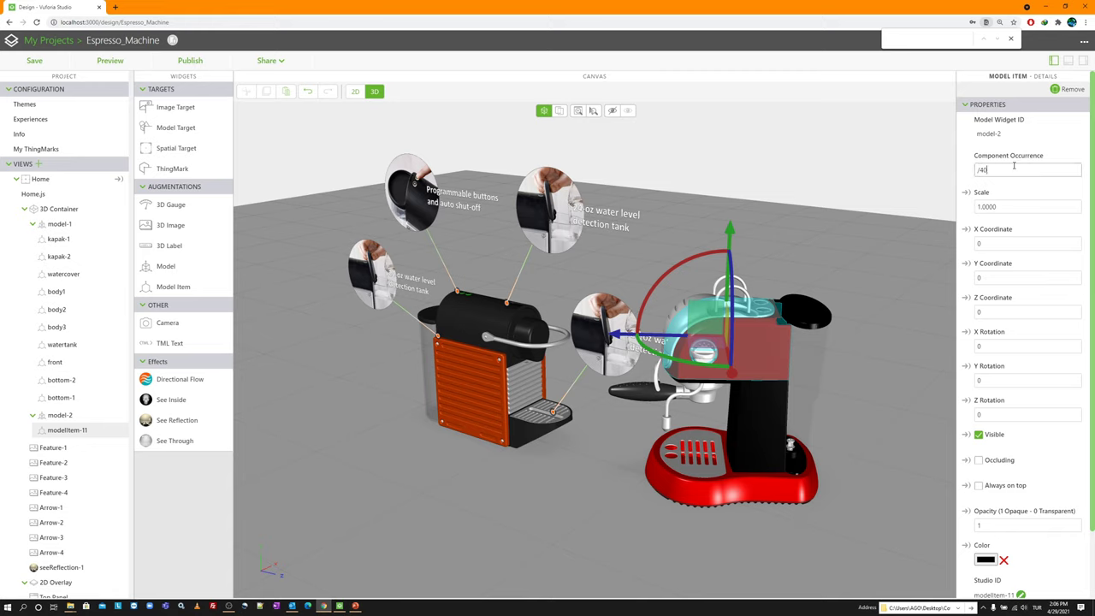
key(BackSpace)
key(BackSpace)
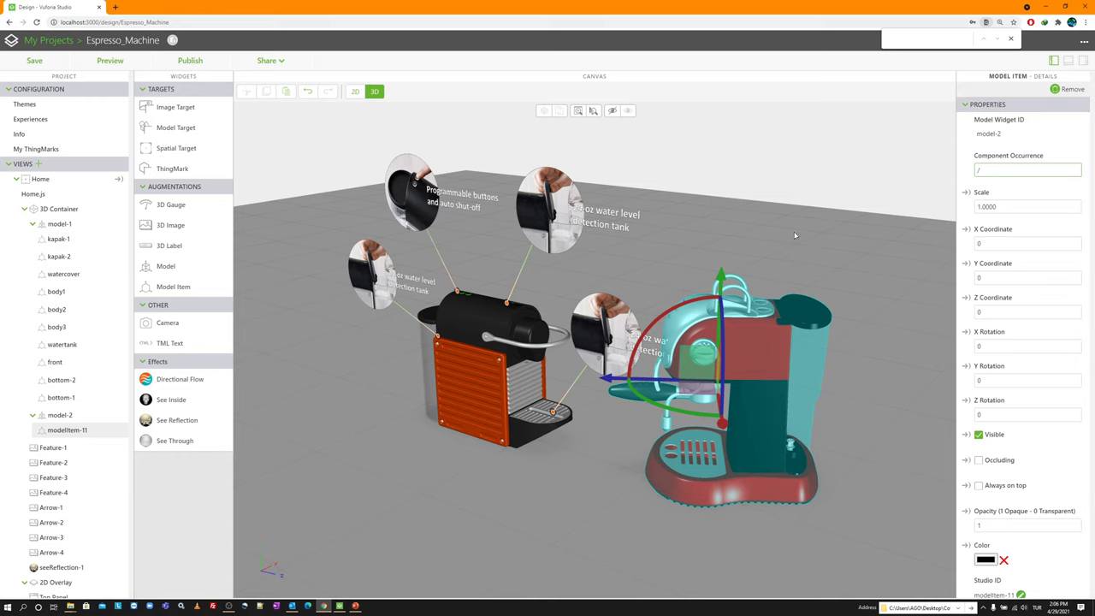
click(792, 192)
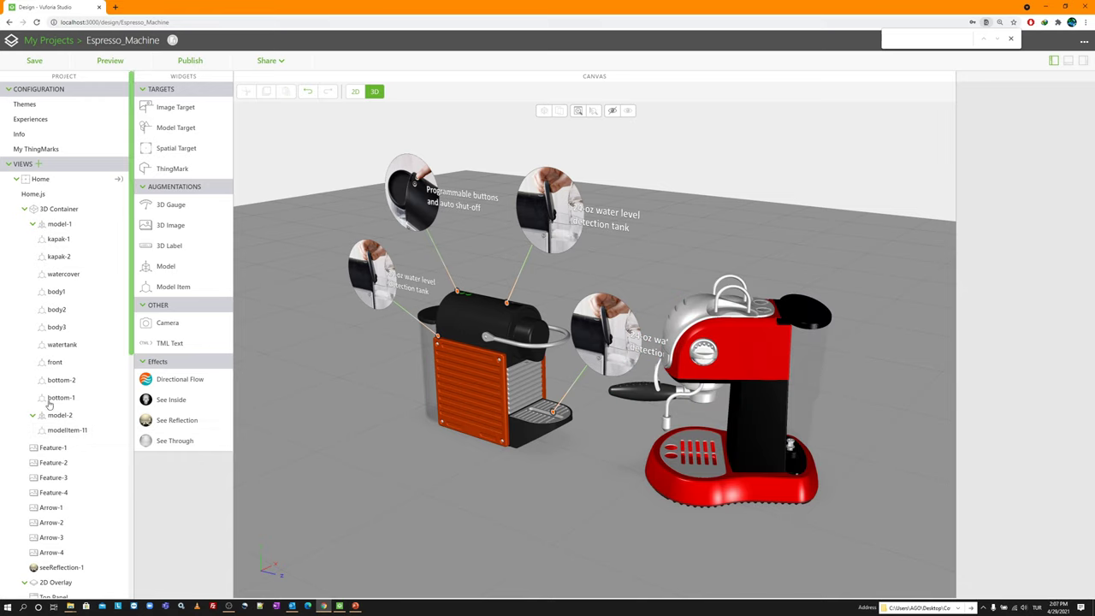
Step: Set the Reflective % of seeReflection-1 to 20
click(60, 569)
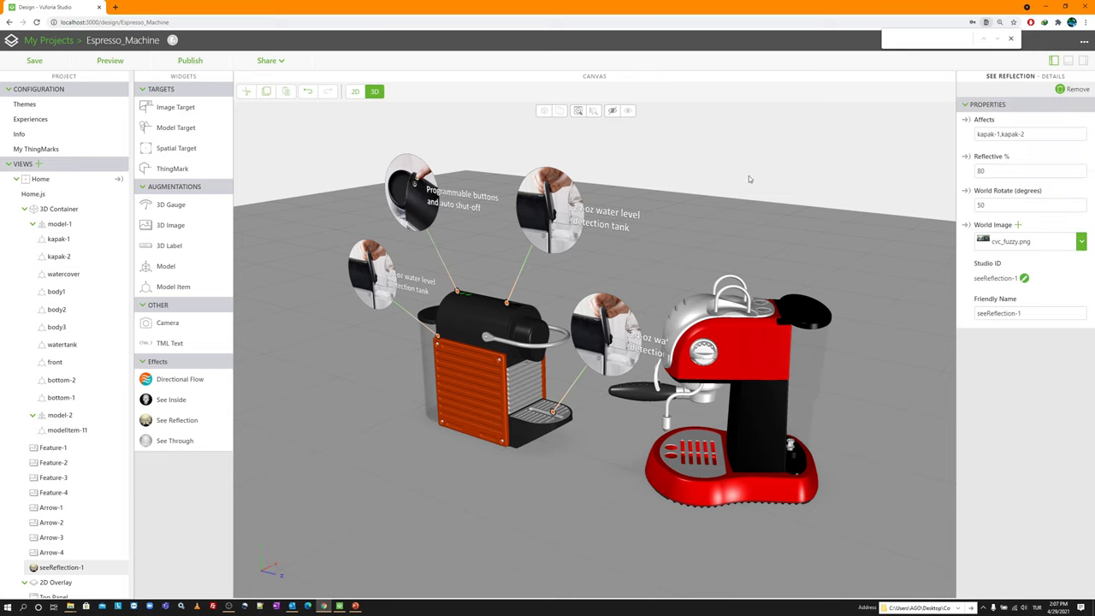
double_click(1027, 171)
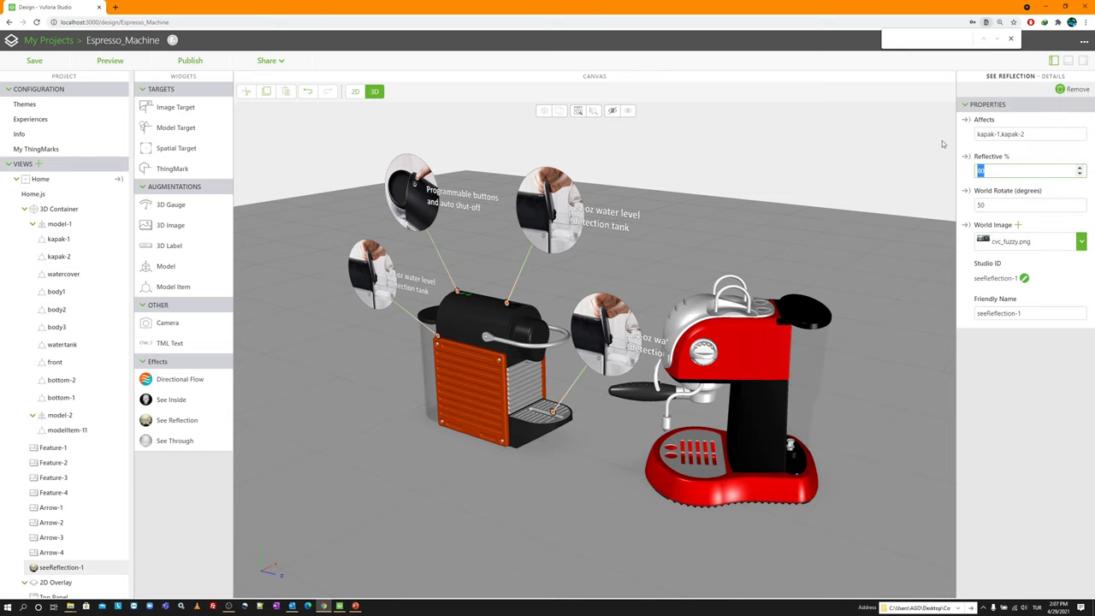
text(20)
Step: Extend the list of items affected by seeReflection-1 with watercover, watertank, body1, body2, body3, modelItem-11 and bottom-2
click(1041, 132)
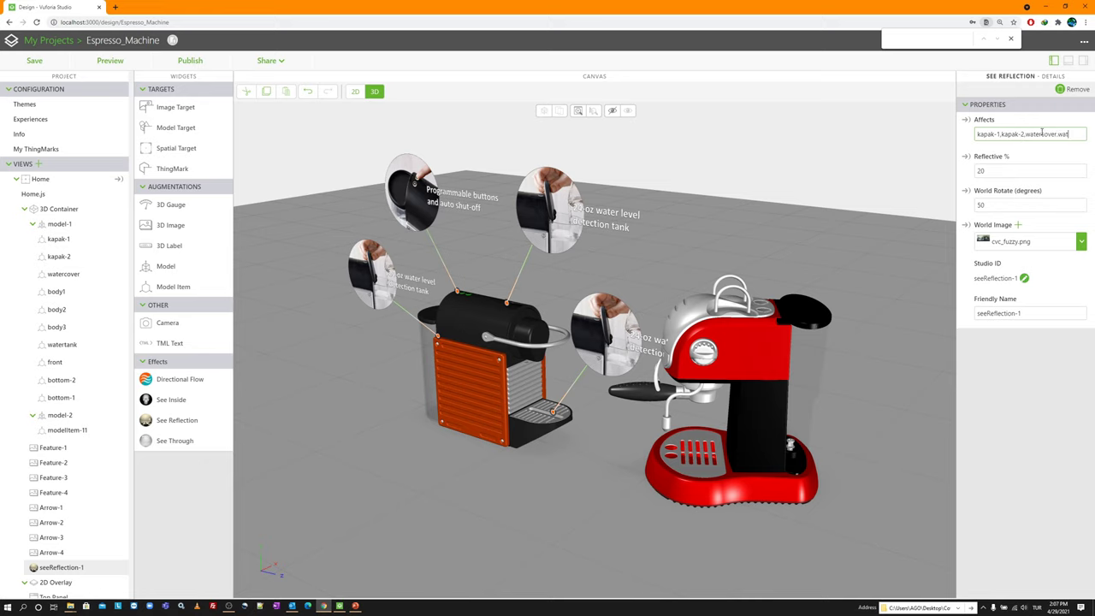
text(nk,body1,m)
text(ody2)
key(BackSpace)
key(BackSpace)
key(BackSpace)
key(BackSpace)
text(dy2,body3,modelItem-11)
key(Return)
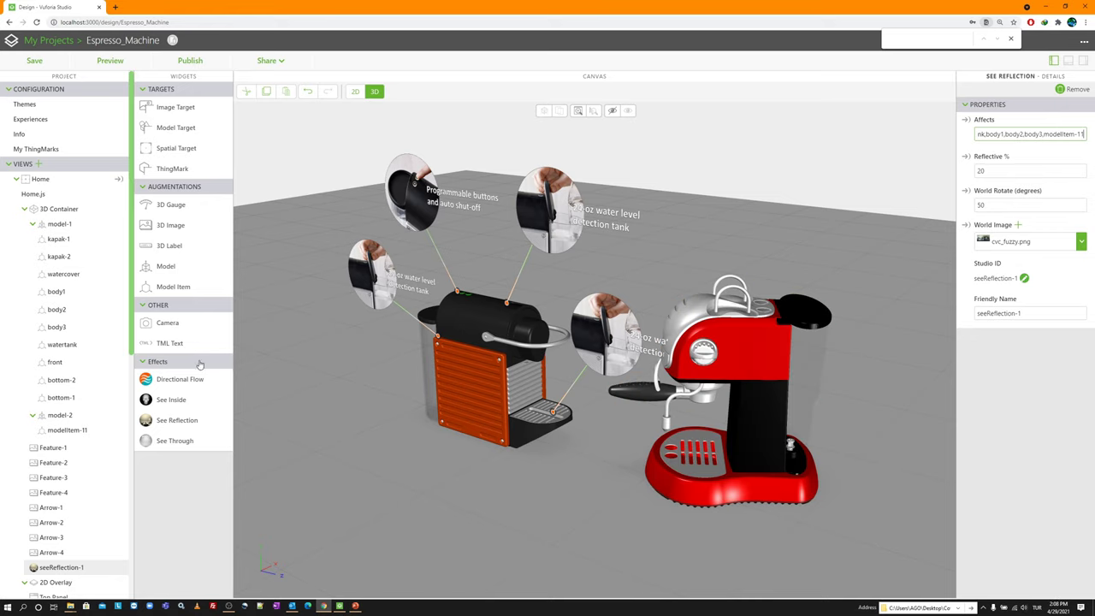
text(,bottom)
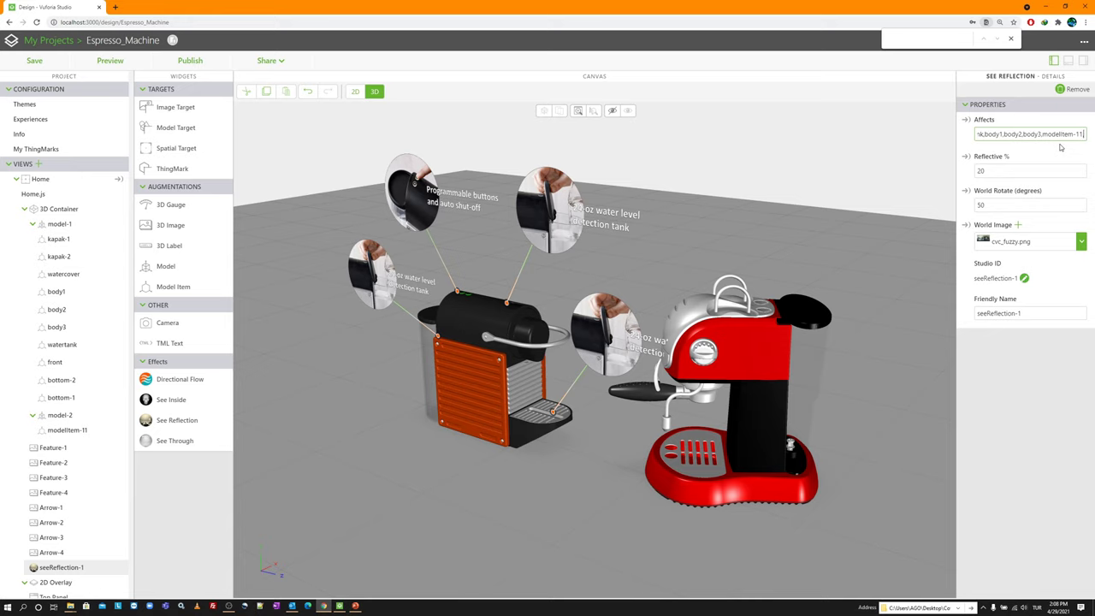
text(-2)
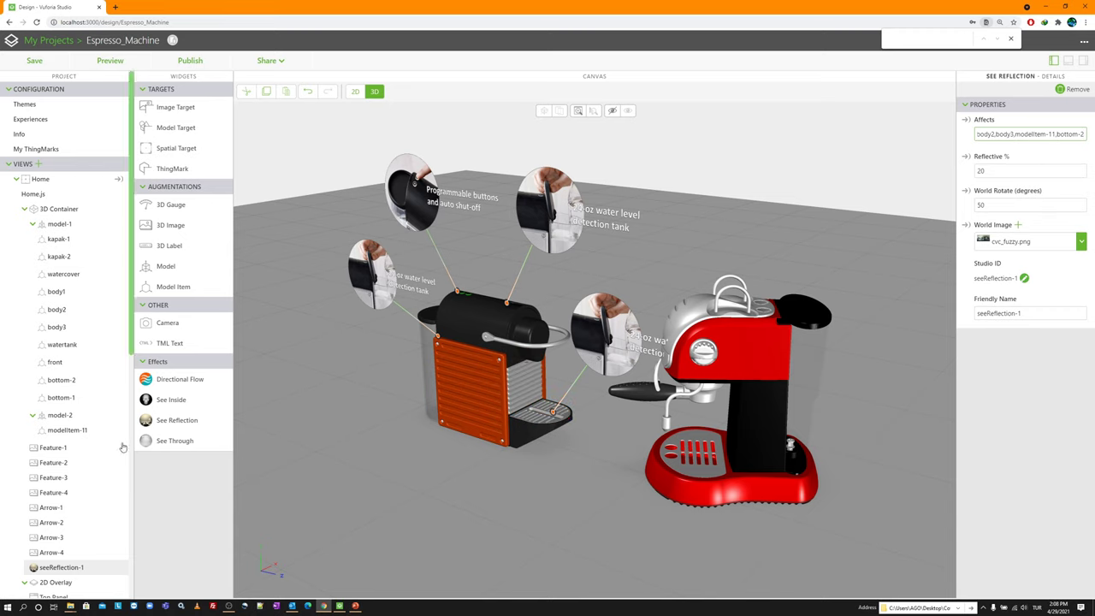
Step: Add a second See Reflection effect at 70 % reflective with world image cvc_fuzzy.png, affecting front and bottom-1
scroll(85, 464, down, 3)
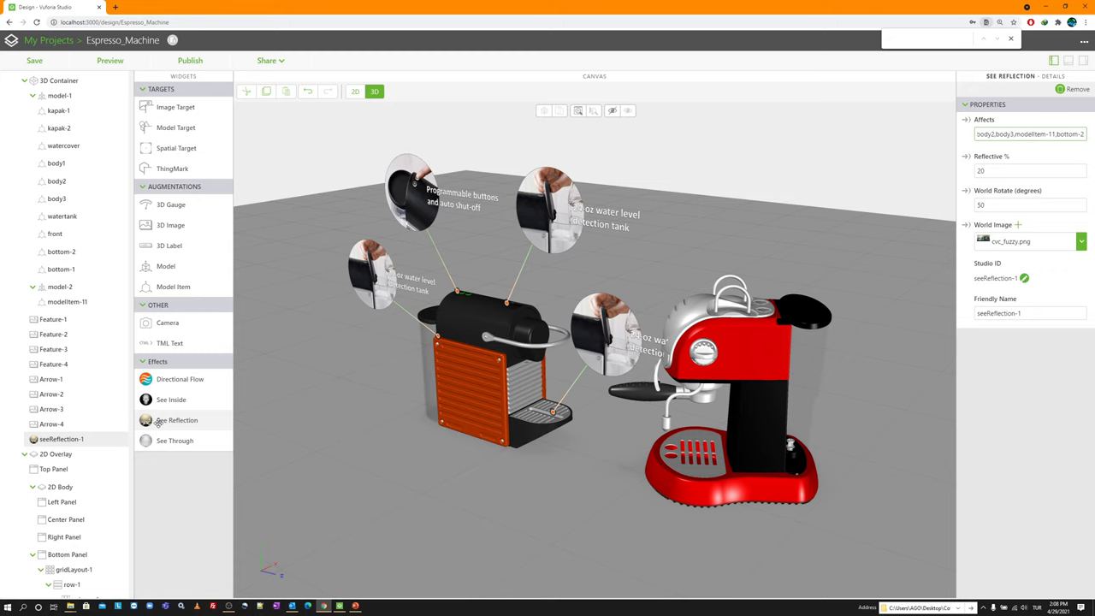
drag(158, 421, 381, 458)
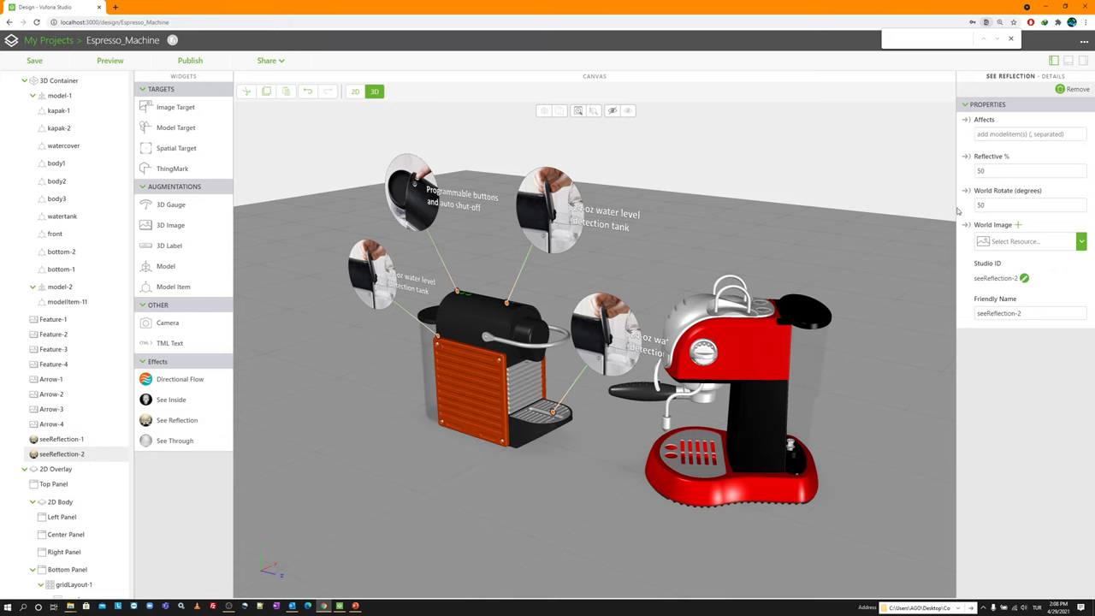
double_click(992, 172)
text(70)
click(1022, 229)
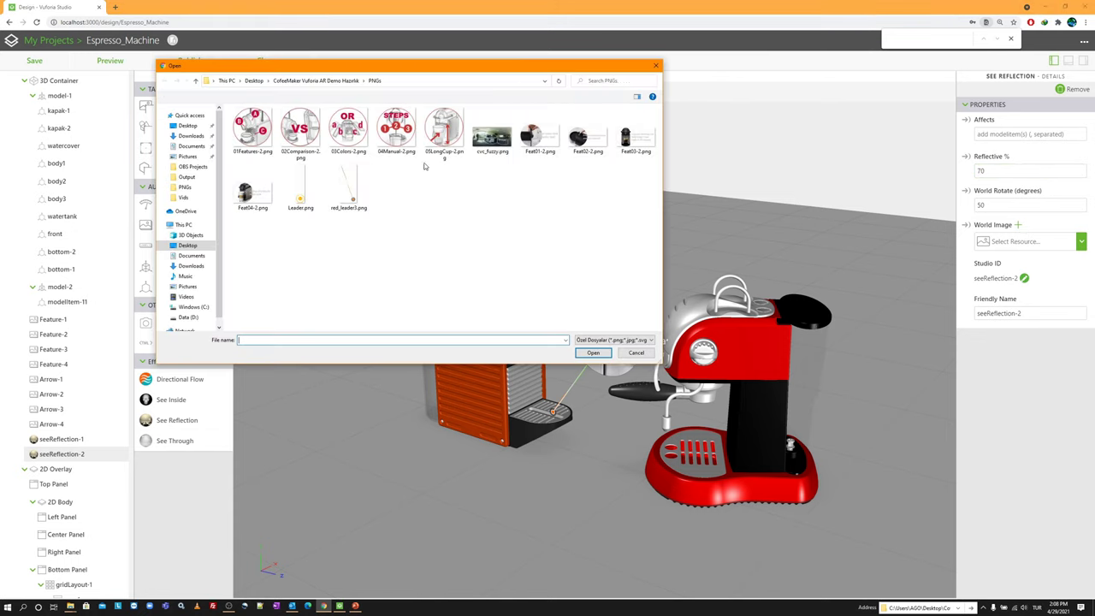
double_click(492, 130)
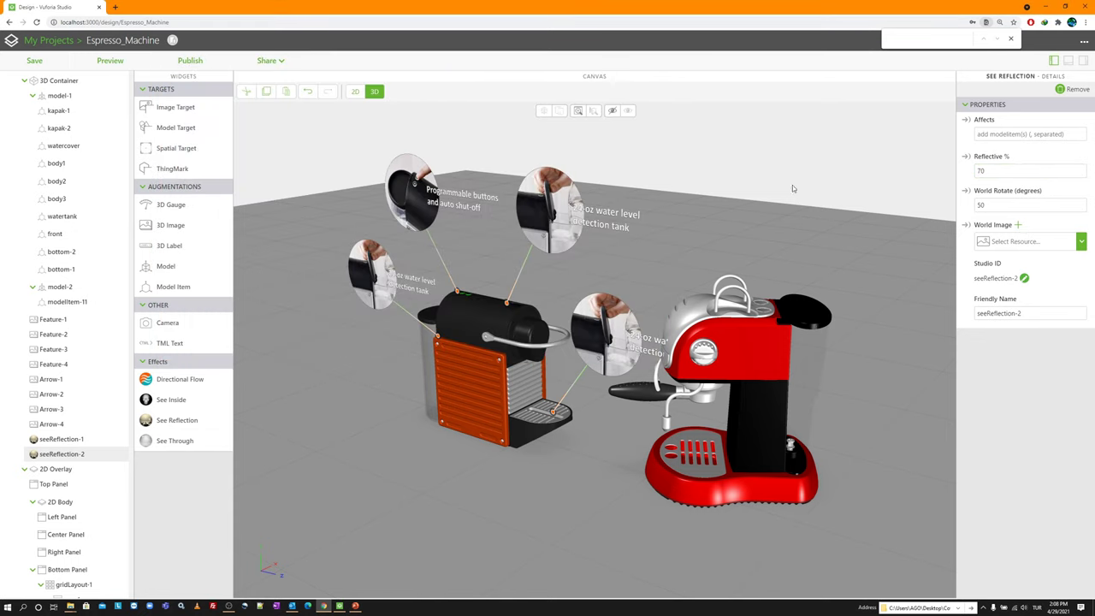
click(997, 135)
text(m-1)
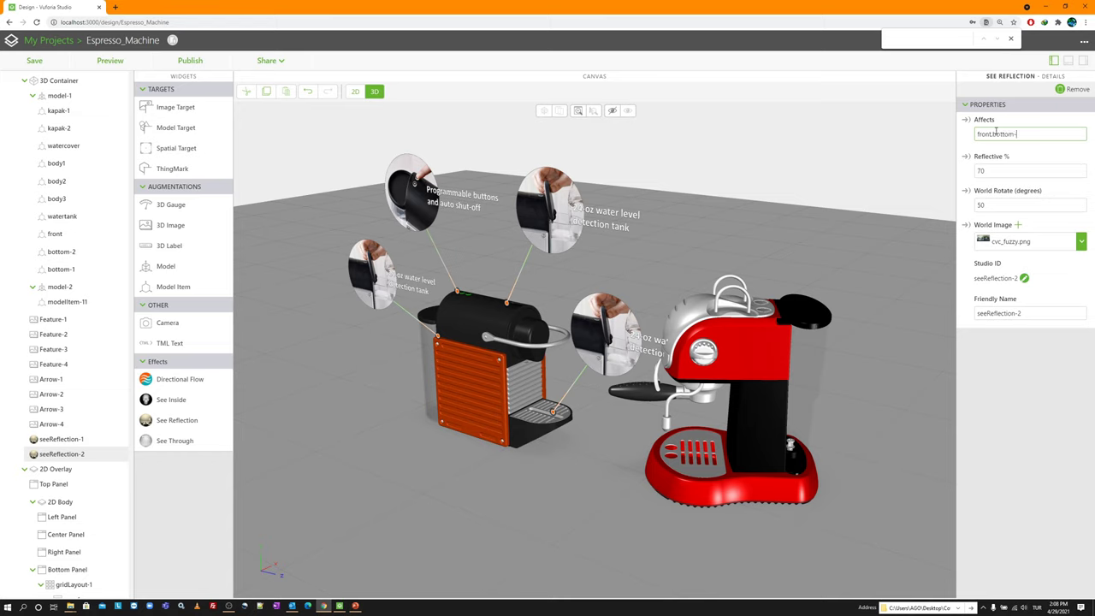
Step: Preview the experience at Max size, examine the reflections on both machines and try the features and VS buttons
click(114, 61)
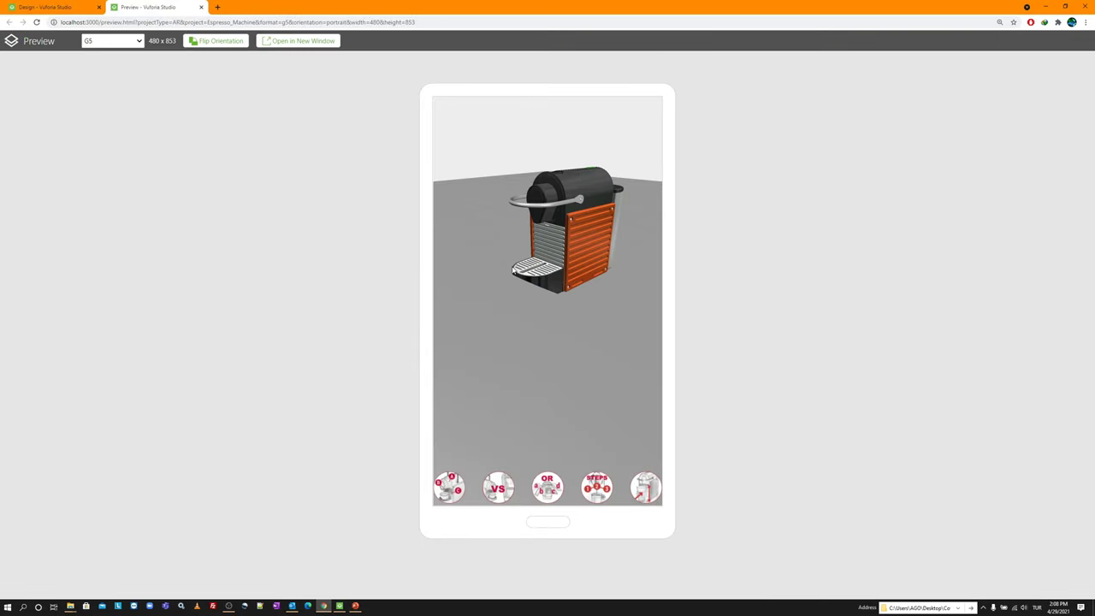
click(114, 43)
click(105, 199)
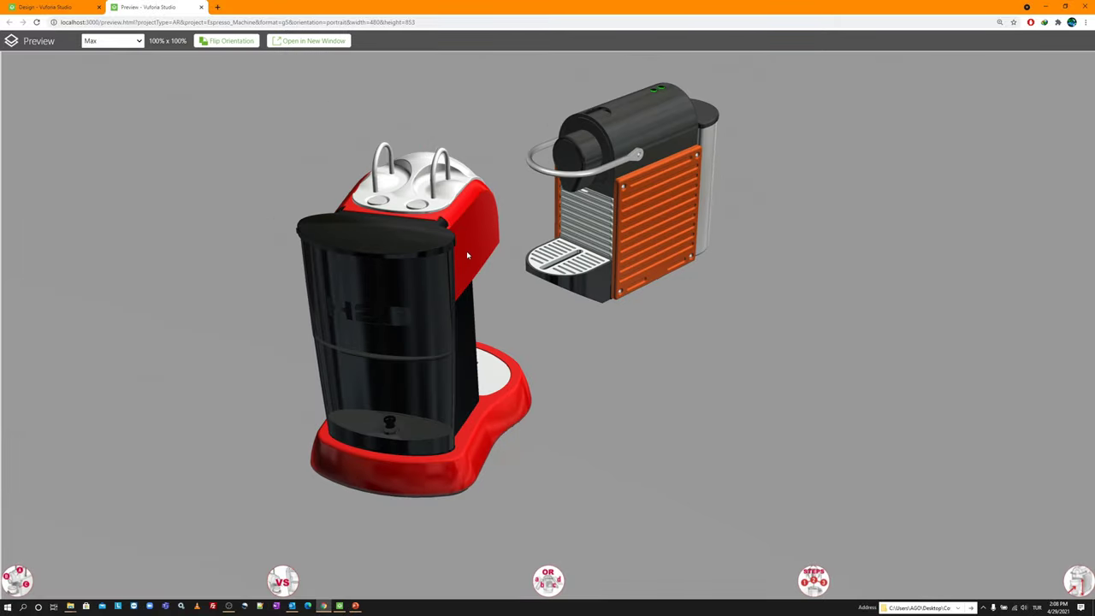
drag(497, 282, 502, 361)
scroll(583, 301, down, 3)
drag(568, 137, 519, 229)
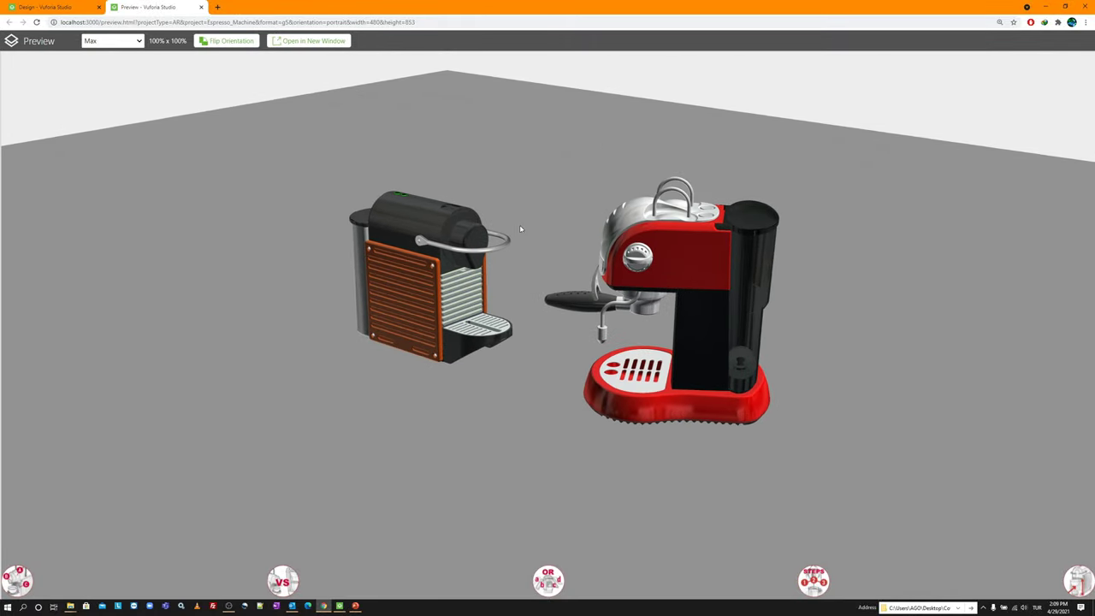
click(16, 581)
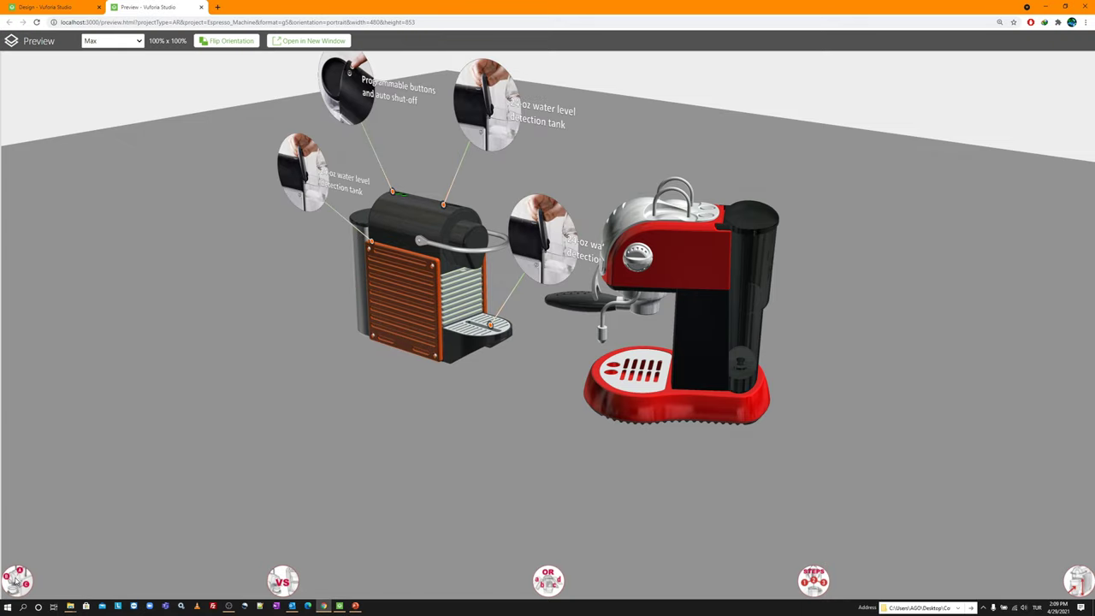
click(283, 581)
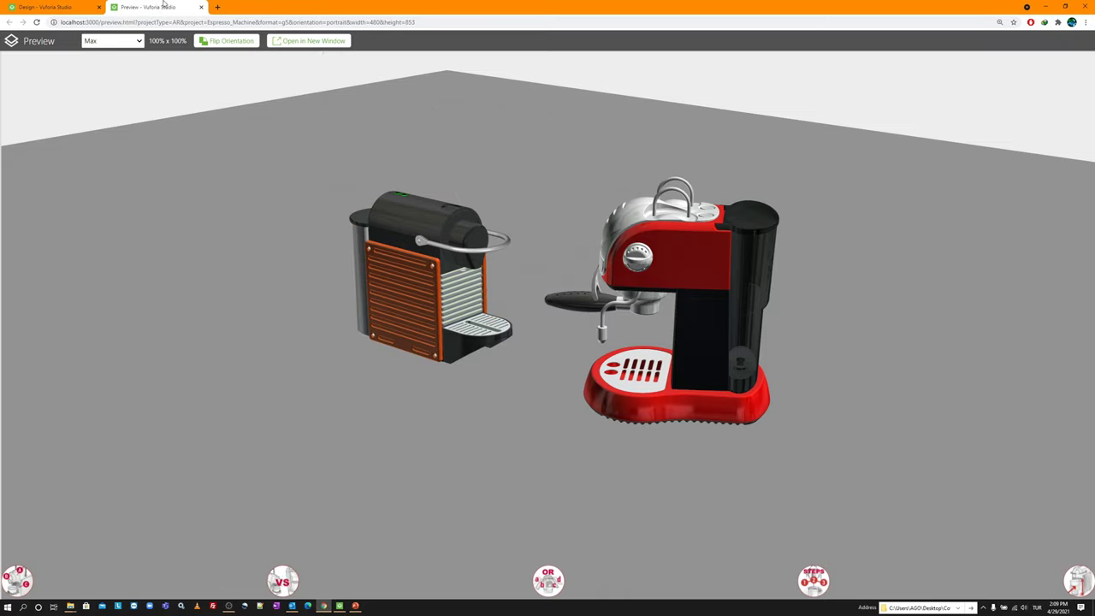
click(201, 7)
Step: Make modelItem-11 invisible by default and check the events of the VS toggle button
click(69, 301)
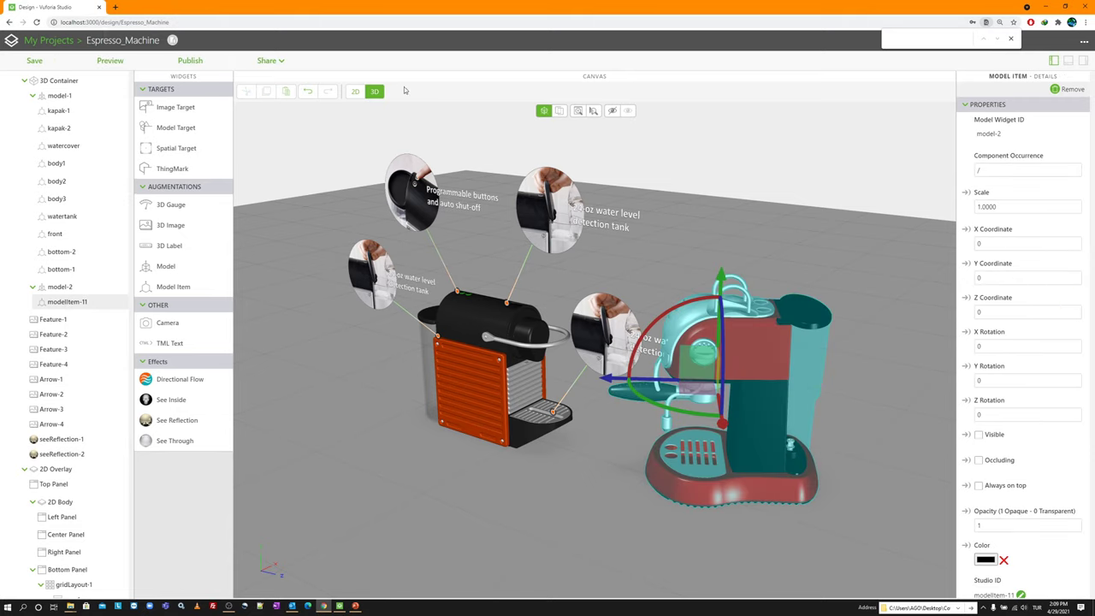
click(355, 91)
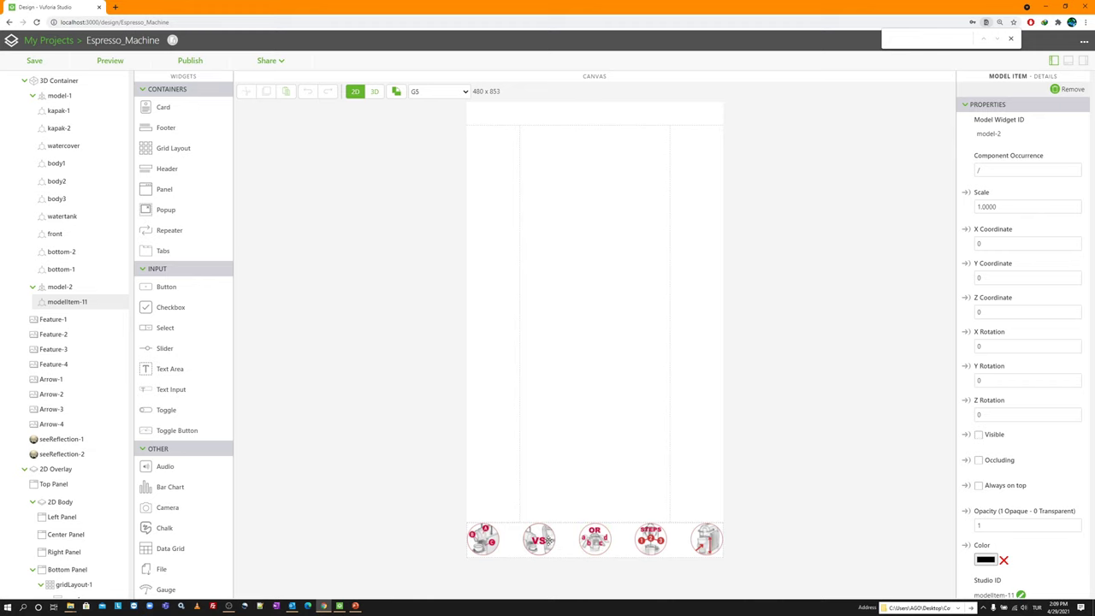
click(540, 539)
scroll(987, 476, down, 2)
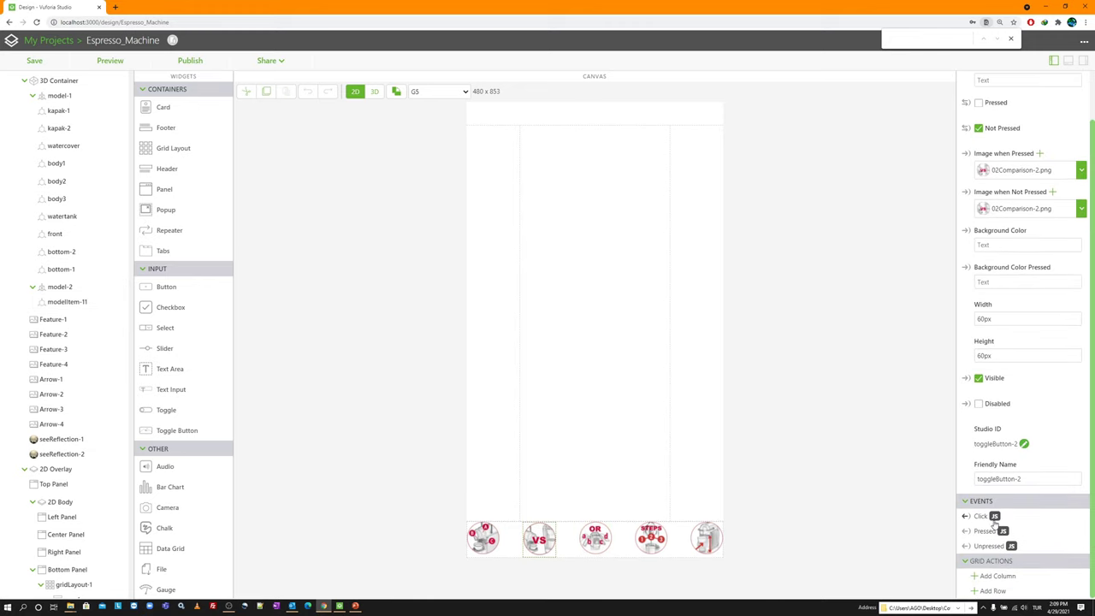
scroll(60, 144, up, 3)
Step: In Home.js, replace model-2 with modelItem-11 in the vsmodel and rsmodel visibility functions
click(34, 195)
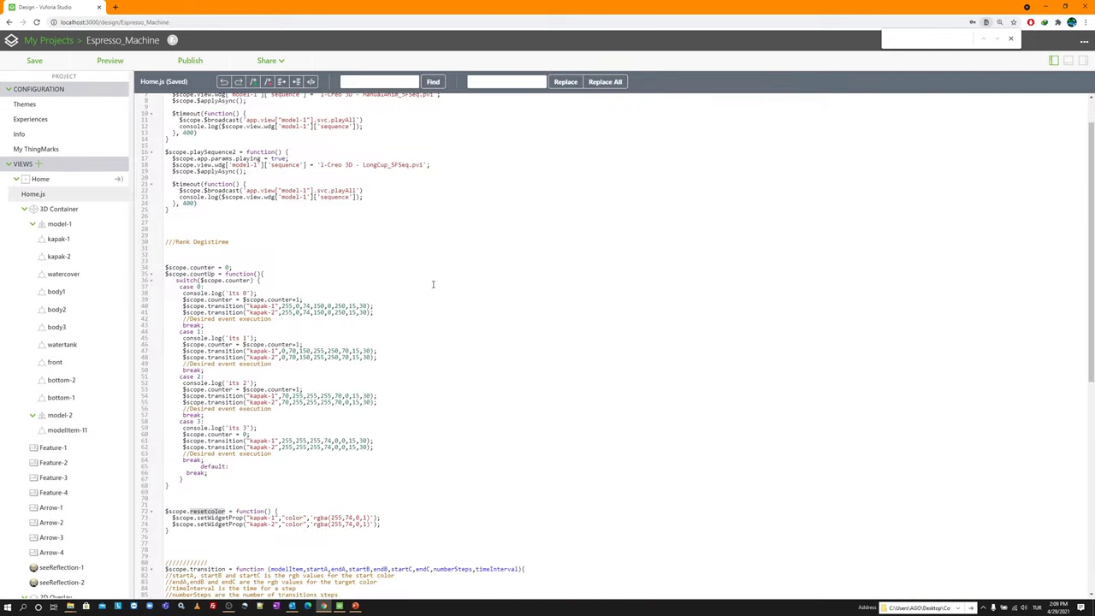
scroll(307, 272, down, 5)
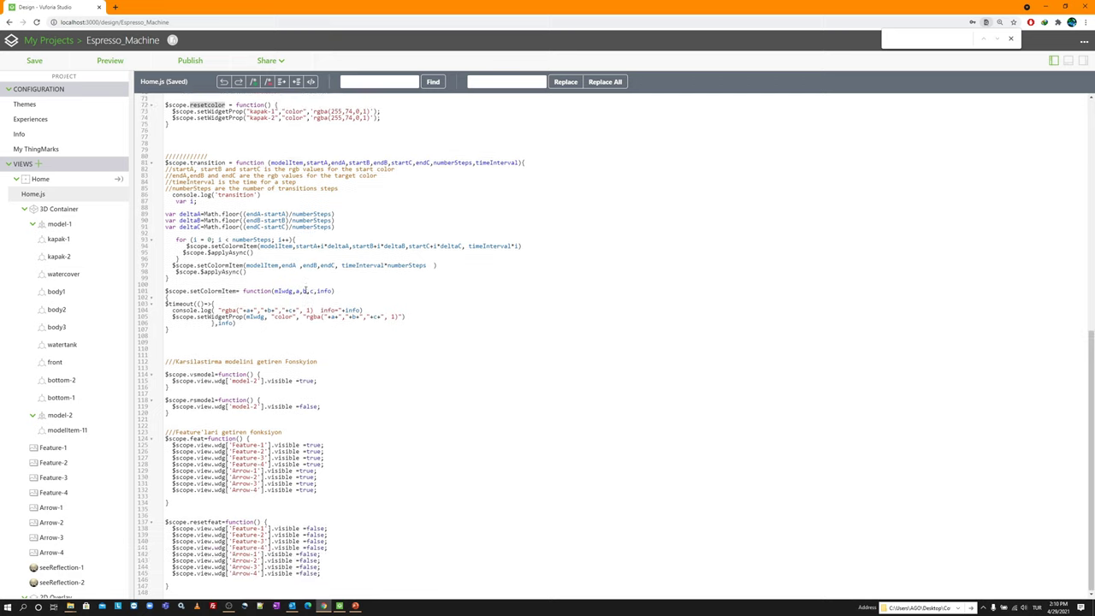
click(249, 381)
text(Item)
key(BackSpace)
text(11)
drag(274, 380, 243, 381)
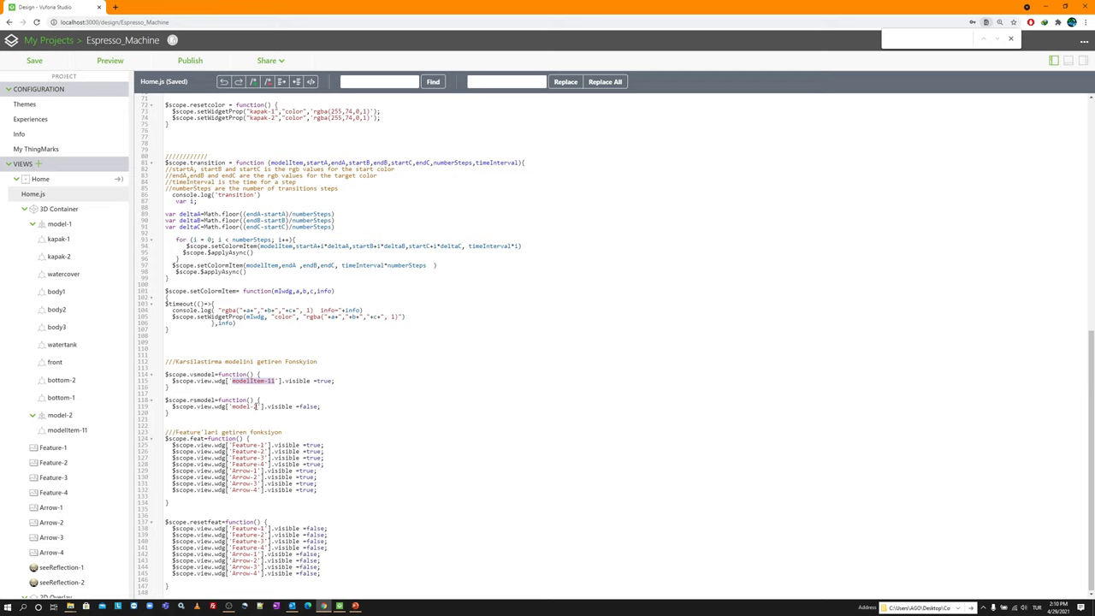
drag(257, 407, 234, 408)
text(modelItem-11)
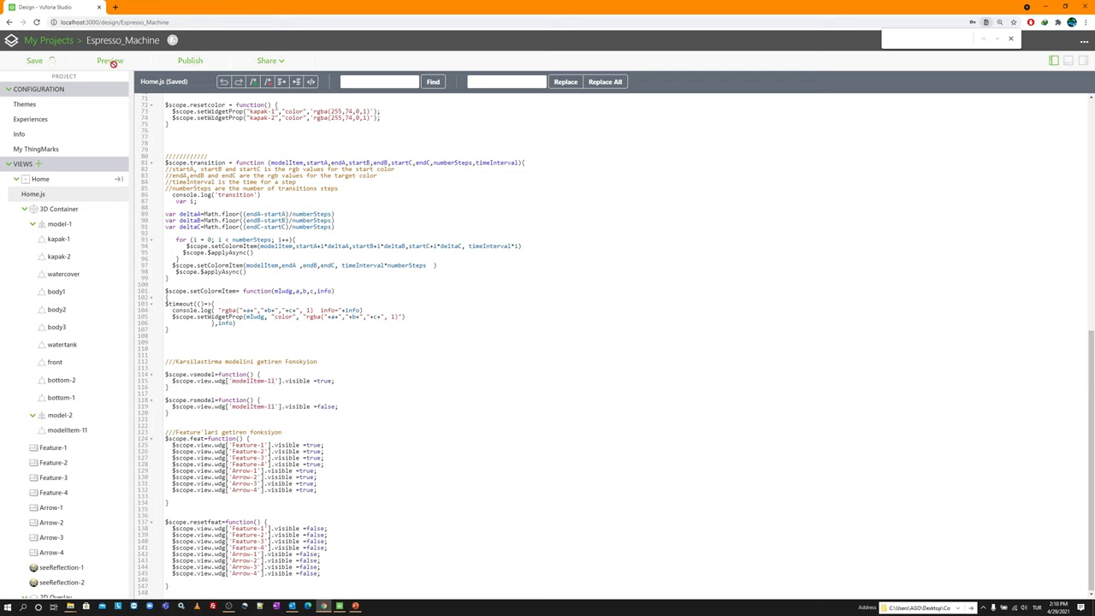
Step: Preview the experience, try the VS comparison button and set the preview size to Max
click(110, 61)
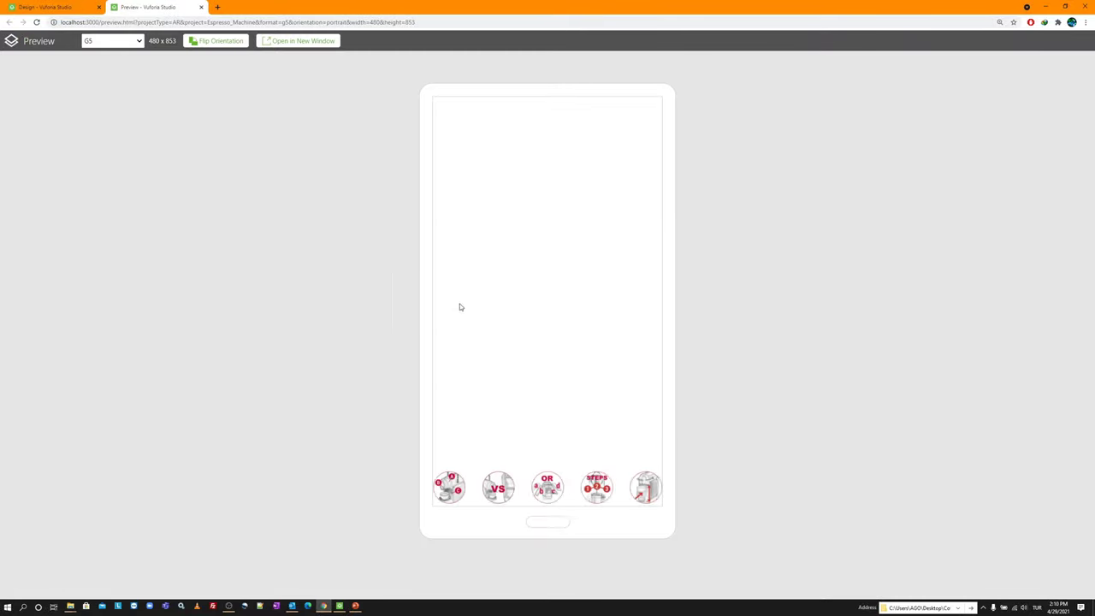
click(497, 492)
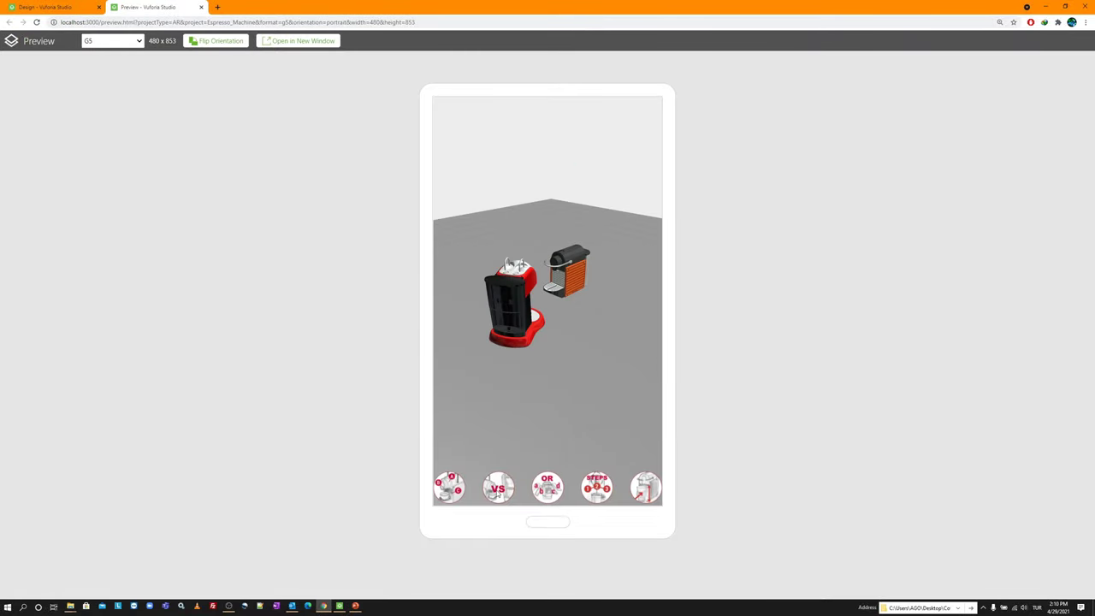
click(106, 41)
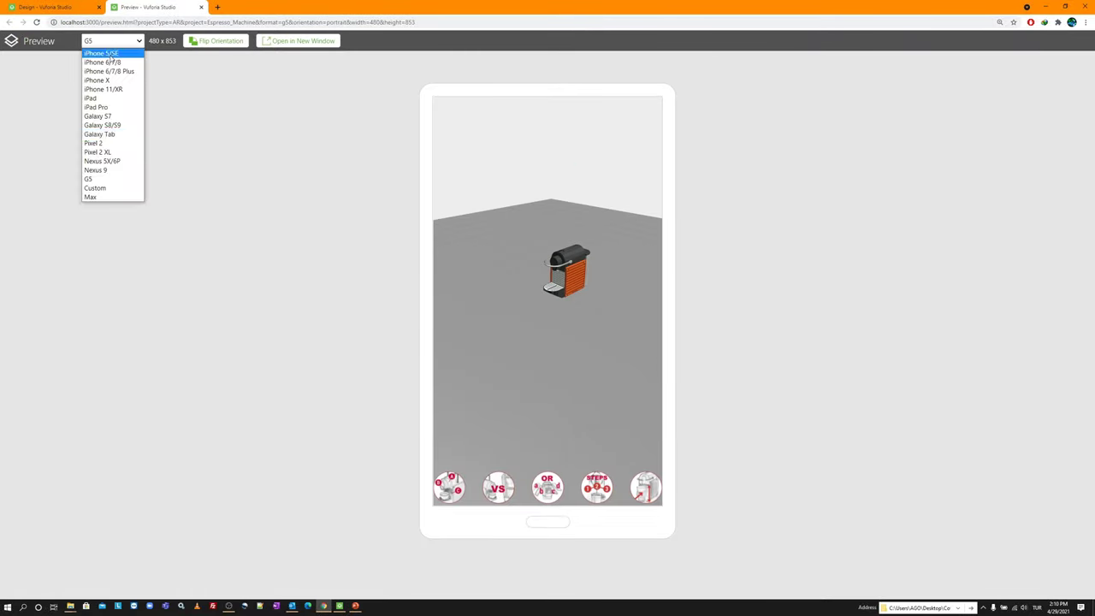
click(93, 196)
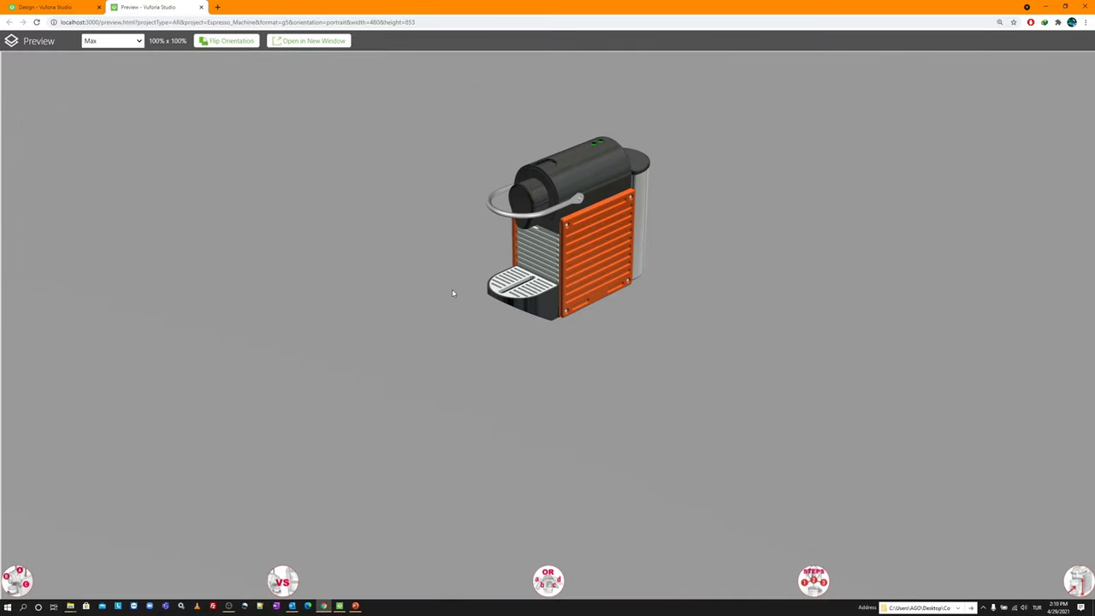
Step: Orbit the previewed machine and test showing and hiding the feature callouts and the red comparison machine
drag(451, 294, 547, 326)
click(31, 583)
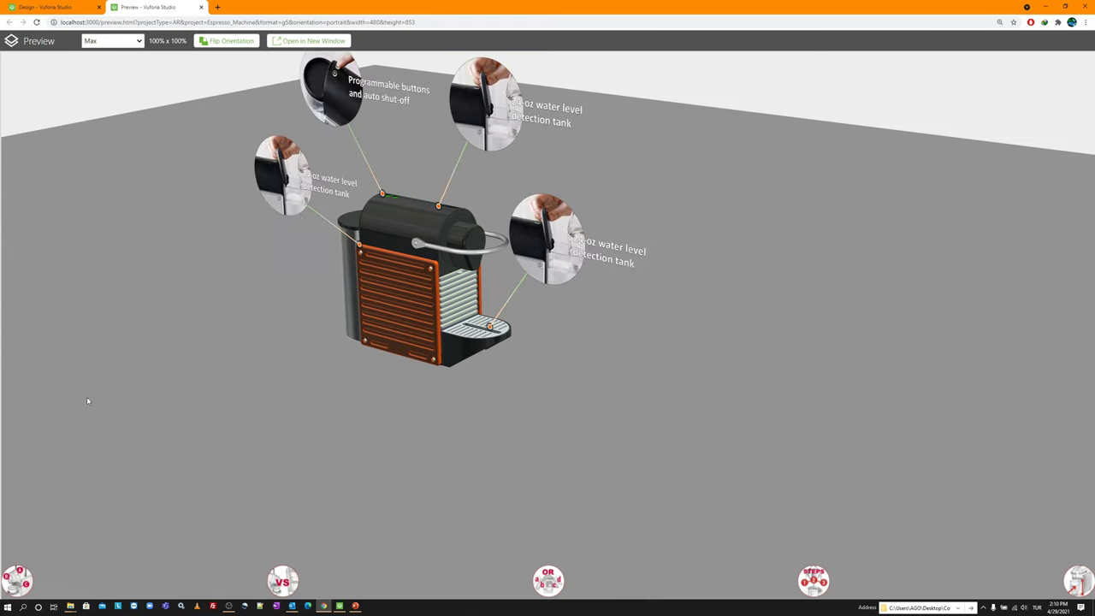
click(13, 584)
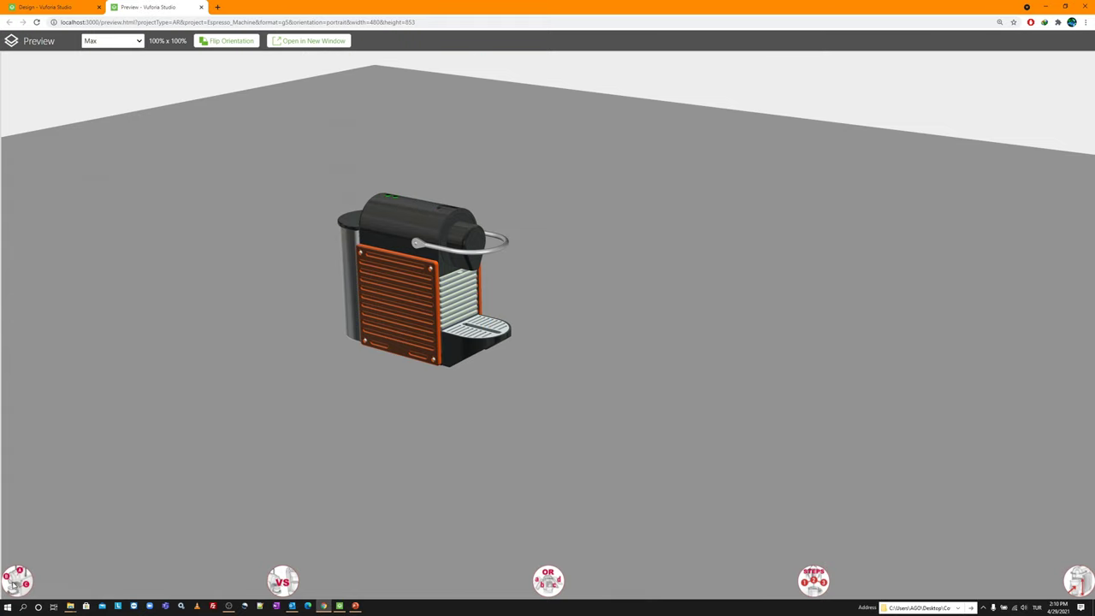
click(284, 585)
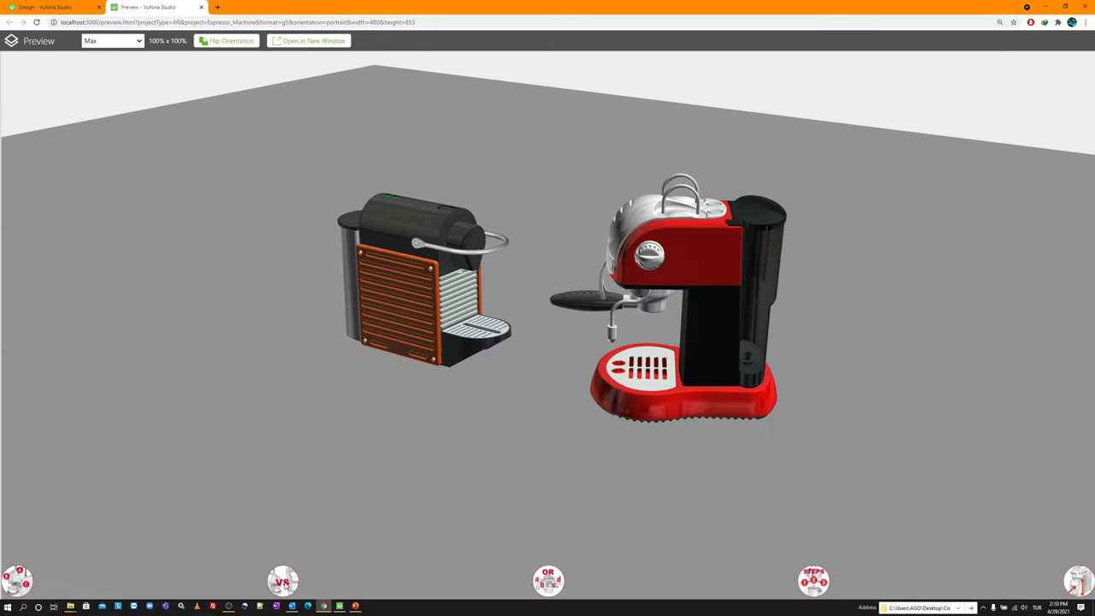
click(285, 585)
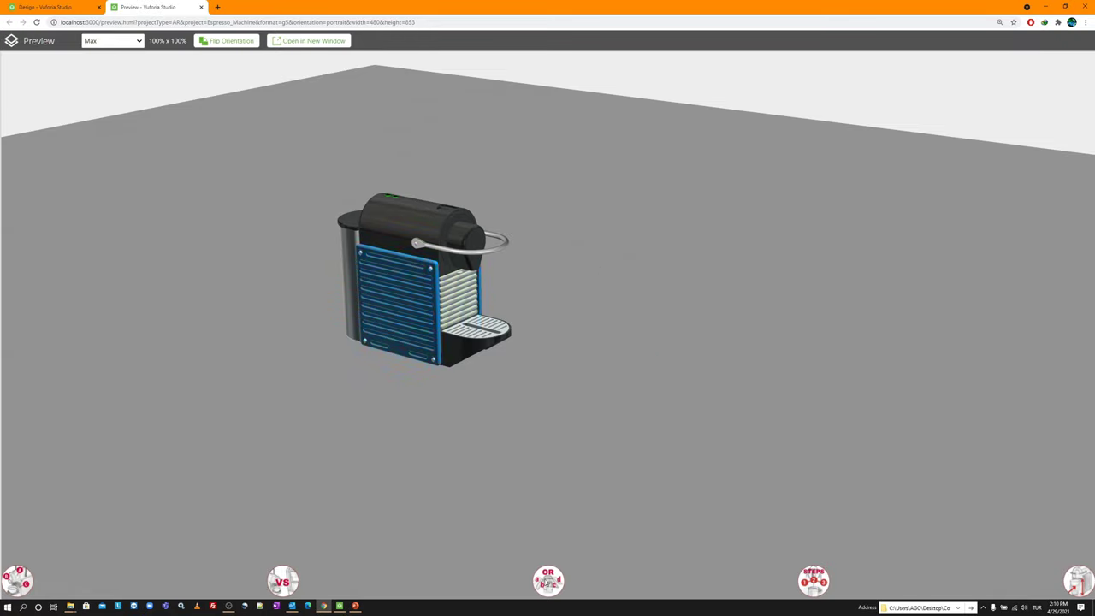
Step: Test the color change, manual steps and long cup animations in the preview, and close it
click(548, 582)
click(812, 579)
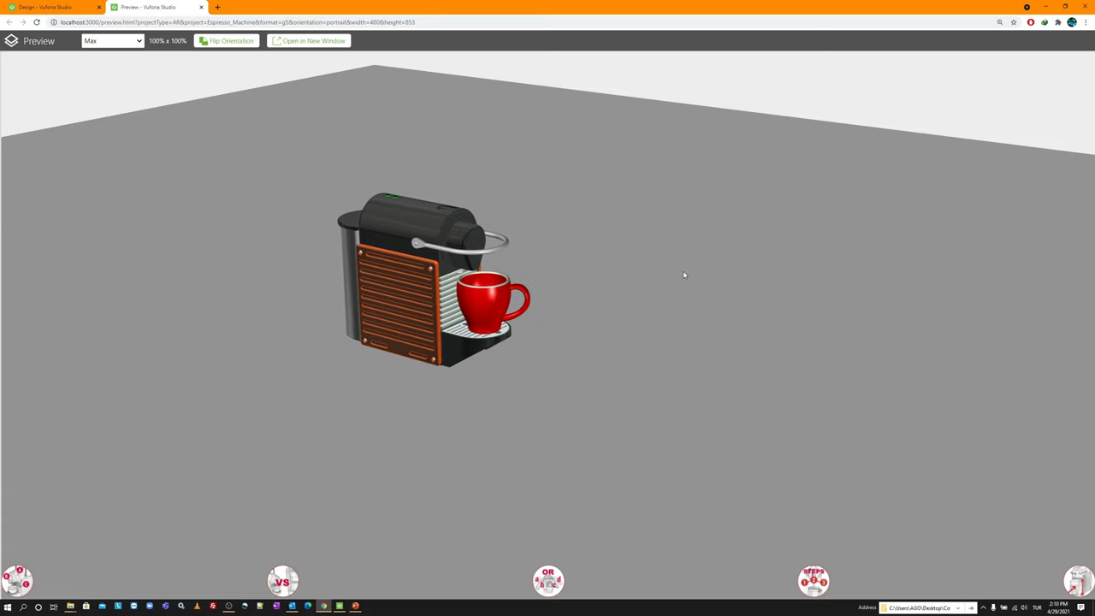
click(1076, 583)
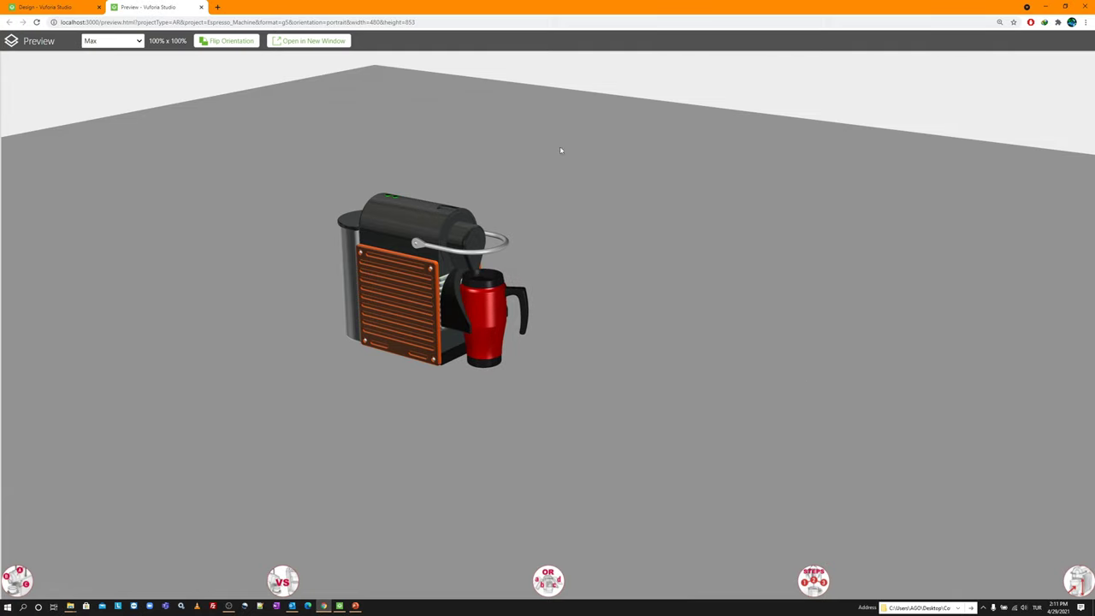
click(201, 7)
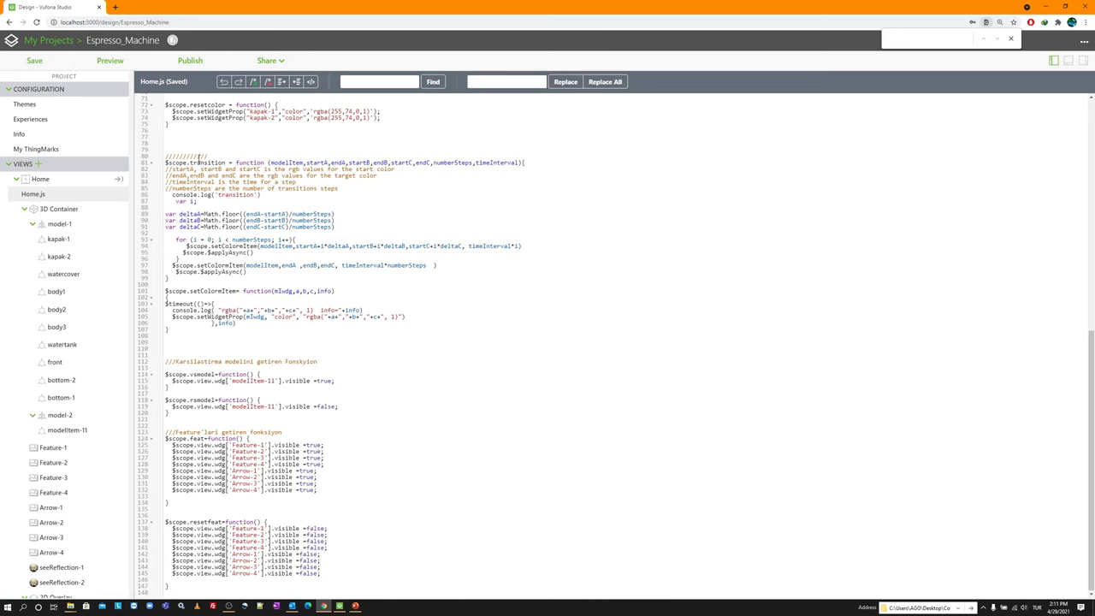
Step: Return to the Home view's 3D canvas, look over the scene and open the sharing options
click(81, 179)
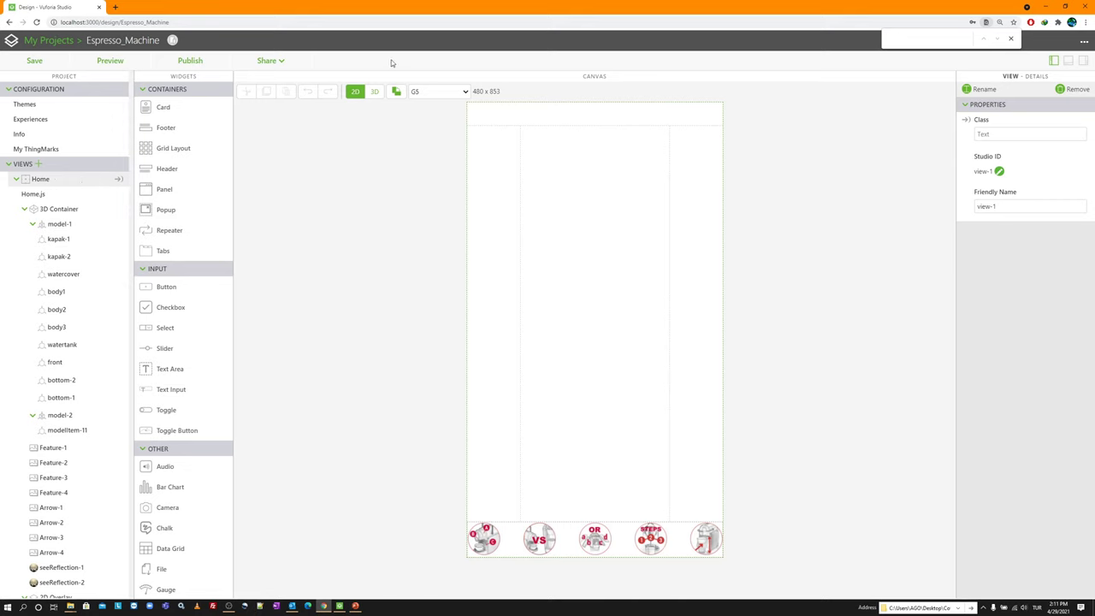
click(379, 92)
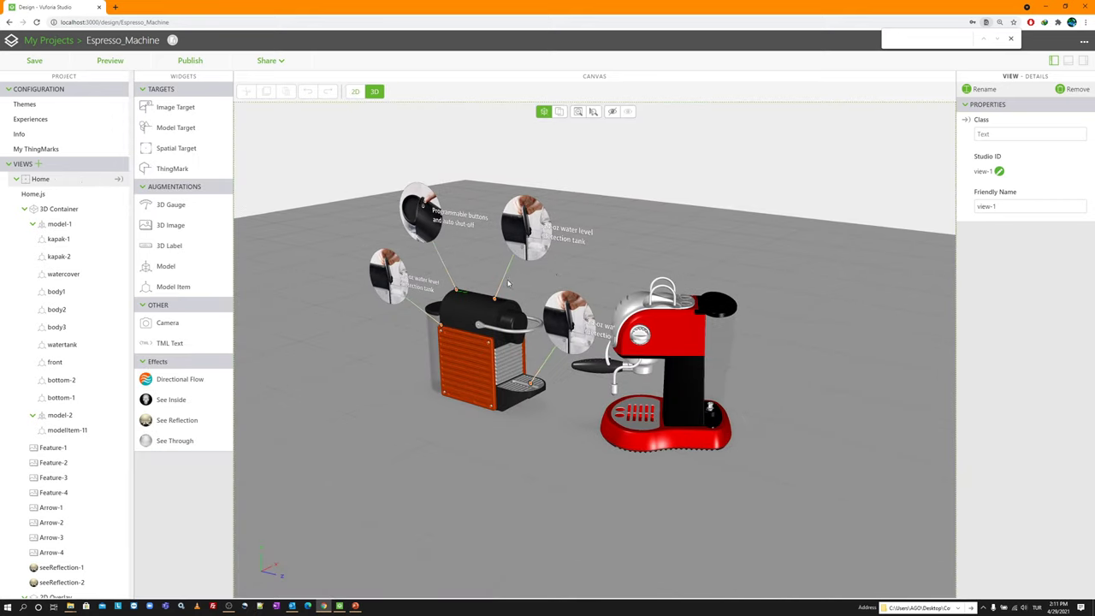
drag(528, 271, 564, 276)
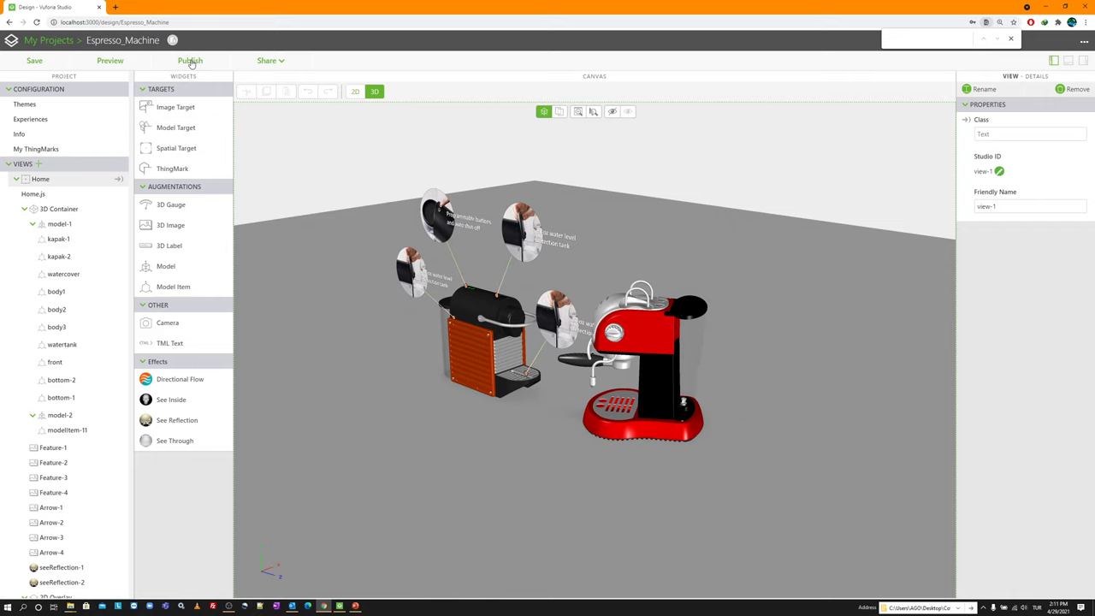
click(284, 62)
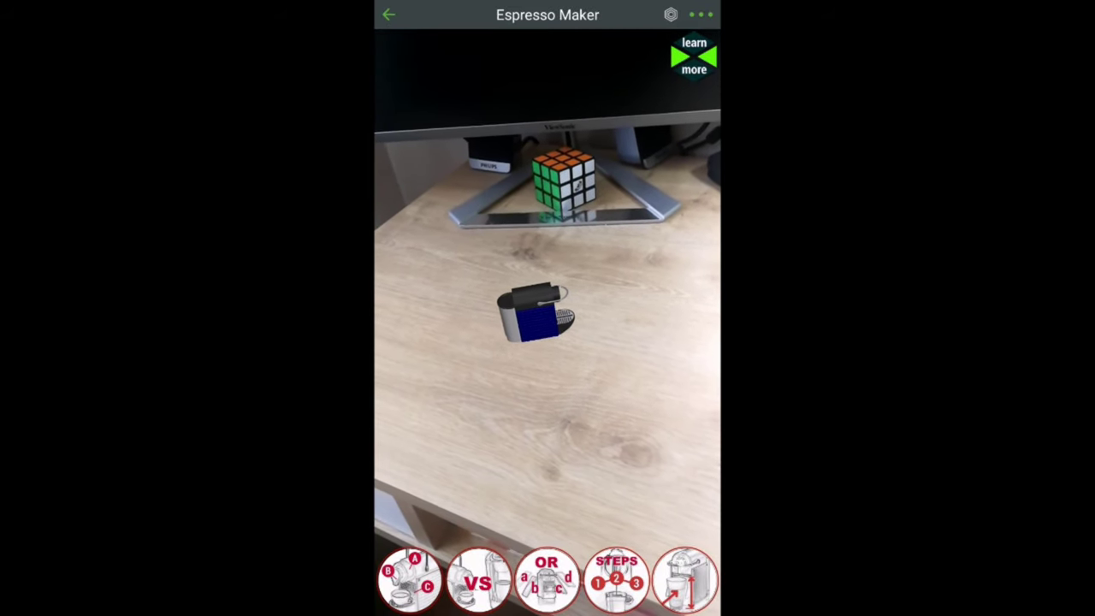
Step: In the mobile Espresso Maker AR experience, enlarge and rotate the coffee machine placed on the desk
drag(505, 420, 457, 464)
drag(555, 459, 543, 462)
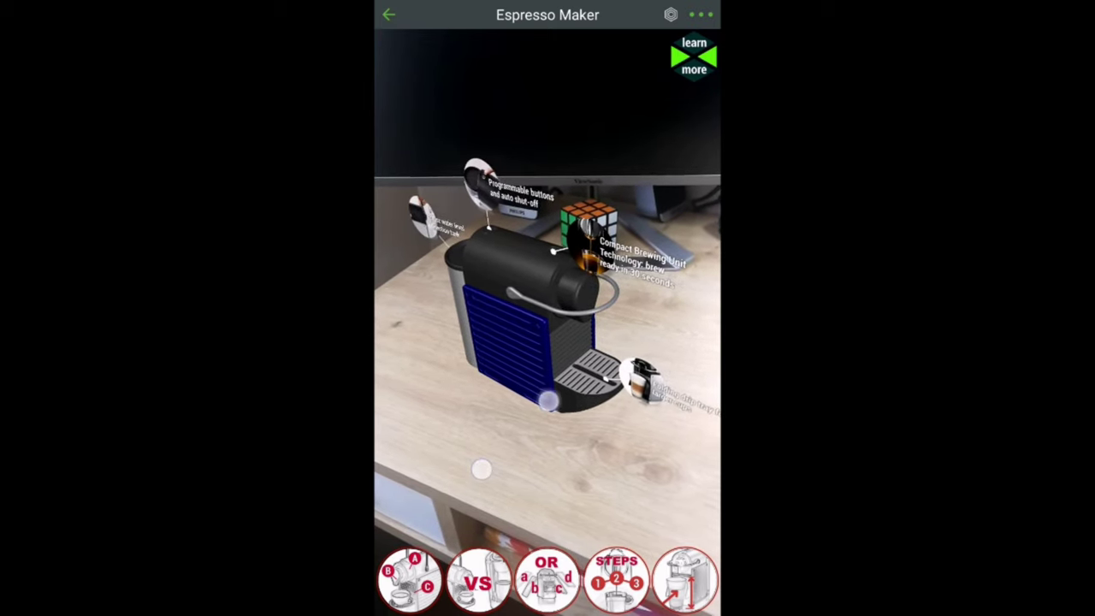
drag(481, 469, 534, 451)
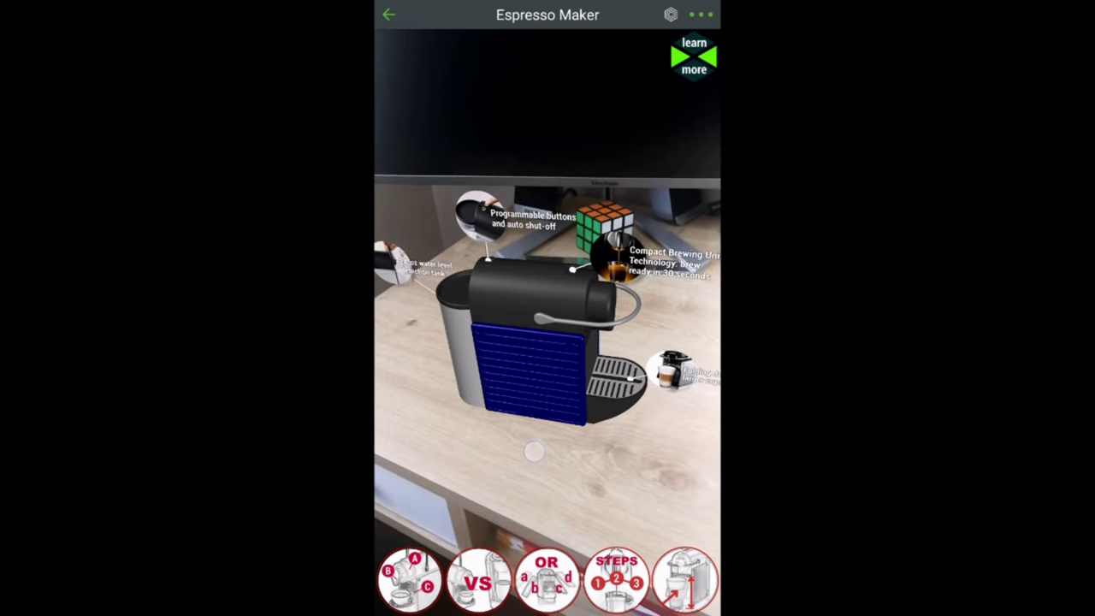